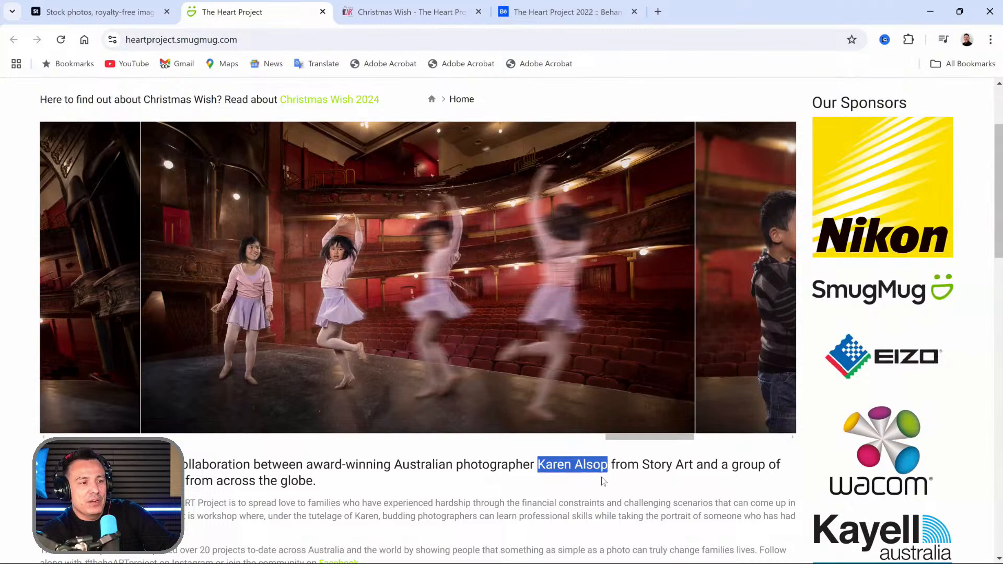
Step: Skip ahead in the Christmas Wish 2024 video on the Heart Project page and pause it on the theater-stage portrait with Santa
scroll(602, 483, "down", 10)
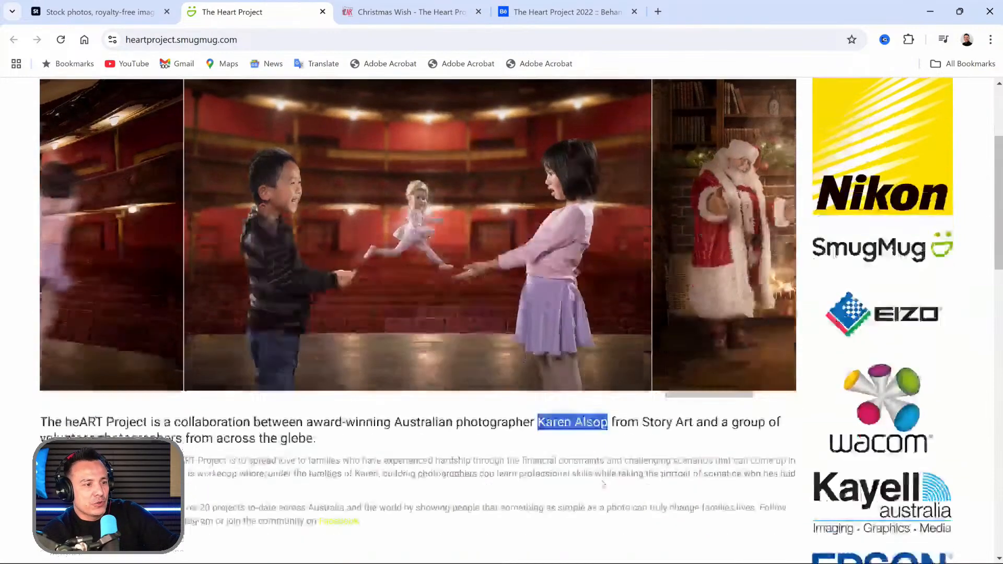
scroll(603, 483, "down", 3)
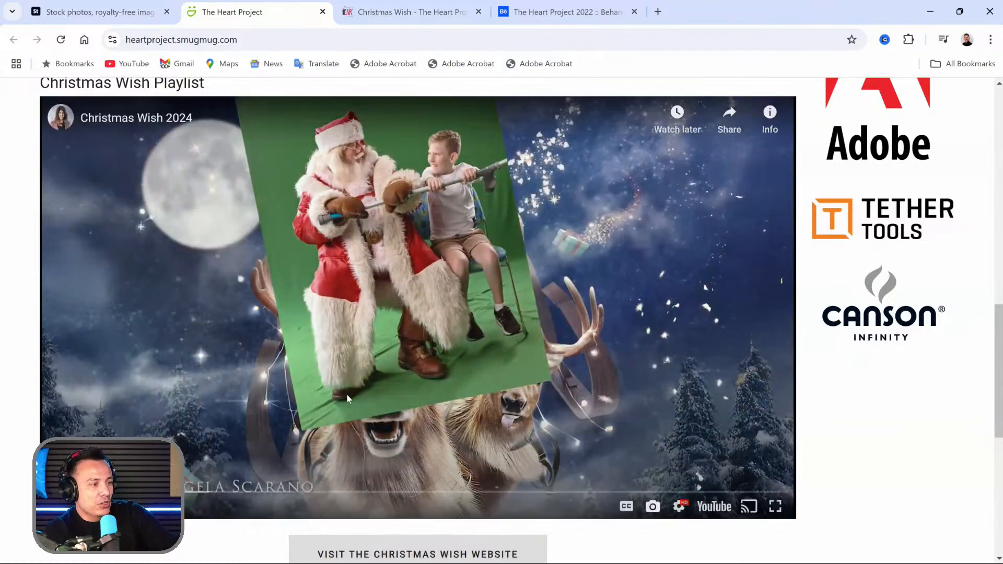
left_click(349, 494)
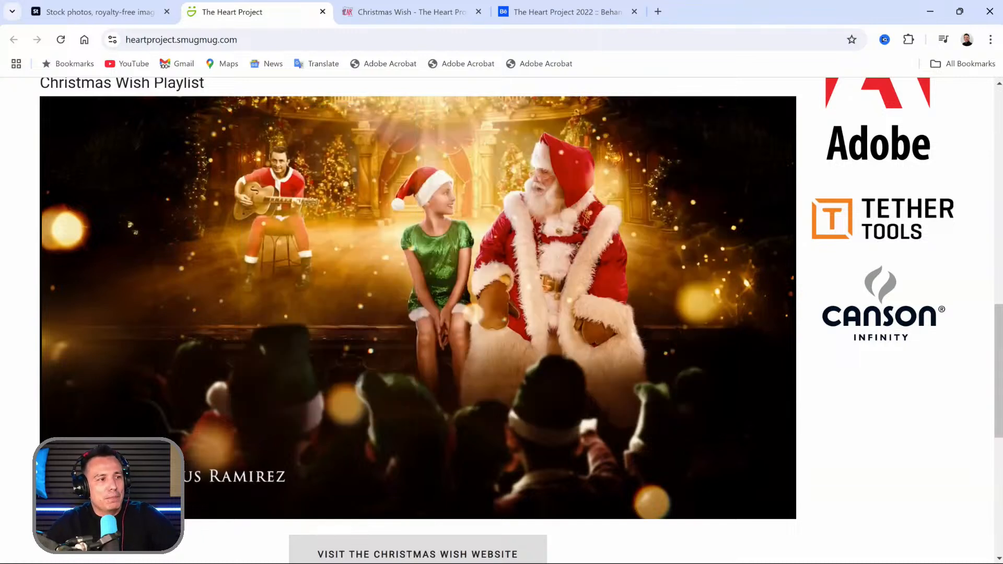
left_click(337, 261)
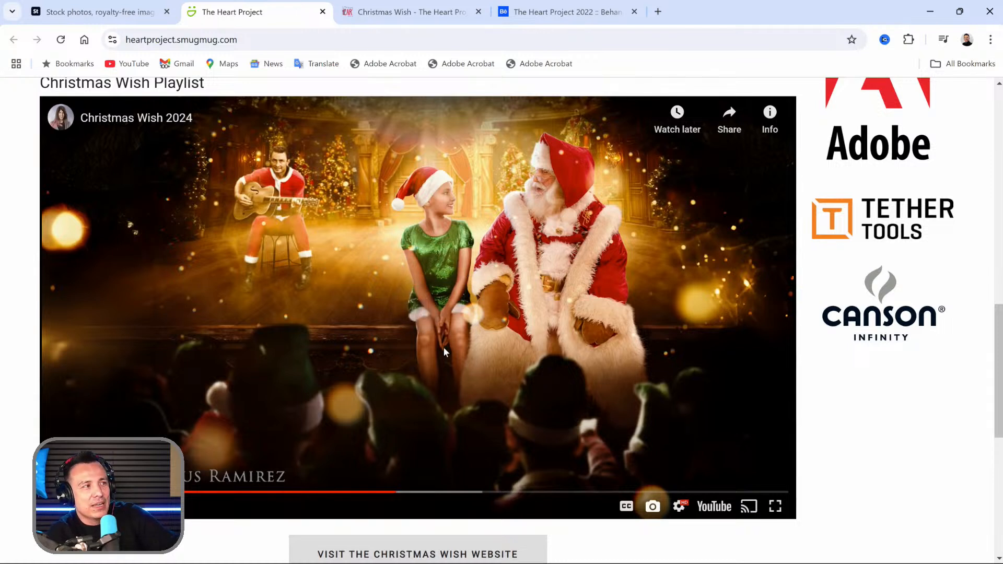
Step: Go to the Behance page, close the open project to browse the profile's work, and reopen The Heart Project 2022
left_click(563, 14)
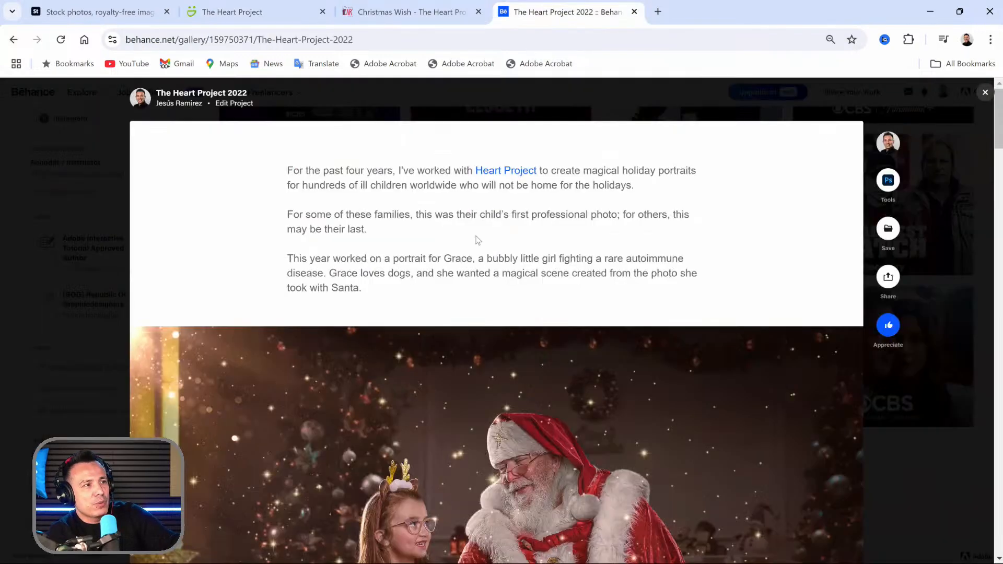
left_click(98, 154)
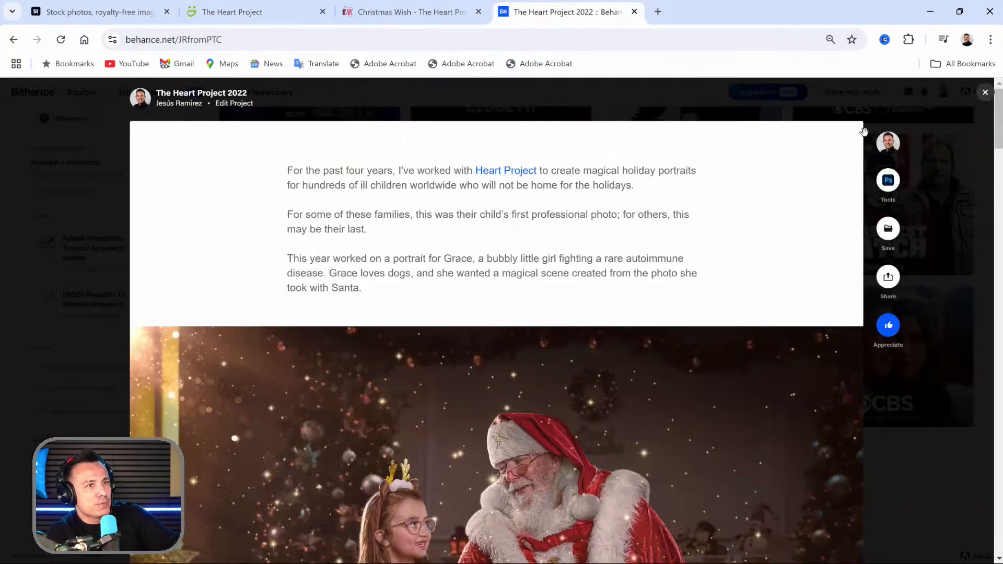
scroll(589, 330, "up", 10)
scroll(590, 331, "up", 2)
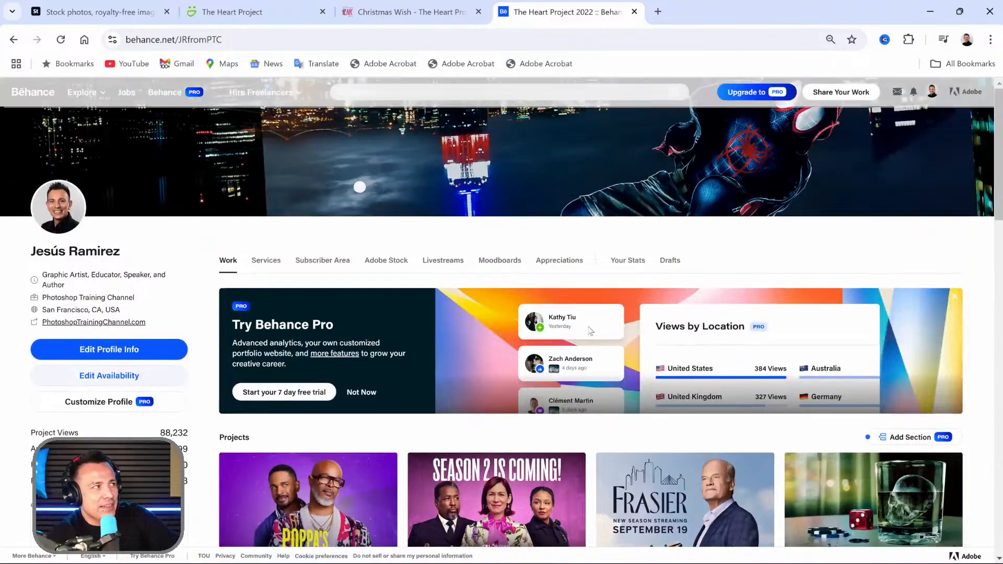
scroll(581, 334, "down", 4)
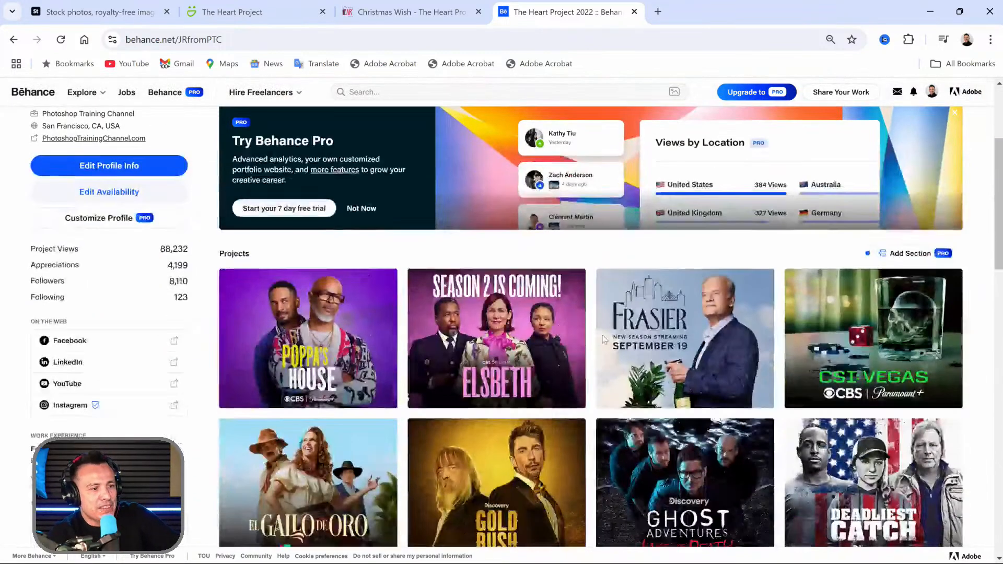
scroll(704, 380, "down", 7)
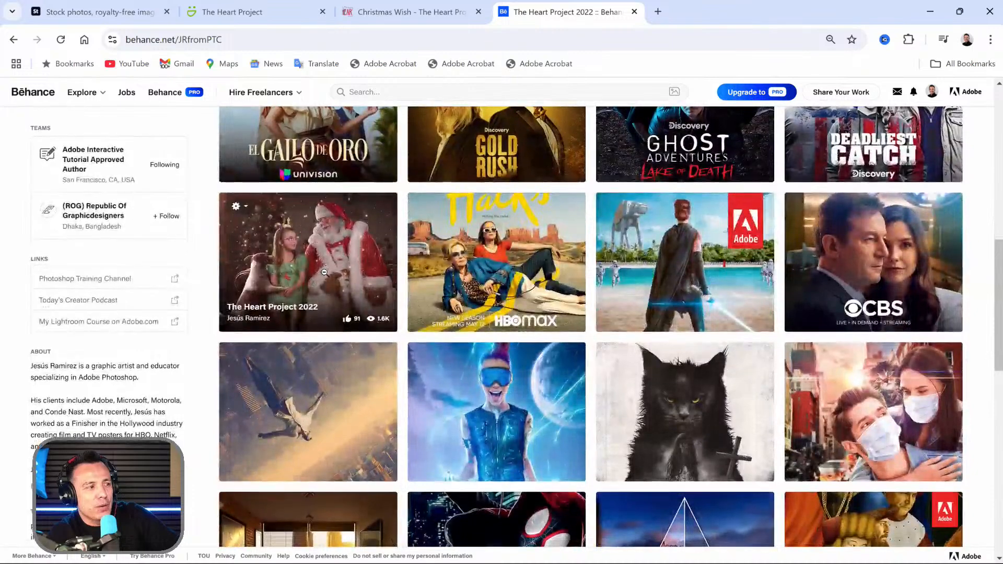
left_click(324, 272)
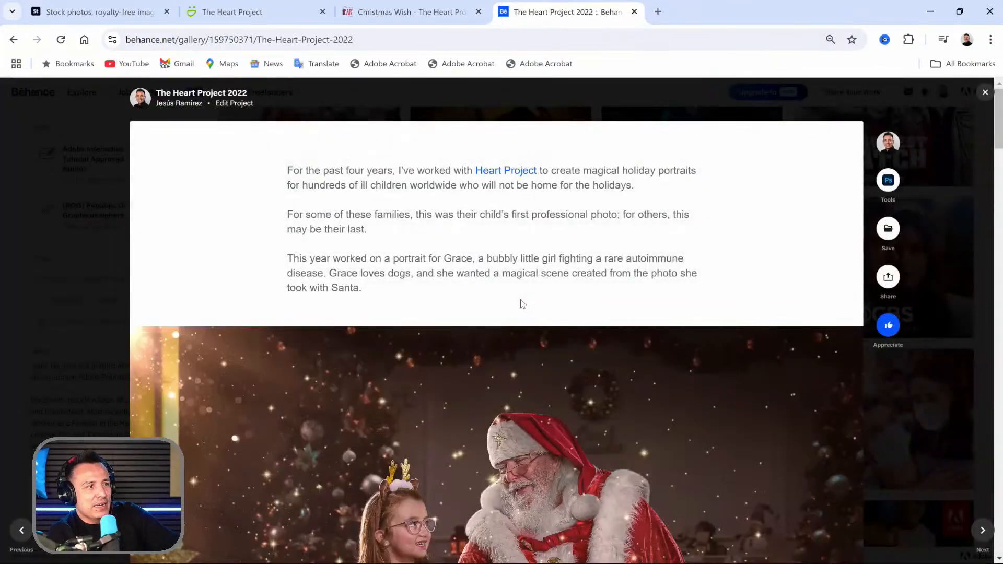
Step: Examine the finished Santa portrait, the source images used in the composite and the list of Adobe Stock links
scroll(522, 304, "down", 6)
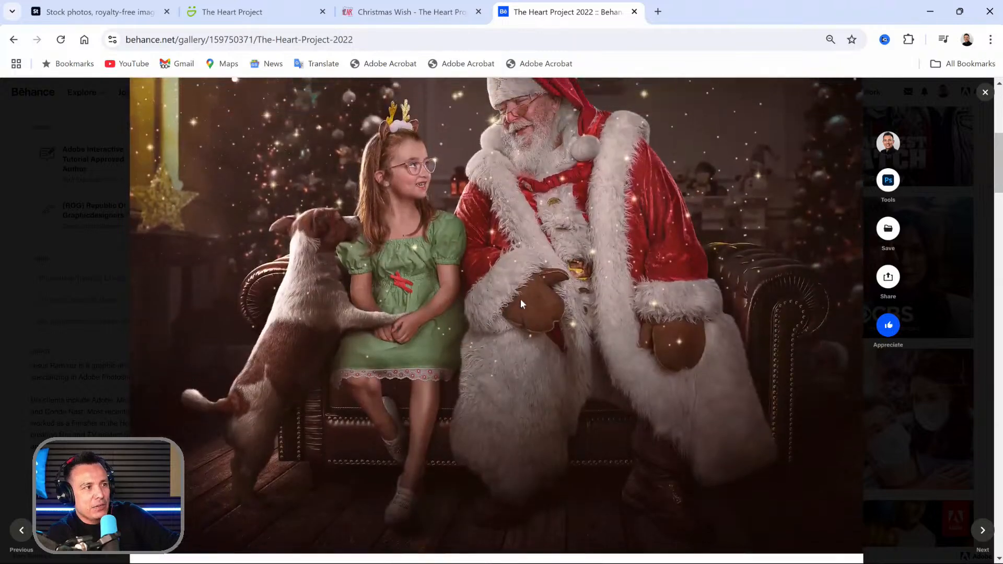
scroll(521, 304, "down", 12)
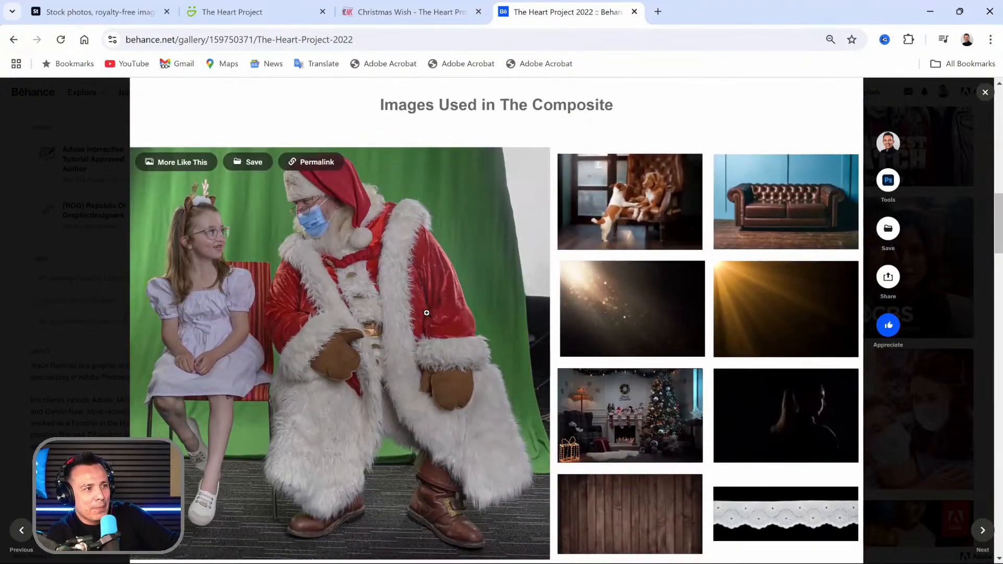
scroll(427, 312, "up", 10)
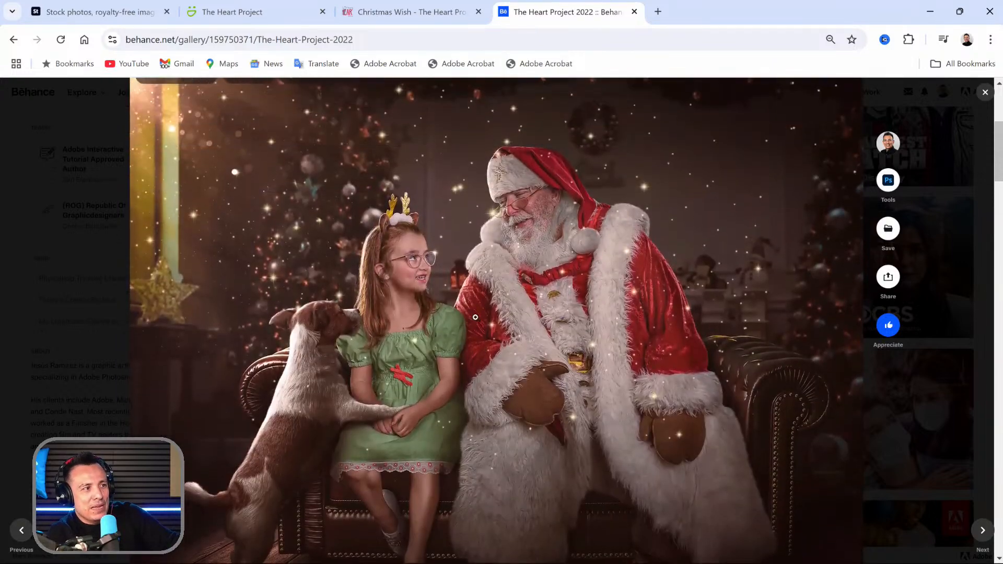
scroll(475, 317, "down", 12)
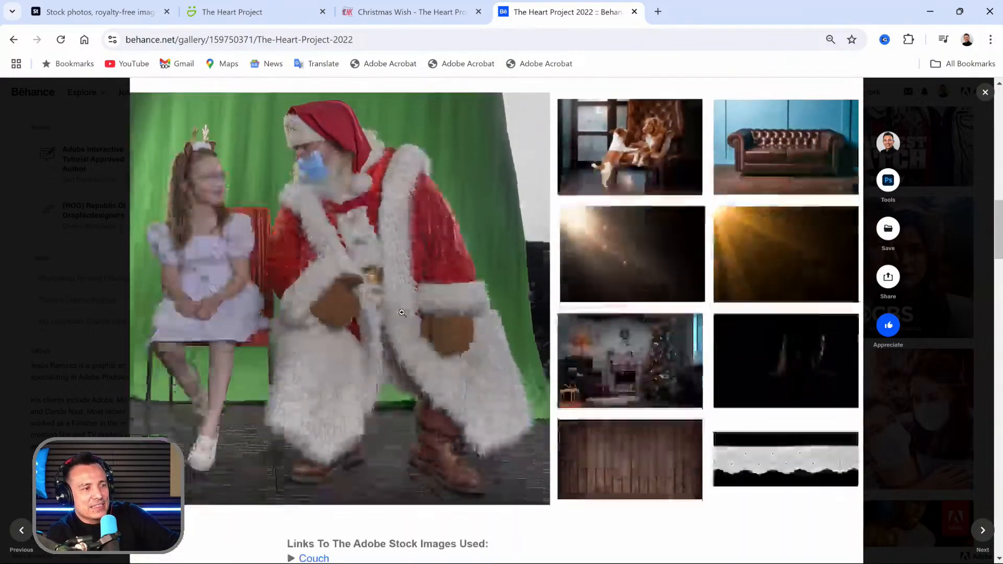
scroll(402, 312, "down", 2)
scroll(362, 330, "up", 10)
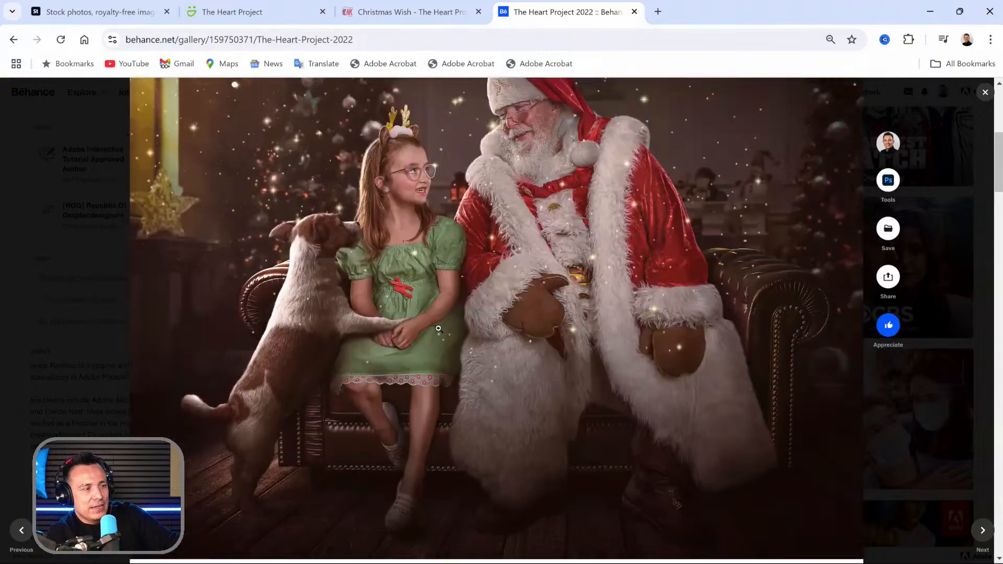
scroll(438, 328, "up", 2)
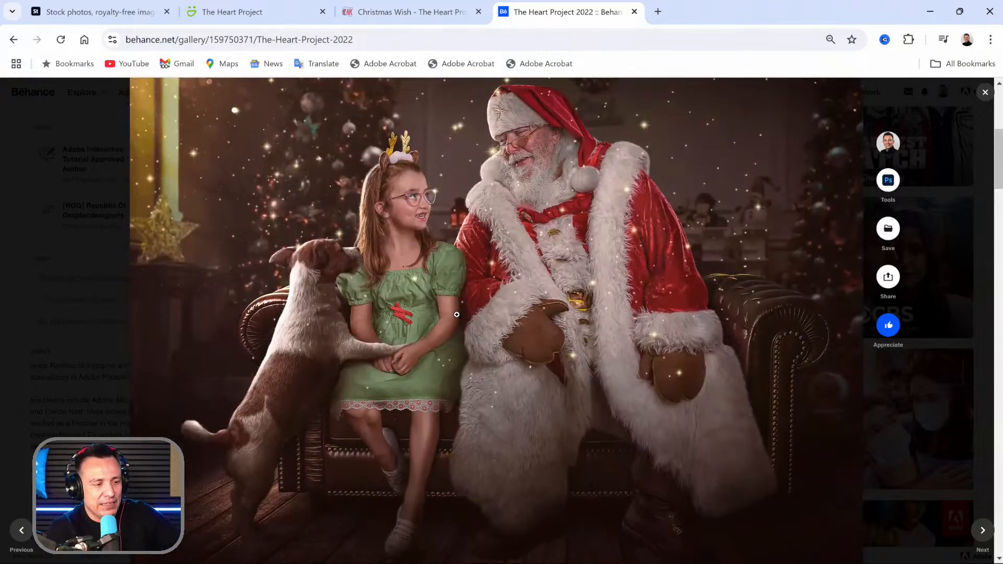
scroll(455, 314, "down", 10)
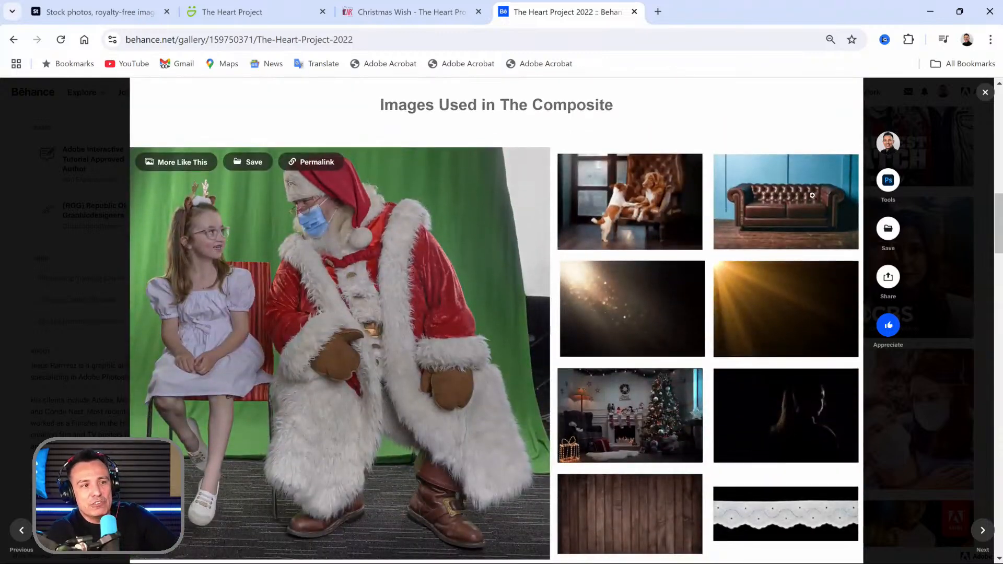
scroll(708, 382, "down", 4)
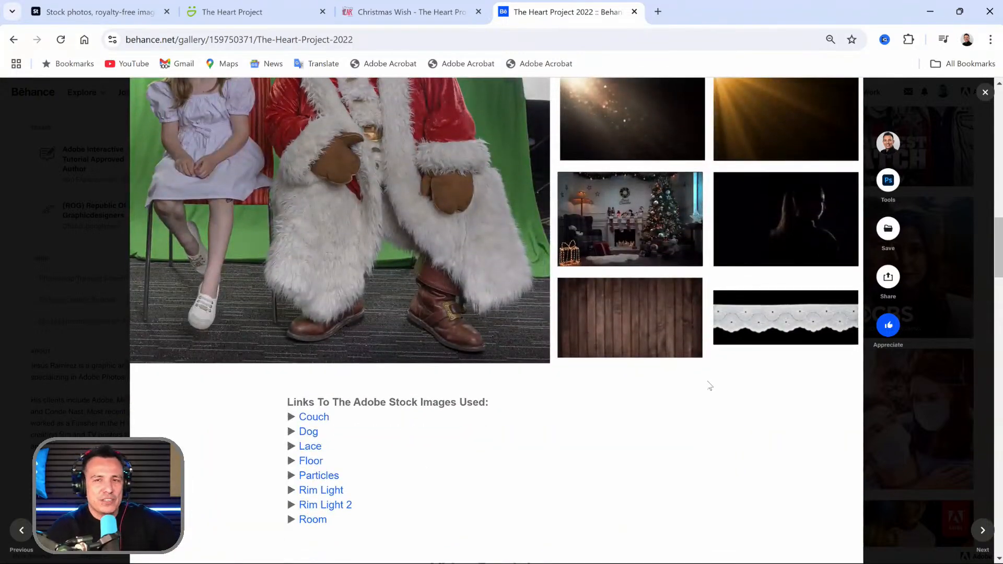
scroll(710, 386, "up", 3)
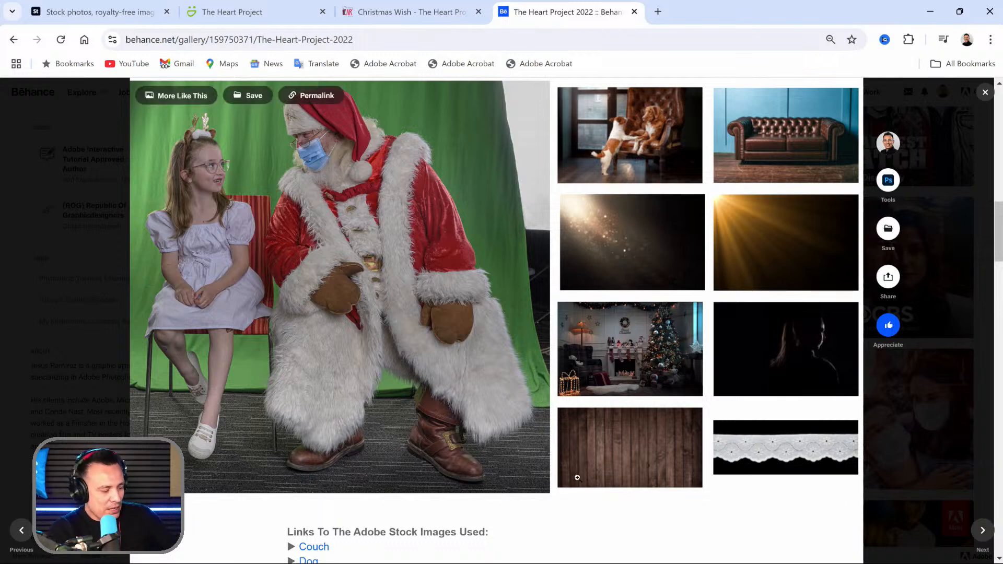
Step: Switch to Photoshop and check the canvas properties of Adobe Live - Christmas.psb and the program's version information
left_click(255, 551)
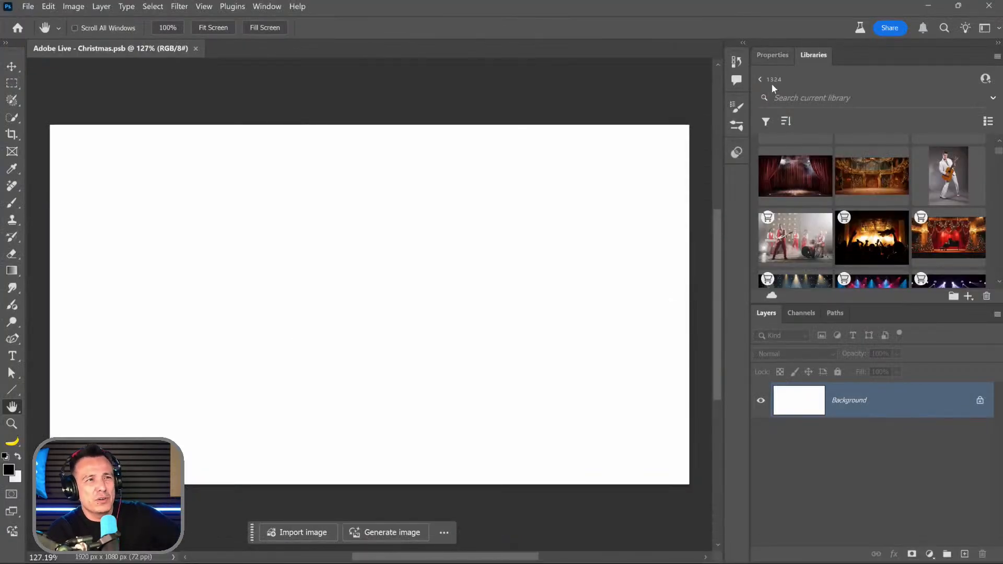
left_click(772, 56)
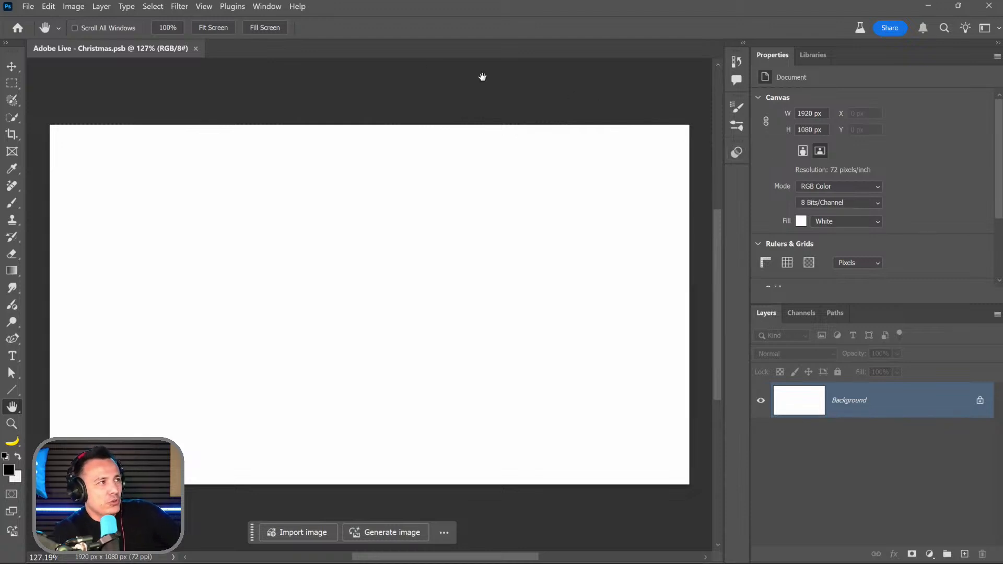
left_click(297, 6)
left_click(331, 59)
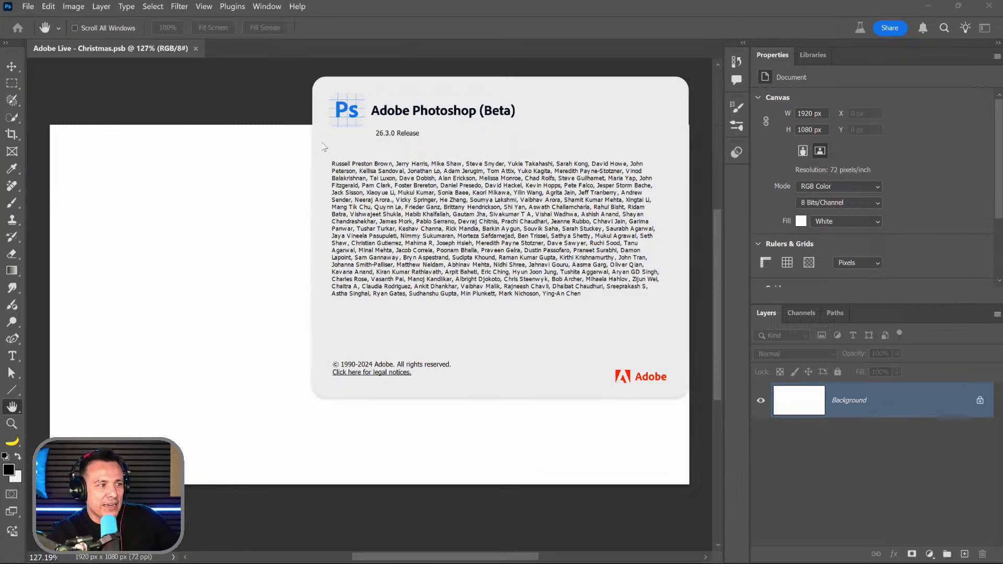
key("Escape")
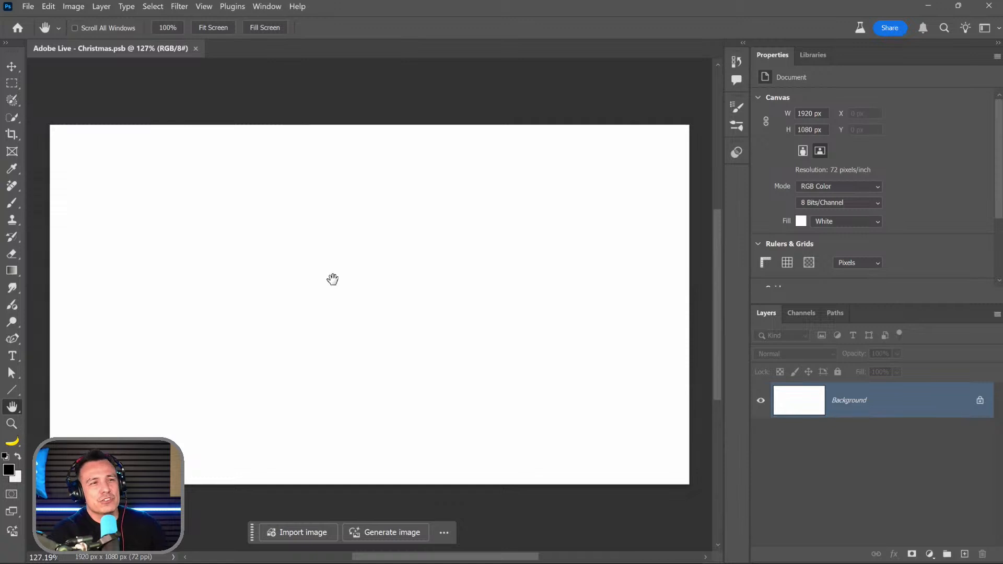
Step: Browse the stock images, colors and graphics stored in the 1324 library
left_click(811, 56)
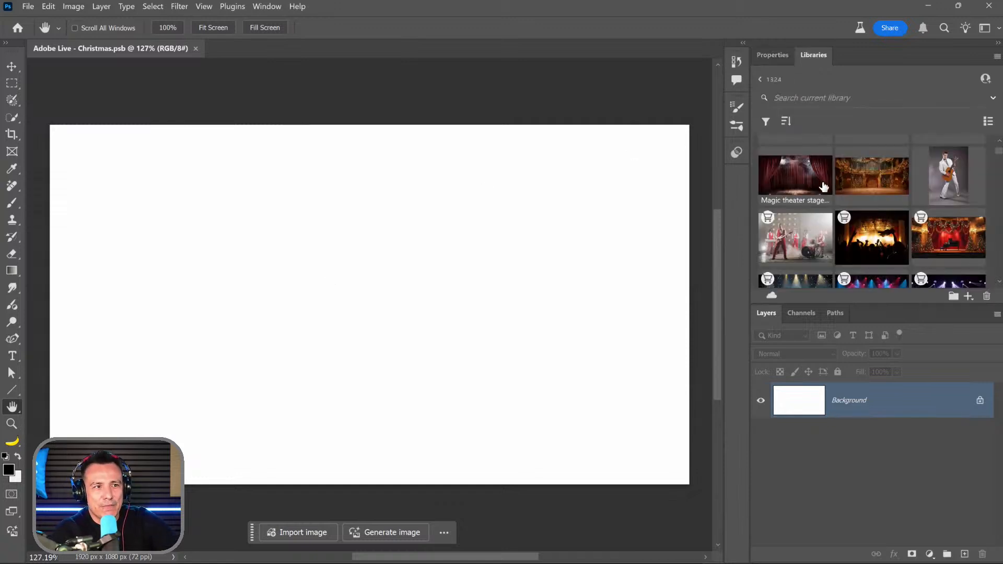
scroll(852, 243, "up", 1)
scroll(852, 243, "down", 1)
scroll(851, 243, "up", 3)
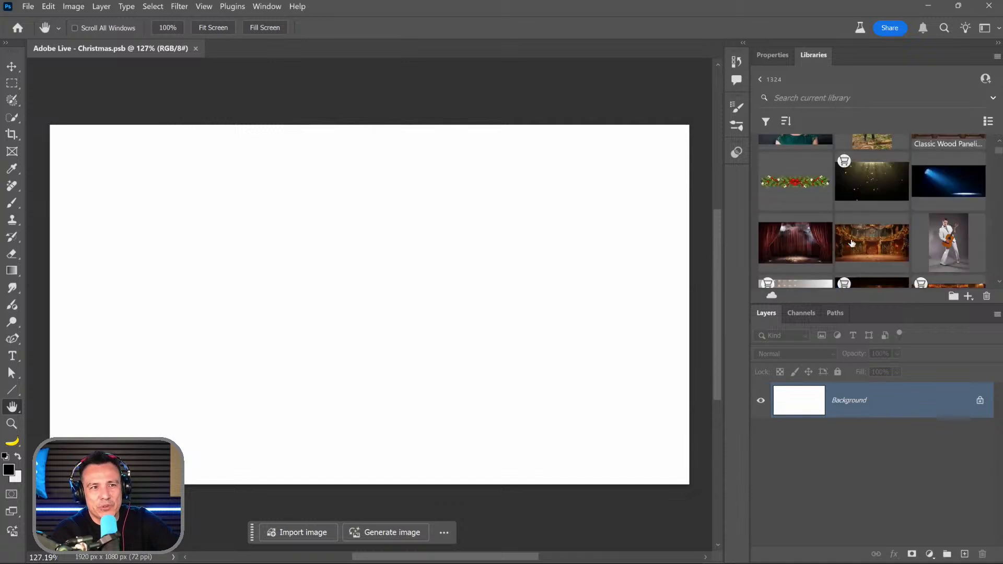
scroll(852, 243, "up", 2)
scroll(852, 244, "down", 5)
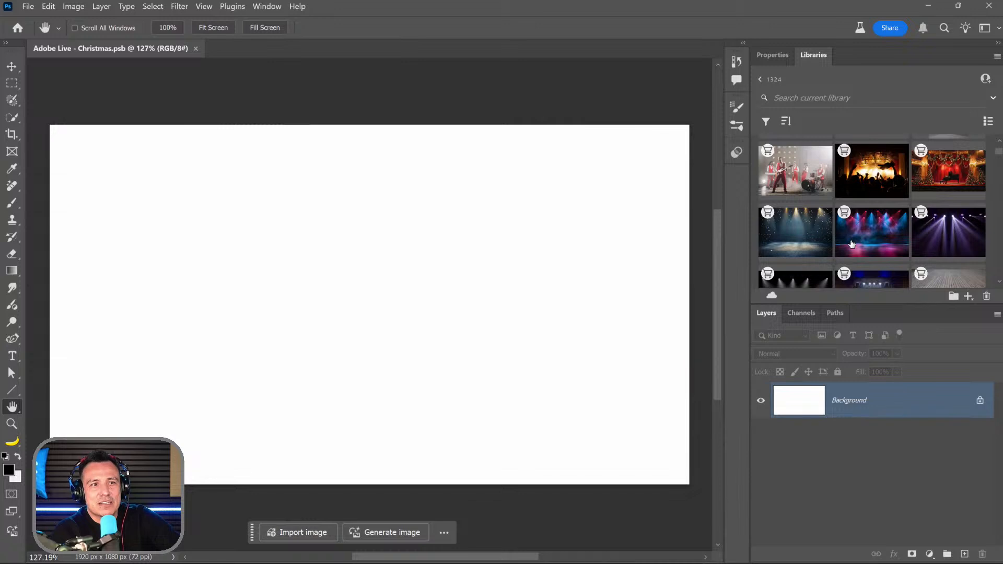
scroll(851, 243, "down", 5)
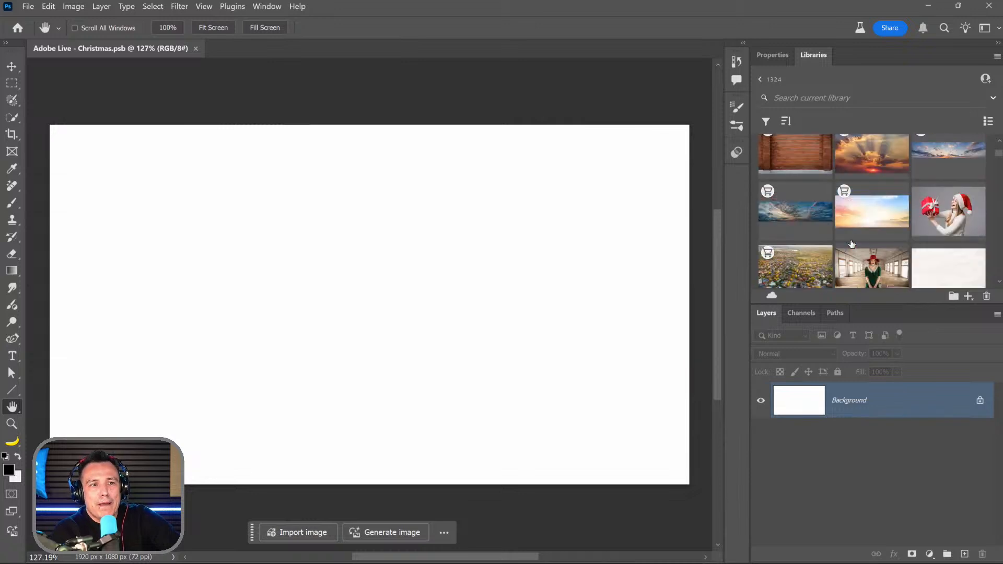
scroll(852, 244, "up", 8)
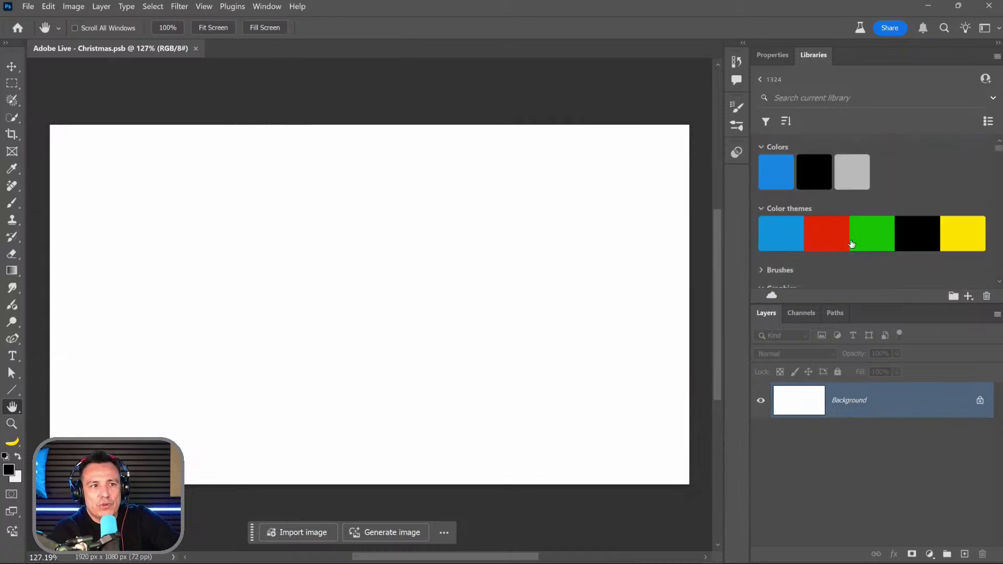
Step: Place the Christmas fairytale ballroom stage image from the library, enlarged to about 204% so that it covers the whole canvas
scroll(851, 243, "down", 2)
scroll(852, 244, "down", 4)
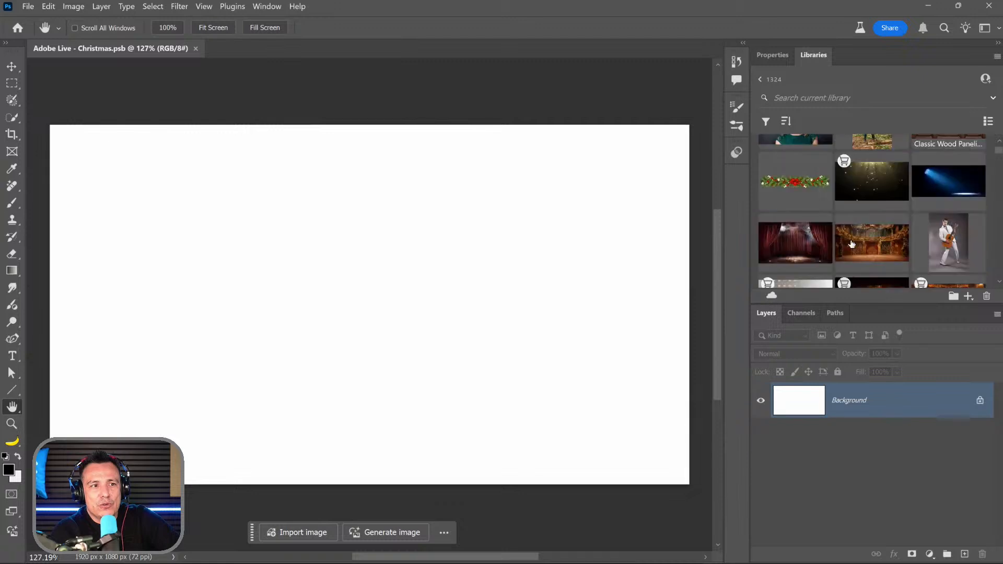
left_click_drag(851, 243, 306, 219)
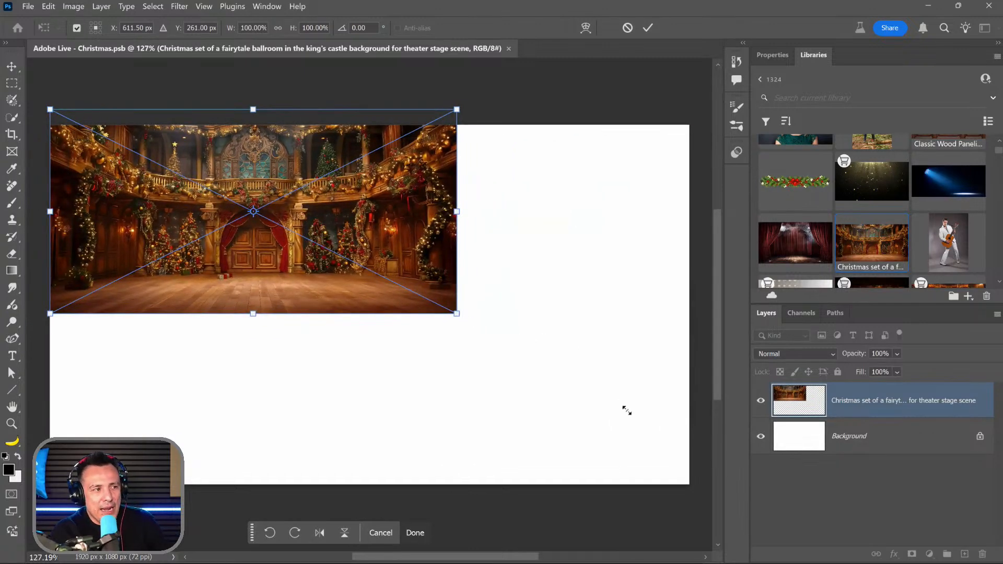
left_click_drag(627, 410, 694, 466)
left_click_drag(524, 415, 517, 463)
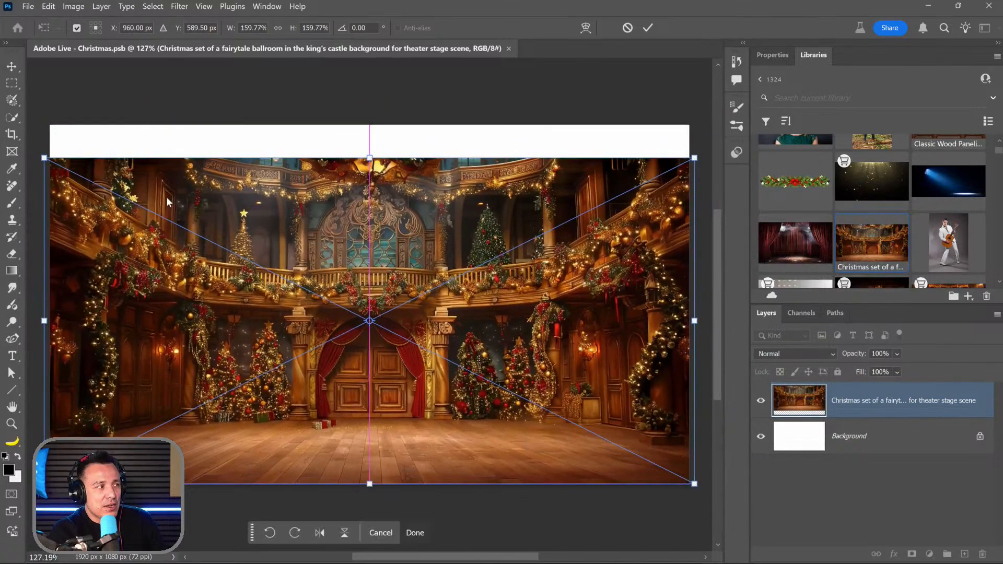
scroll(168, 203, "down", 4)
left_click_drag(161, 207, 405, 226)
left_click_drag(365, 228, 240, 230)
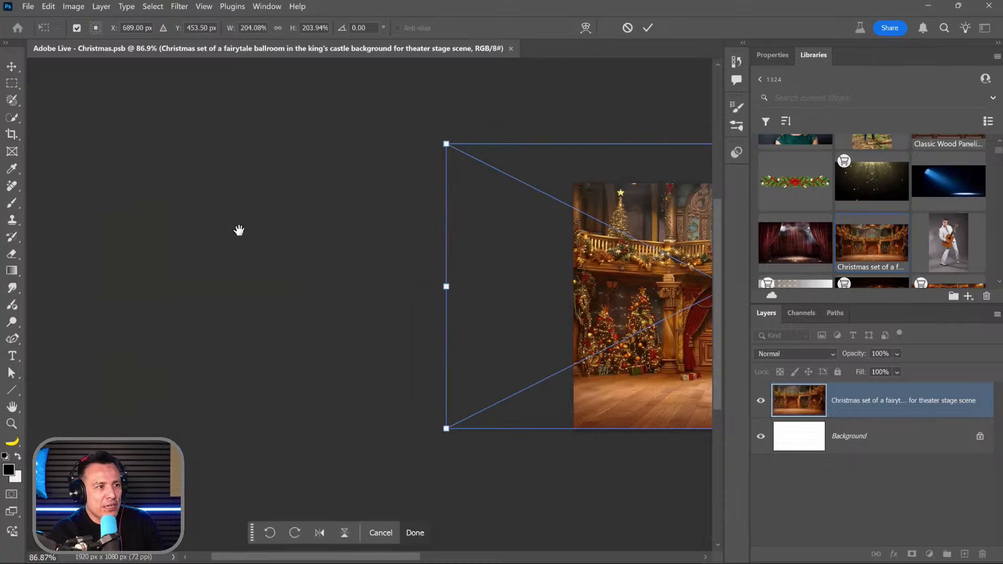
key("Return")
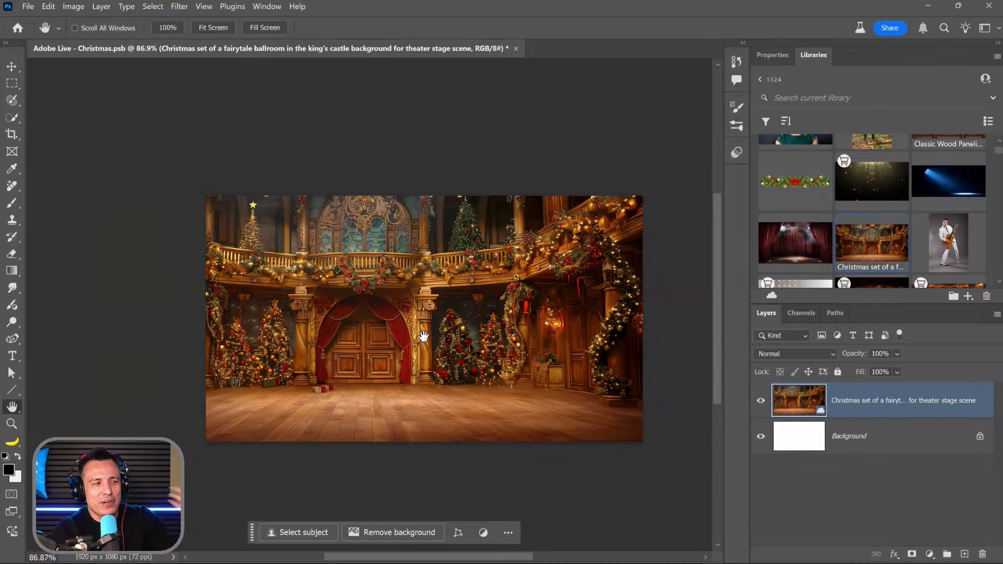
Step: Review the transform and Adobe Stock properties of the placed stage image layer
left_click(772, 54)
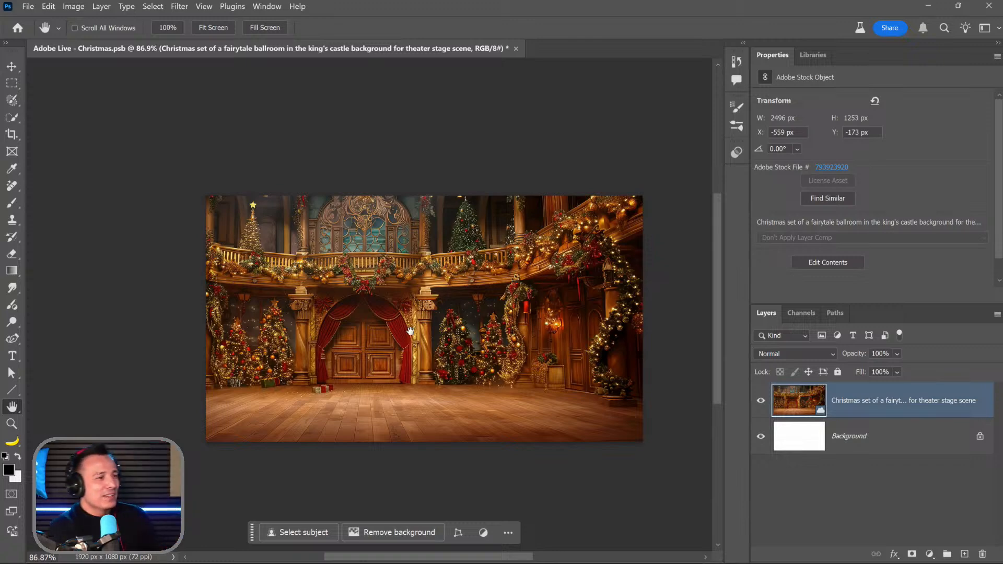
left_click_drag(448, 341, 435, 338)
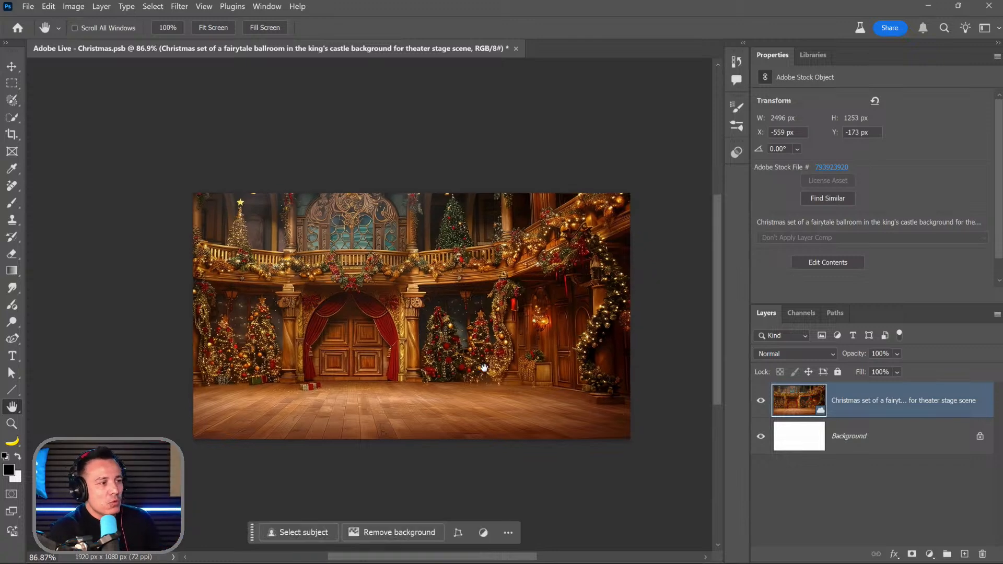
Step: Examine how far the canvas can be panned past the edges of the document window
left_click_drag(484, 367, 479, 366)
left_click_drag(620, 411, 251, 180)
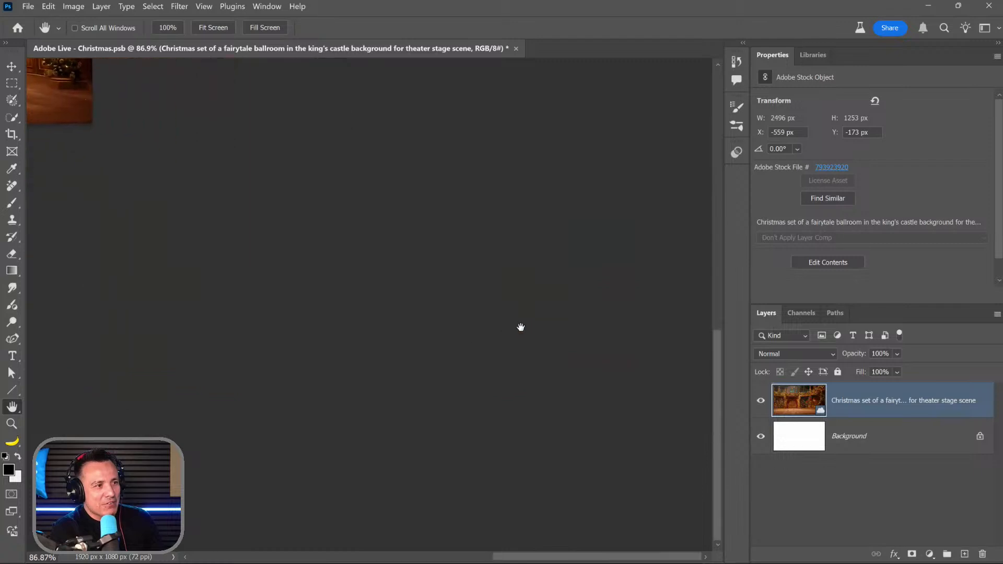
left_click_drag(204, 220, 626, 386)
left_click_drag(368, 229, 705, 396)
left_click_drag(600, 335, 251, 394)
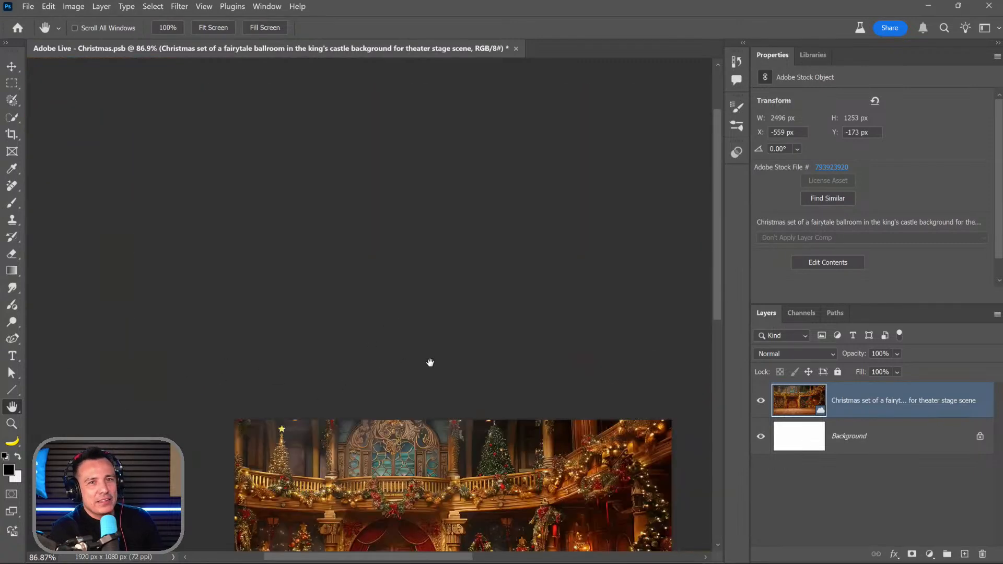
left_click_drag(430, 363, 334, 496)
left_click_drag(512, 496, 528, 528)
left_click_drag(482, 389, 513, 281)
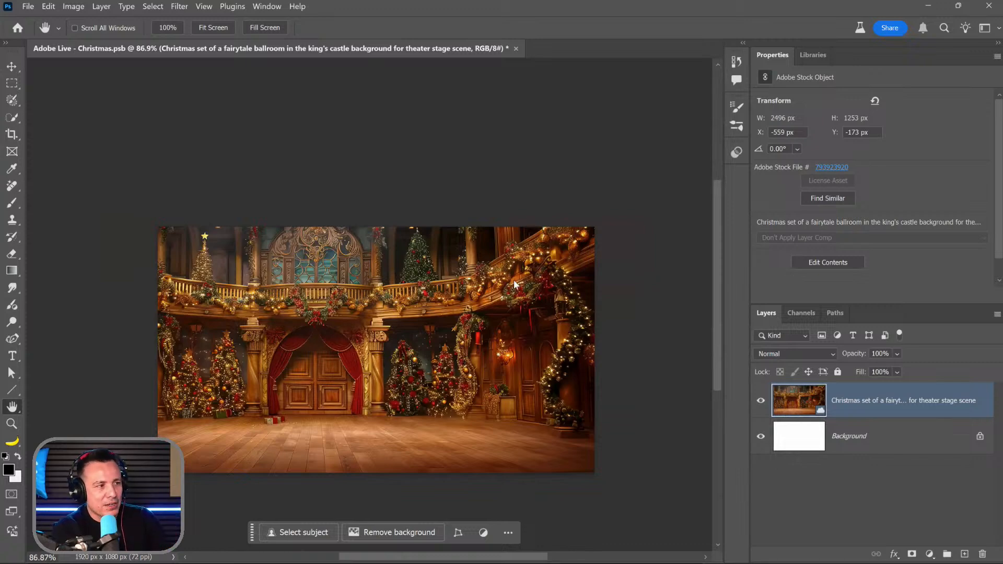
Step: Turn off Overscroll in the Tools preferences and test panning the canvas when zoomed out and zoomed in
key("ctrl+k")
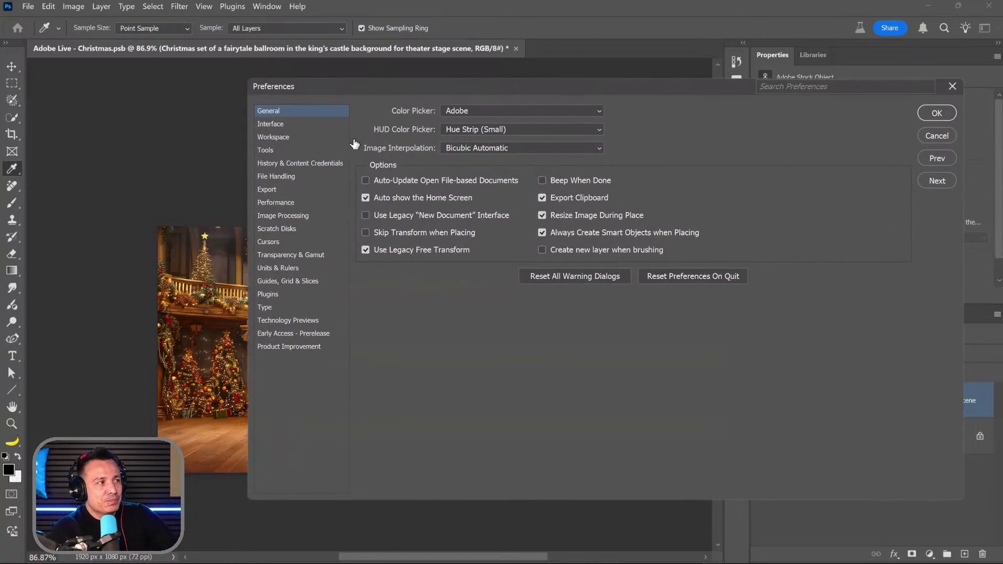
left_click(280, 137)
left_click(277, 111)
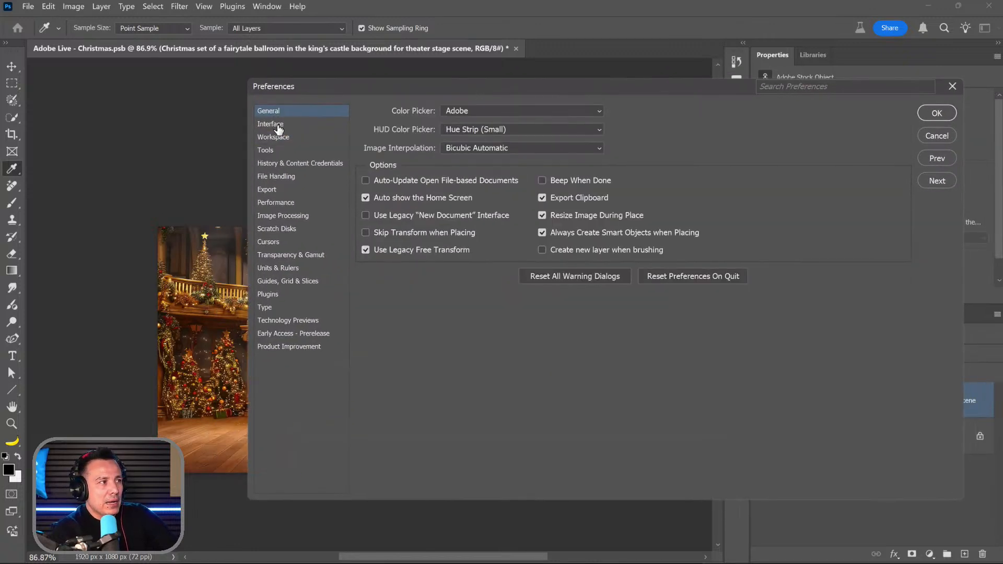
left_click(278, 124)
left_click(278, 152)
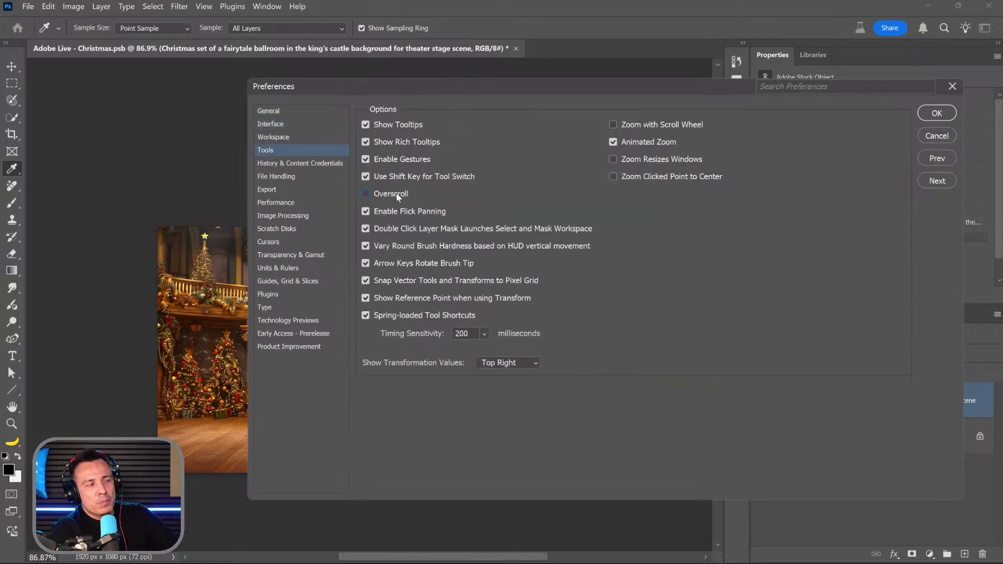
left_click(930, 113)
key("h")
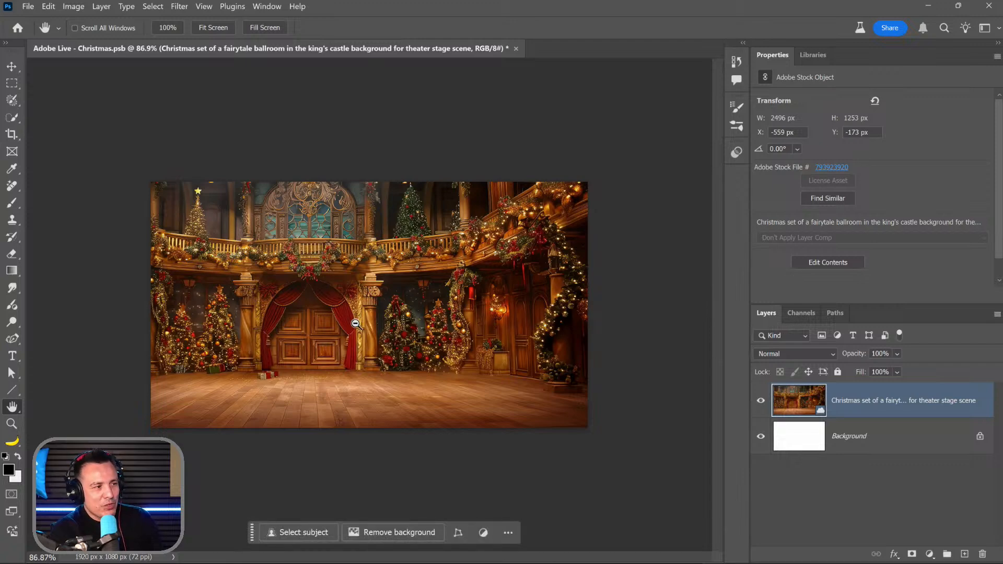
scroll(356, 323, "up", 5)
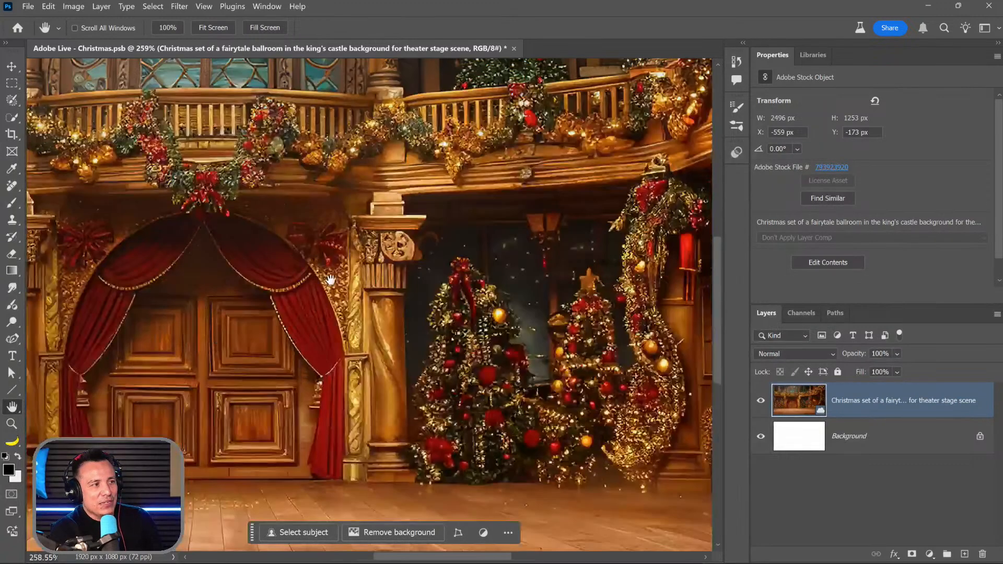
scroll(356, 283, "up", 5)
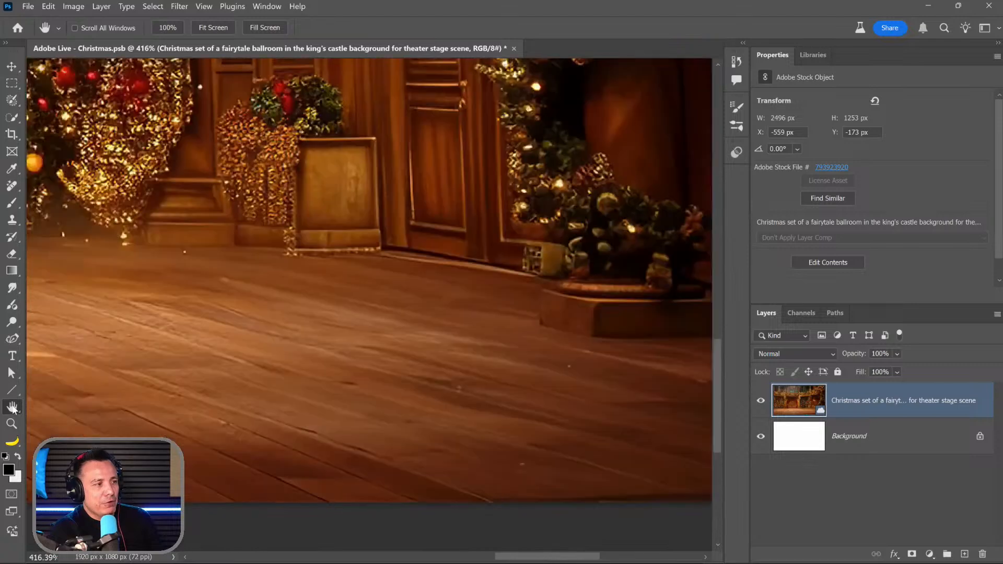
key("ctrl+0")
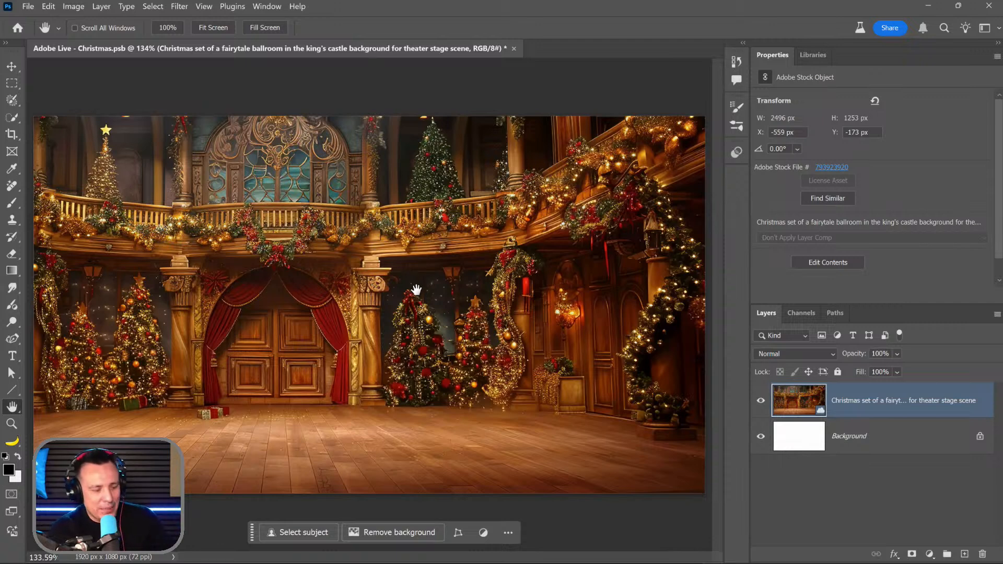
Step: Turn on Overscroll in the Tools preferences, test panning the canvas, and fit the image to the screen
key("ctrl+k")
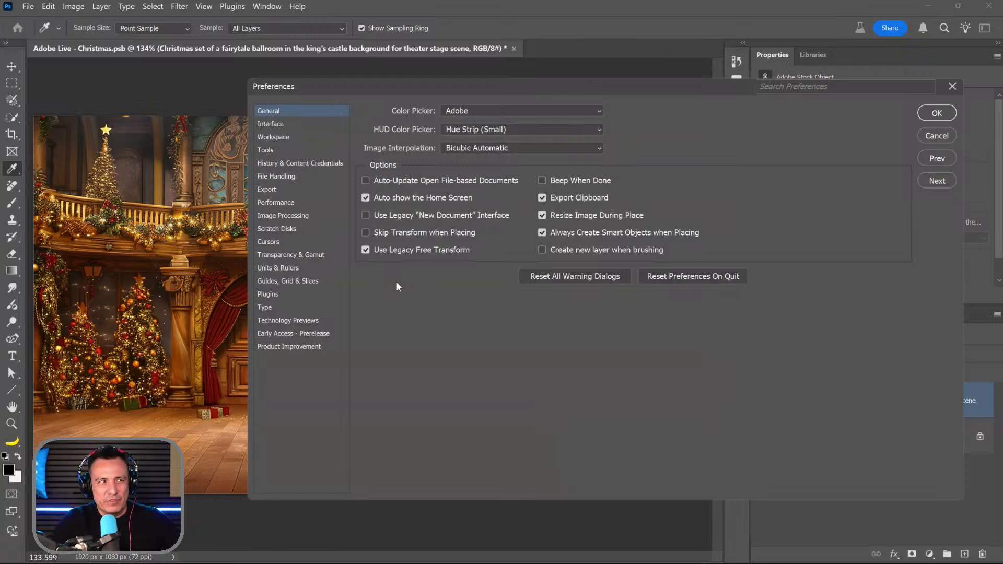
left_click(293, 152)
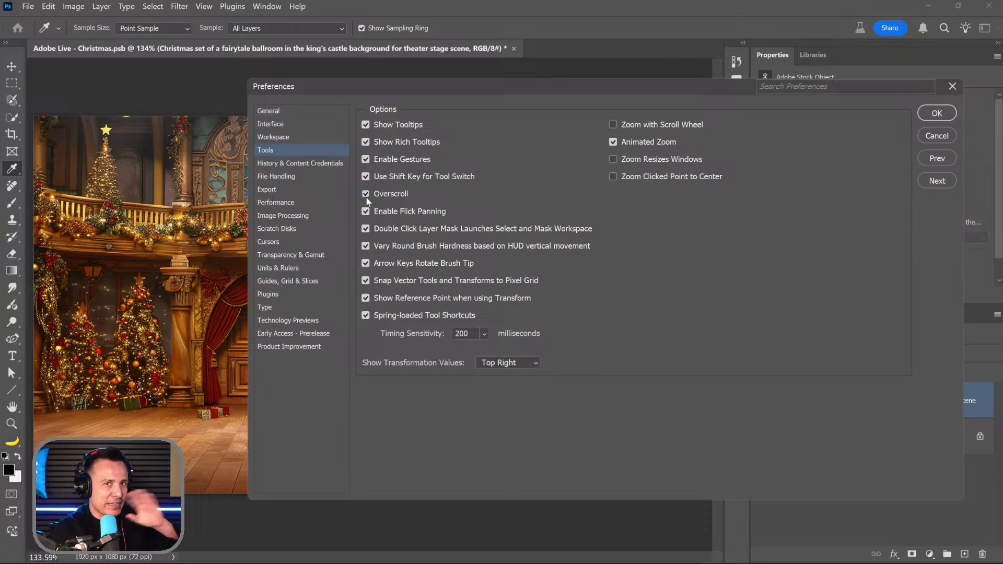
left_click(951, 113)
key("space")
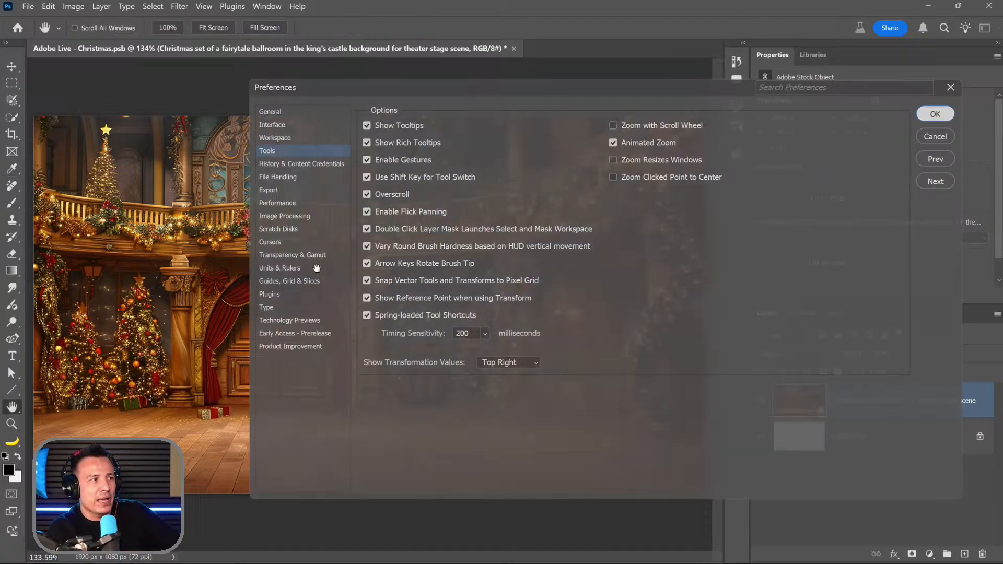
left_click_drag(203, 175, 339, 295)
key("ctrl+0")
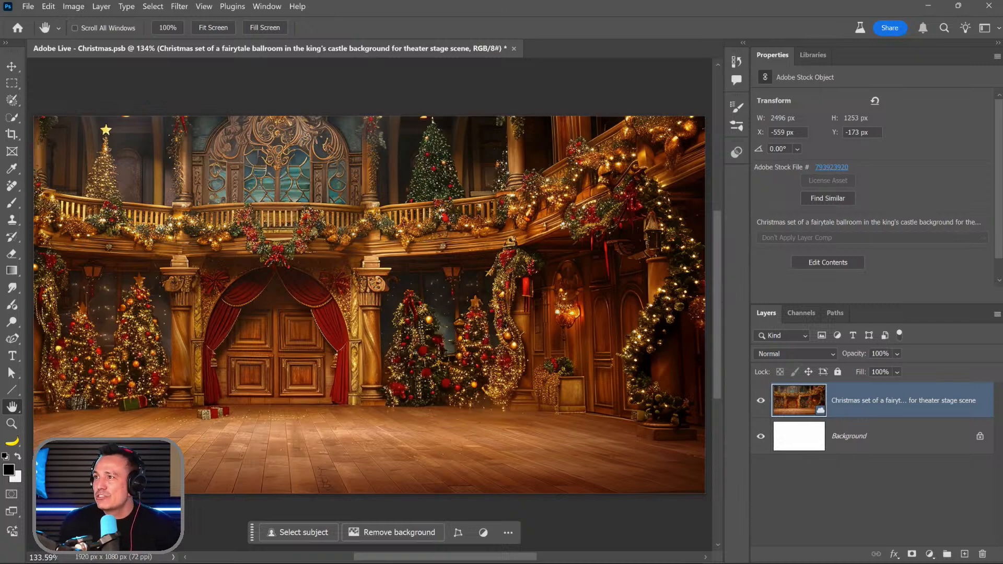
Step: Switch to Chrome and bring up the Adobe Stock home page
key("super")
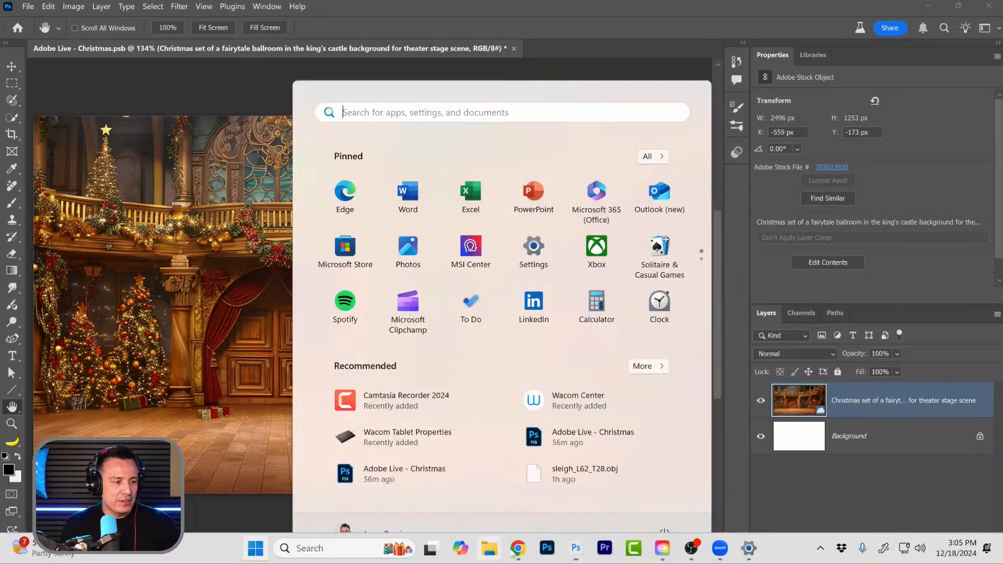
mouse_move(519, 555)
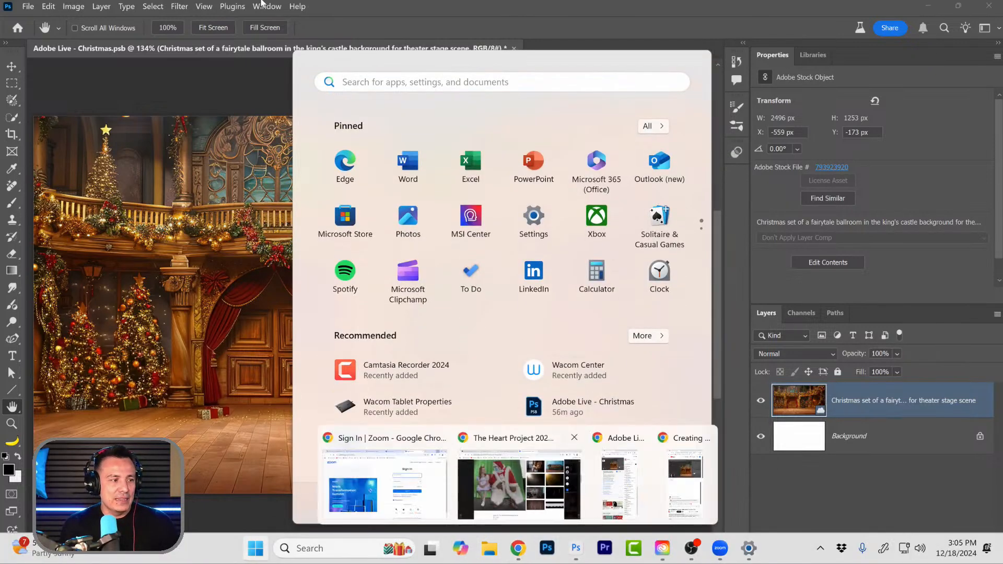
left_click(531, 509)
left_click(99, 11)
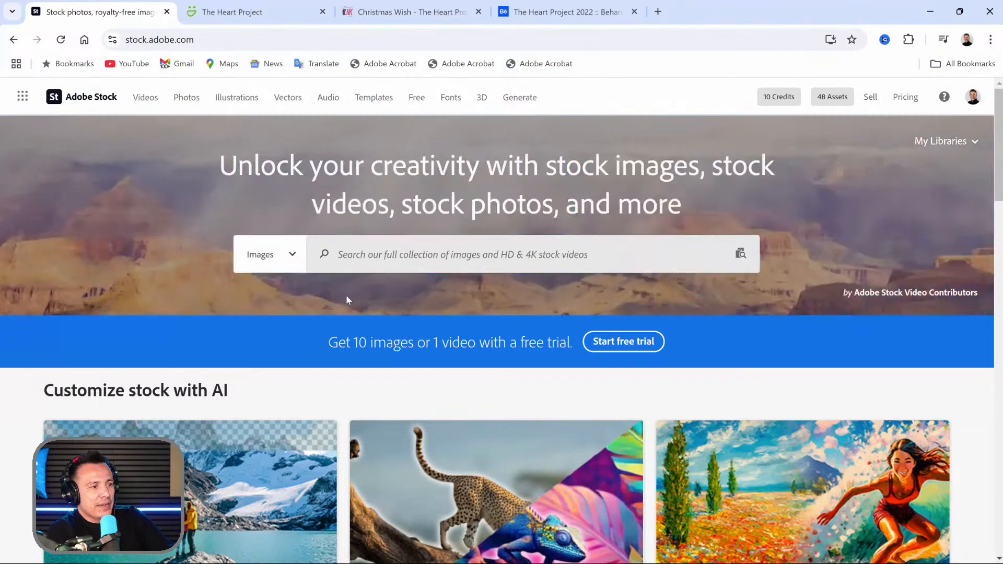
Step: Search the Free collection of Adobe Stock for "santa" and look through the image results
scroll(346, 300, "down", 1)
scroll(345, 290, "down", 1)
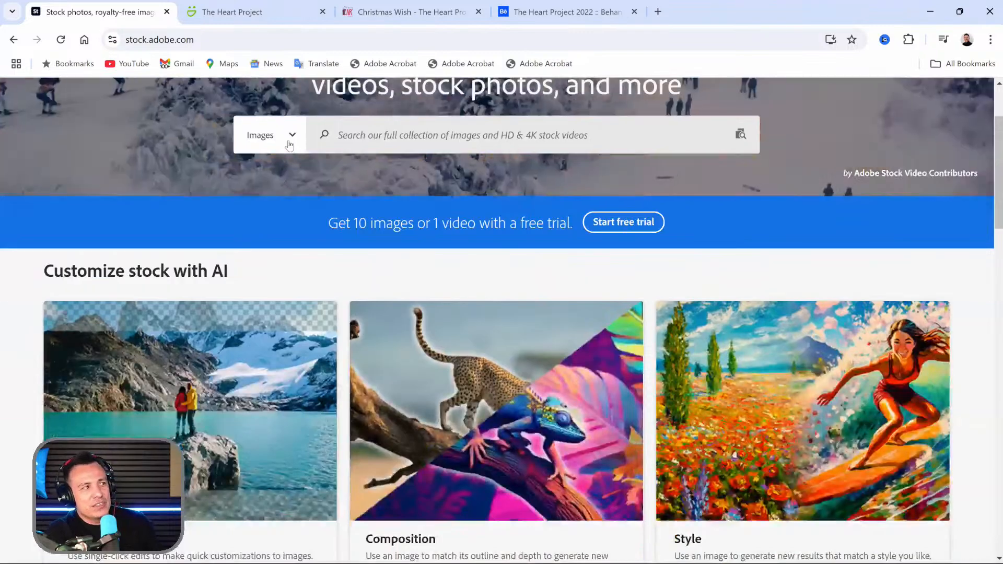
left_click(288, 142)
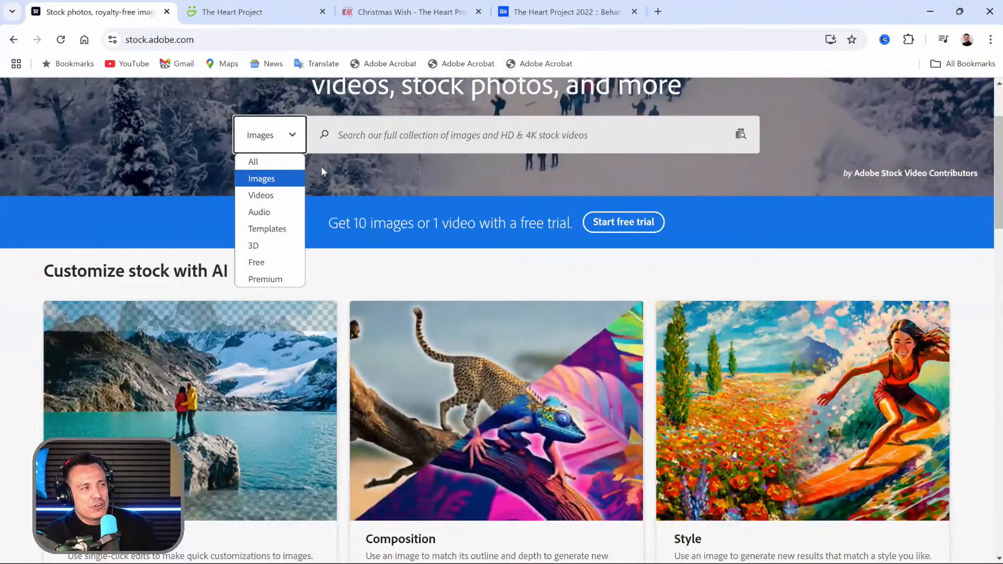
left_click(334, 135)
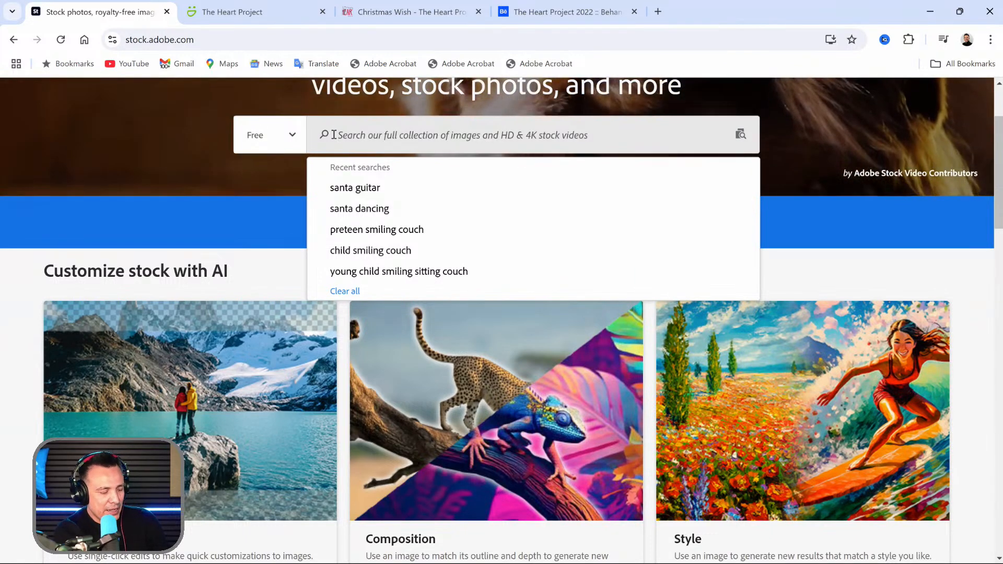
type("santa")
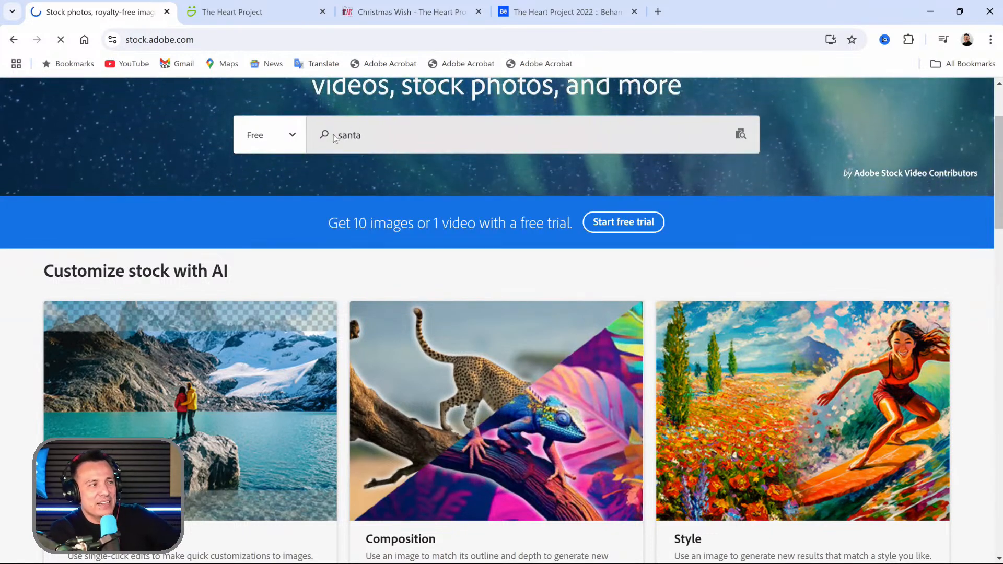
key("Return")
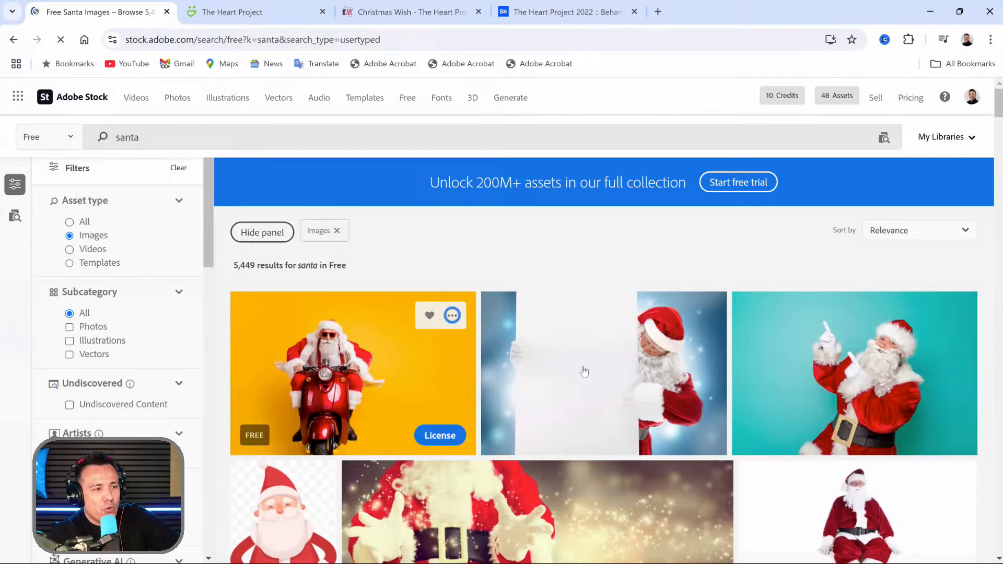
scroll(834, 317, "down", 1)
scroll(834, 317, "down", 1)
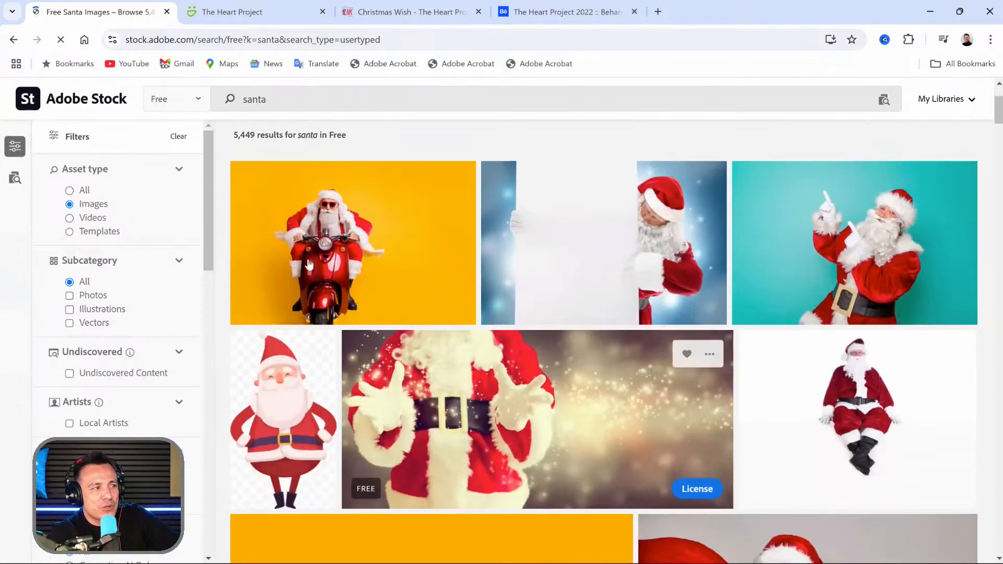
scroll(511, 390, "down", 5)
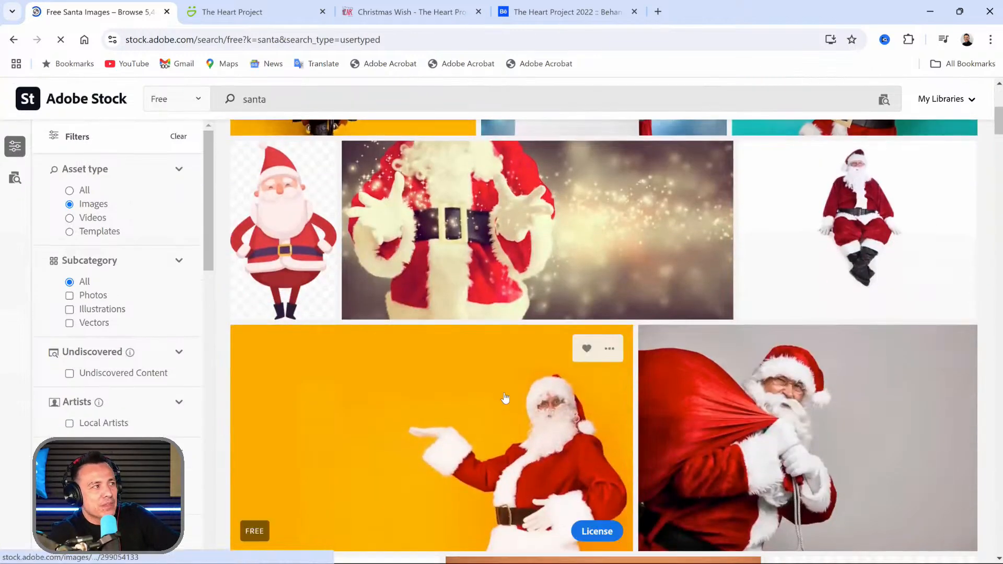
scroll(510, 391, "up", 6)
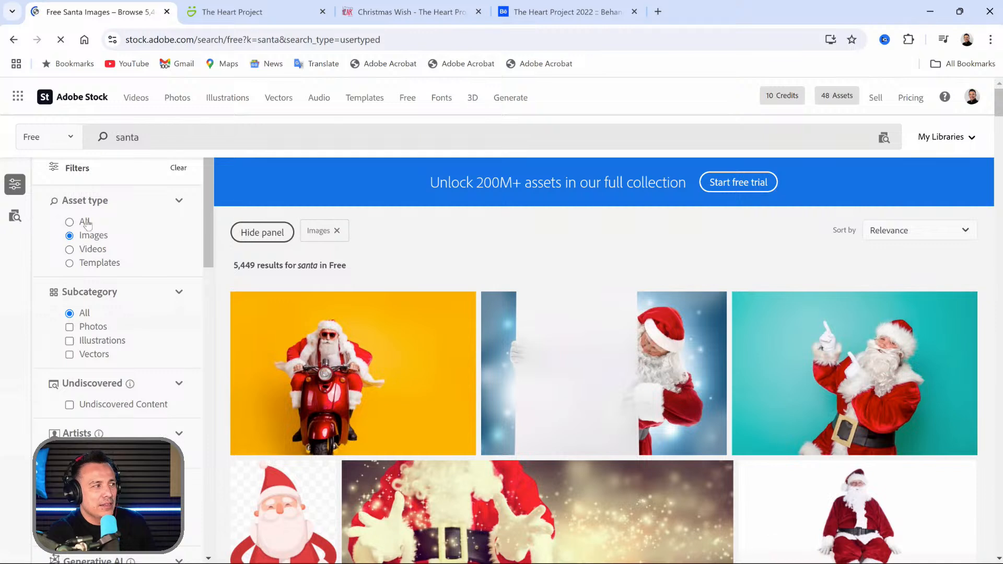
Step: Search the Free collection for "camera" and restrict the asset type to 3D
left_click_drag(148, 141, 71, 140)
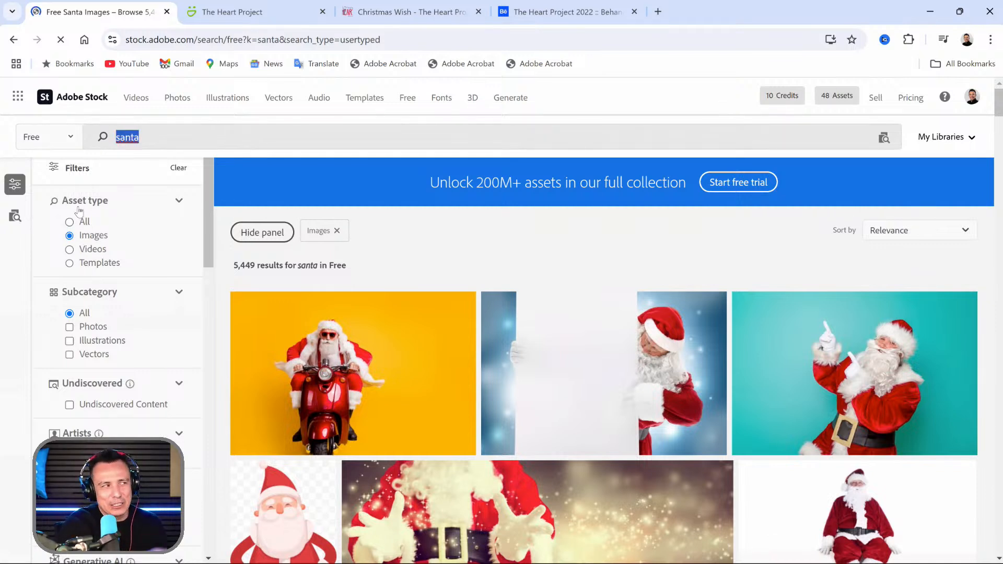
type("camera")
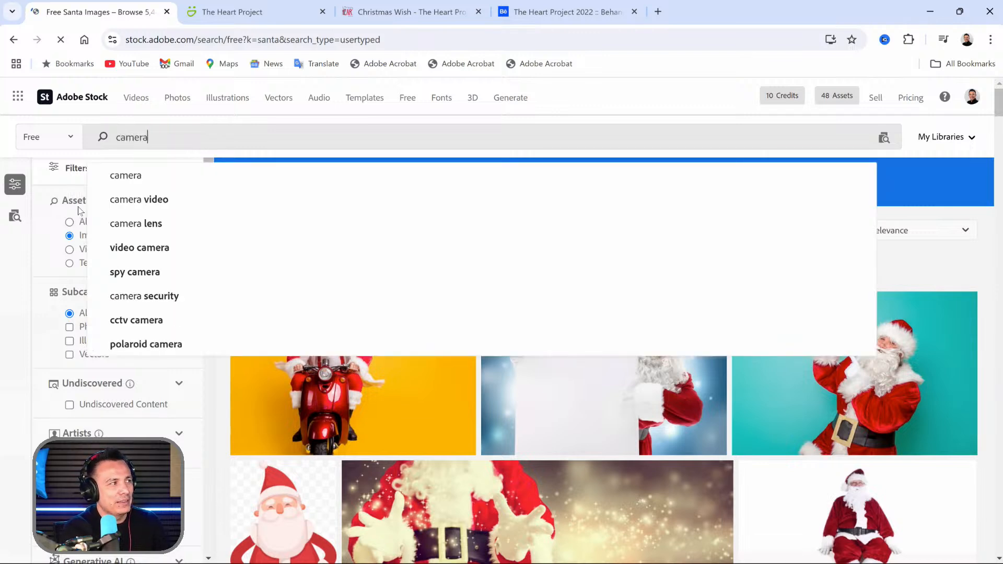
key("Return")
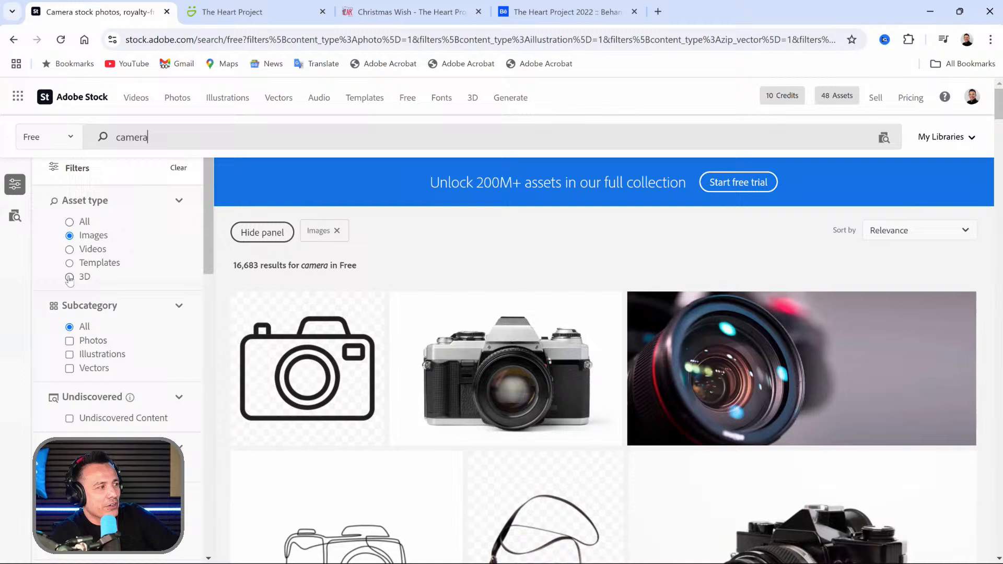
left_click(69, 277)
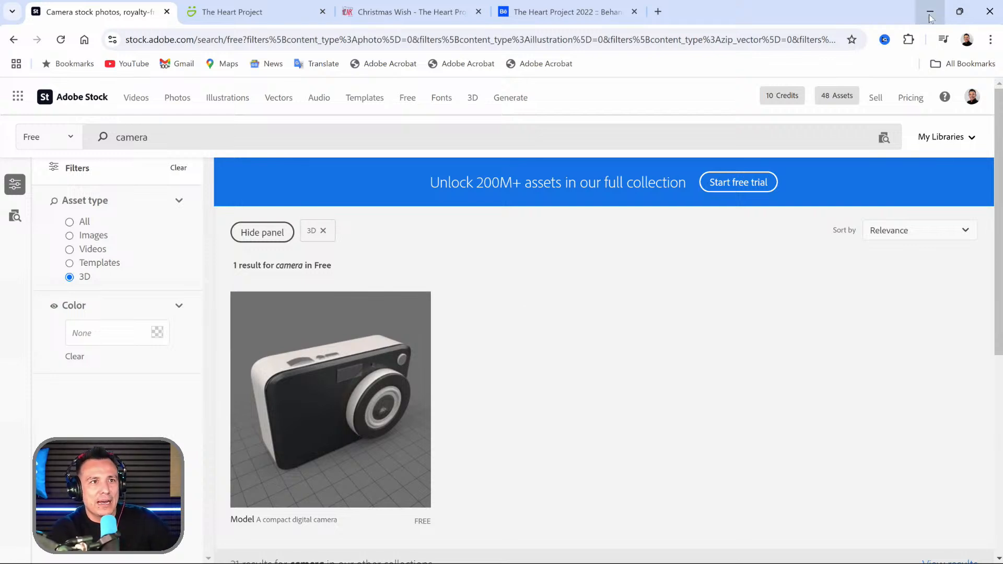
Step: Switch back to Photoshop and move the ballroom stage image to about X -333 px, Y -392 px
left_click(959, 11)
key("super+Down")
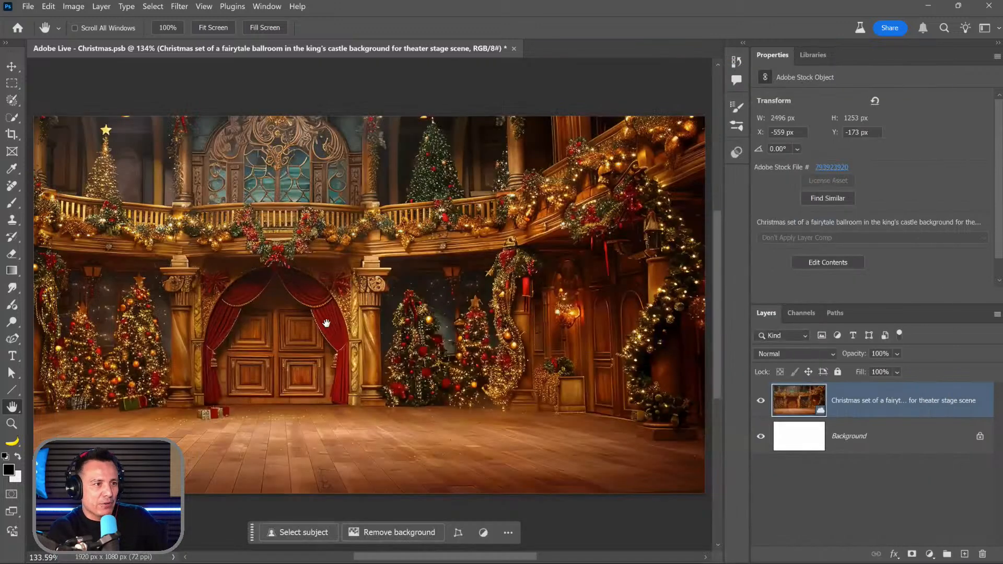
scroll(331, 327, "down", 3)
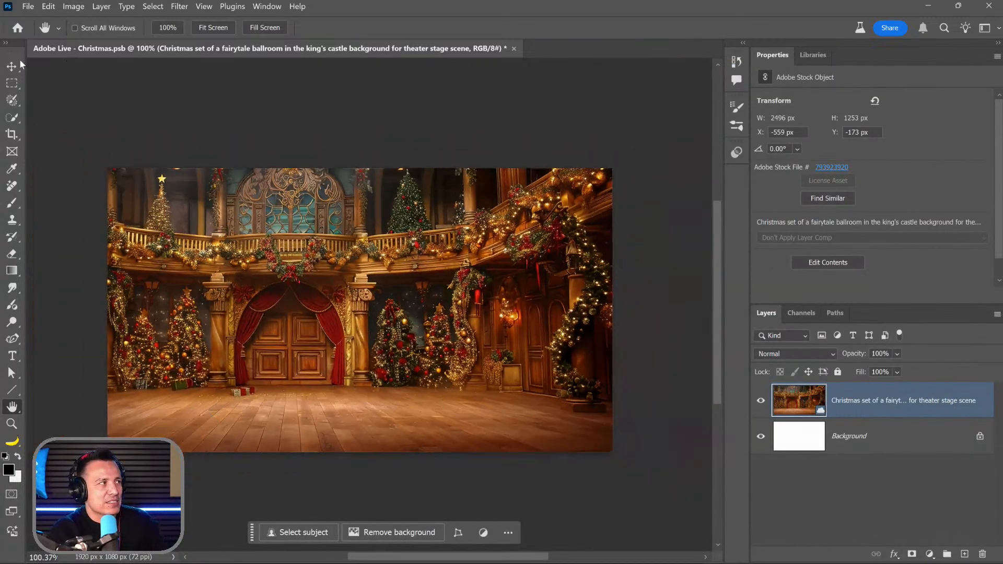
key("v")
left_click_drag(359, 350, 439, 279)
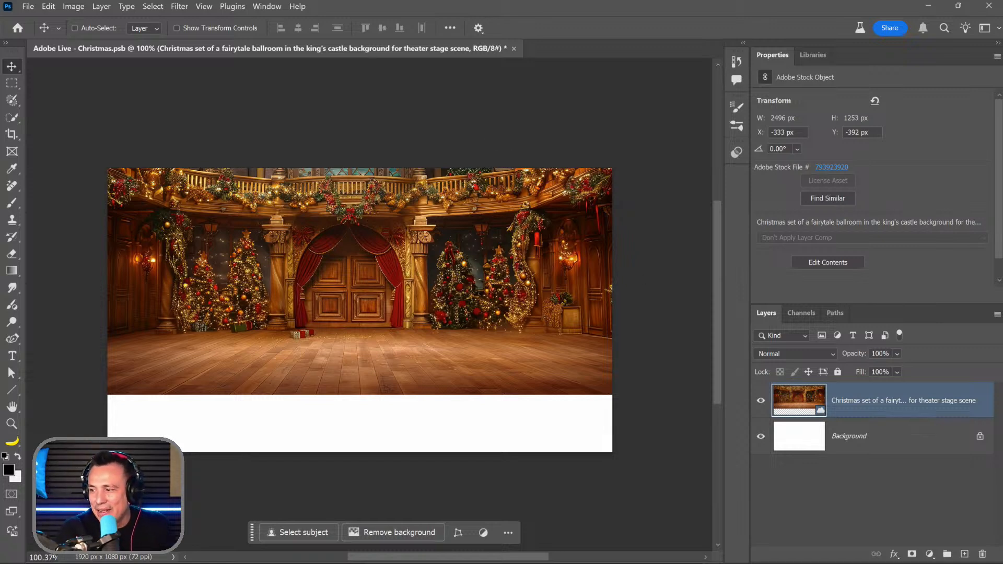
Step: Place the image of the little boy singing on a sofa from the 1324 library above the stage layer
left_click(813, 55)
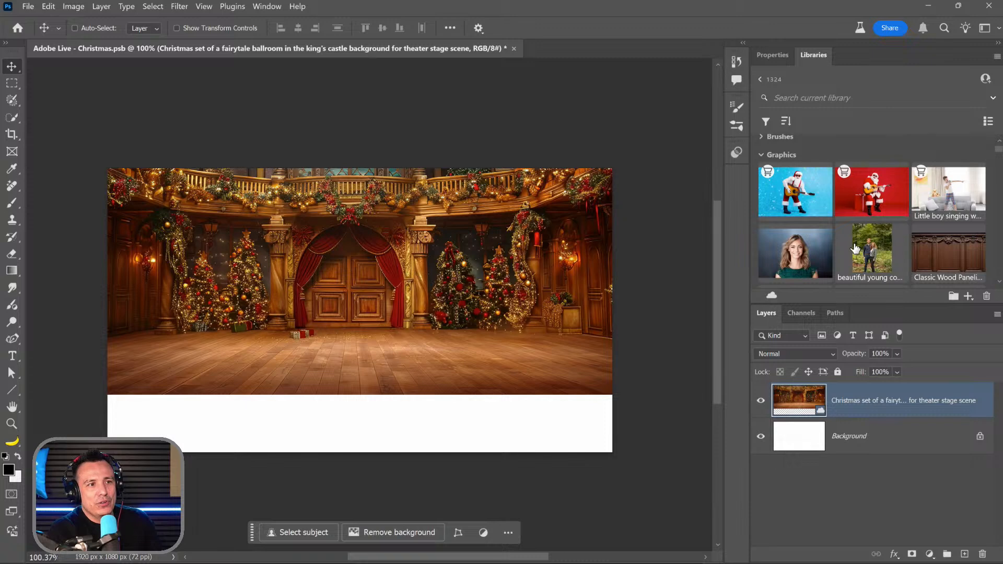
left_click_drag(951, 193, 351, 304)
key("Return")
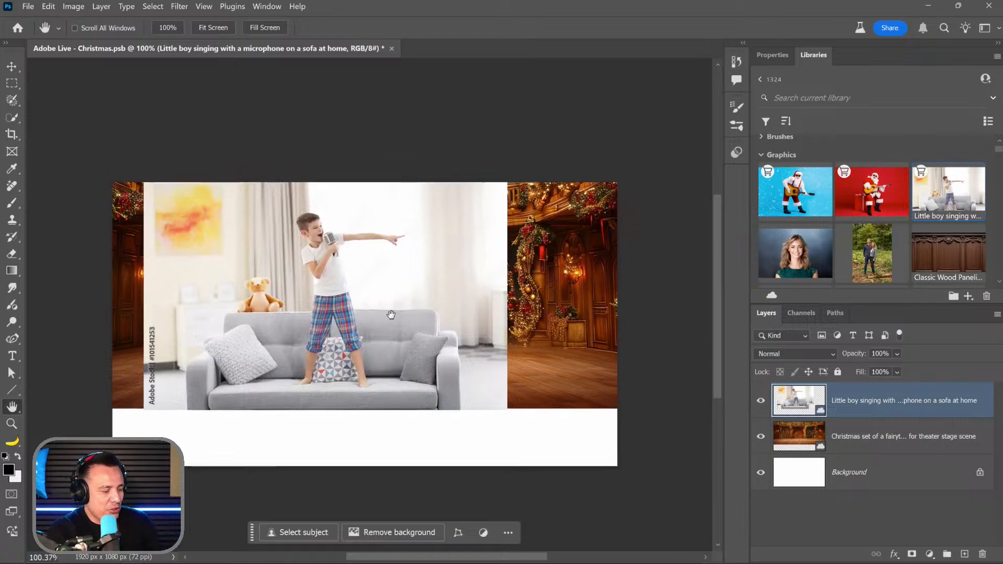
Step: Switch to Adobe Stock in the browser, search the Free collection for "santa" and restrict the asset type to Images
key("super")
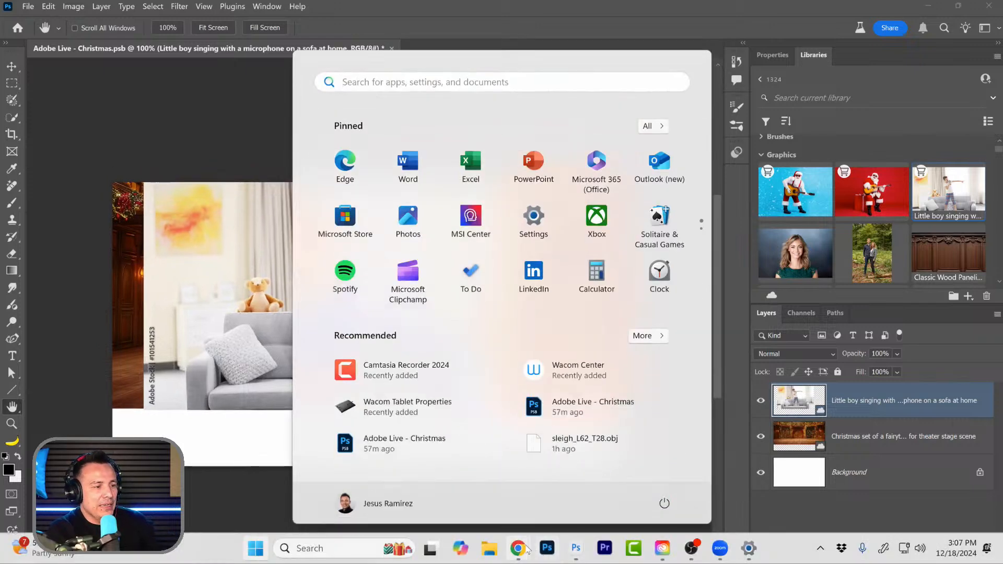
mouse_move(524, 549)
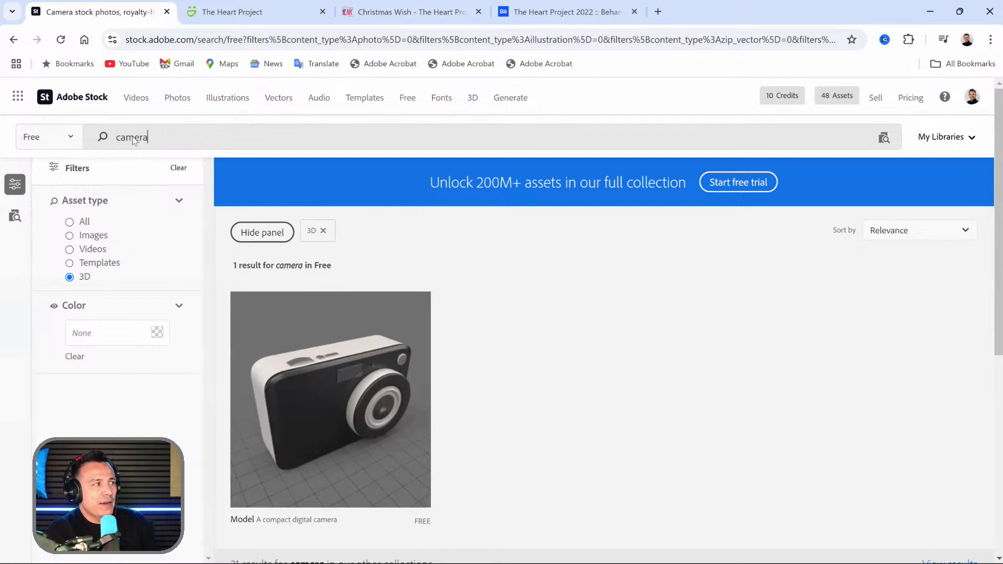
double_click(129, 140)
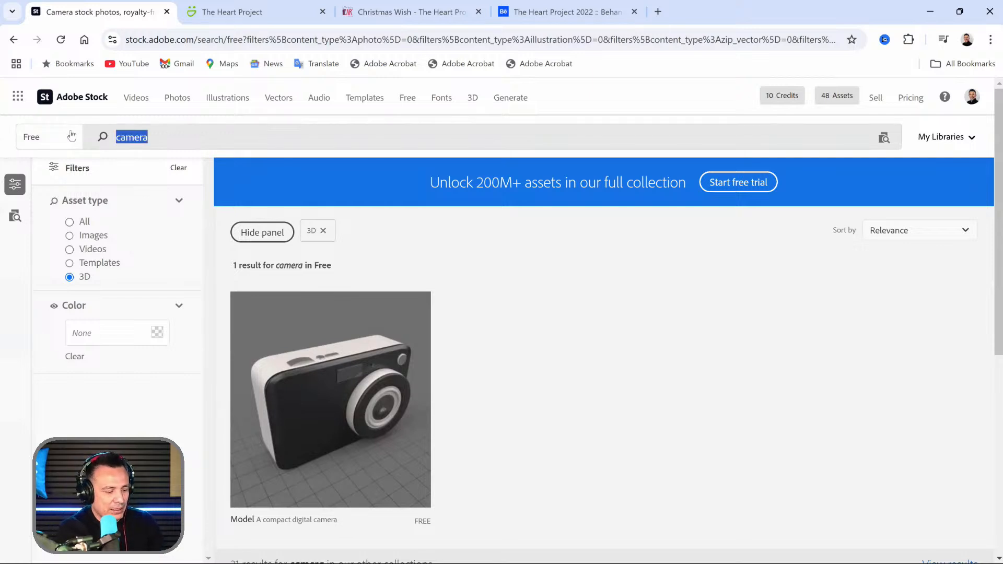
type("santa")
key("Return")
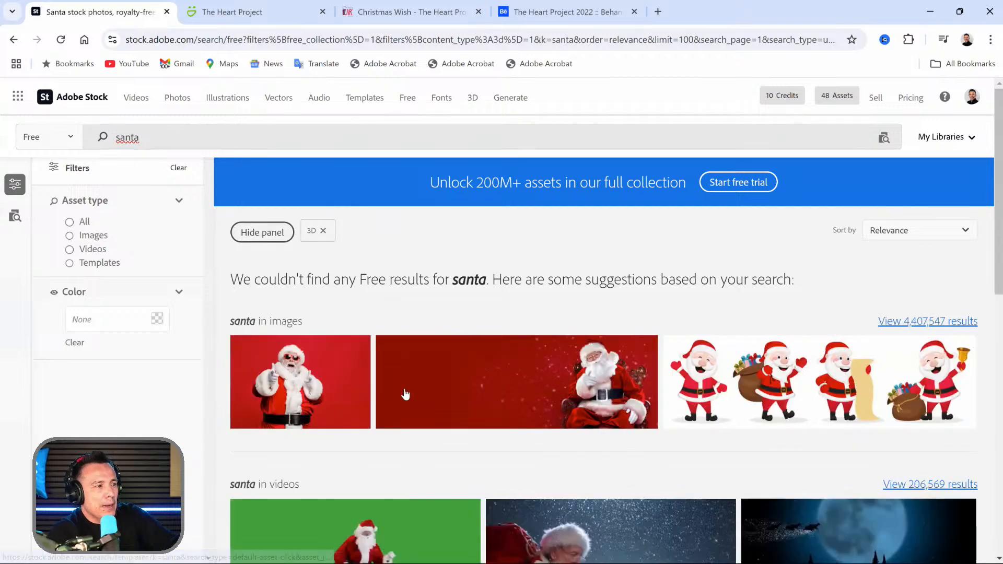
scroll(405, 394, "down", 5)
scroll(450, 380, "up", 4)
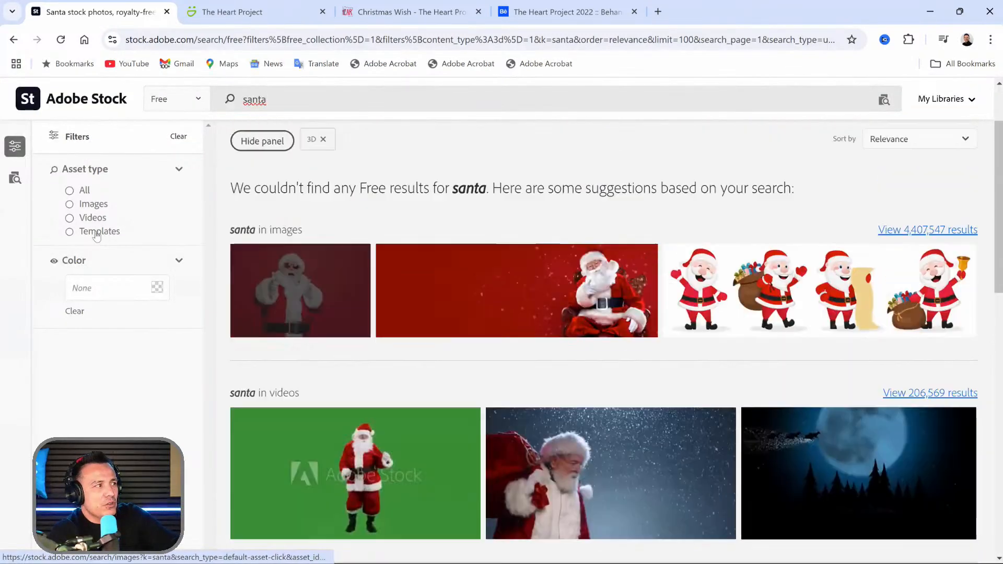
left_click(88, 248)
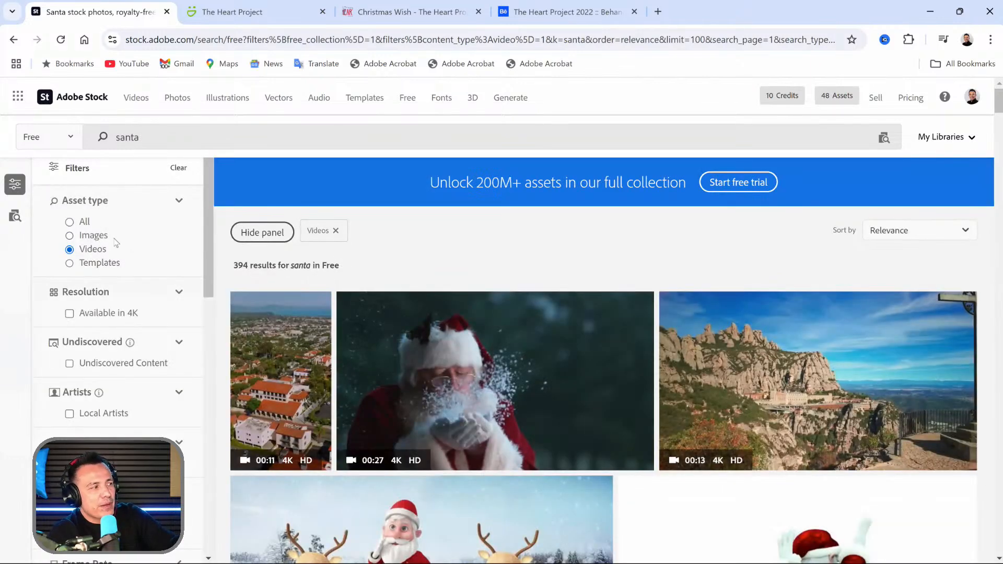
left_click(116, 237)
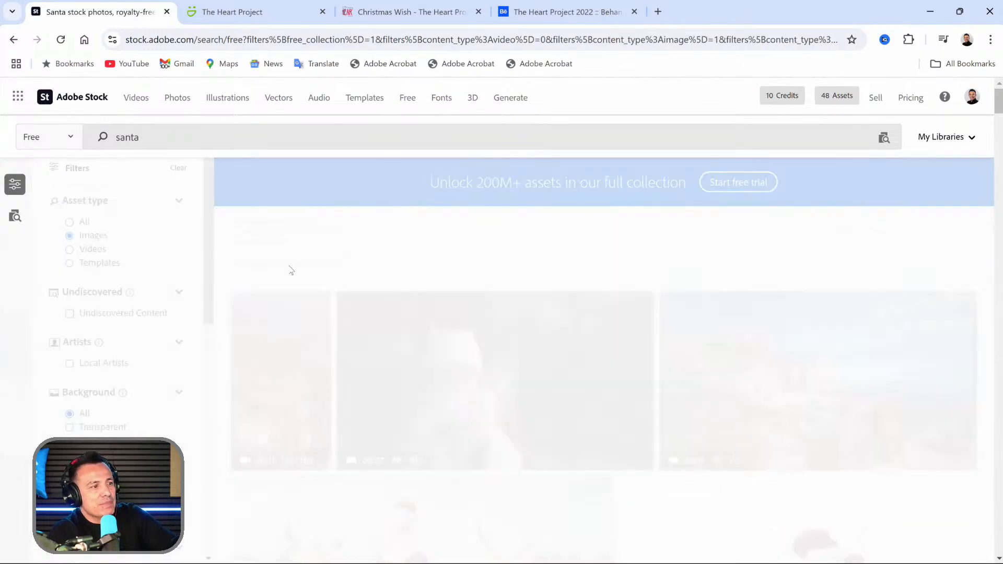
Step: Save the image of Santa riding a red scooter on yellow to the library and switch back to Photoshop
scroll(470, 314, "down", 3)
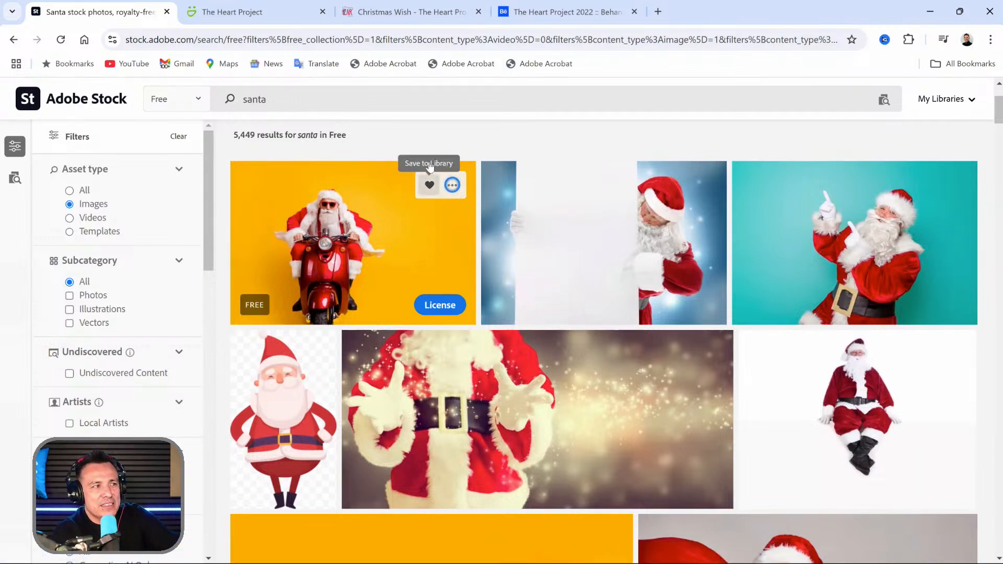
left_click(429, 183)
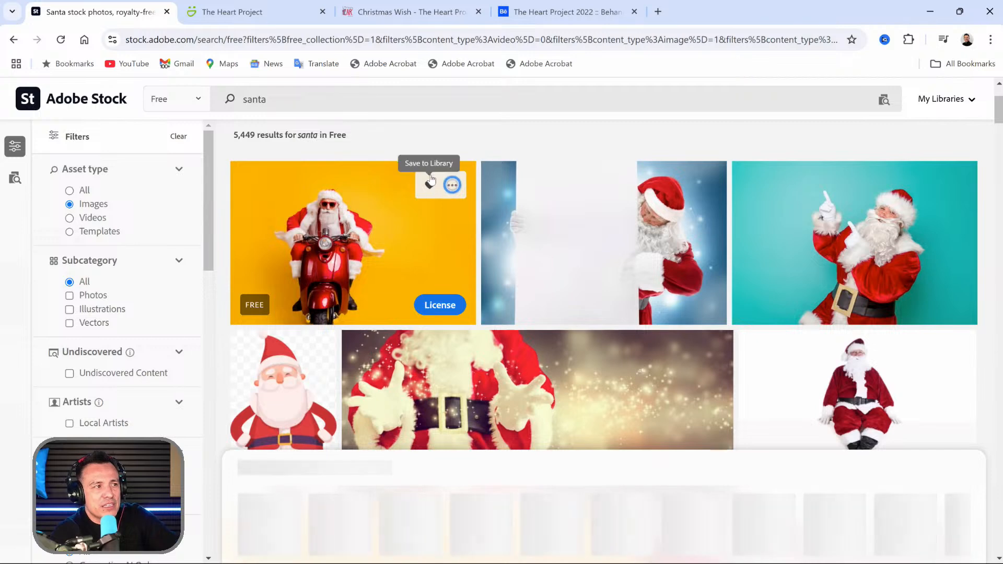
left_click(931, 12)
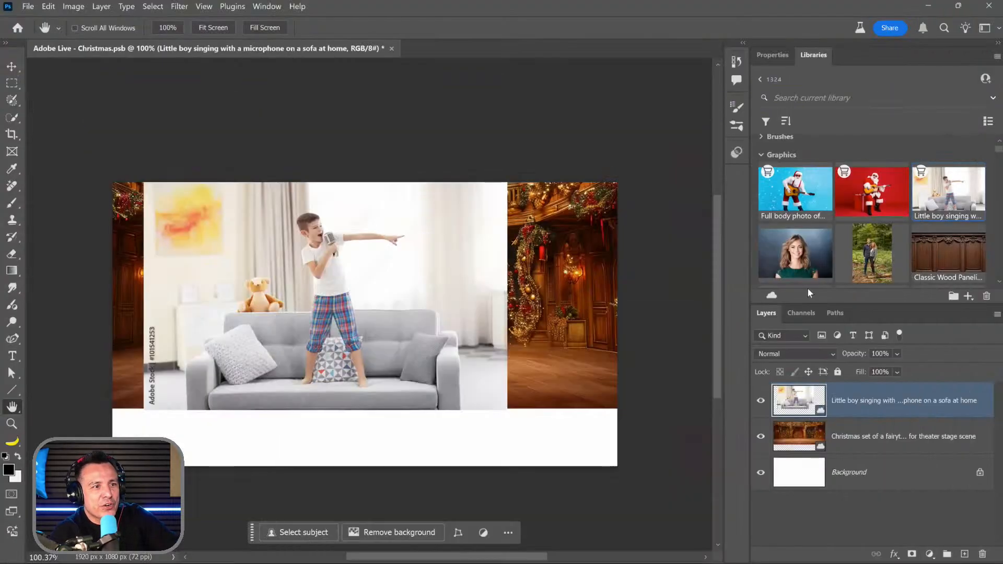
left_click(773, 296)
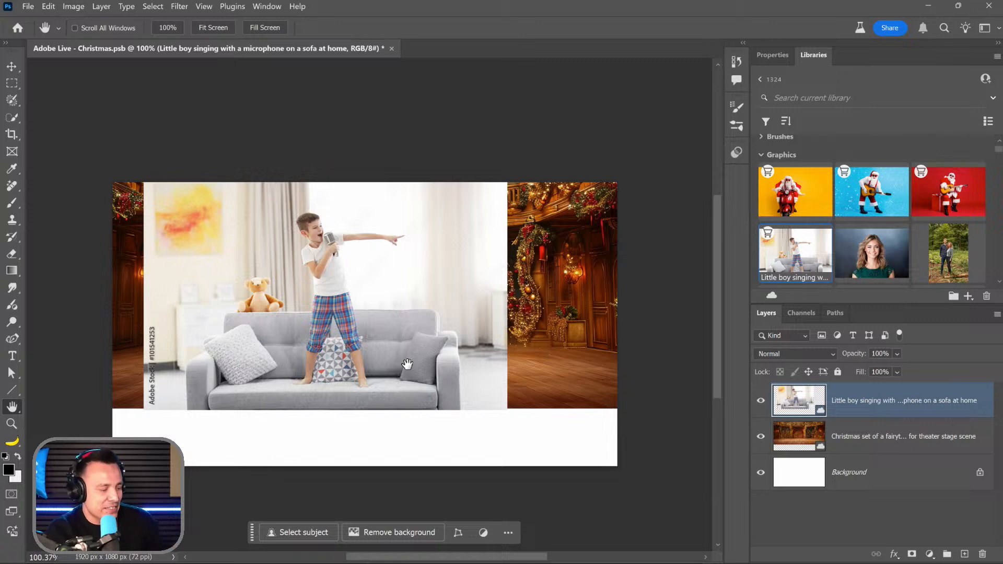
Step: Move the singing boy image left until it extends past the canvas's left edge and remove its background
key("v")
left_click_drag(414, 364, 361, 360)
mouse_move(364, 313)
left_mouse_down()
mouse_move(365, 334)
mouse_move(362, 300)
left_mouse_up()
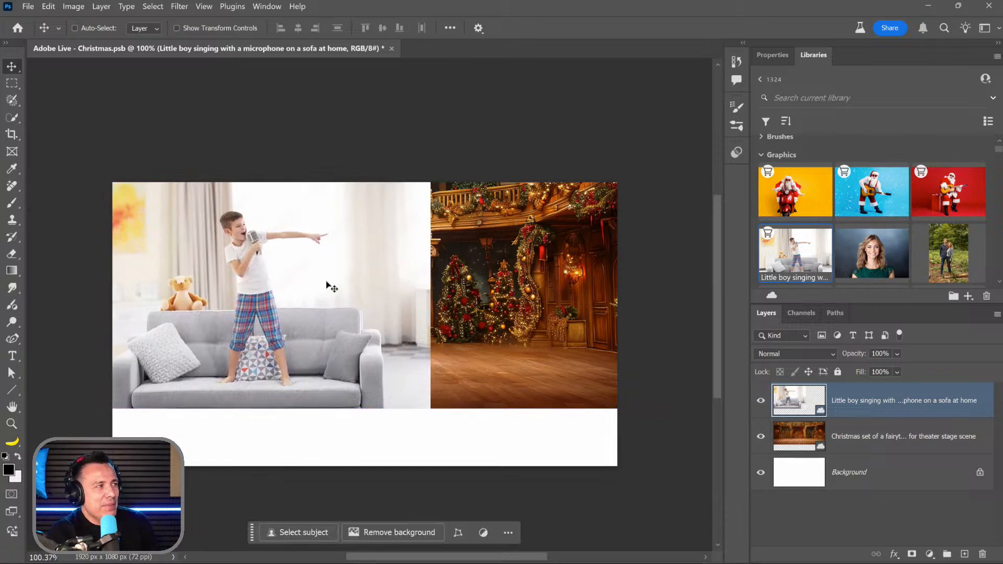
left_click(387, 529)
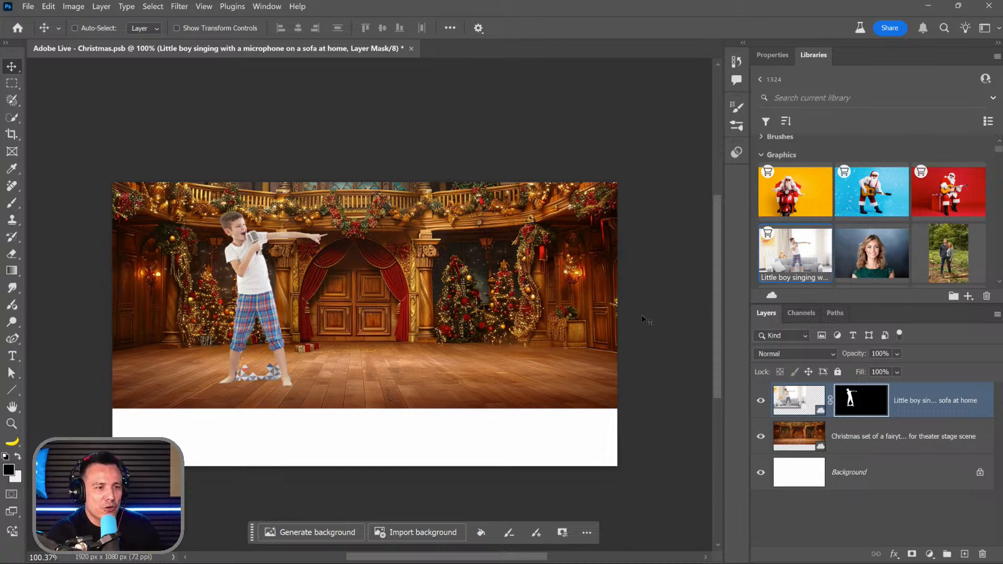
Step: License the Adobe Stock image of the little boy singing with a microphone
right_click(980, 413)
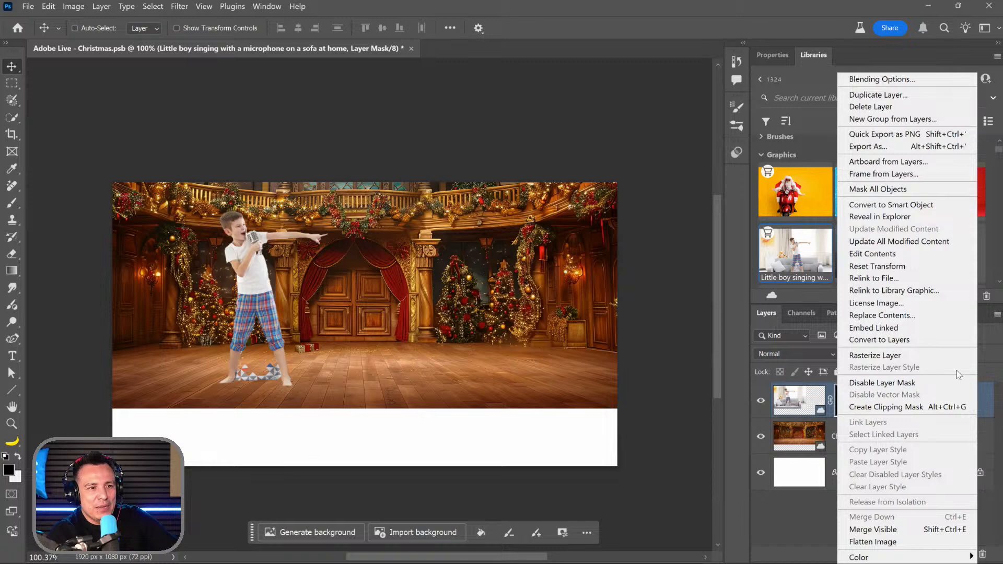
left_click(937, 307)
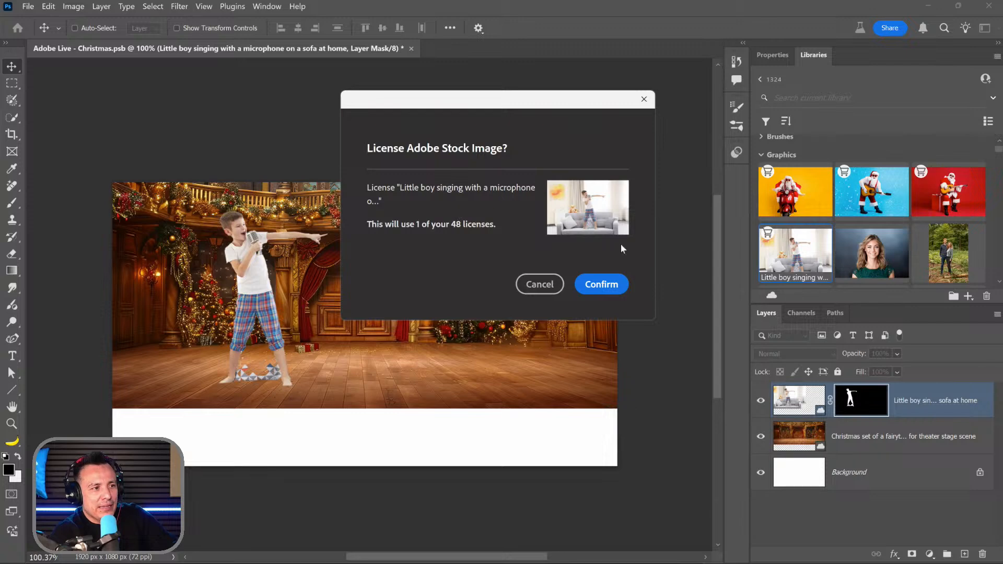
left_click(616, 285)
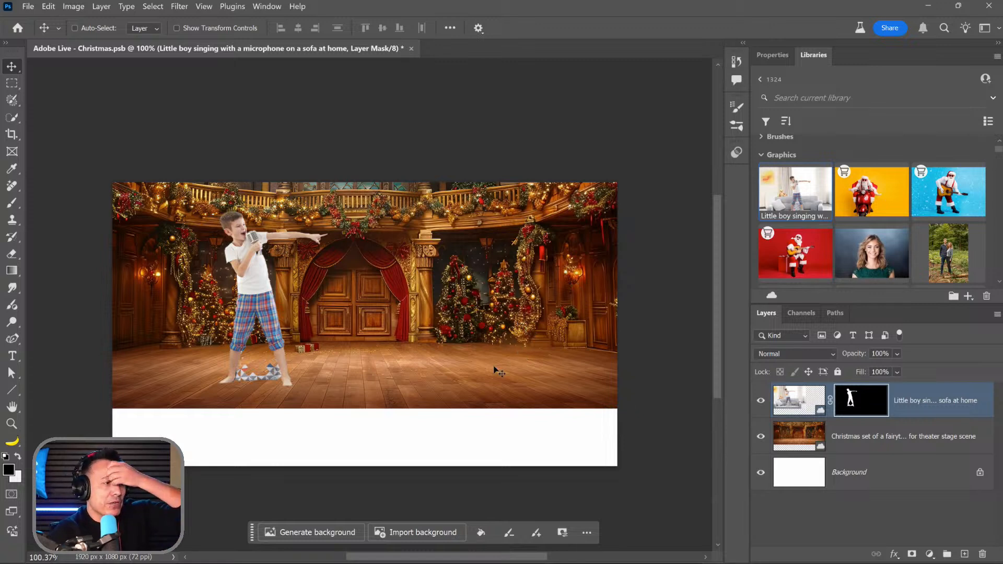
Step: Delete the boy layer's mask and shift the image slightly down and to the right
right_click(858, 406)
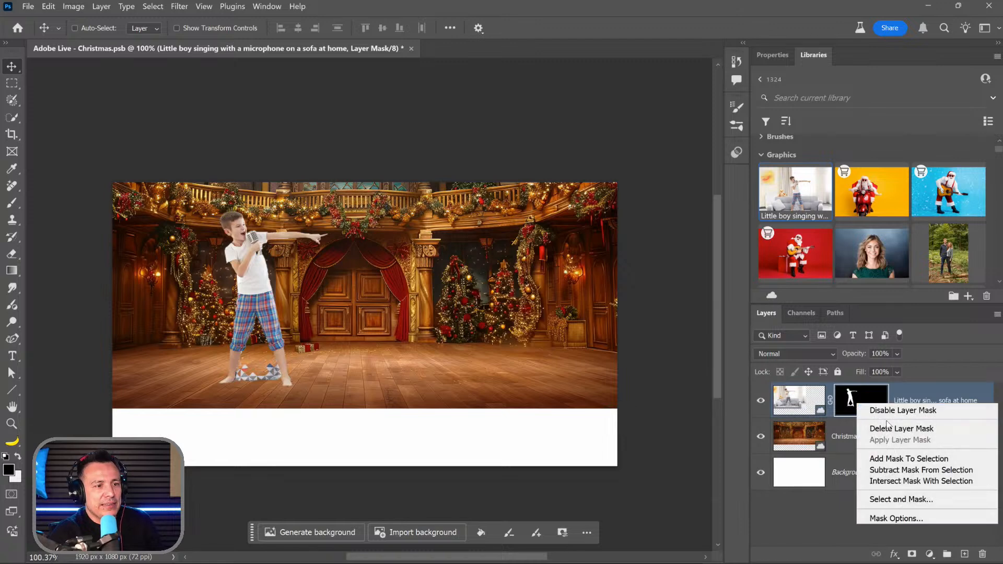
left_click(892, 430)
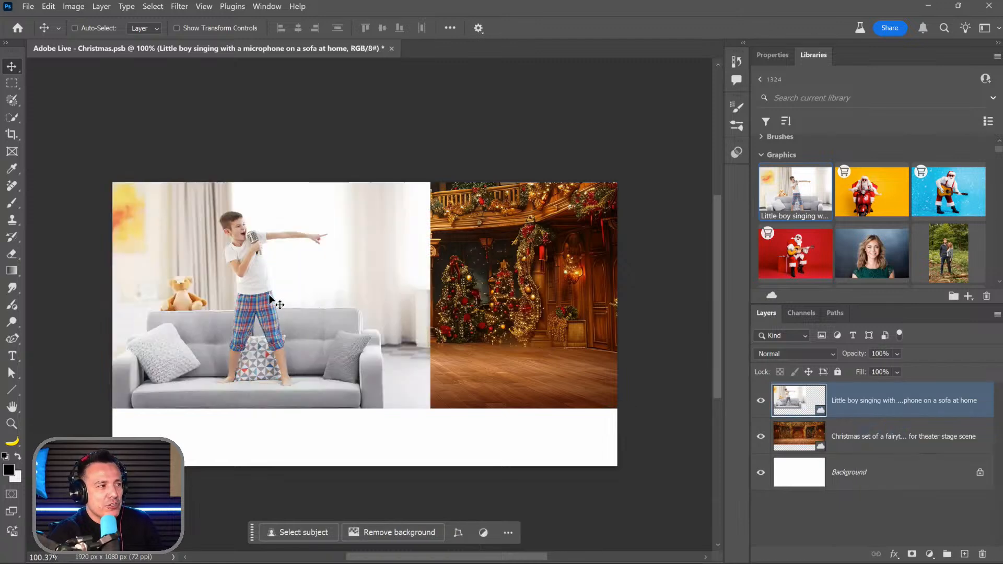
left_click_drag(271, 299, 280, 315)
scroll(282, 317, "up", 3)
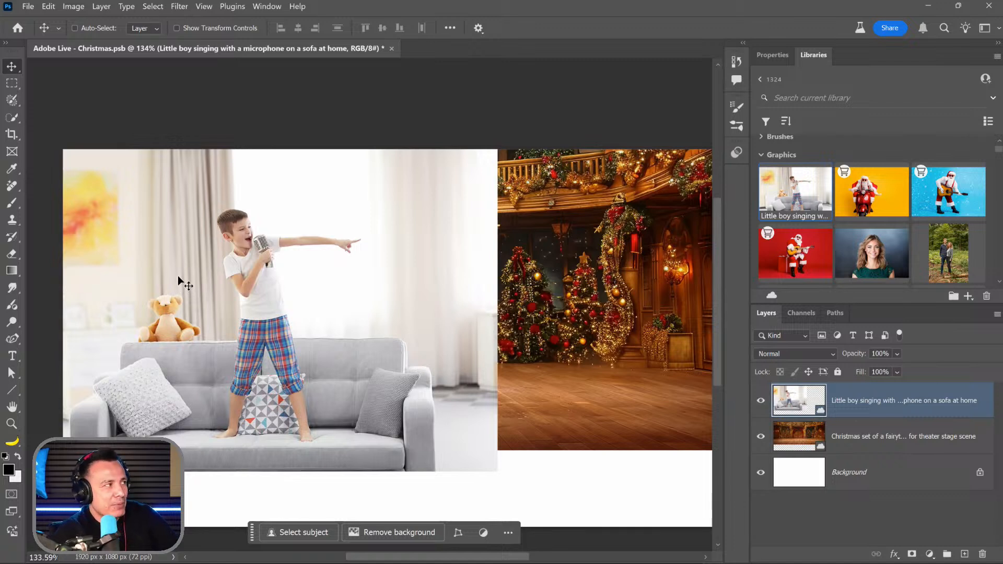
Step: Cycle through the Quick Selection, Magic Wand and Object Selection tools, ending with the Object Selection tool active
key("w")
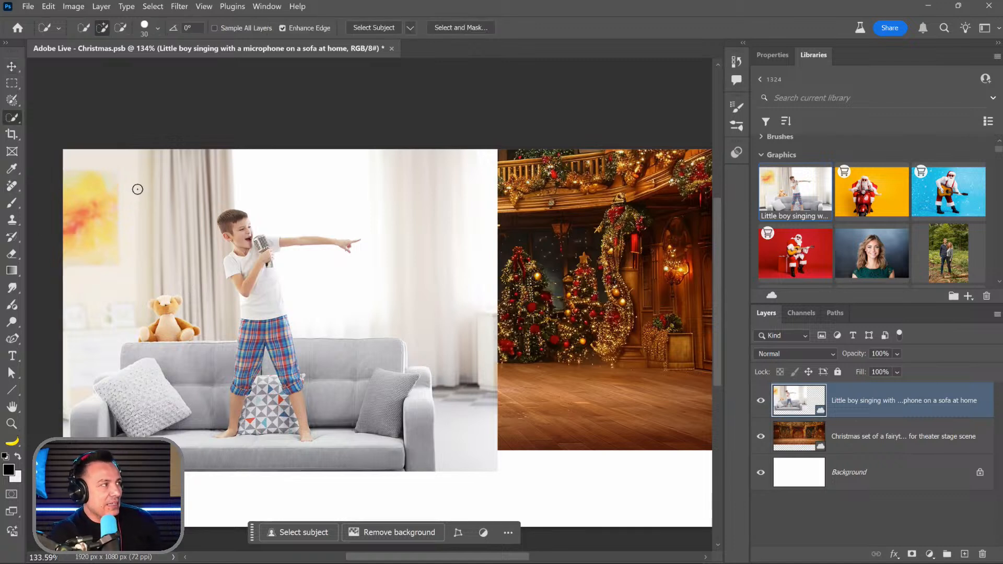
right_click(13, 121)
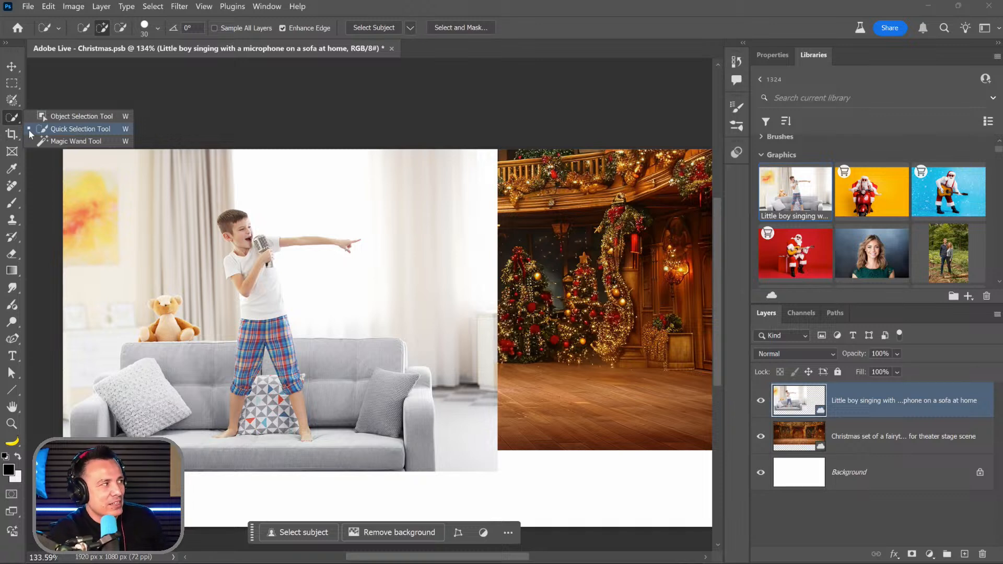
left_click(31, 130)
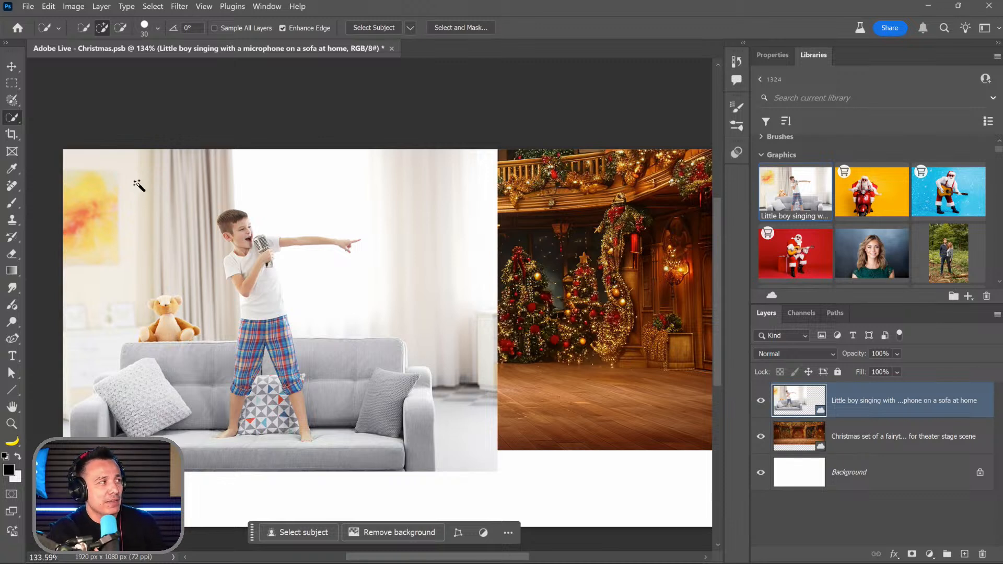
key("shift+w")
key("shift+w")
key("shift+w")
key("shift+w")
key("shift+w")
key("shift+w")
key("shift+w")
key("shift+w")
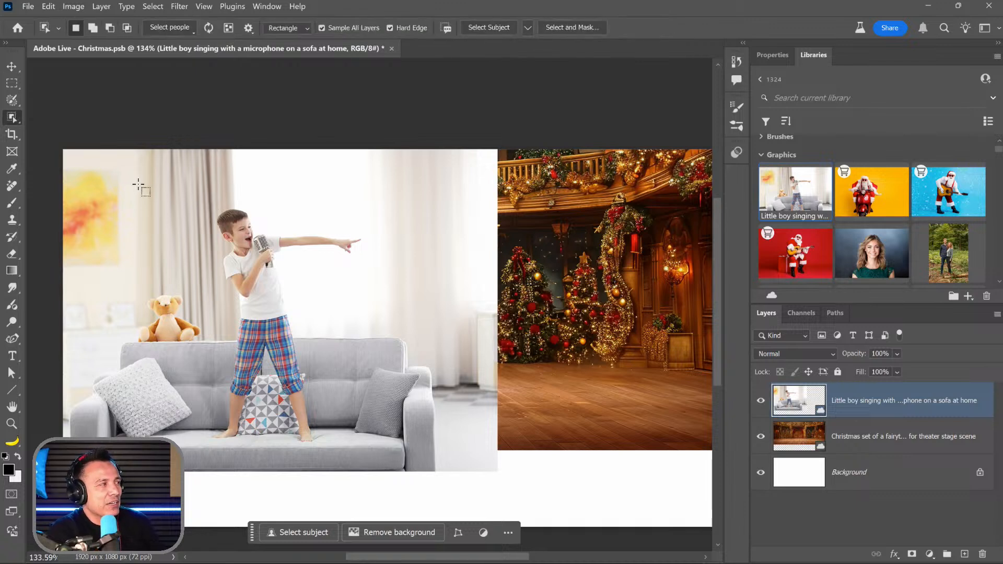
right_click(14, 120)
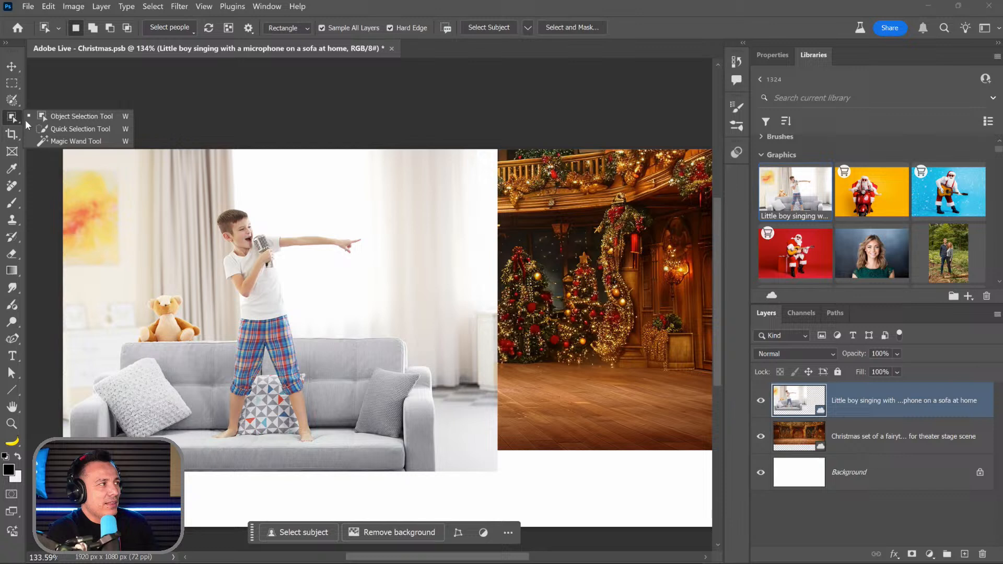
left_click(57, 117)
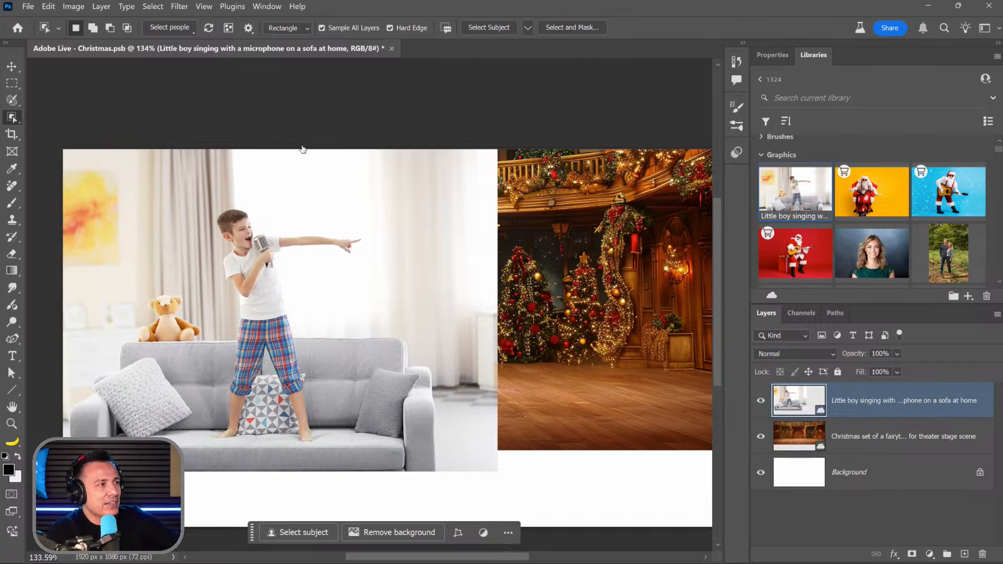
Step: Disable Use Shift Key for Tool Switch in the Tools preferences and cycle through the selection tools
key("ctrl+k")
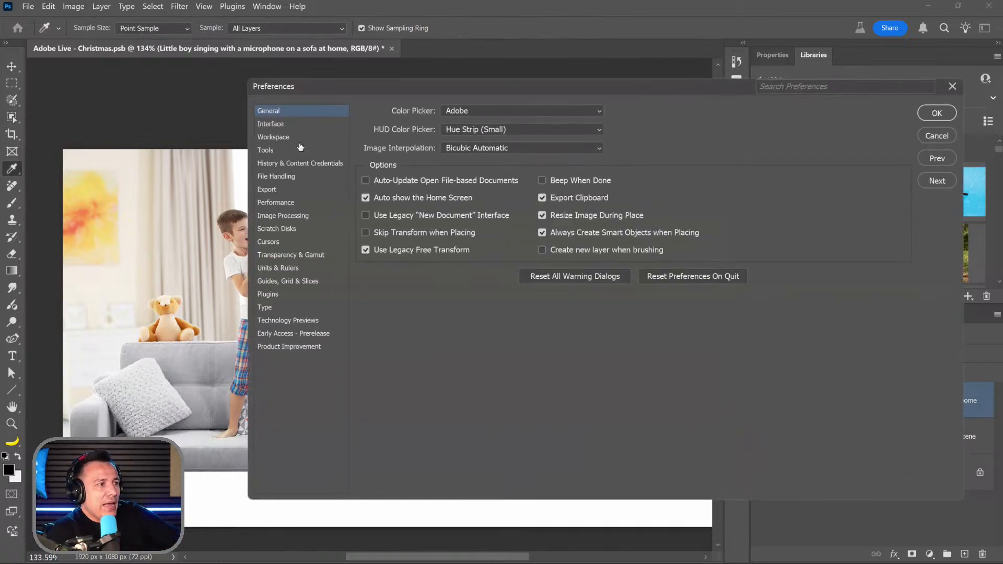
left_click(279, 152)
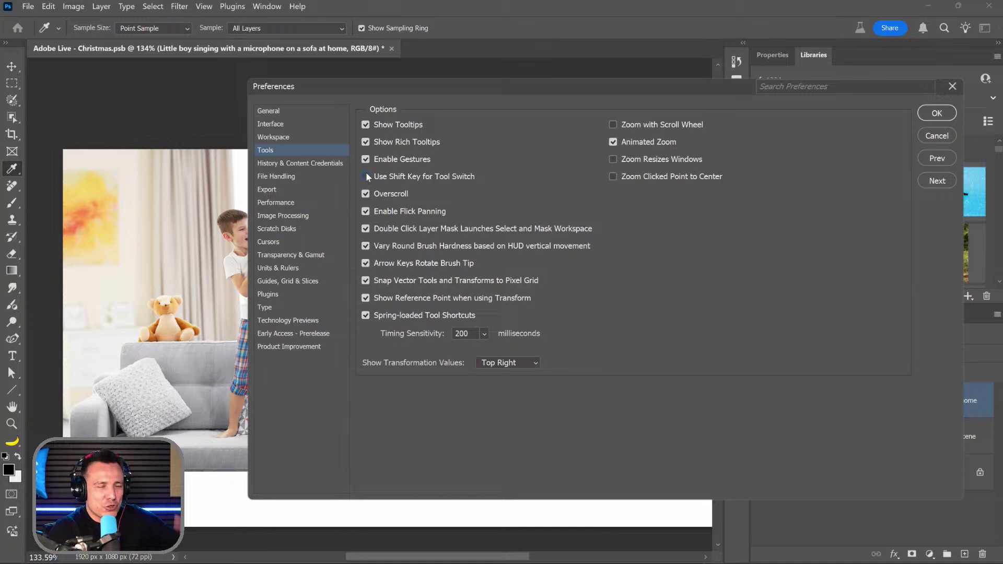
left_click(936, 114)
key("w")
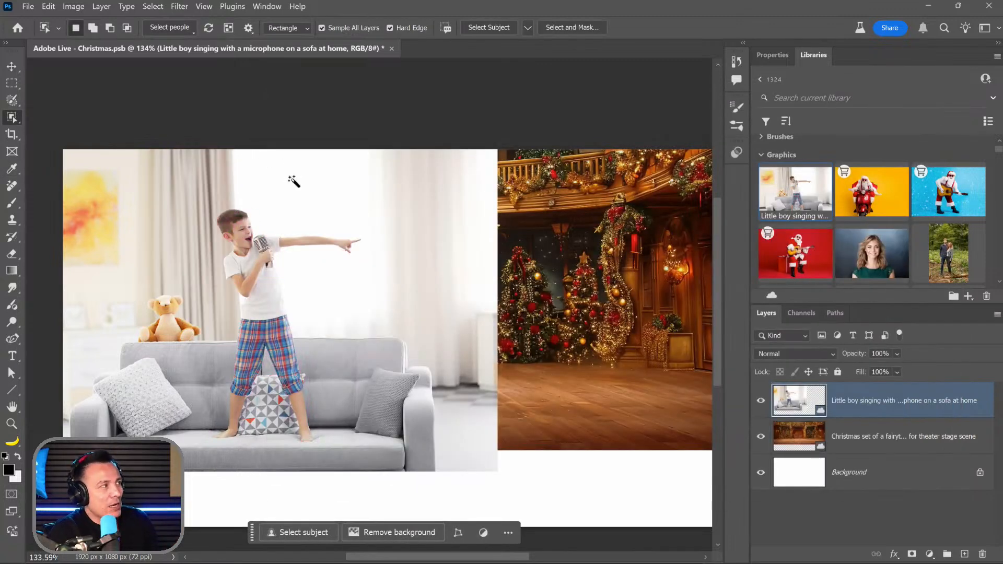
key("w")
key("w")
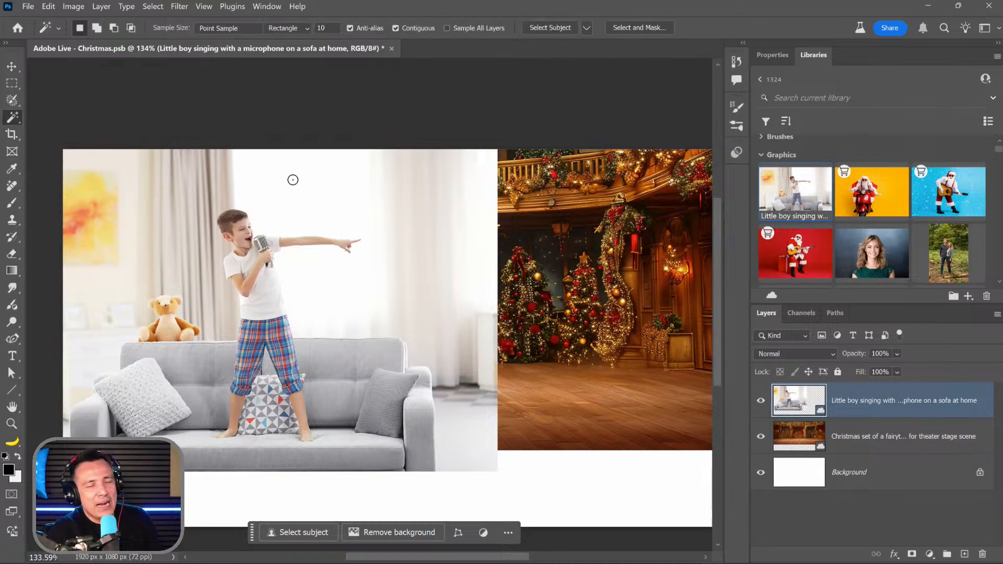
key("w")
key("w")
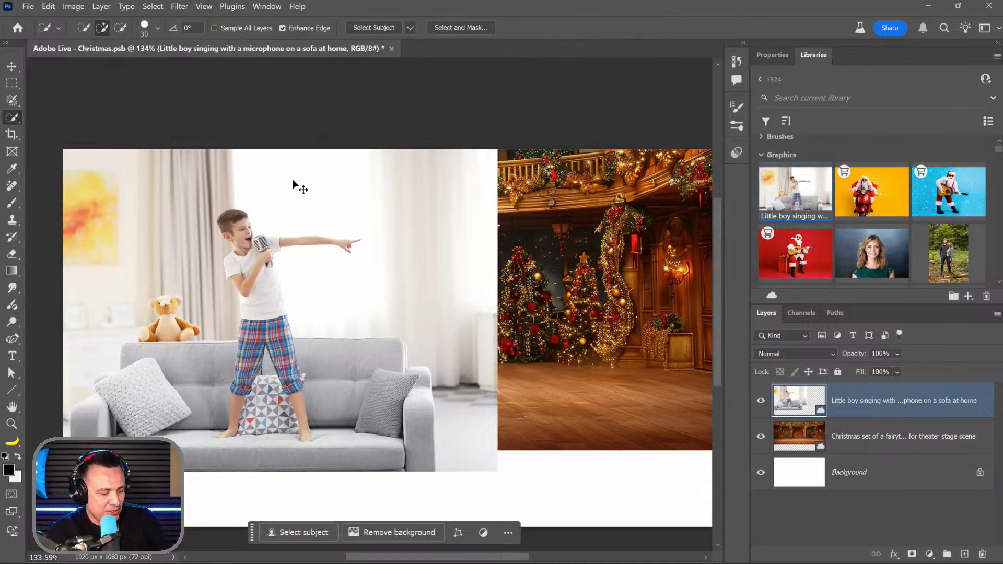
Step: Enable Use Shift Key for Tool Switch again in the Tools preferences
key("ctrl+k")
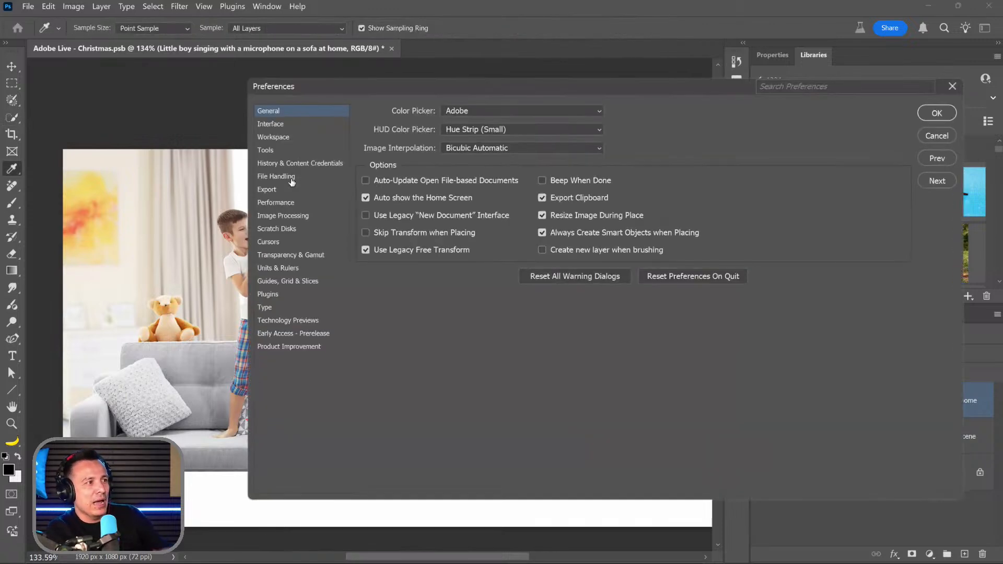
left_click(266, 150)
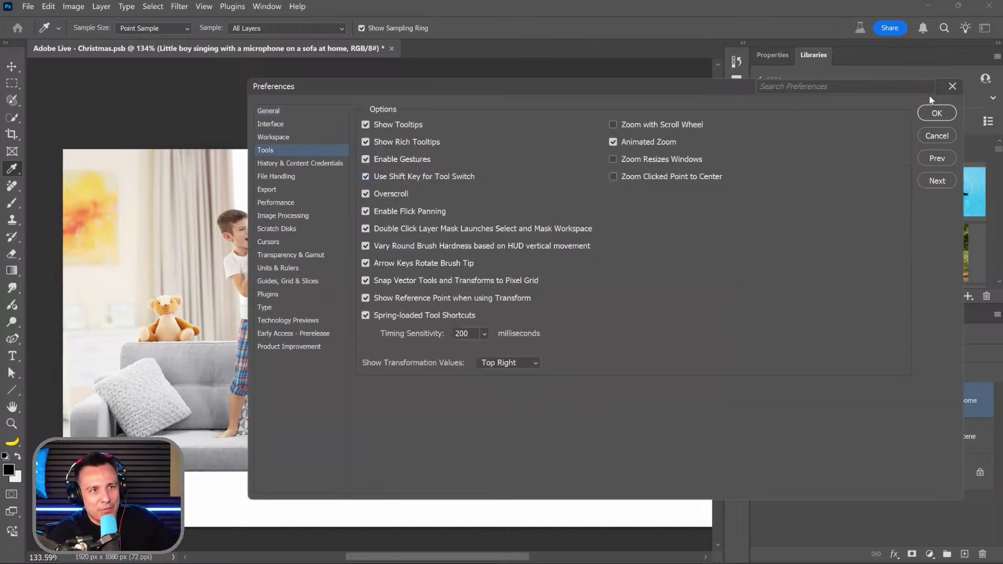
left_click(936, 113)
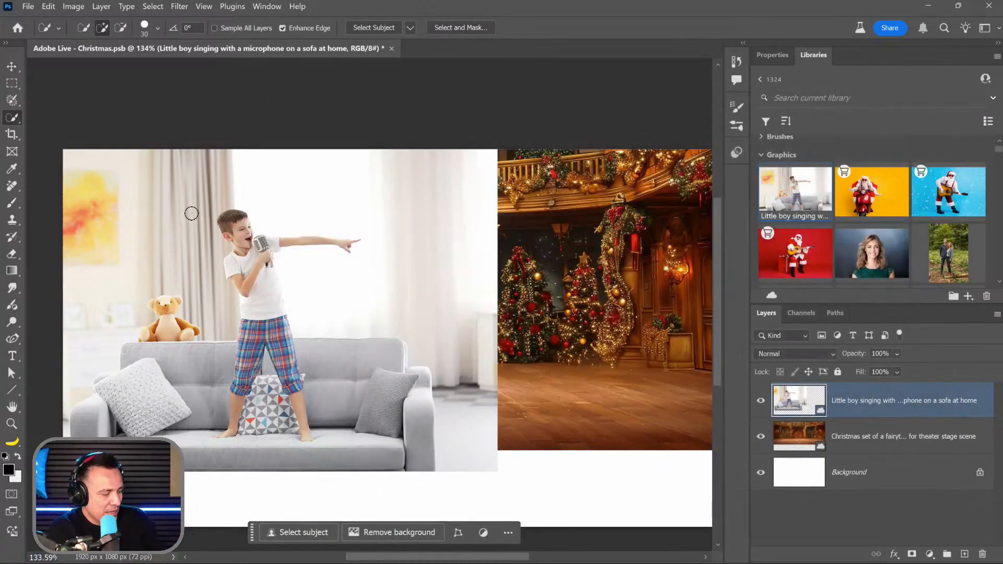
Step: Switch from the Quick Selection tool to the Object Selection tool
key("shift+w")
key("shift+w")
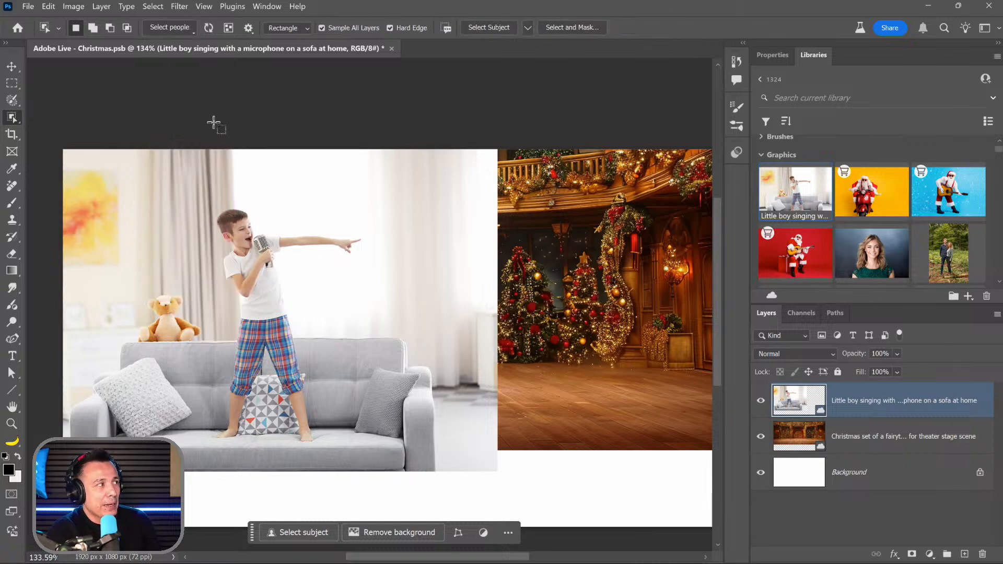
right_click(13, 120)
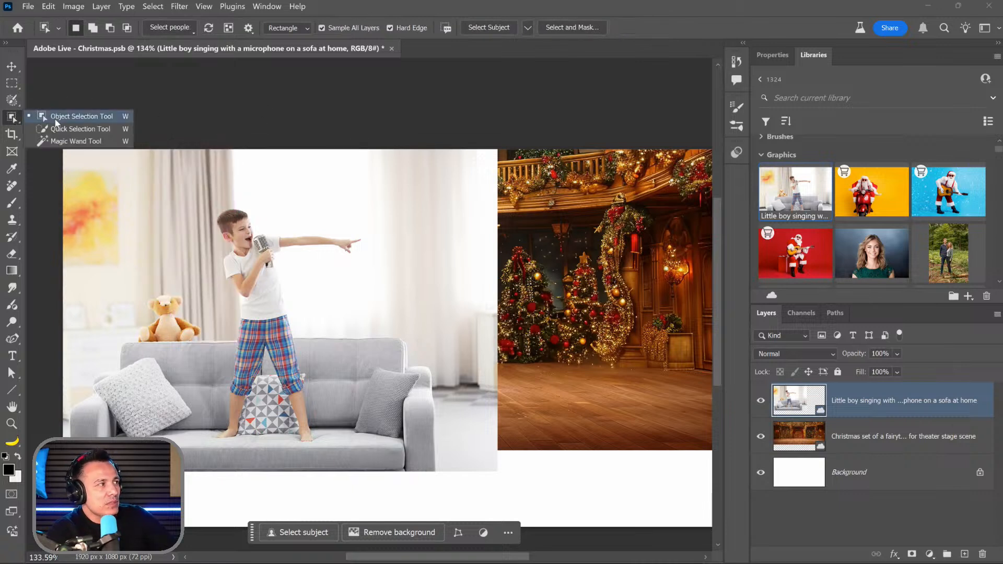
left_click(66, 117)
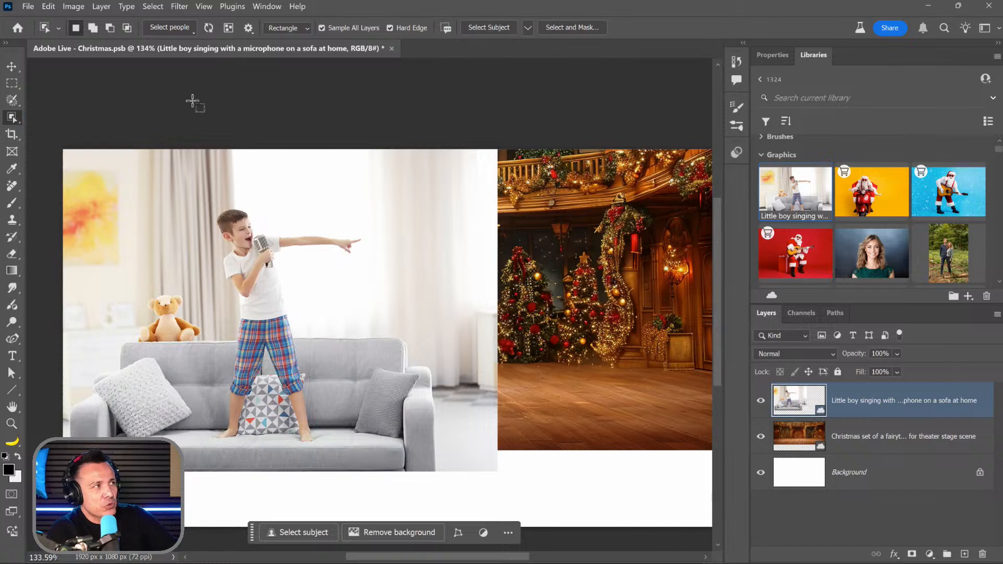
Step: Examine the full list of the boy's selectable body parts in Select People
left_click(192, 33)
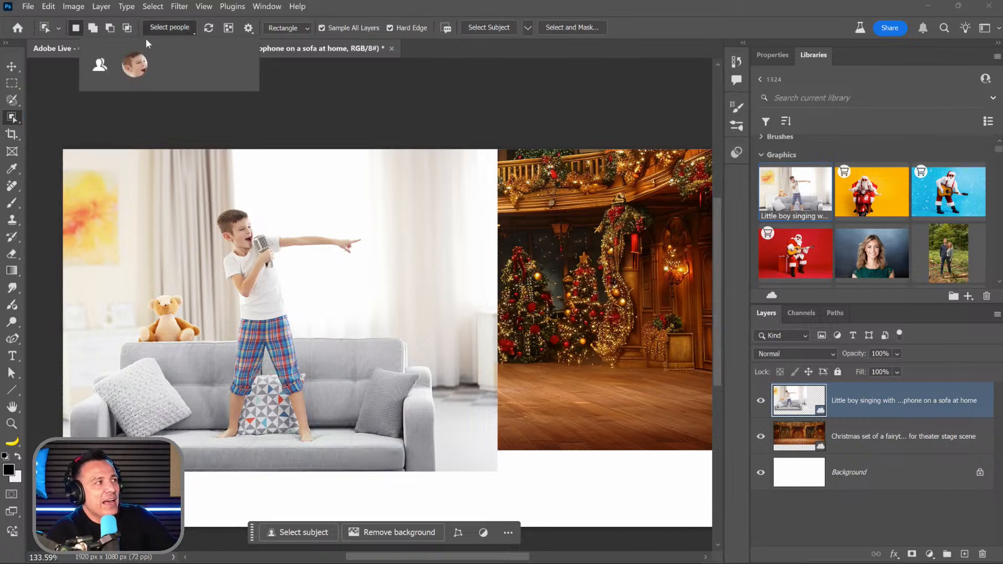
left_click(138, 66)
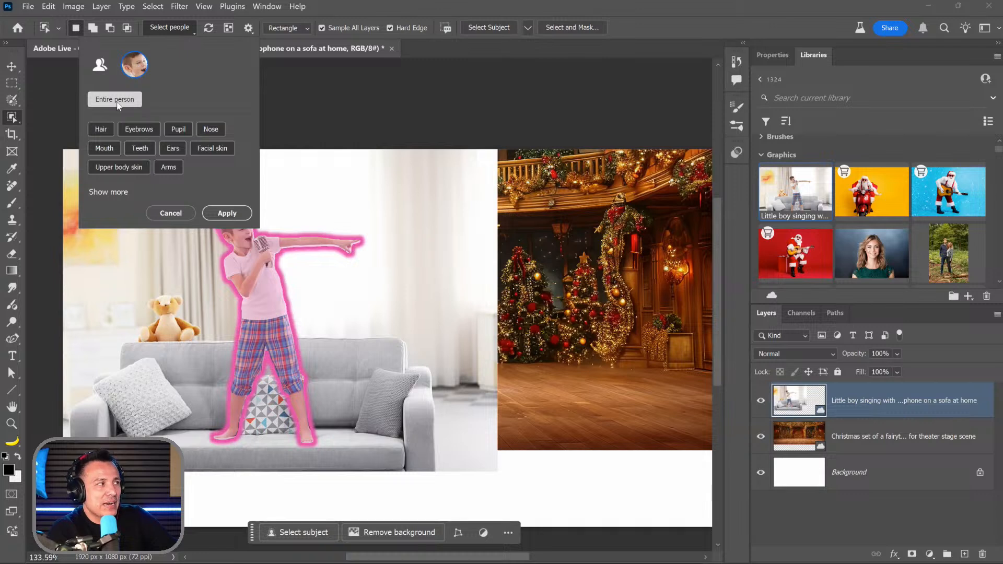
left_click(108, 193)
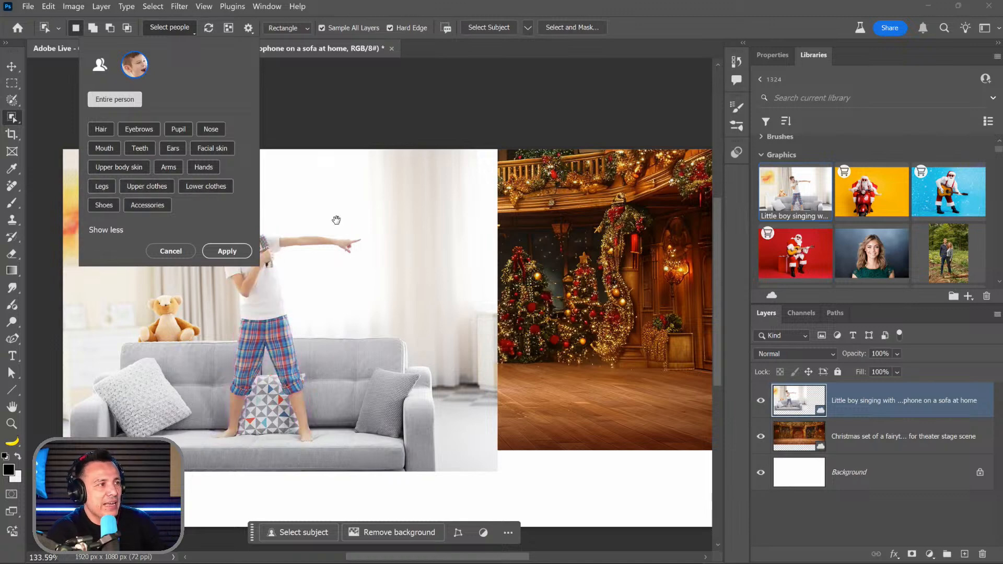
left_click_drag(337, 219, 521, 209)
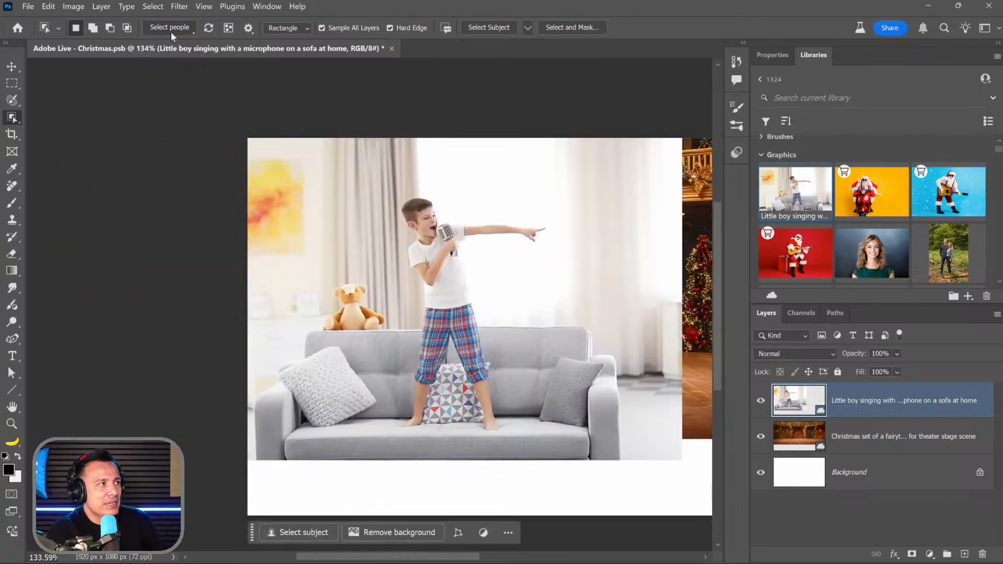
Step: Select the boy's hair, eyebrows, pupil, nose, facial skin, ears, teeth and mouth through Select People, and clear that selection
left_click(169, 27)
left_click(139, 66)
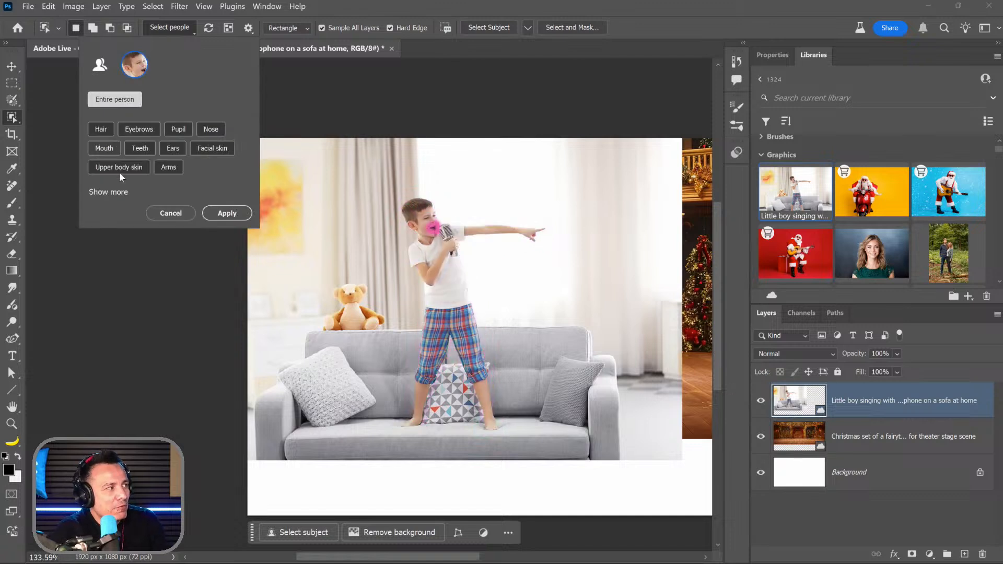
left_click(118, 193)
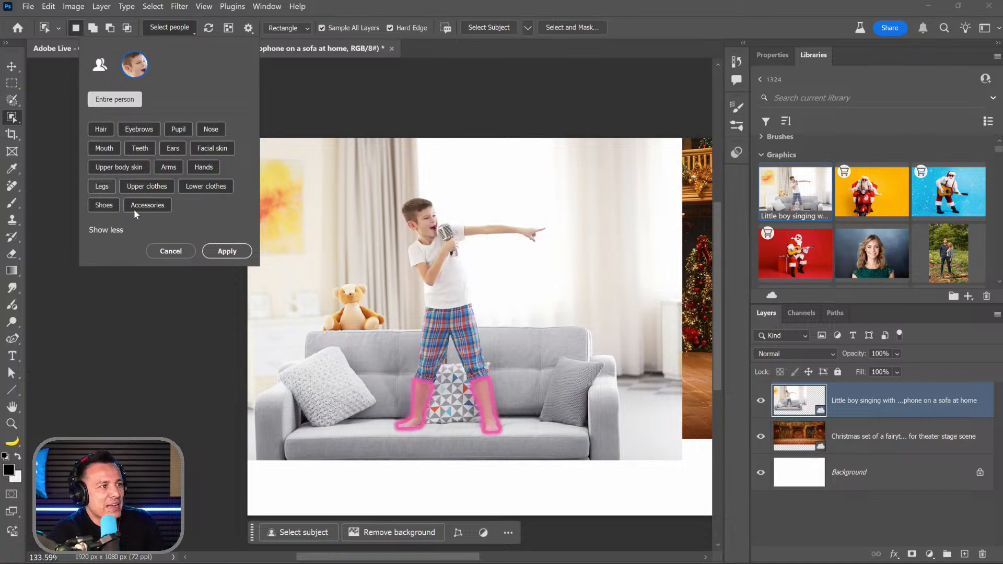
left_click(102, 130)
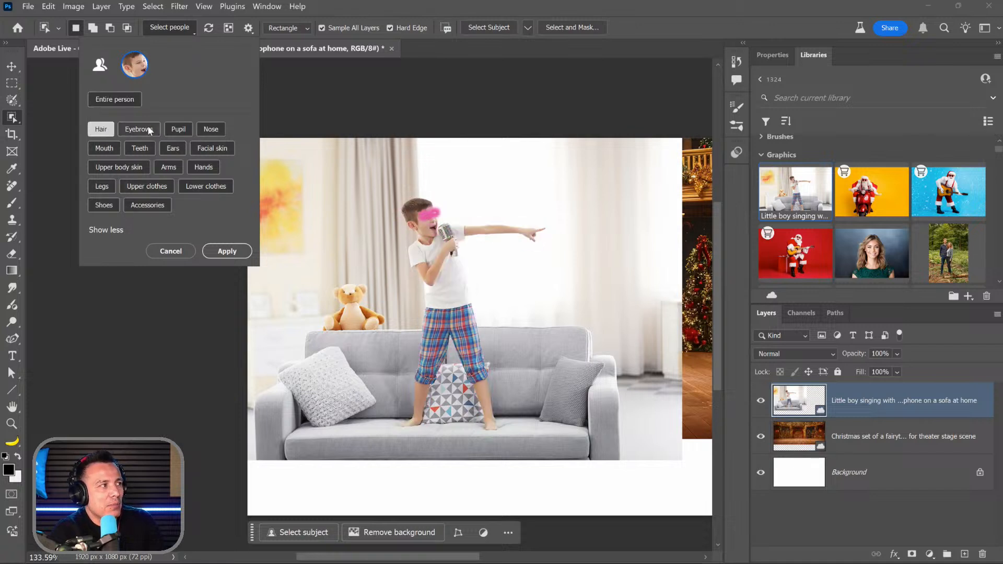
left_click(154, 127)
left_click(175, 130)
left_click(212, 148)
left_click(173, 148)
left_click(139, 148)
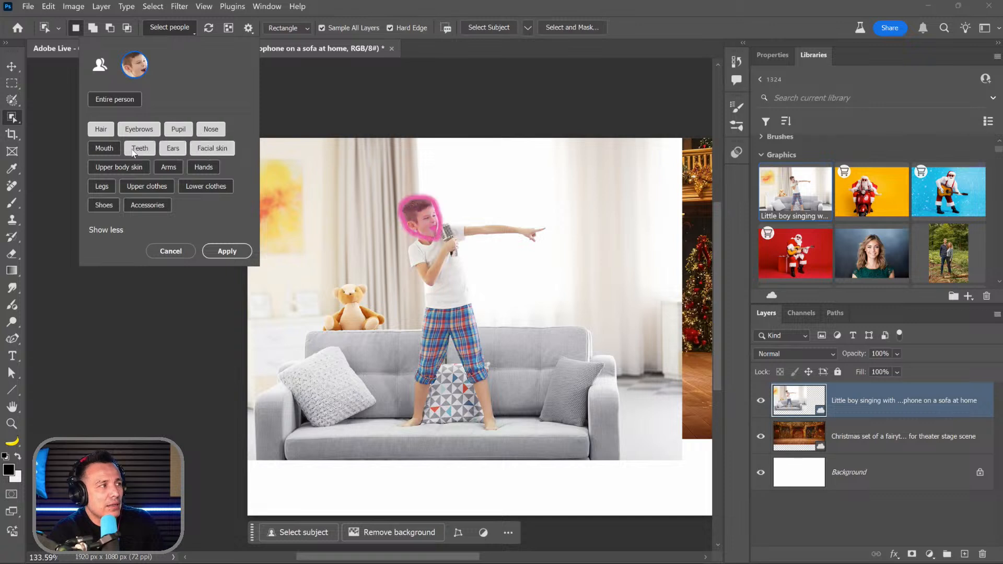
left_click(104, 149)
left_click(226, 250)
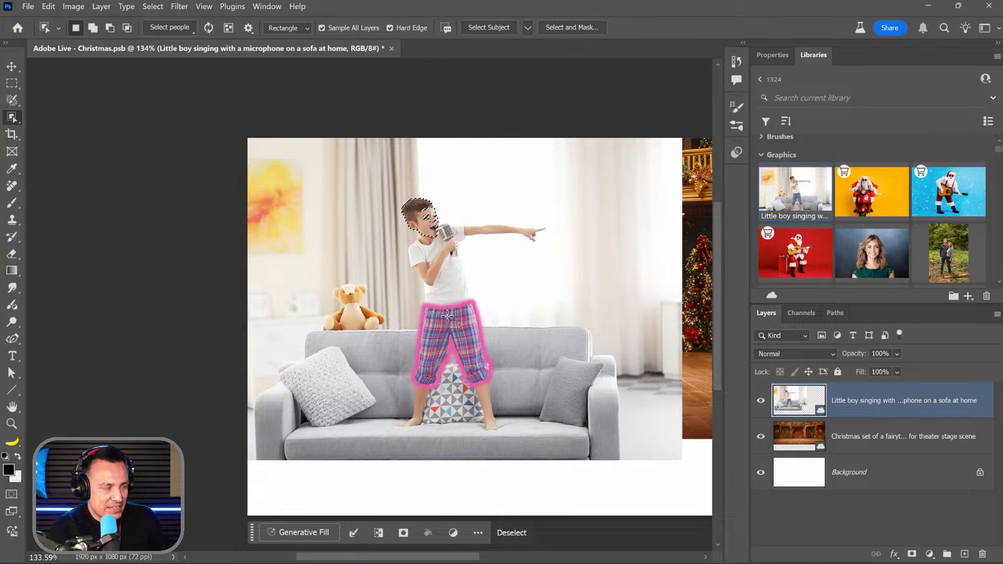
key("ctrl+d")
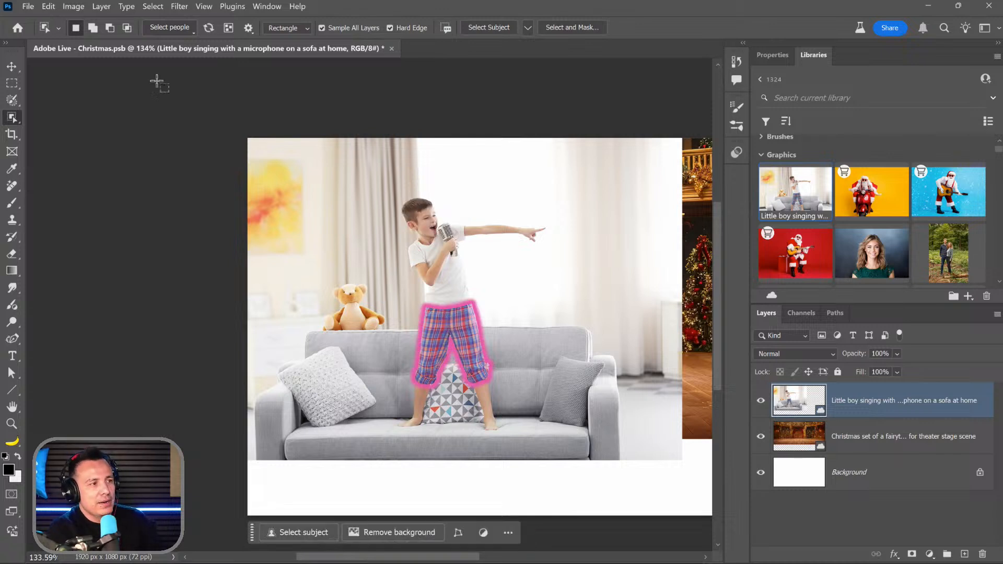
Step: Try building a selection of the boy from his shirt, trousers, arms and legs with Object Selection, and deselect it
left_click(174, 27)
left_click(134, 64)
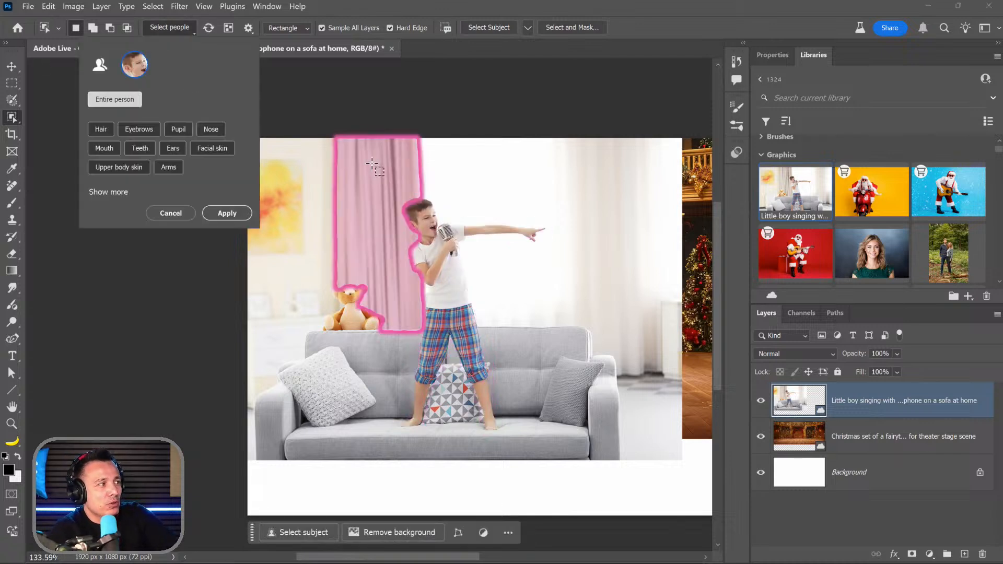
left_click(422, 254)
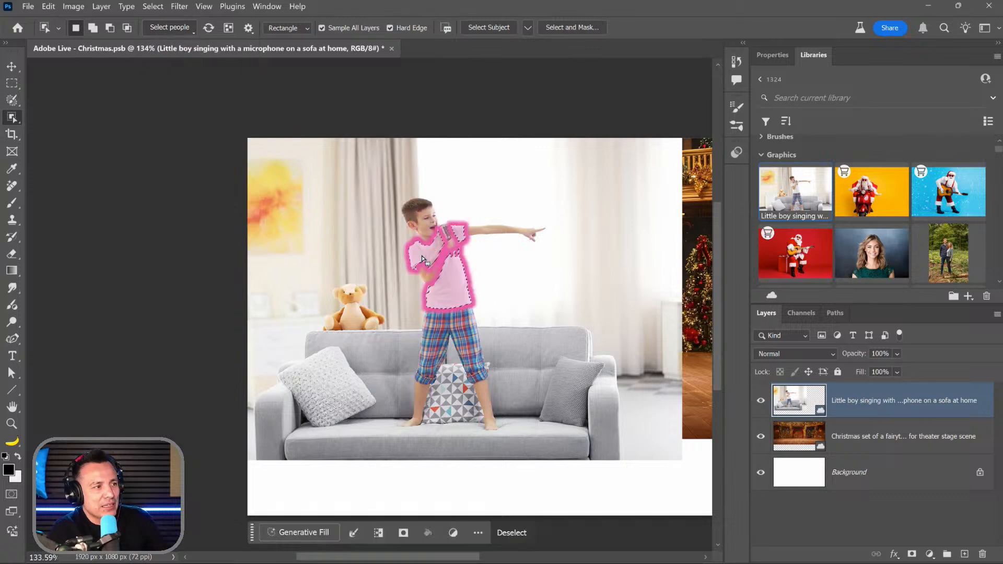
left_click(455, 232, "shift")
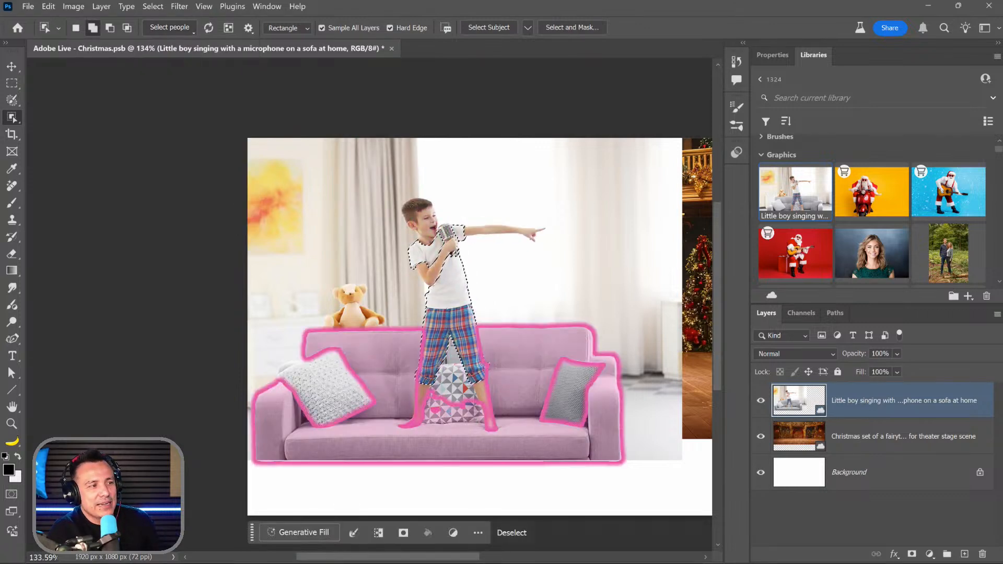
left_click(482, 403, "shift")
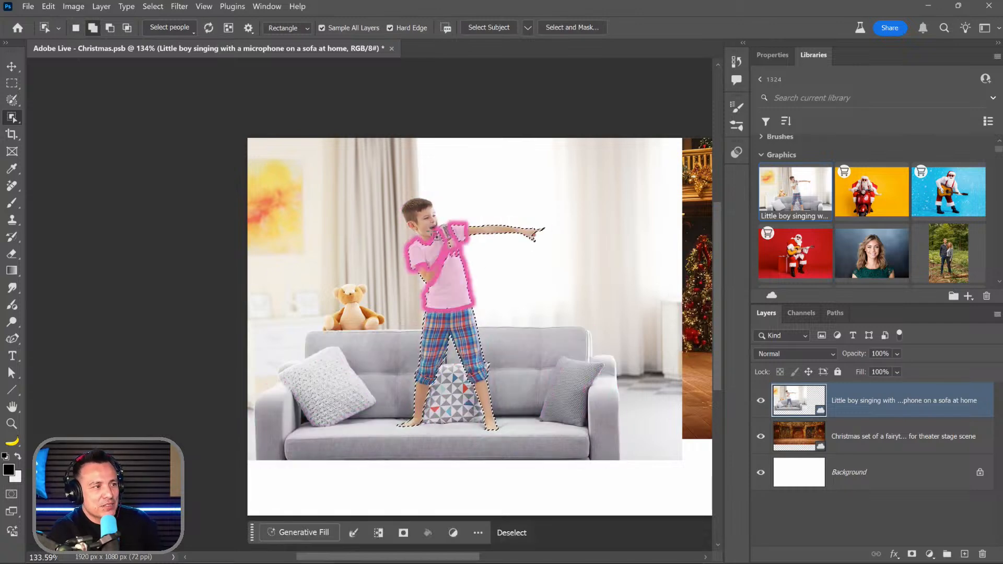
key("ctrl+d")
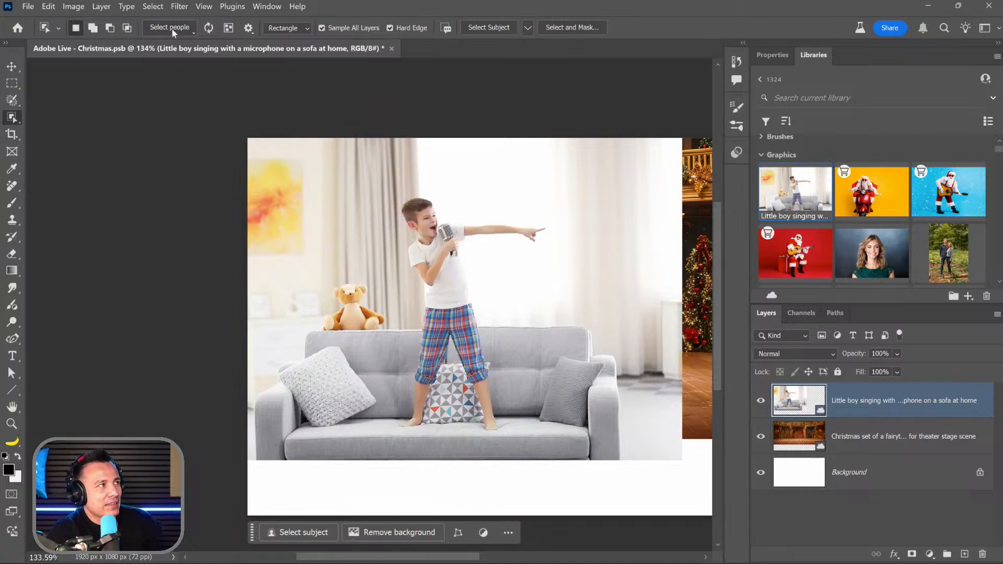
Step: Select the entire boy with Select People, try masking his layer with the selection, and undo the mask
left_click(173, 31)
left_click(137, 66)
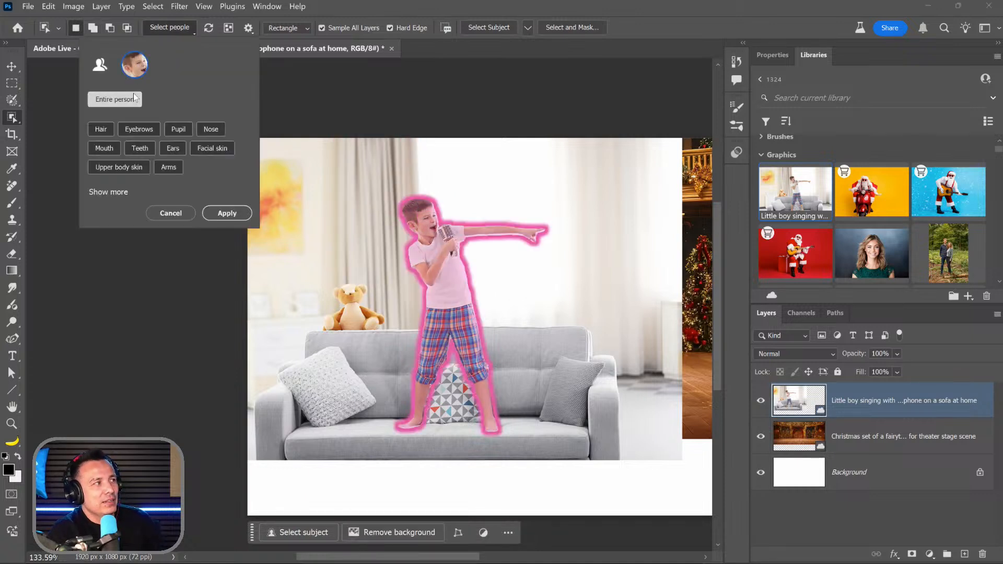
left_click(244, 214)
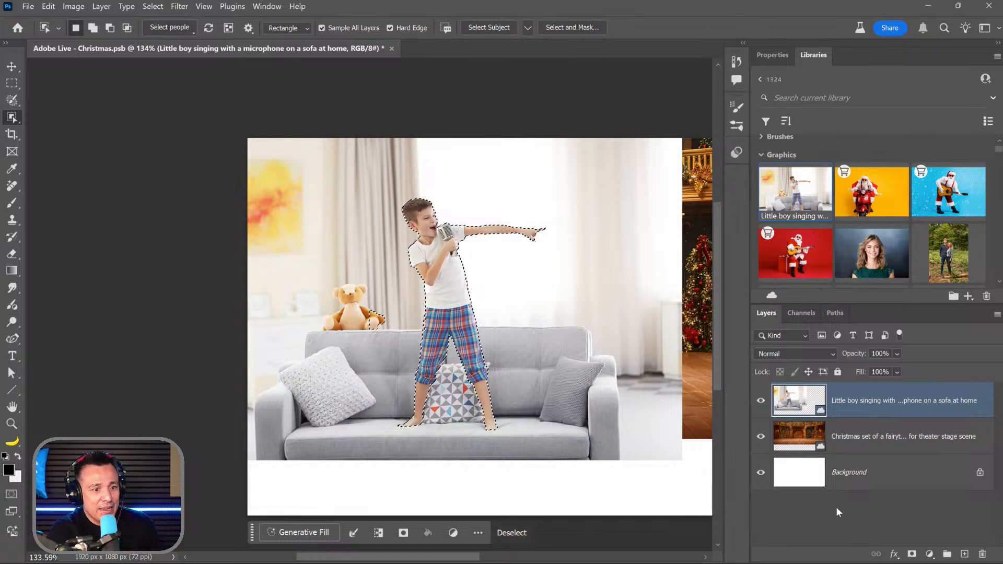
left_click(912, 555)
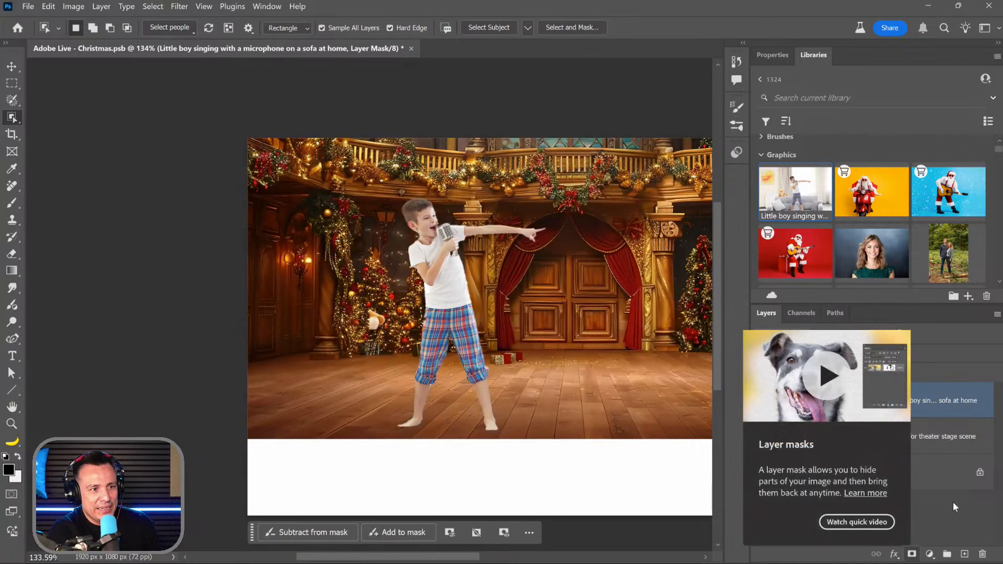
key("ctrl+z")
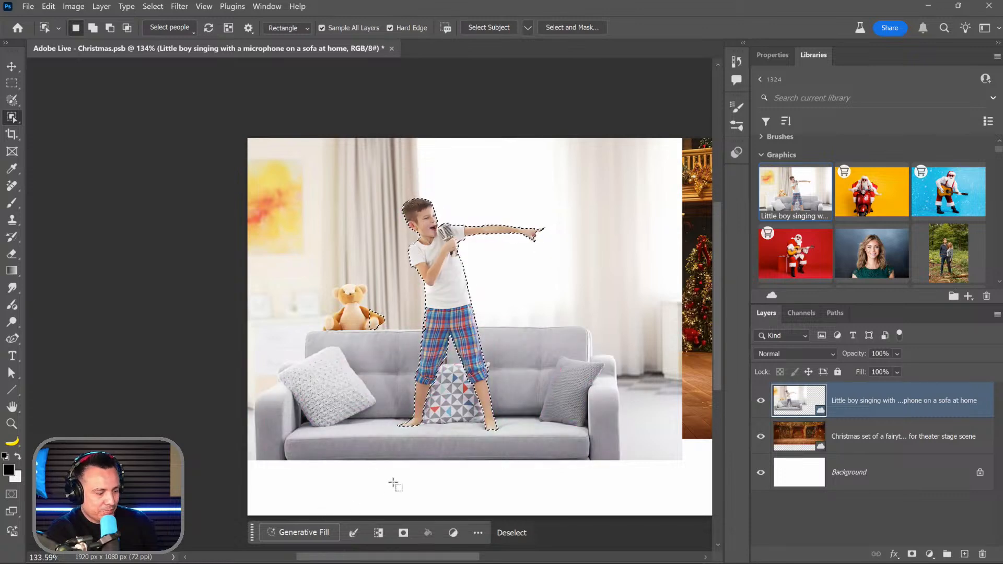
Step: Clear the selection, try Remove Background on the boy layer, and undo it
key("ctrl+d")
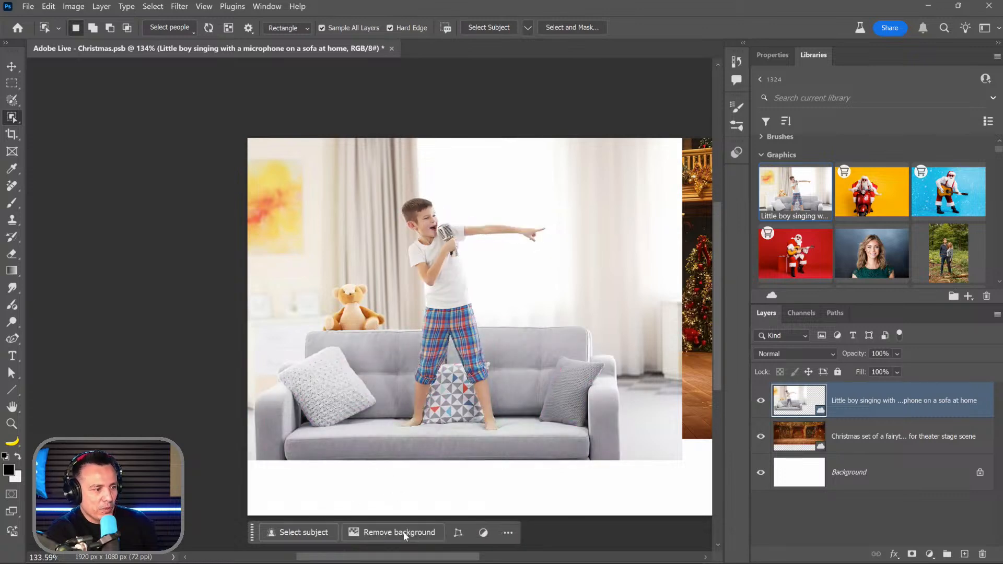
left_click(404, 535)
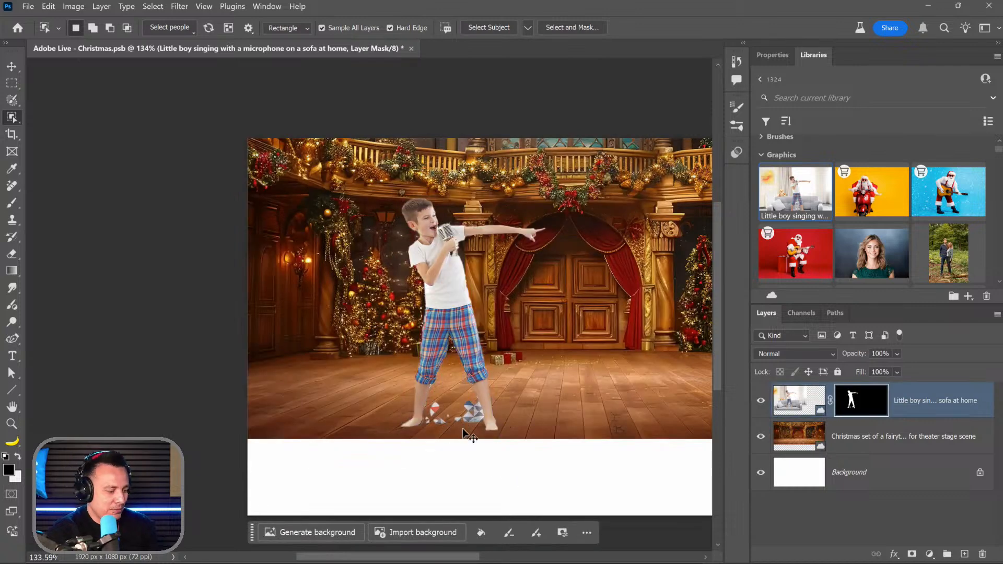
key("ctrl+z")
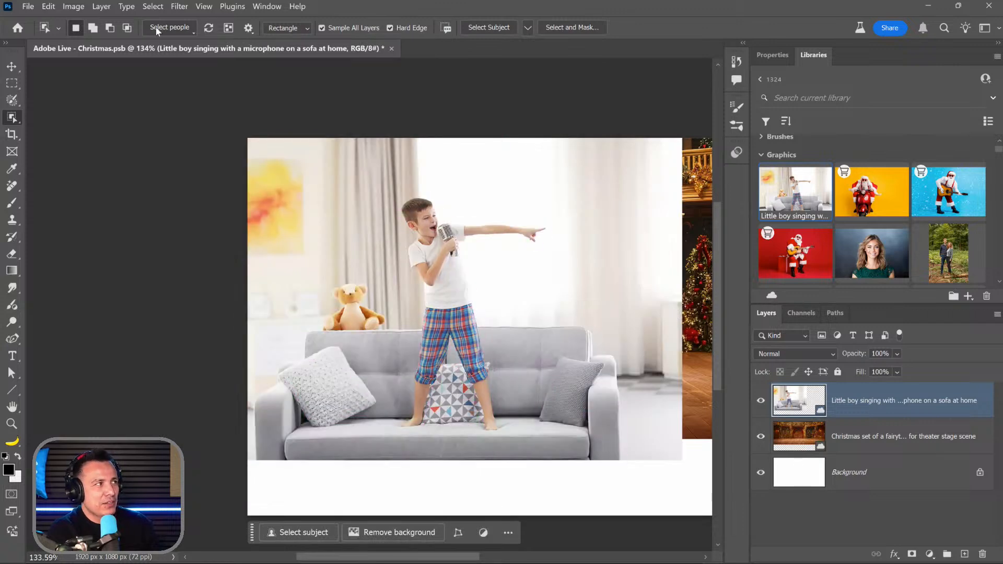
Step: Select the entire boy with Select People and mask his layer with that selection
left_click(167, 30)
left_click(135, 65)
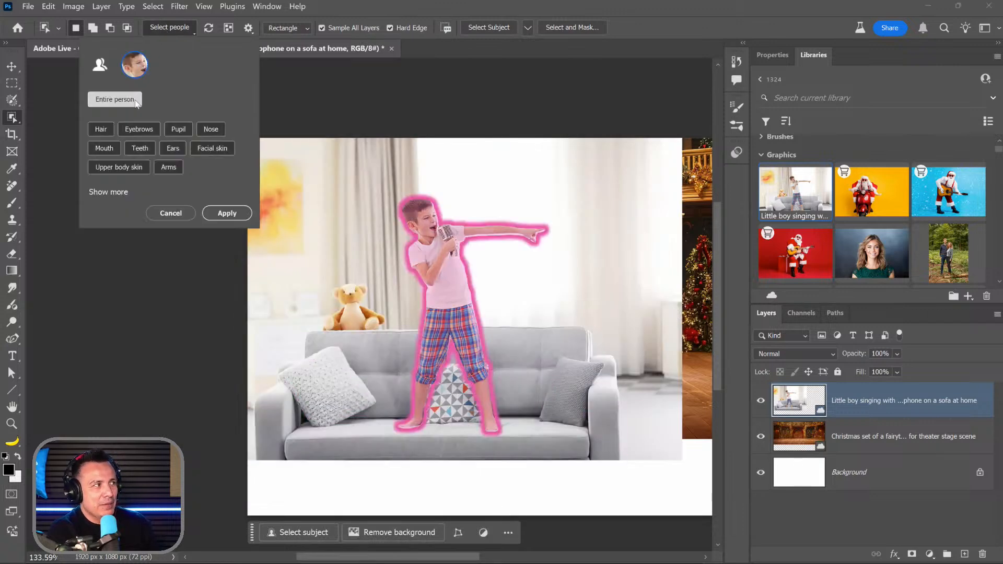
left_click(227, 213)
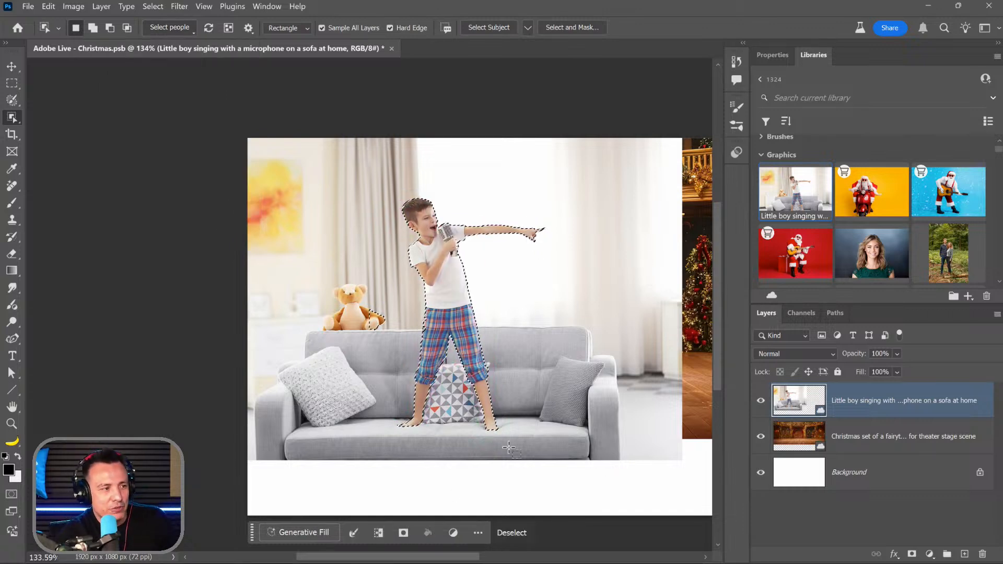
left_click(403, 532)
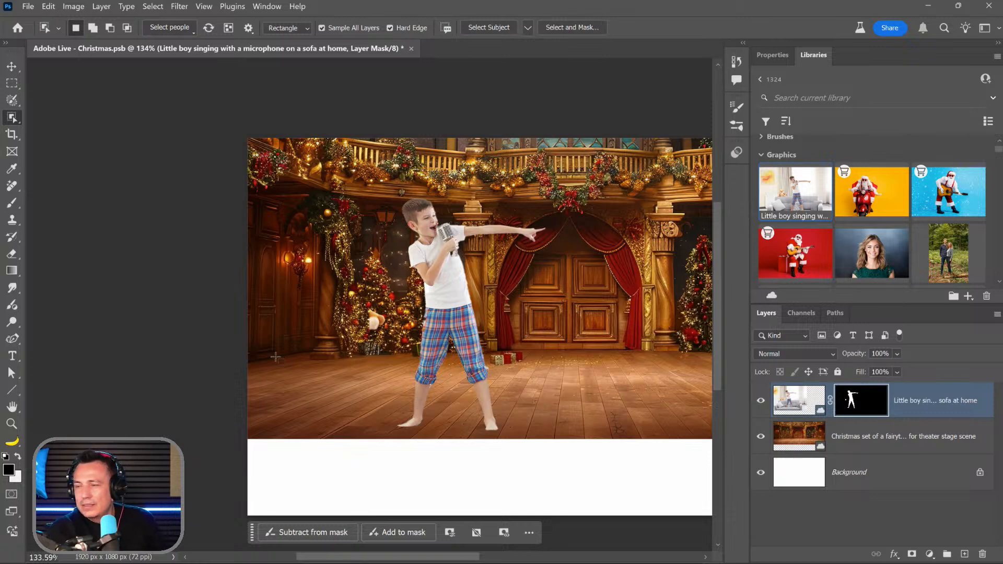
Step: Place the library image of Santa playing guitar on a blue background over the middle of the stage scene
left_click_drag(467, 351, 365, 358)
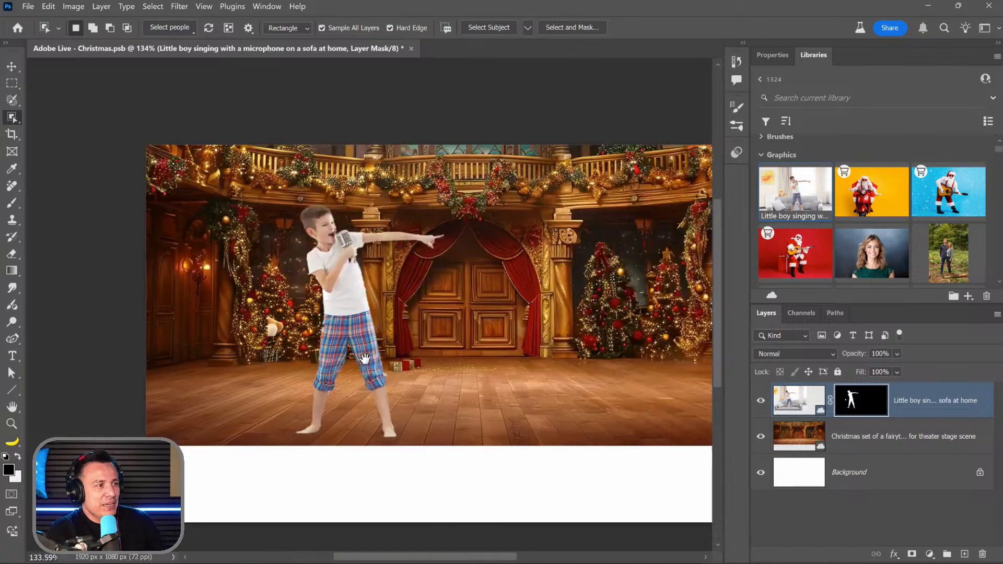
left_click_drag(464, 334, 437, 345)
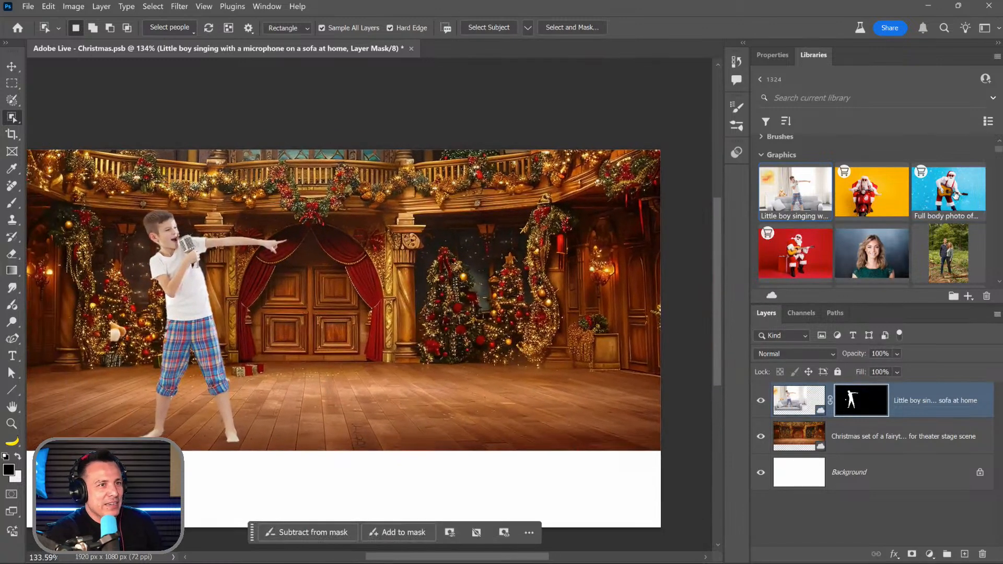
left_click_drag(329, 287, 350, 317)
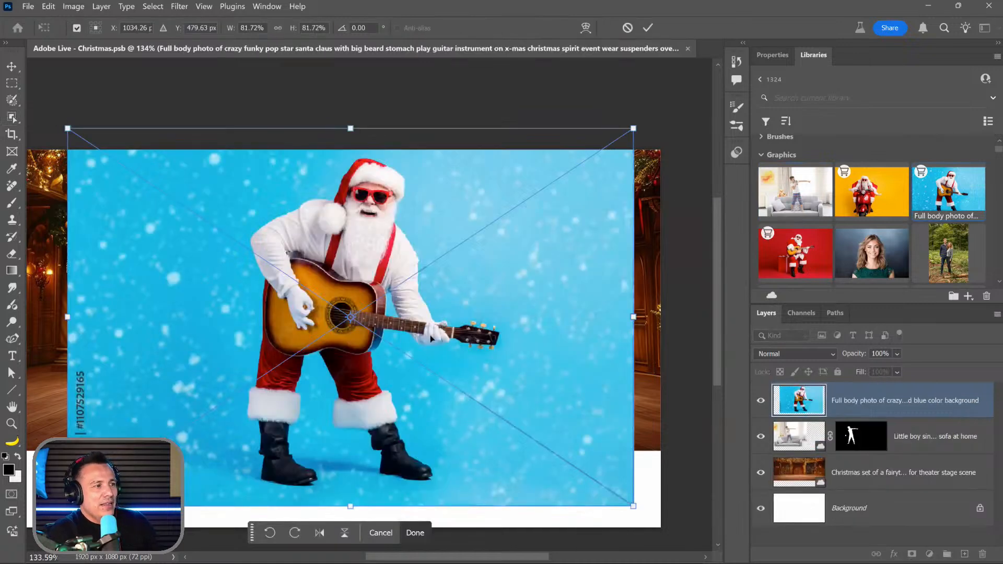
key("Return")
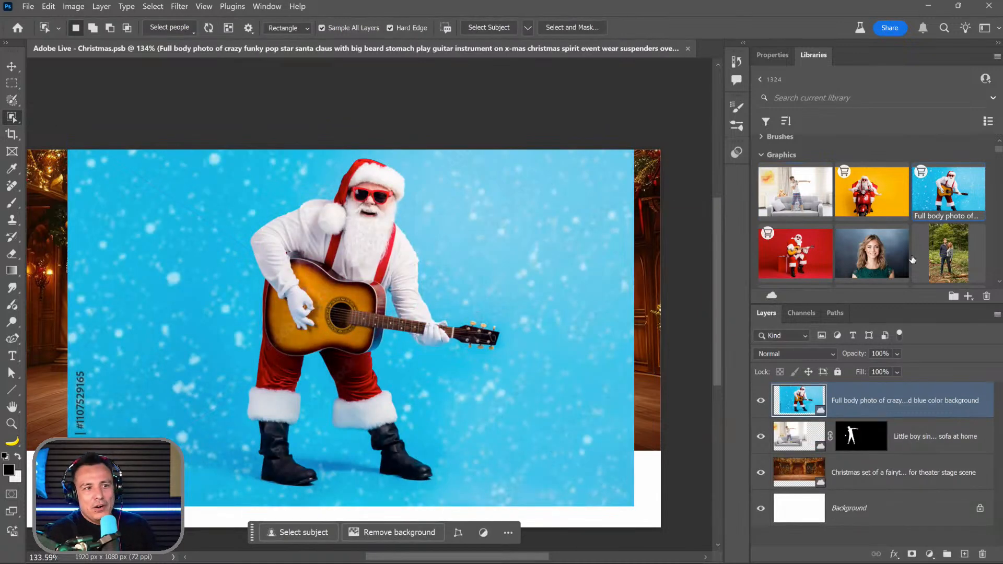
Step: License the Adobe Stock image of the guitar-playing Santa and keep its layer active
left_click(921, 174)
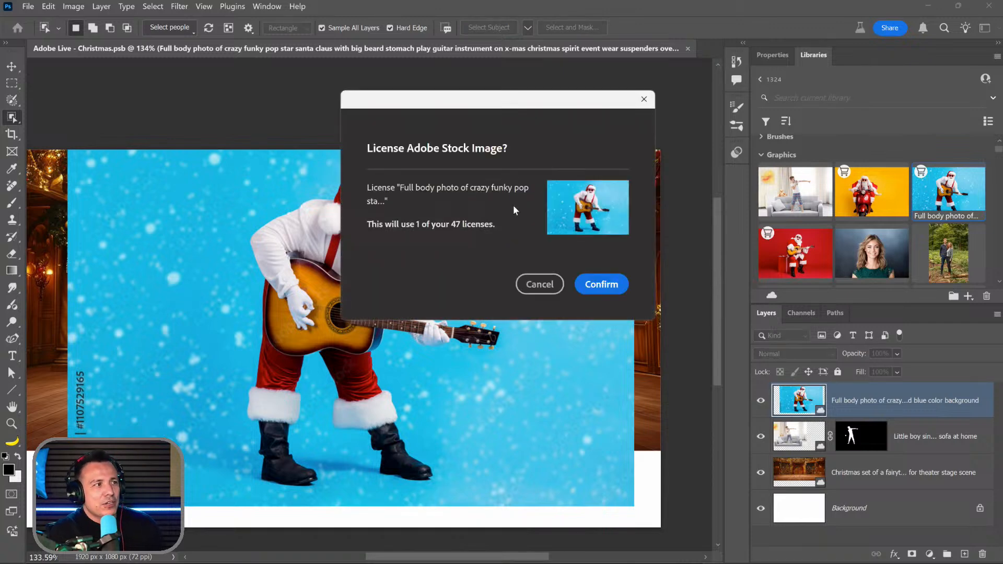
left_click(602, 285)
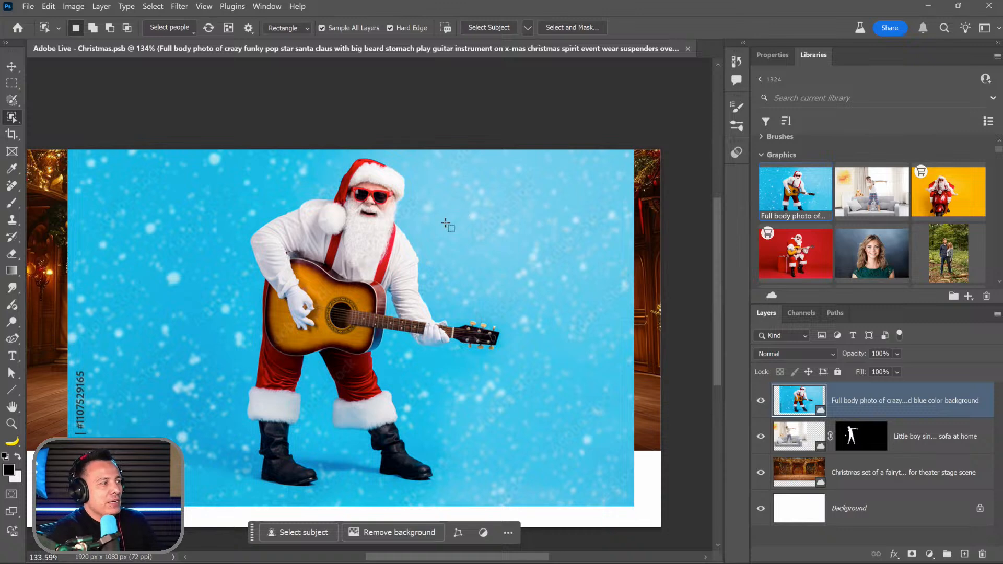
left_click(796, 436)
left_click(798, 403)
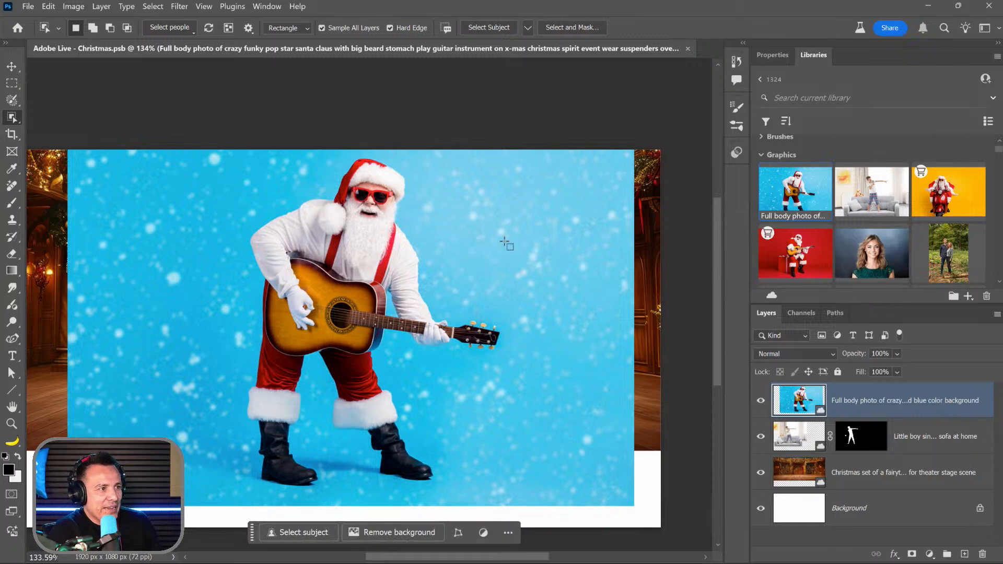
Step: Save the document with Maximize Compatibility enabled
key("ctrl+s")
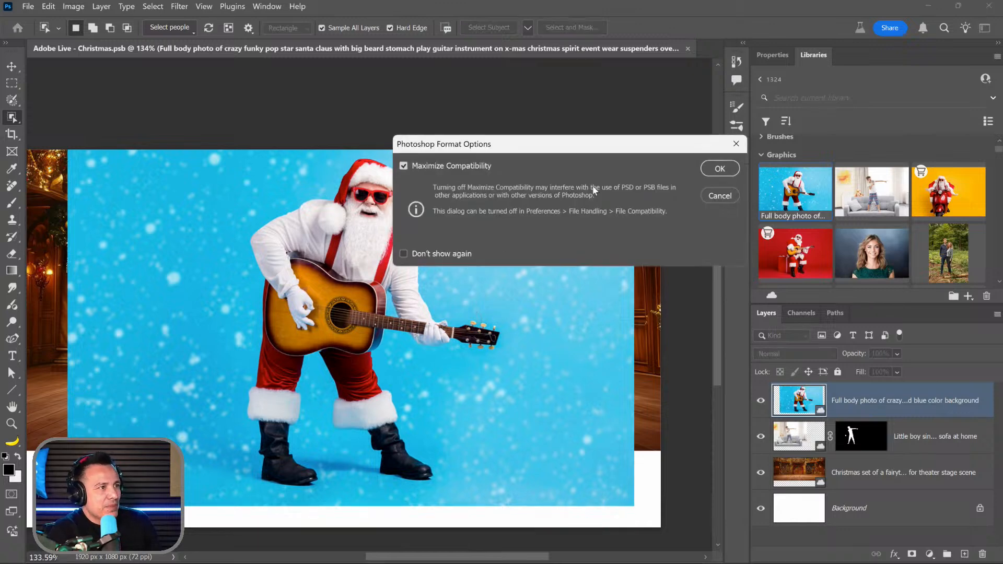
left_click(726, 170)
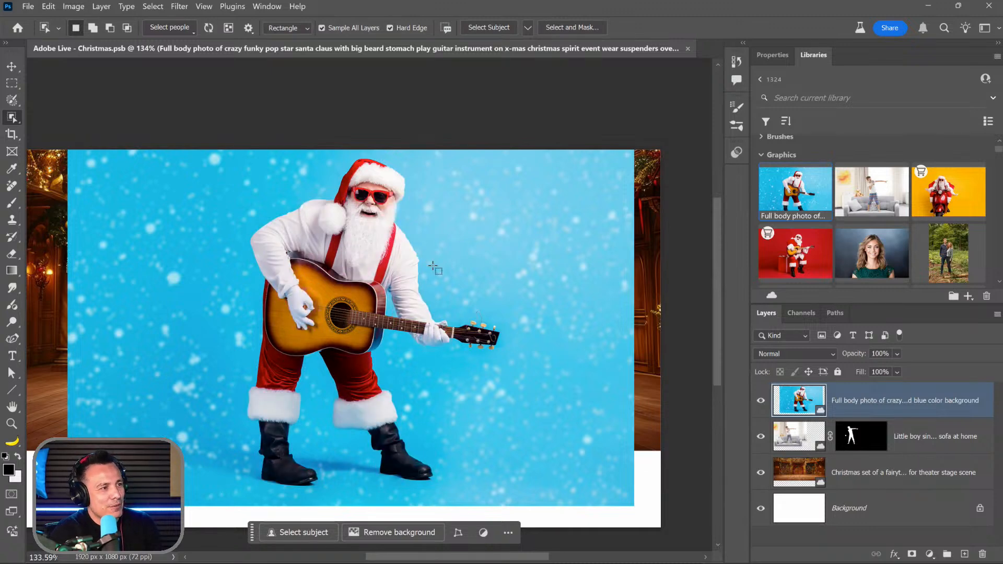
key("ctrl+t")
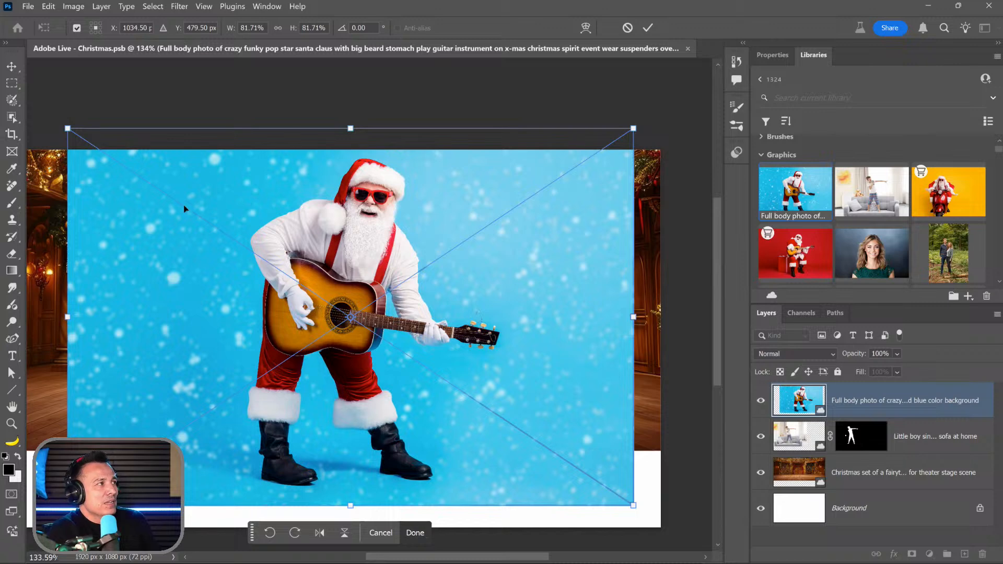
key("Return")
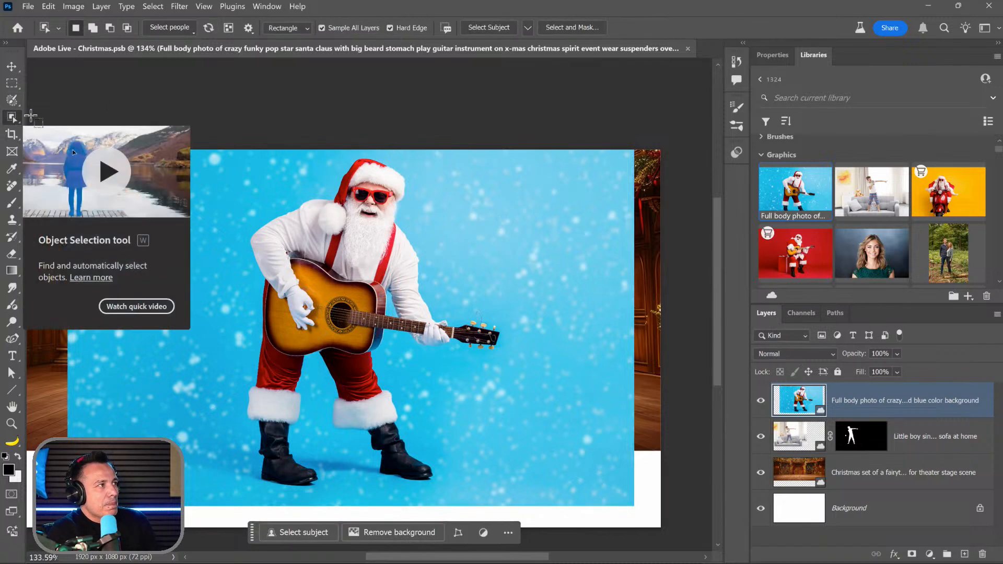
Step: Try to find Santa with Select People, refreshing the object detection and checking the people list again
left_click(177, 31)
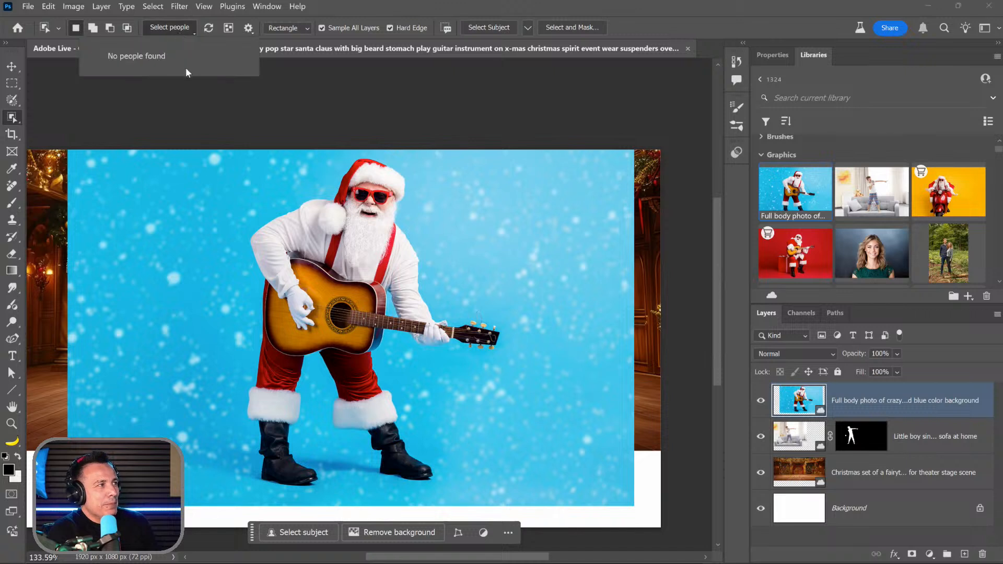
left_click(209, 29)
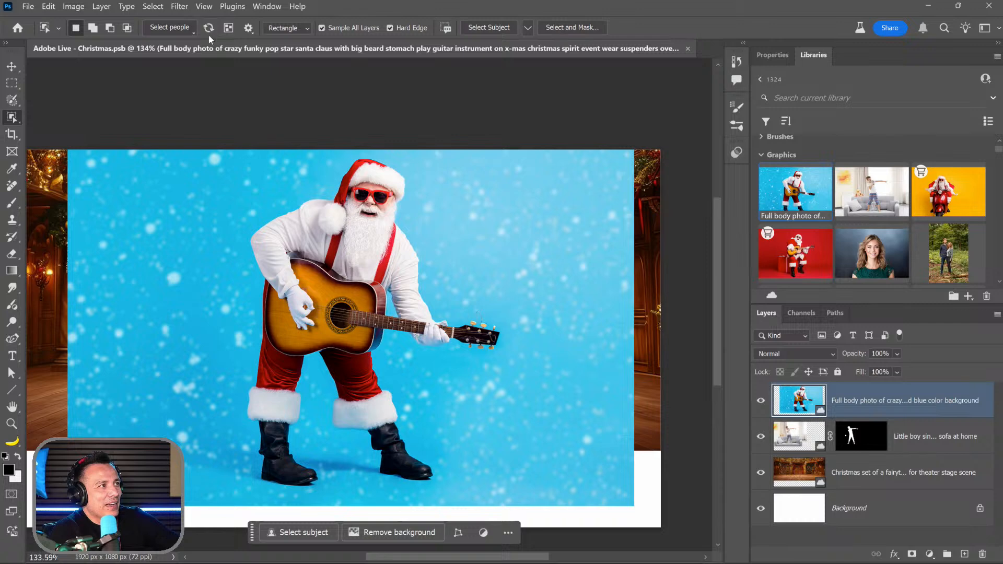
left_click(180, 28)
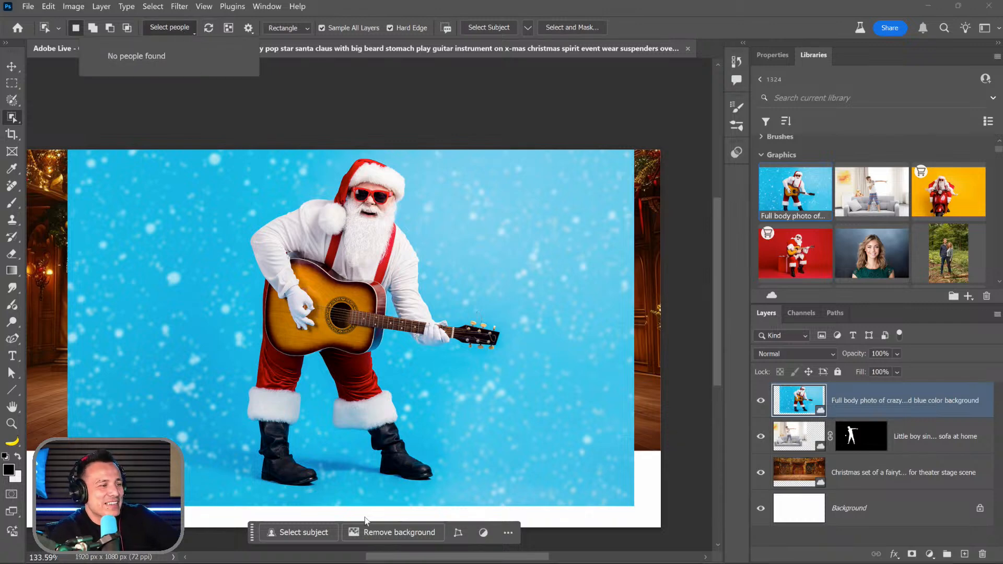
Step: Remove the blue background from the Santa layer and flip him horizontally so the guitar neck points toward the boy
left_click(379, 533)
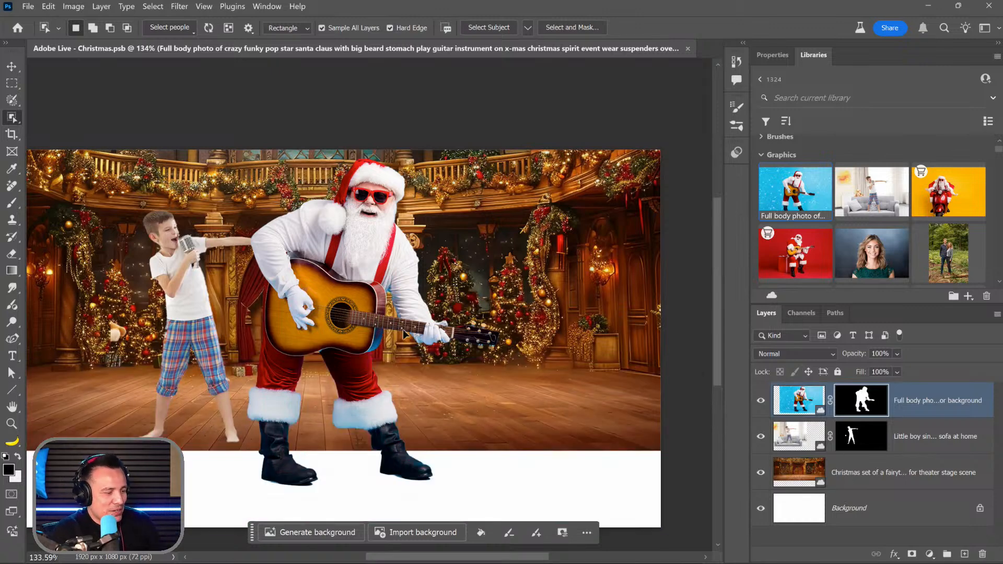
key("ctrl+t")
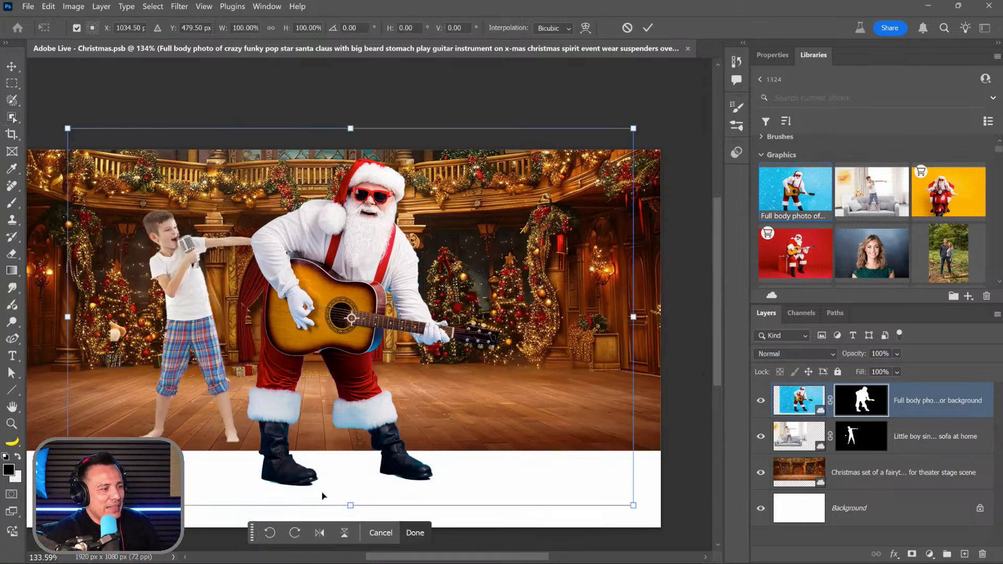
left_click(320, 533)
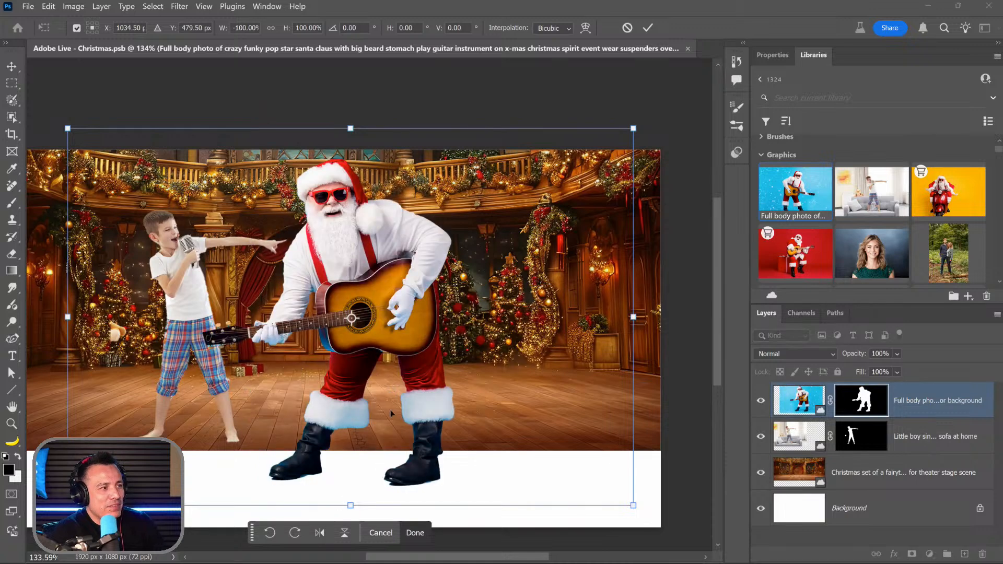
key("Return")
Step: Move Santa to the right side of the stage and scale him to about 66%, with his boots on the wooden floor
key("w")
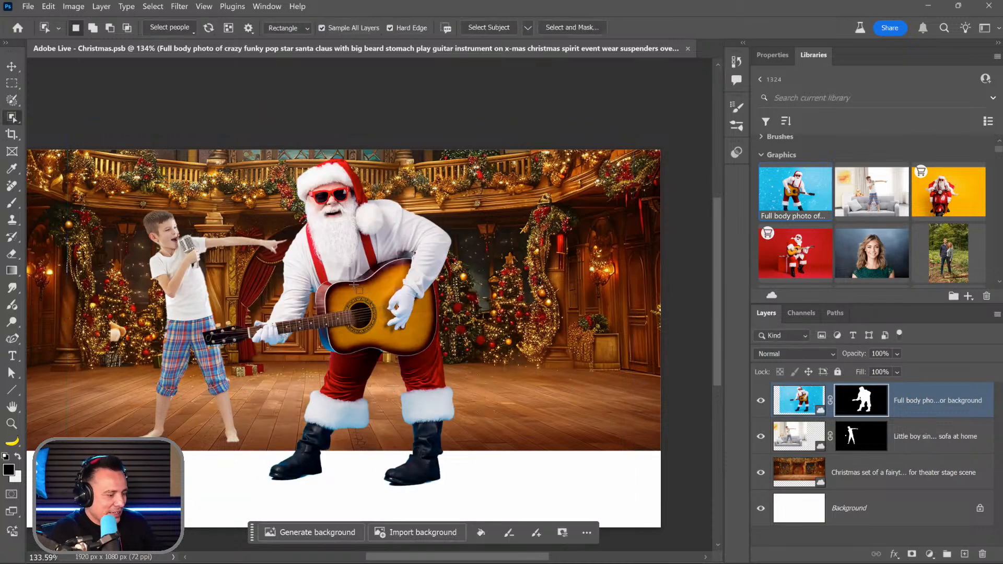
key("v")
left_click_drag(372, 270, 511, 283)
key("ctrl+t")
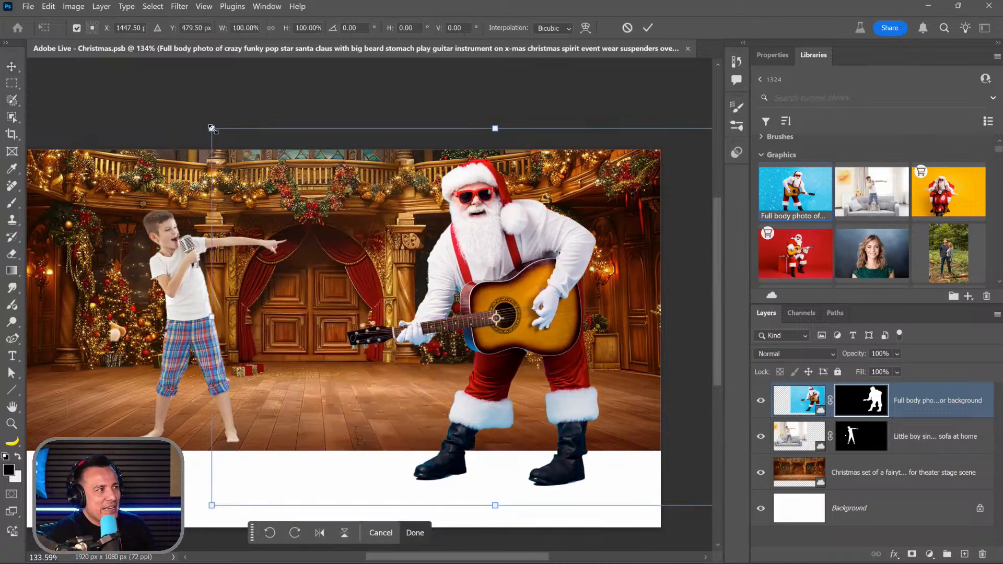
left_click_drag(211, 128, 319, 201)
left_click_drag(536, 282, 532, 268)
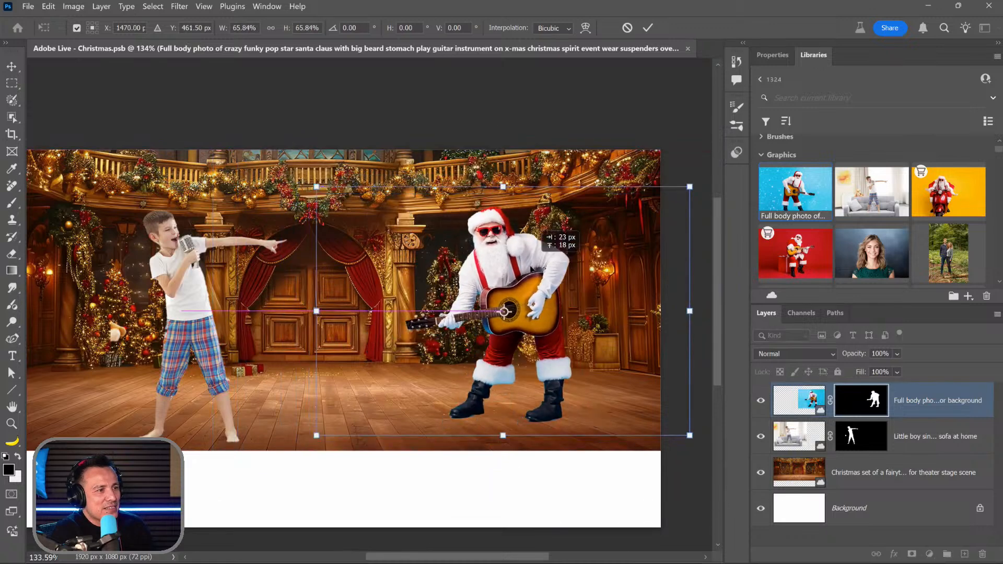
left_click_drag(534, 229, 543, 234)
left_click_drag(535, 279, 539, 286)
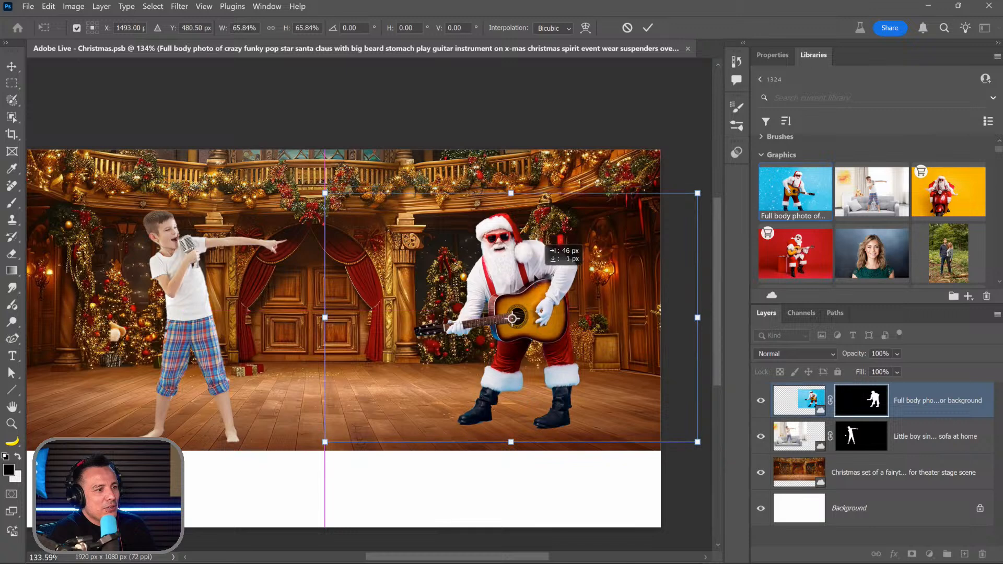
key("Return")
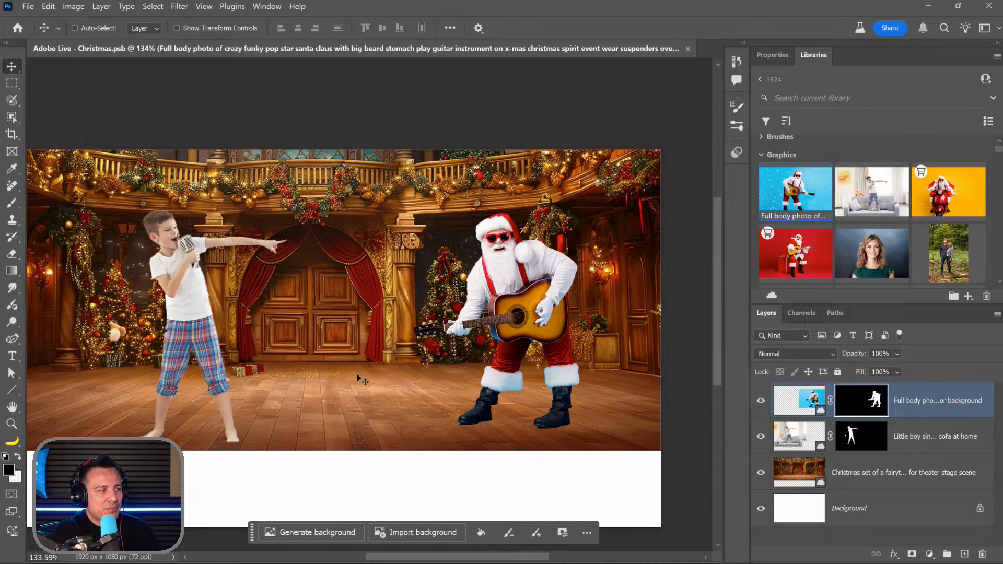
Step: Draw two converging 1 px perspective lines along the floorboards and a horizontal horizon line, and hide both line layers
left_click(12, 390)
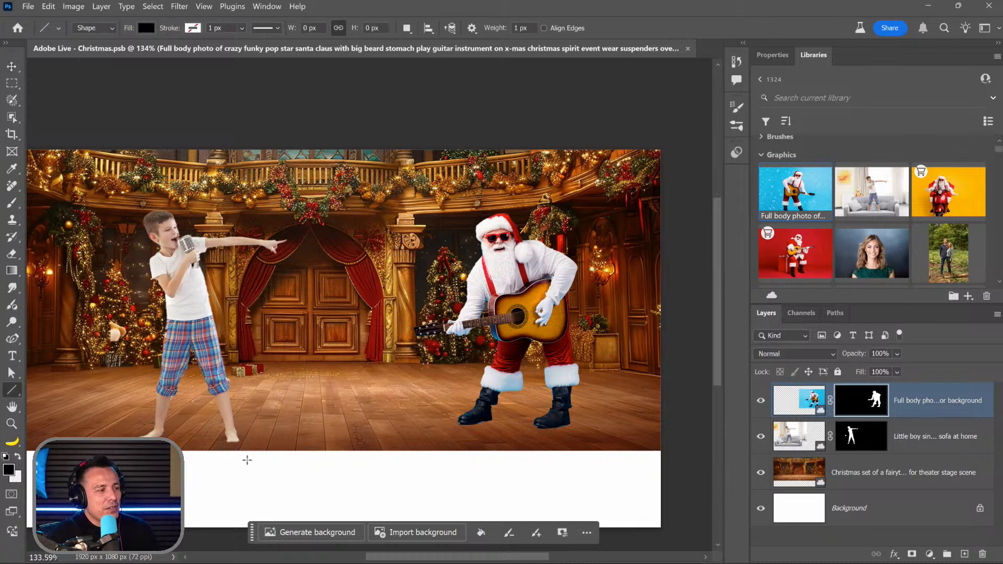
mouse_move(237, 458)
left_mouse_down()
mouse_move(351, 264)
mouse_move(382, 165)
left_mouse_up()
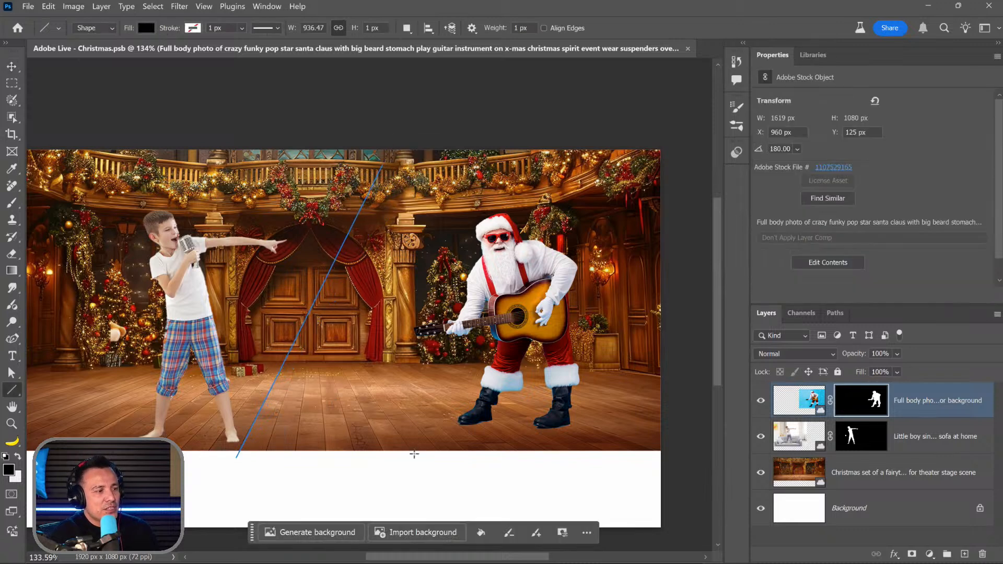
left_click_drag(416, 457, 244, 213)
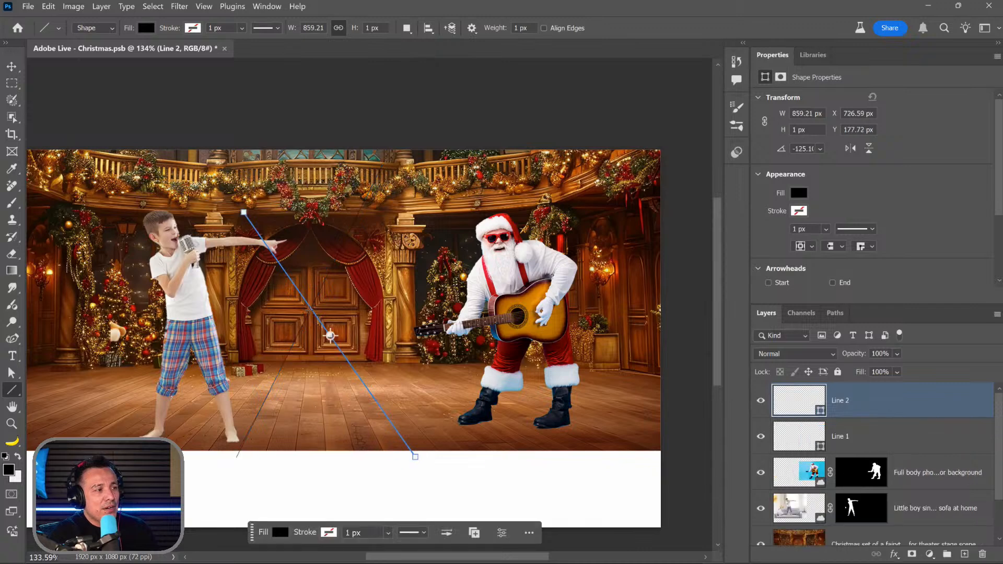
left_click_drag(280, 309, 469, 308)
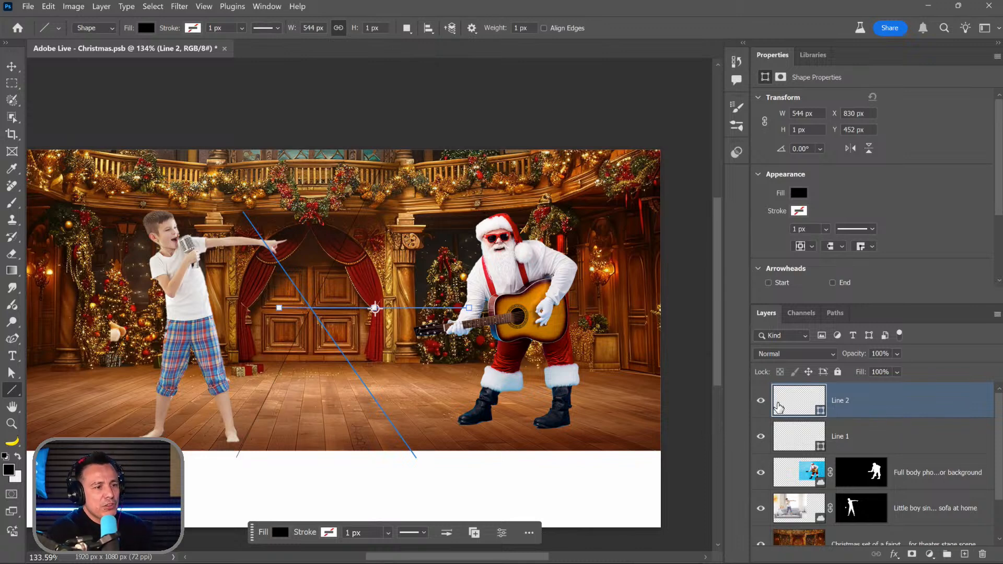
left_click_drag(762, 403, 761, 444)
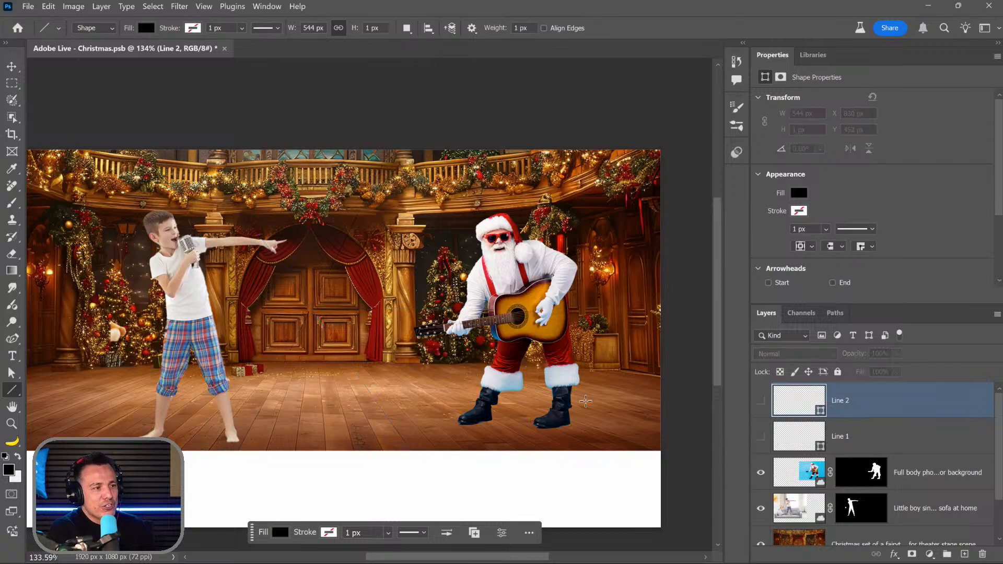
Step: Inspect the Santa photo without its mask and outline a horizon band across his torso with a temporary rectangular selection
left_click(862, 471, "shift")
left_click(862, 471, "shift")
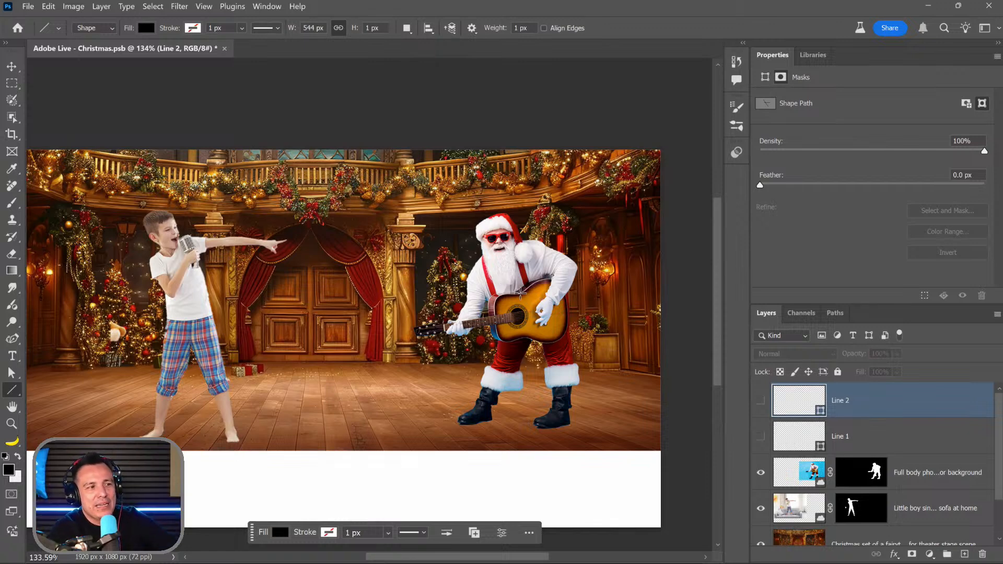
key("m")
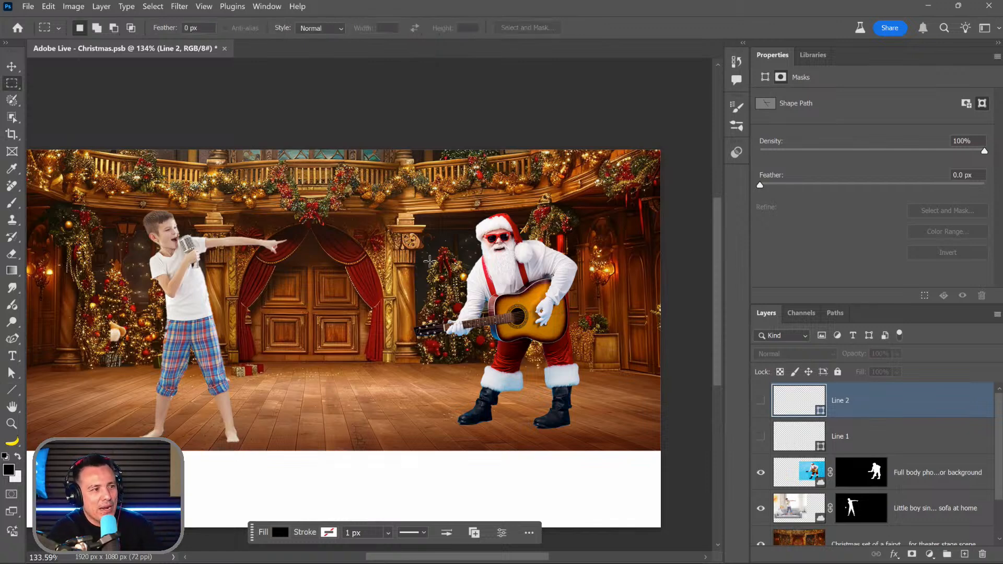
left_click_drag(432, 261, 652, 328)
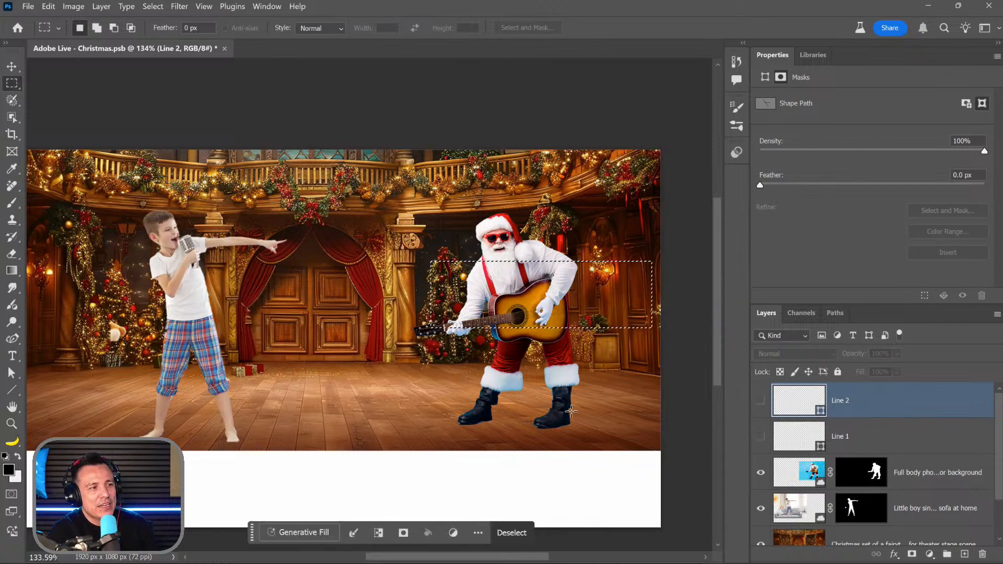
key("ctrl+d")
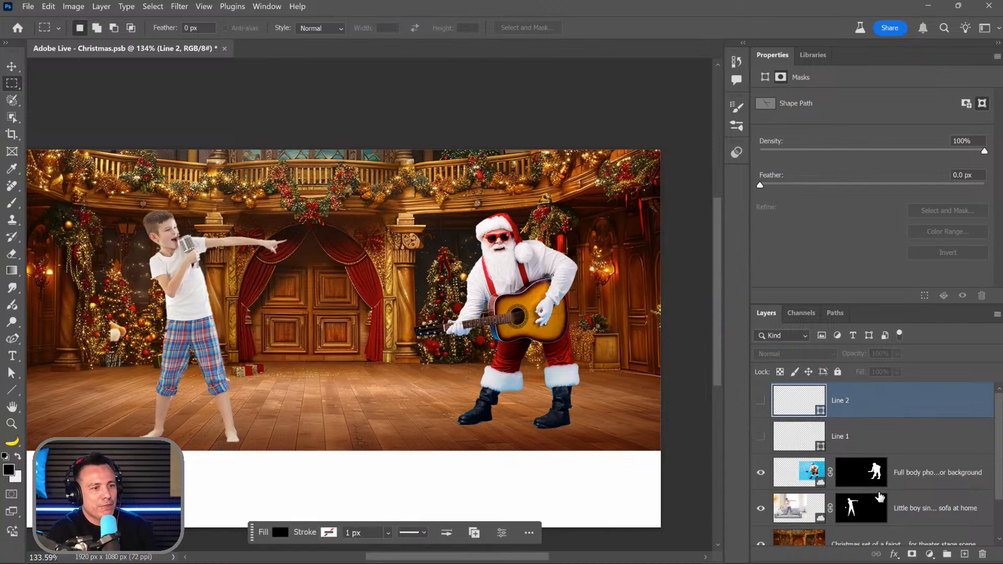
Step: Move Santa lower and closer to the stage centre, and scale his layer down to about 954 × 636 px
left_click(796, 484)
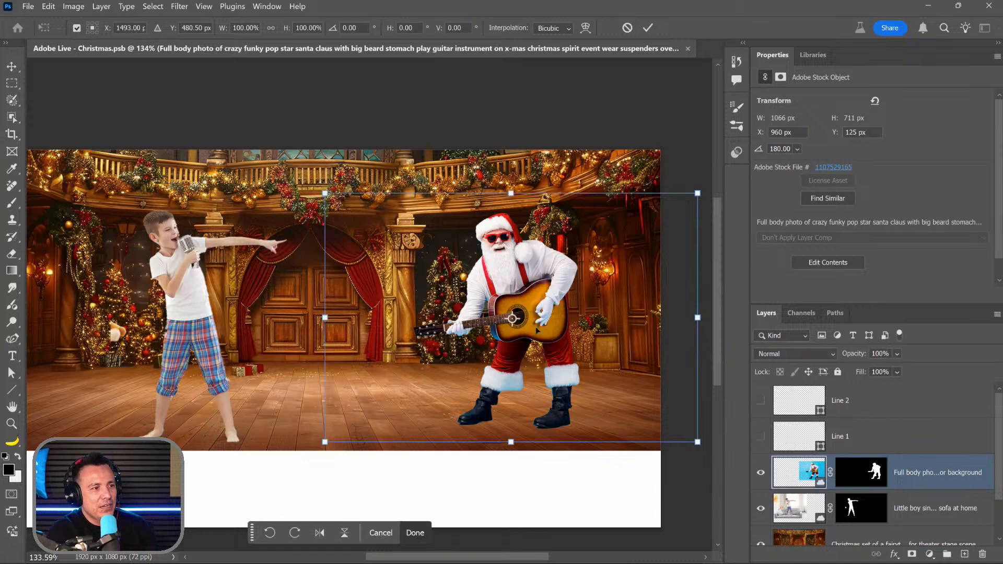
left_click_drag(536, 268, 513, 289)
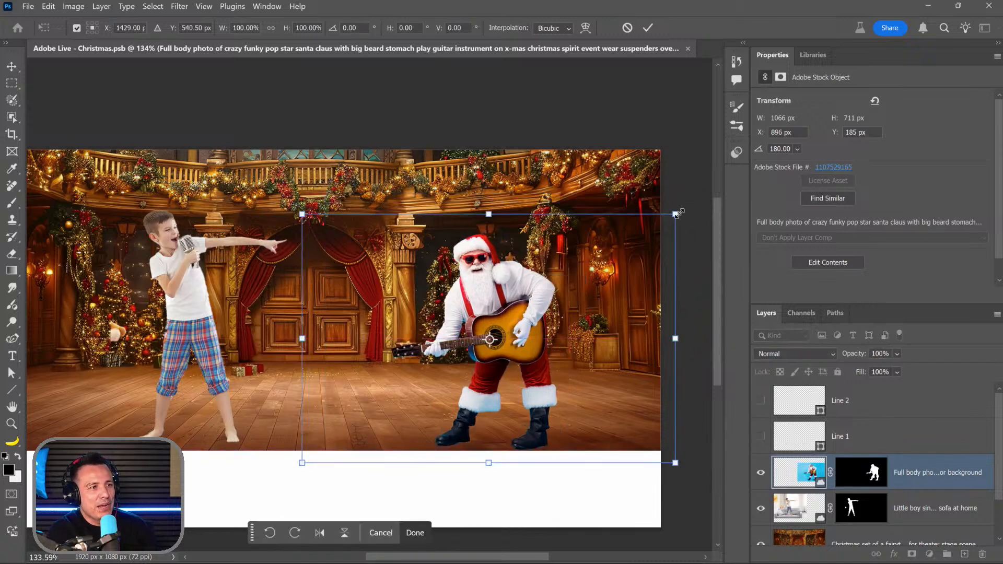
left_click_drag(675, 214, 656, 227)
key("Return")
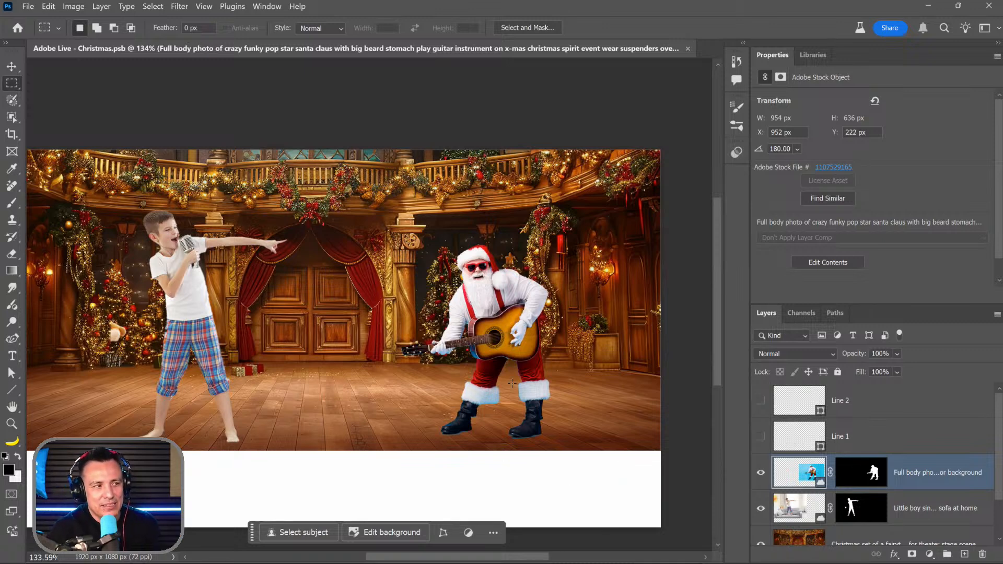
Step: Disable the boy layer's mask and draw perspective lines and a horizontal horizon line over the sofa photo
left_click(780, 515)
left_click(879, 512, "shift")
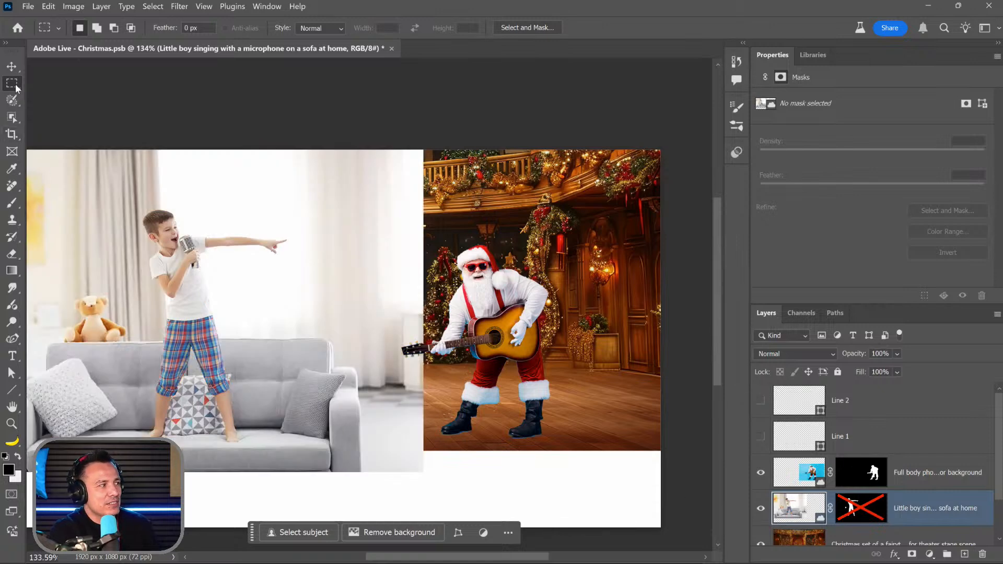
key("u")
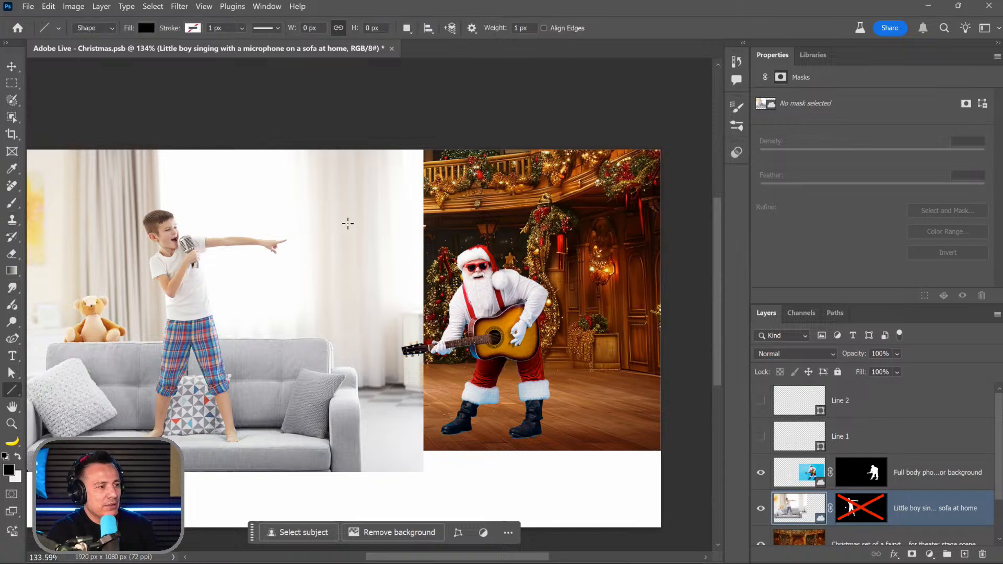
left_click_drag(345, 181, 94, 216)
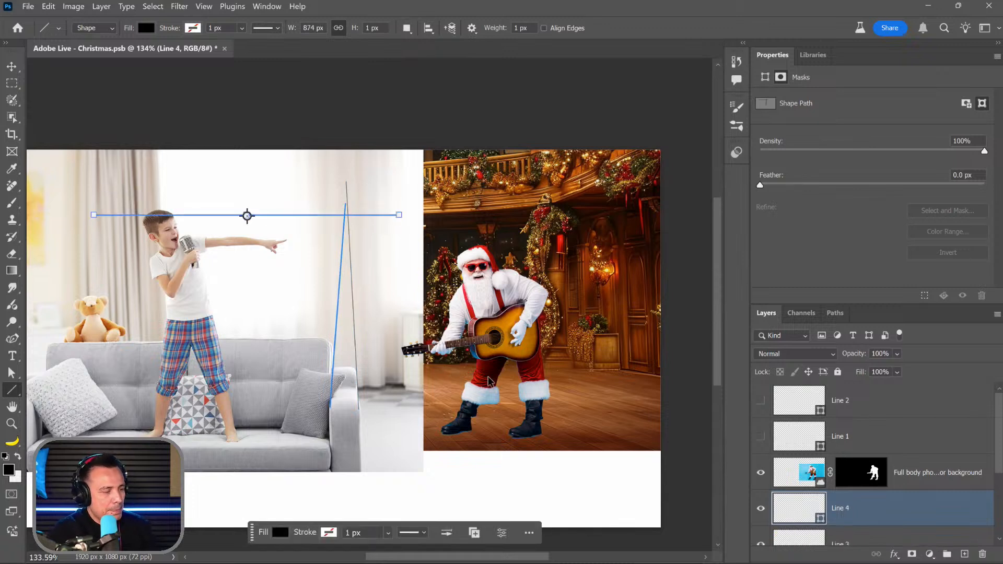
Step: Delete the two line layers directly above the boy layer and re-enable his mask
scroll(813, 513, "down", 1)
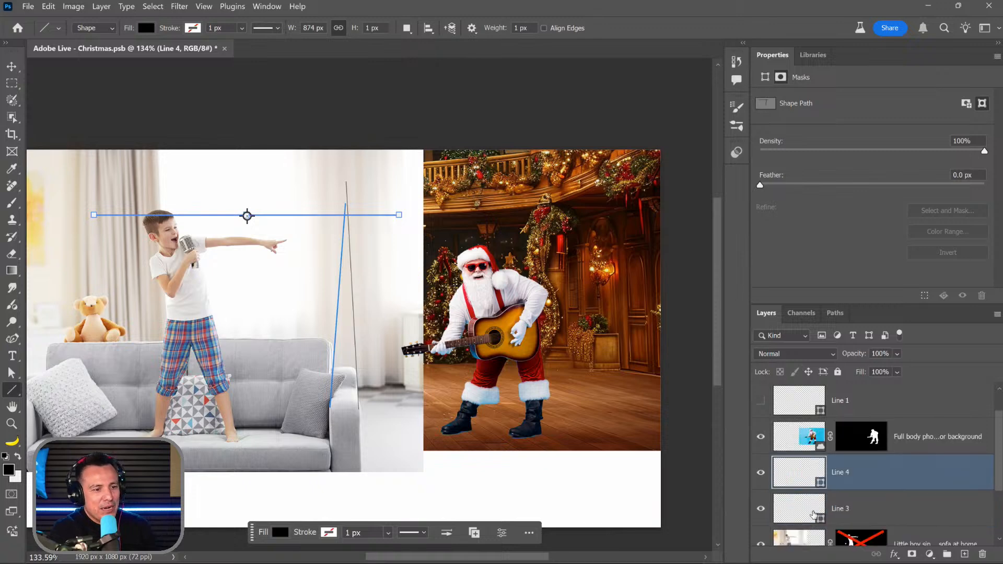
left_click(814, 513, "shift")
key("Delete")
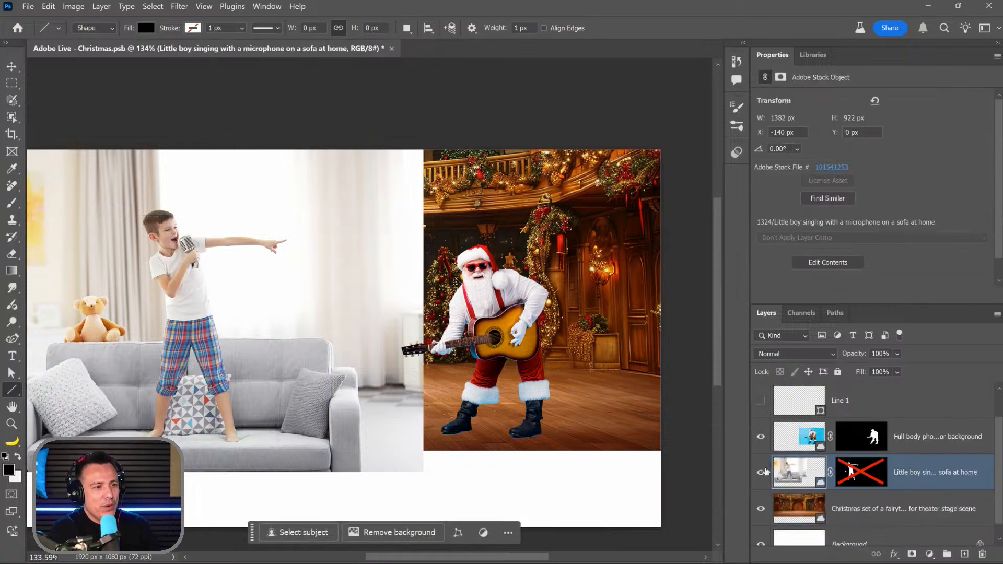
left_click(867, 472, "shift")
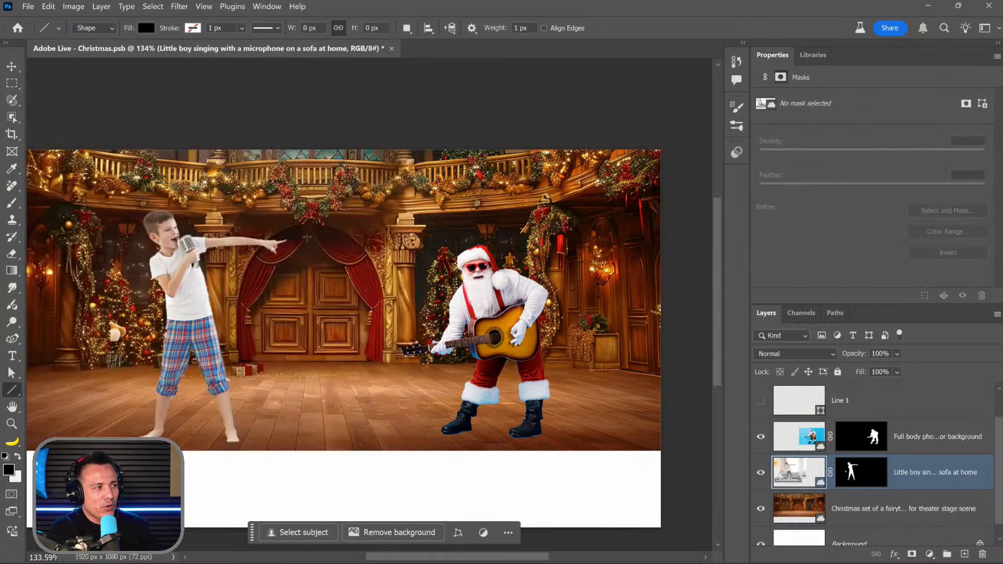
Step: Scale the boy layer down to about 72.5% and move it lower so his feet stand near the front edge of the stage
left_click(16, 71)
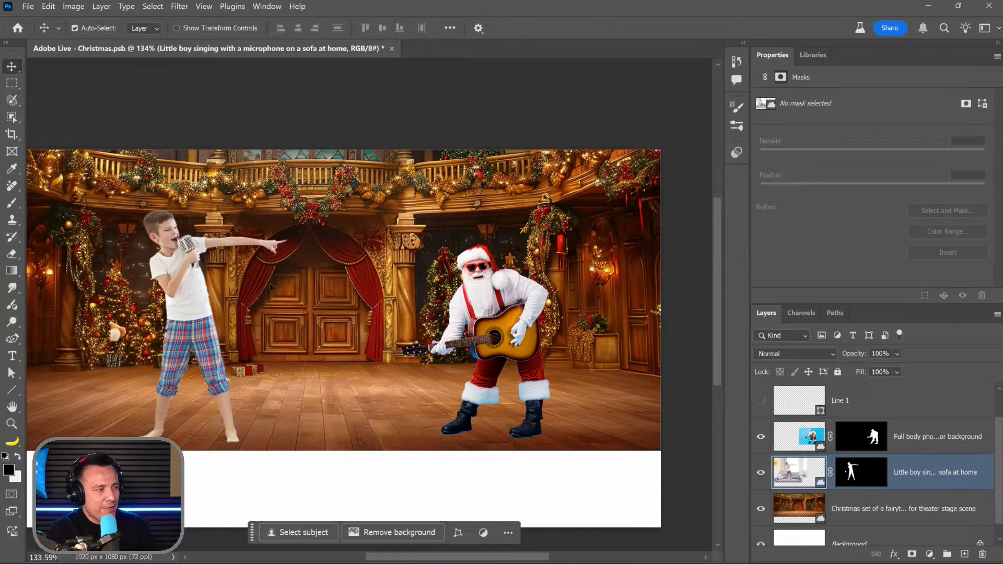
key("ctrl+t")
left_click_drag(426, 149, 356, 194)
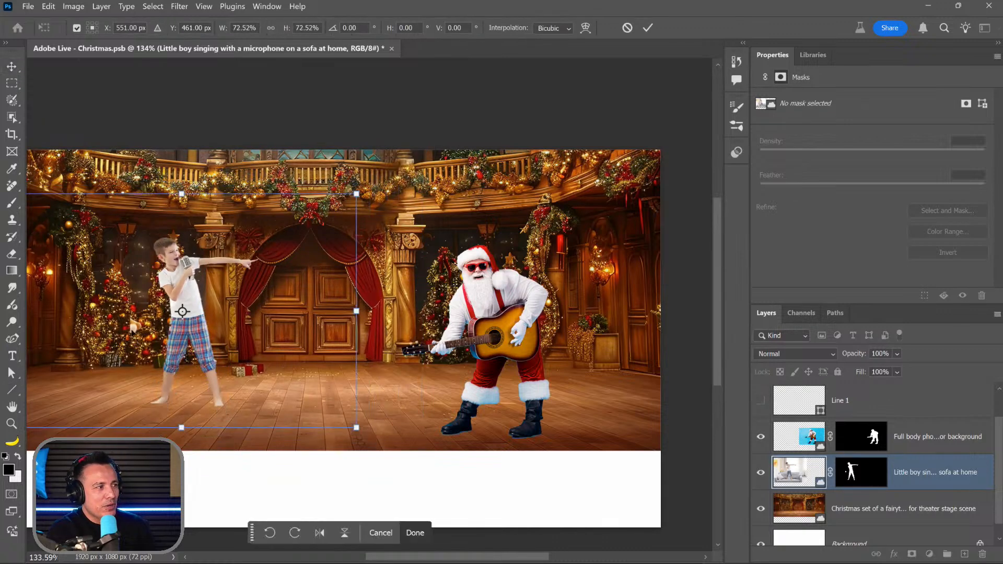
left_click_drag(180, 290, 174, 336)
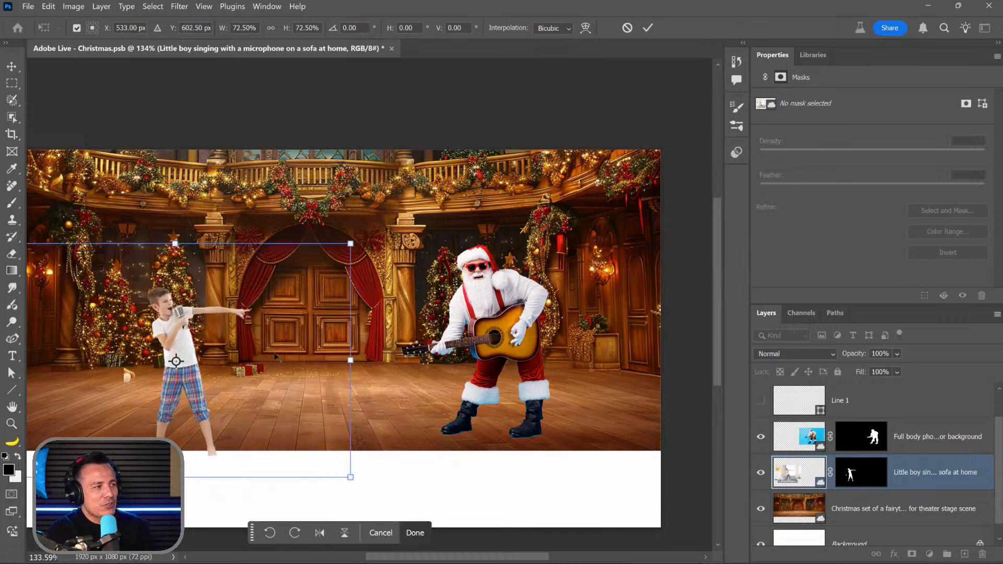
left_click_drag(209, 390, 207, 377)
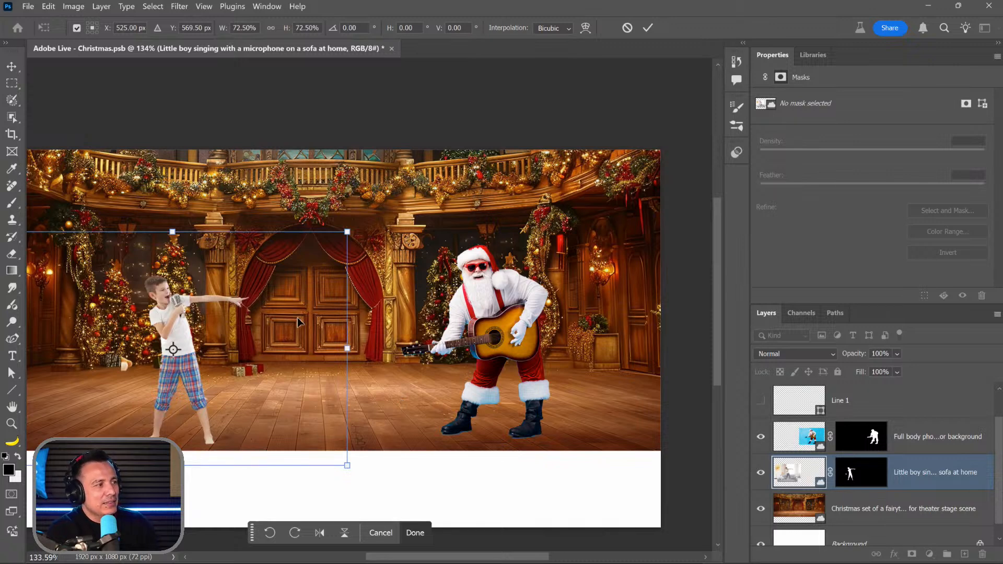
key("Return")
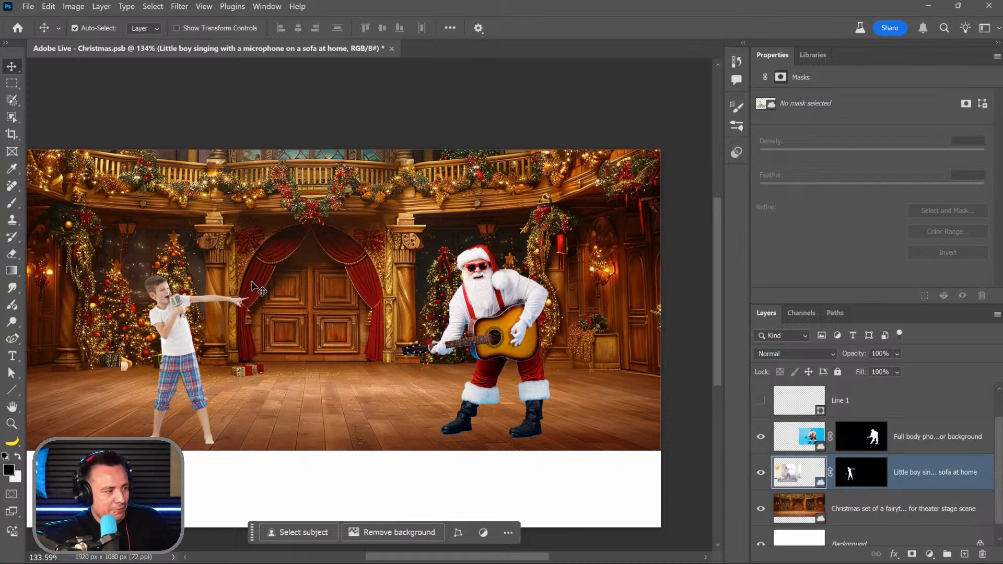
Step: Try enlarging the boy layer to about 146% and repositioning it on the stage, and undo the transform
key("ctrl+t")
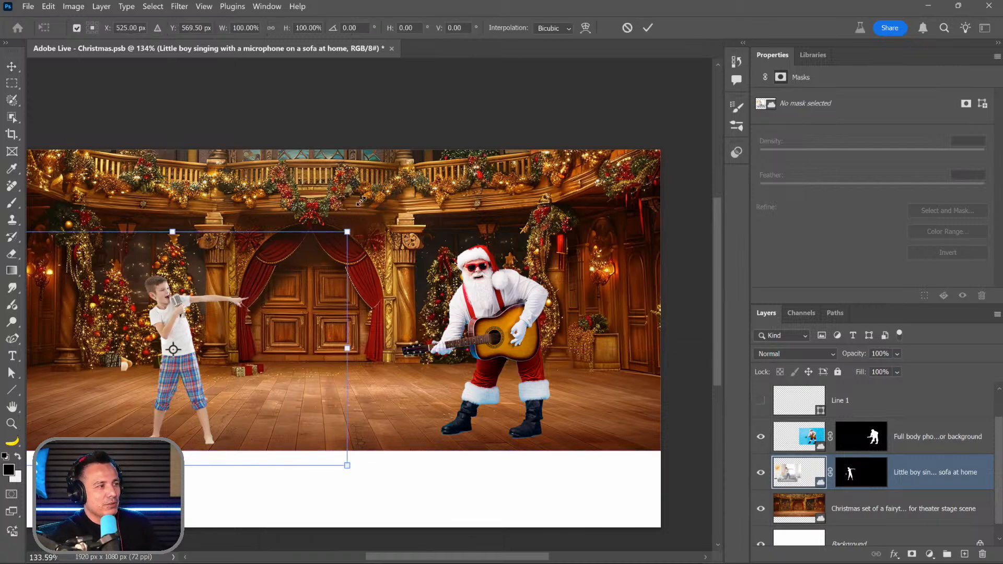
left_click_drag(347, 232, 412, 154)
left_click_drag(306, 410, 306, 341)
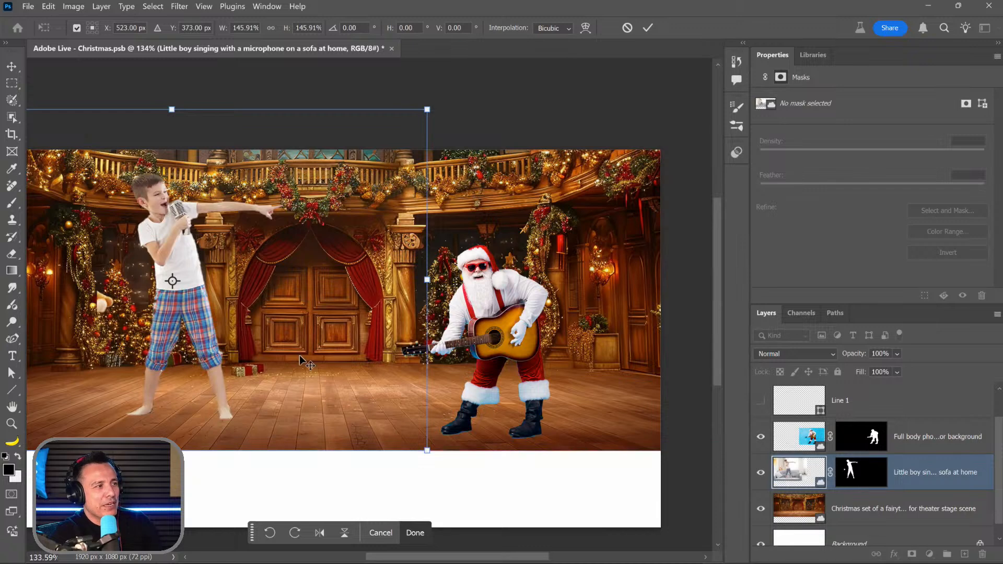
key("Return")
key("ctrl+z")
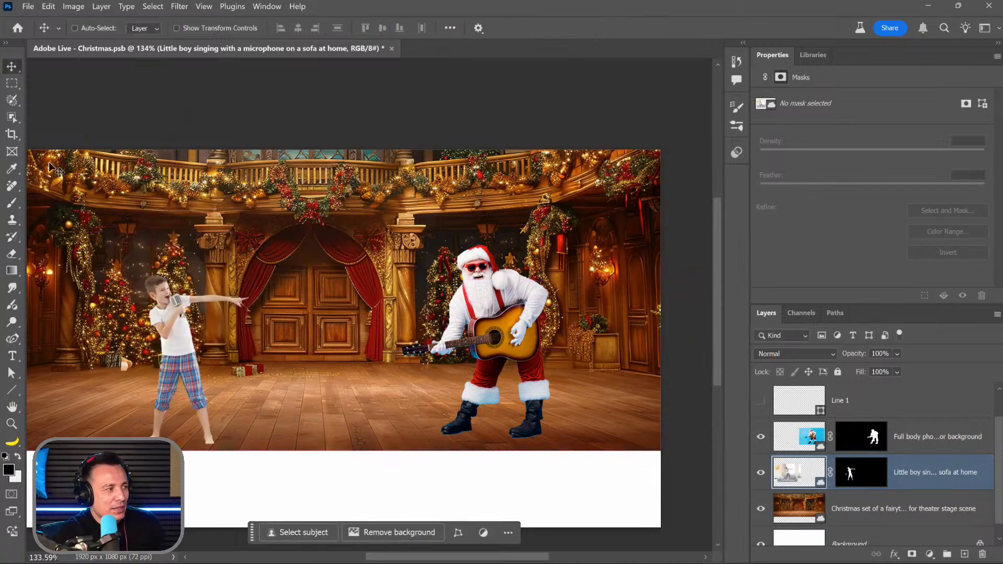
Step: Hide the stray patch beside the boy by filling a rectangular selection around it with black on his layer mask, and deselect
left_click(11, 83)
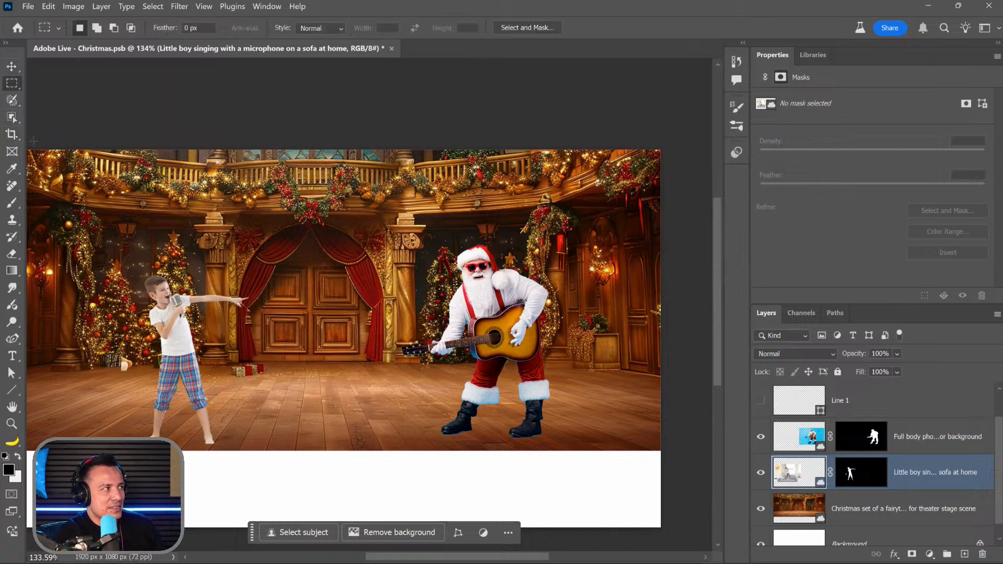
left_click_drag(106, 344, 140, 380)
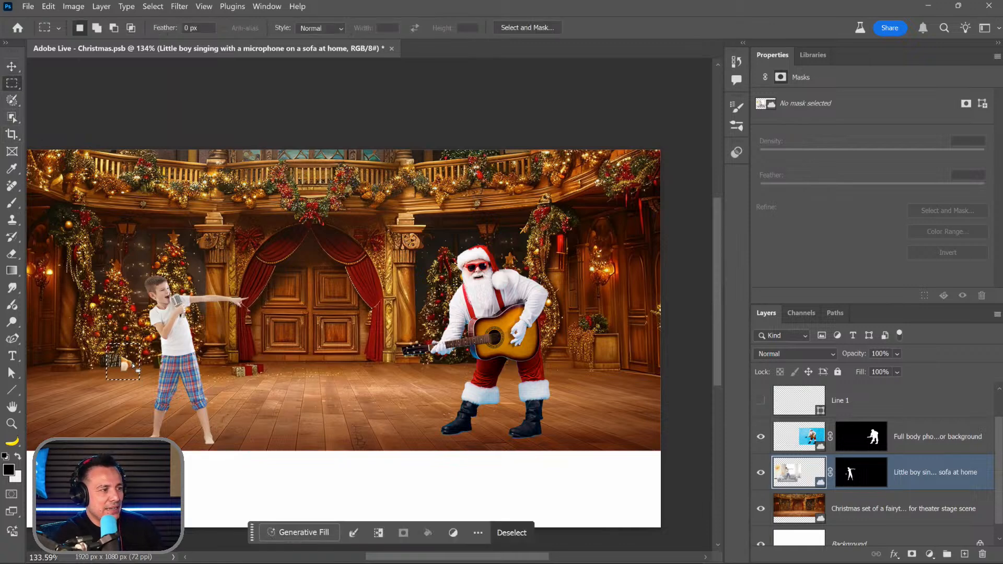
left_click(861, 474)
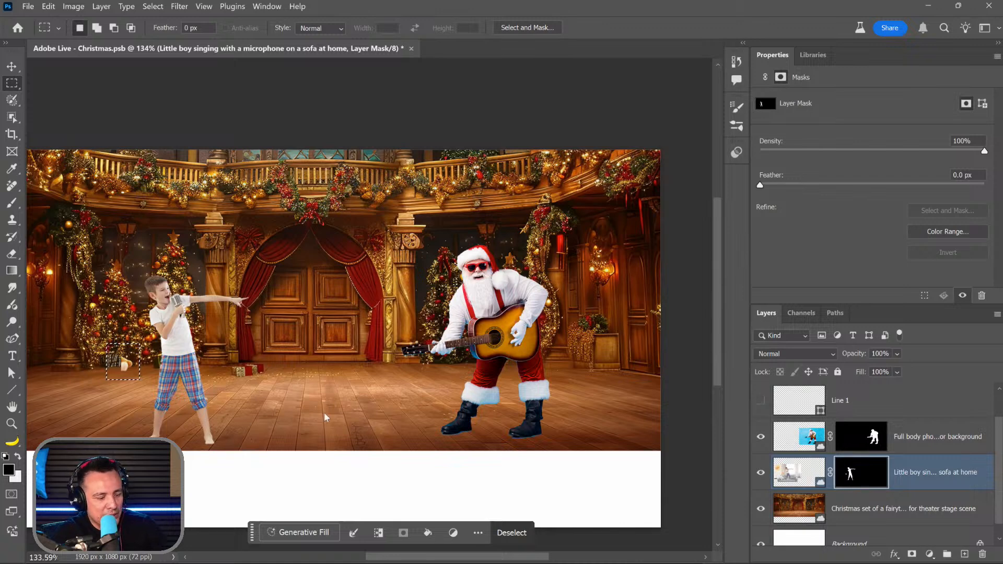
key("alt+BackSpace")
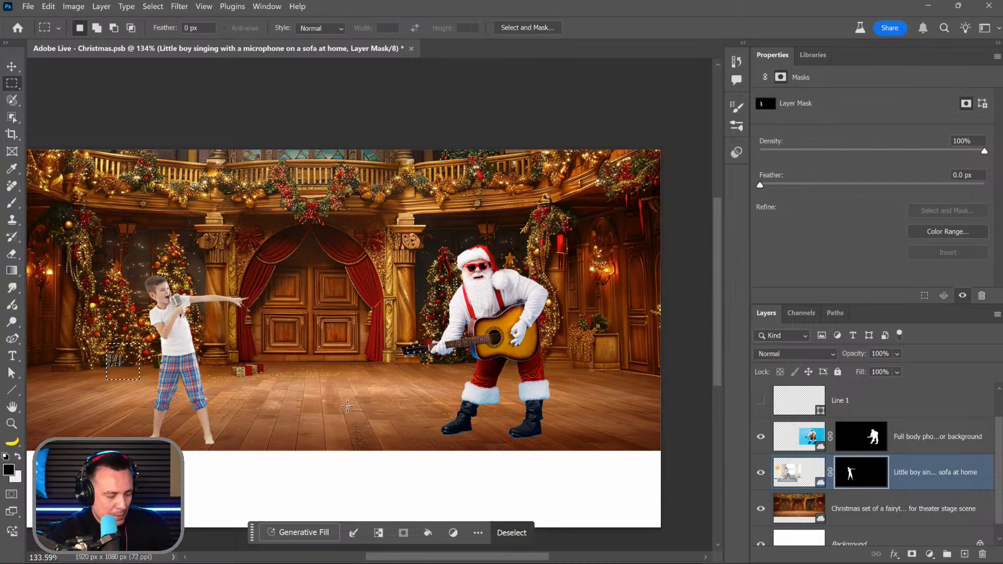
key("ctrl+d")
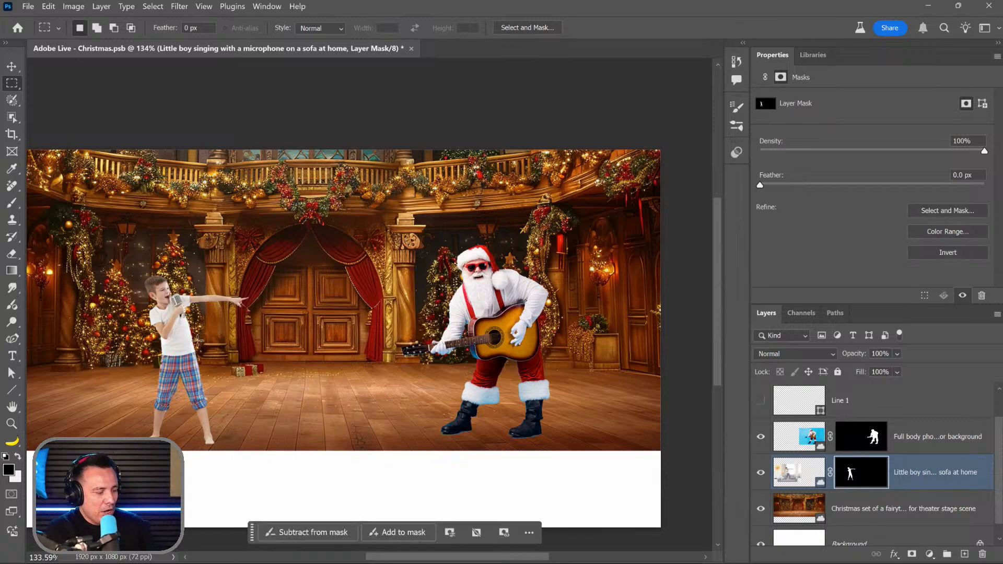
Step: Move the boy closer to Santa, in front of the curtained doors, and save the document
key("v")
left_click_drag(188, 337, 328, 336)
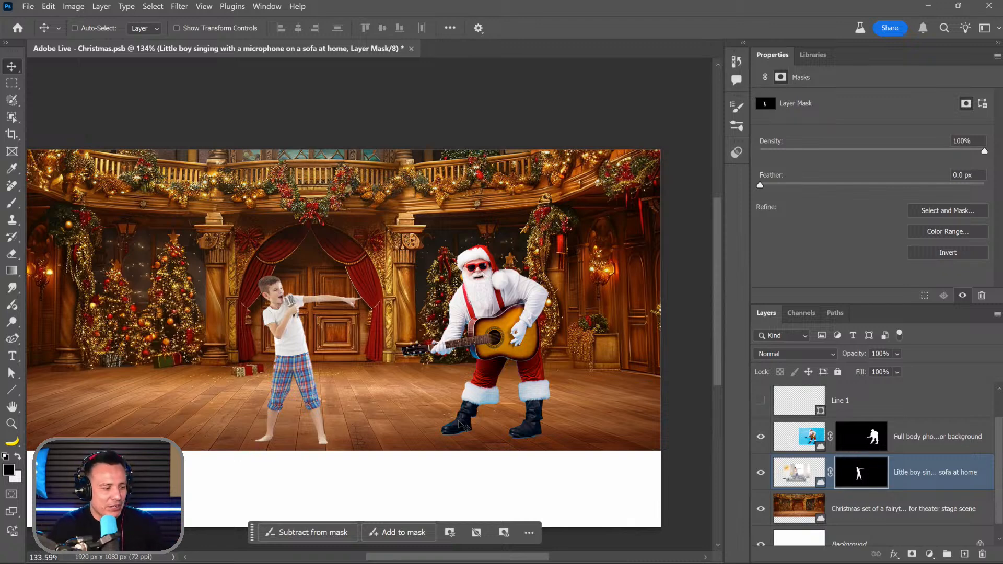
key("ctrl+s")
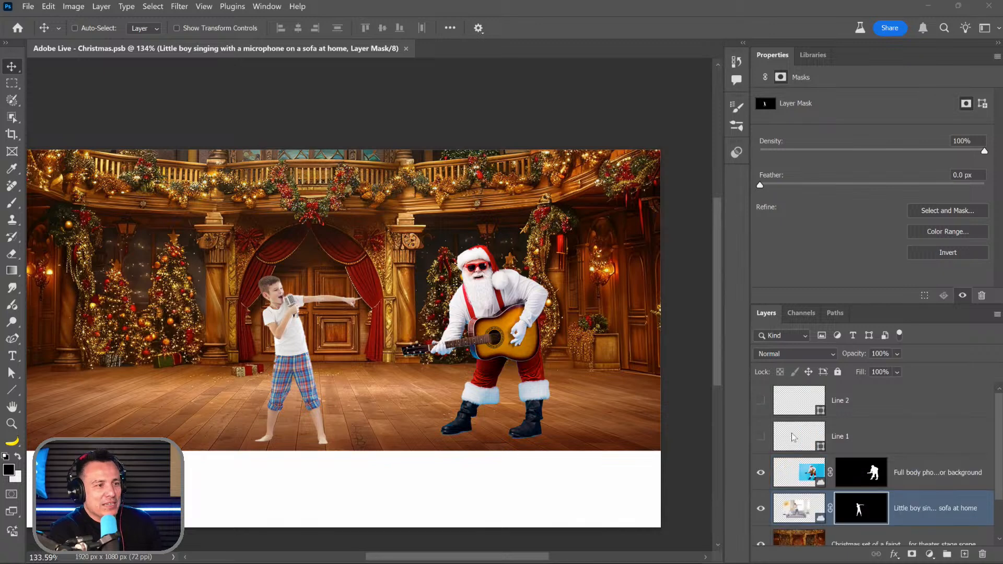
Step: Find the Classic Wood Paneling Texture in the 1324 library and place it in the document above the boy layer
scroll(792, 434, "down", 1)
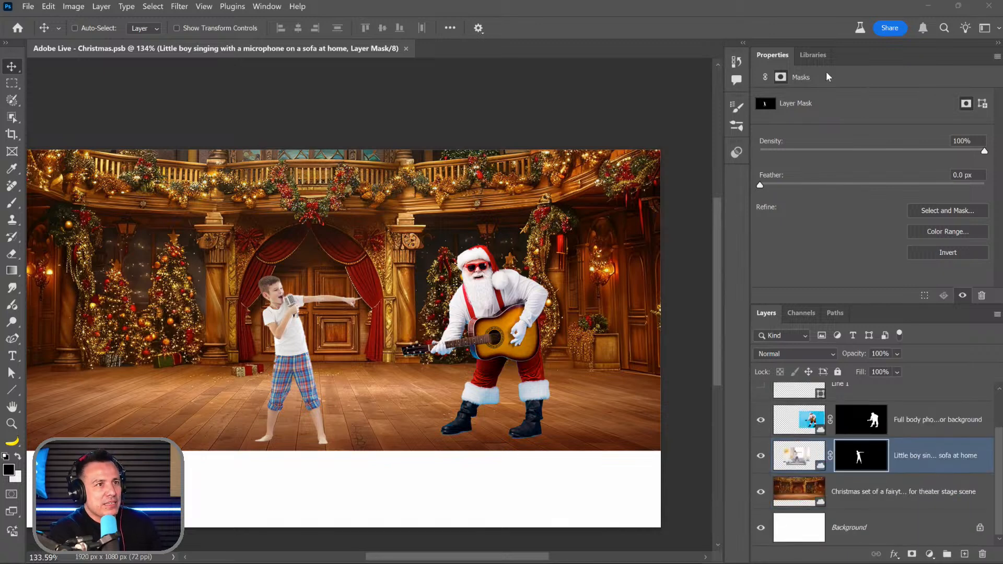
left_click(812, 55)
scroll(842, 222, "down", 5)
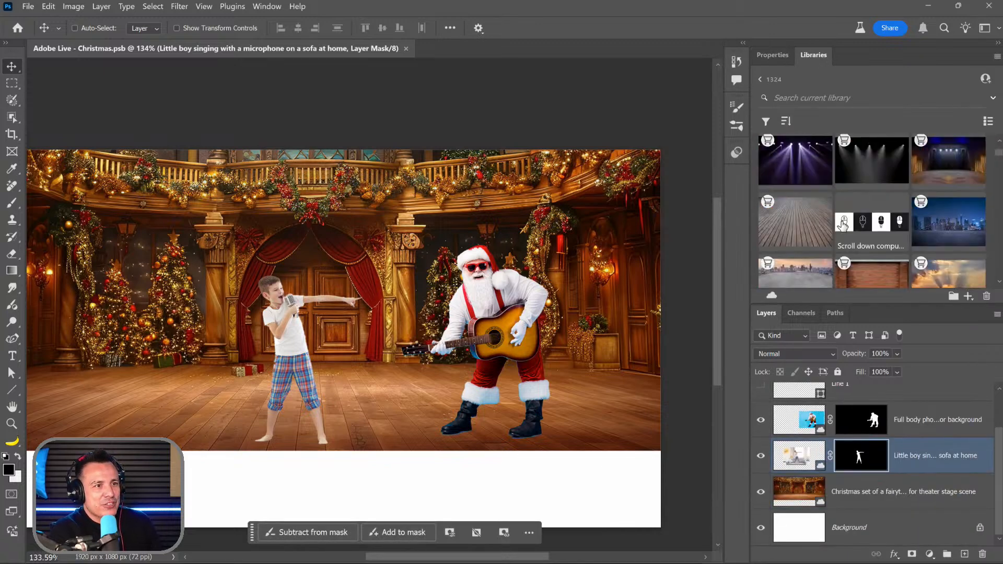
scroll(843, 225, "down", 10)
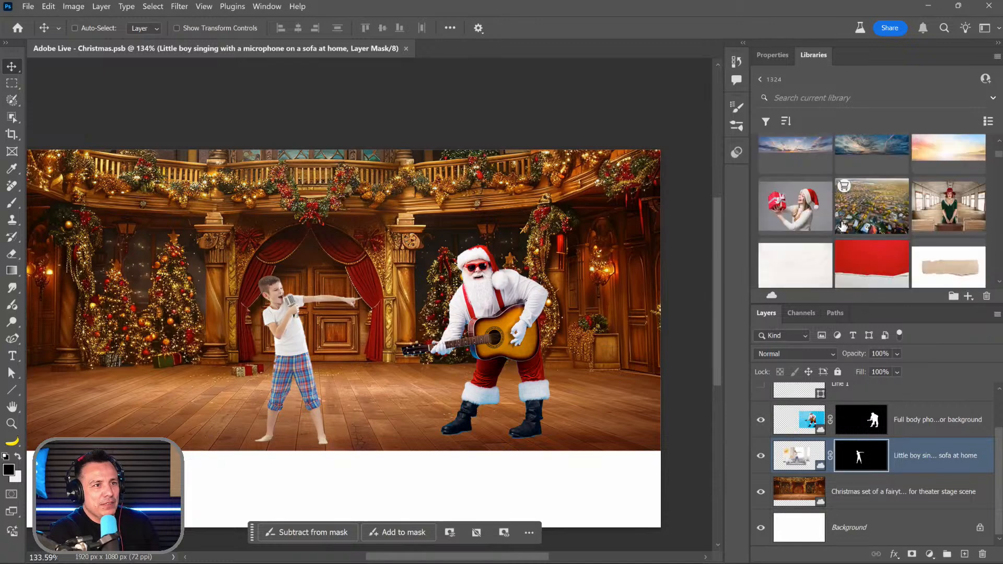
scroll(843, 226, "down", 10)
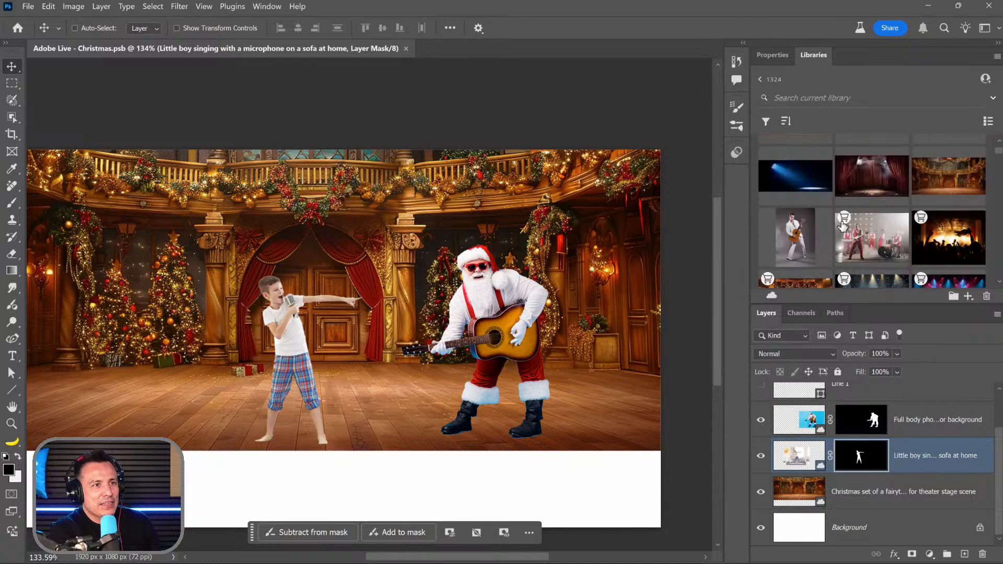
scroll(842, 225, "up", 3)
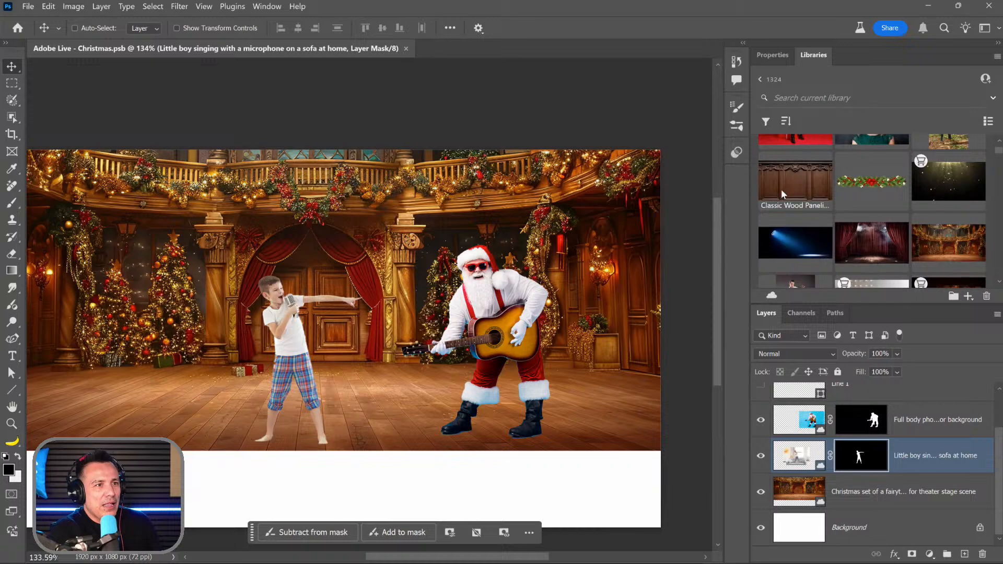
left_click_drag(795, 183, 197, 457)
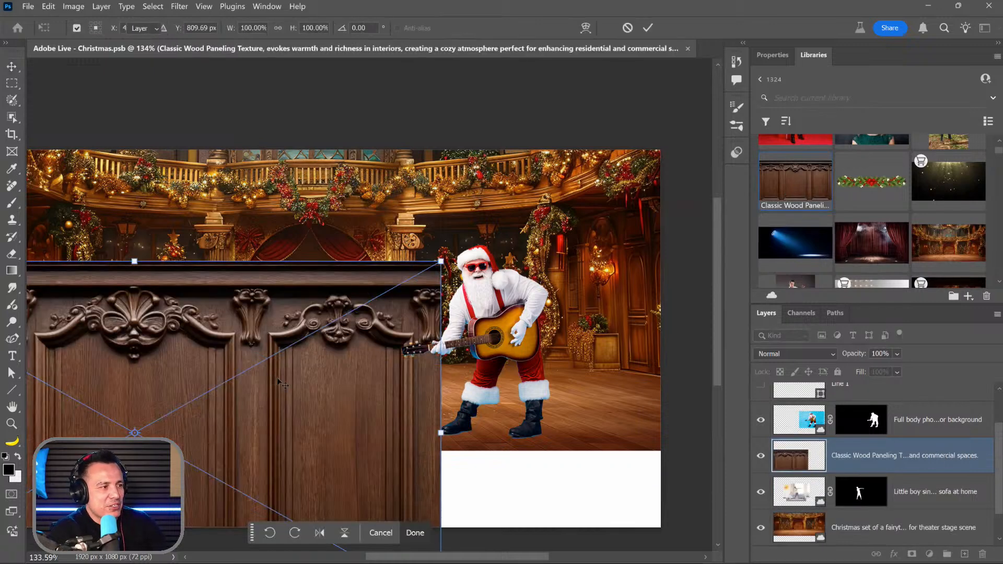
key("Return")
Step: Scale the wood paneling to about 35% and fit it into the left end of the white strip, directly below the stage floor
left_click_drag(350, 291, 453, 157)
key("ctrl+t")
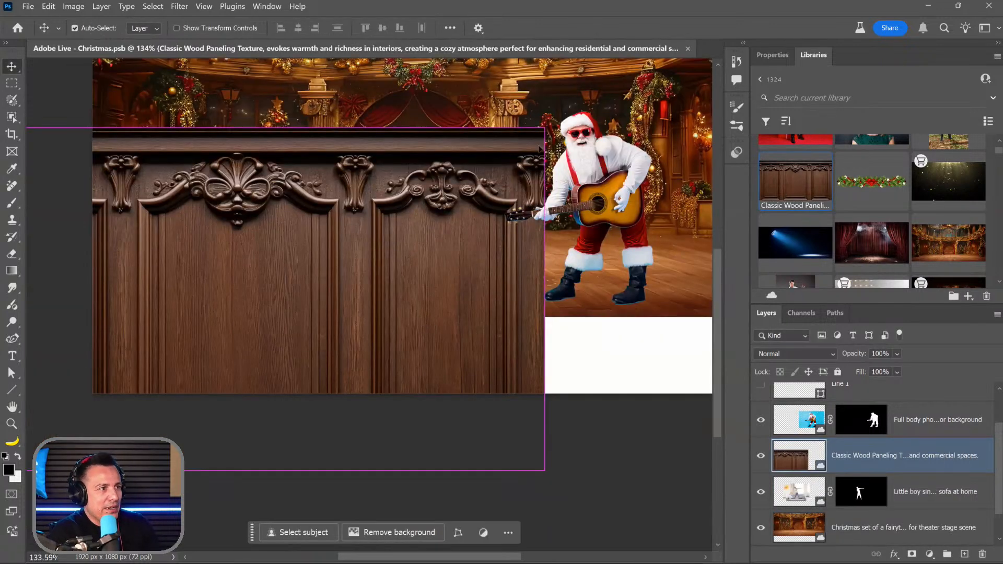
left_click_drag(544, 127, 148, 346)
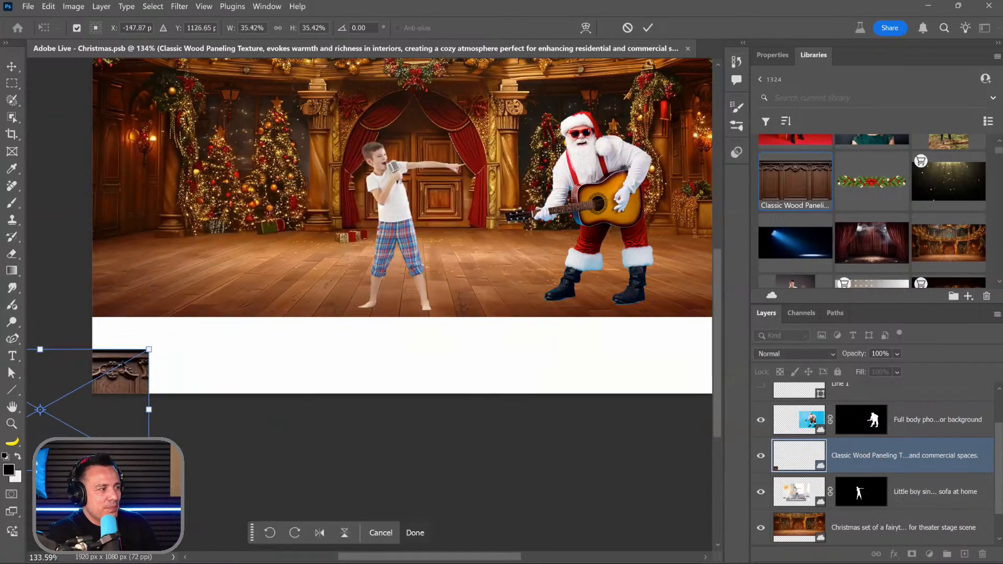
left_click_drag(87, 380, 265, 389)
key("Return")
scroll(329, 400, "right", 3)
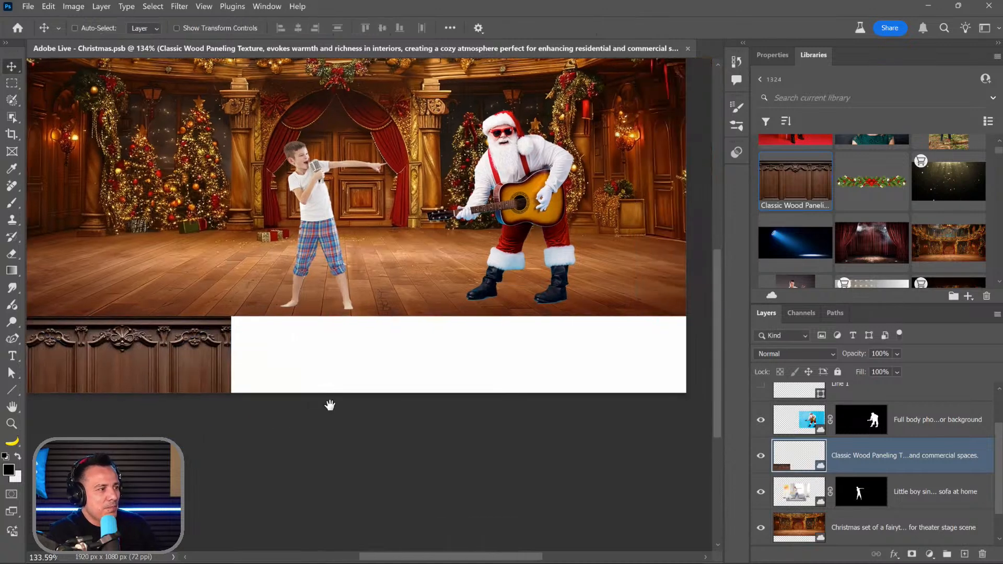
Step: Duplicate the wood paneling to its right and align the copy with the original's mouldings and top edge
scroll(209, 366, "down", 2)
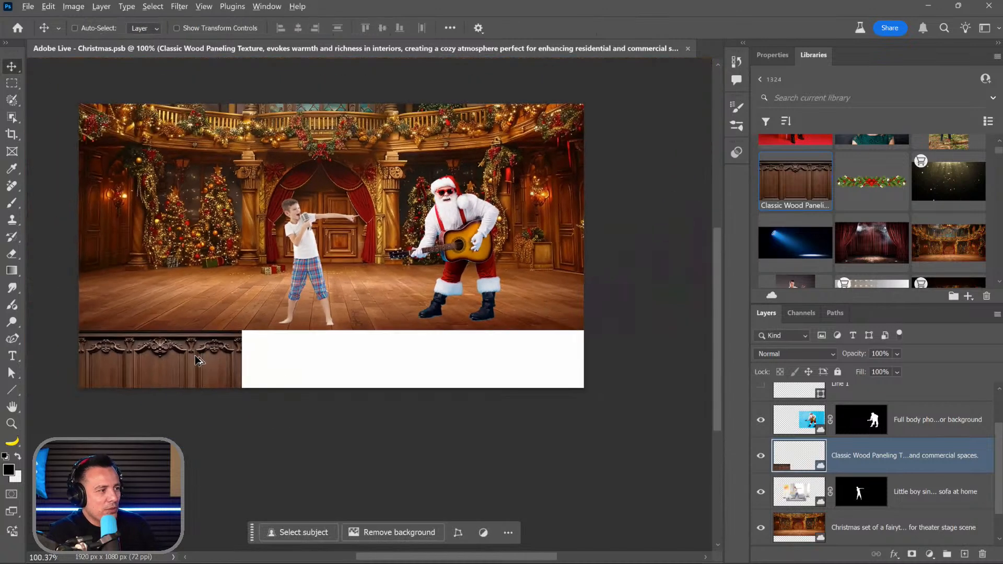
left_click_drag(201, 361, 351, 356)
scroll(248, 358, "up", 3)
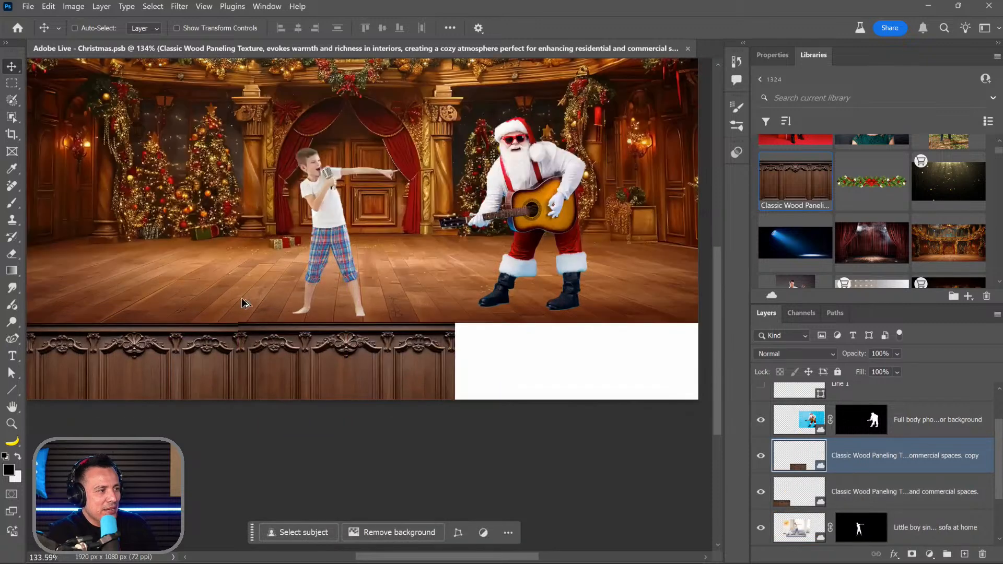
scroll(289, 299, "up", 4)
left_click_drag(285, 302, 271, 359)
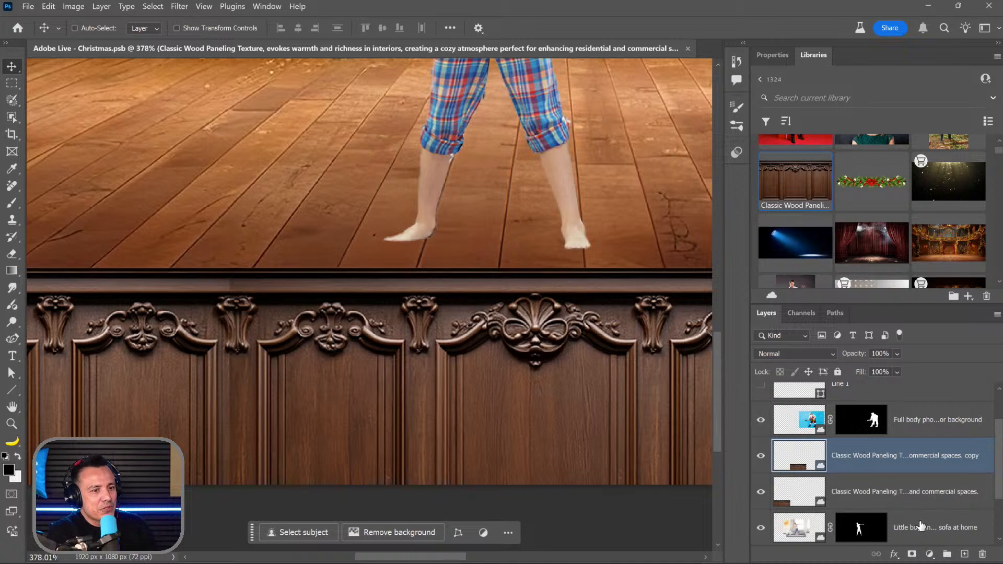
Step: Add a layer mask to the paneling copy and paint black along its left edge with a 30 px brush to blend the seam
left_click(912, 553)
left_click(10, 207)
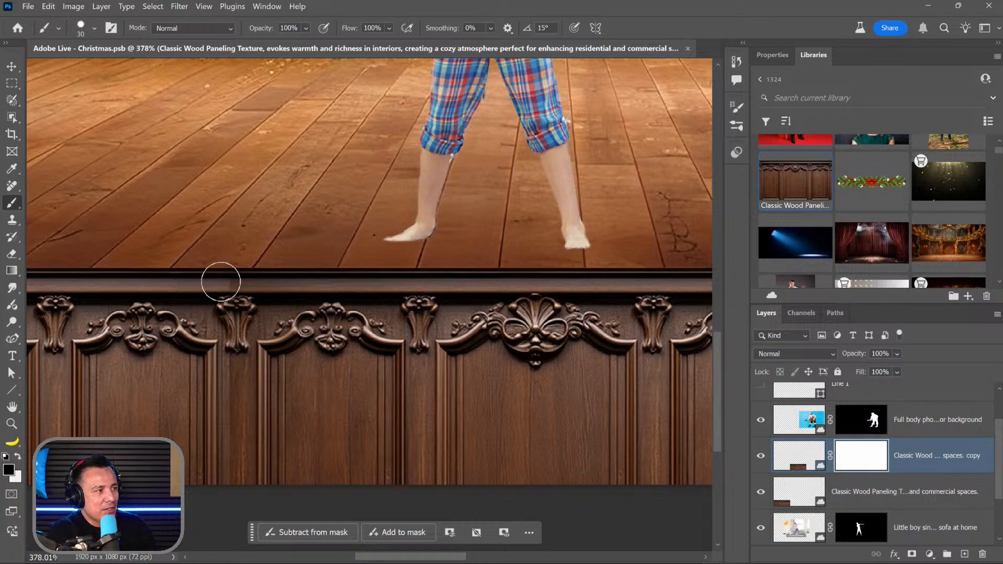
mouse_move(220, 275)
left_mouse_down()
mouse_move(218, 478)
mouse_move(226, 271)
mouse_move(233, 334)
left_mouse_up()
scroll(225, 321, "down", 2)
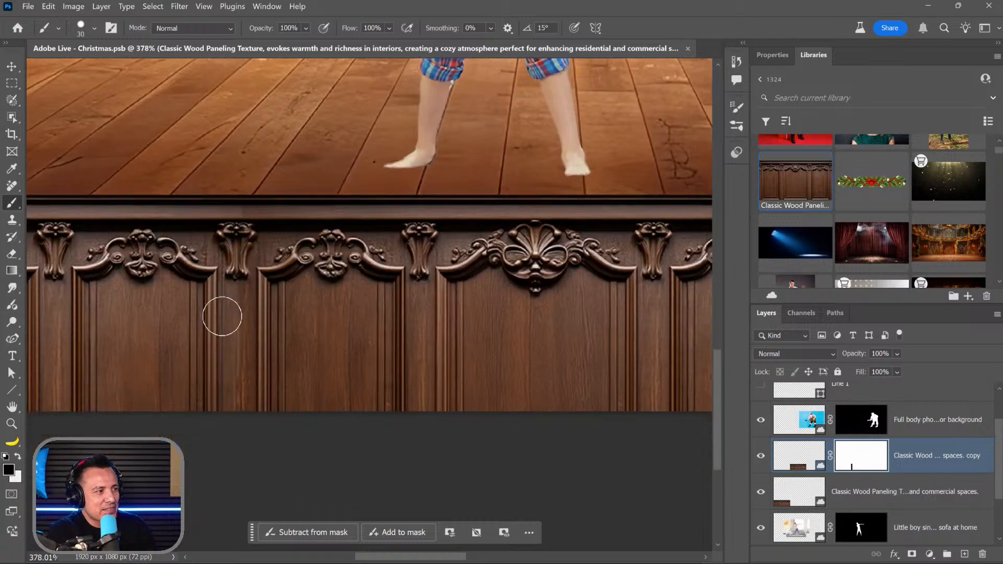
key("super")
key("super")
scroll(222, 262, "down", 1)
scroll(224, 258, "down", 6)
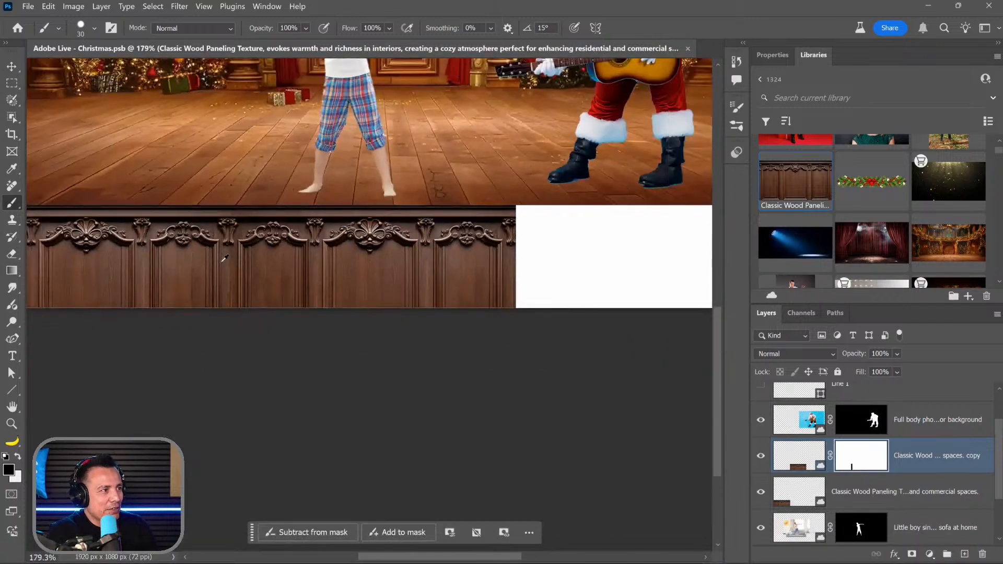
Step: Duplicate the masked paneling copy farther right along the white strip, lining up its mouldings with the previous piece
left_click(14, 67)
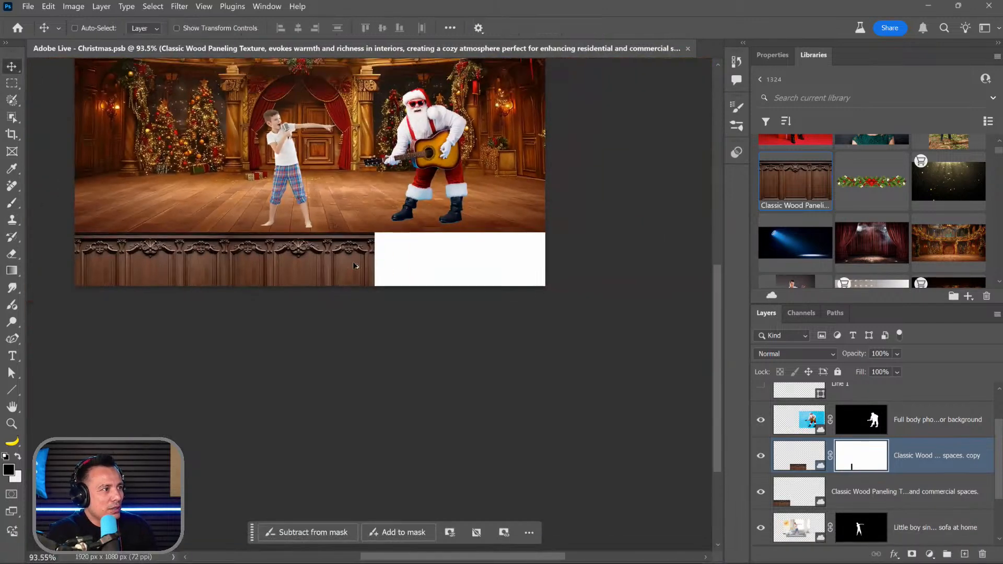
left_click_drag(314, 272, 459, 270)
scroll(396, 215, "up", 4)
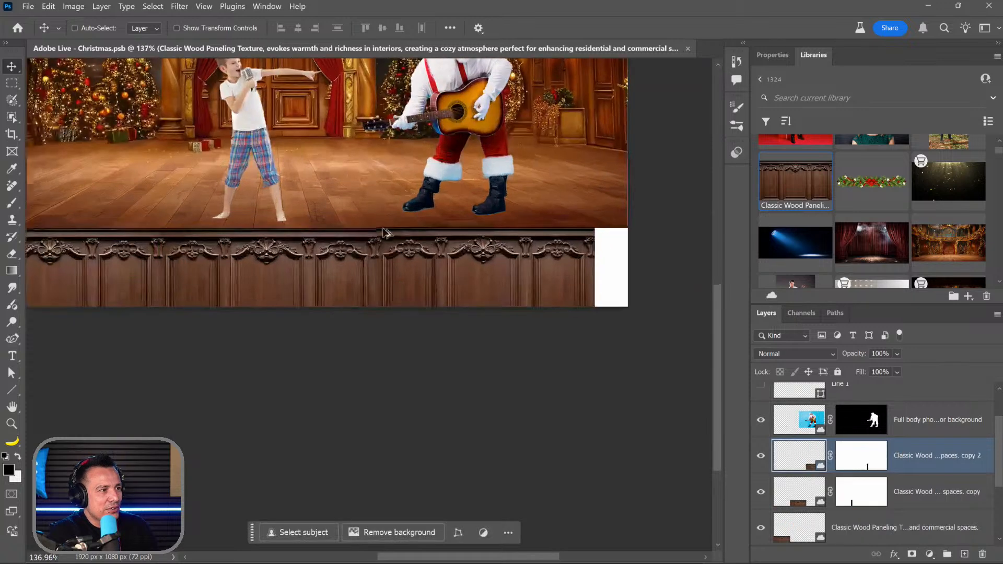
scroll(392, 235, "up", 4)
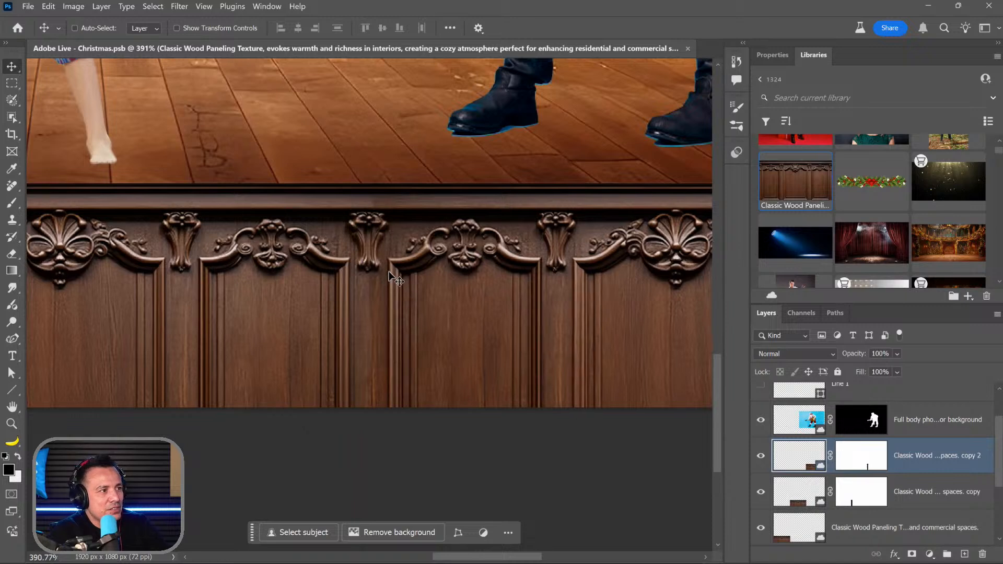
Step: Group the three wood paneling layers and hide and show the group once to check it
scroll(391, 269, "down", 8)
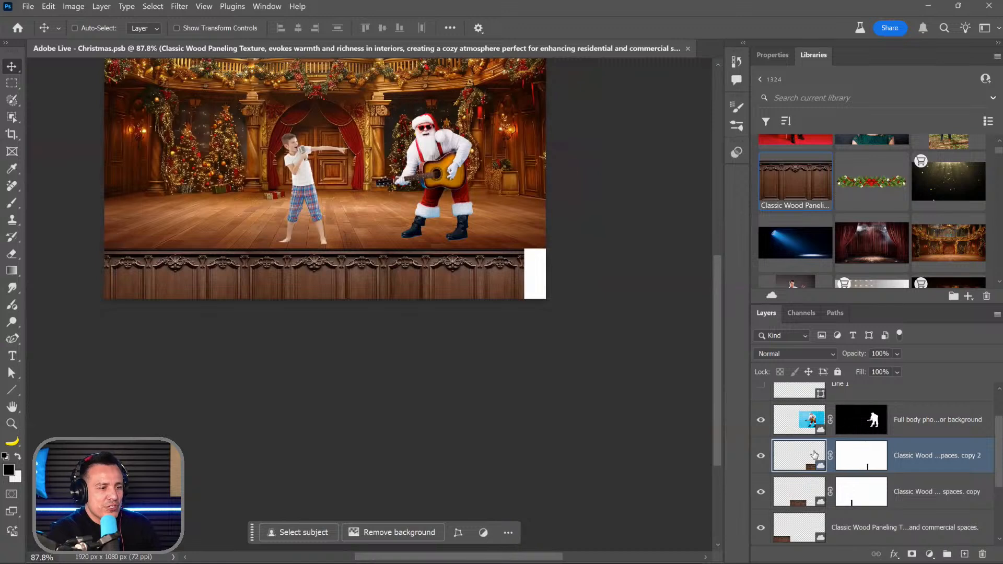
scroll(814, 454, "down", 2)
left_click(830, 458, "shift")
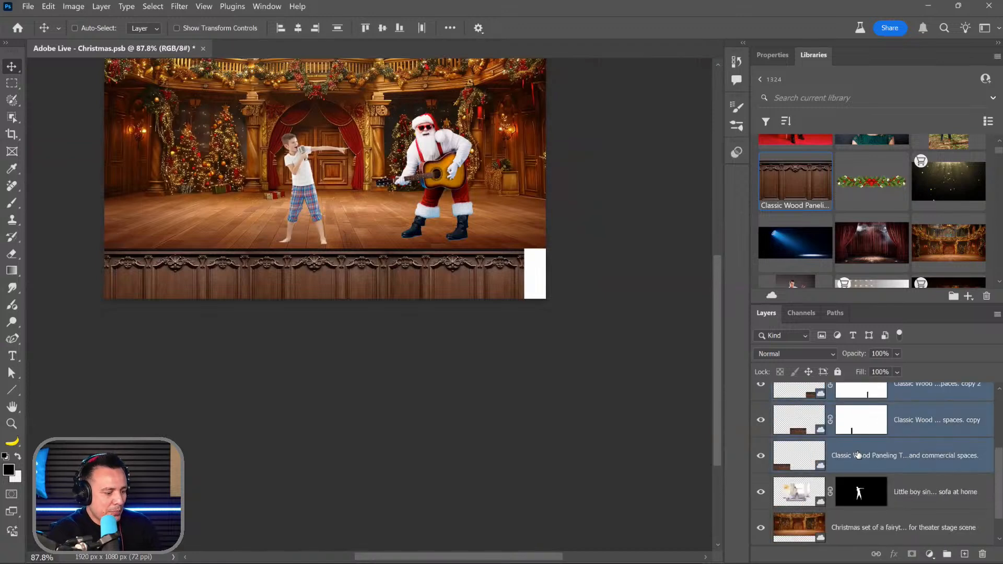
key("ctrl+g")
left_click(761, 429)
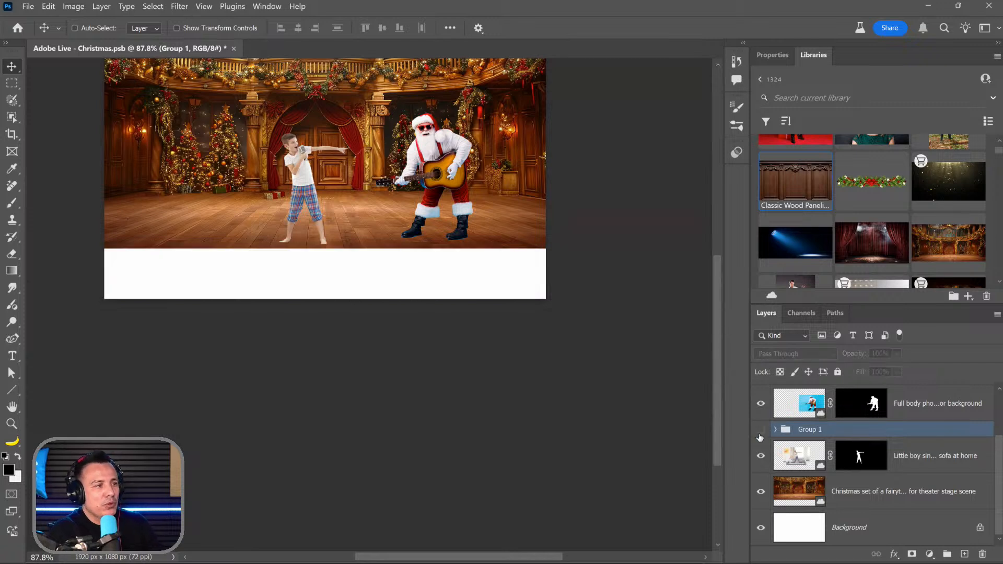
left_click(760, 429)
Step: Scale the paneling group to about 105% so it fills the full width of the white strip
key("ctrl+t")
left_click_drag(528, 332, 547, 340)
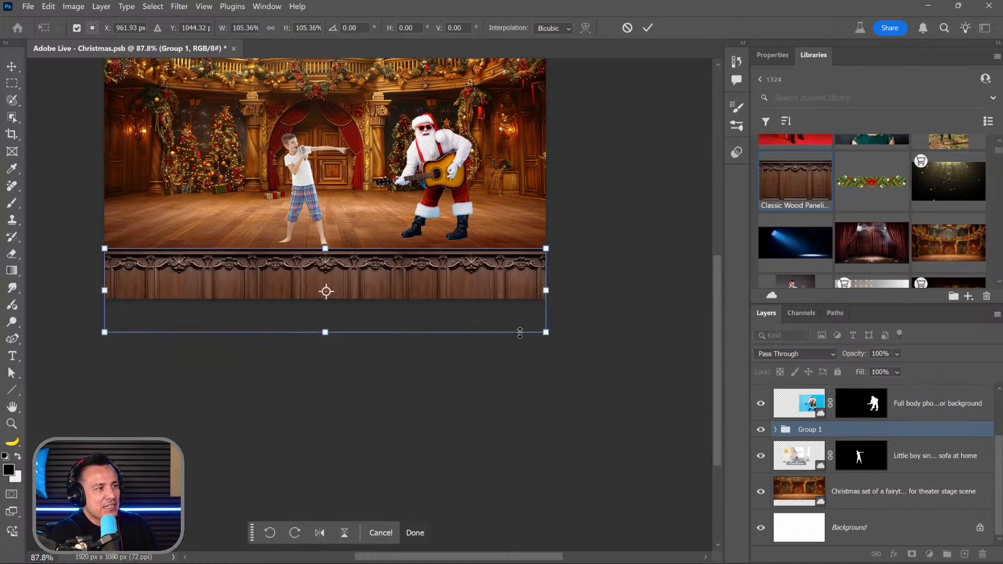
key("Return")
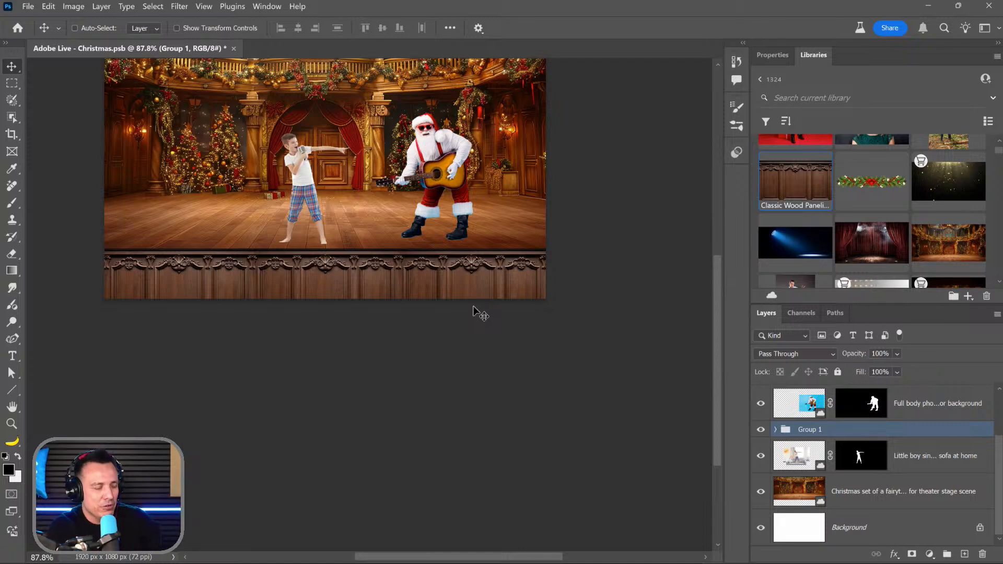
Step: Apply a Perspective transform to the paneling group that tapers its lower corners inward by about 8°
key("ctrl+t")
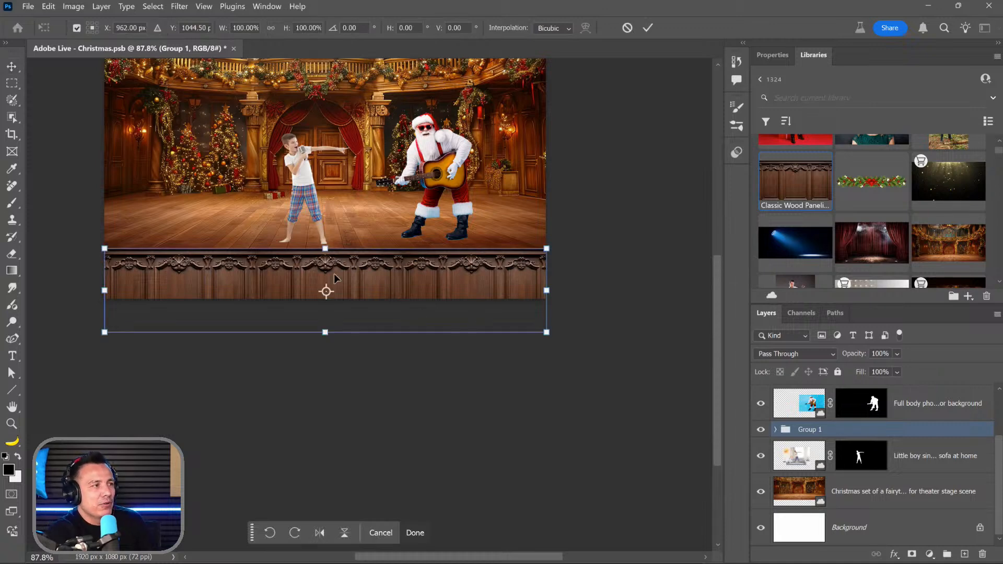
left_click(49, 7)
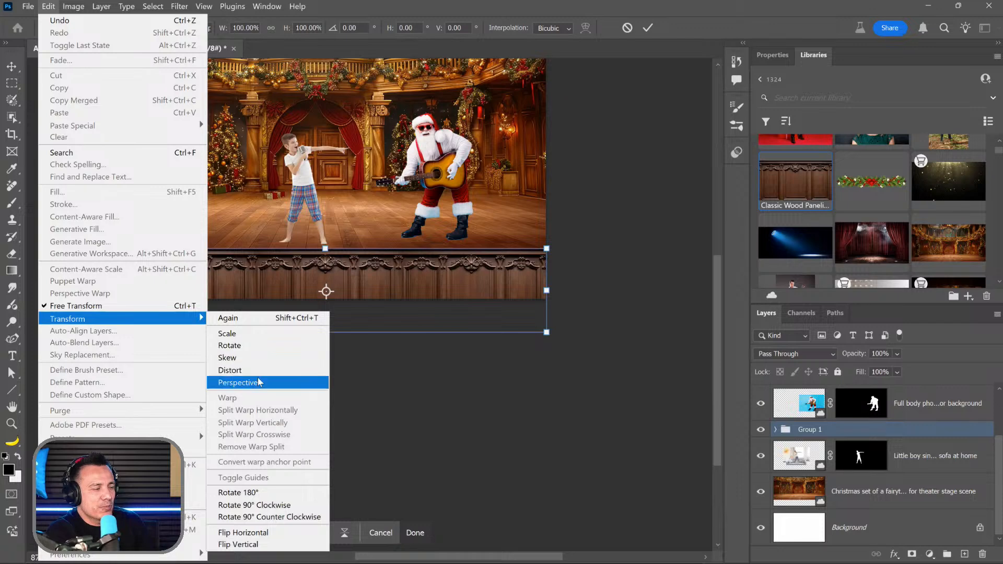
left_click(258, 383)
left_click_drag(103, 336, 116, 336)
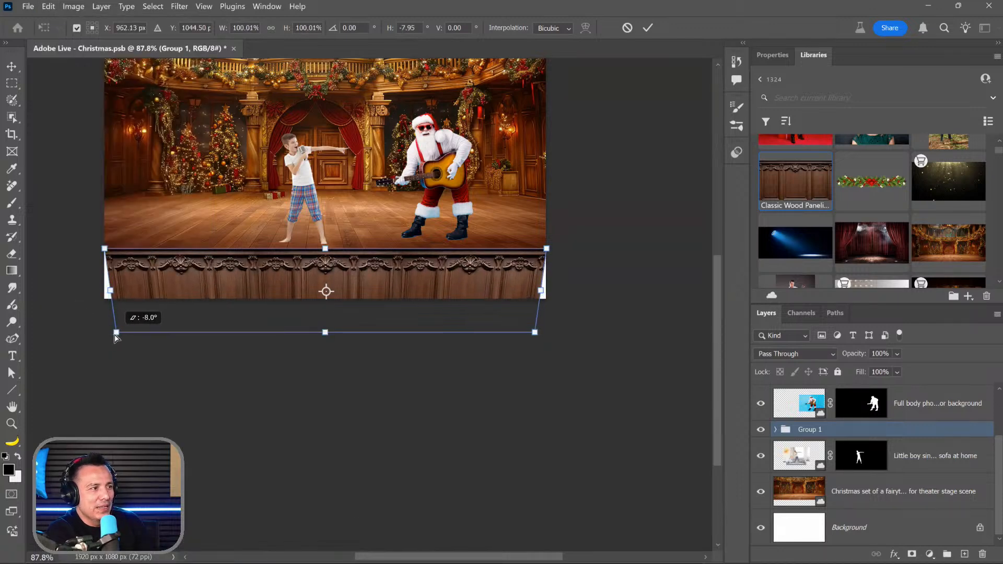
Step: Scale the tapered paneling group to about 105% so it covers the white gaps at both ends
left_click(48, 6)
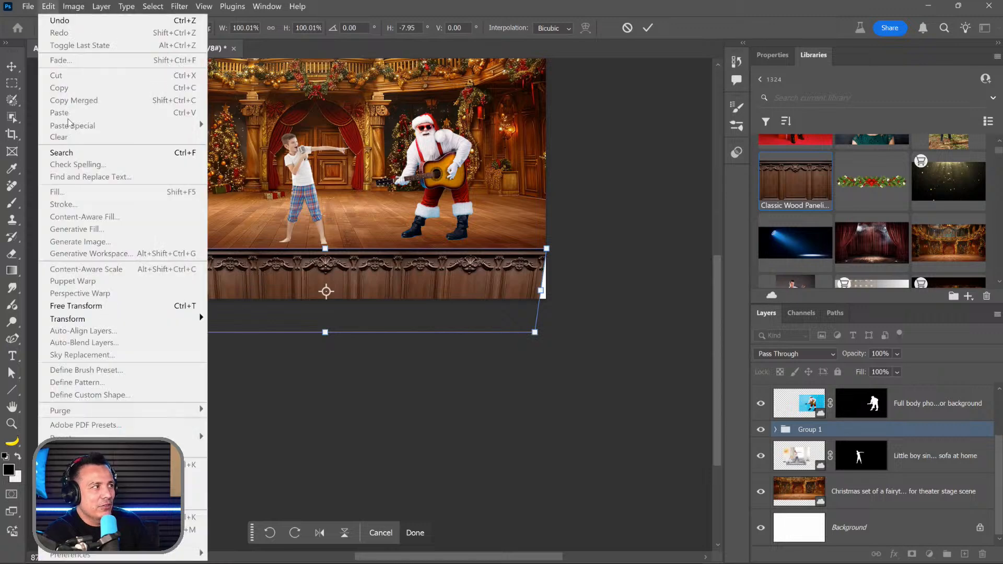
mouse_move(128, 320)
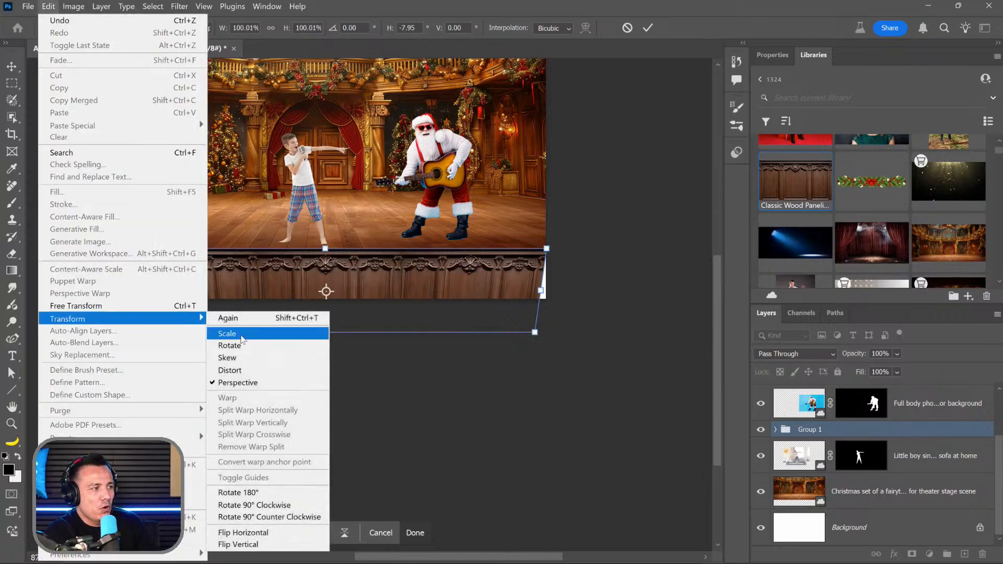
left_click(241, 337)
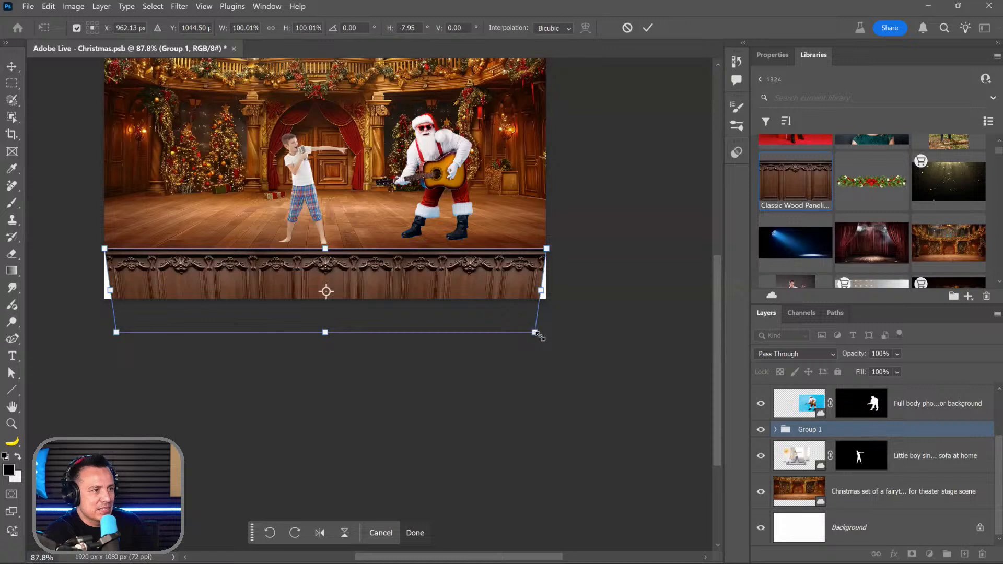
left_click_drag(538, 335, 545, 339)
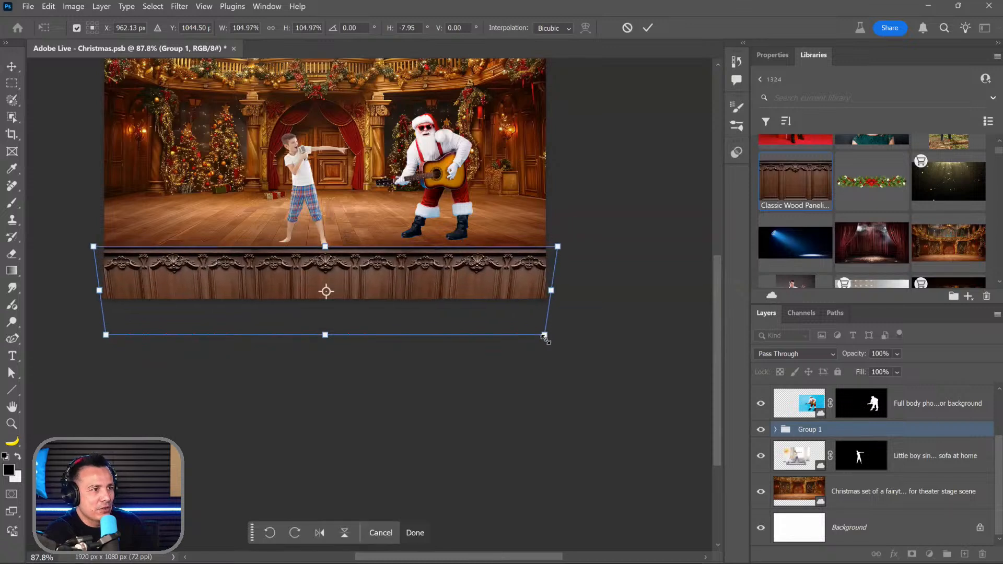
key("Return")
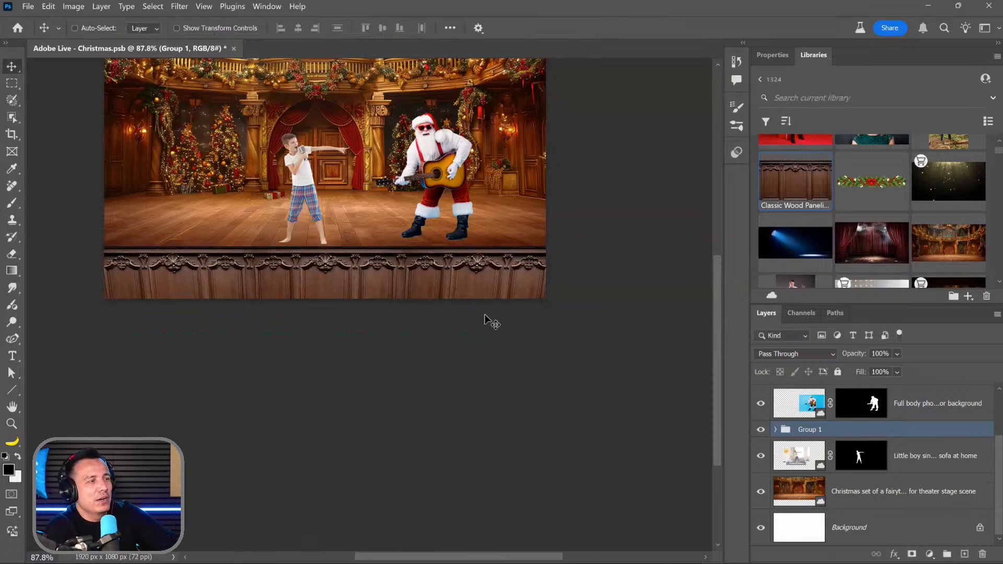
Step: Widen the paneling group's lower edge slightly with another Perspective transform, to about 101.5% width
key("ctrl+t")
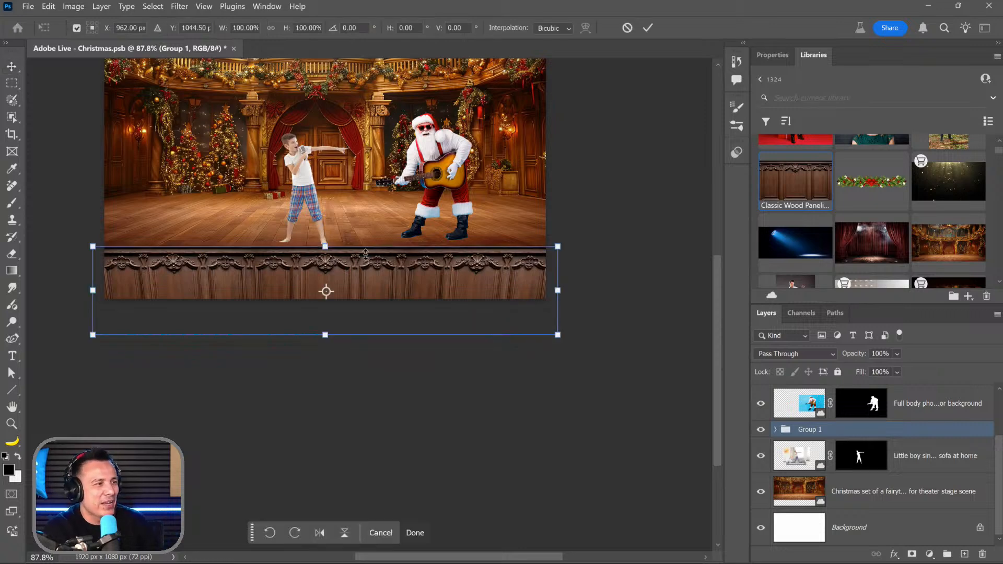
left_click(49, 6)
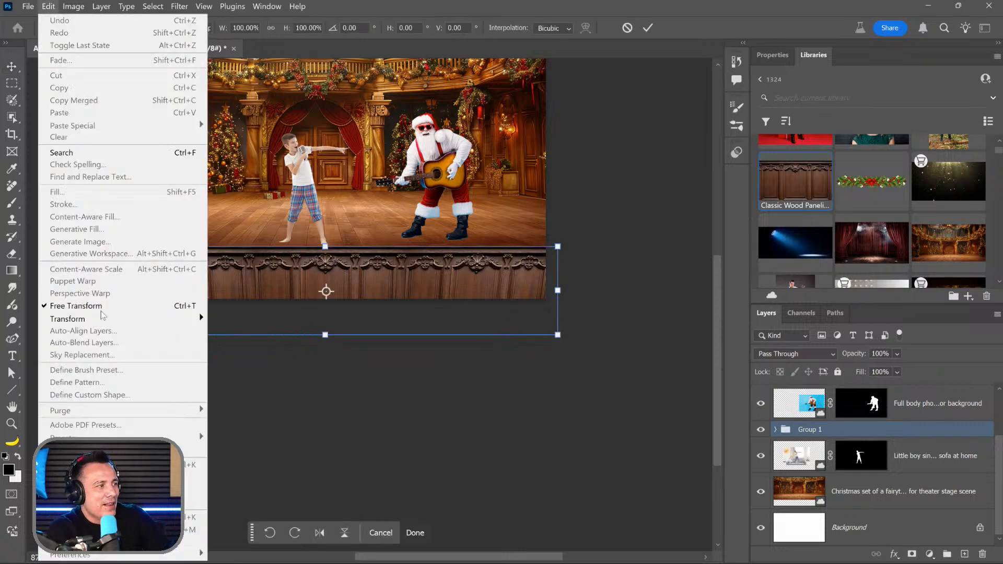
mouse_move(102, 317)
left_click(254, 383)
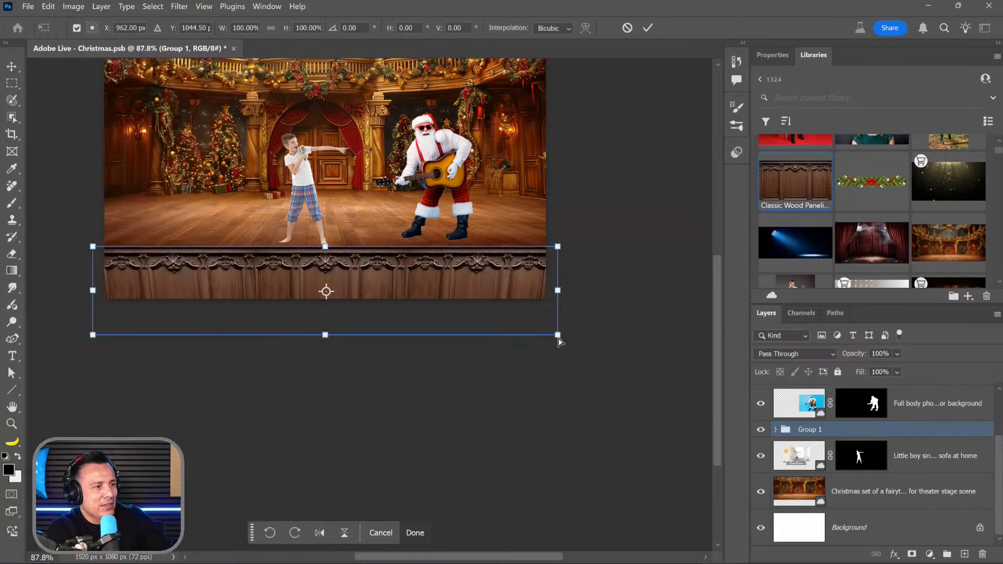
left_click_drag(559, 339, 561, 338)
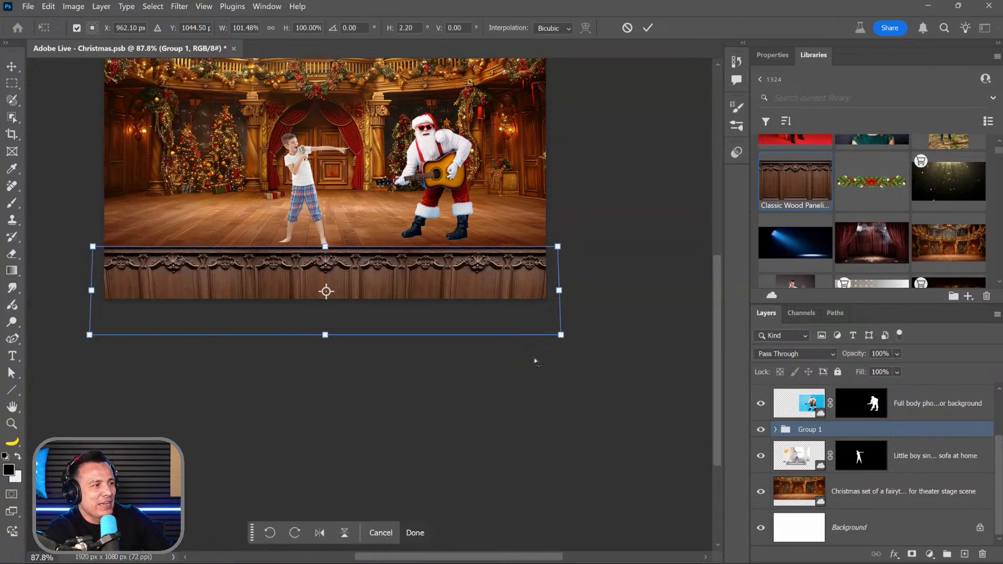
key("Return")
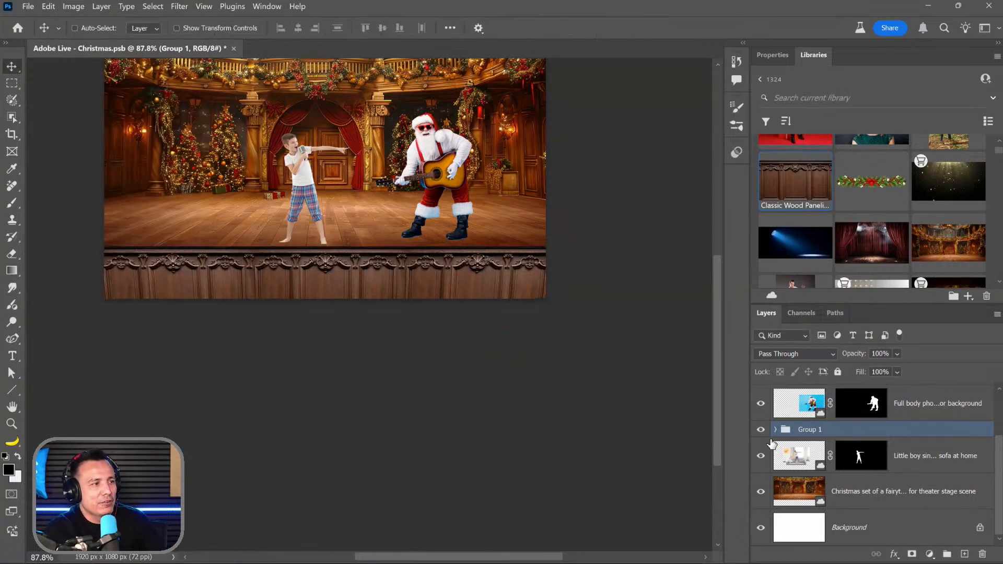
Step: Save the document and compare the composite with the paneling group hidden and shown
key("ctrl+s")
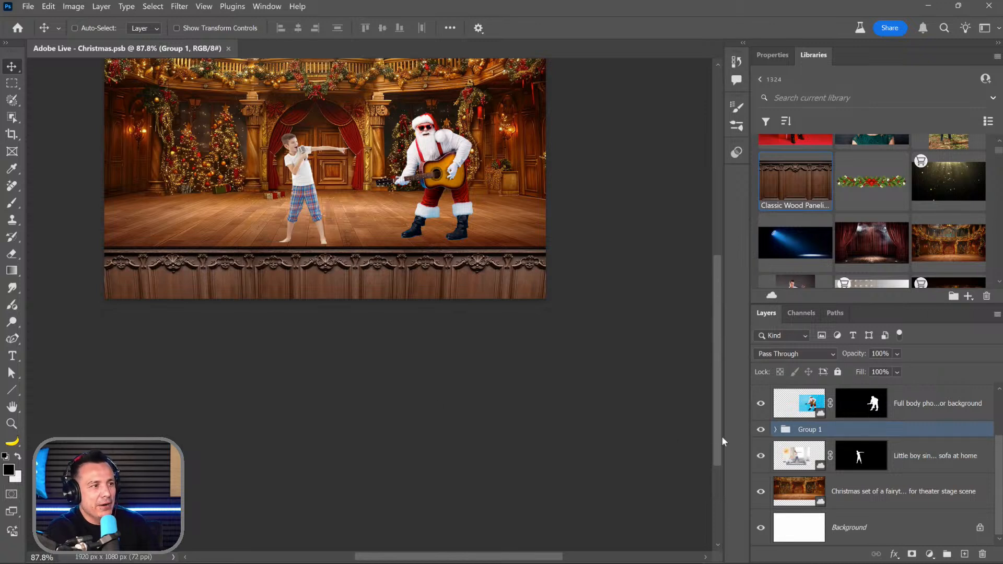
left_click(760, 432)
left_click(761, 432)
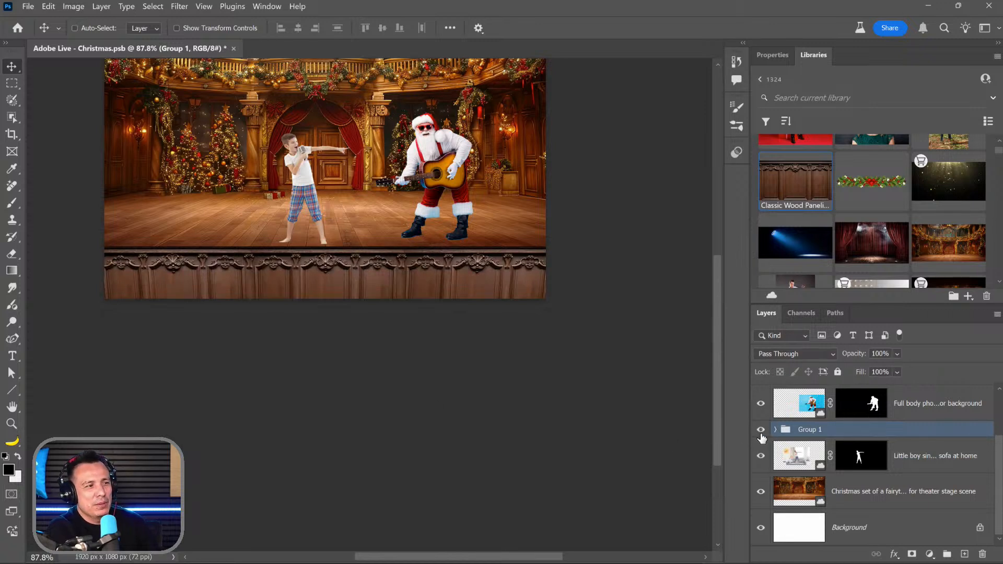
left_click(761, 432)
left_click(760, 433)
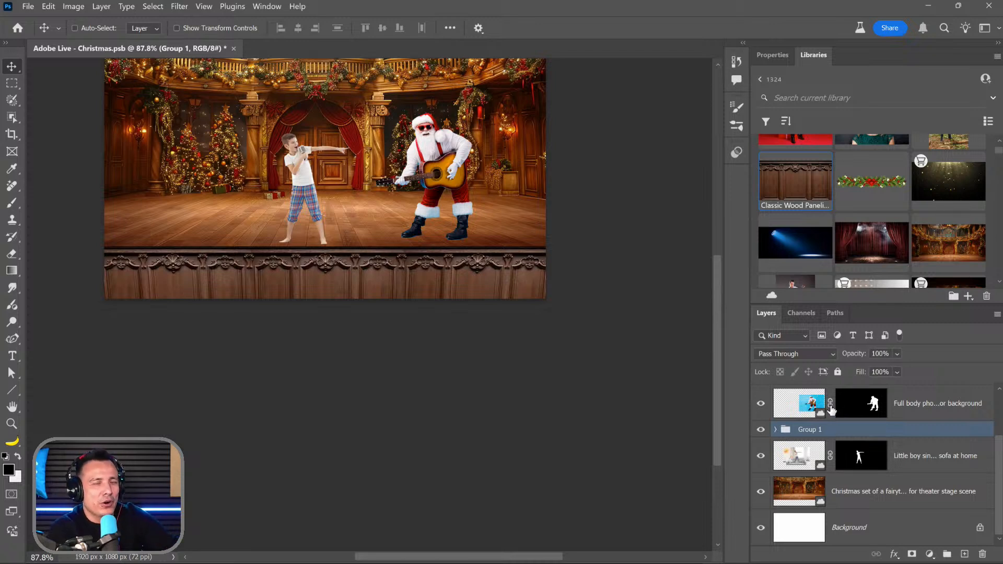
Step: Open the paneling group's layer style settings and reset the effects to the default list
double_click(851, 430)
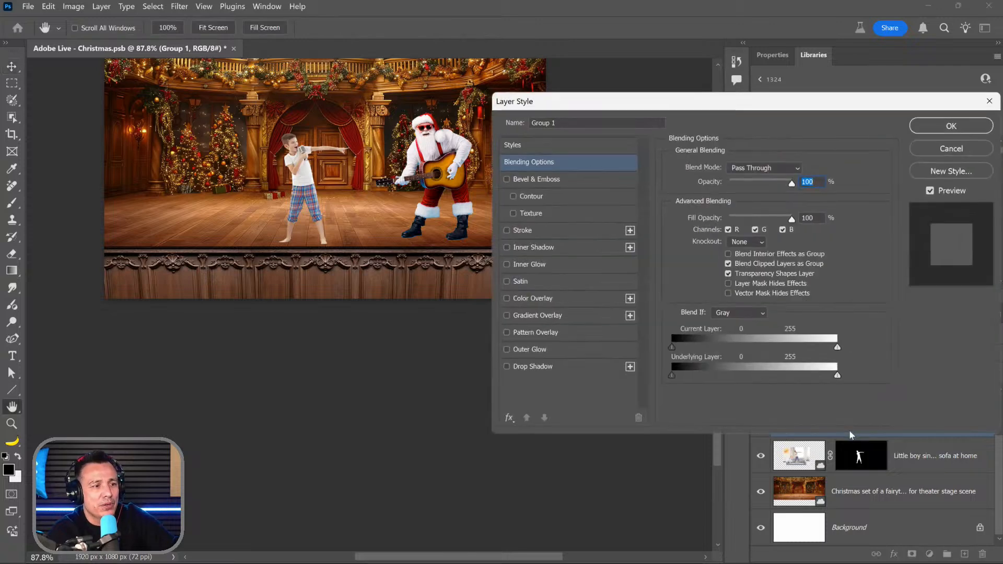
left_click_drag(737, 103, 718, 54)
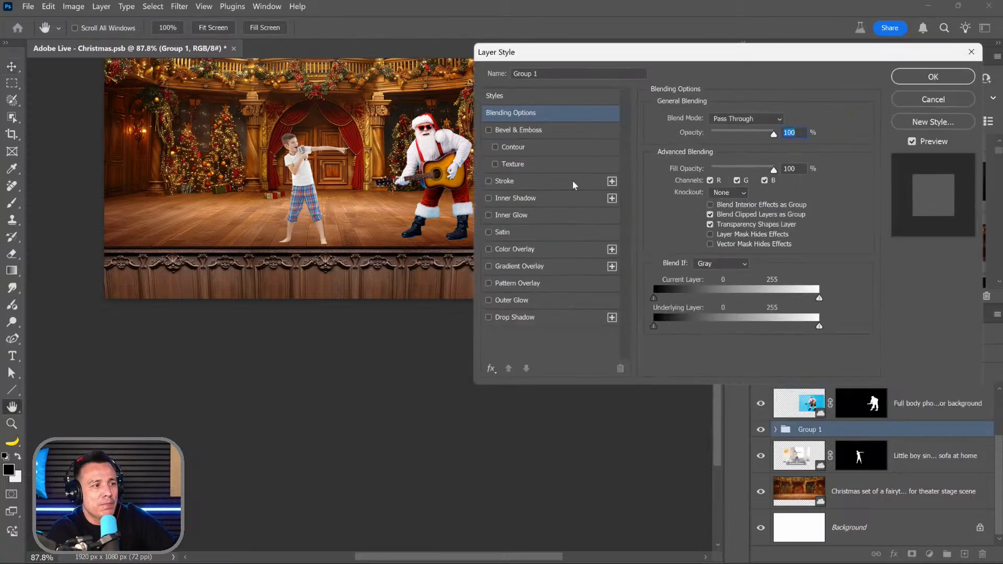
left_click(492, 368)
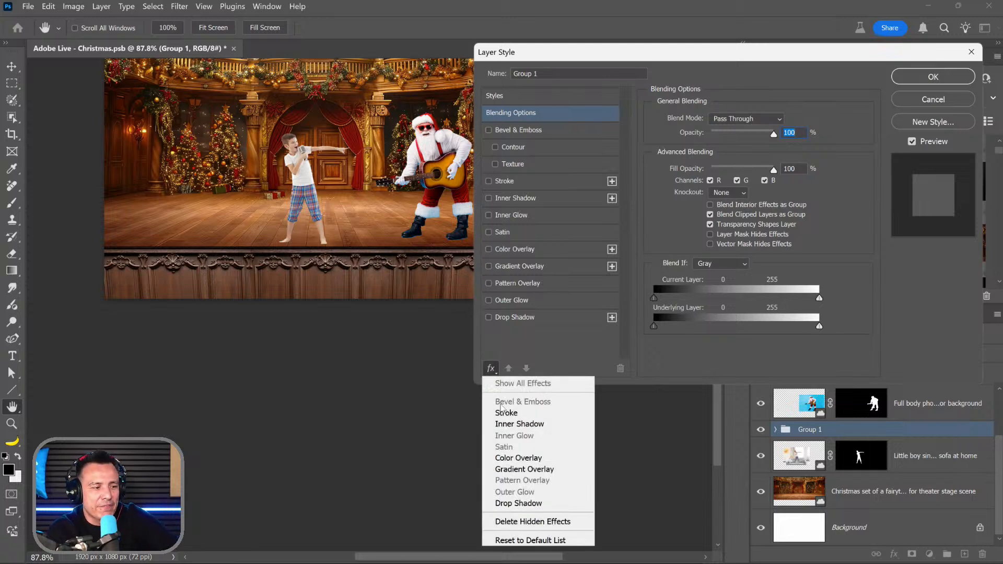
left_click(530, 540)
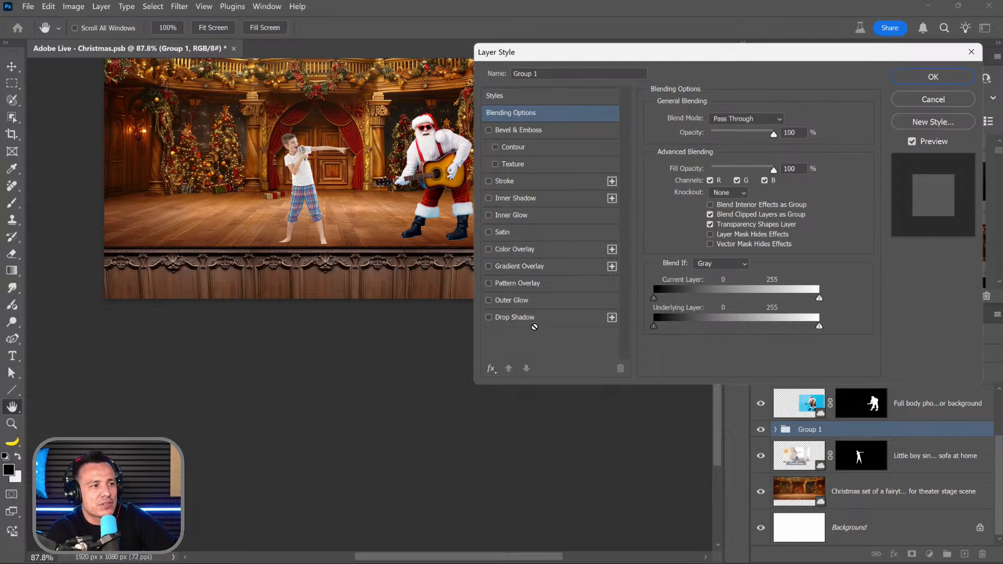
Step: Add a Gradient Overlay to the paneling group using the black-to-transparent gradient from the Basics presets
left_click(533, 265)
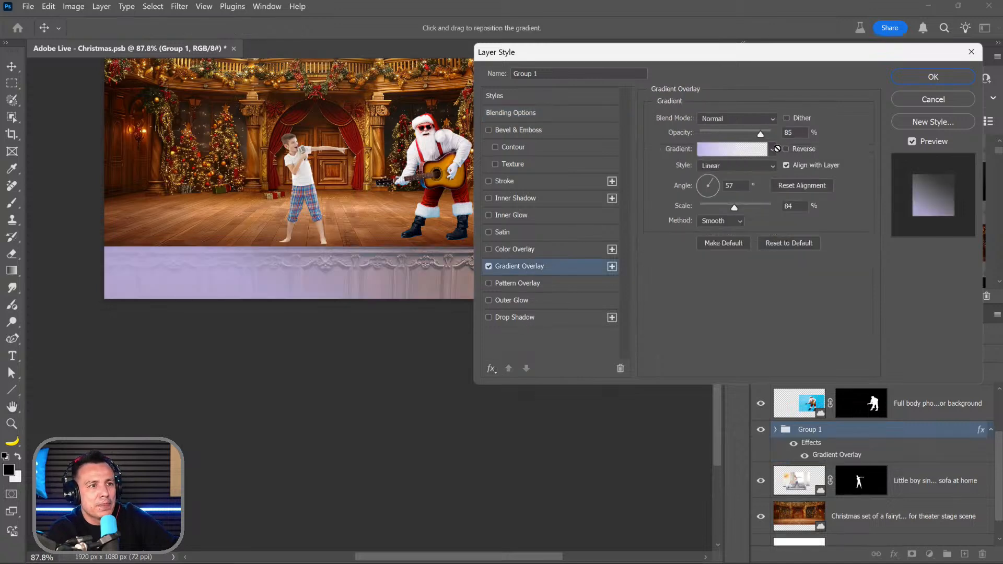
left_click(773, 150)
left_click(665, 175)
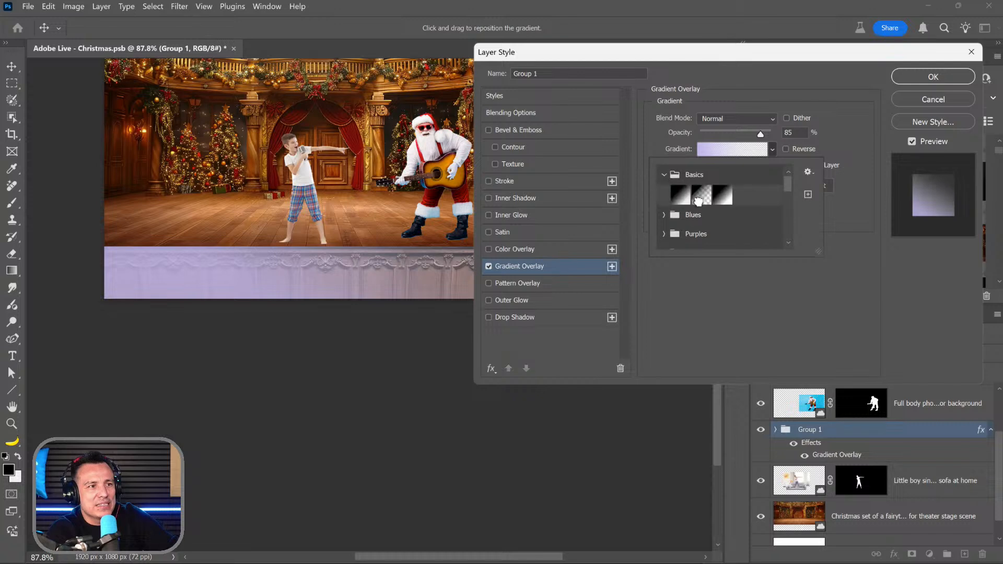
left_click(699, 197)
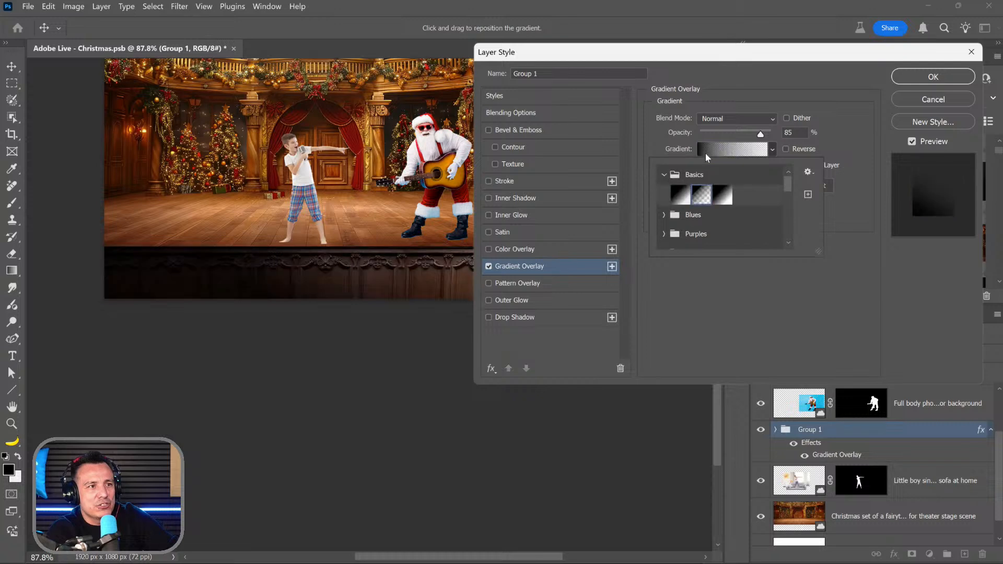
Step: Try different angles for the gradient overlay and set the angle to 90°
left_click(871, 180)
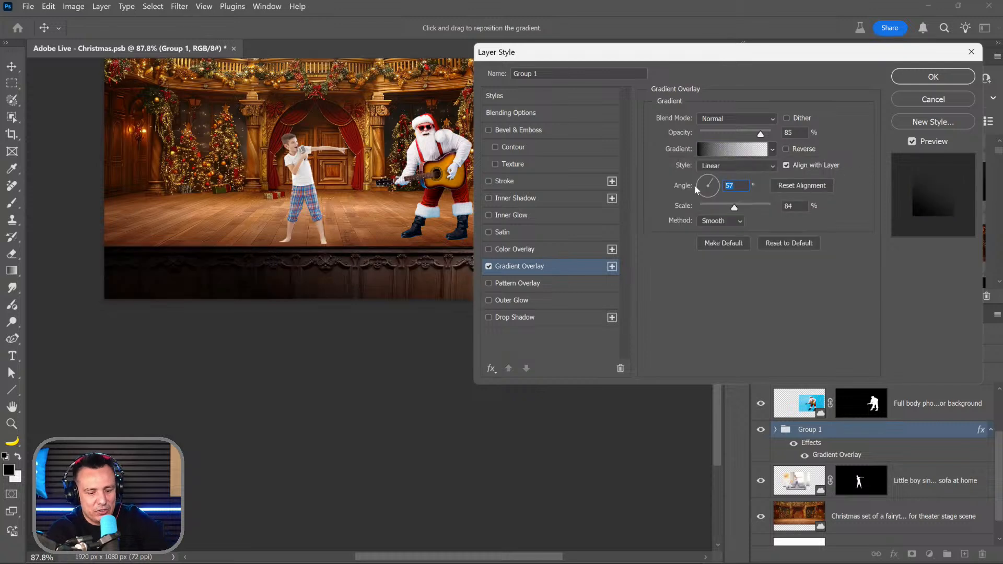
type("90")
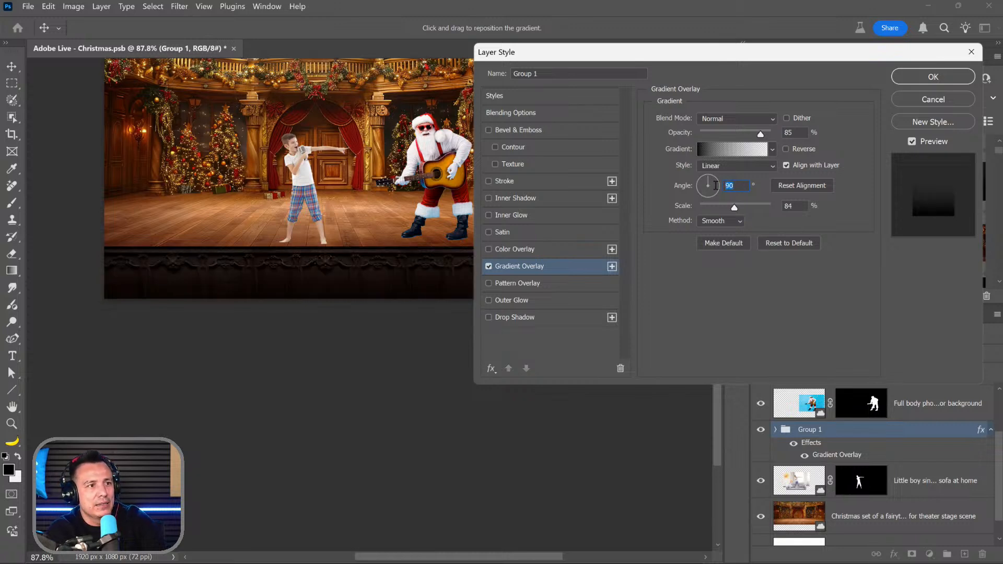
type("45")
left_click(718, 184)
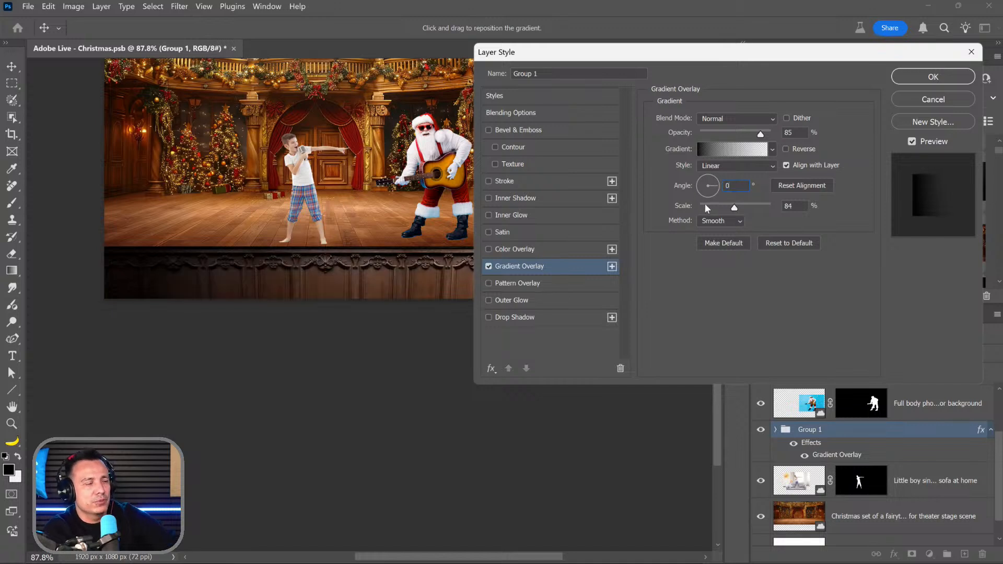
left_click_drag(733, 187, 666, 183)
type("90")
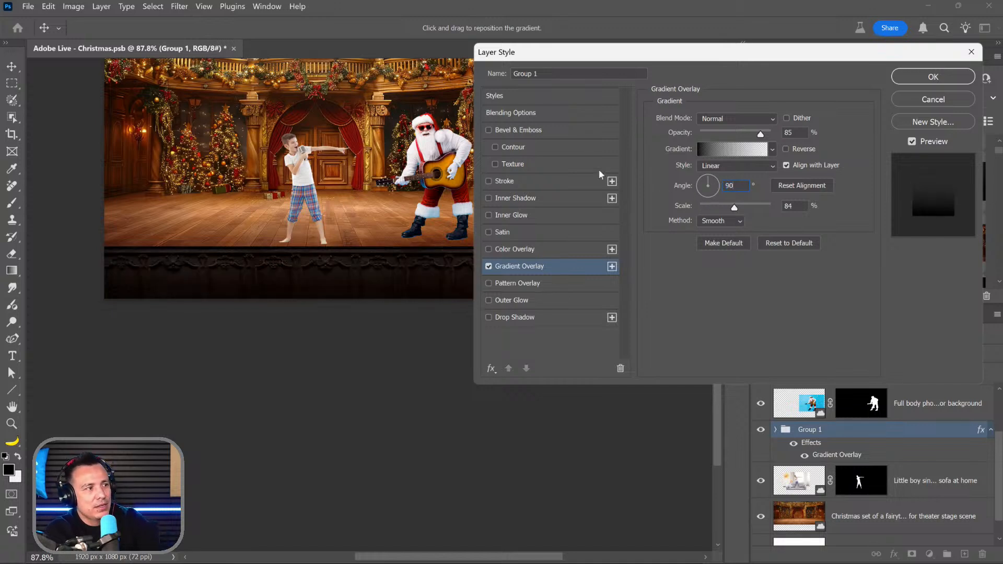
Step: Shift the gradient down so it darkens the paneling's lower part, and set its scale to 39%
mouse_move(364, 335)
left_mouse_down()
mouse_move(389, 235)
mouse_move(388, 267)
left_mouse_up()
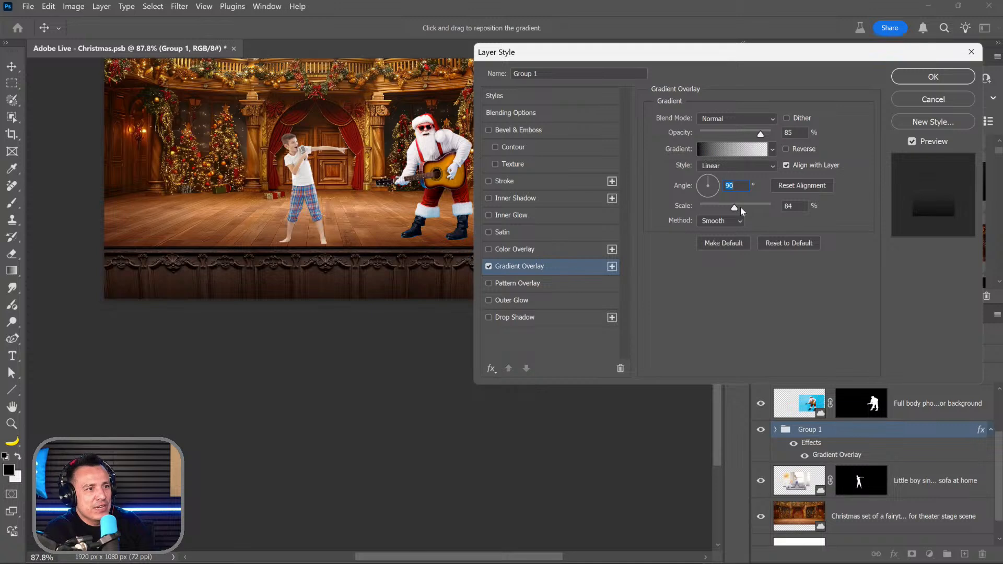
mouse_move(727, 209)
left_mouse_down()
mouse_move(690, 207)
mouse_move(711, 207)
left_mouse_up()
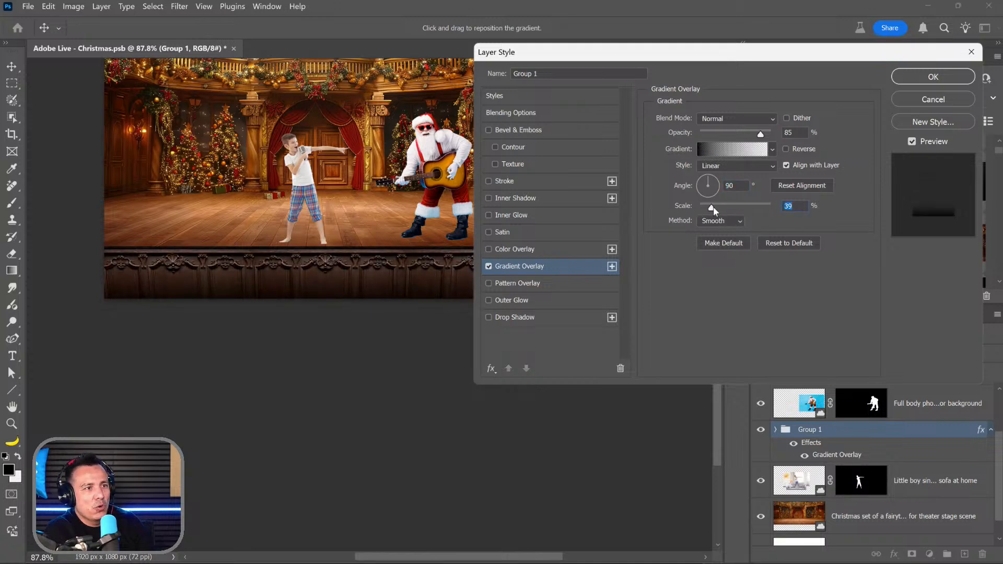
Step: Set the gradient overlay's blend mode to Multiply and recolor the gradient's starting color stop to a very dark red-brown
left_click(715, 117)
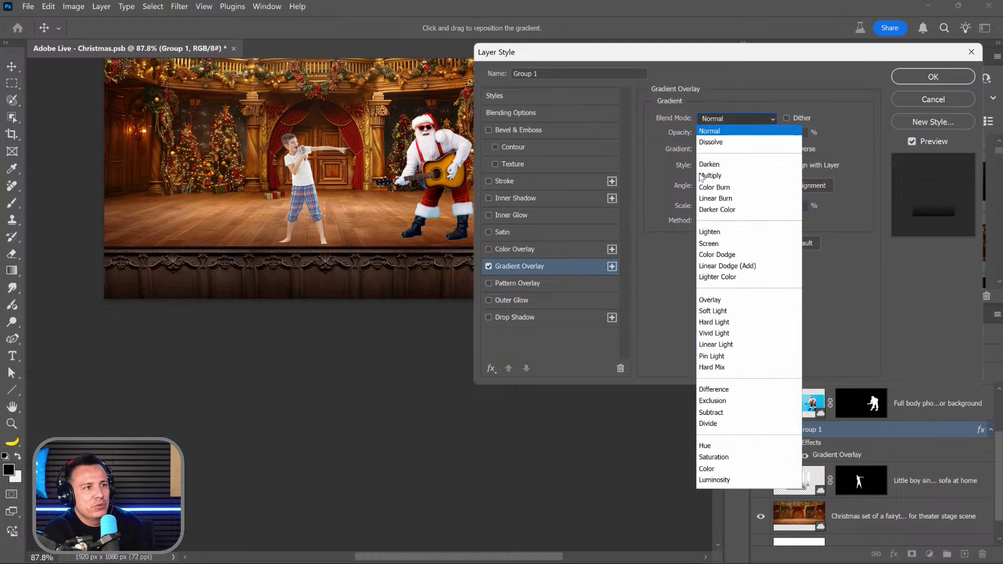
left_click(709, 176)
left_click(709, 149)
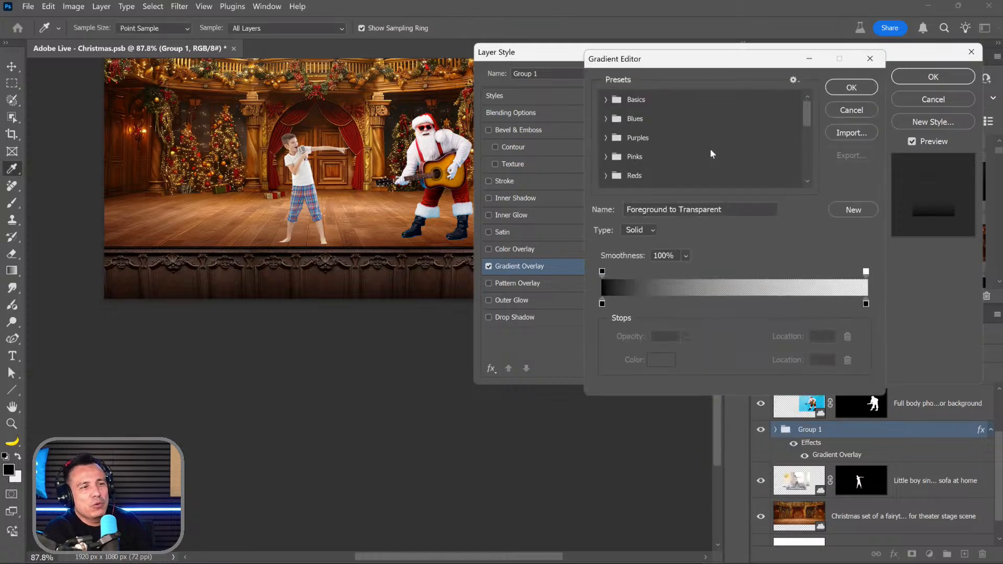
double_click(602, 304)
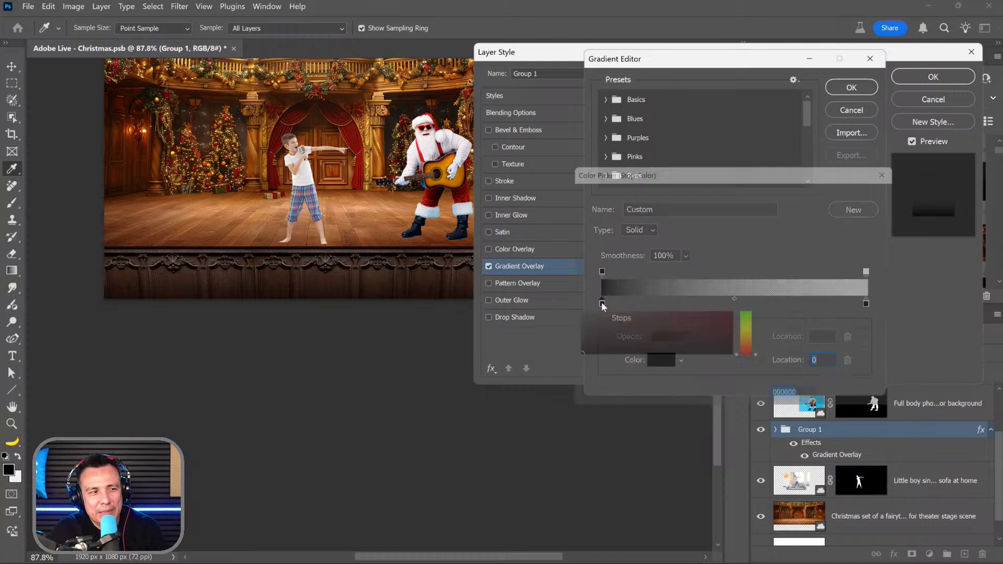
left_click(432, 252)
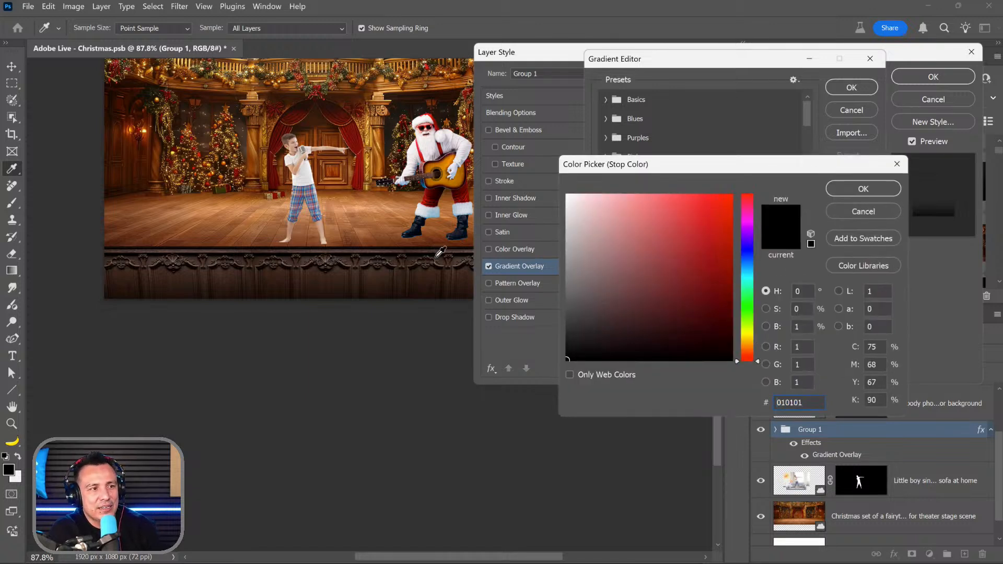
left_click(747, 357)
left_click(728, 345)
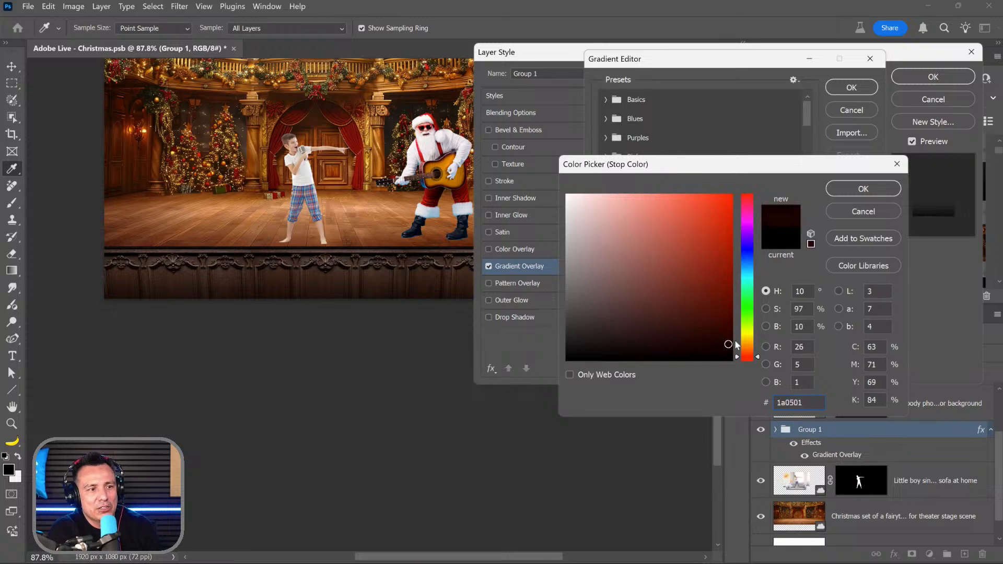
left_click(732, 342)
left_click(863, 188)
Step: Recolor the gradient's end color stop to dark brown 120600, fine-tune the overlay's opacity, and apply the layer style
double_click(867, 306)
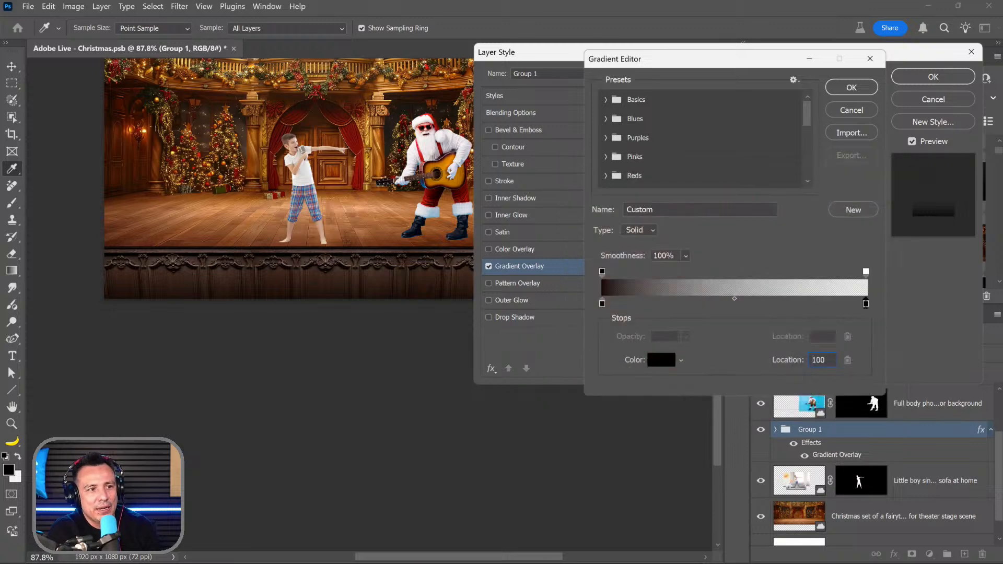
left_click(750, 352)
left_click(731, 350)
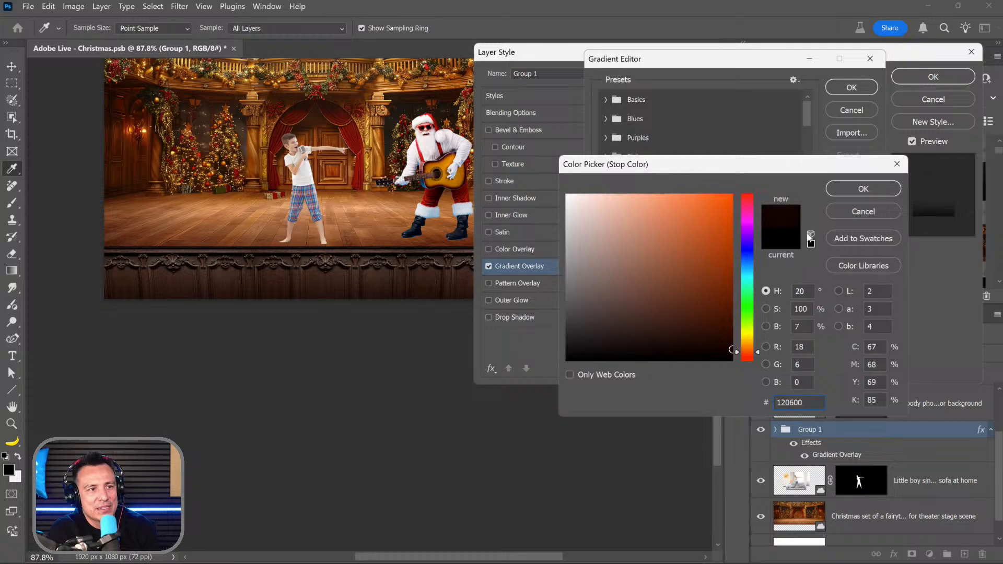
left_click(845, 188)
left_click(849, 90)
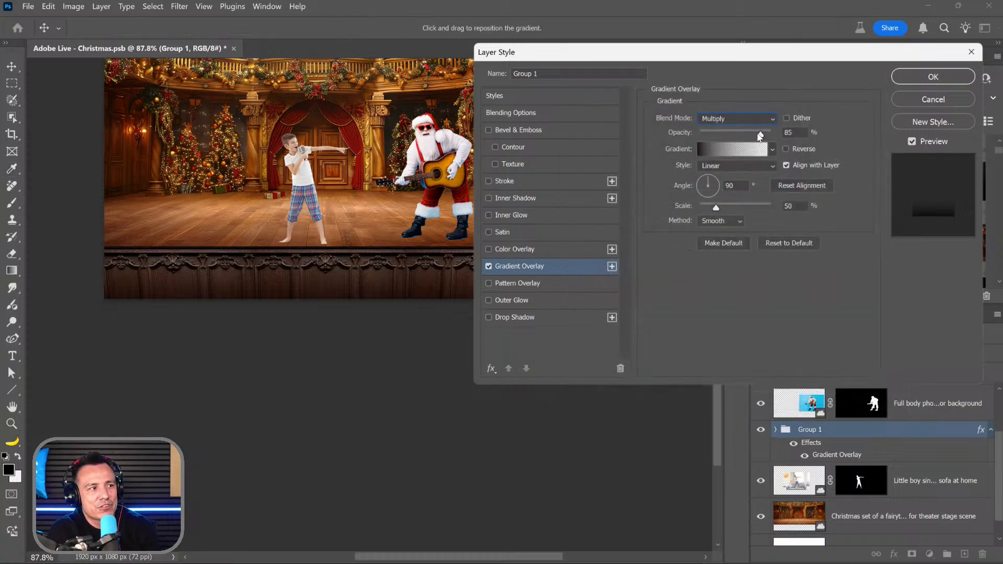
left_click_drag(760, 136, 762, 134)
key("Return")
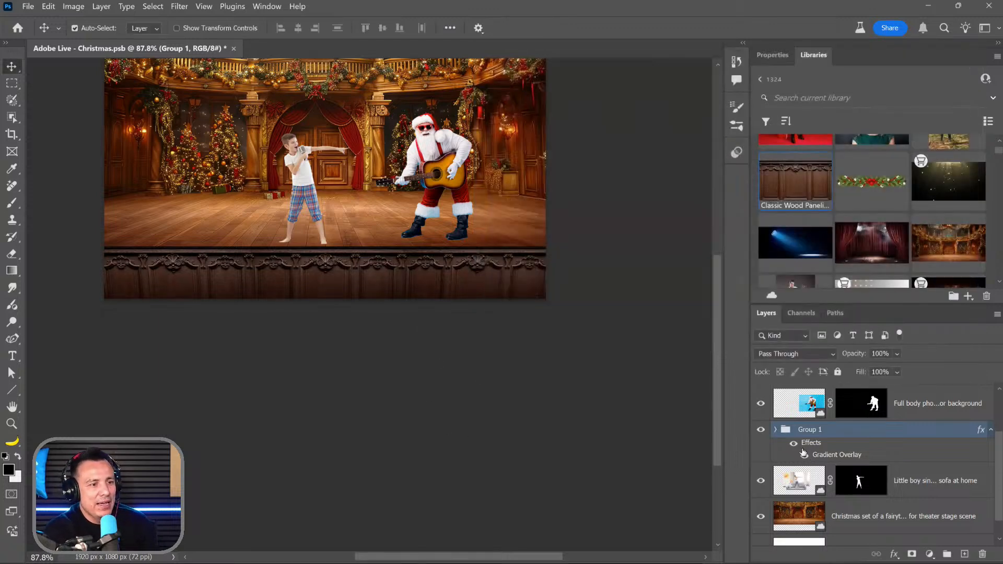
Step: Compare the paneling with the group's effects off and on, and examine the shading on the stage front up close
left_click(794, 444)
left_click(795, 444)
left_click(795, 445)
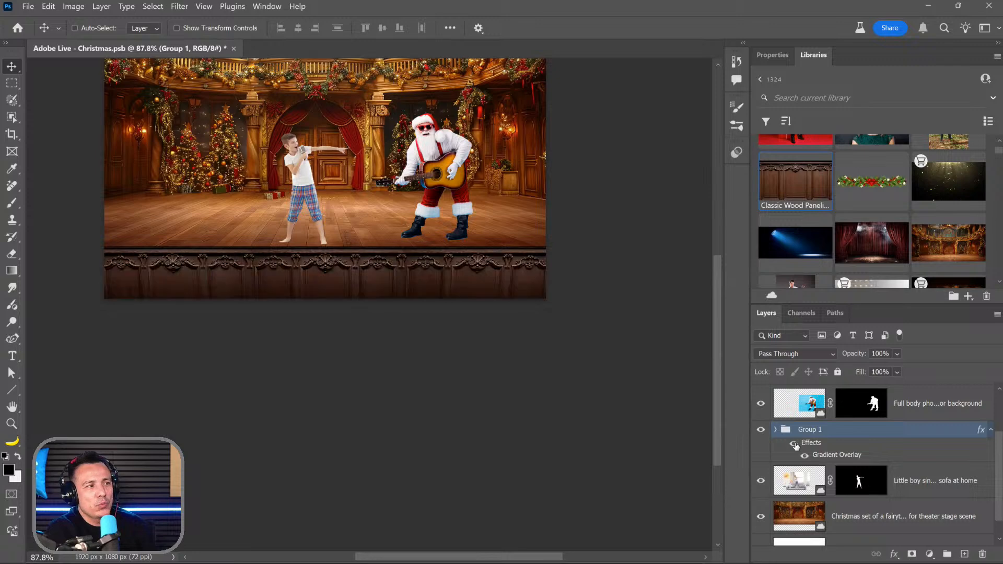
left_click_drag(236, 253, 521, 177)
scroll(489, 256, "down", 6)
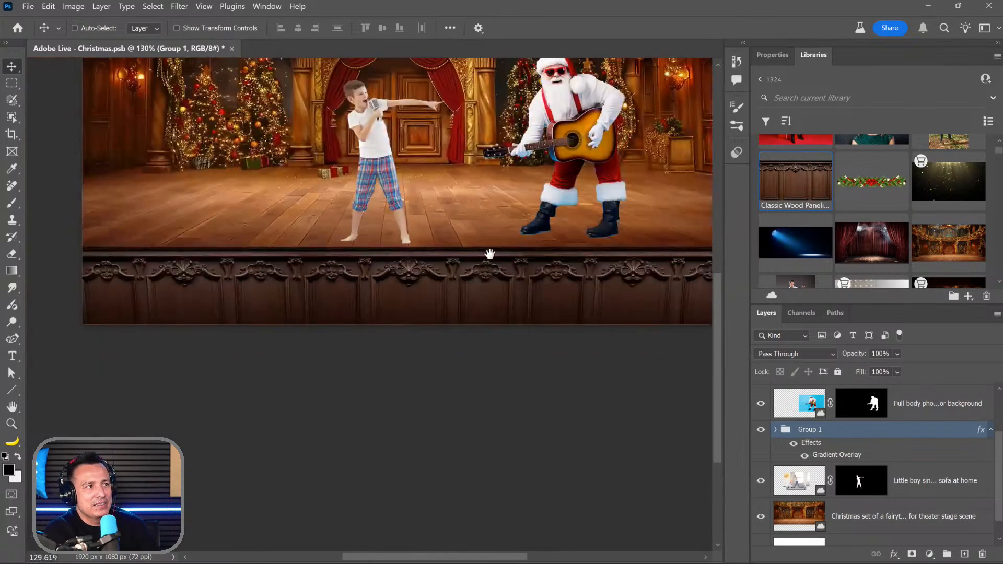
scroll(489, 256, "up", 3)
left_click_drag(492, 263, 489, 276)
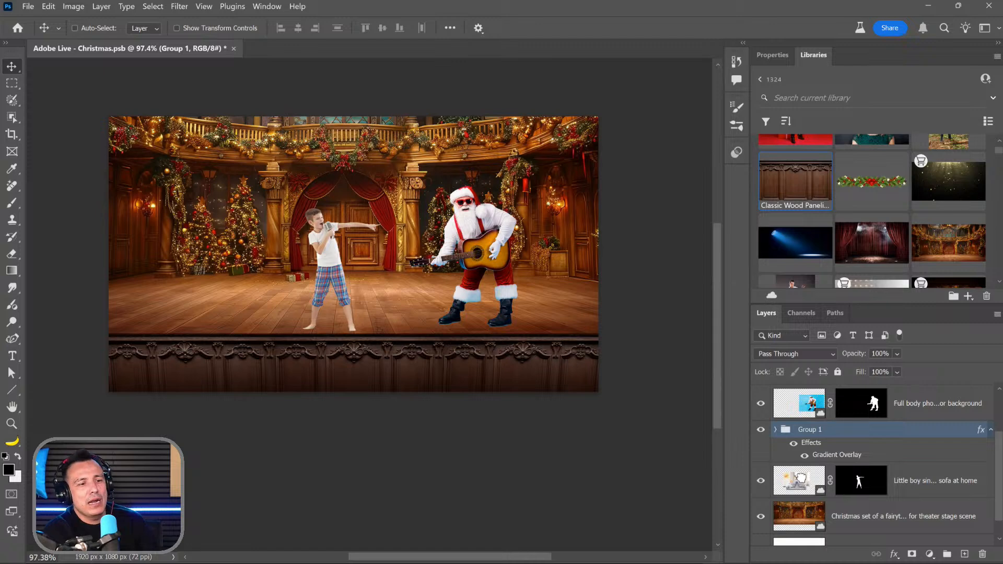
Step: Move the boy layer above the paneling group, and scale the paneling group and stage background together to about 107%
left_click_drag(802, 478, 796, 455)
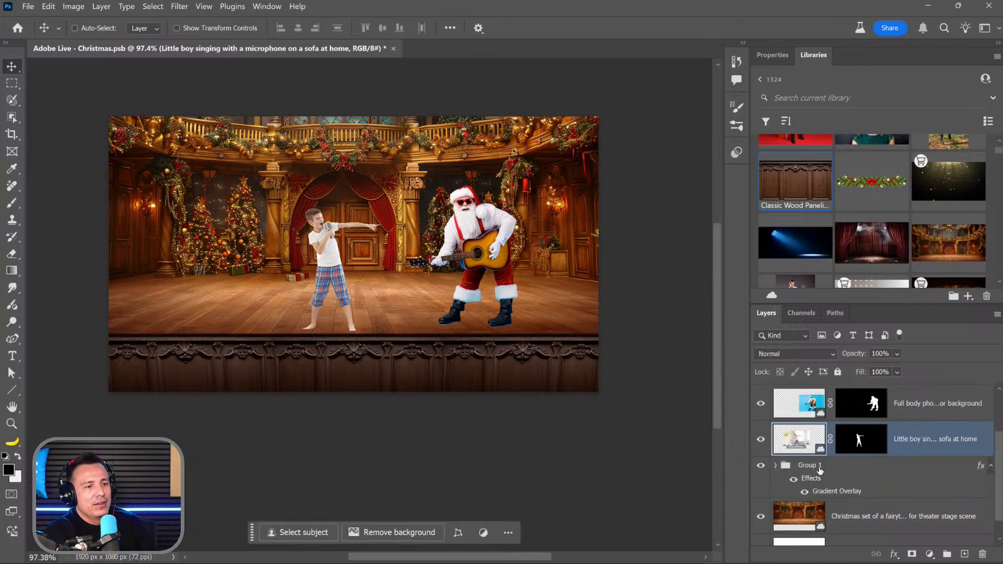
left_click(812, 493)
left_click(804, 512, "shift")
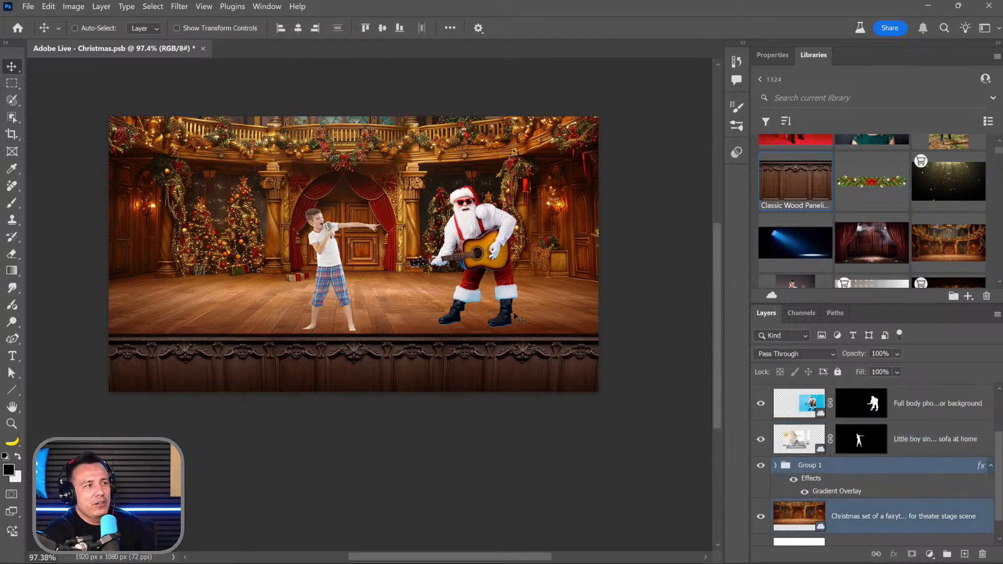
key("ctrl+t")
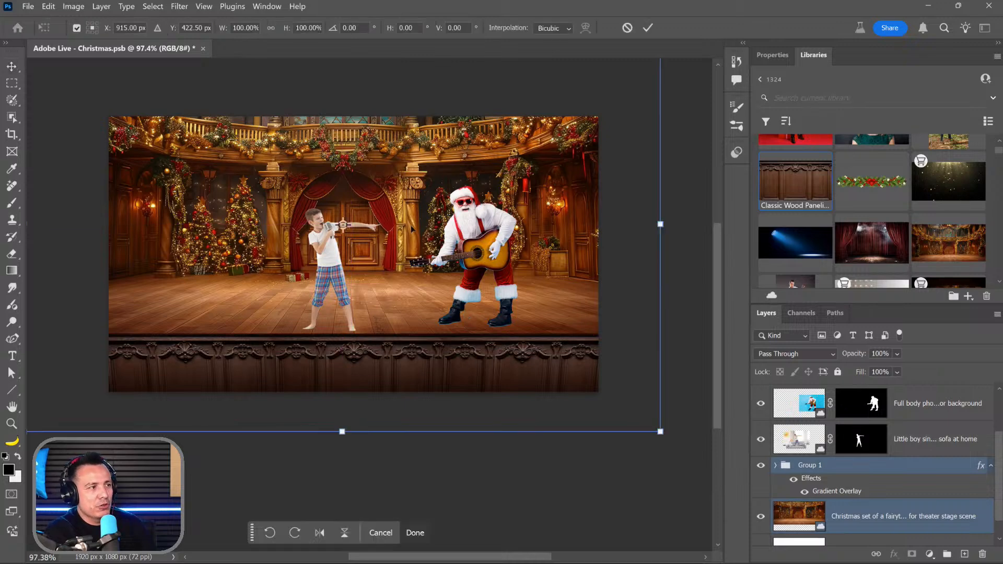
left_click_drag(661, 432, 683, 448)
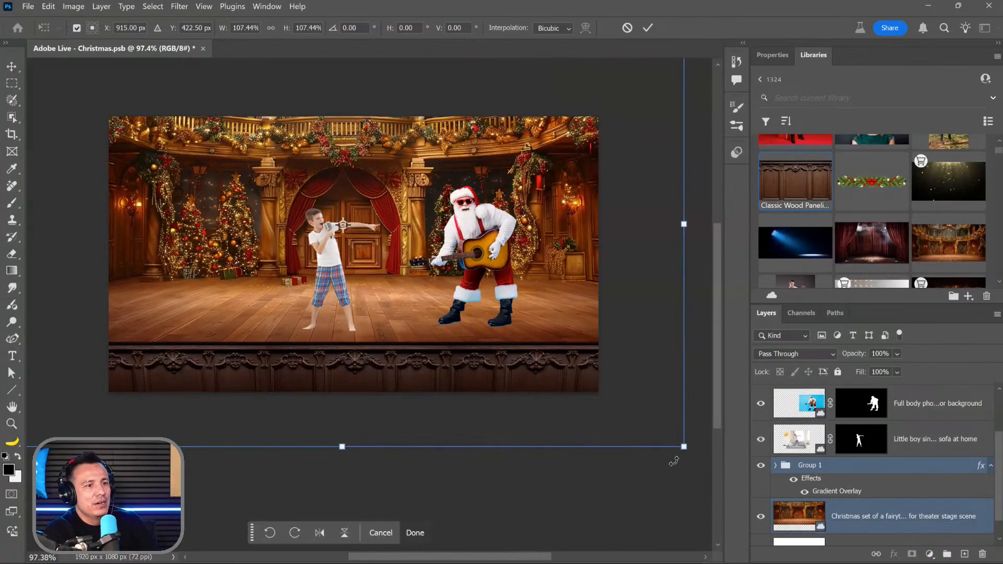
Step: Transform the Santa and boy layers together, placing the reference point between the two figures and scaling them to about 105%
left_click(801, 415)
left_click(794, 438, "shift")
key("ctrl+t")
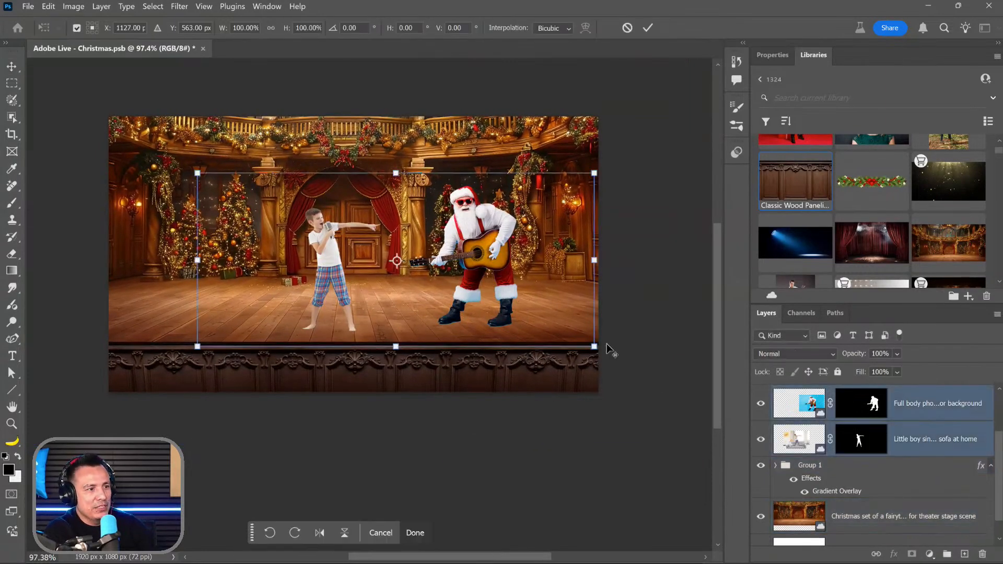
left_click_drag(396, 261, 386, 233)
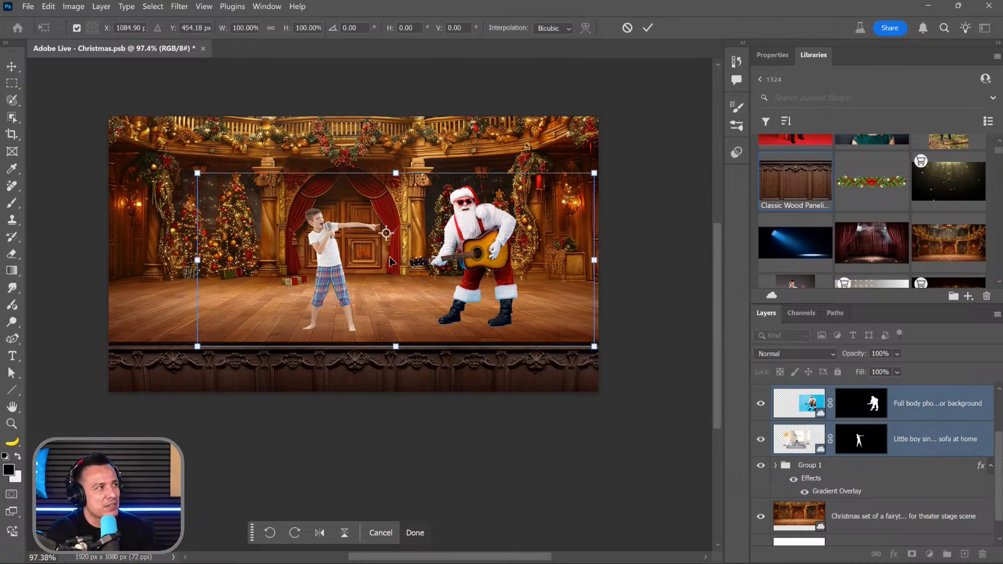
left_click(76, 28)
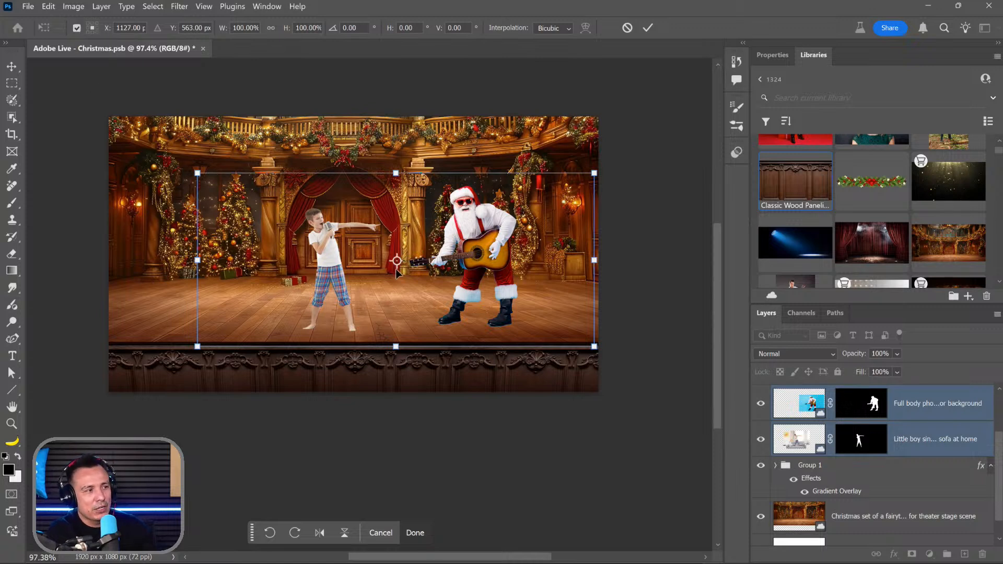
left_click_drag(397, 262, 379, 238)
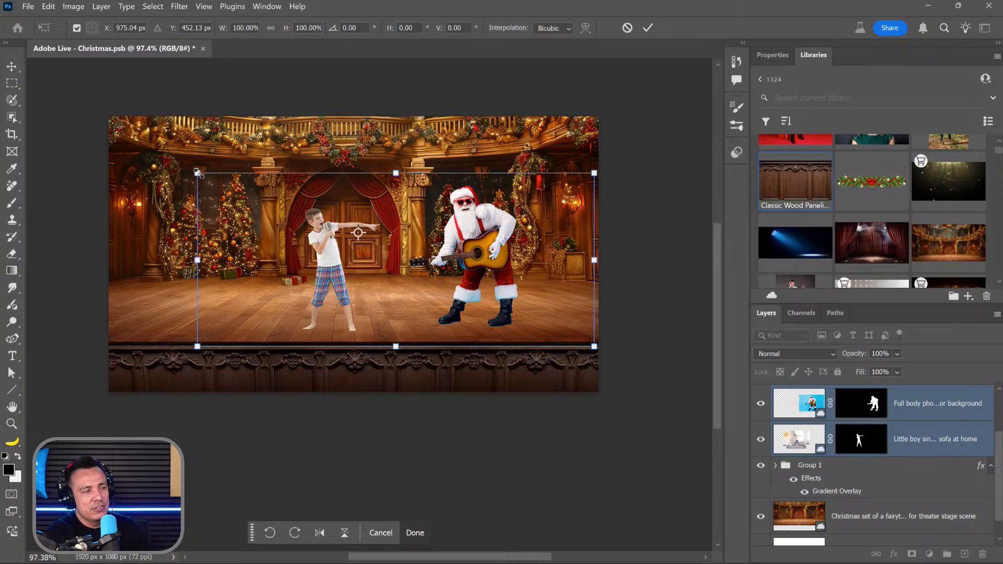
left_click_drag(197, 172, 205, 152)
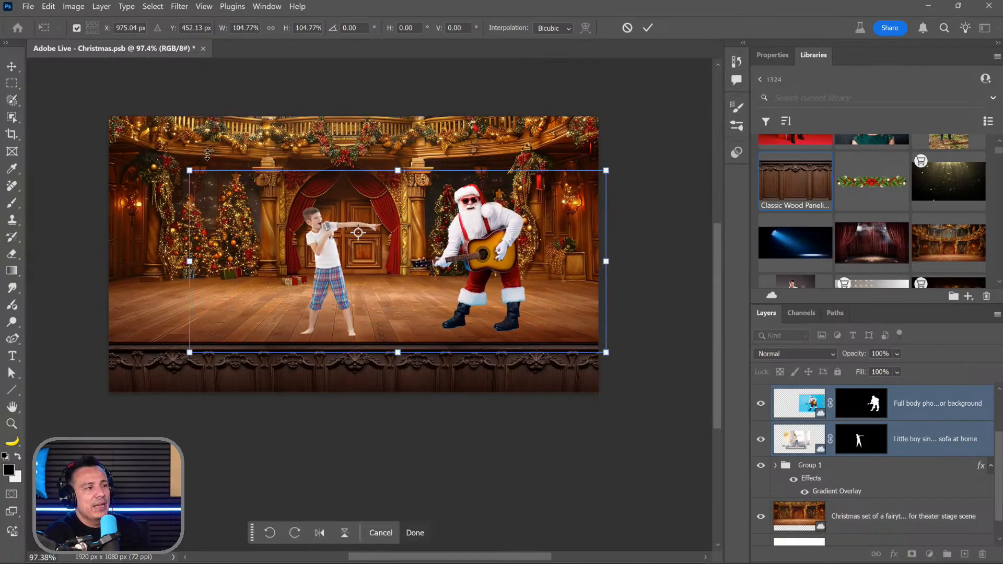
Step: Scale only the Santa layer up to about 103% from a bottom-center reference point
left_click(795, 444)
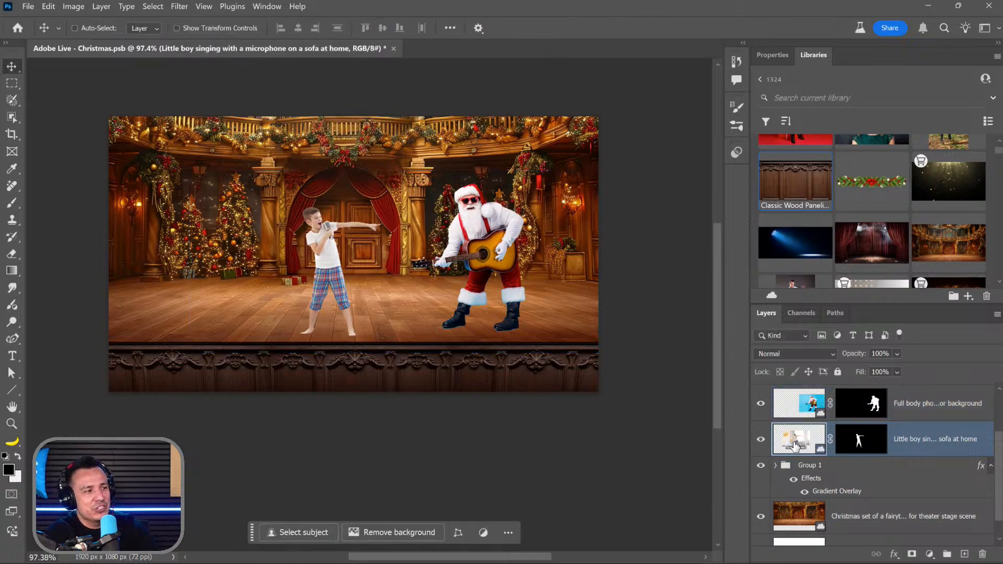
left_click(803, 413)
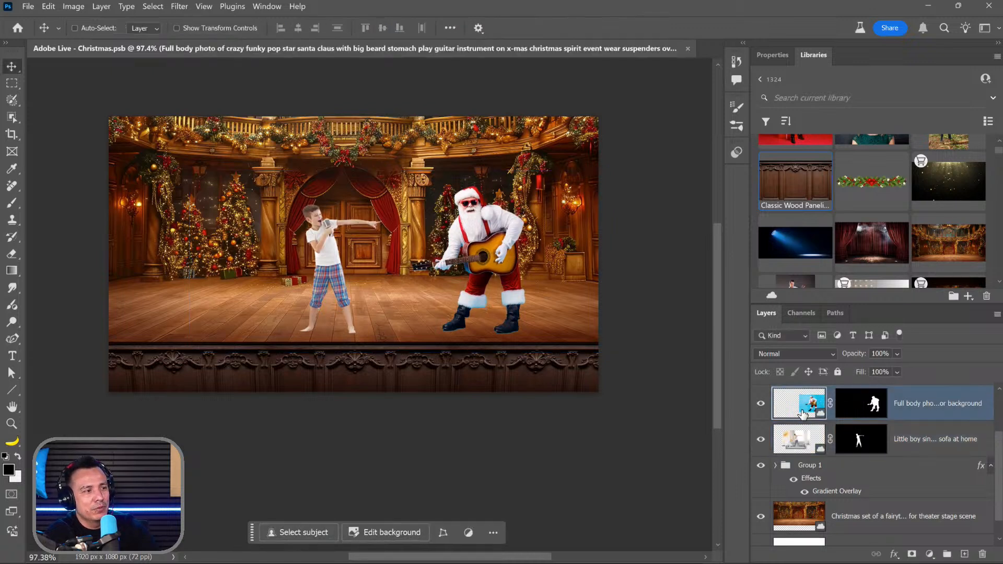
key("ctrl+t")
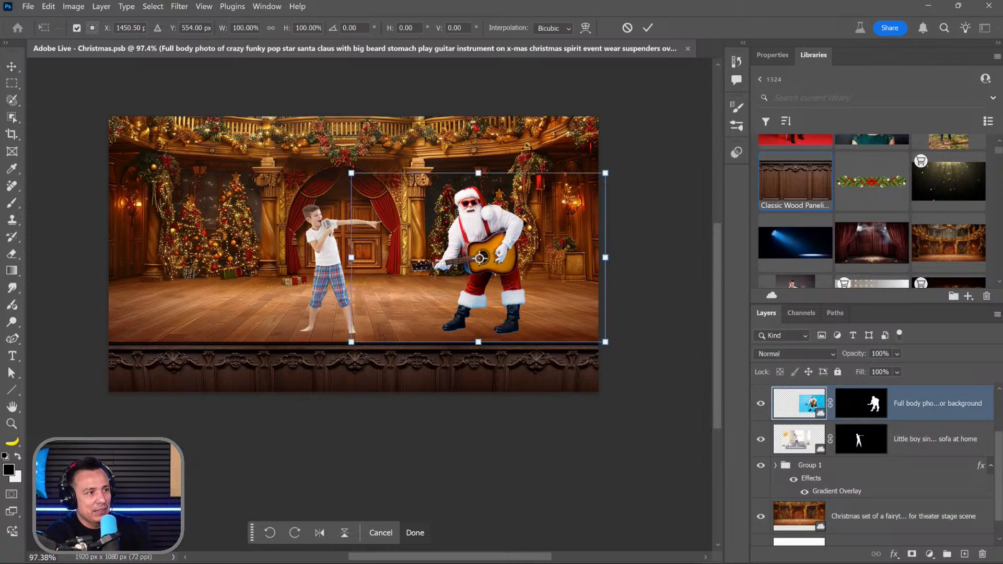
left_click(92, 32)
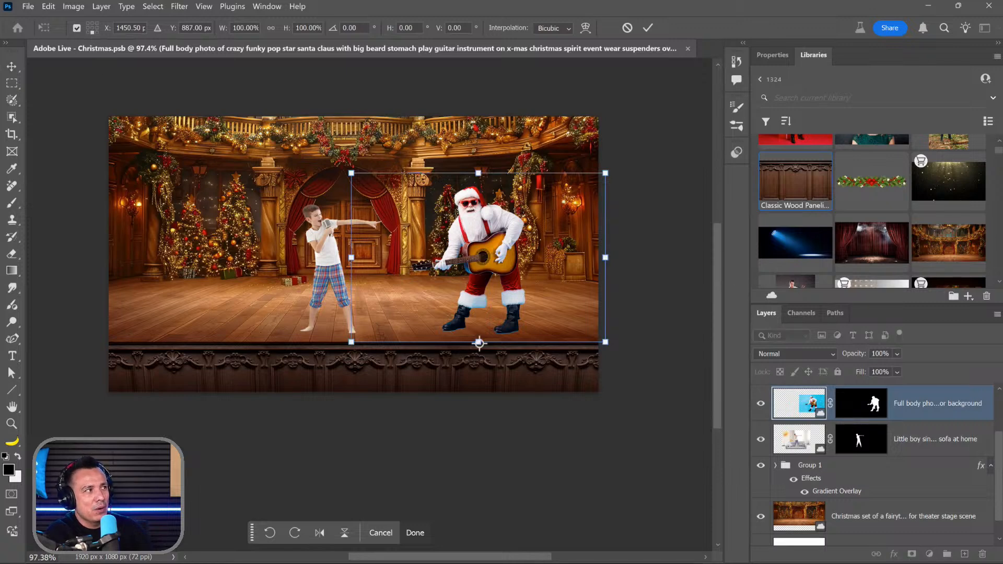
left_click_drag(605, 172, 609, 166)
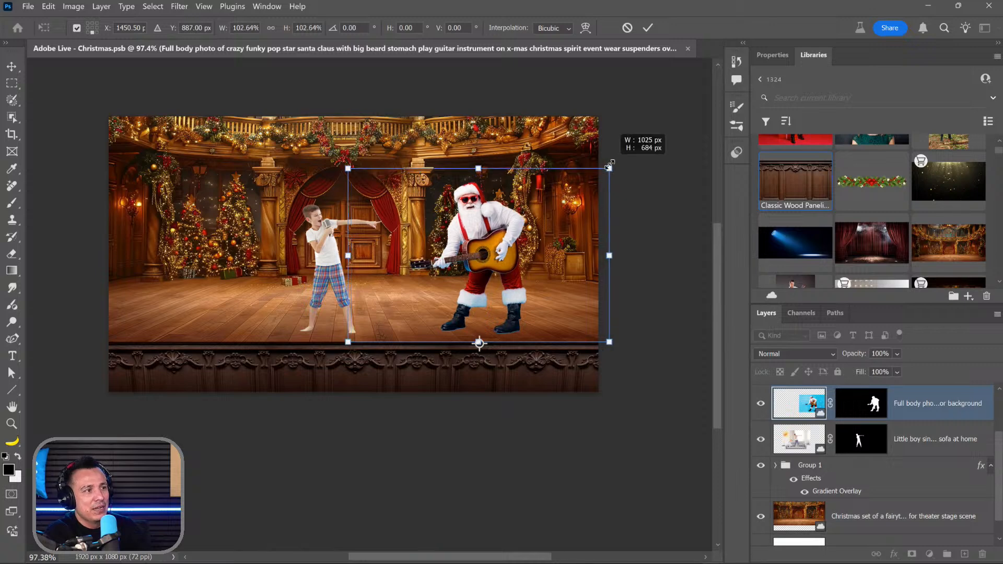
key("Return")
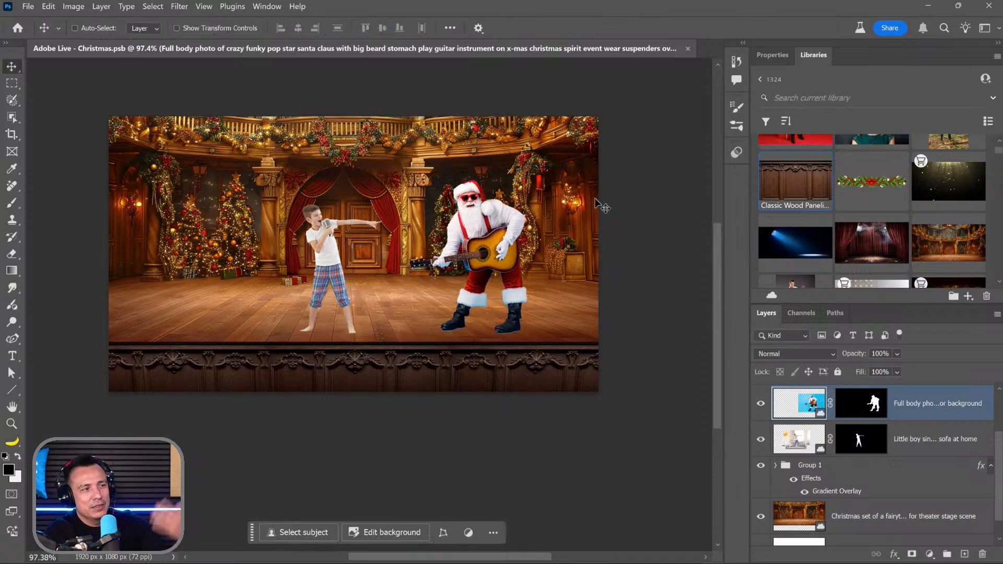
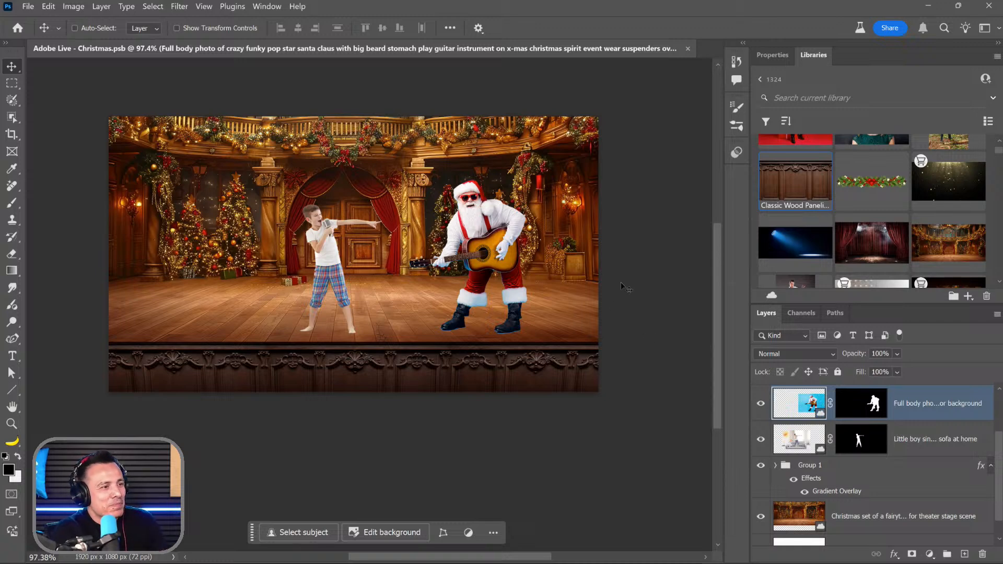
Step: Look through the library graphics and open the Generative Workspace
left_click_drag(623, 287, 597, 311)
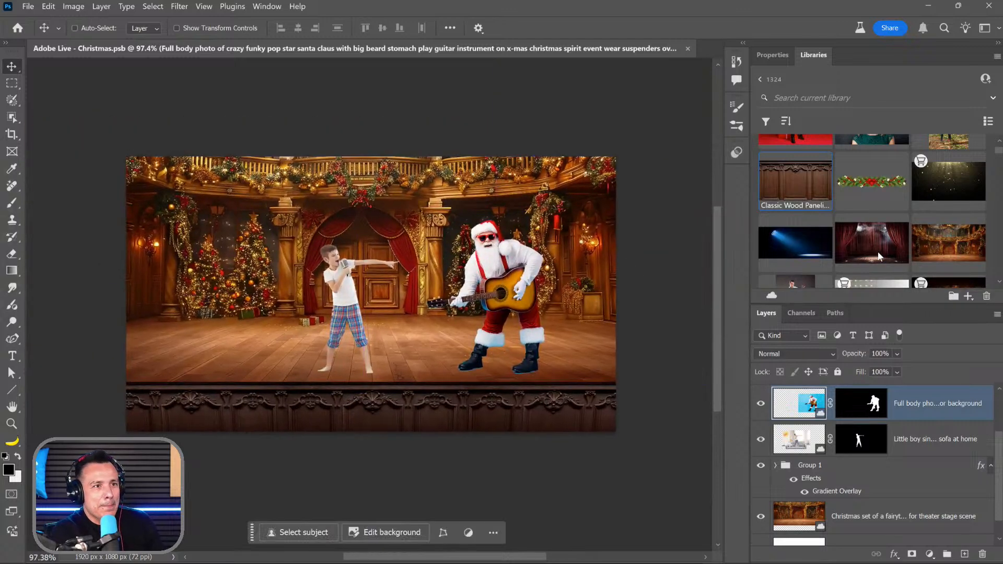
scroll(877, 252, "up", 5)
scroll(881, 257, "down", 2)
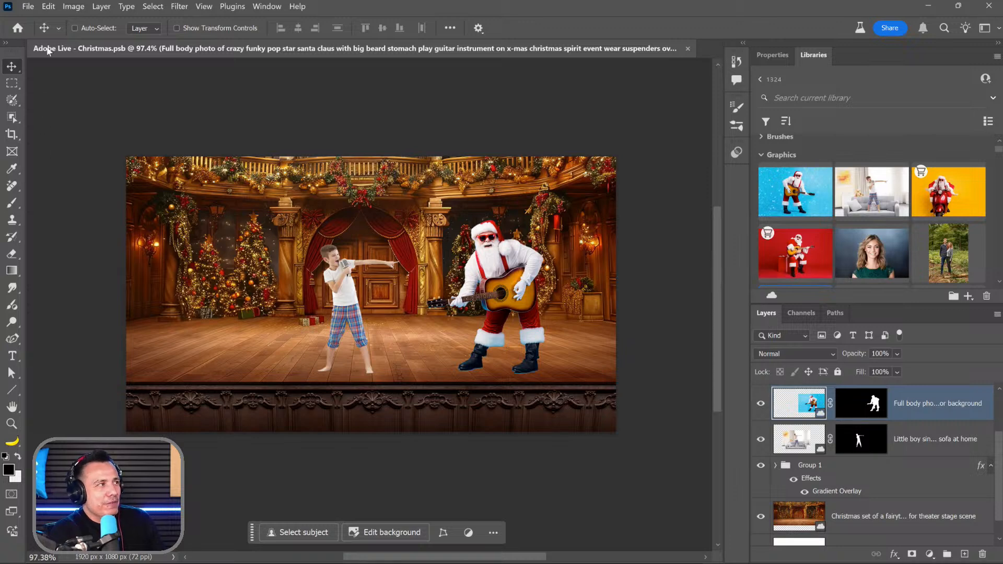
left_click(48, 7)
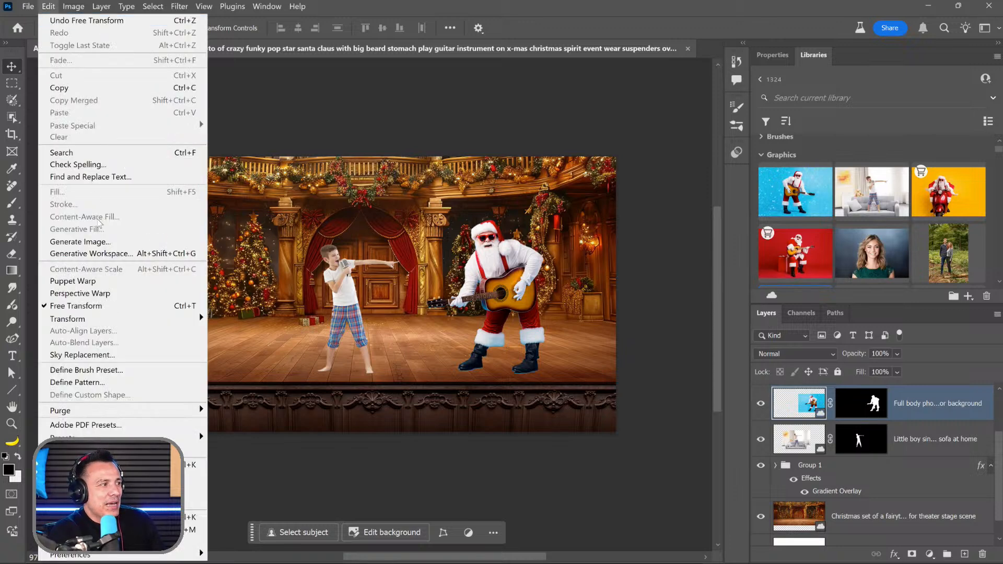
left_click(107, 254)
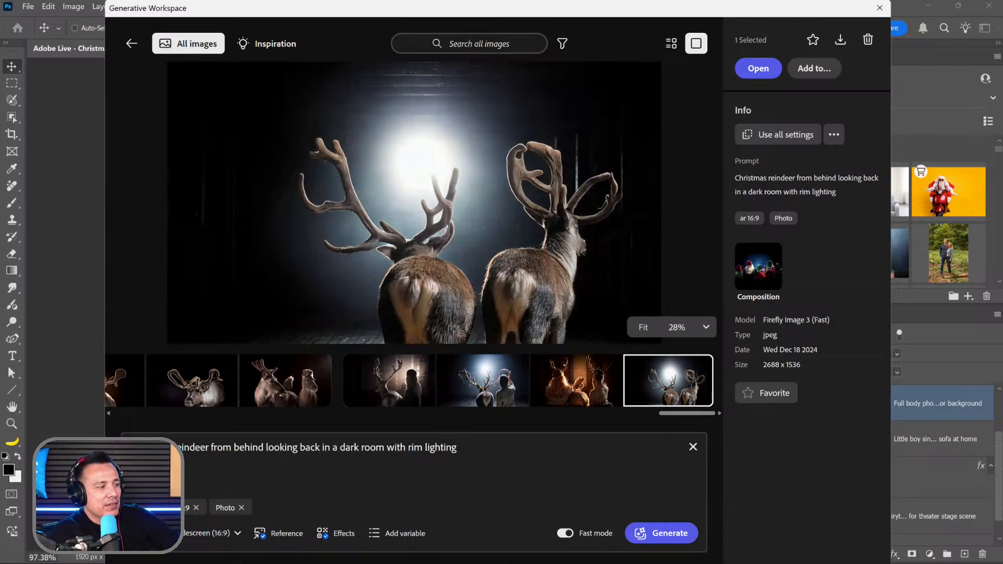
Step: Generate new variations of the prompt "Christmas reindeer from behind looking back in a dark room with rim lighting" with the Photo content type
triple_click(317, 448)
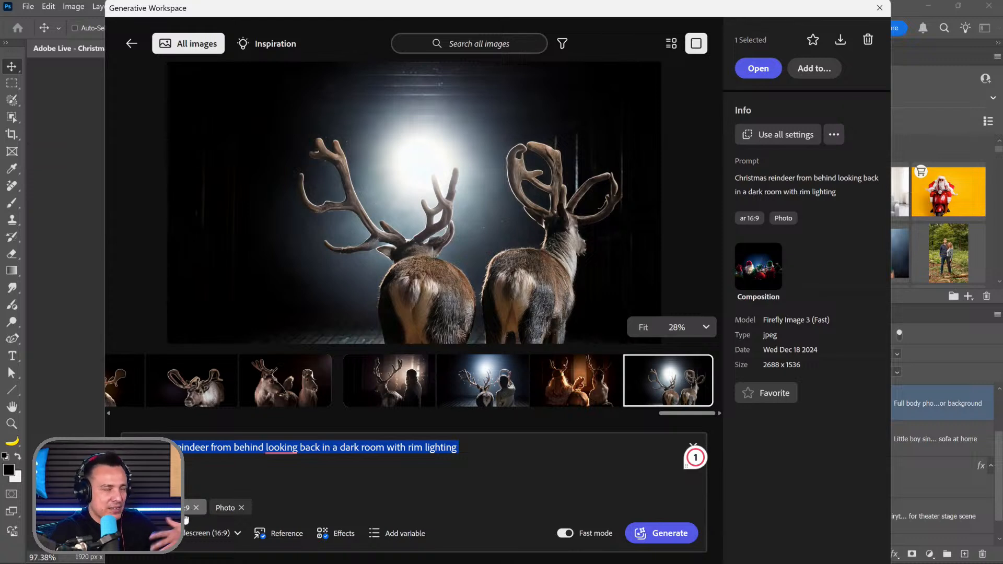
left_click(225, 511)
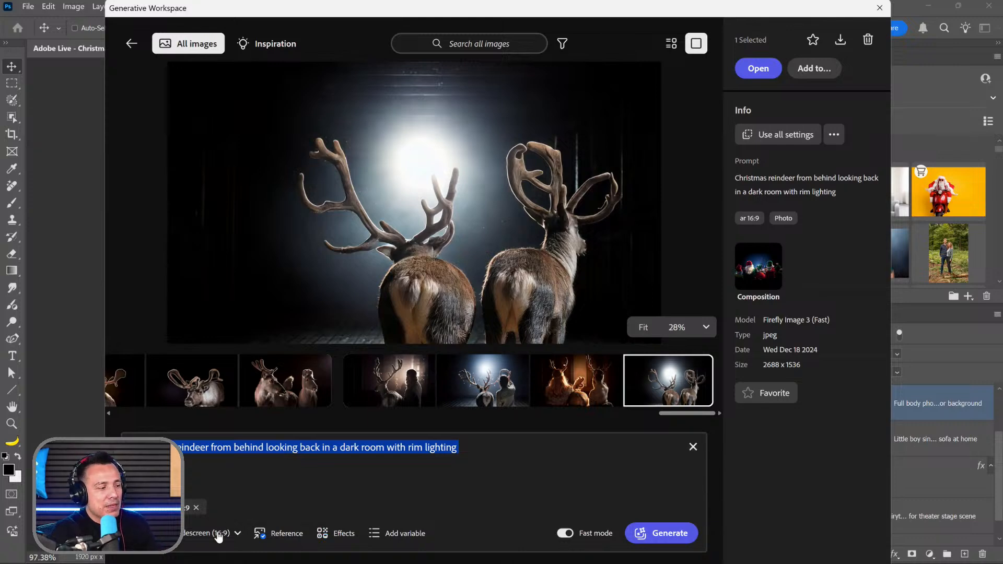
left_click(340, 534)
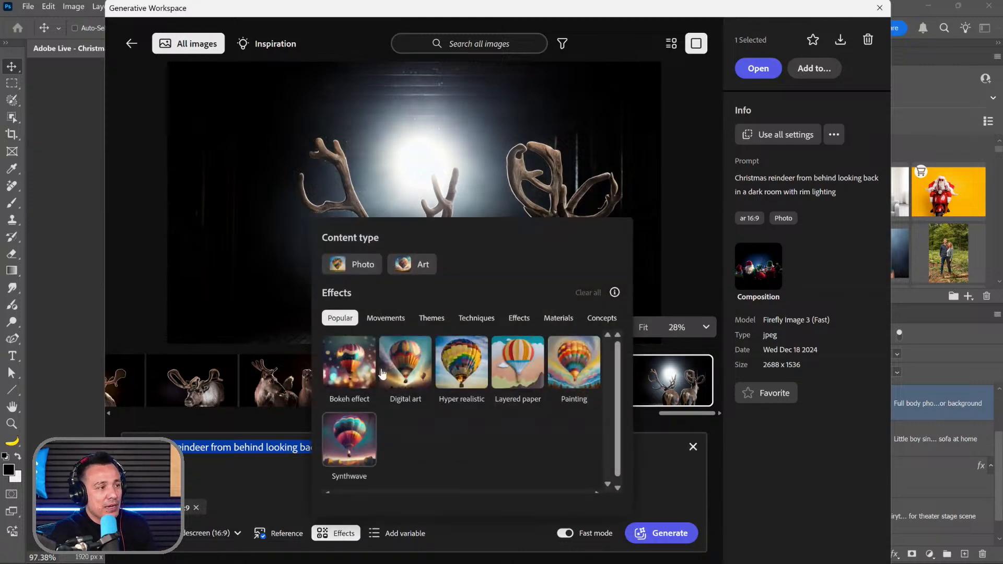
left_click(357, 267)
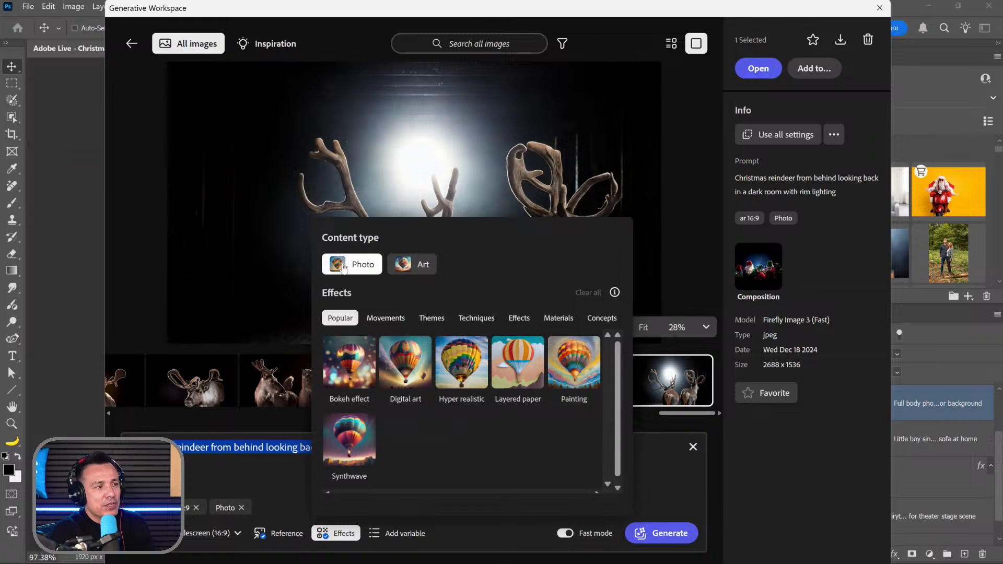
left_click(706, 488)
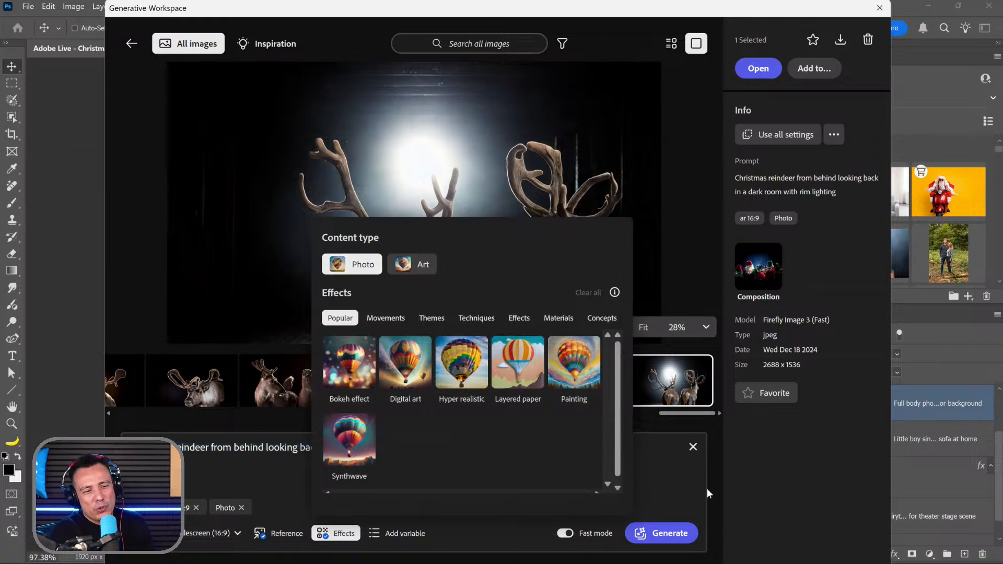
left_click(676, 532)
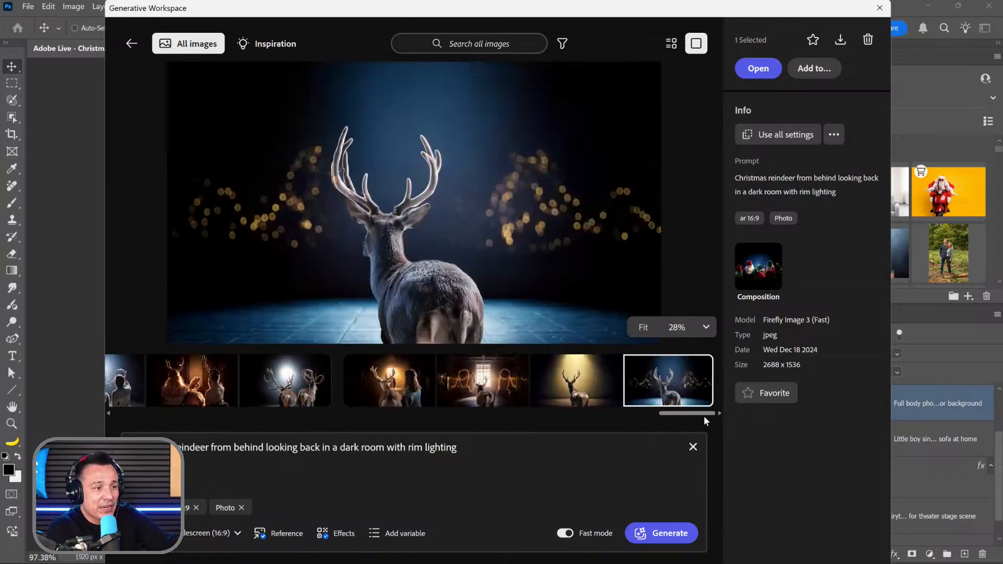
Step: Compare the new reindeer variations and select the single reindeer in blue light with golden bokeh
left_click(587, 387)
left_click(493, 385)
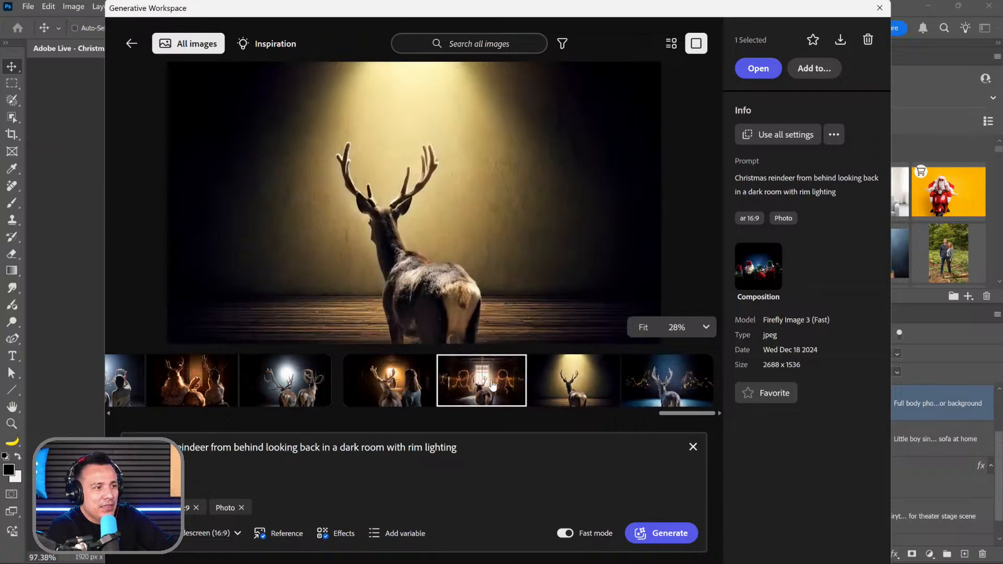
left_click(426, 386)
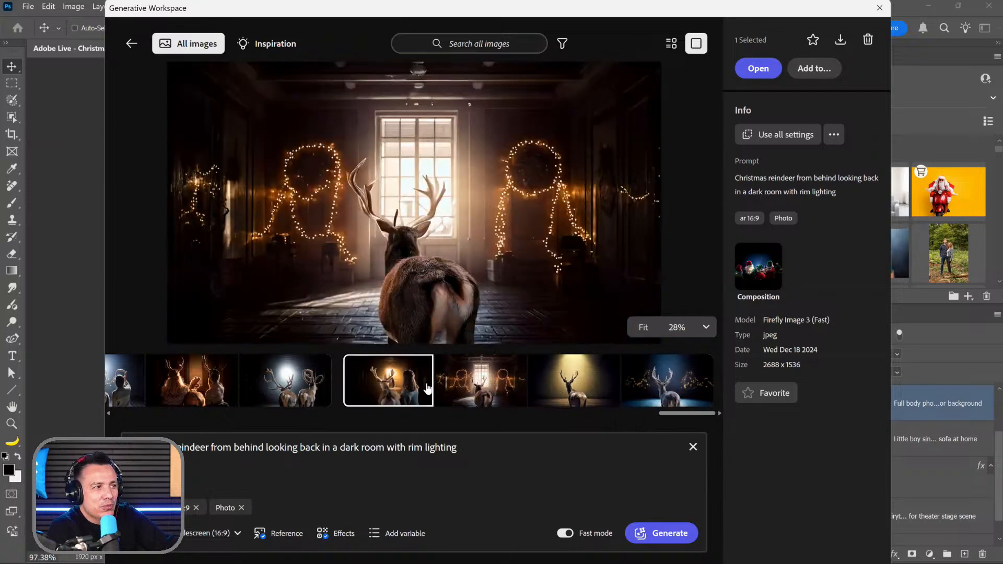
left_click(653, 391)
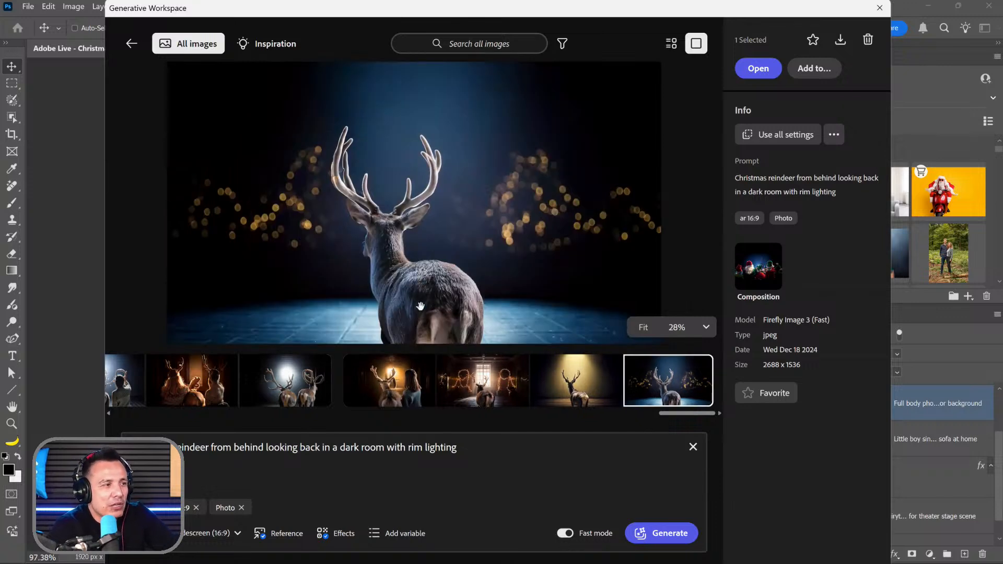
Step: Add the selected reindeer image to the Adobe Live - Christmas.psb document as separate layers
left_click(814, 74)
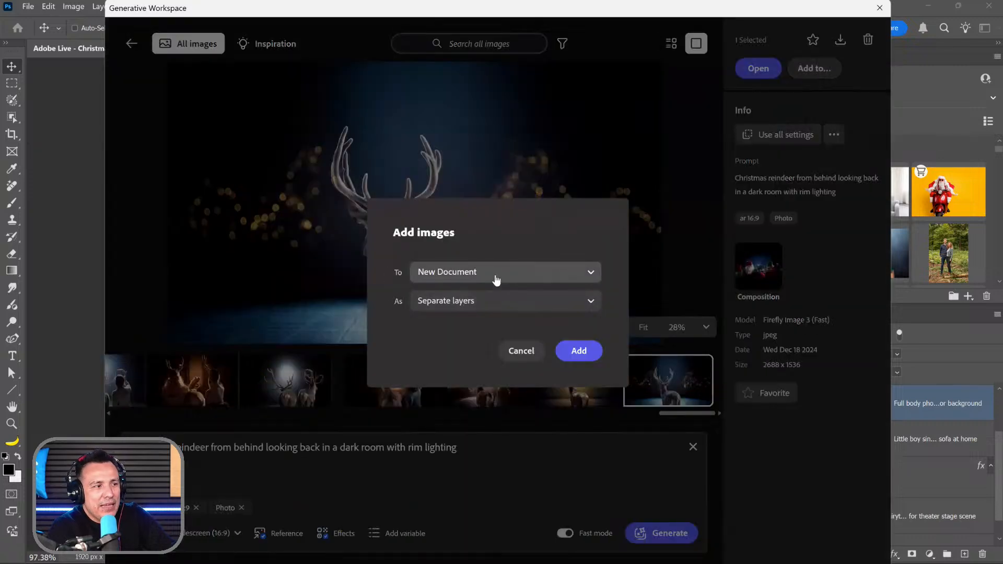
left_click(496, 281)
left_click(488, 320)
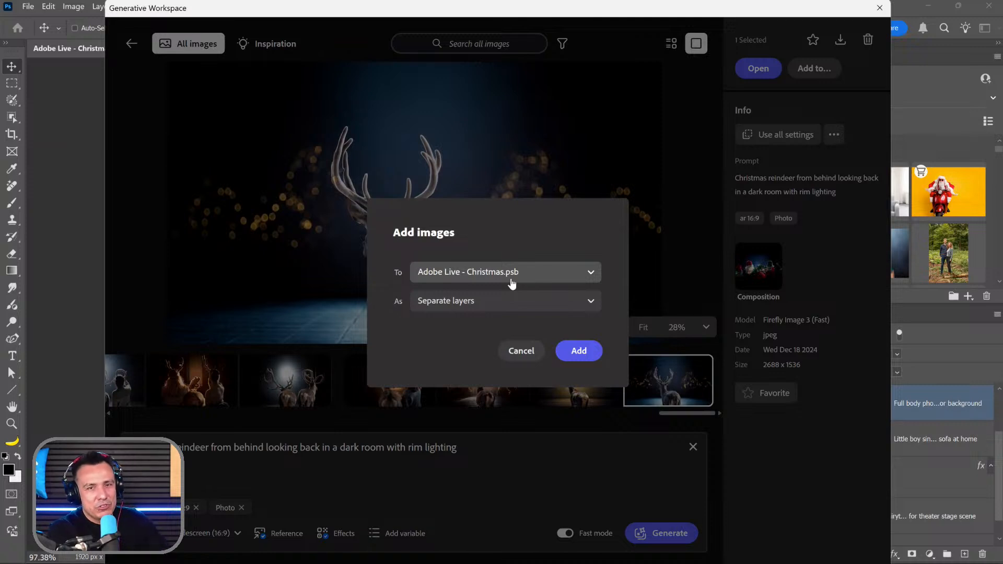
left_click(506, 312)
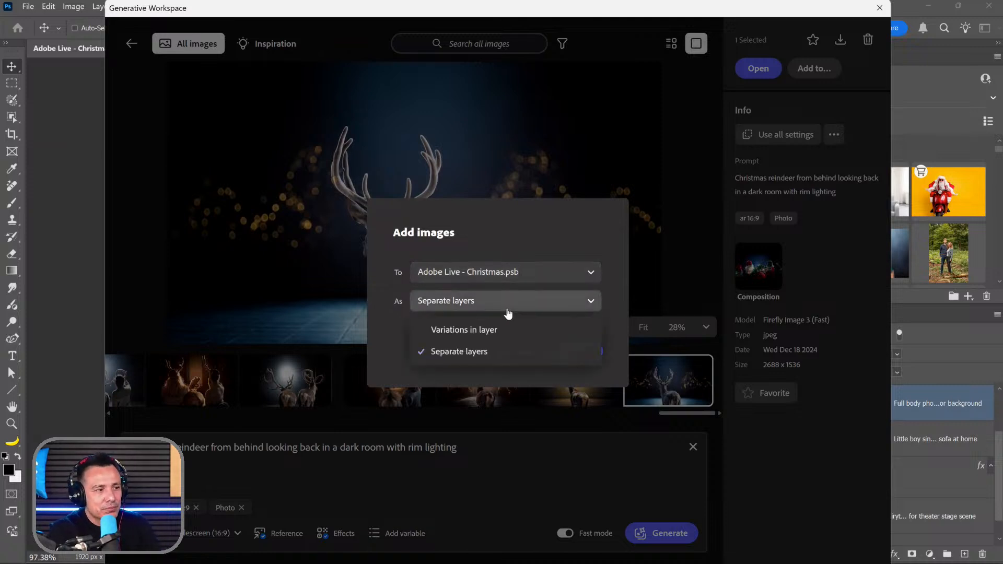
left_click(508, 312)
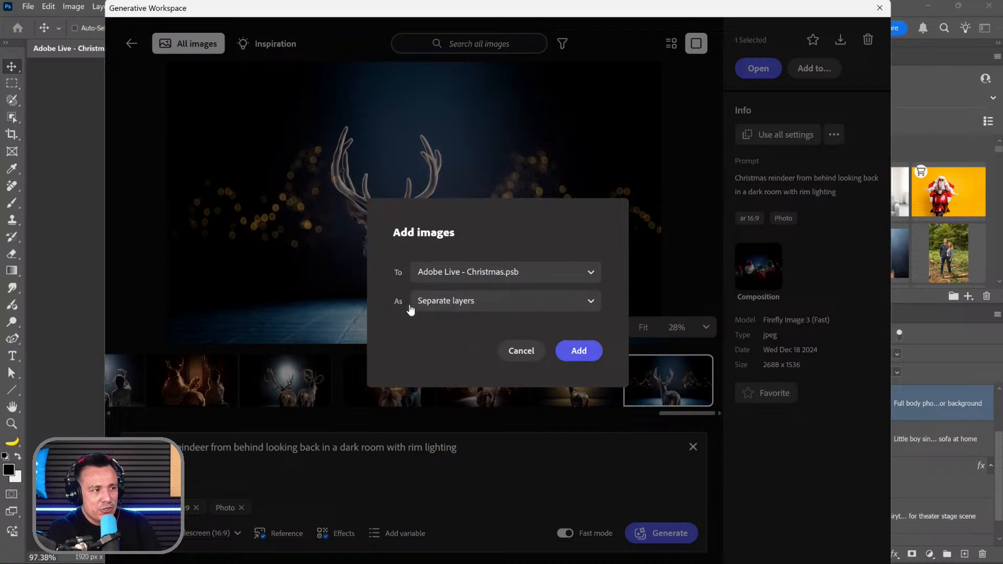
left_click(577, 352)
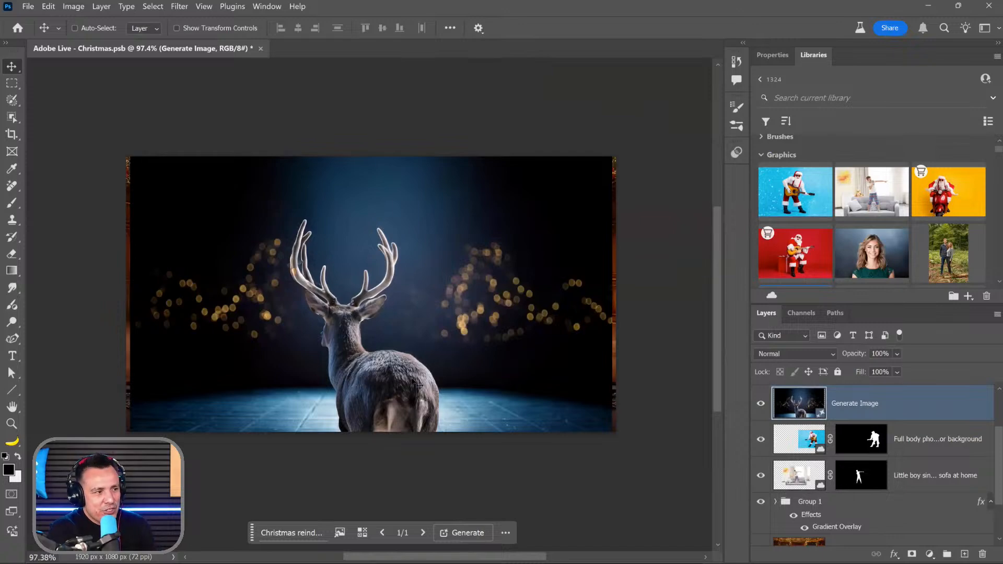
Step: Convert the generated reindeer layer to a smart object and remove its background
left_click(761, 411)
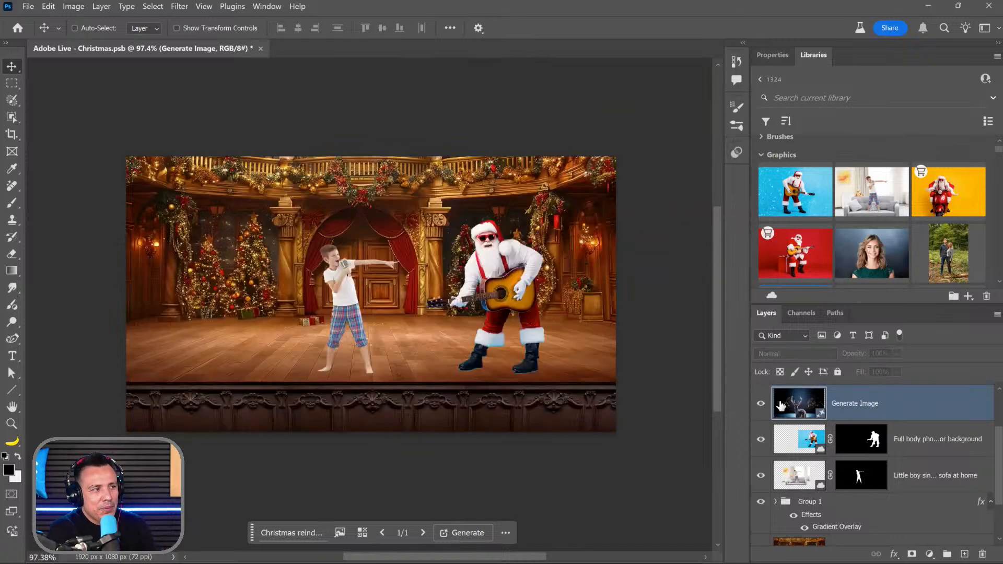
left_click(761, 411)
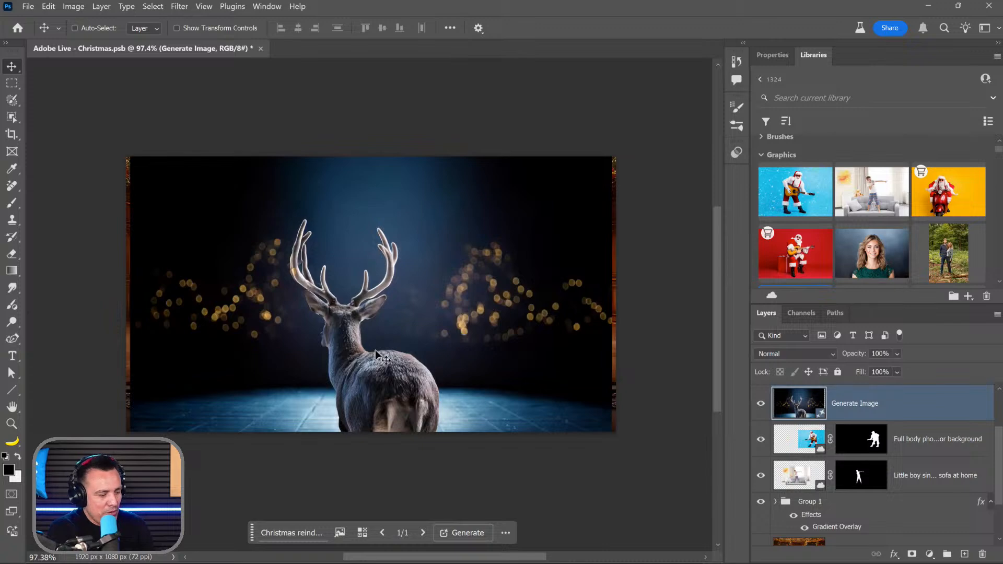
mouse_move(376, 353)
left_mouse_down()
mouse_move(376, 338)
mouse_move(376, 353)
left_mouse_up()
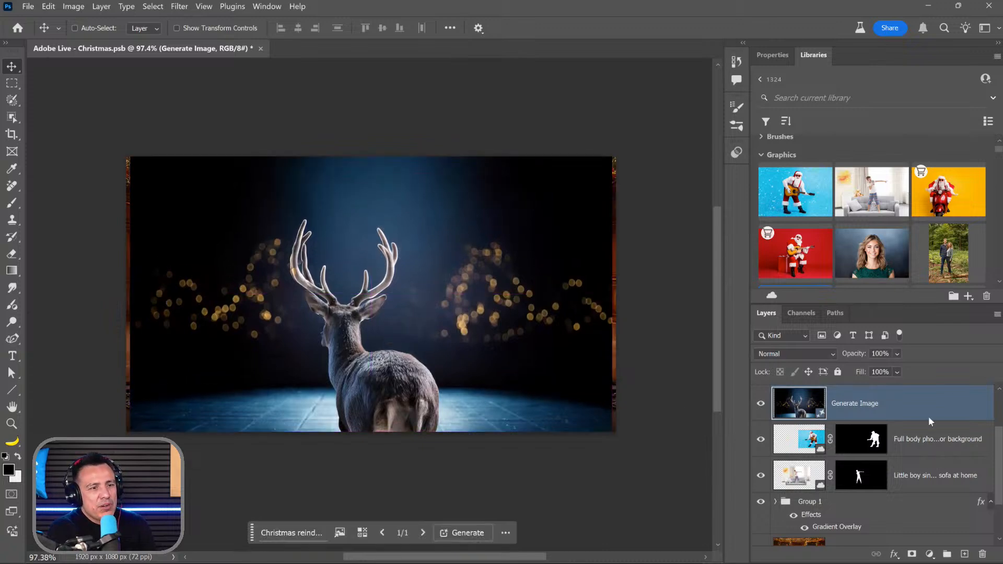
right_click(928, 416)
left_click(923, 378)
right_click(920, 412)
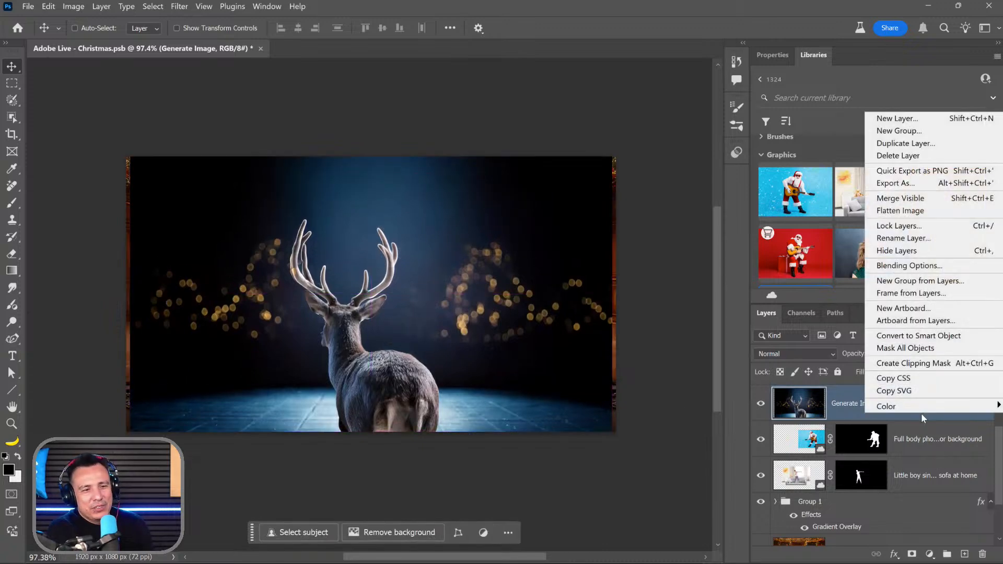
left_click(922, 339)
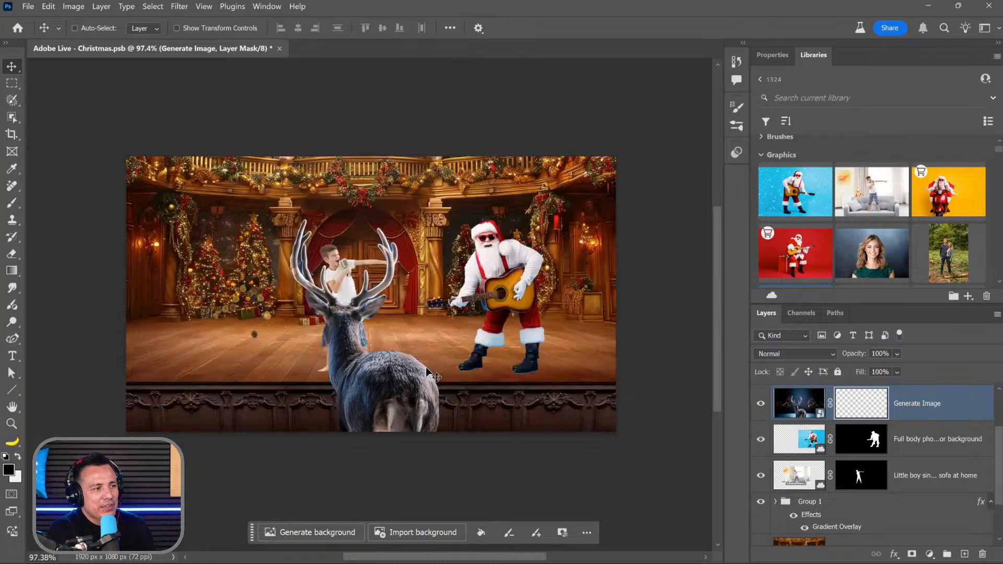
Step: Flip the reindeer horizontally and move it to the lower-left corner of the stage
key("ctrl+t")
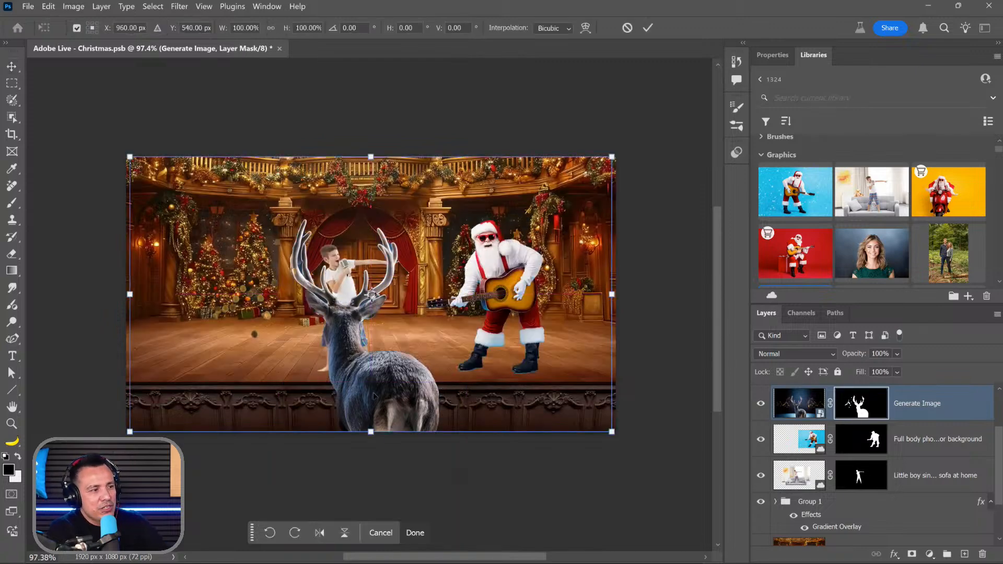
left_click(321, 532)
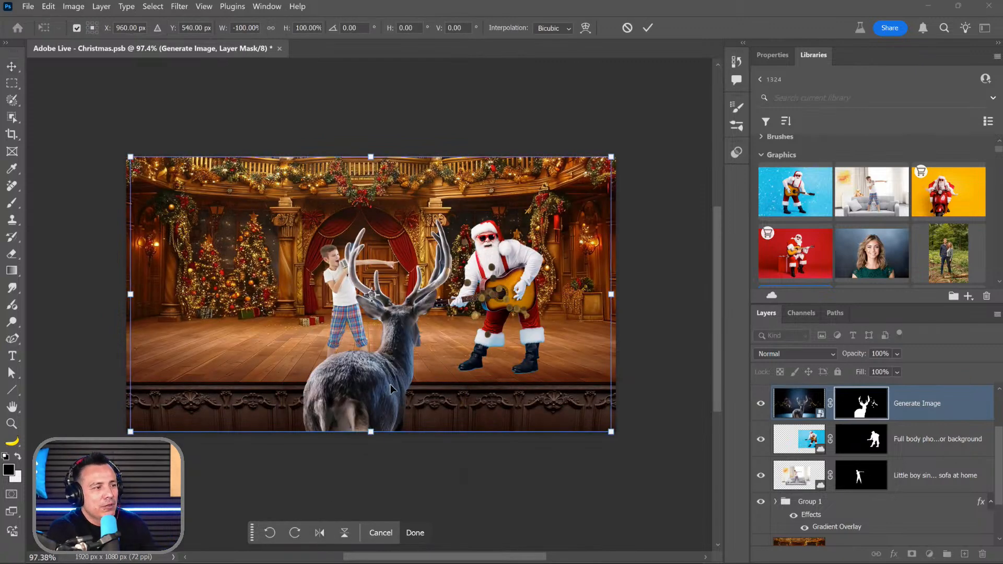
left_click_drag(324, 385, 146, 380)
key("Return")
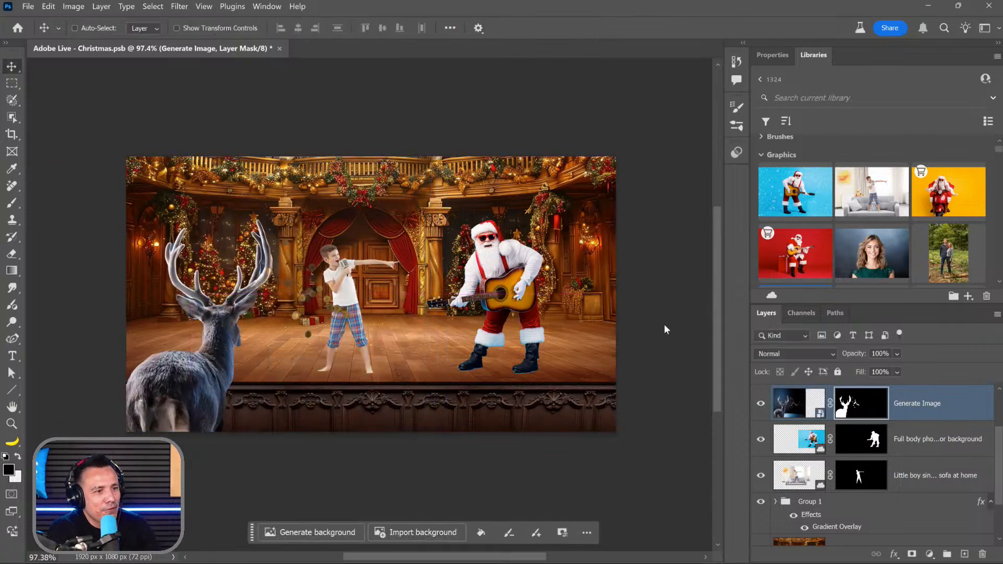
Step: Paint black over the stray bokeh spots beside the antlers in the reindeer's layer mask
left_click(873, 413, "alt")
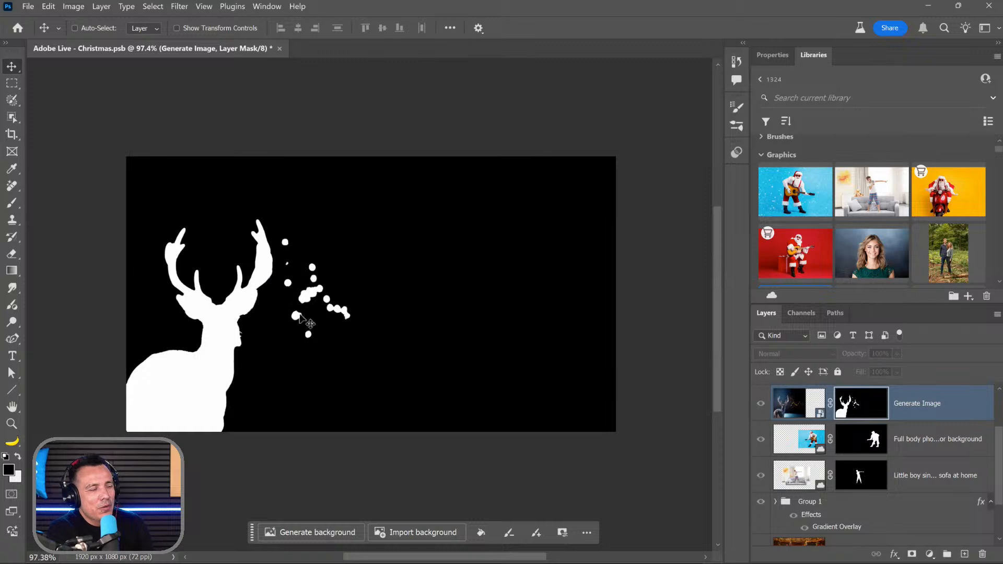
left_click(869, 404, "alt")
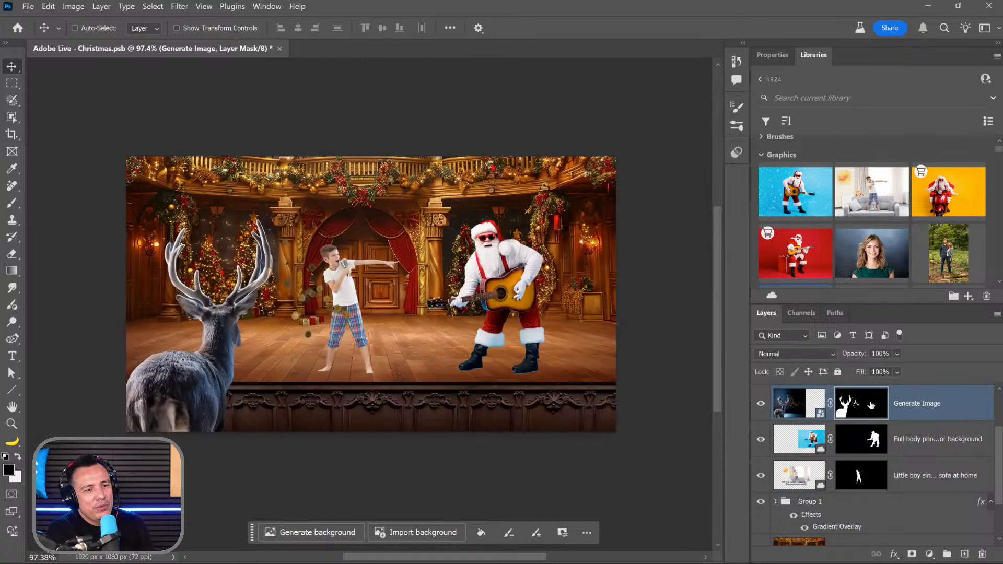
left_click(864, 414, "alt")
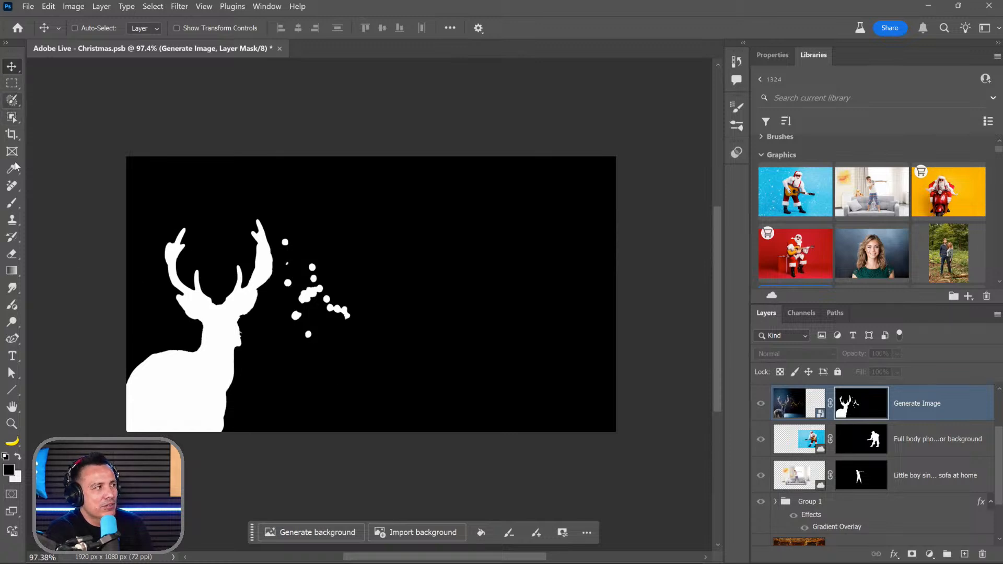
left_click(12, 202)
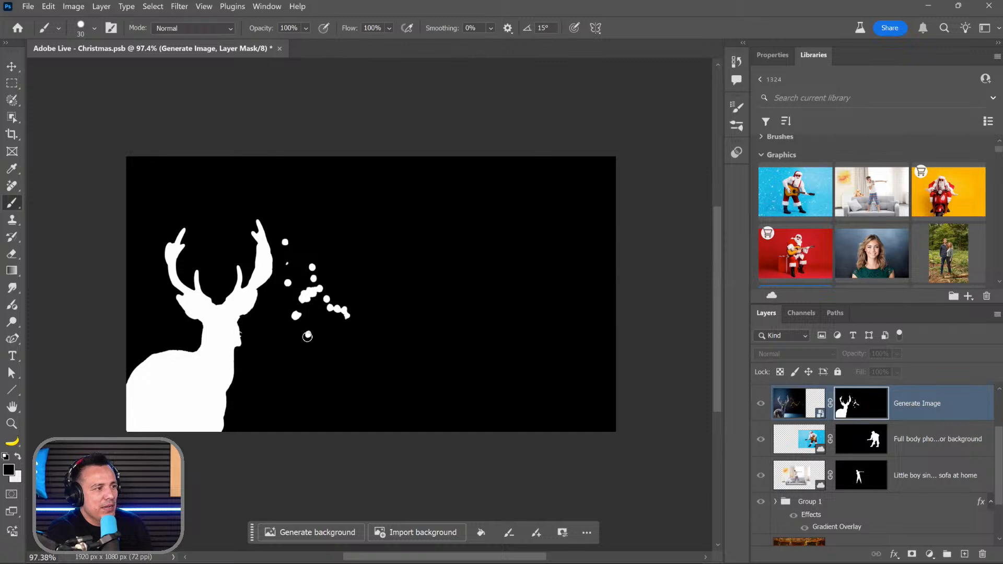
key("bracketright")
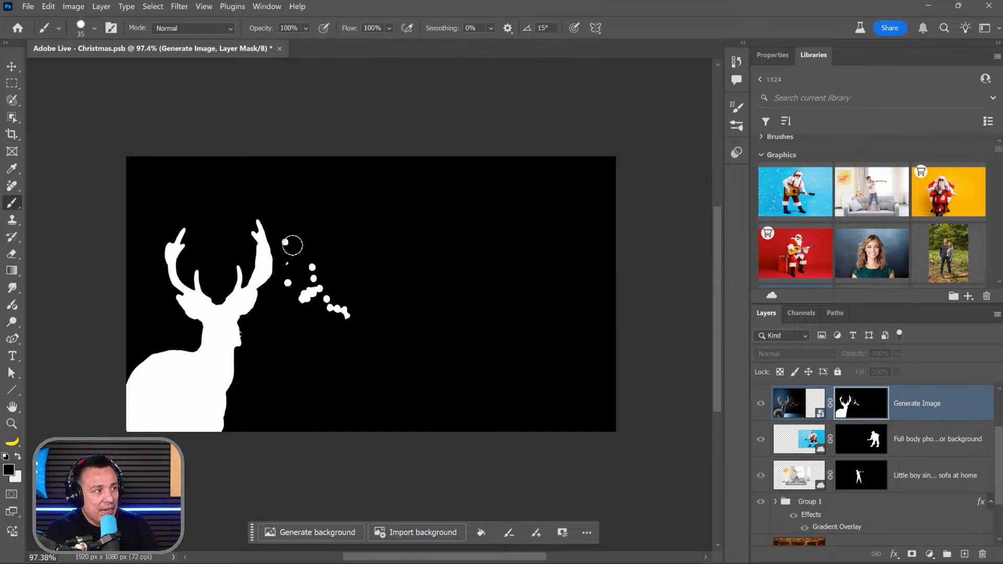
key("bracketleft")
key("bracketleft")
mouse_move(289, 246)
left_mouse_down()
mouse_move(307, 306)
mouse_move(330, 271)
mouse_move(341, 339)
left_mouse_up()
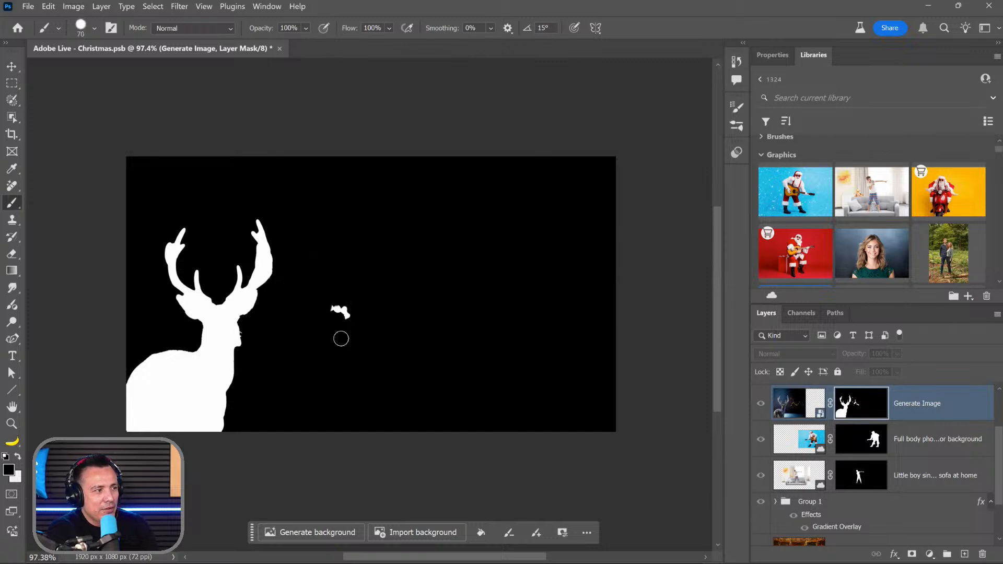
left_click(857, 410, "alt")
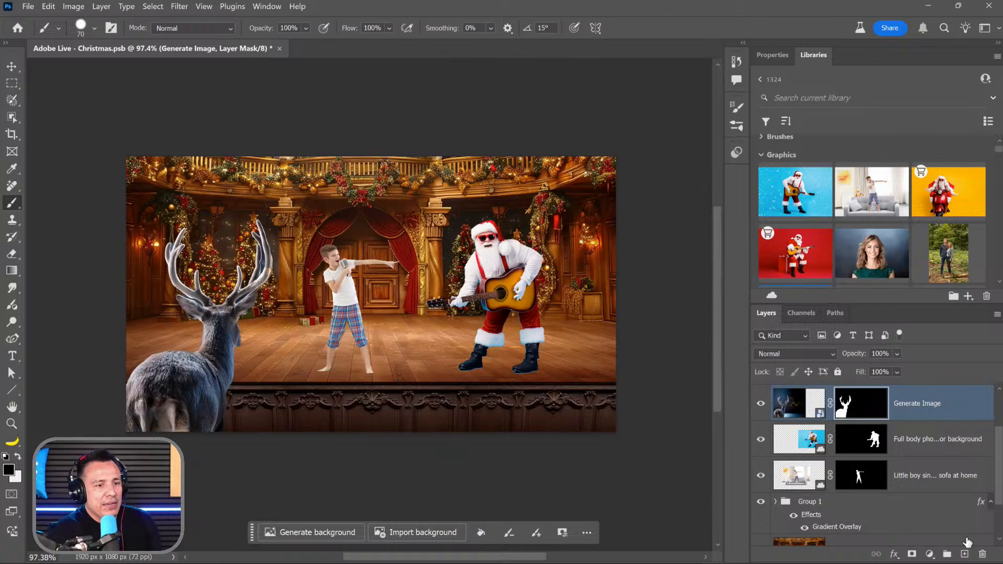
Step: Add an empty layer clipped to the reindeer layer, and delete the reindeer layer's mask
left_click(964, 553)
left_click(871, 421, "alt")
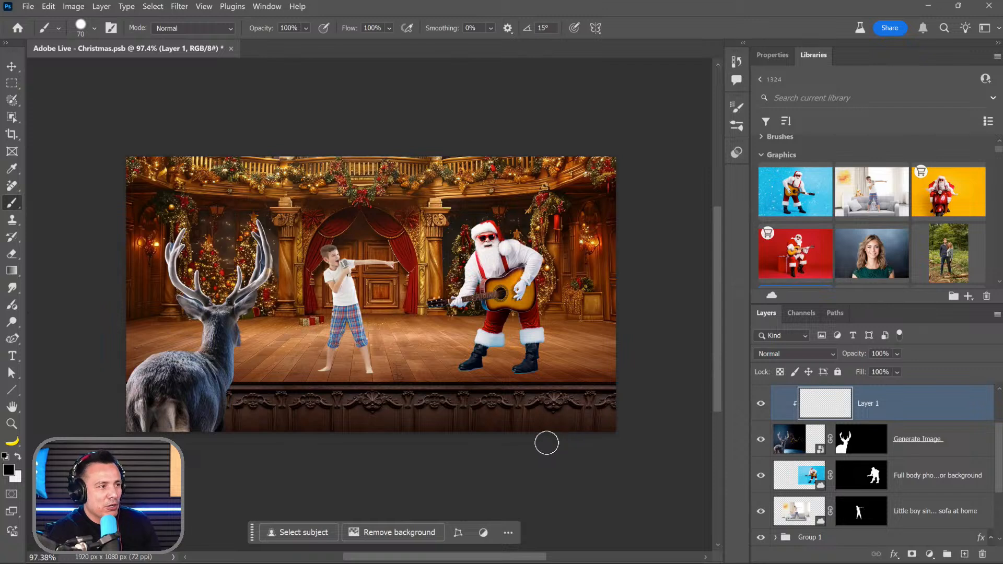
left_click(857, 446)
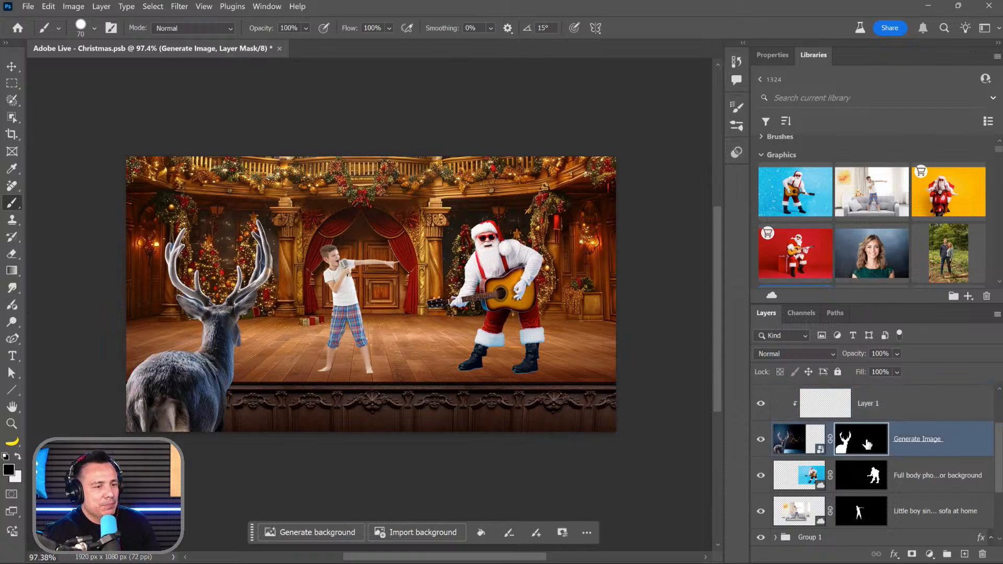
right_click(855, 445)
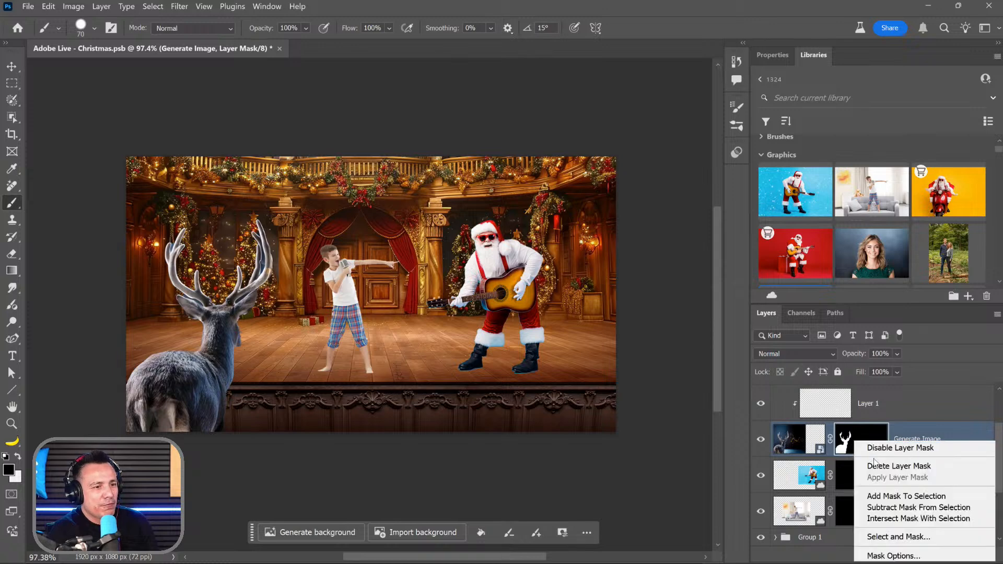
left_click(887, 464)
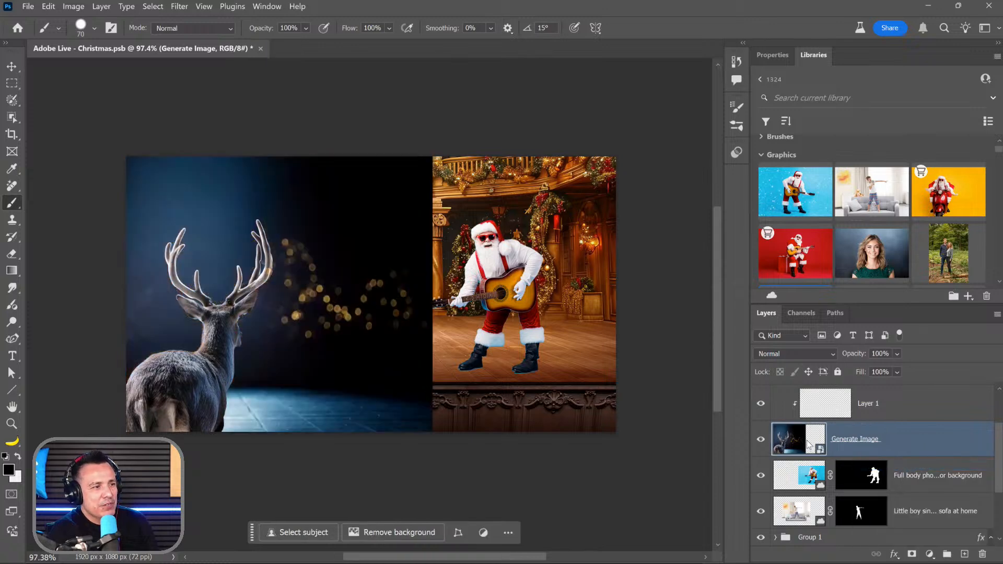
Step: Open the reindeer smart object's contents and paint black over the remaining bokeh spots beside the antlers in its layer mask
double_click(808, 445)
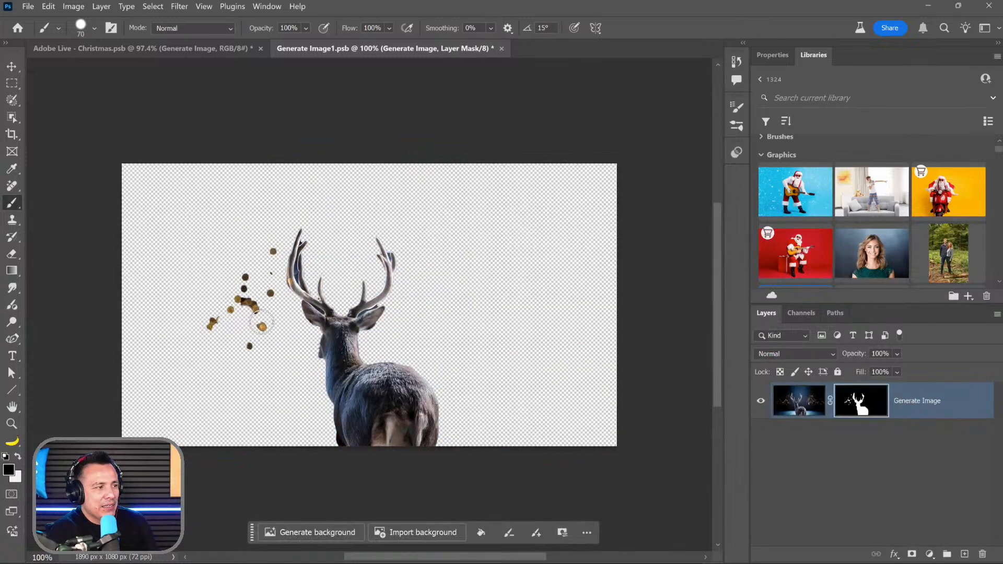
mouse_move(261, 325)
left_mouse_down()
mouse_move(271, 248)
mouse_move(237, 286)
mouse_move(236, 270)
mouse_move(244, 294)
mouse_move(223, 326)
mouse_move(215, 311)
mouse_move(202, 331)
left_mouse_up()
Step: Mask out the leftover dark background between the tines of the left antler with a small black brush of 5 to 9 px
scroll(286, 273, "up", 3)
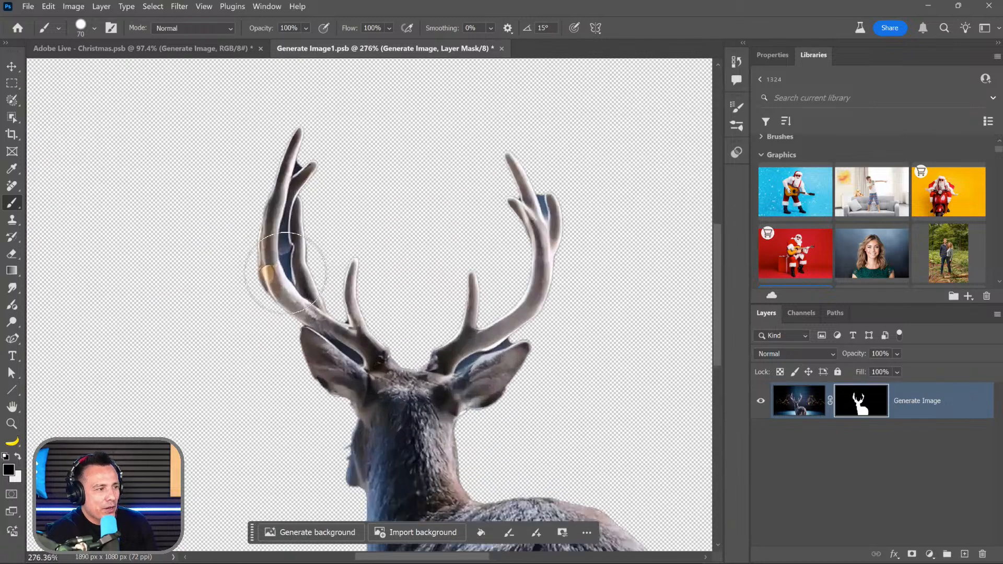
scroll(286, 273, "up", 1)
key("bracketleft")
key("bracketleft")
key("bracketleft")
key("bracketleft")
key("bracketleft")
key("bracketleft")
key("bracketleft")
key("bracketleft")
key("bracketleft")
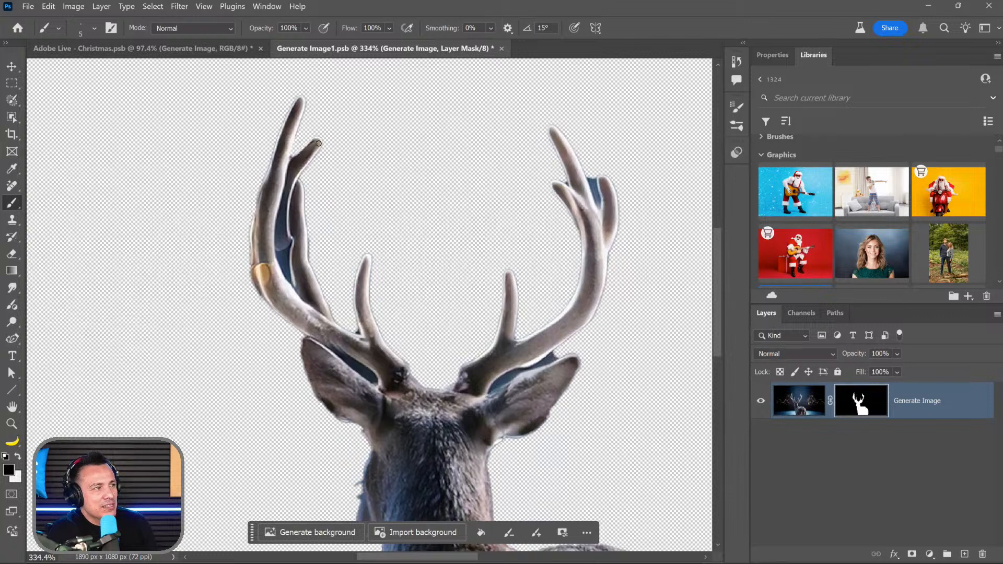
left_click_drag(318, 143, 322, 143)
left_click_drag(296, 176, 293, 281)
mouse_move(285, 274)
left_mouse_down()
mouse_move(289, 167)
mouse_move(324, 131)
mouse_move(320, 162)
mouse_move(315, 142)
mouse_move(291, 170)
mouse_move(310, 160)
mouse_move(292, 177)
mouse_move(283, 211)
left_mouse_up()
key("bracketright")
key("bracketright")
key("bracketright")
key("bracketright")
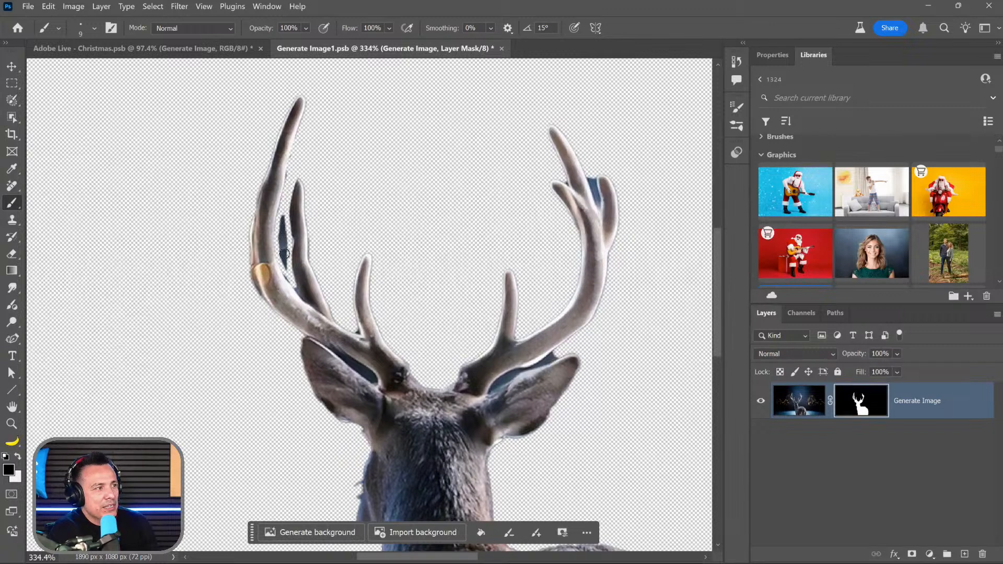
left_click_drag(285, 253, 279, 250)
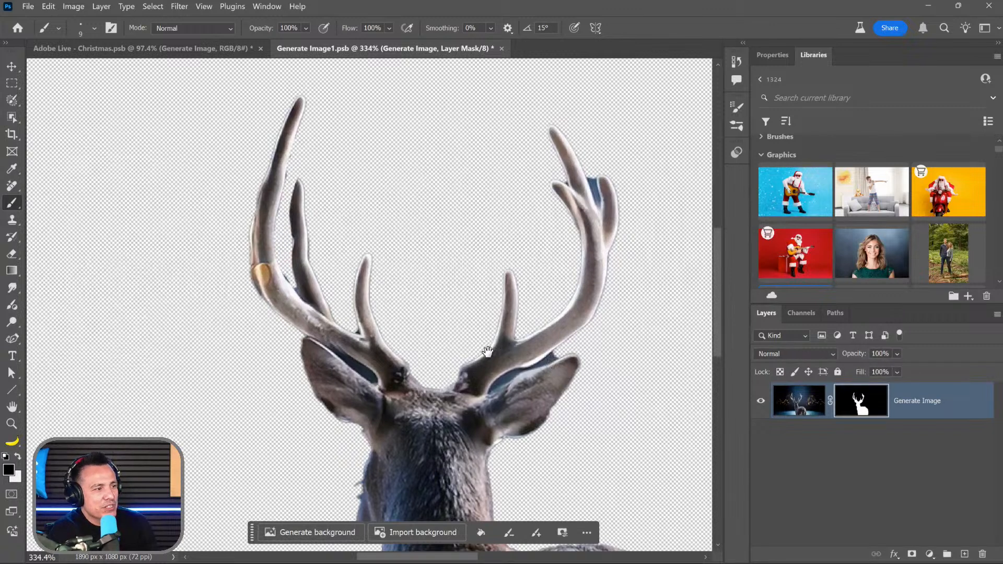
Step: Mask out the blue background left between the antlers and both ears and in the right antler's fork with a 4 px black brush
left_click_drag(487, 352, 416, 351)
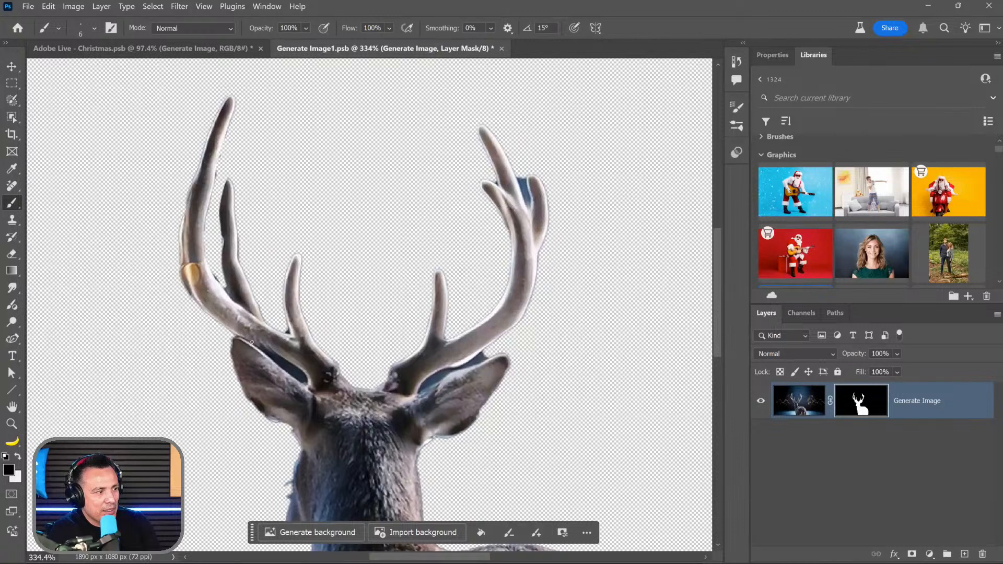
left_click_drag(285, 364, 306, 379)
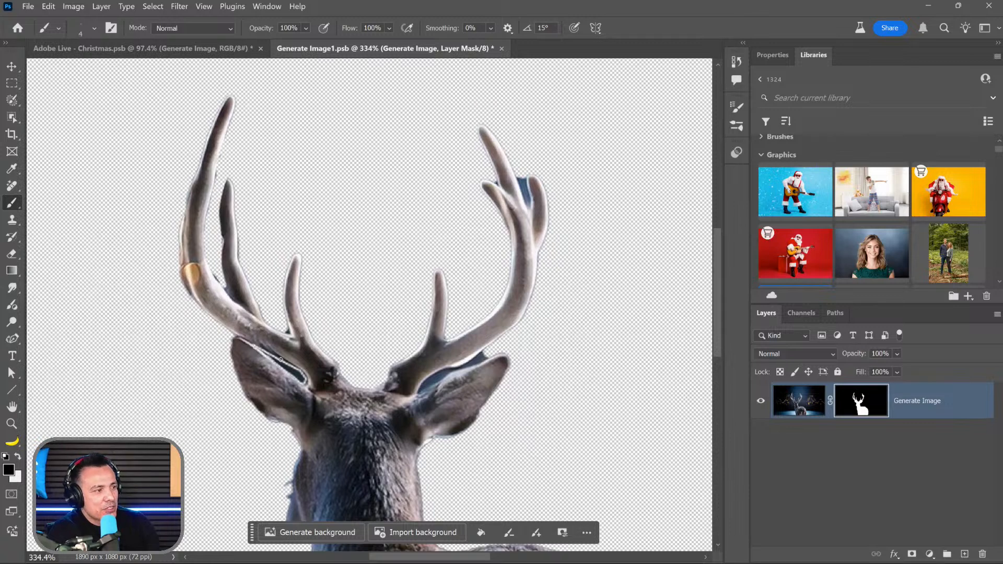
mouse_move(280, 360)
left_mouse_down()
mouse_move(302, 377)
mouse_move(263, 352)
left_mouse_up()
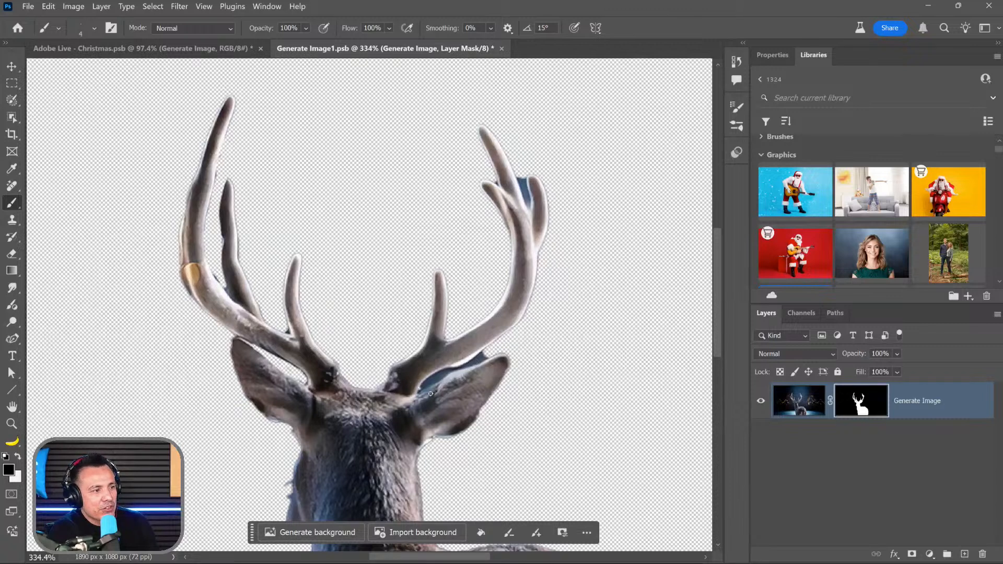
mouse_move(471, 365)
left_mouse_down()
mouse_move(424, 387)
mouse_move(493, 348)
mouse_move(425, 380)
mouse_move(433, 384)
left_mouse_up()
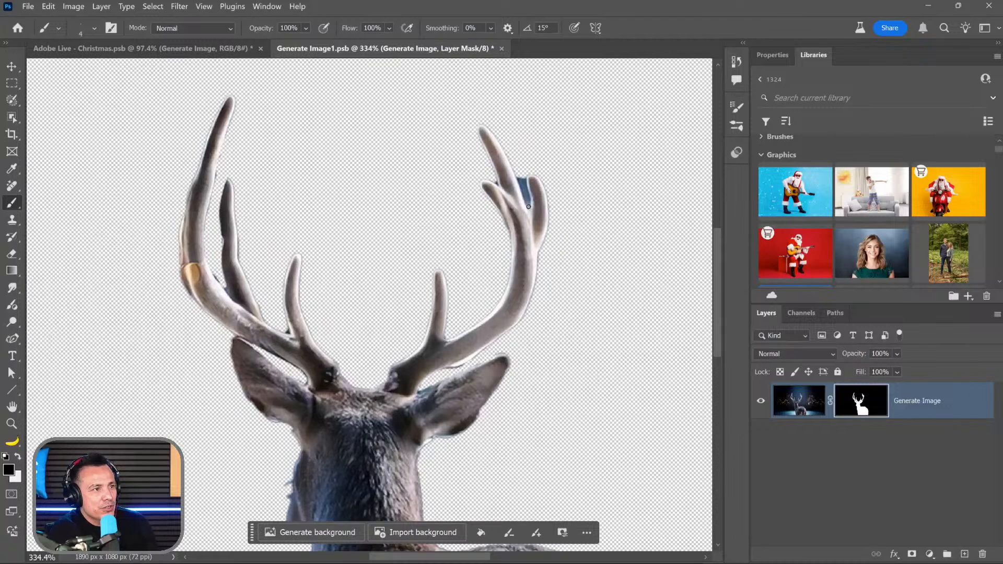
left_click_drag(524, 172, 528, 202)
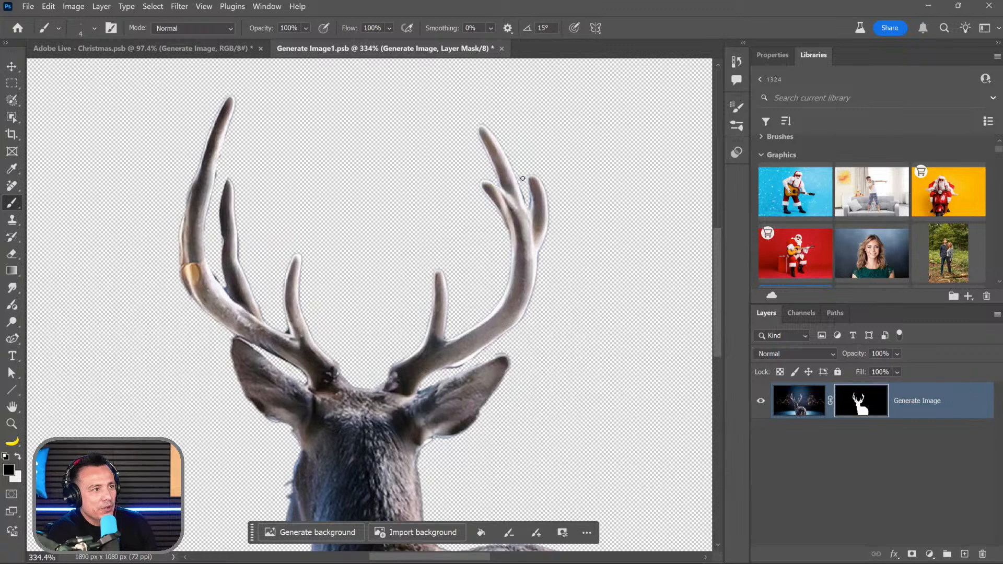
Step: Check the cutout along the reindeer's head and neck, and close the smart object contents with its changes saved
left_click_drag(463, 358, 463, 307)
left_click_drag(435, 422, 434, 286)
left_click(501, 49)
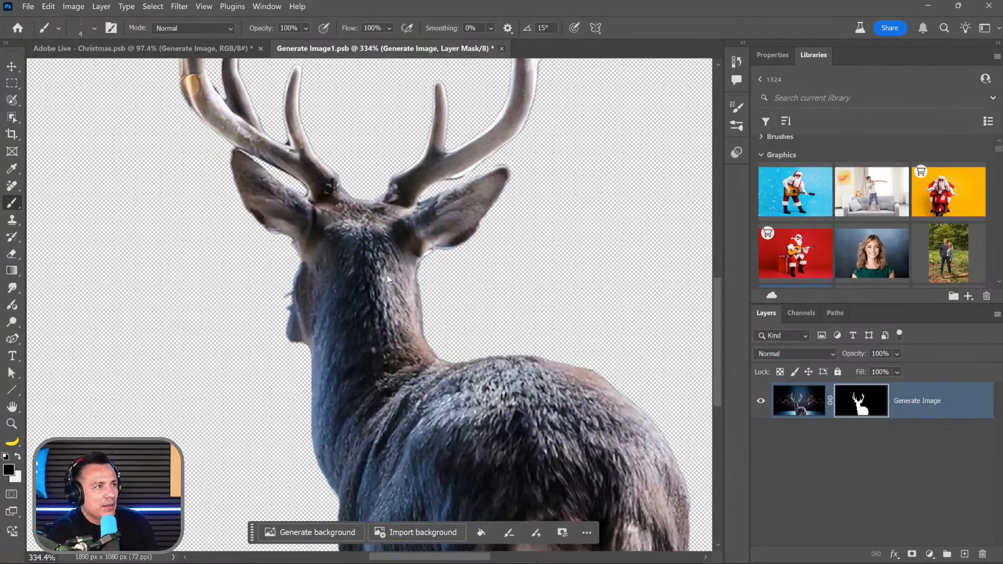
left_click(486, 228)
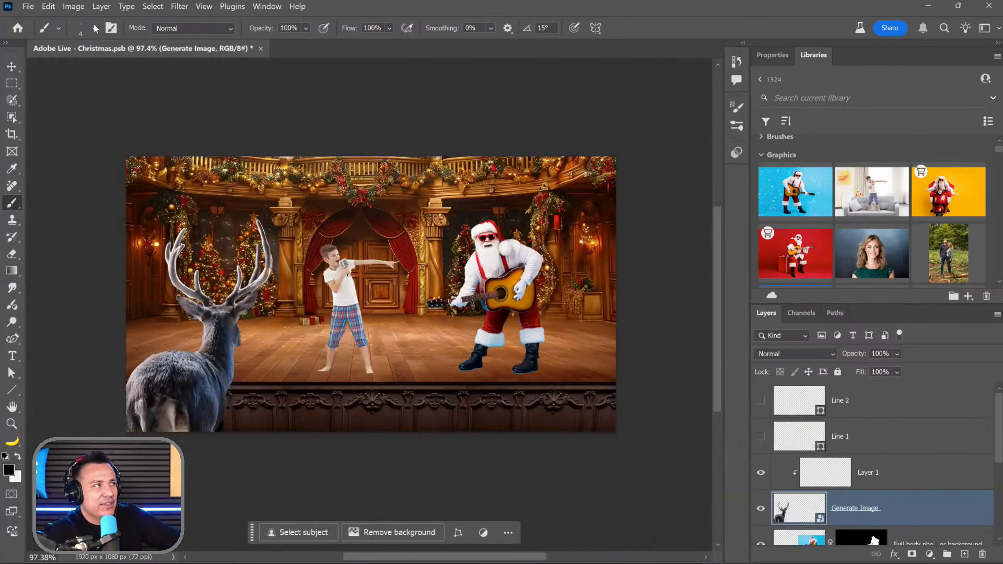
Step: Apply a Gaussian Blur smart filter with a 2.7 px radius to the reindeer layer
left_click(179, 6)
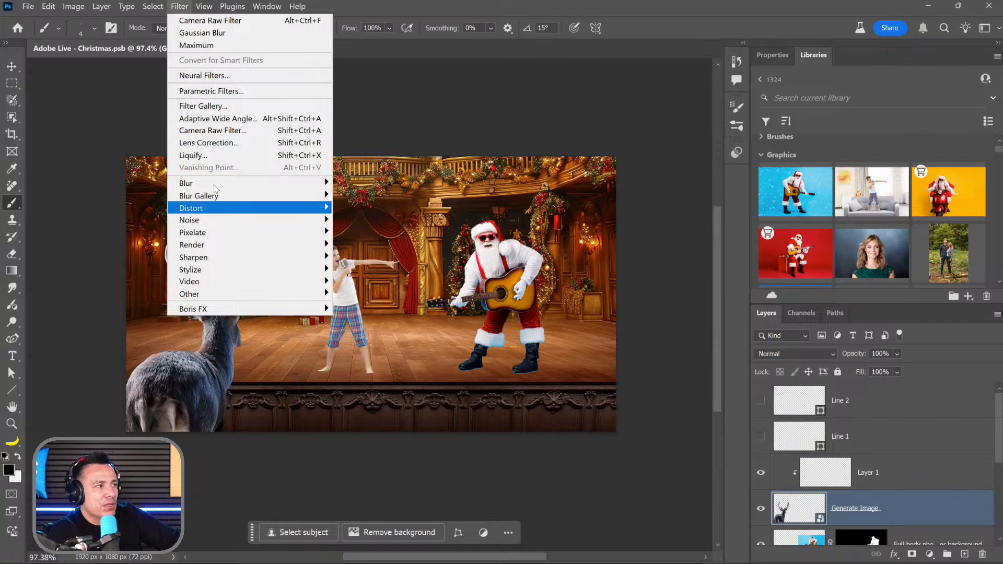
mouse_move(334, 209)
left_click(374, 233)
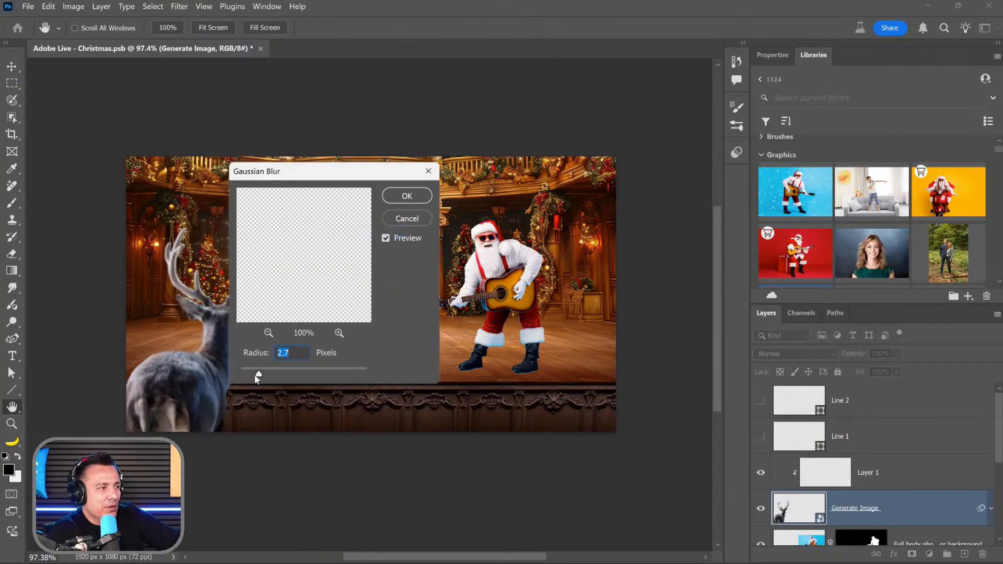
mouse_move(255, 377)
left_mouse_down()
mouse_move(275, 373)
mouse_move(257, 373)
left_mouse_up()
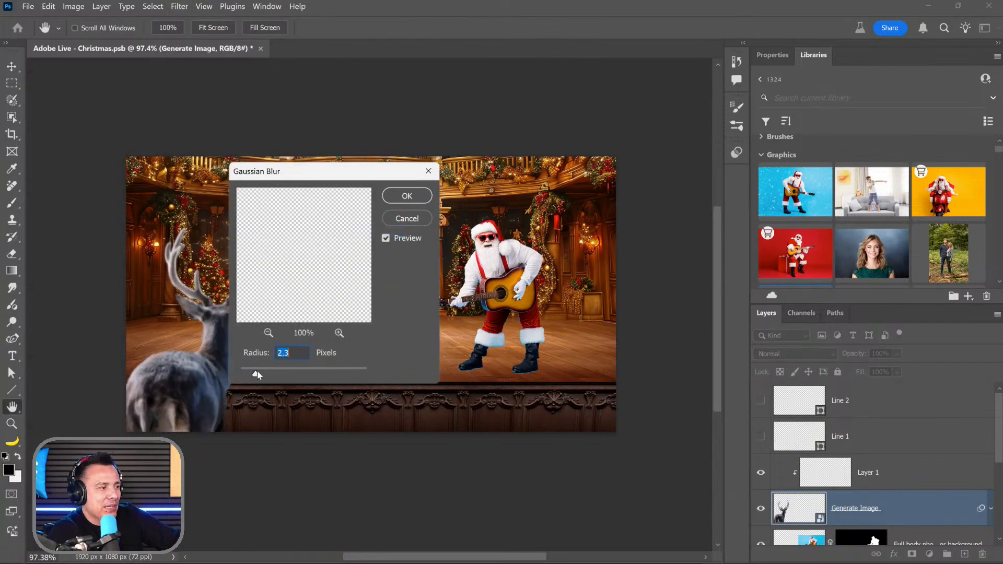
left_click(419, 204)
Step: Scale the reindeer up with Free Transform and shift it further into the lower-left corner of the stage
key("ctrl+t")
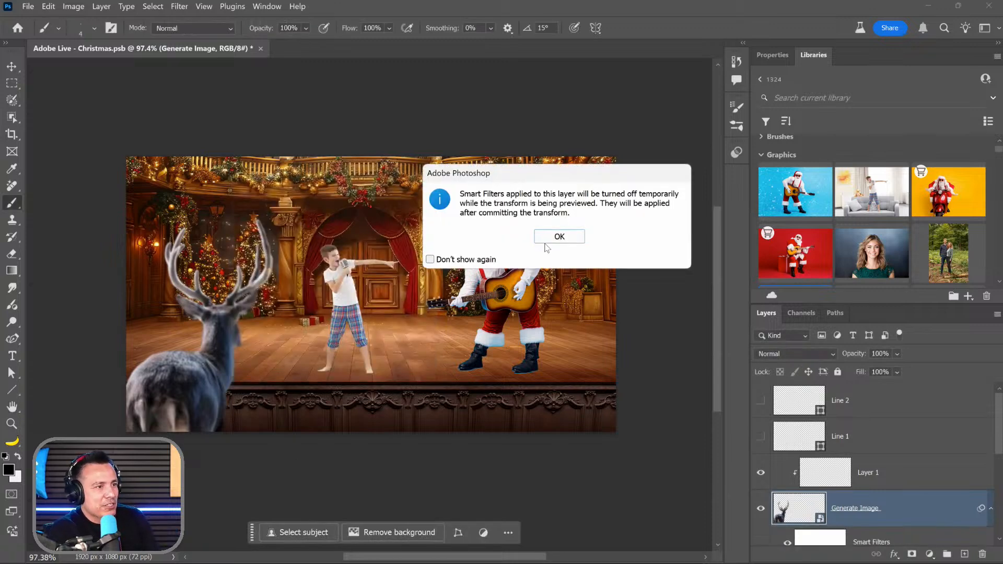
left_click(545, 245)
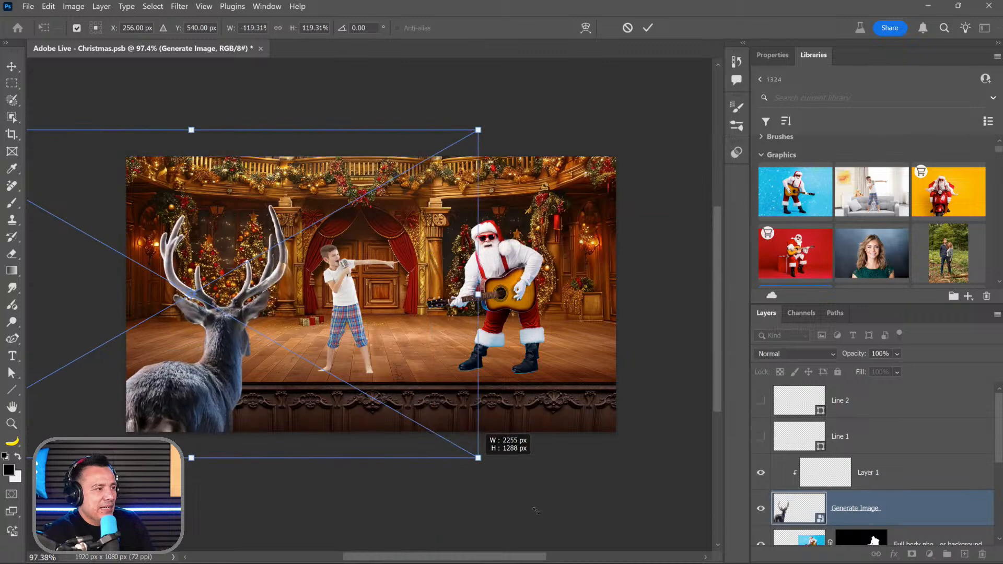
left_click_drag(536, 511, 535, 507)
left_click_drag(392, 355, 381, 378)
key("Return")
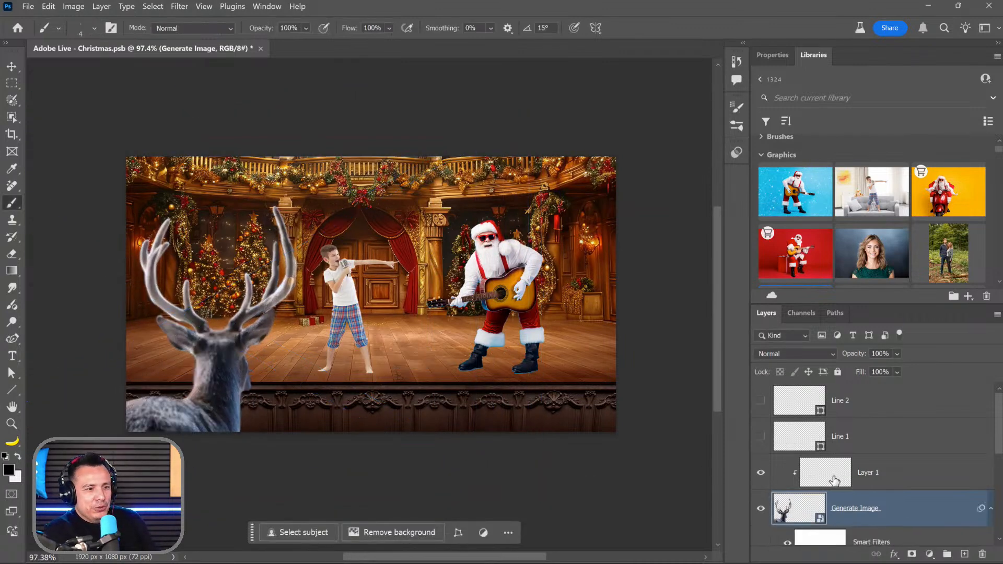
Step: Select the empty layer clipped to the reindeer and enlarge the brush to 175 px
left_click(773, 474)
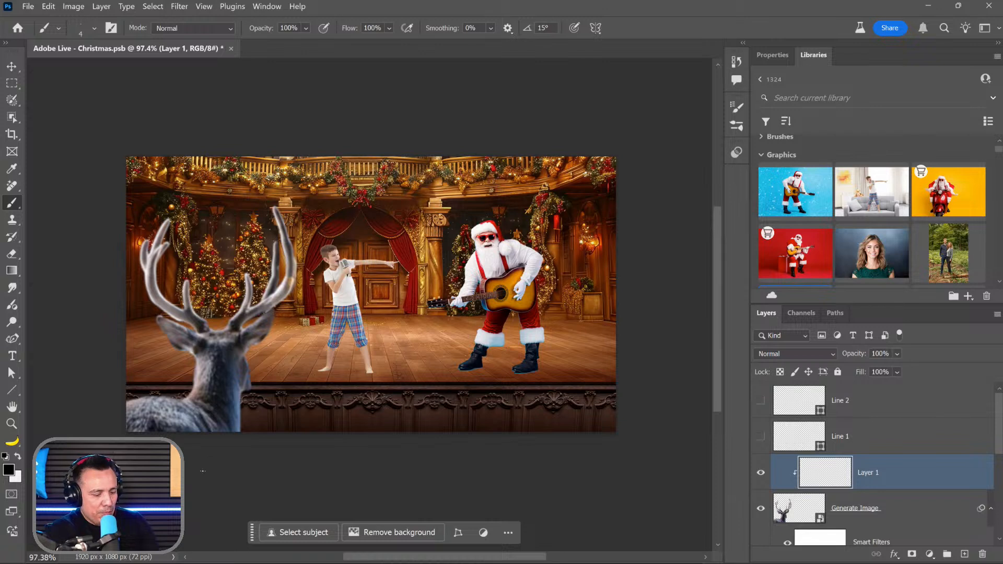
key("bracketright")
key("bracketright")
key("bracketright")
key("bracketright")
key("bracketright")
key("bracketright")
key("bracketright")
key("bracketright")
key("bracketright")
key("bracketright")
key("bracketright")
key("bracketright")
key("bracketright")
key("bracketright")
key("bracketright")
key("bracketright")
key("bracketright")
key("bracketright")
key("bracketright")
key("bracketright")
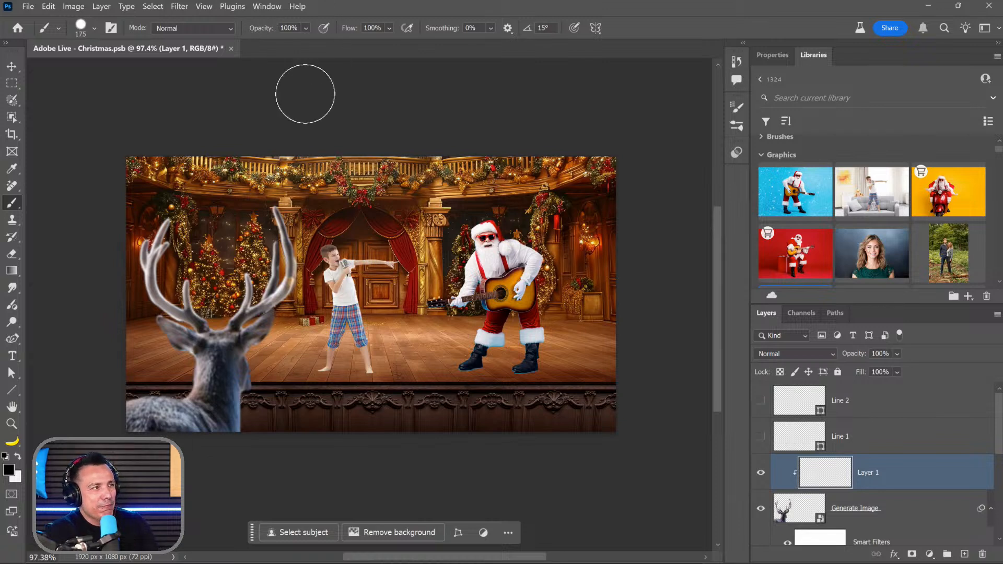
Step: Paint a hard black test stroke across the reindeer's lower back and undo it
left_click_drag(163, 448, 176, 443)
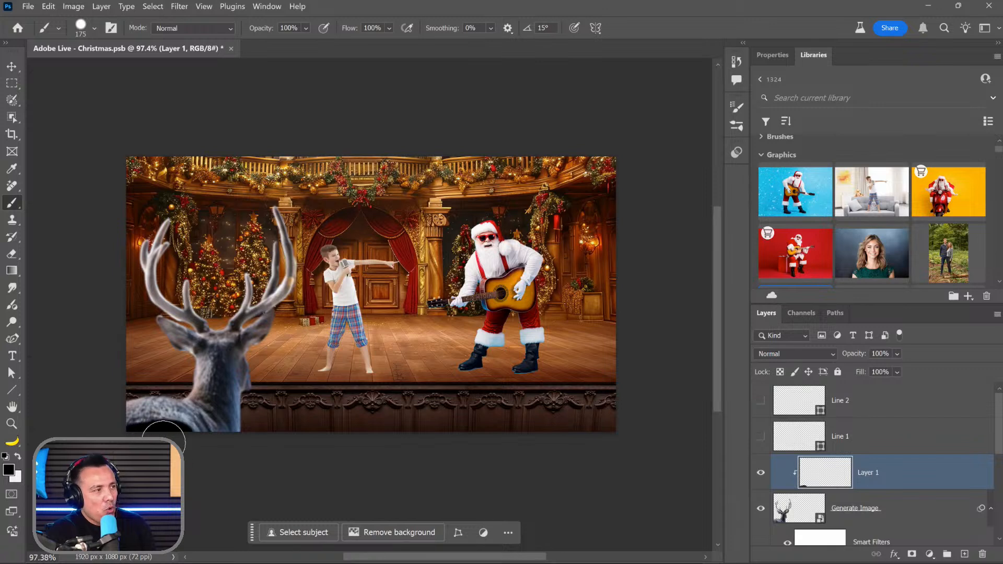
key("ctrl+z")
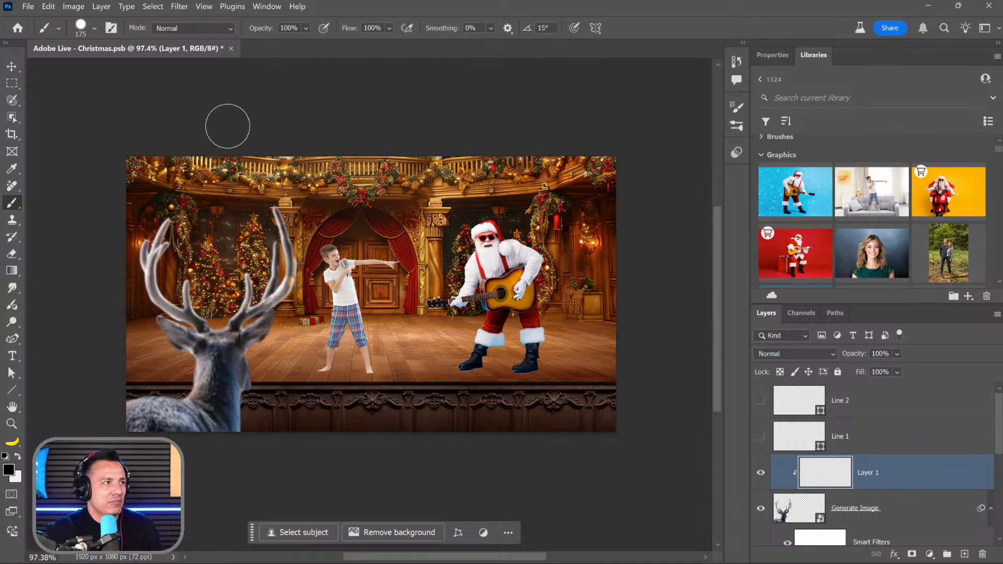
Step: Shade the reindeer's body in black using a minimum-hardness brush with airbrush build-up and pressure-controlled opacity
left_click(406, 28)
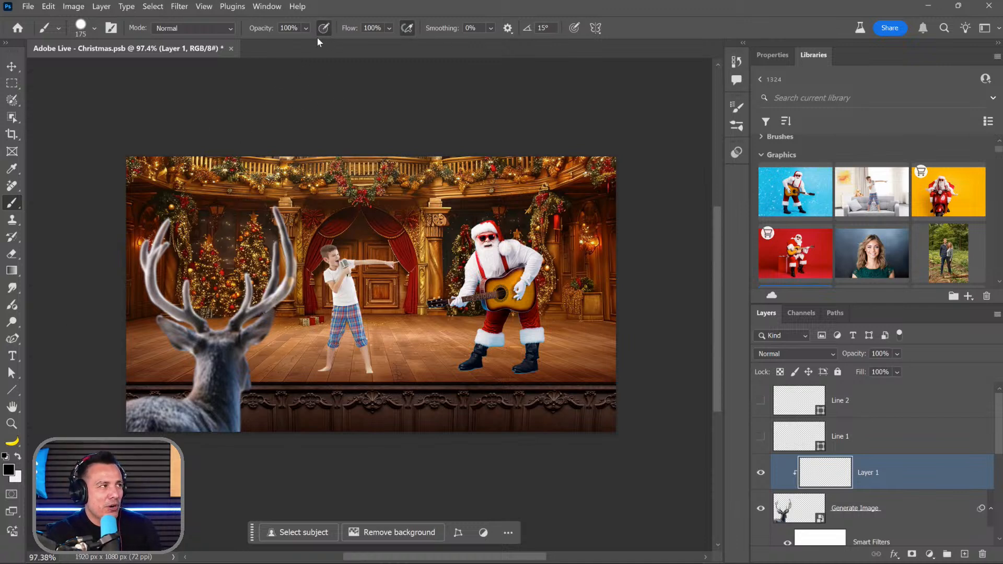
left_click(94, 29)
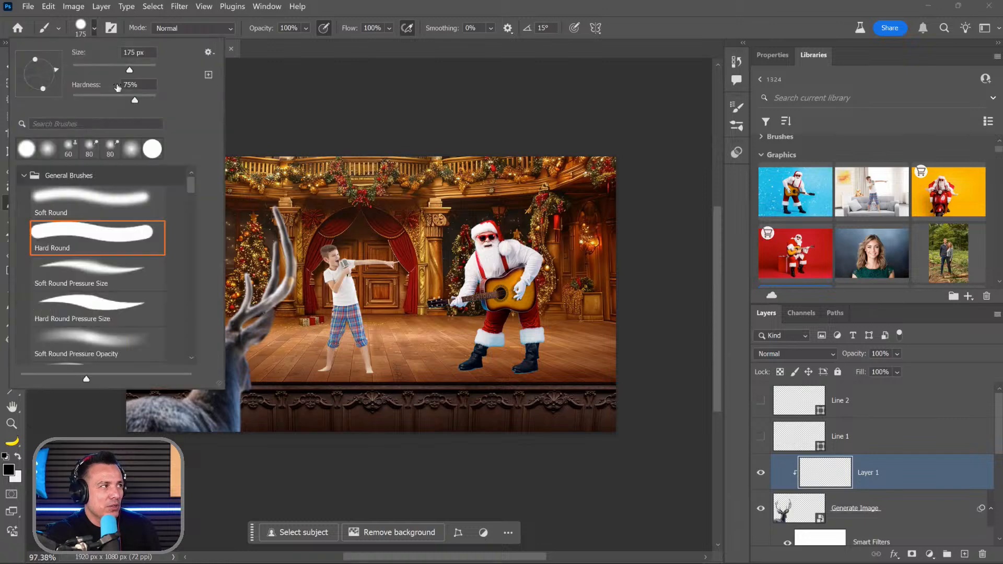
left_click_drag(84, 100, 68, 100)
double_click(338, 8)
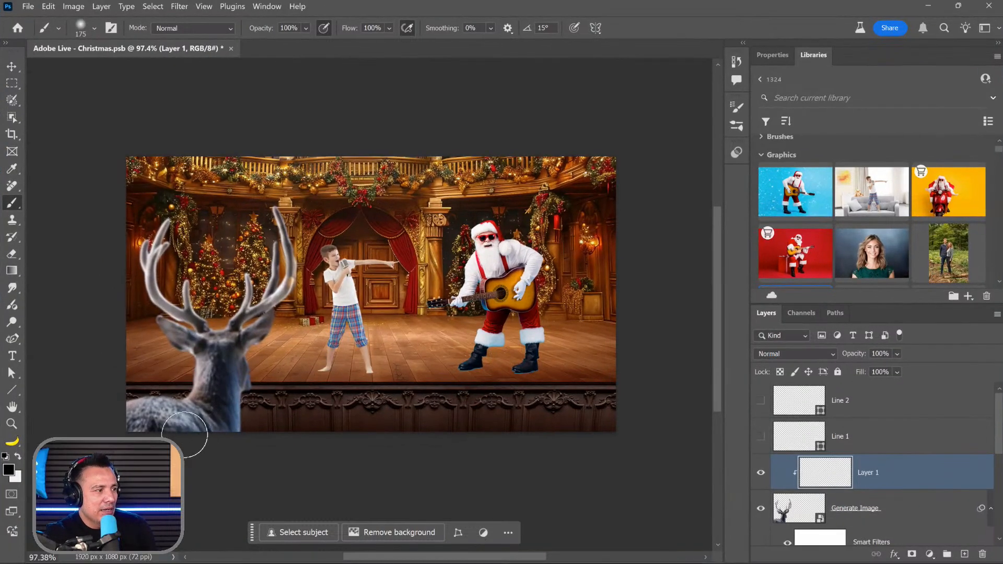
mouse_move(184, 435)
left_mouse_down()
mouse_move(157, 422)
mouse_move(213, 437)
mouse_move(213, 428)
mouse_move(213, 441)
mouse_move(212, 421)
mouse_move(235, 450)
mouse_move(179, 429)
left_mouse_up()
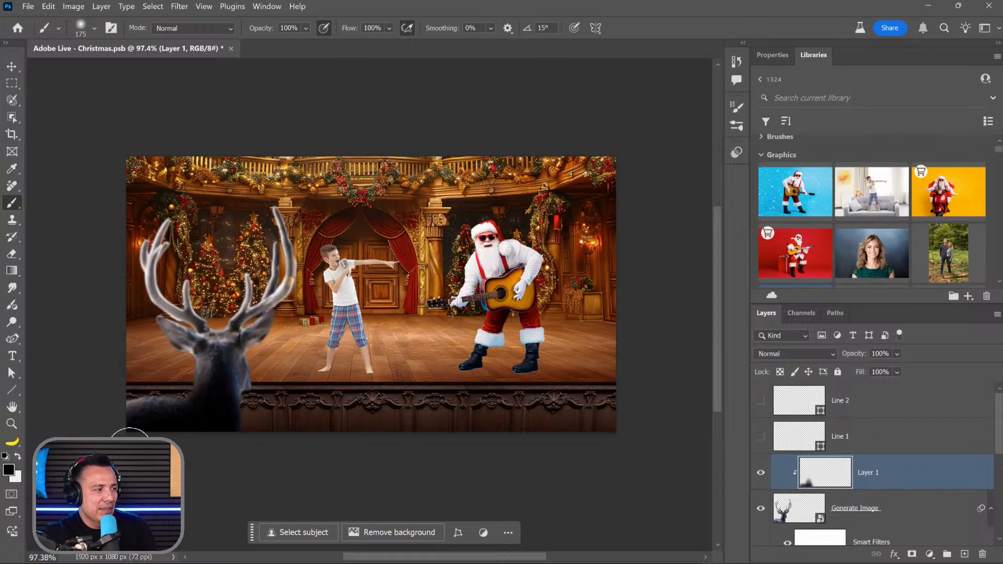
Step: Reduce the brush to 70 px and paint soft black shading over the reindeer's head, ears and antlers
key("bracketright")
key("bracketleft")
key("bracketleft")
key("bracketleft")
key("bracketleft")
key("bracketleft")
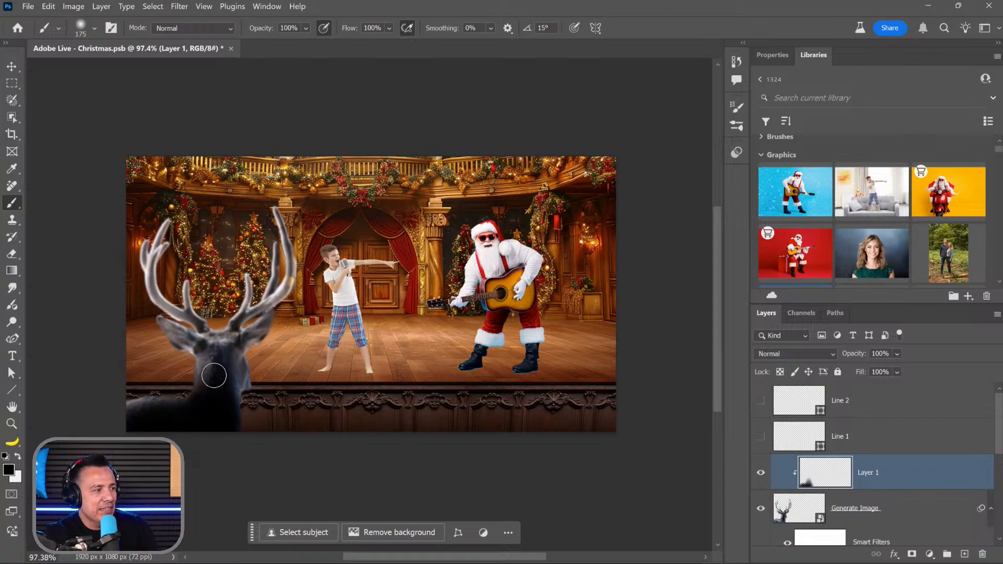
key("bracketleft")
key("bracketleft")
key("bracketleft")
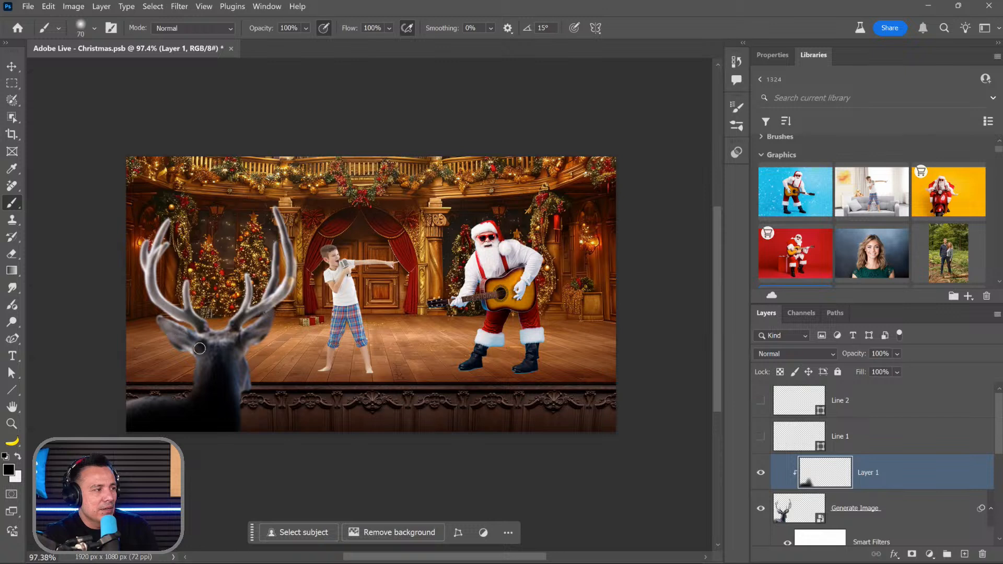
mouse_move(200, 349)
left_mouse_down()
mouse_move(229, 354)
mouse_move(248, 288)
mouse_move(244, 323)
mouse_move(234, 325)
mouse_move(277, 294)
mouse_move(281, 305)
mouse_move(296, 239)
mouse_move(296, 281)
mouse_move(276, 283)
mouse_move(266, 304)
mouse_move(277, 306)
mouse_move(238, 347)
mouse_move(207, 317)
mouse_move(230, 326)
mouse_move(180, 316)
mouse_move(192, 320)
mouse_move(167, 306)
mouse_move(174, 293)
mouse_move(152, 275)
mouse_move(154, 293)
mouse_move(150, 265)
left_mouse_up()
Step: Darken the remaining light areas of the left antler and the neck with a 30 px soft black brush
key("bracketleft")
key("bracketleft")
key("bracketleft")
key("bracketleft")
key("bracketleft")
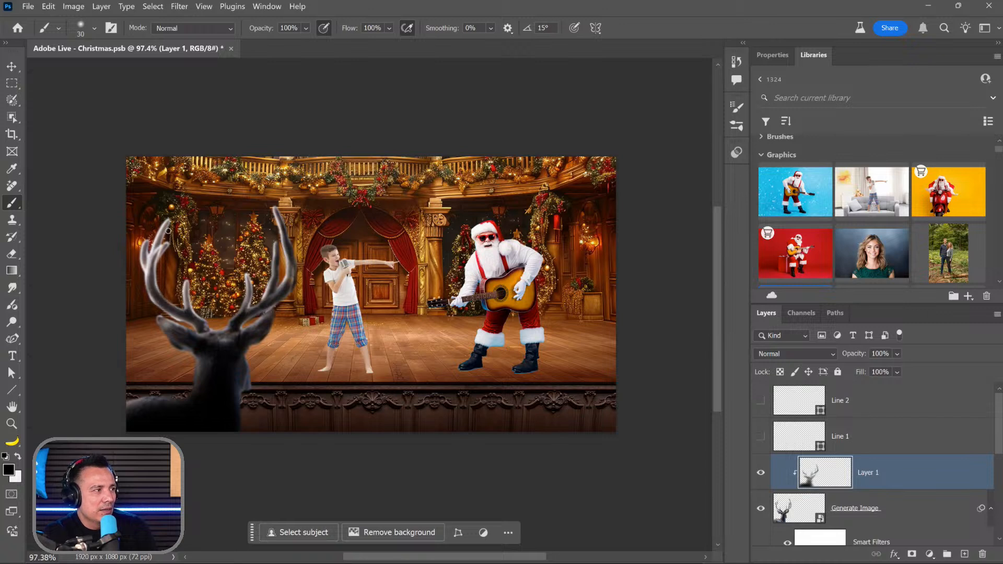
mouse_move(168, 230)
left_mouse_down()
mouse_move(151, 264)
mouse_move(147, 246)
mouse_move(194, 277)
mouse_move(221, 378)
left_mouse_up()
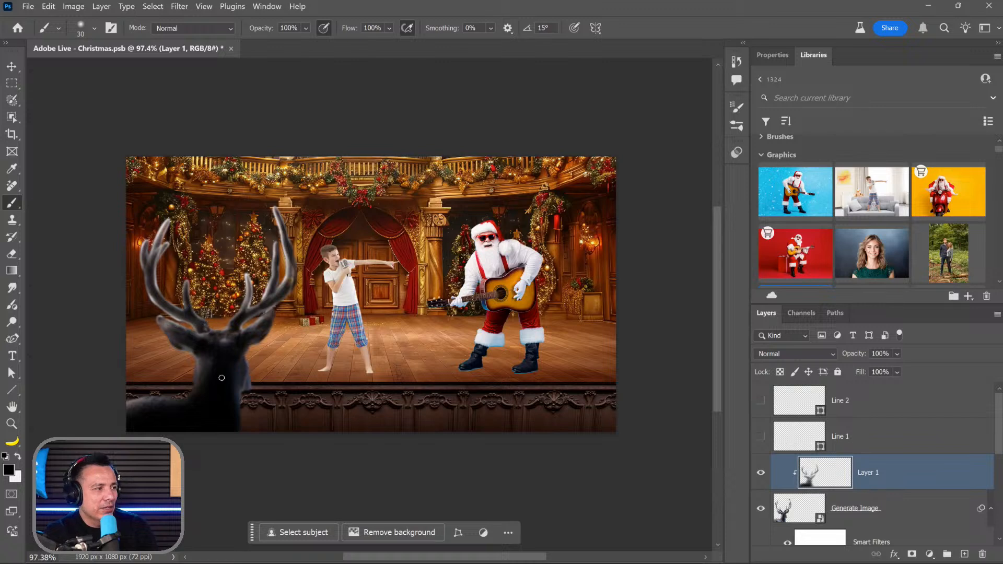
Step: Compare the reindeer with and without the black shading by toggling the clipped layer's visibility
left_click(760, 472)
left_click(761, 473)
left_click(761, 472)
left_click(761, 472)
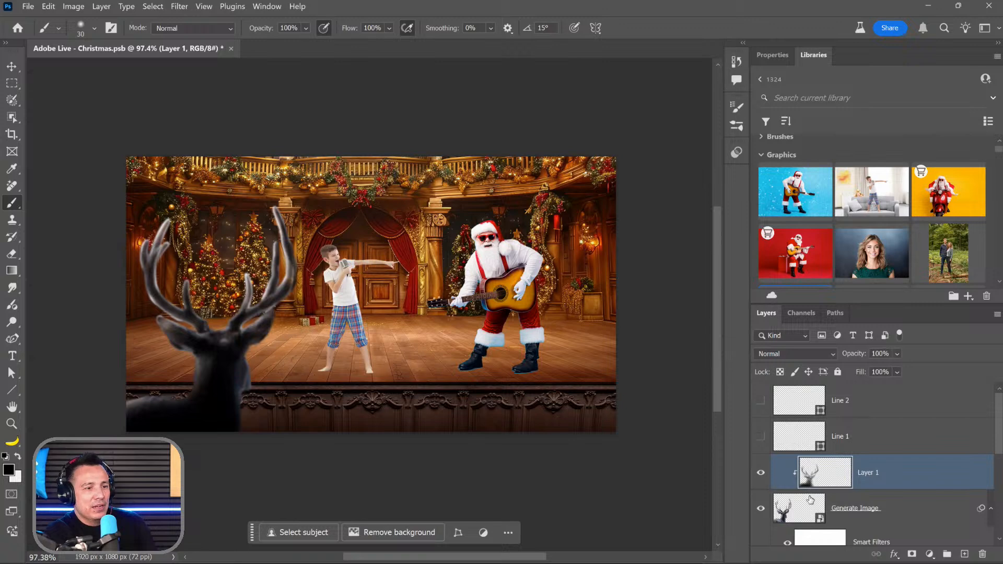
Step: Set the Gaussian Blur smart filter radius on the reindeer layer to 4.1 px
left_click(810, 504)
double_click(831, 540)
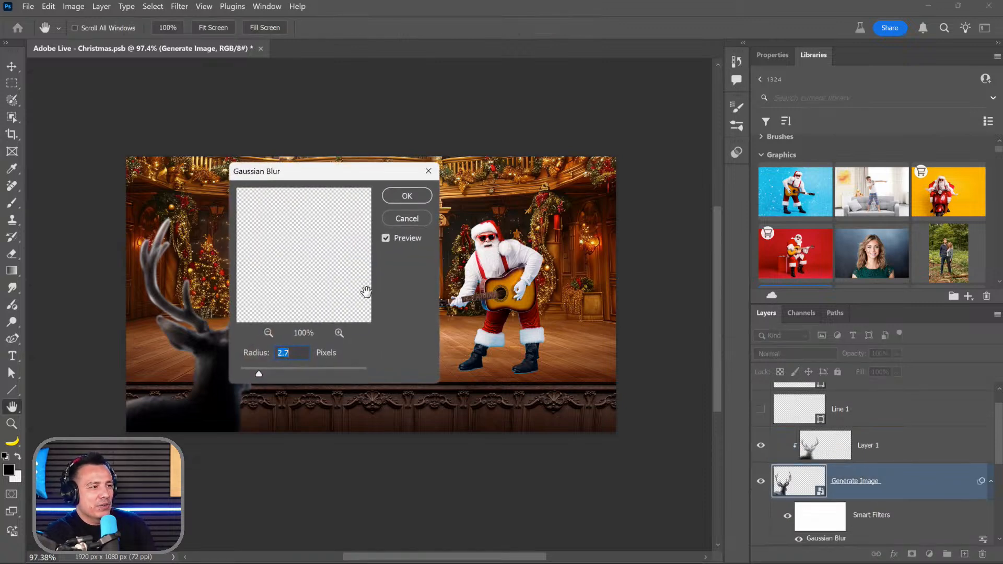
left_click_drag(266, 369, 268, 371)
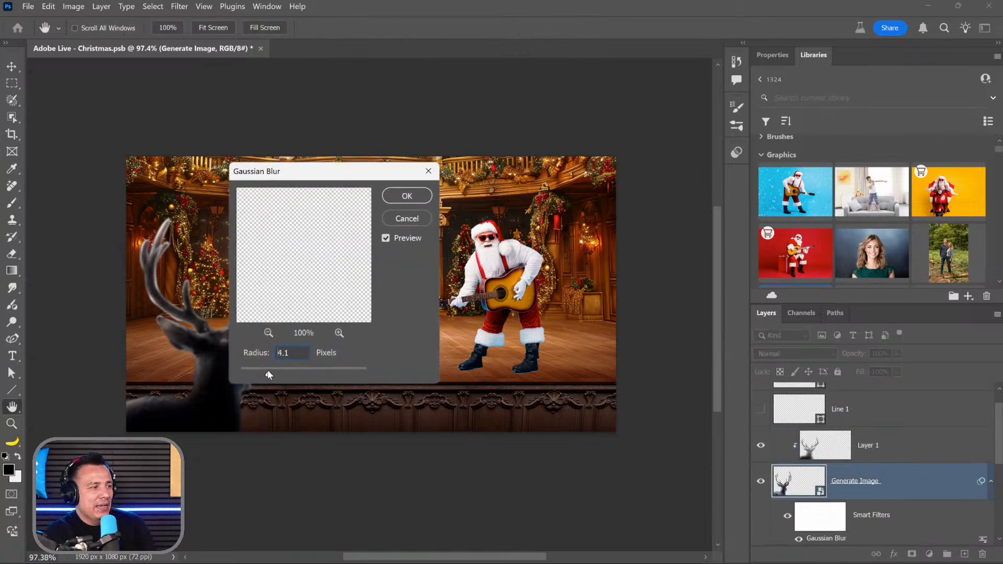
left_click(420, 196)
Step: Check the effect of the reindeer's shading layer with the stronger blur and save the document
left_click(759, 447)
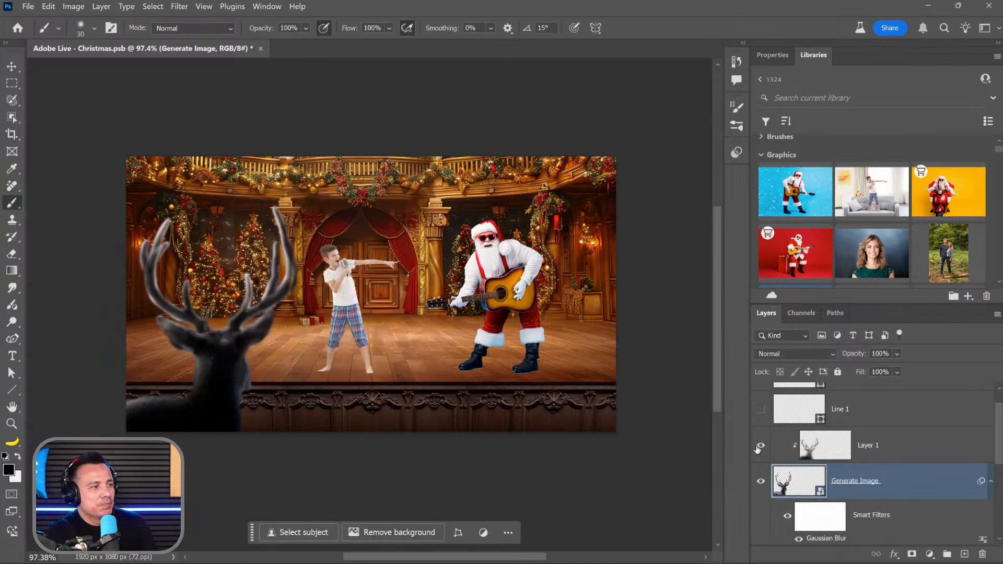
key("ctrl+s")
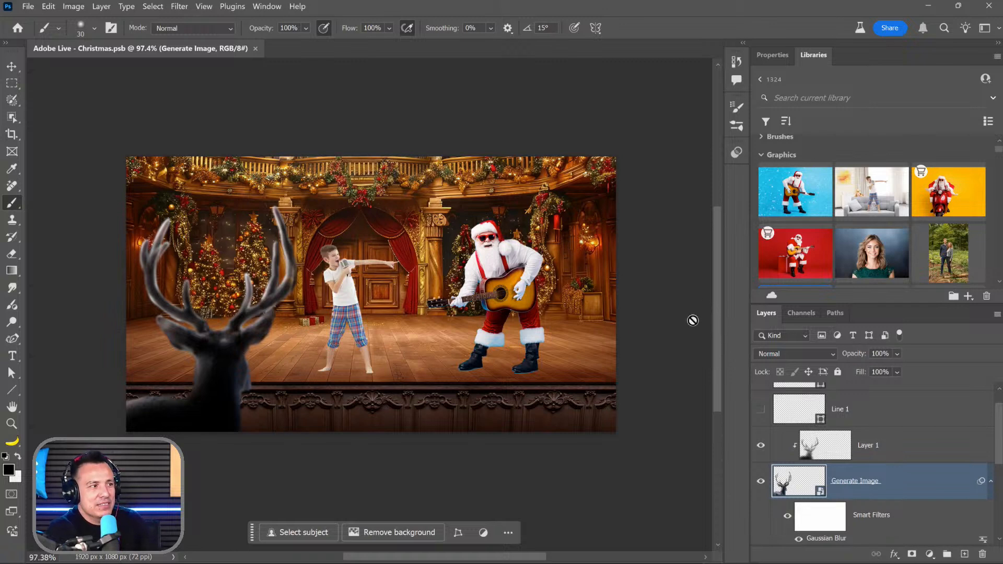
Step: Move the singing boy across the stage a little closer to Santa
scroll(834, 473, "up", 1)
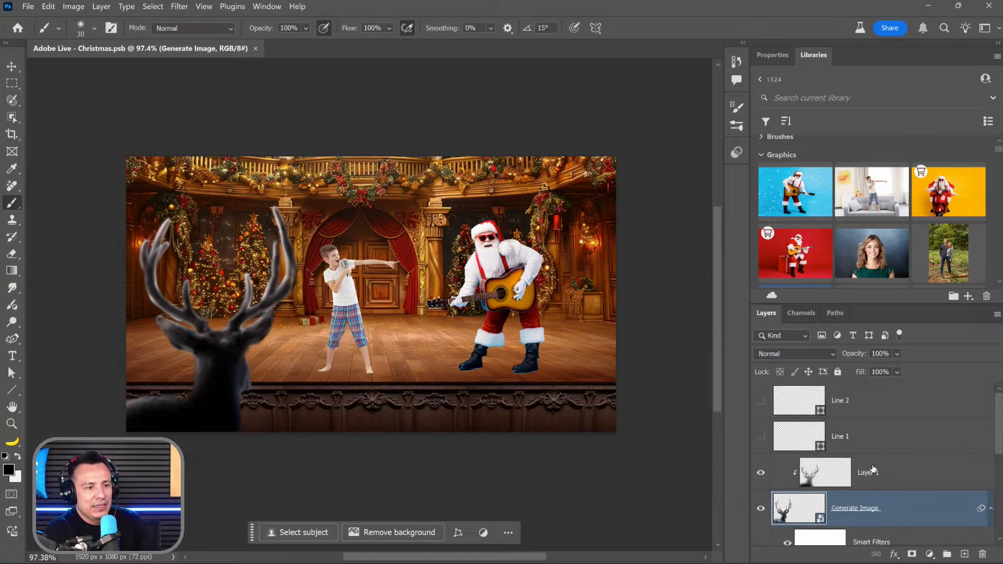
scroll(872, 468, "down", 5)
scroll(867, 466, "up", 1)
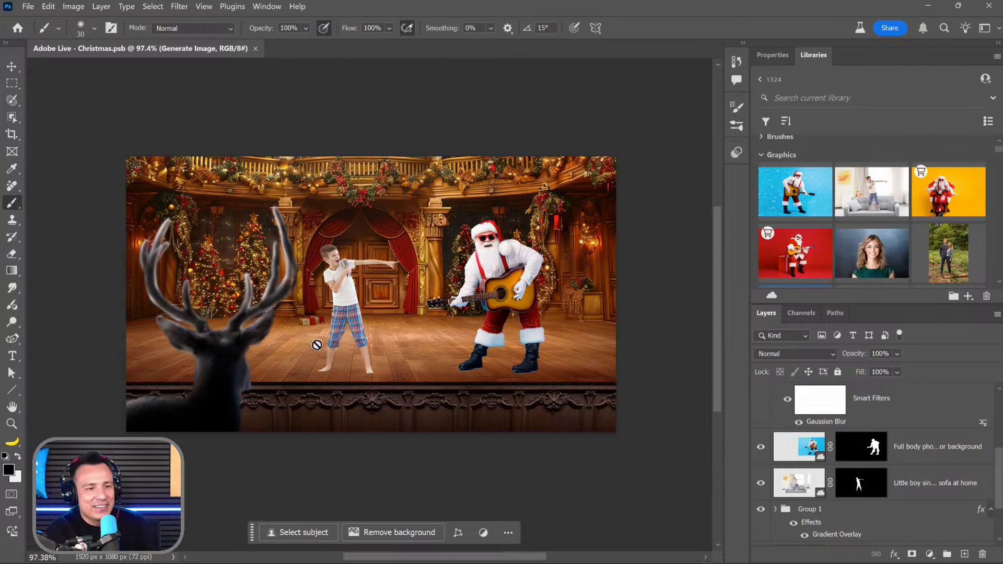
left_click(812, 491)
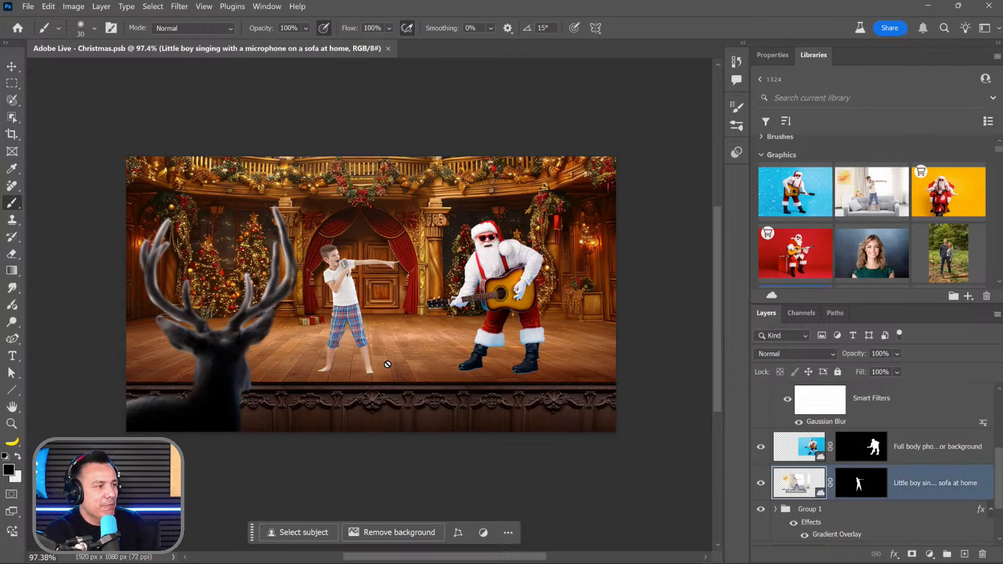
key("t")
key("v")
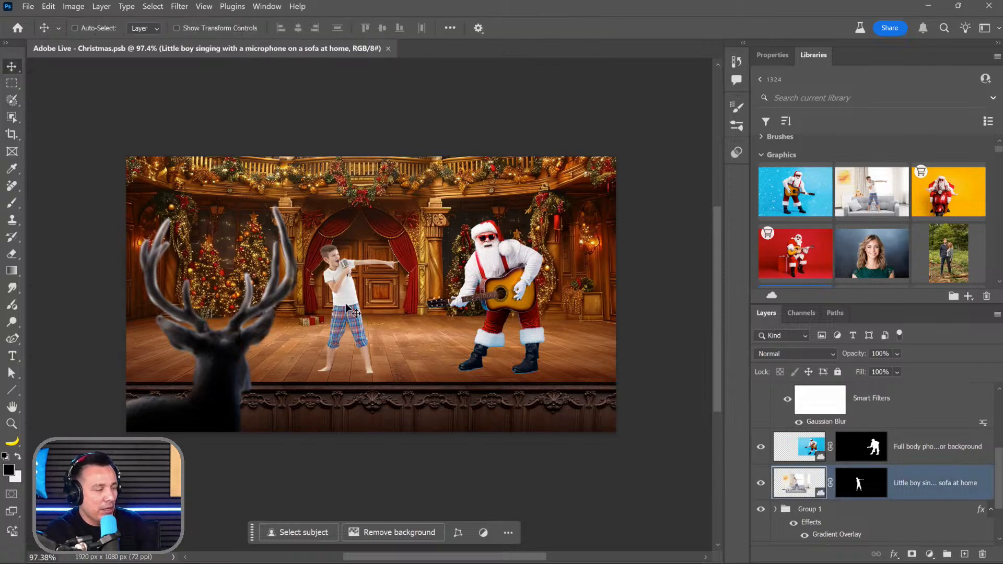
left_click_drag(350, 309, 374, 312)
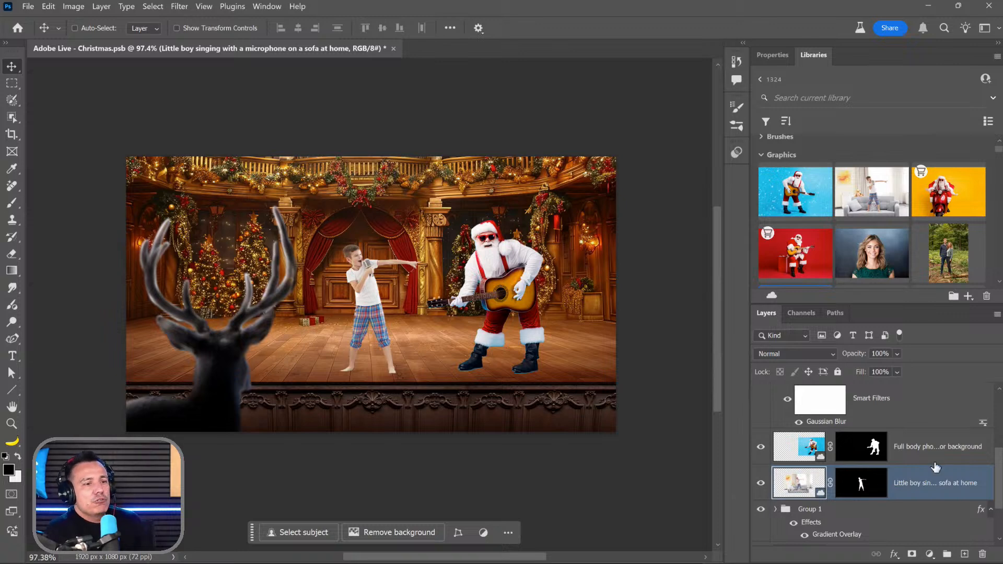
Step: Group Group 1 with the Christmas stage image as BG, and delete the white Background layer
scroll(981, 461, "up", 3)
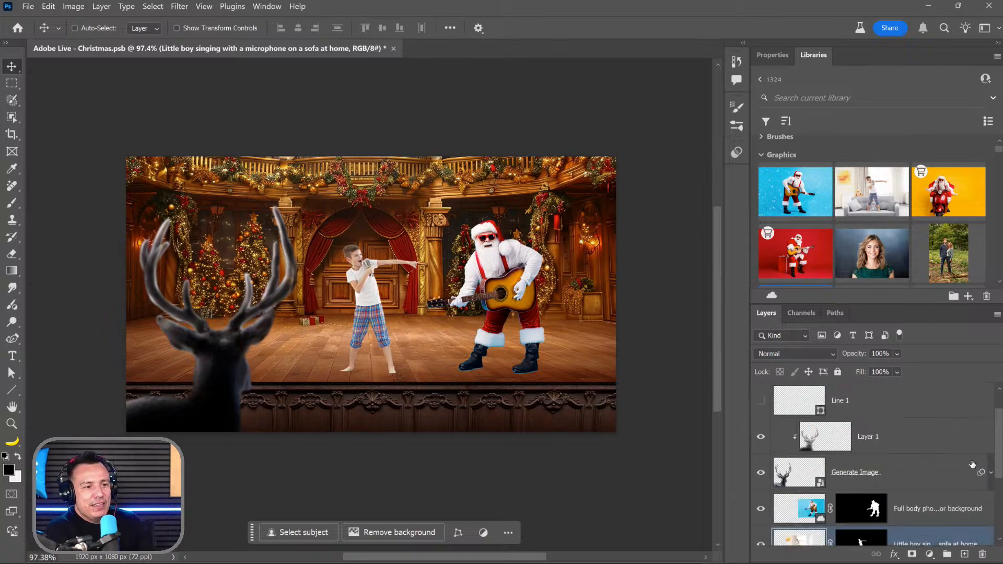
scroll(971, 464, "down", 2)
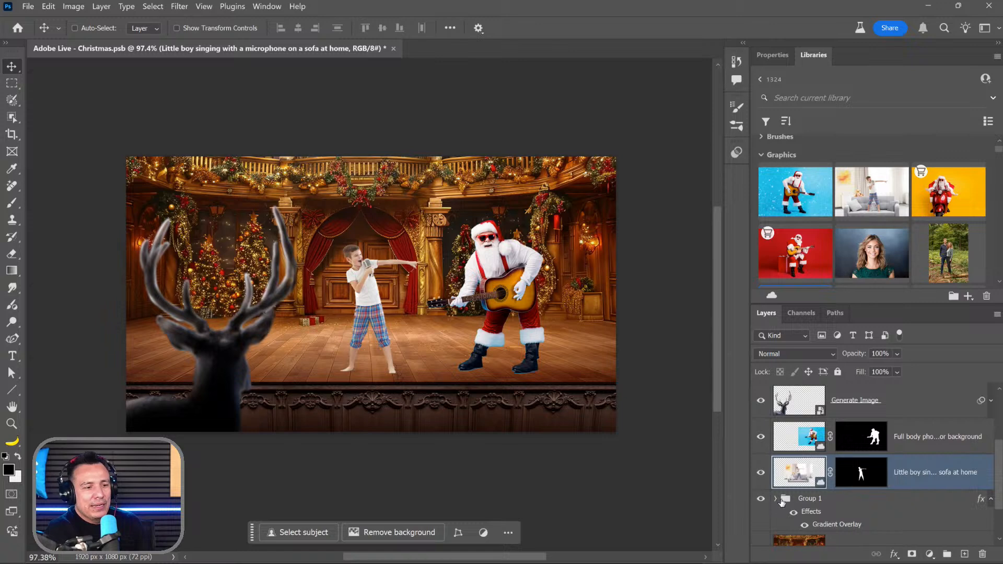
left_click(775, 499)
left_click(774, 500)
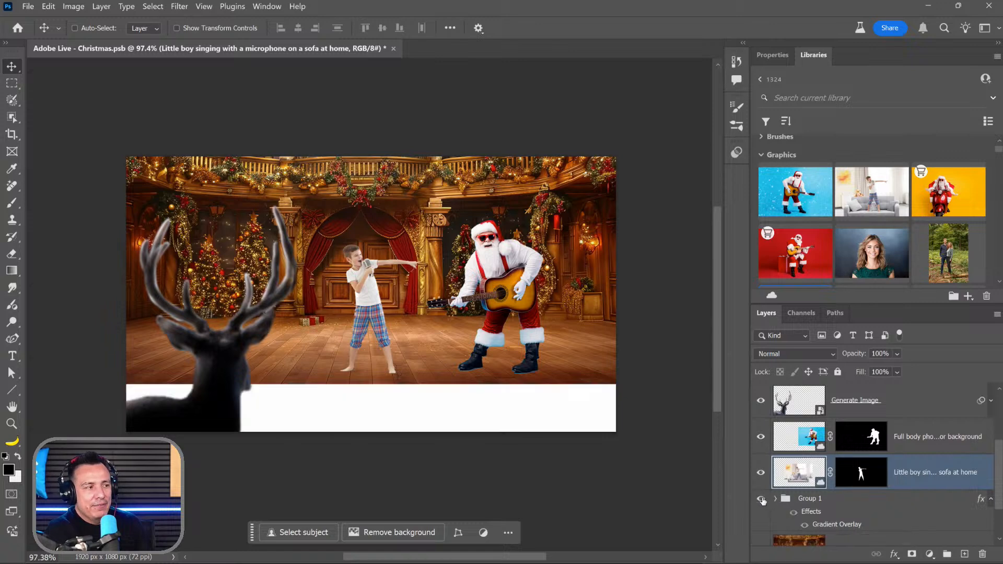
left_click(820, 501)
scroll(817, 498, "down", 2)
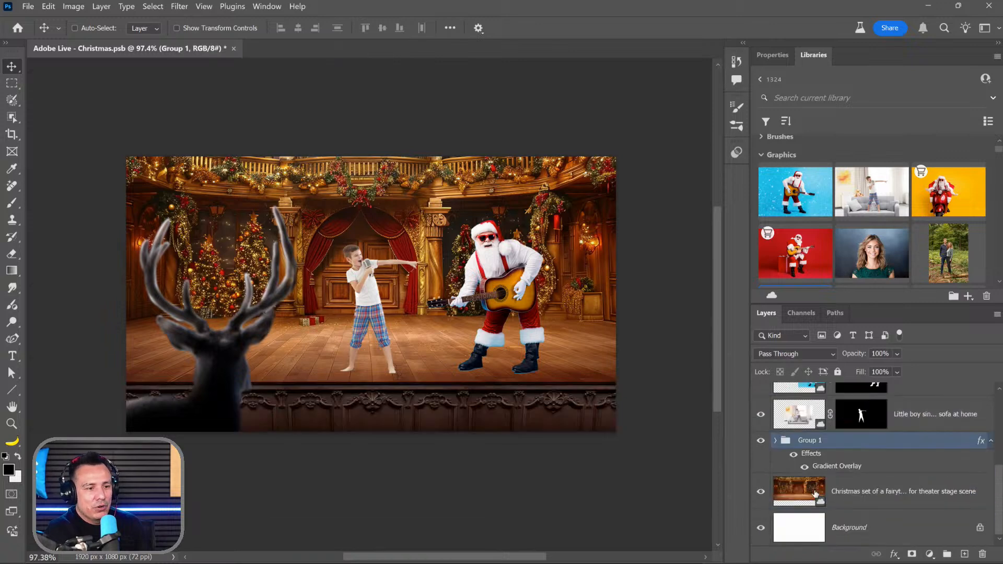
left_click(816, 494, "shift")
key("ctrl+g")
double_click(807, 500)
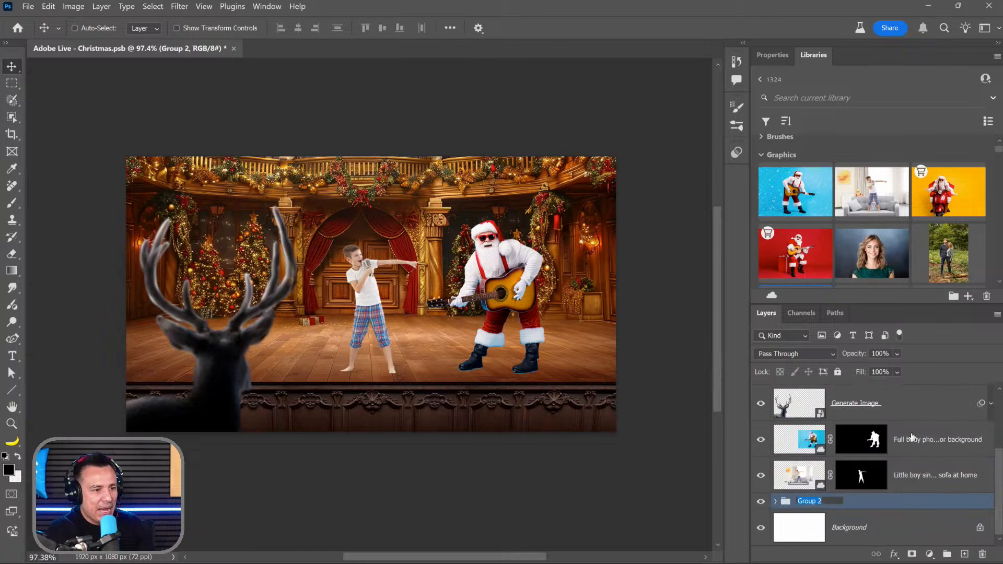
type("BG")
key("Return")
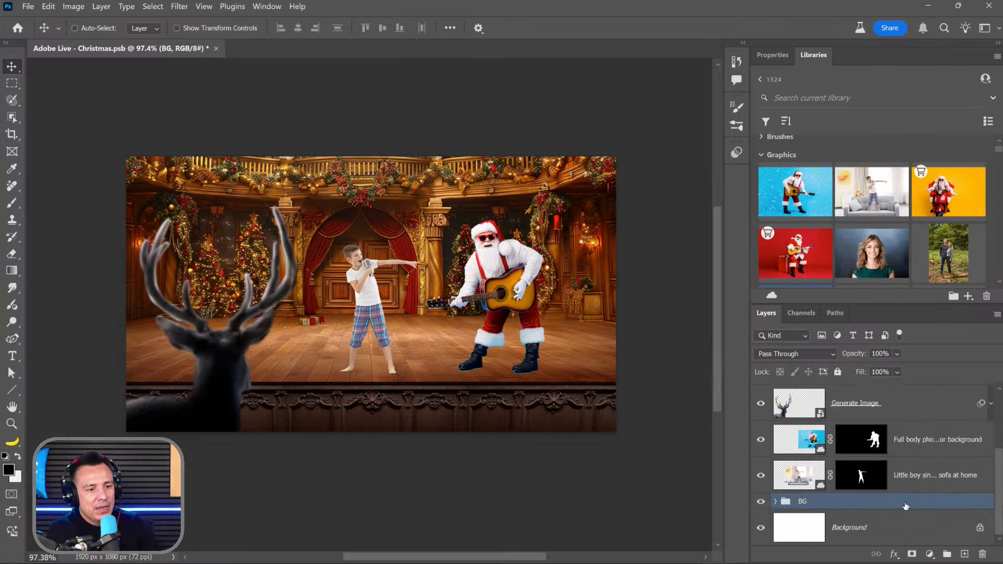
left_click(911, 538)
key("Delete")
Step: Put the singing boy layer in its own group named Boy and collapse the group
left_click(809, 509)
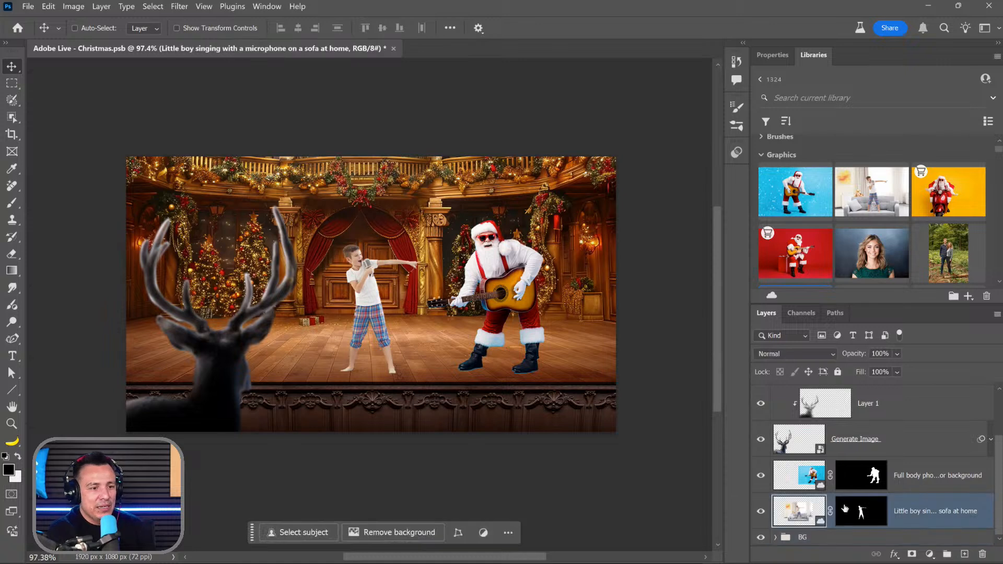
key("ctrl+g")
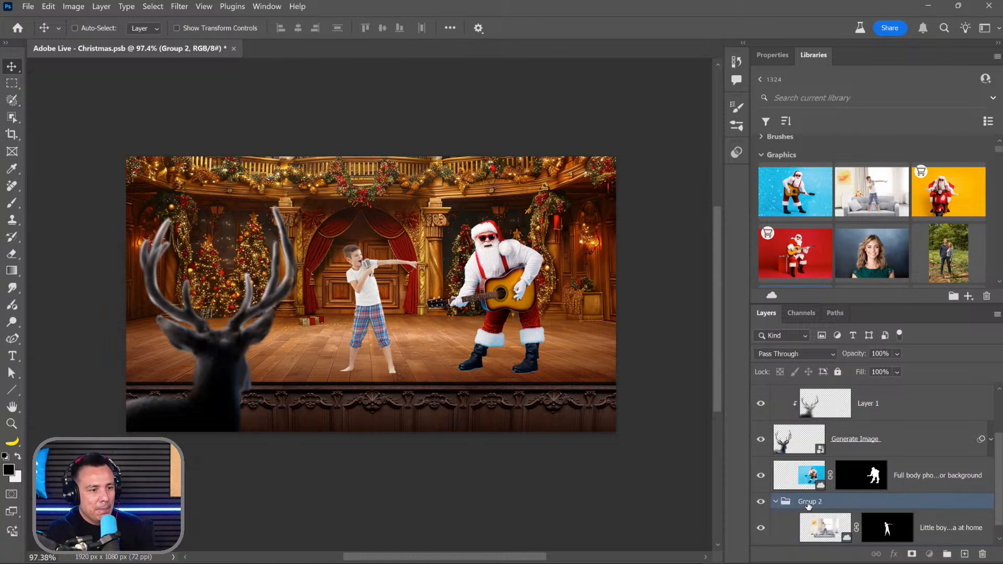
double_click(812, 503)
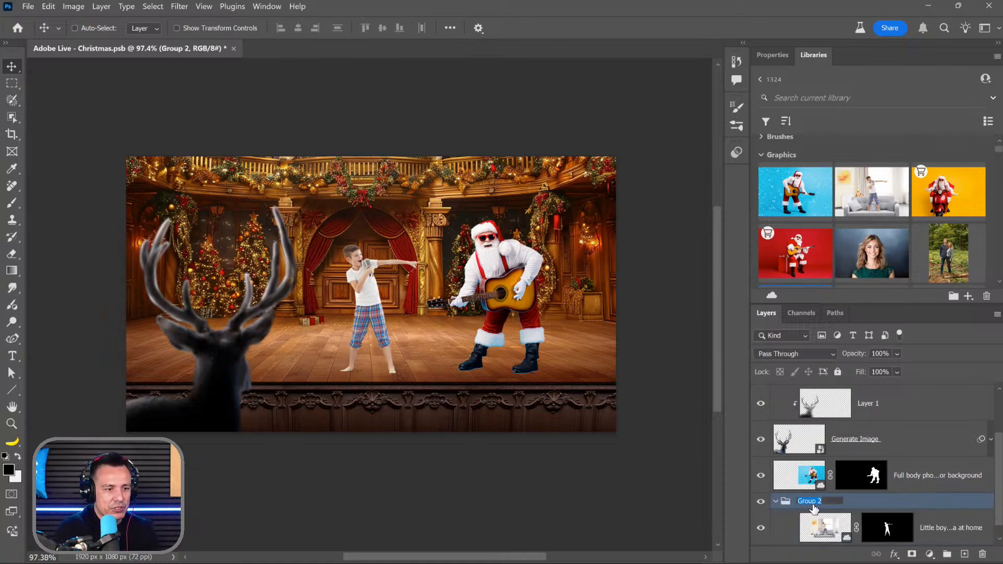
type("Boy")
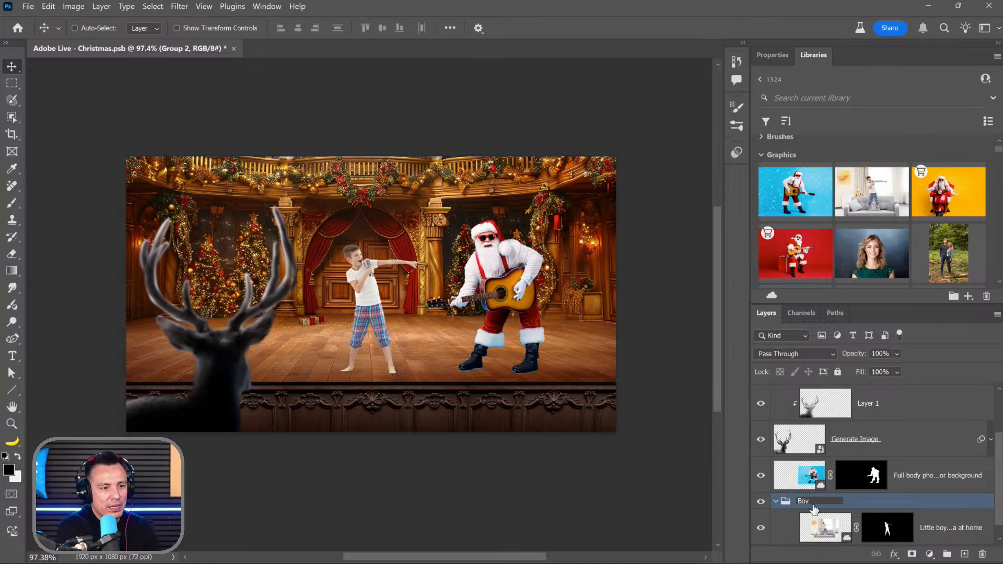
key("Return")
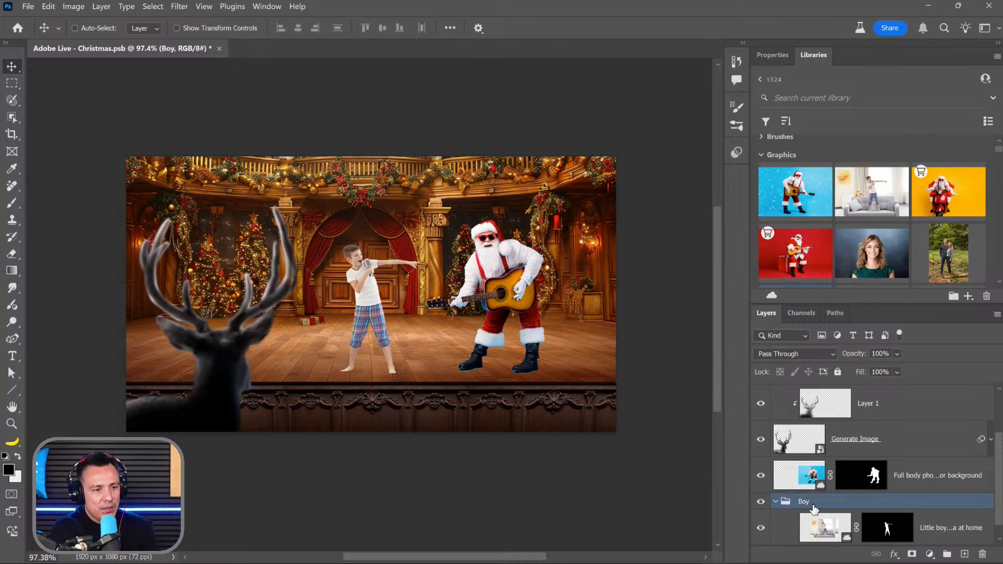
left_click(775, 502)
Step: Put the guitar-playing Santa layer in its own group named Santa
key("ctrl+g")
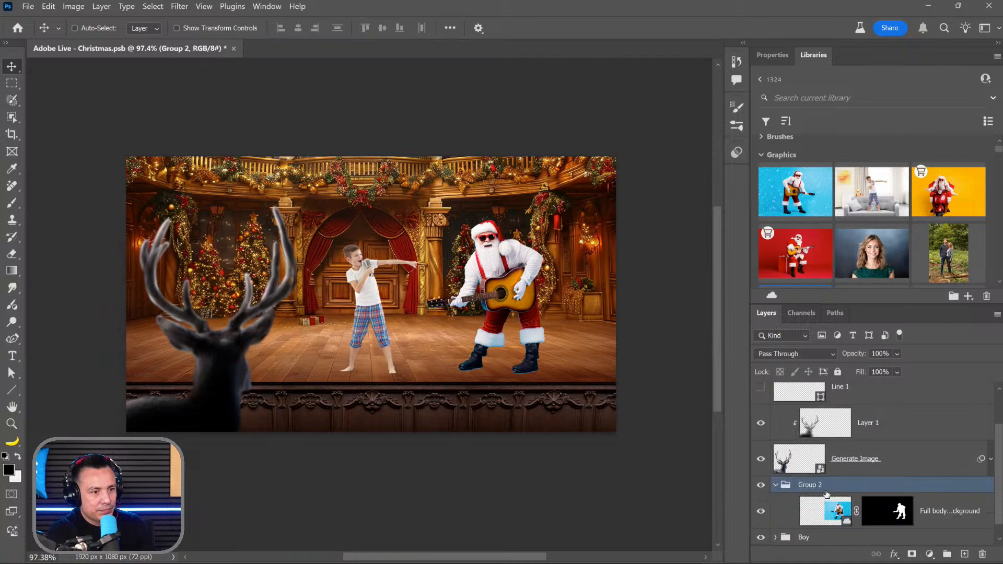
double_click(816, 485)
type("Santa")
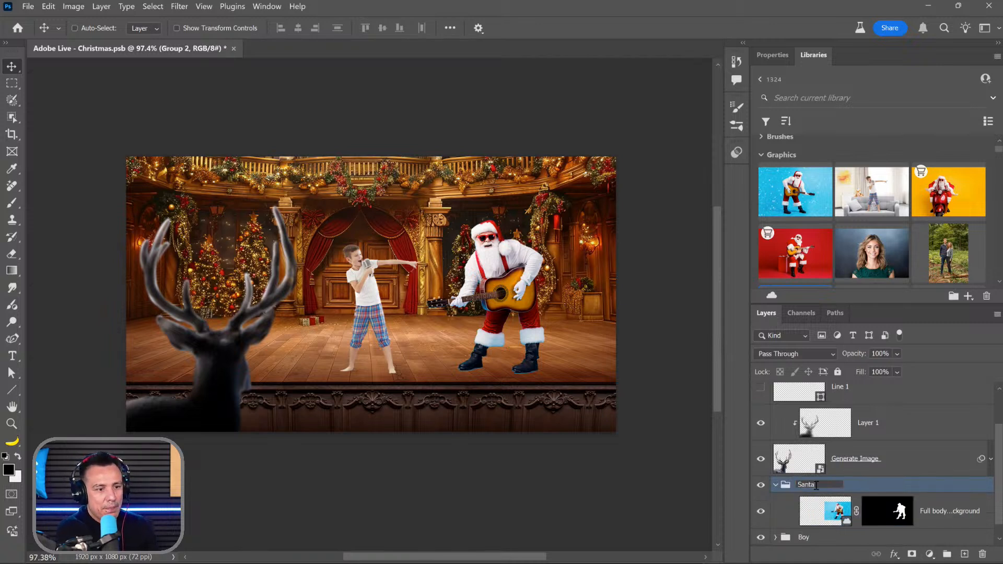
key("Return")
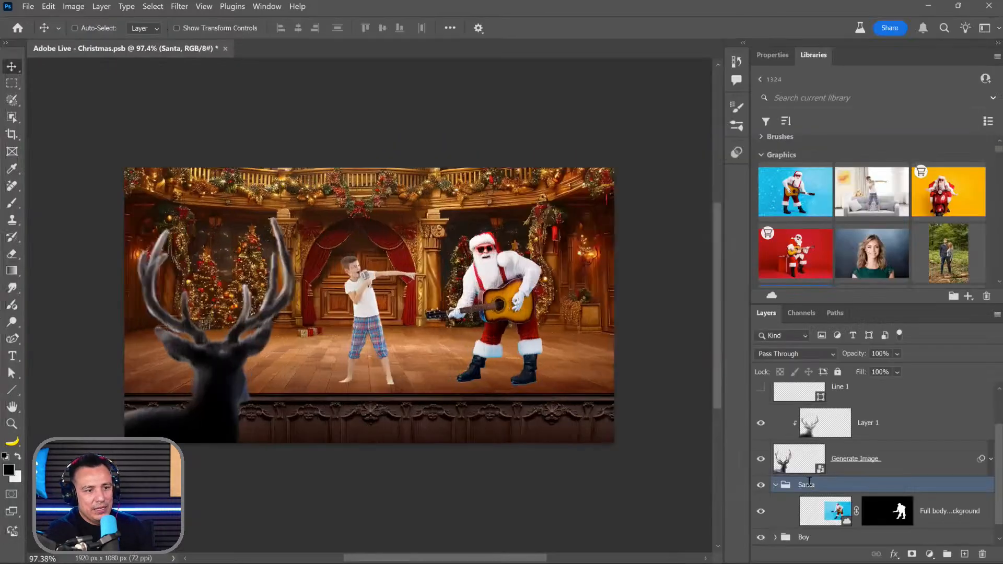
Step: Cycle through the layer names in edit mode and rename the Generate Image layer as Raindeer
double_click(809, 484)
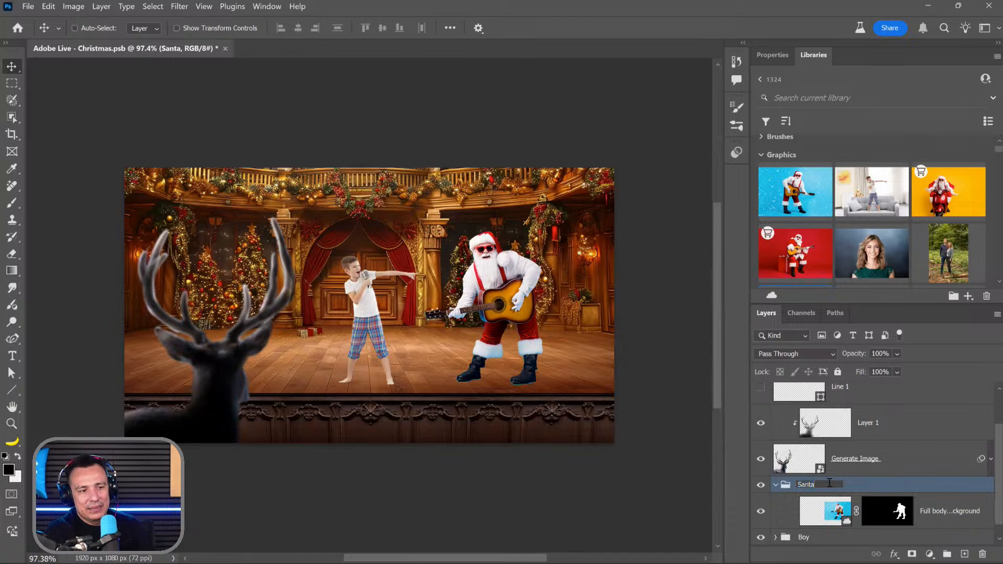
key("Tab")
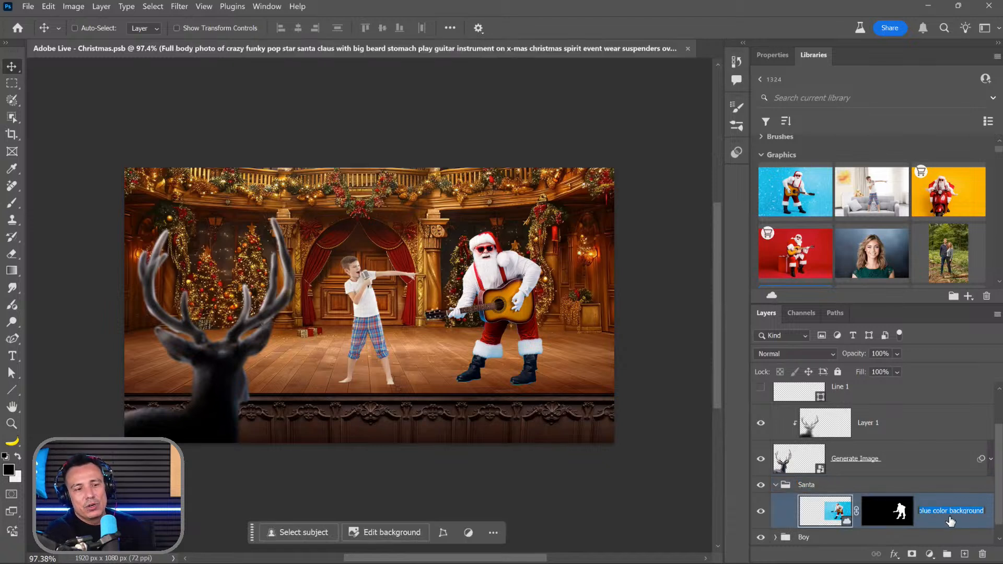
key("Tab")
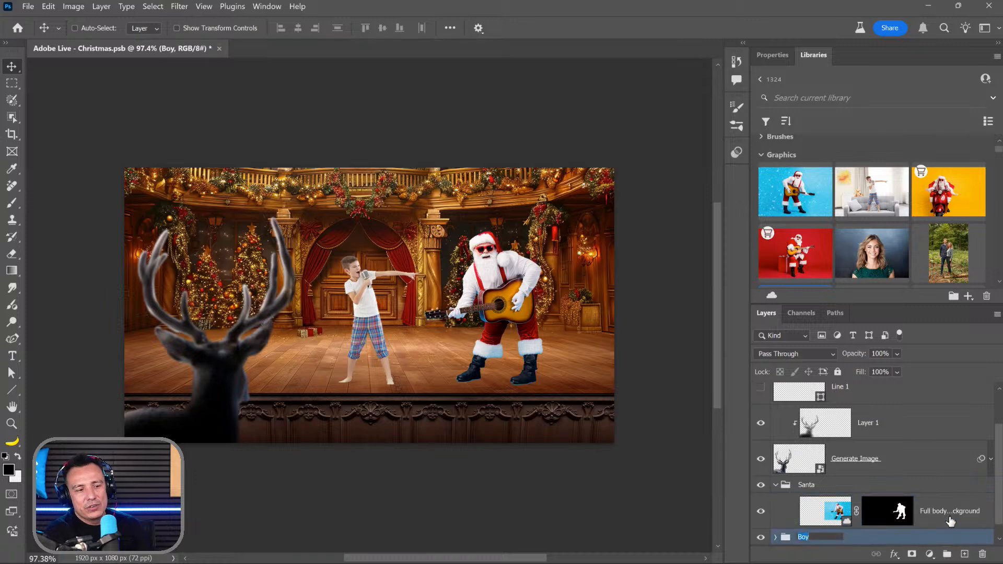
key("shift+Tab")
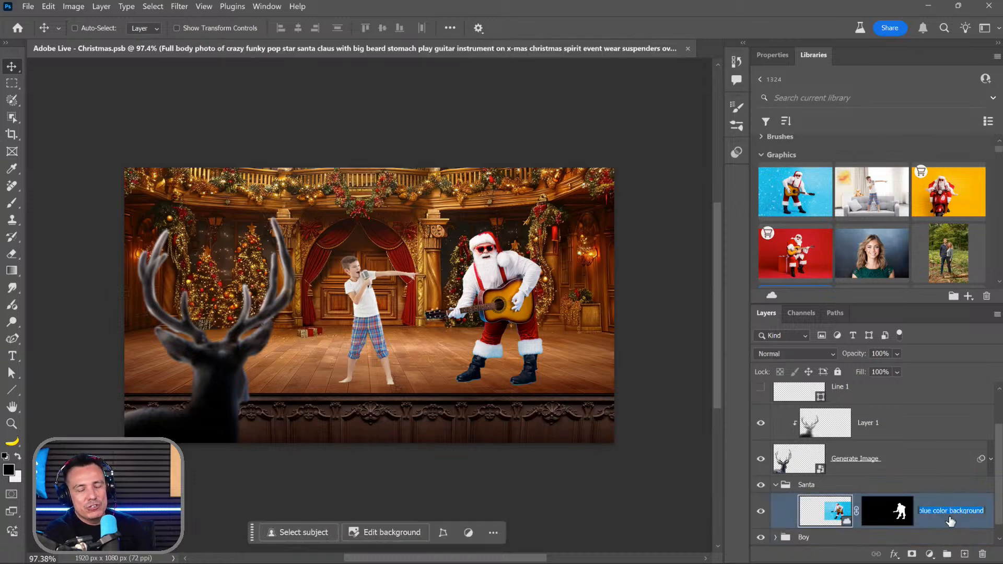
key("shift+Tab")
key("shift+Tab")
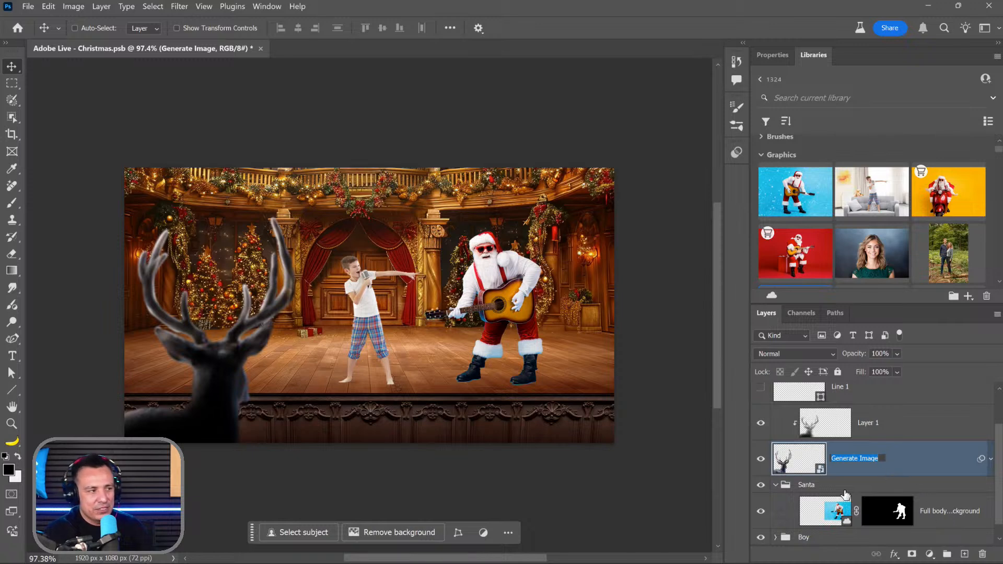
type("Raindeer")
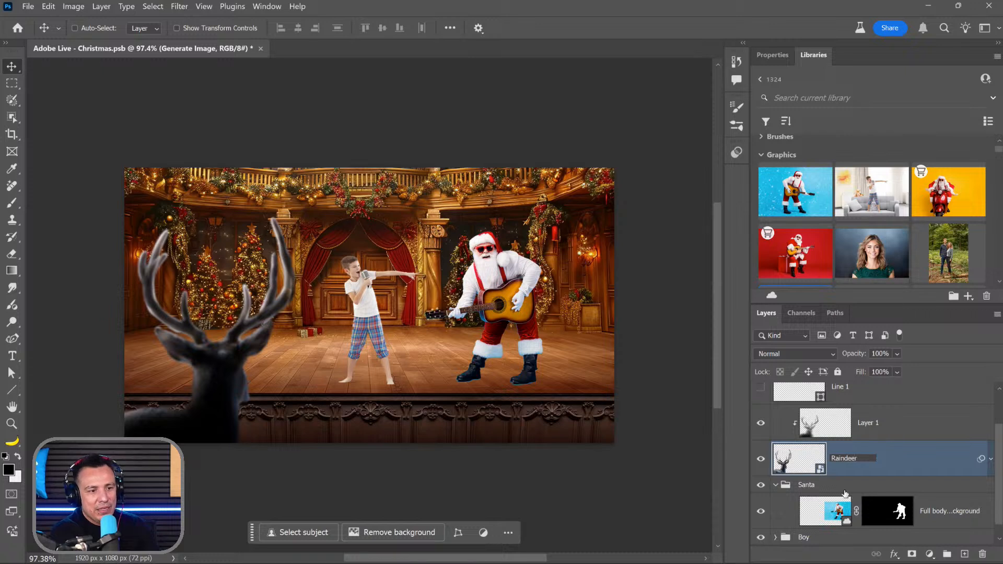
key("Return")
Step: Group the reindeer layer with its clipped shading layer and name the group Raindeer
left_click(866, 438, "ctrl")
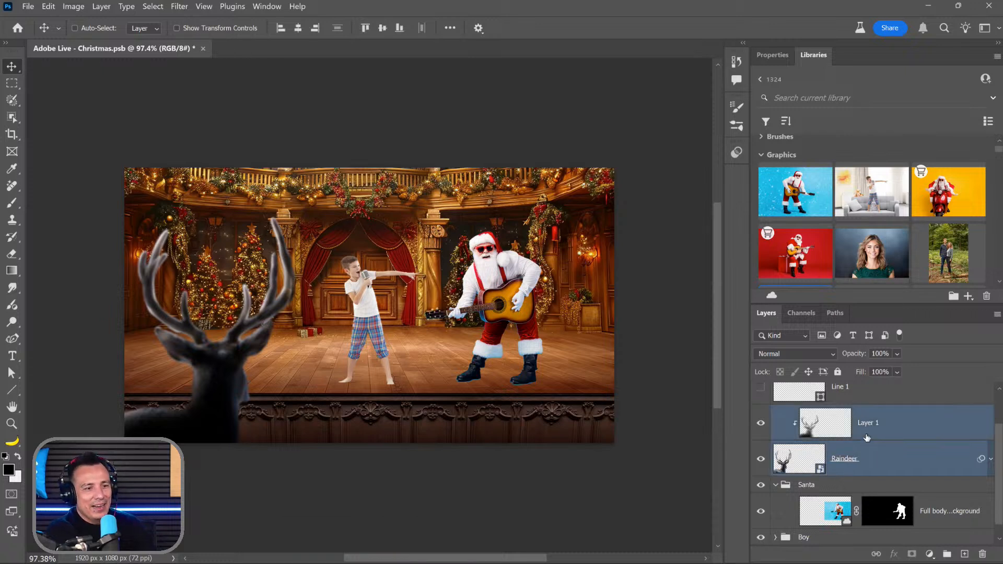
key("ctrl+g")
double_click(808, 453)
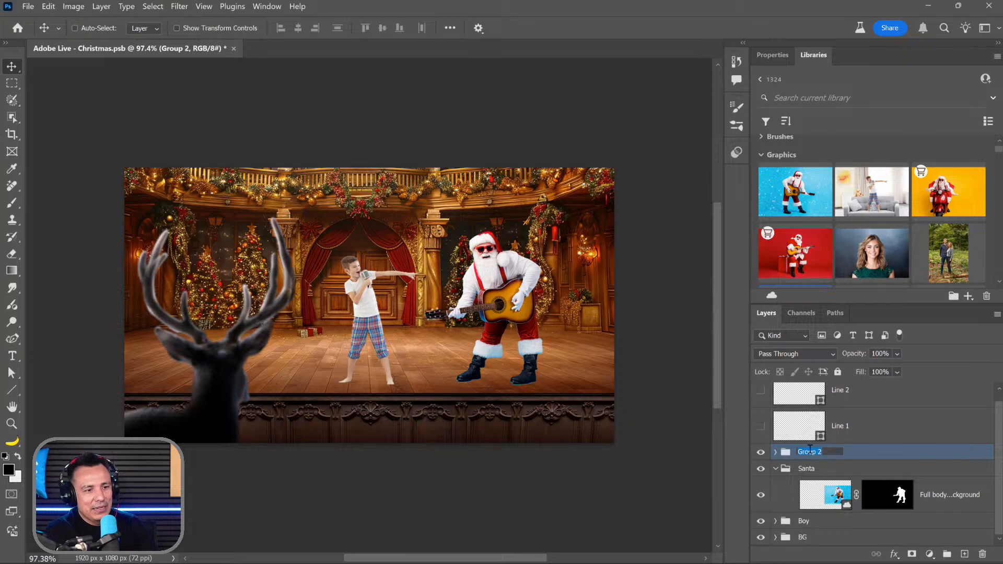
type("Ra")
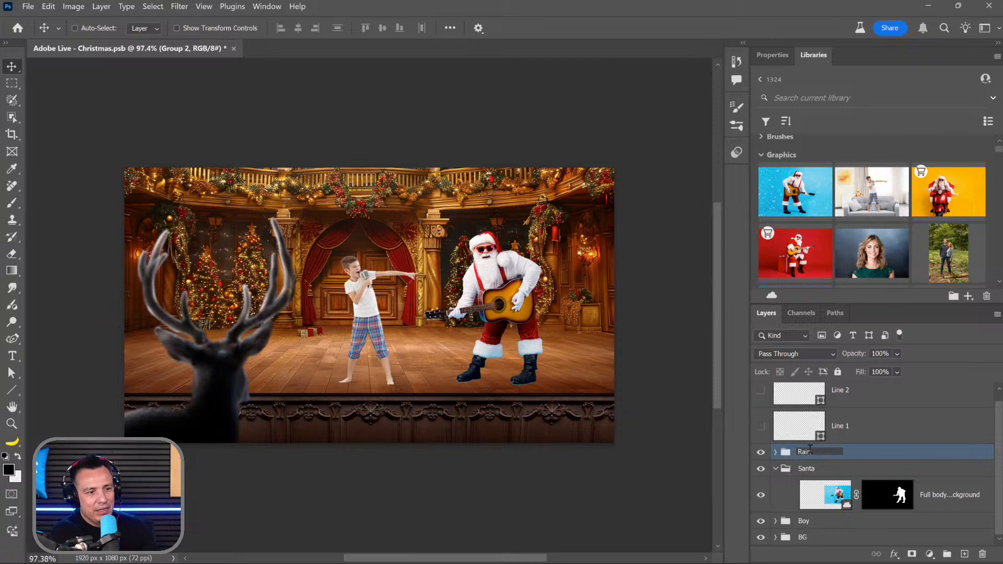
type("indeer")
key("Return")
Step: Delete the hidden Line 1 and Line 2 layers and collapse the Santa group
left_click(867, 412)
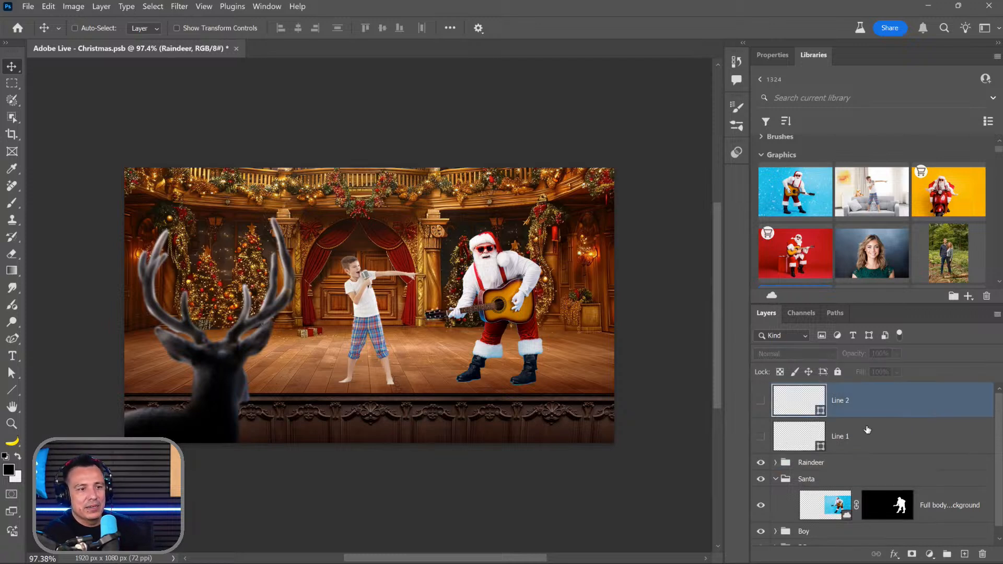
left_click(873, 449, "shift")
key("Delete")
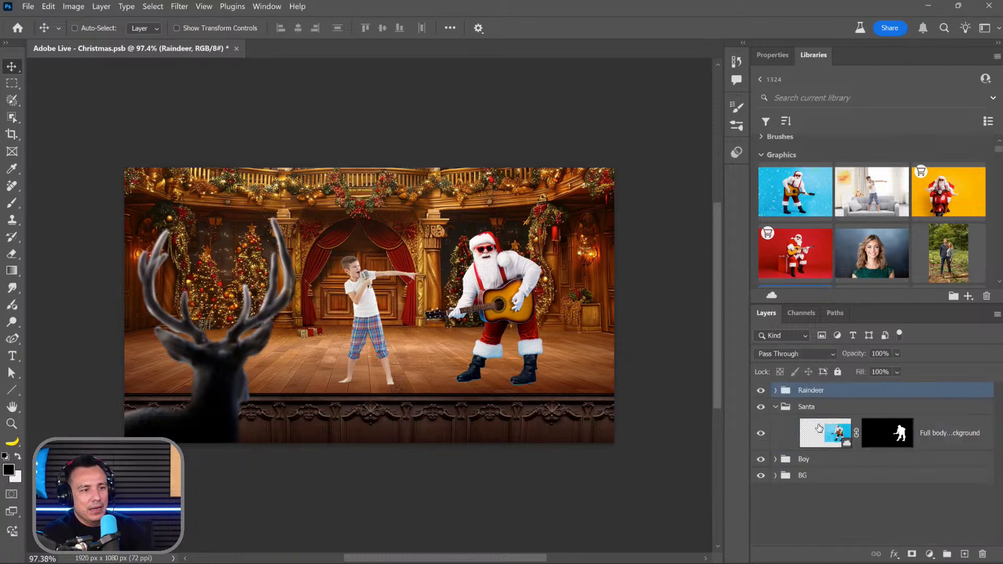
left_click(777, 407)
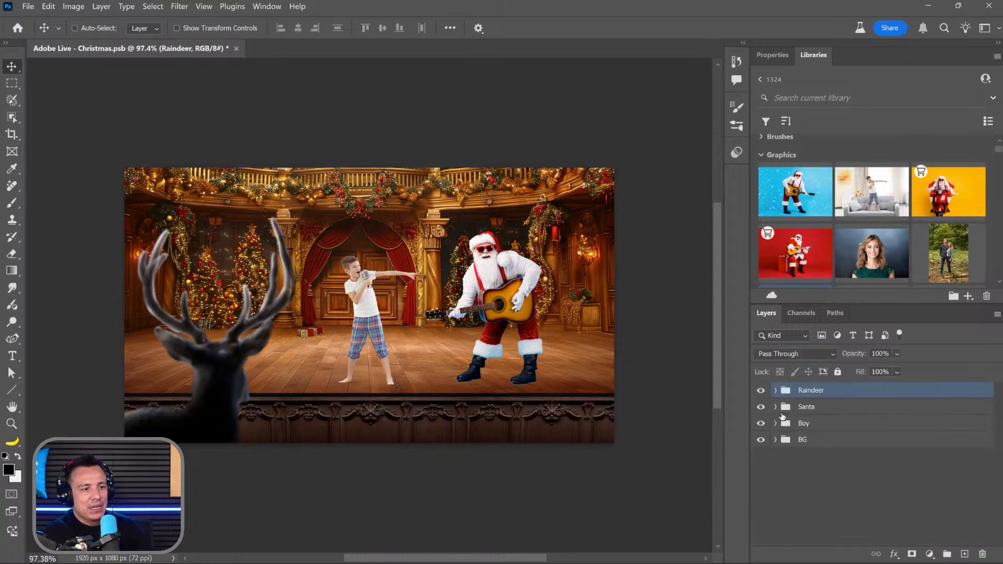
Step: Color-code the BG group violet and the Boy group indigo
right_click(816, 439)
mouse_move(835, 430)
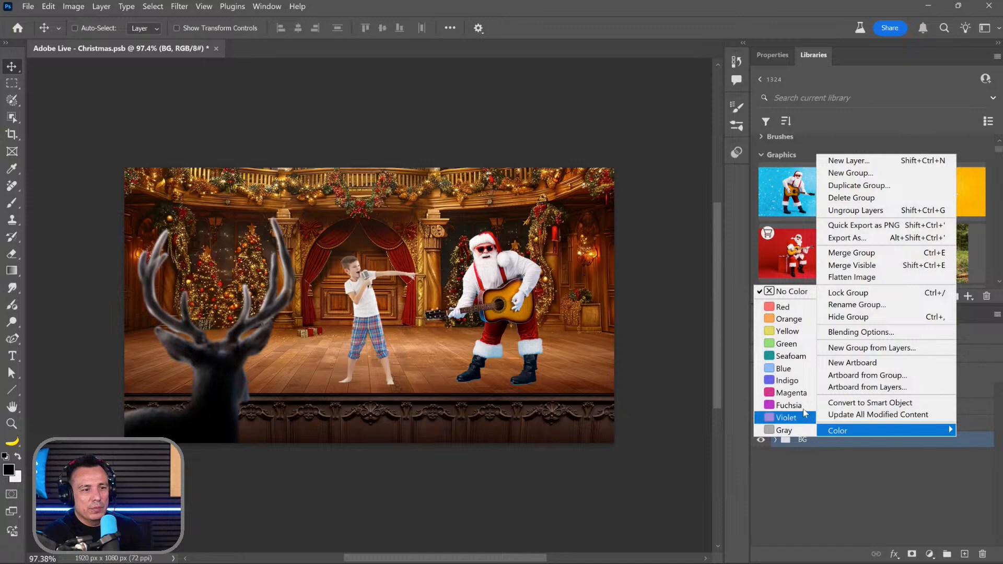
left_click(786, 417)
right_click(834, 424)
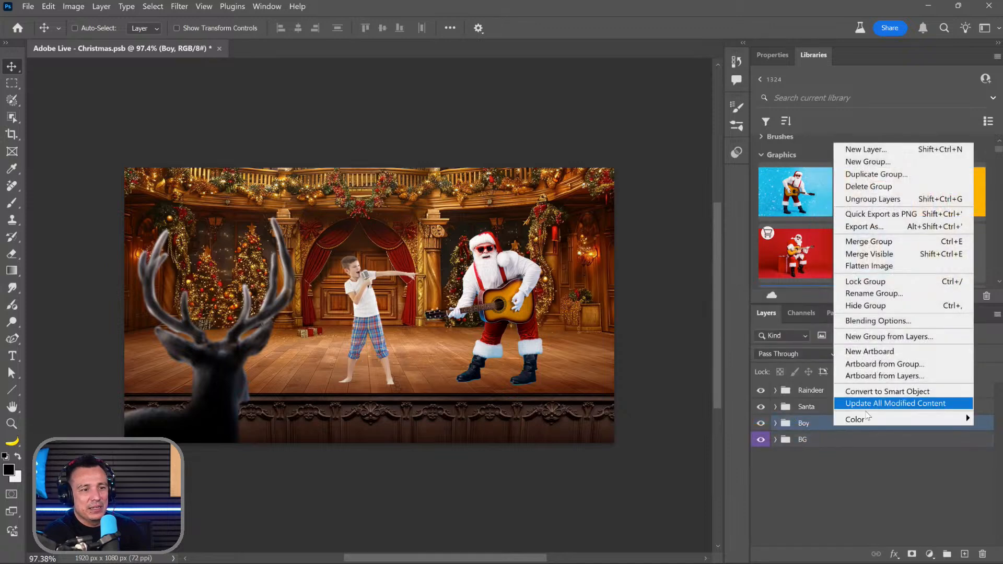
mouse_move(866, 416)
left_click(803, 508)
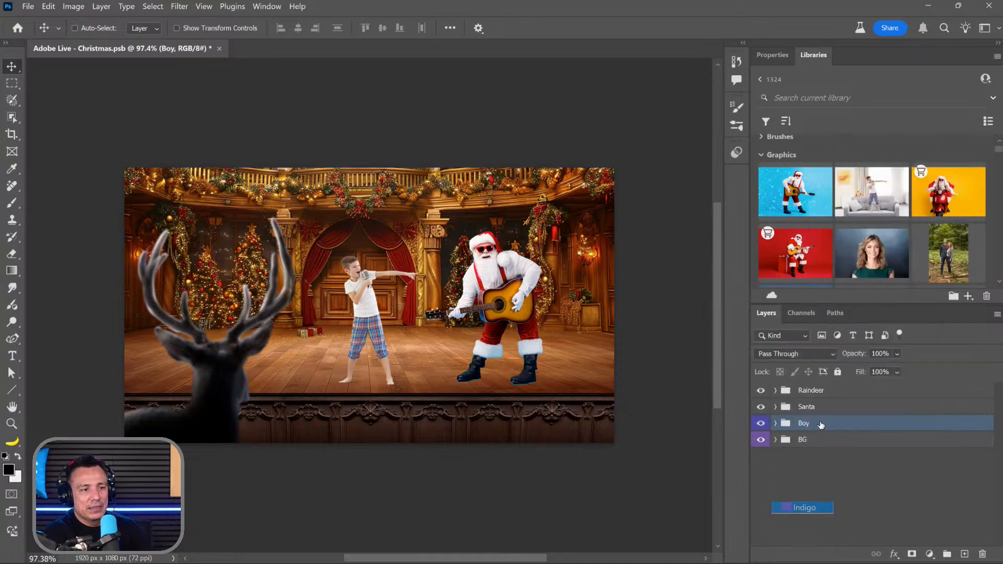
Step: Color-code the Santa group red and the Raindeer group seafoam, and save the document
right_click(828, 401)
mouse_move(836, 394)
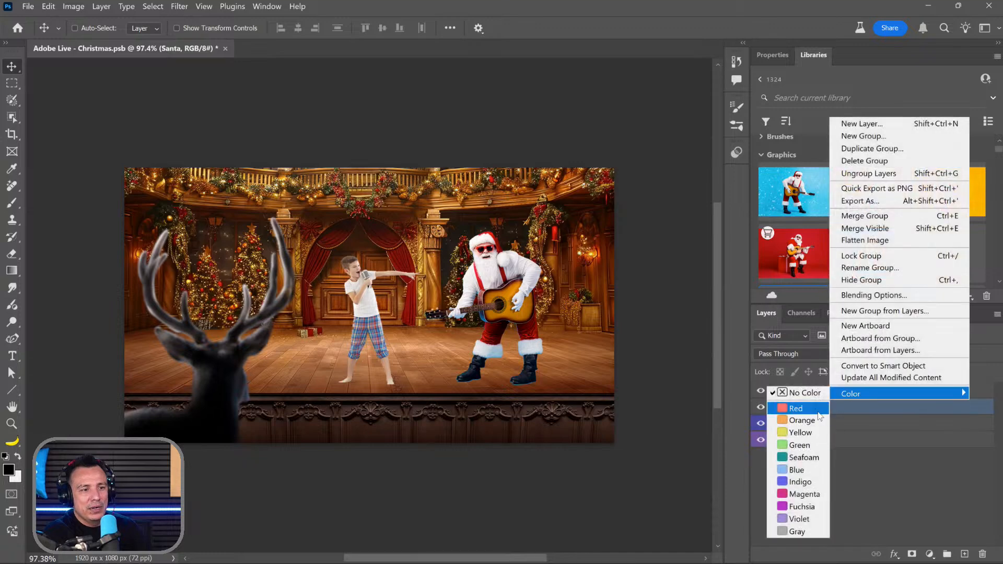
left_click(815, 409)
right_click(826, 393)
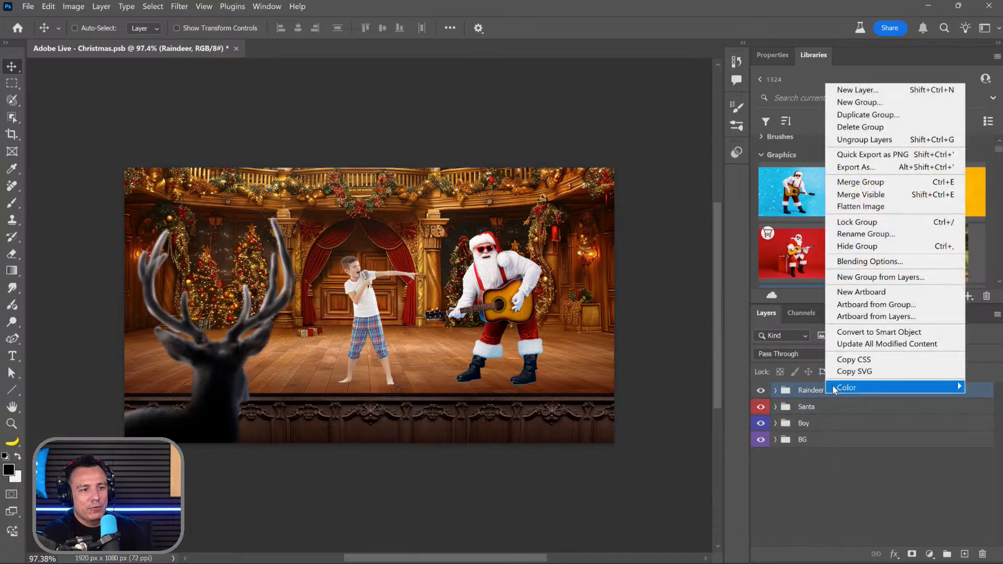
mouse_move(832, 390)
left_click(812, 451)
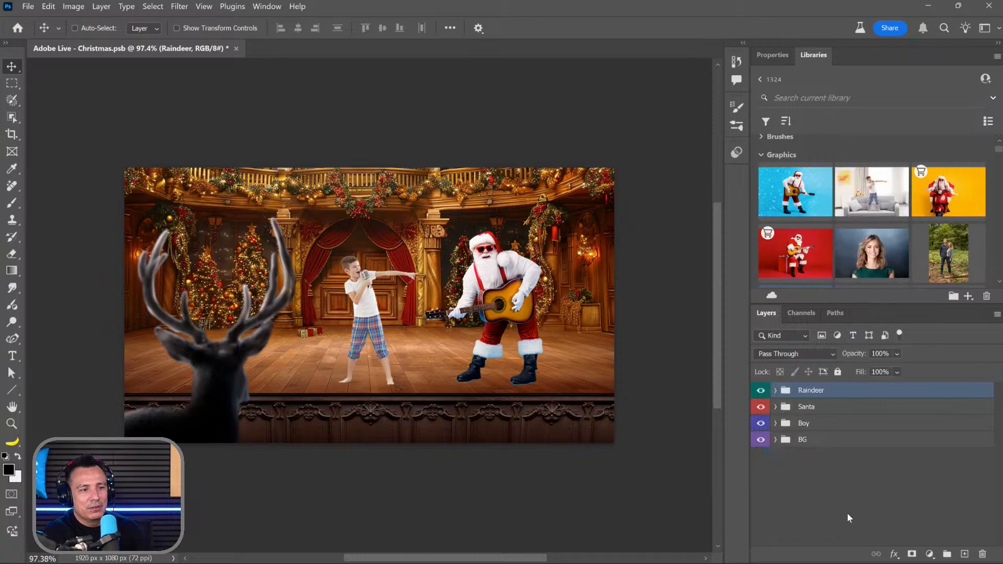
right_click(826, 388)
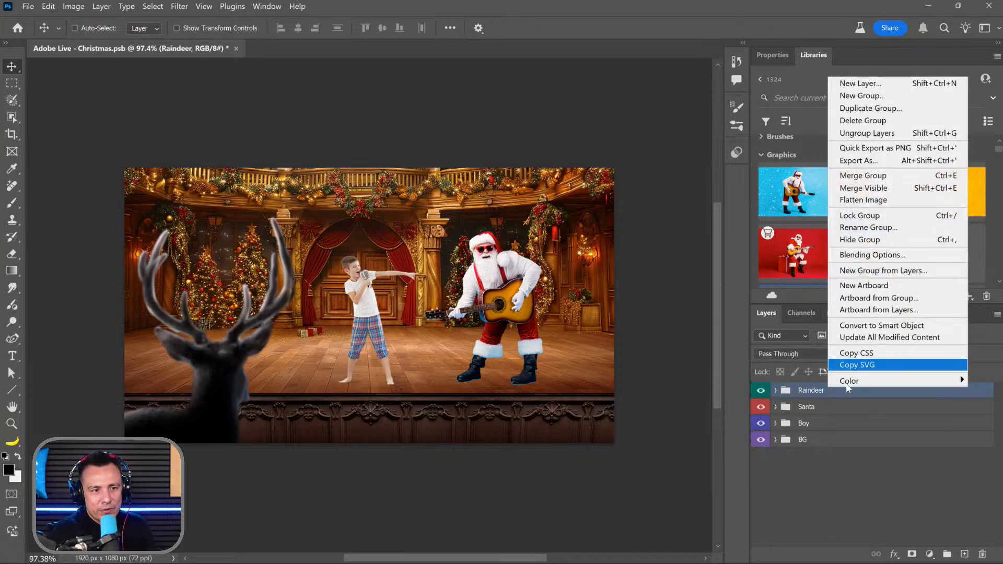
mouse_move(845, 383)
left_click(822, 445)
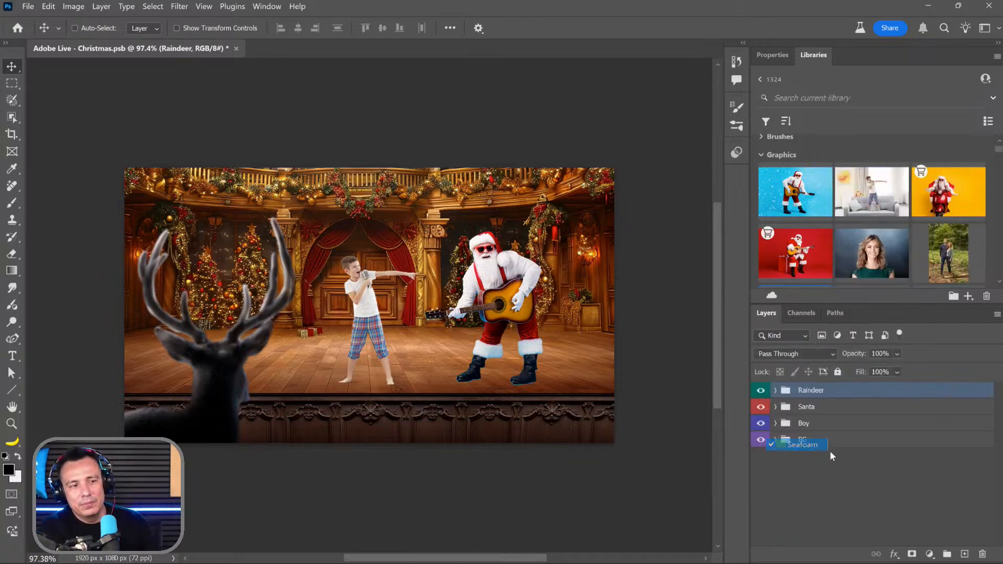
left_click(868, 505)
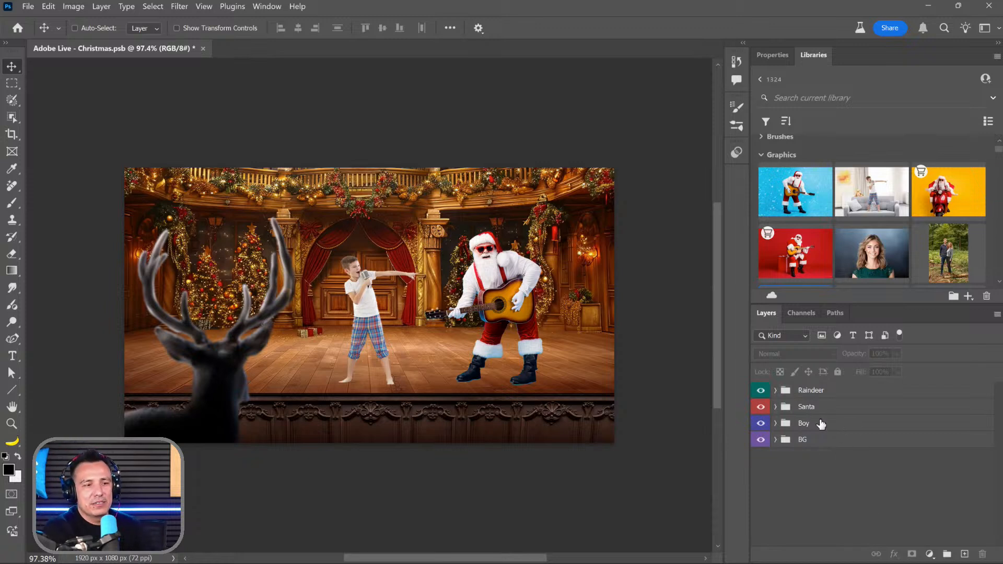
key("ctrl+s")
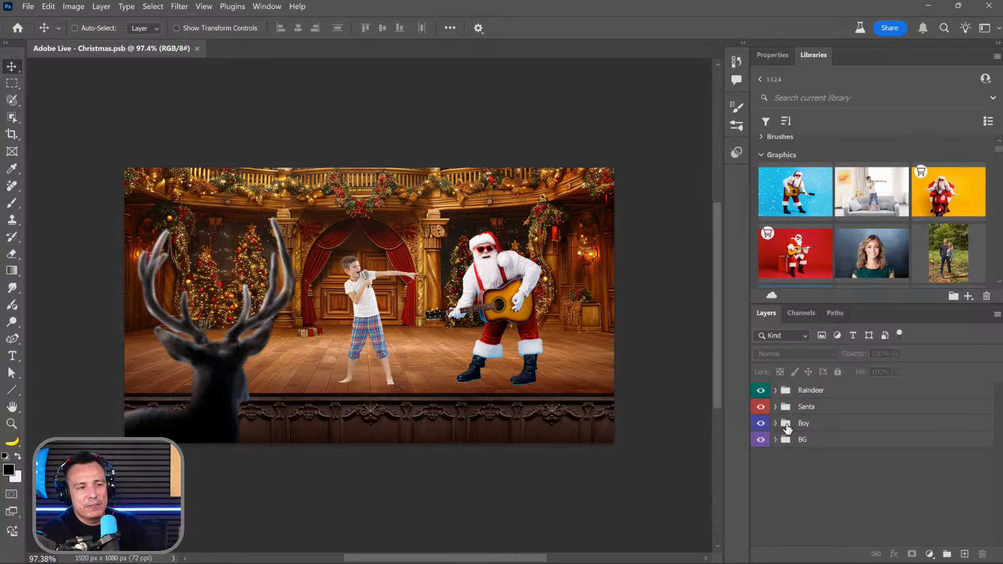
Step: Hide the Boy, Santa and Raindeer groups, leaving only the BG group displayed
left_click(775, 441)
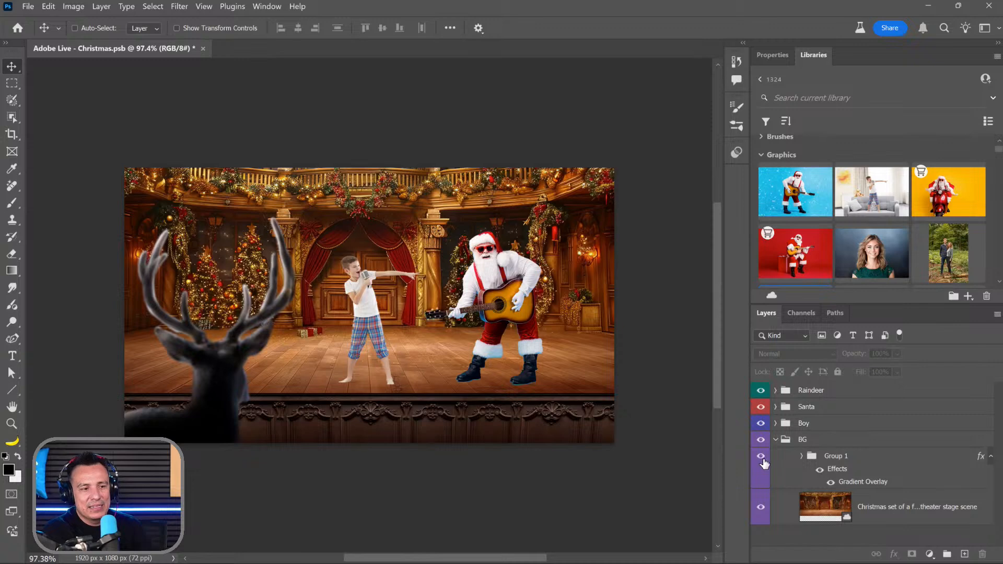
left_click(775, 440)
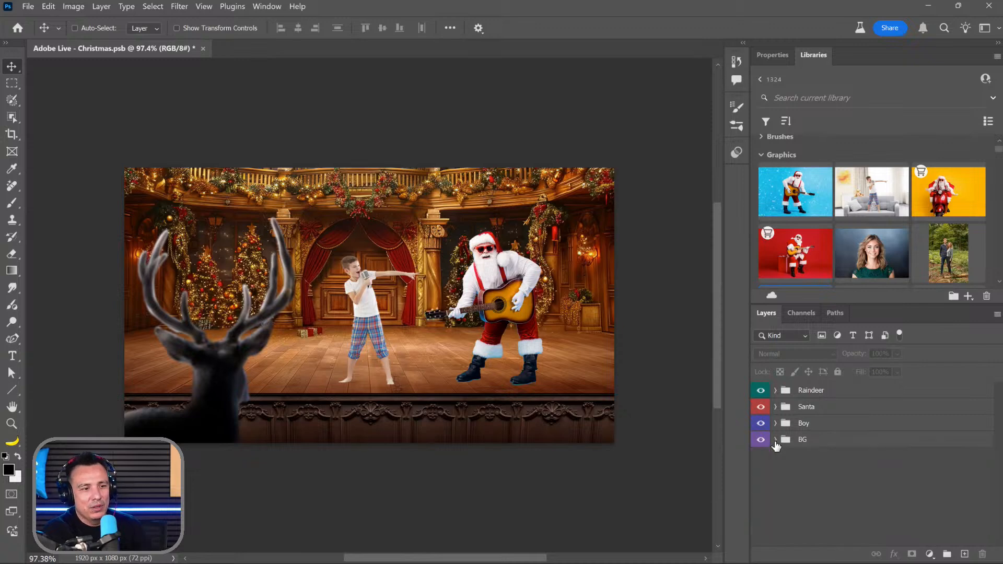
left_click(760, 440)
left_click(761, 440)
left_click(761, 423)
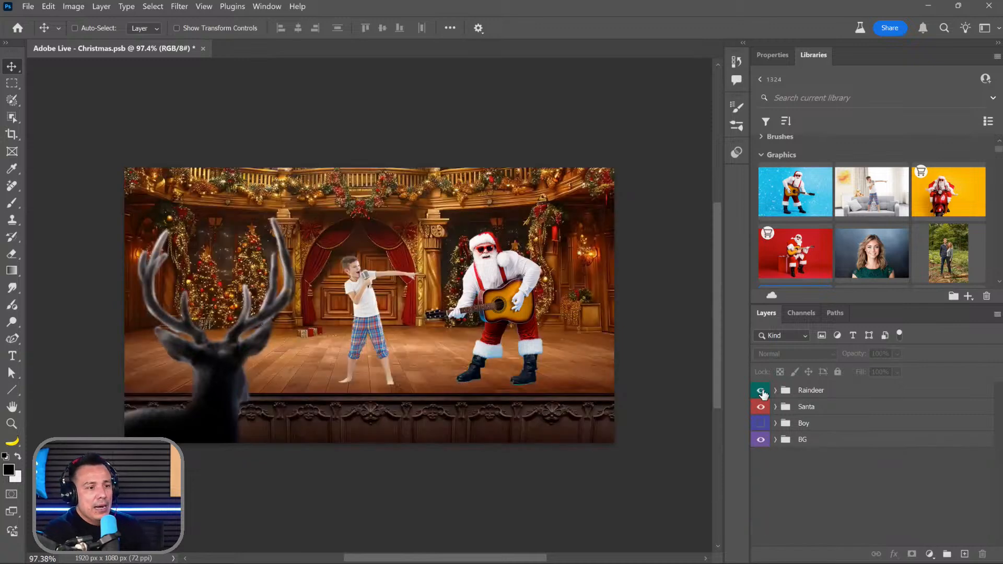
left_click_drag(761, 390, 760, 406)
Step: Stamp the visible stage into a new layer above Group 1 inside the BG group and name it Blue
left_click(775, 440)
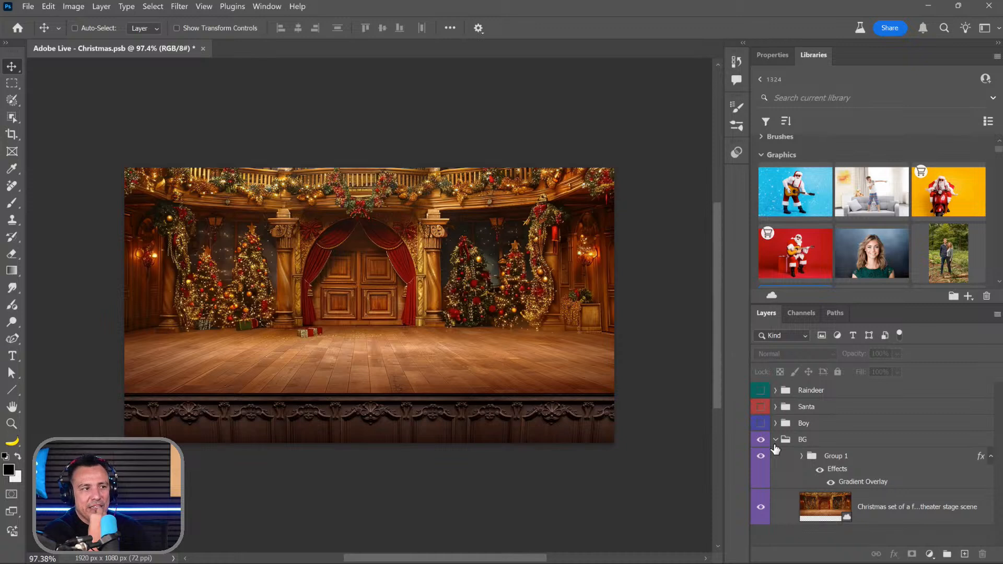
left_click(813, 460)
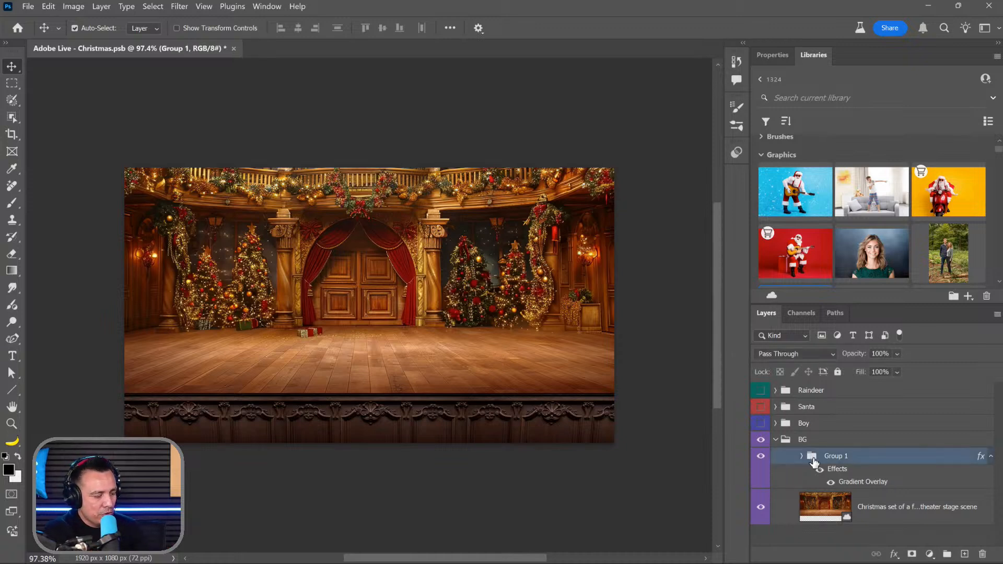
key("ctrl+shift+alt+e")
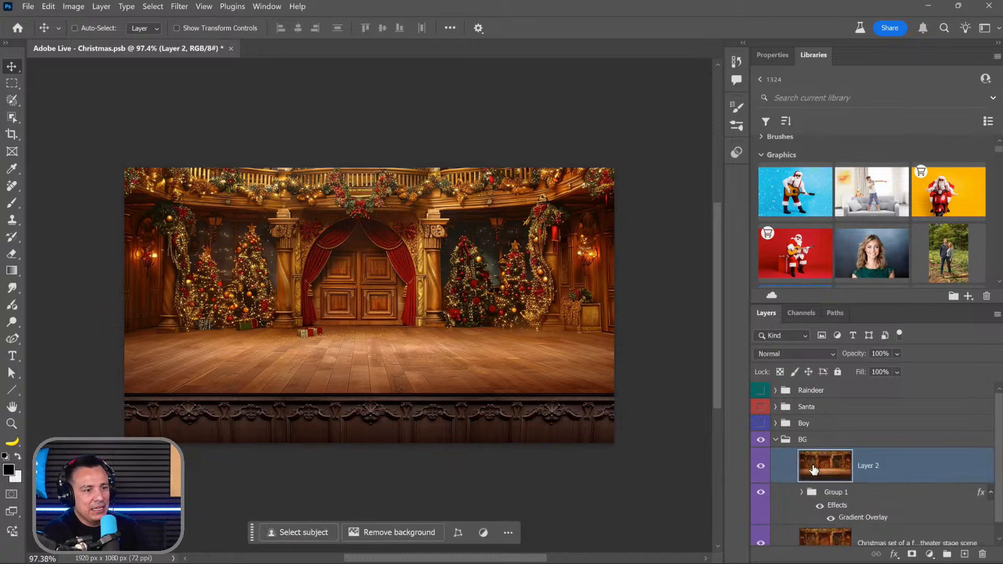
double_click(879, 466)
type("Blue")
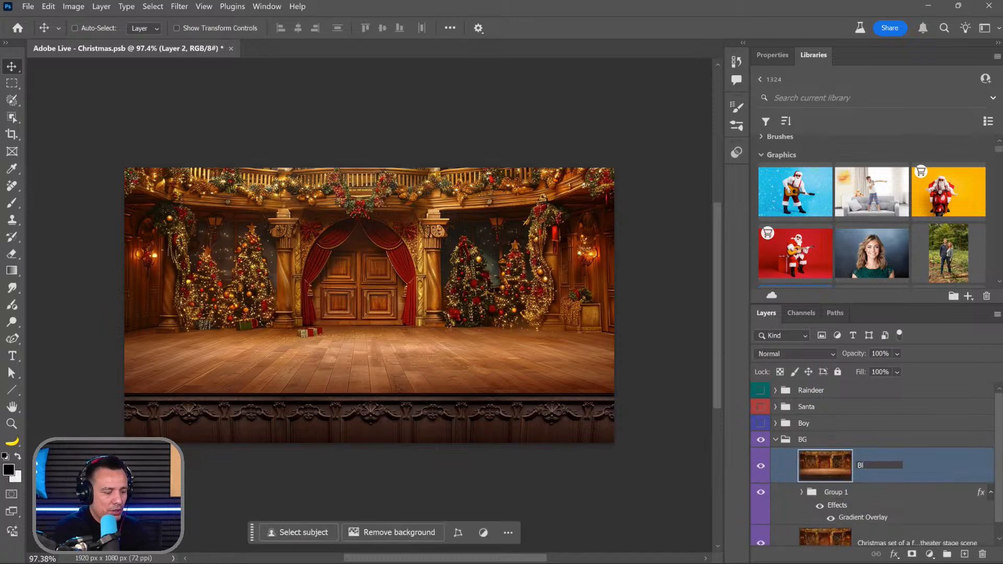
key("Return")
Step: Convert the Blue layer to a Smart Object and open it in the Camera Raw Filter at full-screen size
right_click(917, 468)
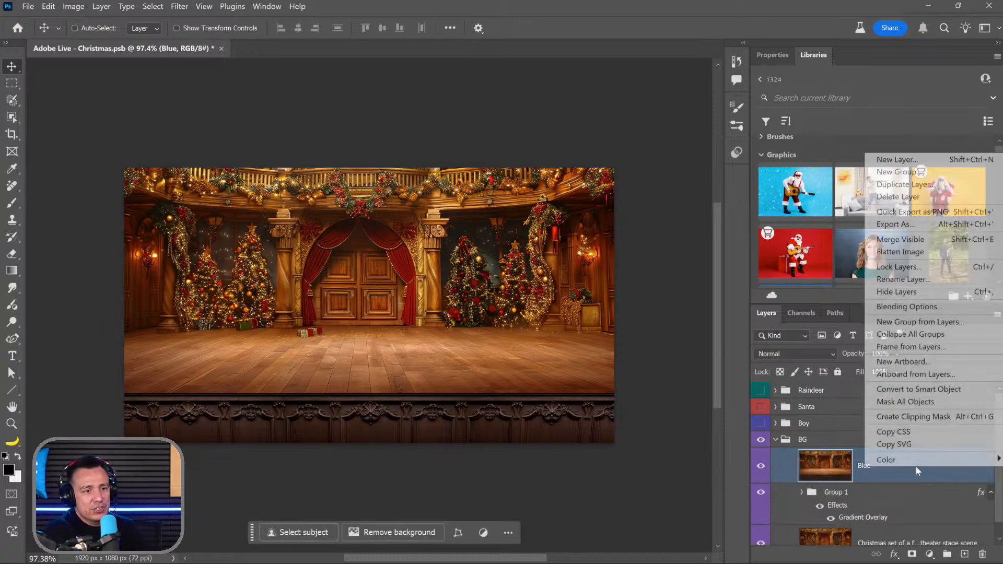
left_click(913, 392)
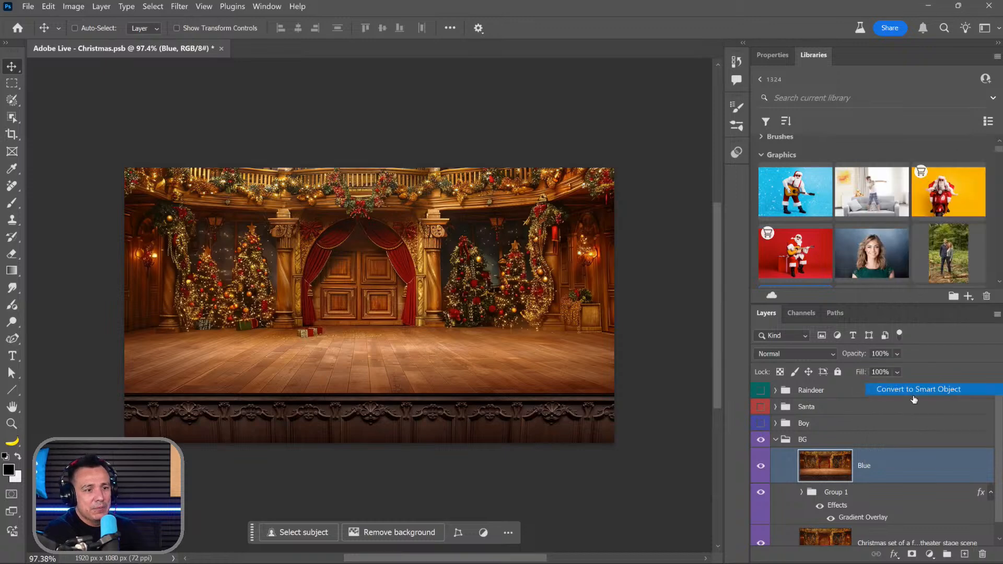
left_click(180, 6)
left_click(207, 132)
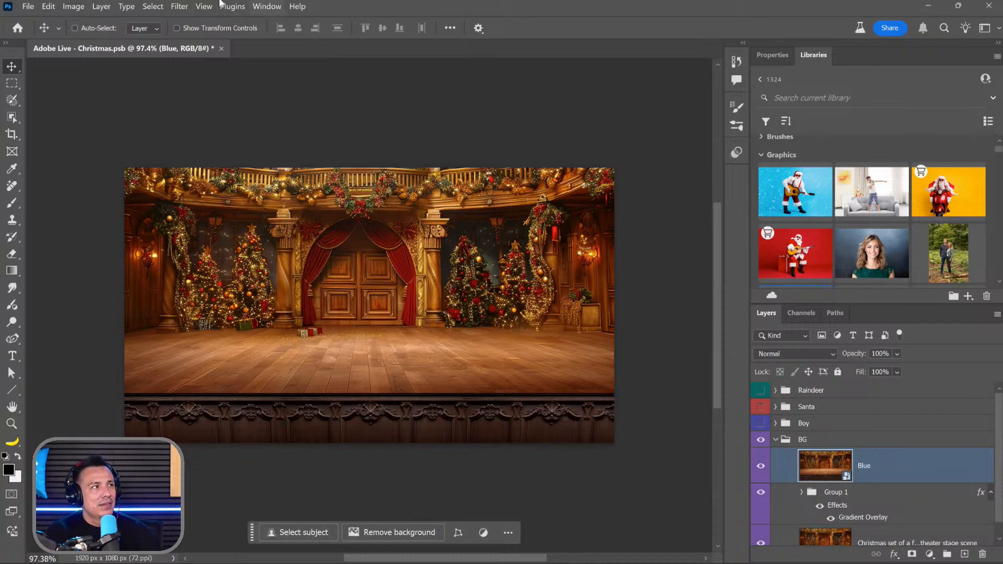
left_click(203, 6)
mouse_move(180, 7)
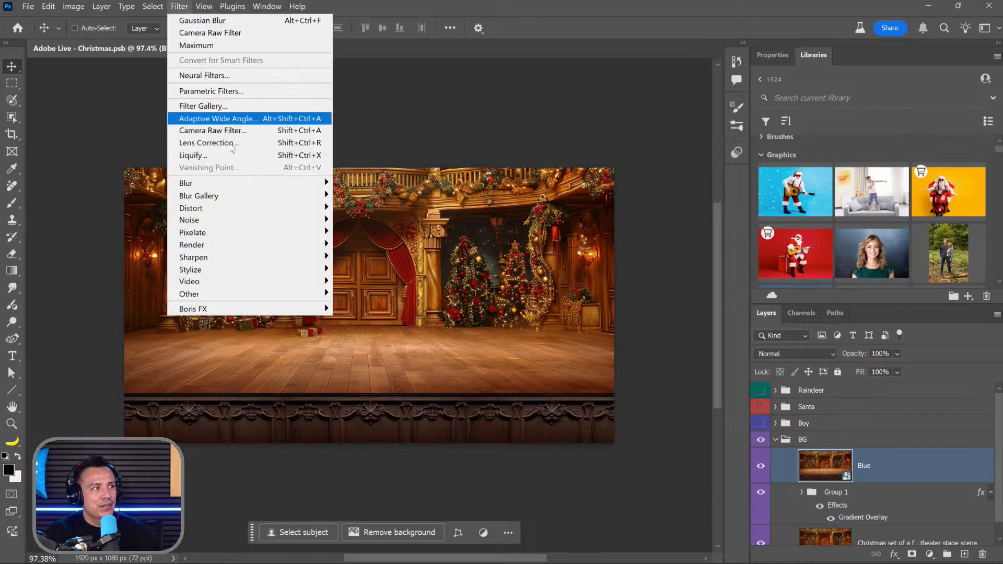
left_click(224, 130)
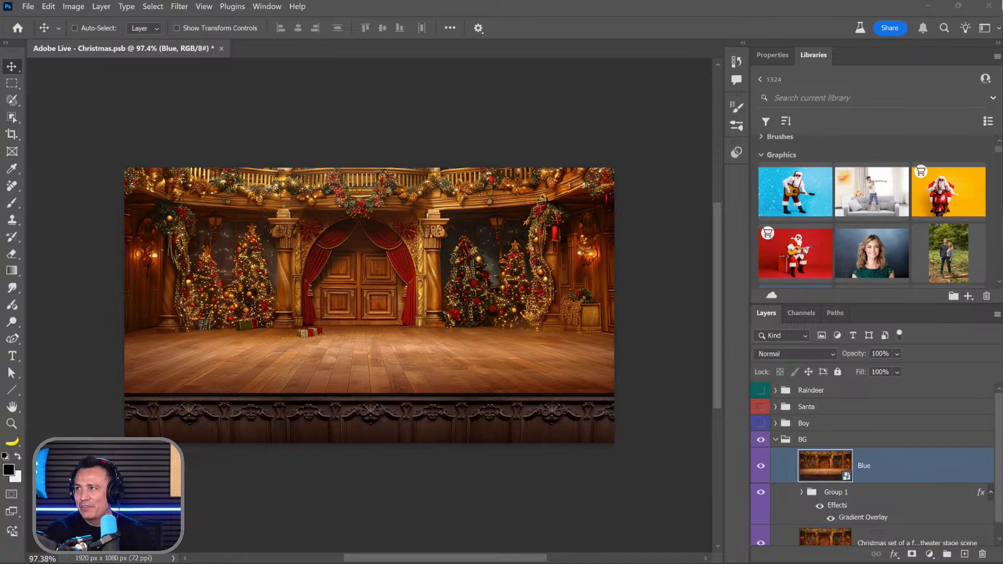
key("shift+ctrl+a")
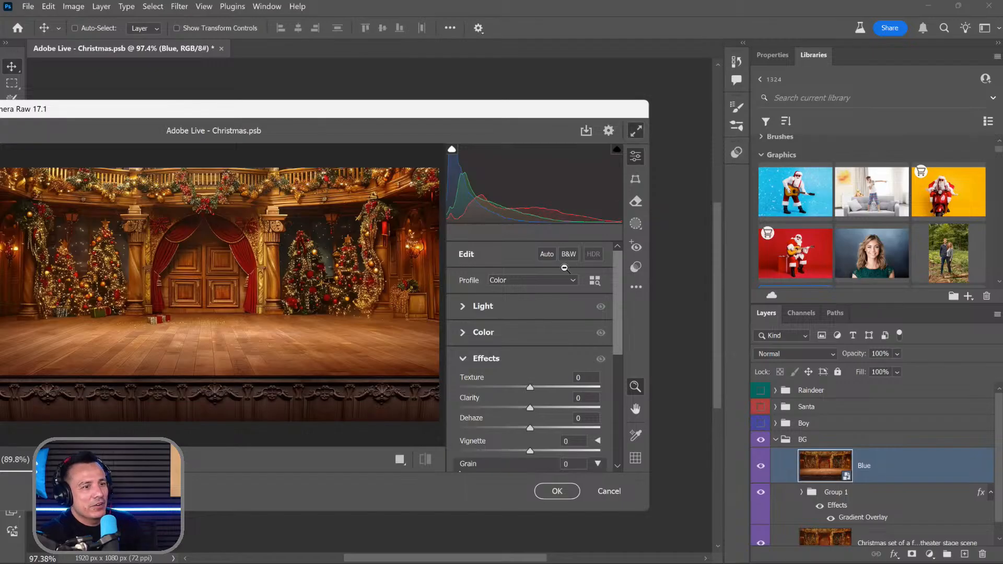
key("f")
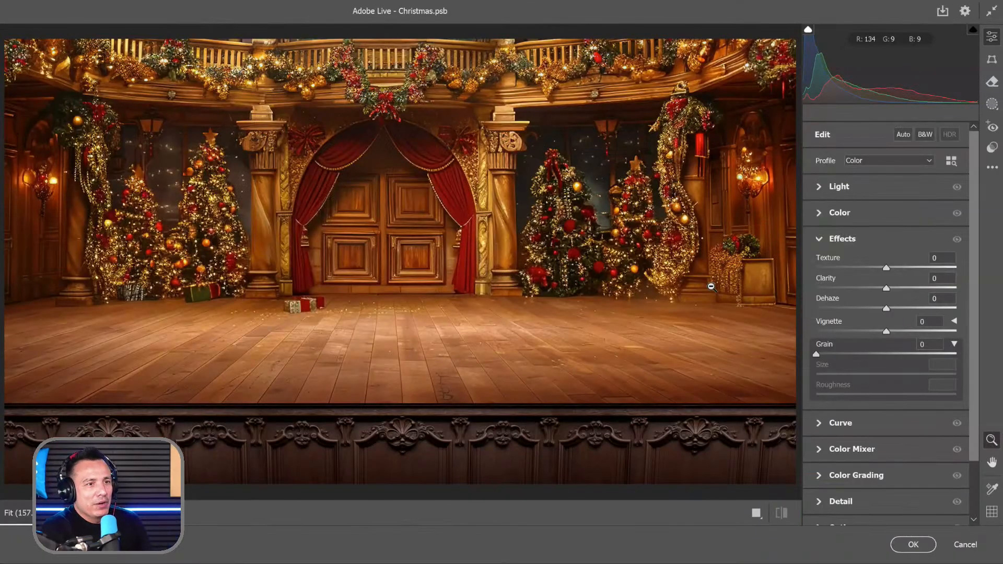
Step: Apply Lens Blur to the stage background and check its depth map by briefly visualizing depth
left_click(820, 240)
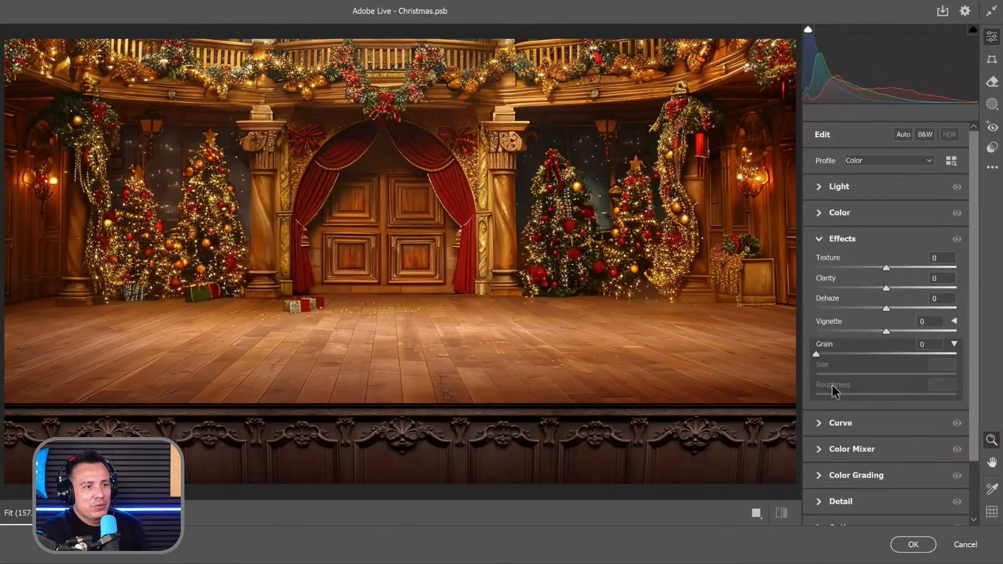
left_click(833, 399)
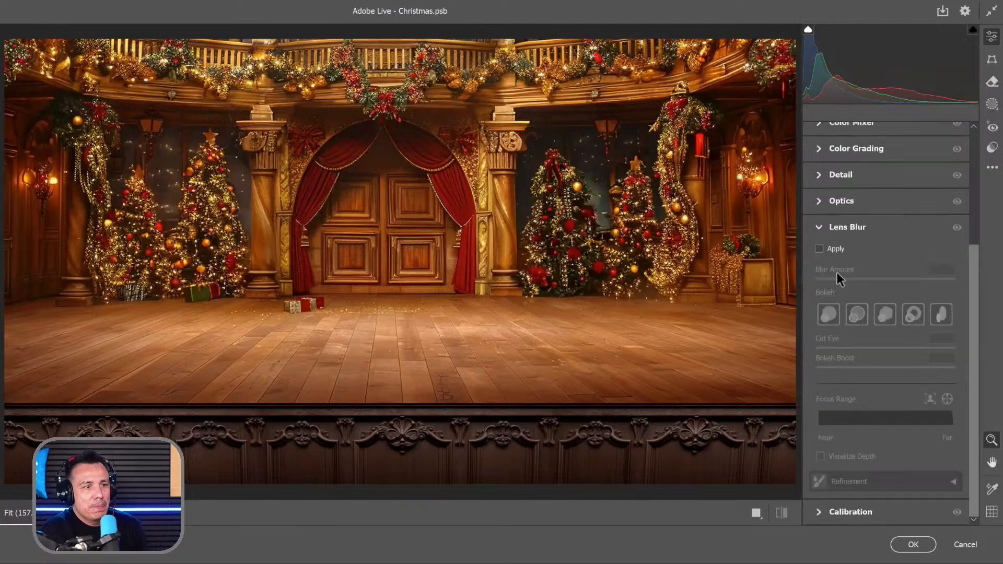
left_click(819, 249)
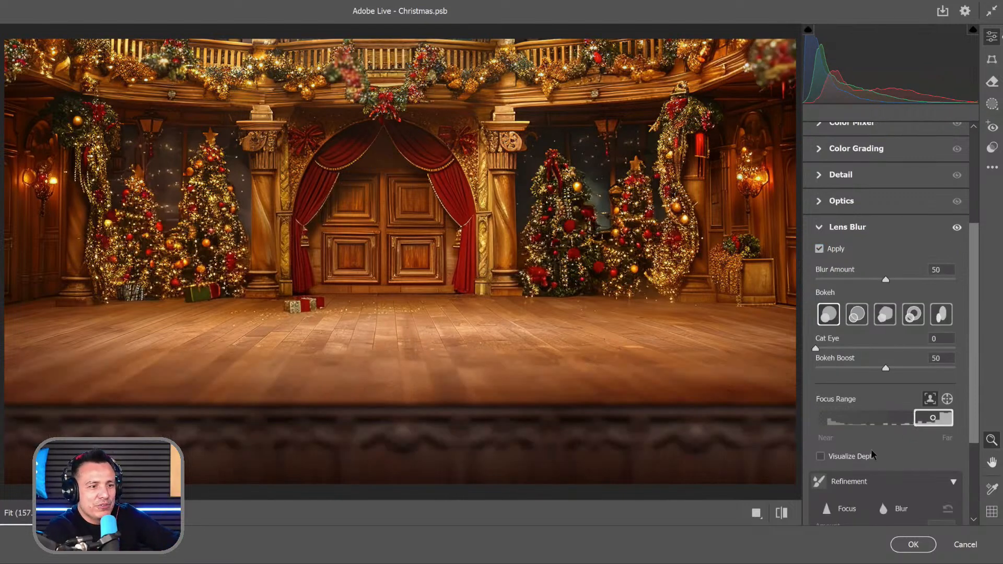
left_click(850, 457)
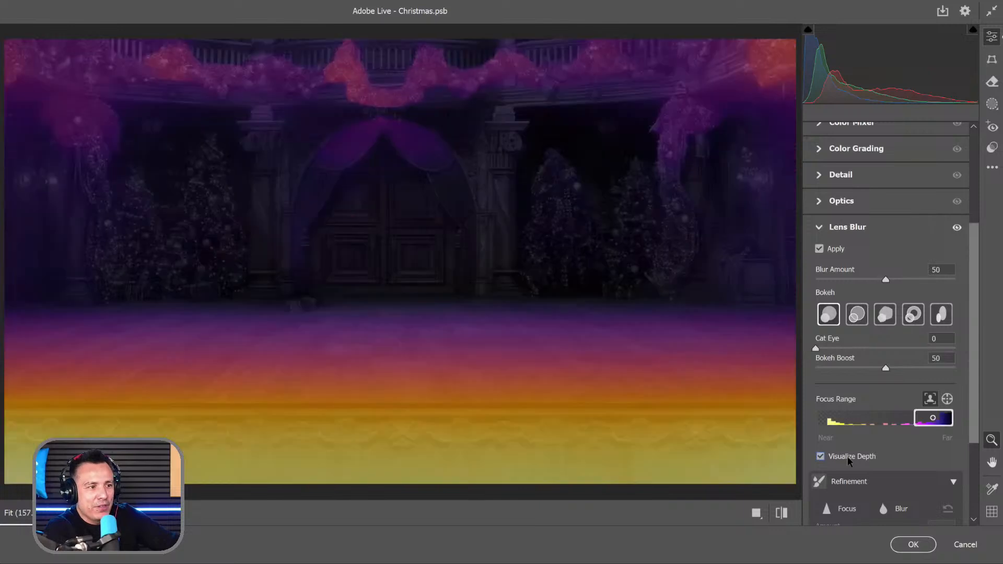
left_click(848, 457)
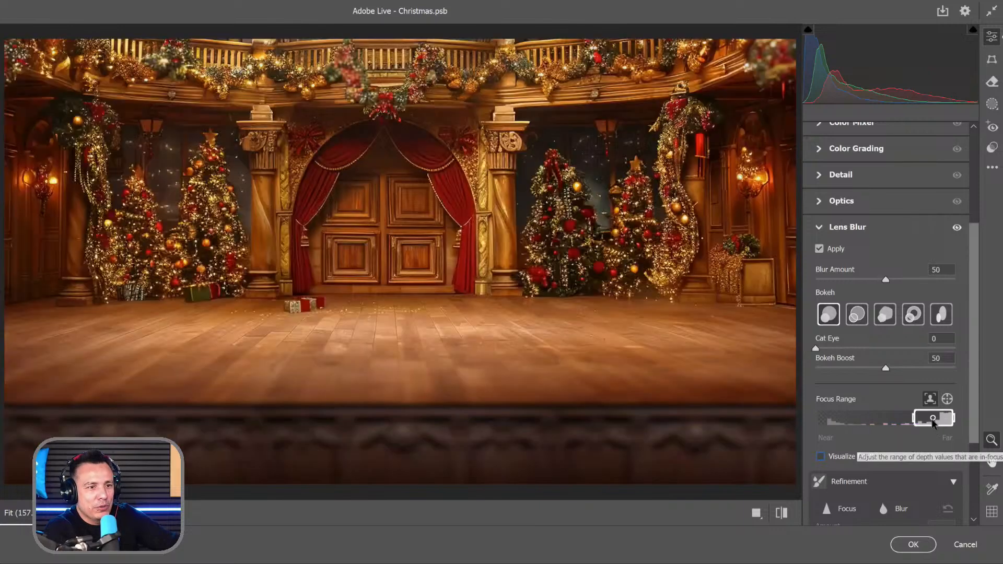
Step: Shift the Lens Blur focus range to the near depths and widen it slightly toward the far side
left_click_drag(930, 418, 837, 419)
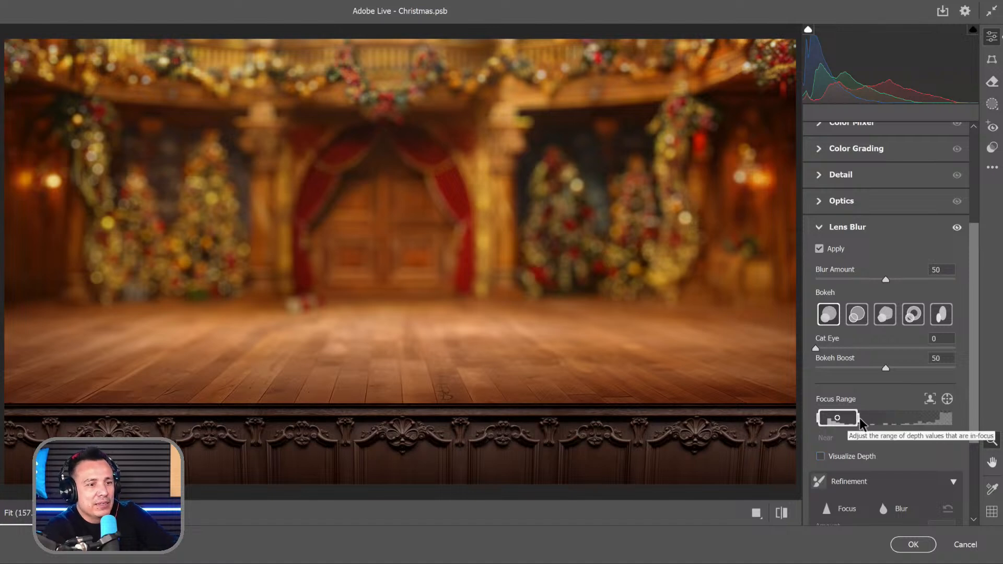
mouse_move(860, 422)
left_mouse_down()
mouse_move(909, 424)
mouse_move(874, 420)
left_mouse_up()
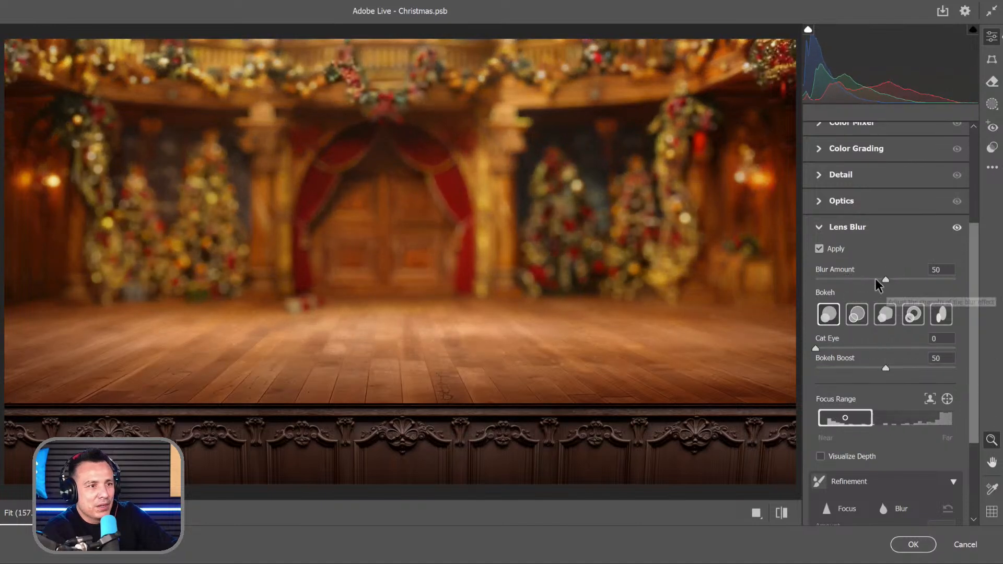
Step: Choose the second bokeh shape for the lens blur and set the blur amount to 22
left_click_drag(876, 280, 852, 279)
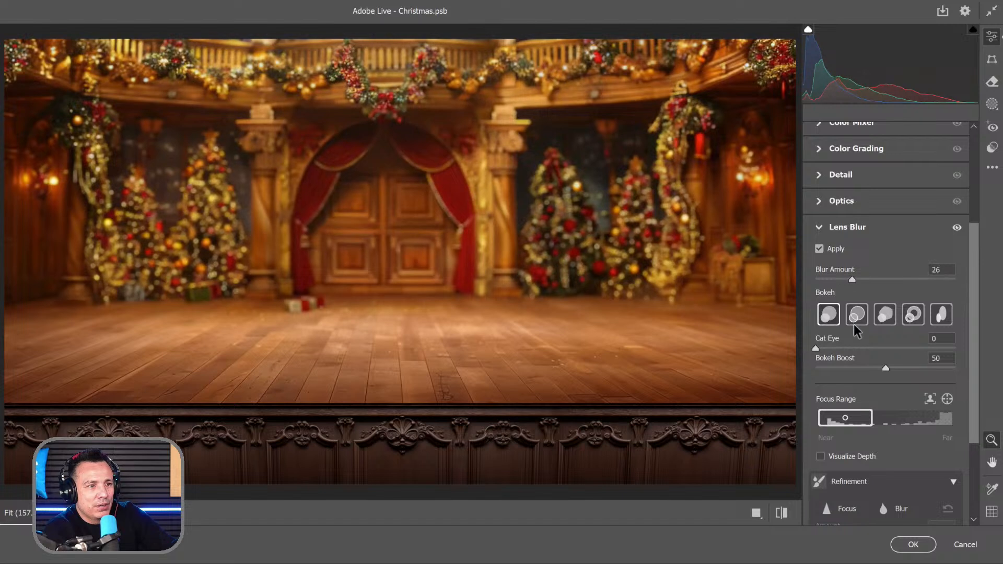
left_click(885, 314)
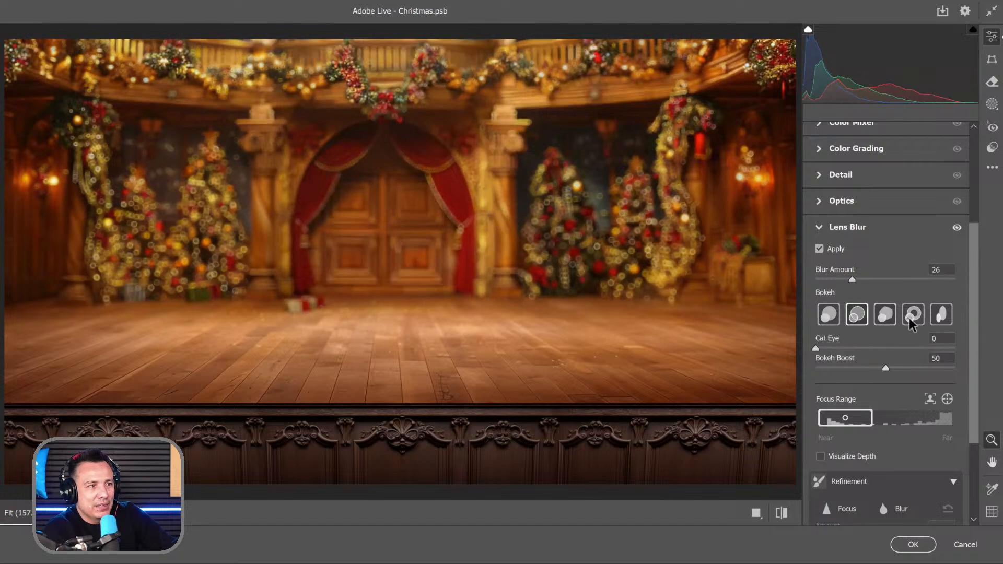
left_click(859, 317)
left_click_drag(824, 278, 859, 276)
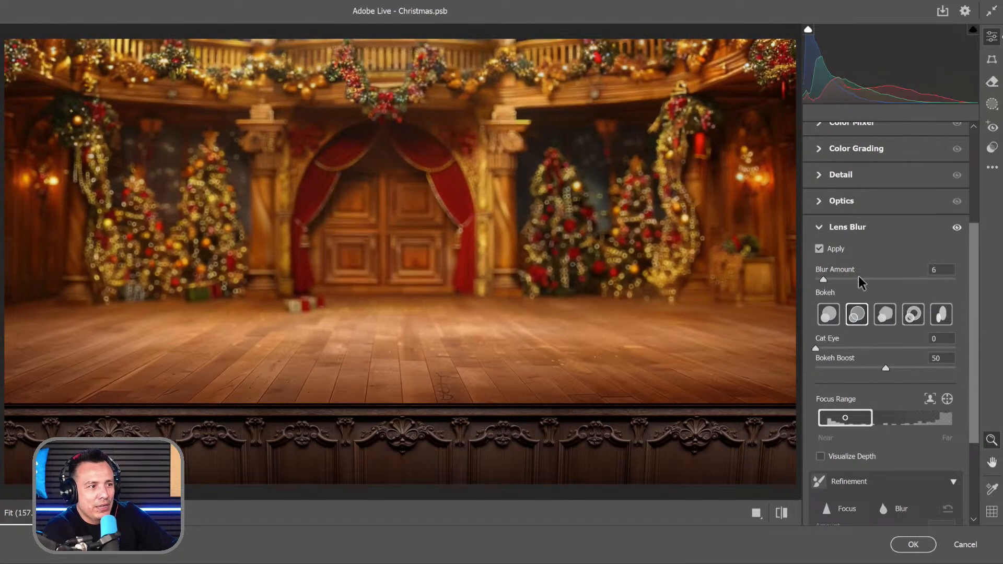
left_click(847, 279)
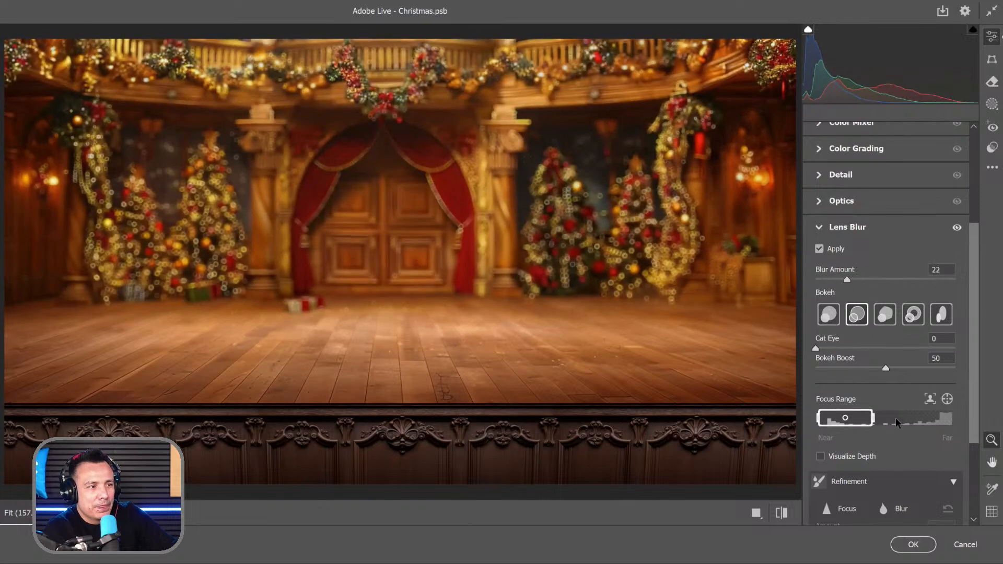
Step: Narrow the focus range, place it over the near depths and apply the Camera Raw filter to the background
mouse_move(873, 418)
left_mouse_down()
mouse_move(848, 414)
mouse_move(881, 420)
left_mouse_up()
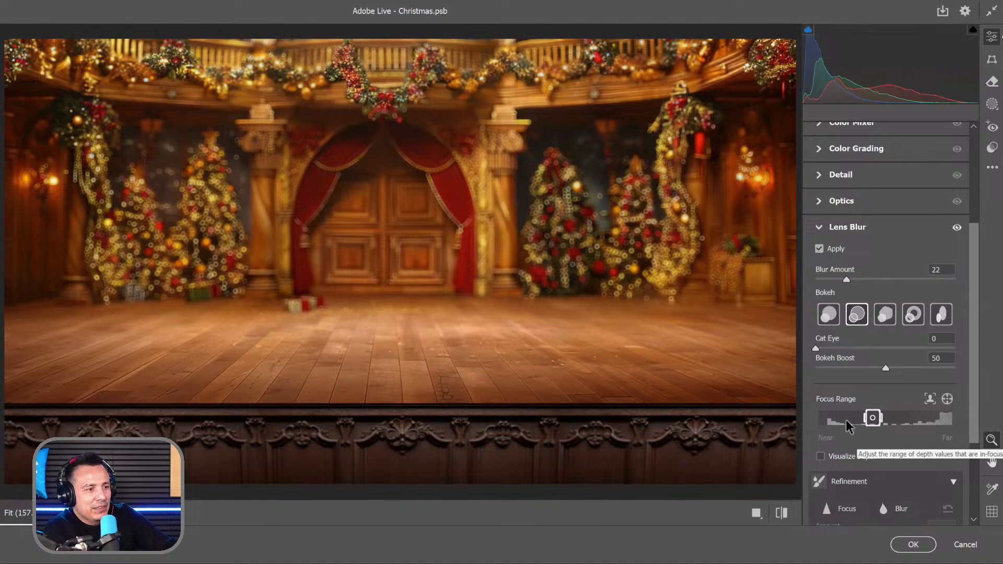
left_click_drag(848, 424, 840, 418)
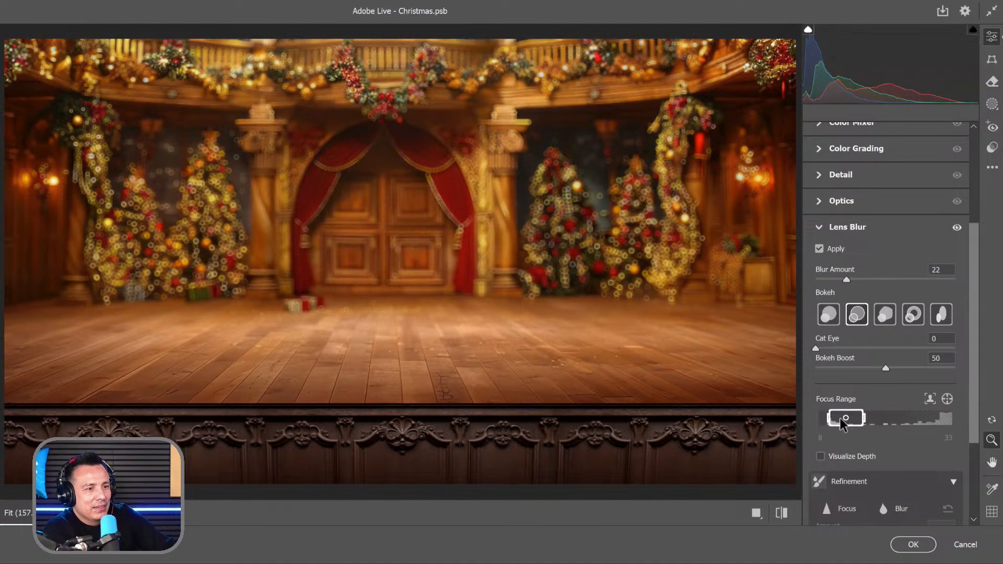
left_click(911, 544)
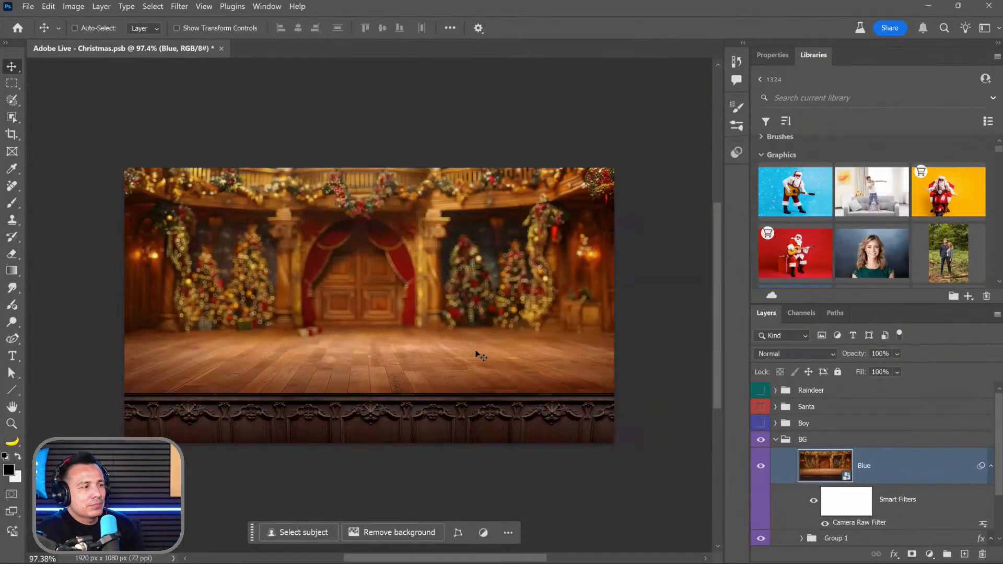
Step: Compare the stage background with and without the Blue layer, and with and without Group 1's effects
left_click(762, 467)
left_click(763, 466)
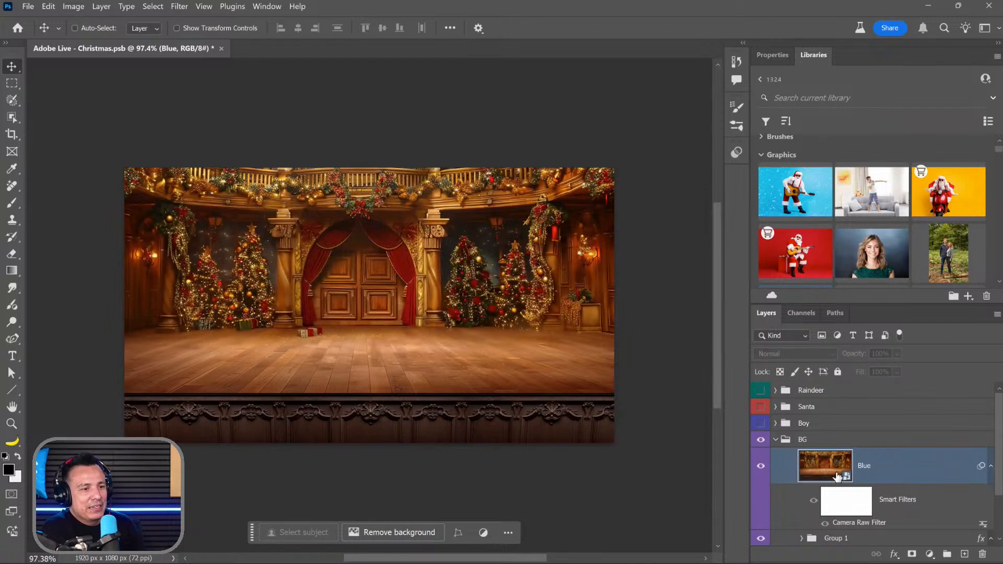
scroll(830, 471, "down", 1)
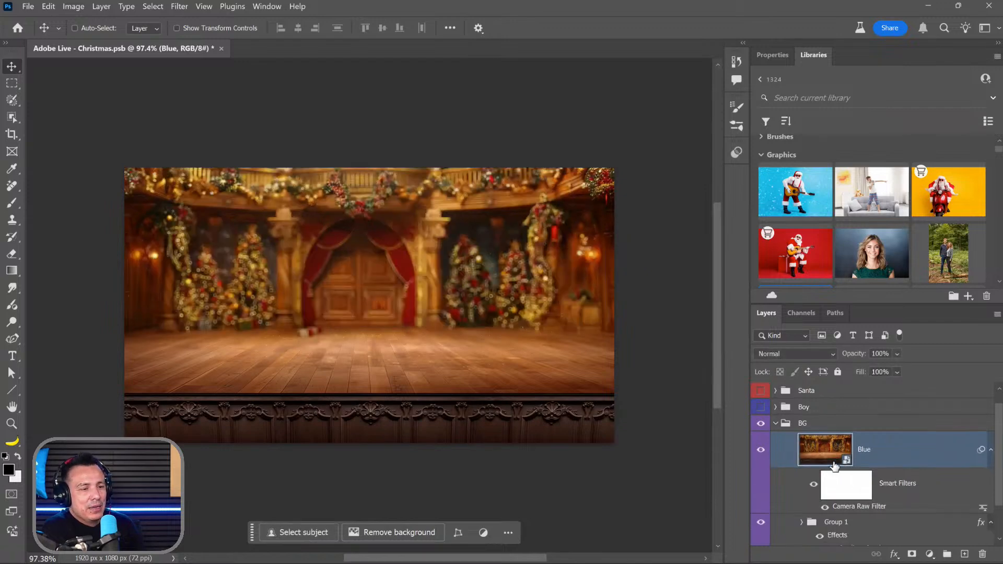
scroll(830, 437, "down", 1)
left_click(761, 434)
scroll(799, 486, "down", 1)
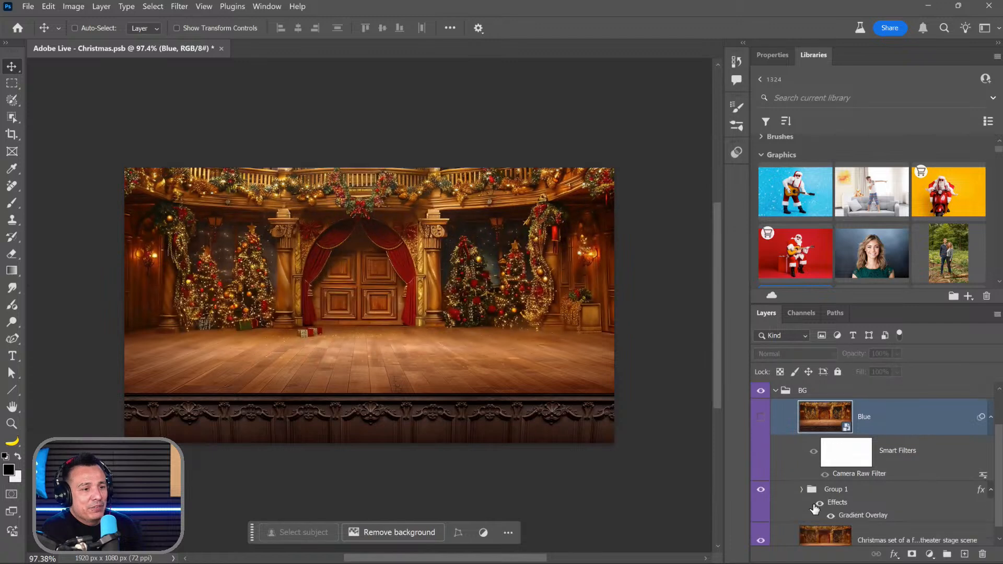
scroll(815, 508, "down", 1)
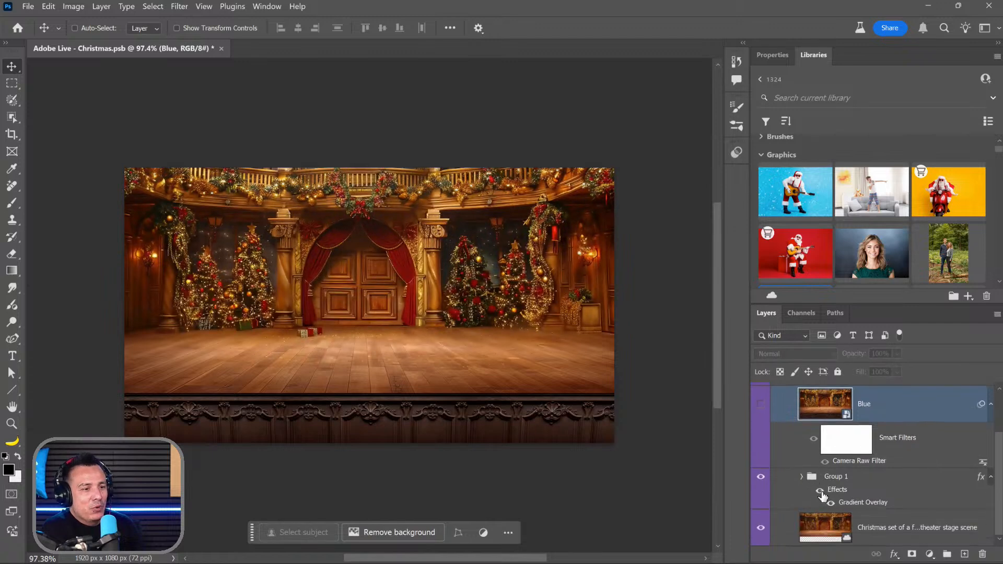
left_click(819, 491)
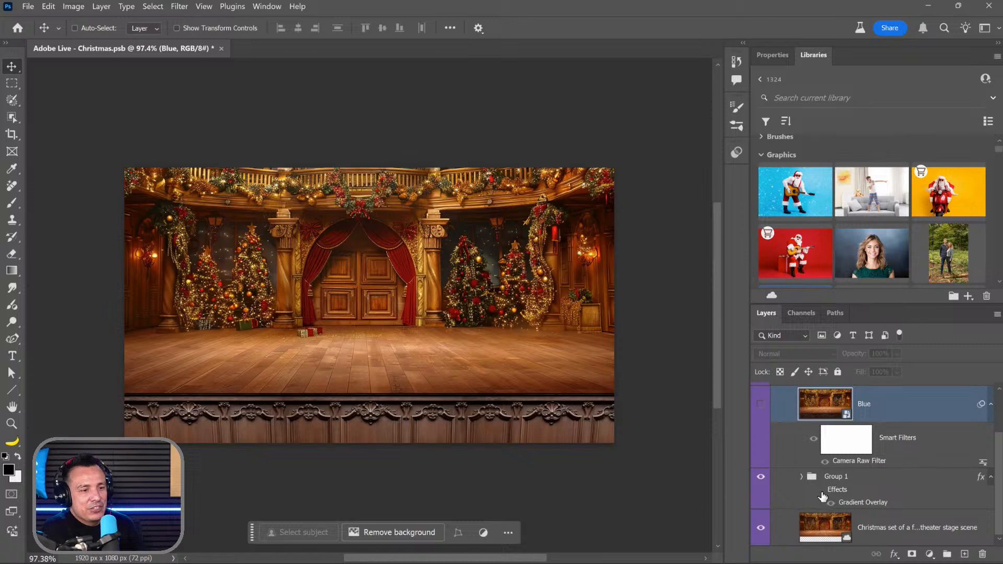
left_click(819, 490)
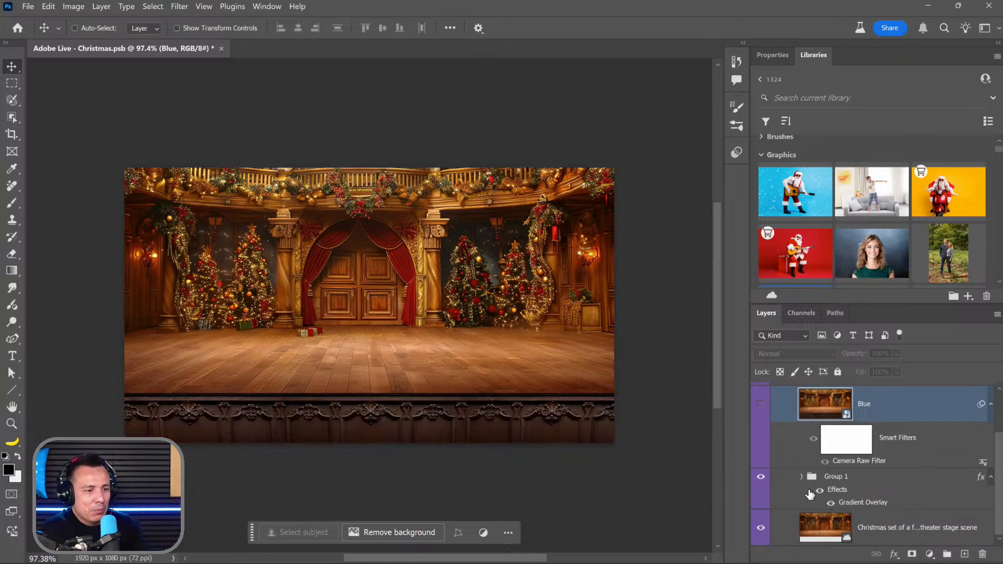
left_click(760, 405)
Step: View the original contents of the Blue smart object and return to the main Christmas document
double_click(812, 413)
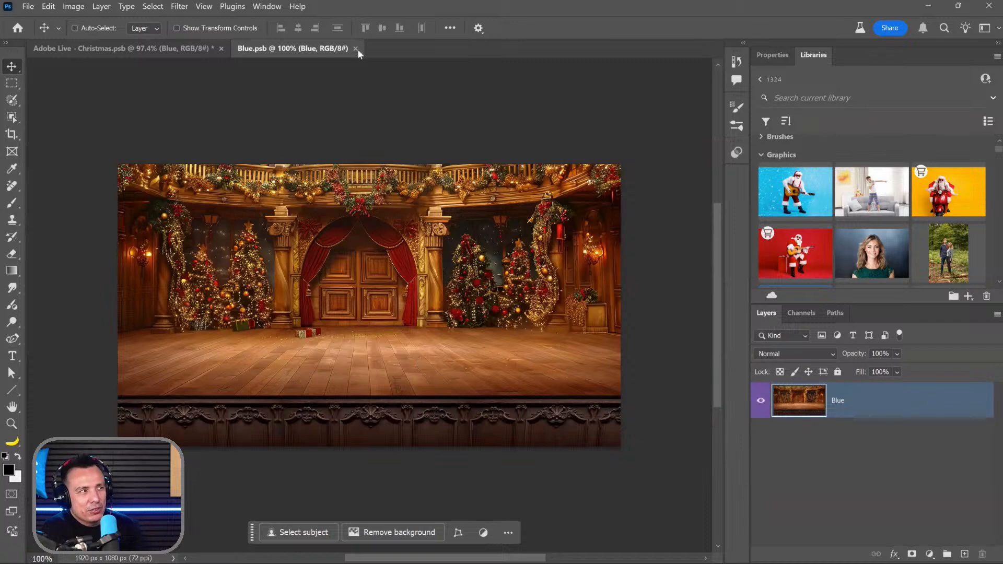
left_click(356, 49)
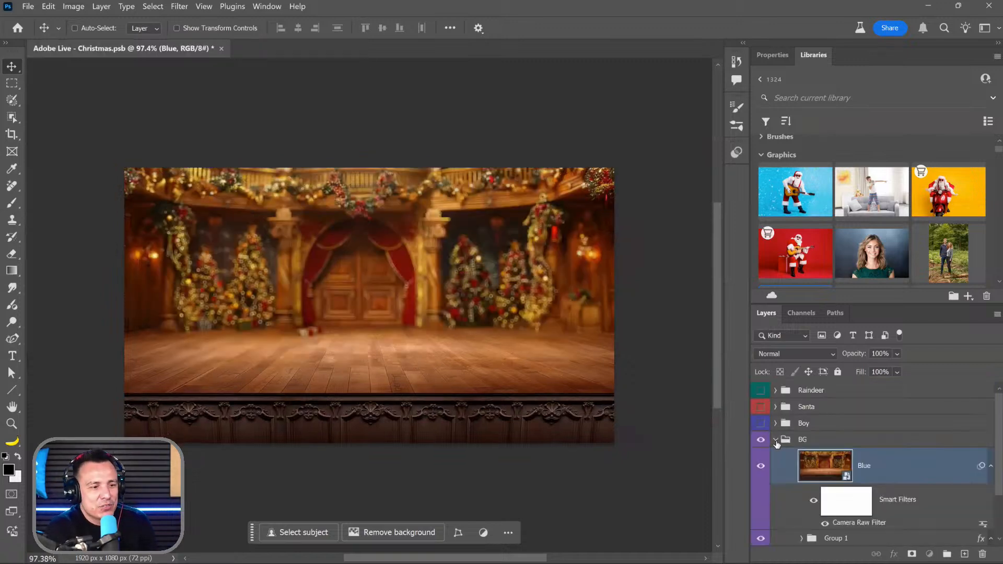
Step: Collapse the BG group, show the Boy, Santa and Raindeer groups, and save the document
left_click(775, 440)
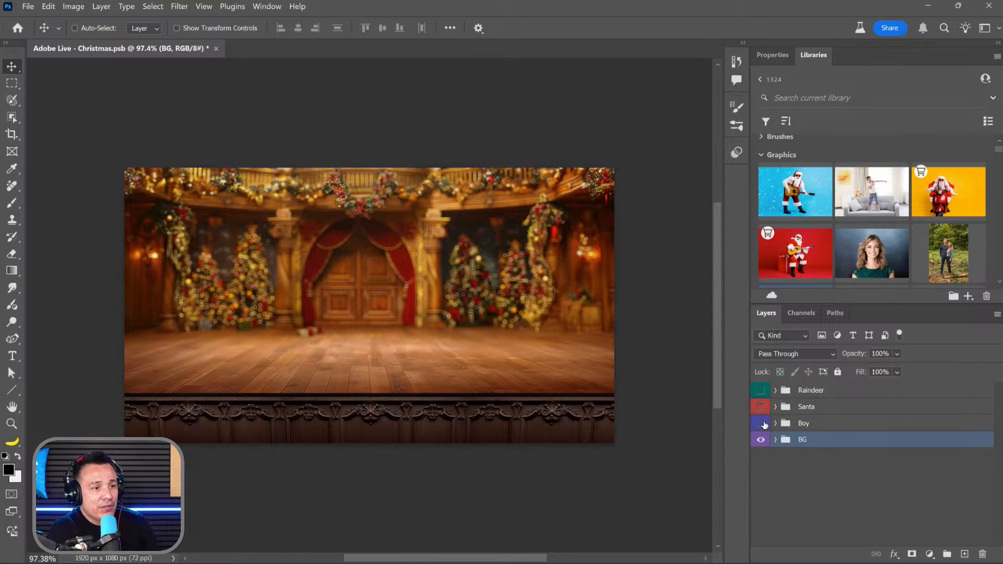
left_click(761, 424)
left_click(763, 407)
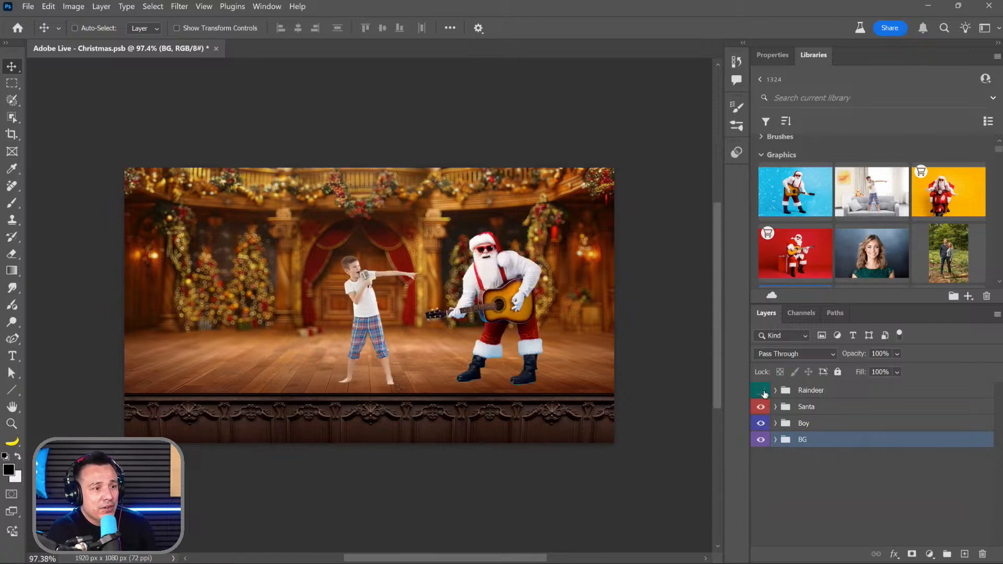
left_click(762, 392)
left_click(803, 396)
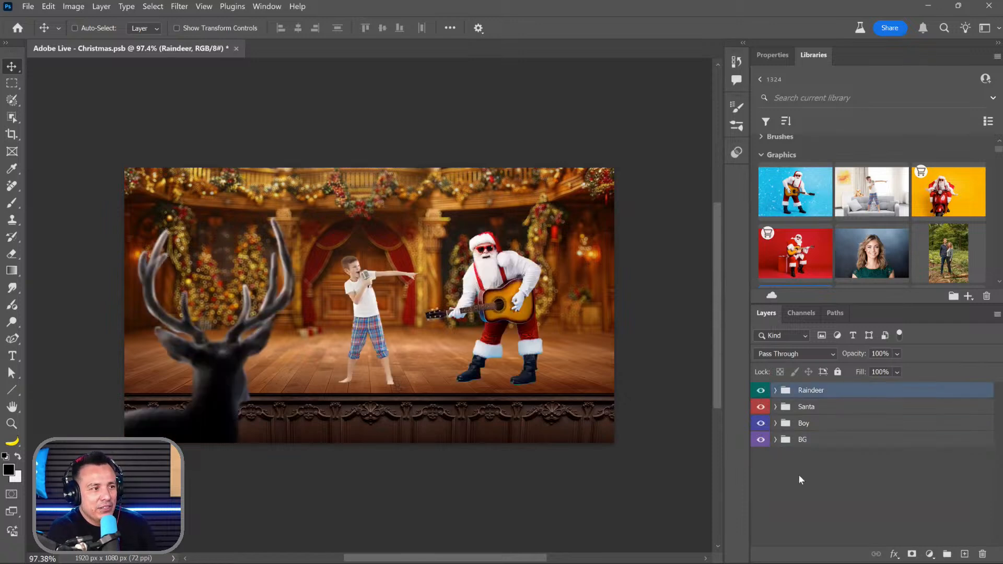
key("ctrl+s")
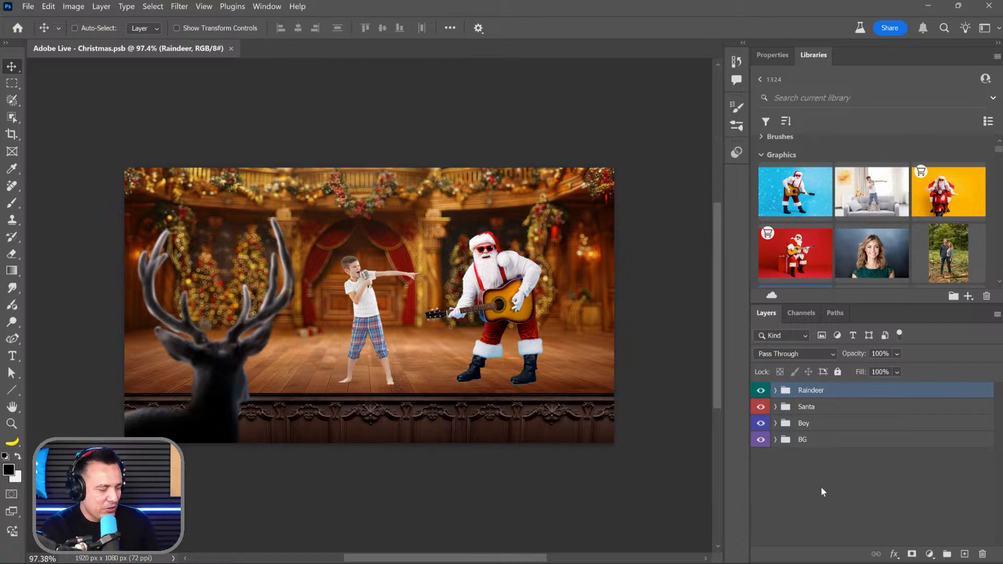
Step: Stamp all visible layers into a new layer above the Raindeer group and name it Final
key("ctrl+shift+alt+e")
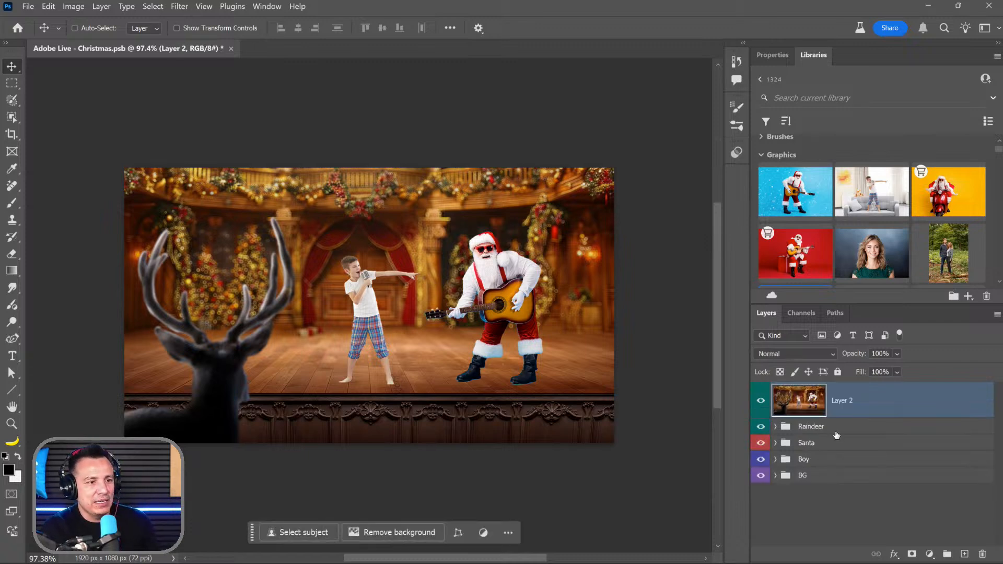
double_click(842, 402)
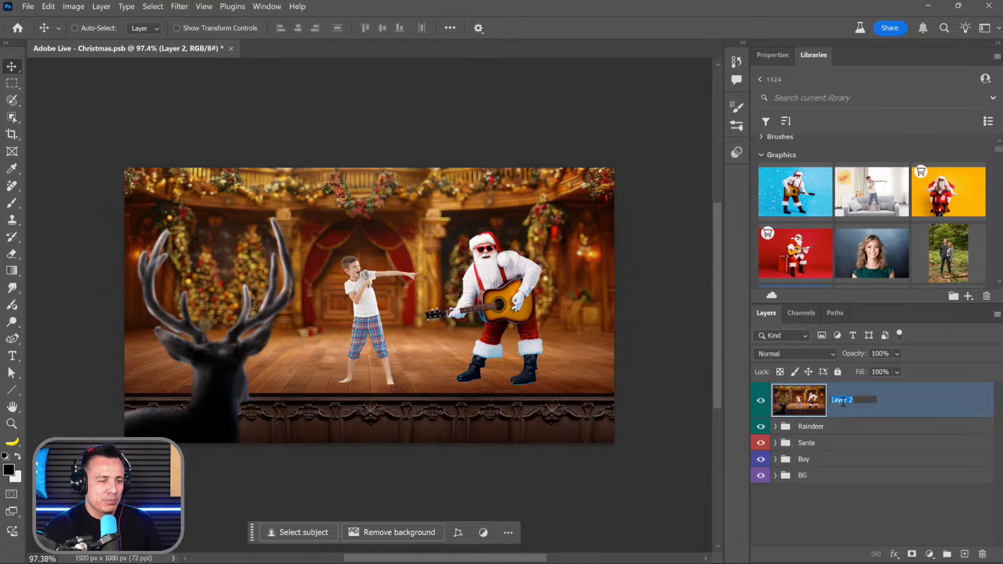
type("Final")
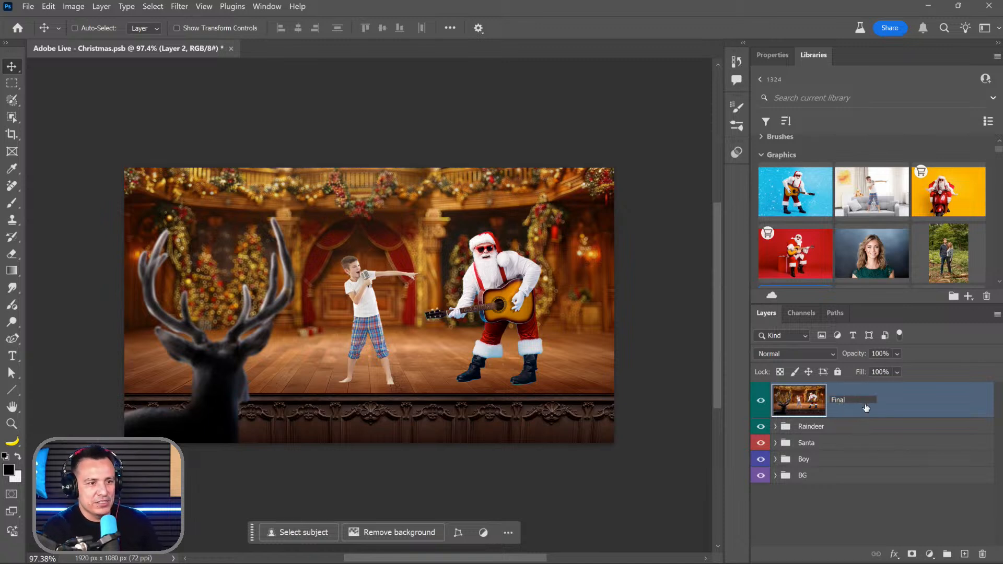
key("Return")
Step: Give the Final layer a yellow color label
right_click(911, 407)
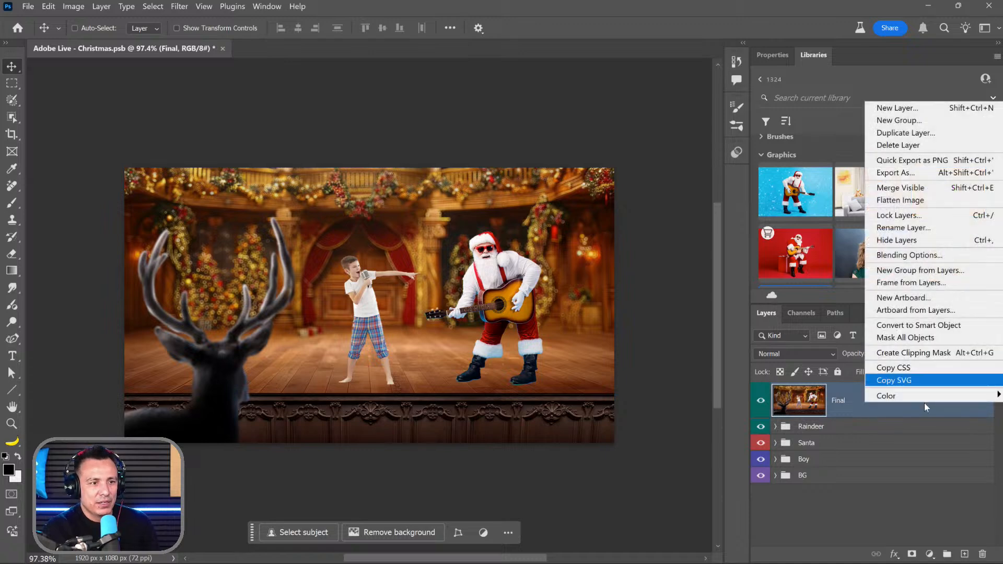
right_click(924, 405)
right_click(930, 406)
mouse_move(927, 394)
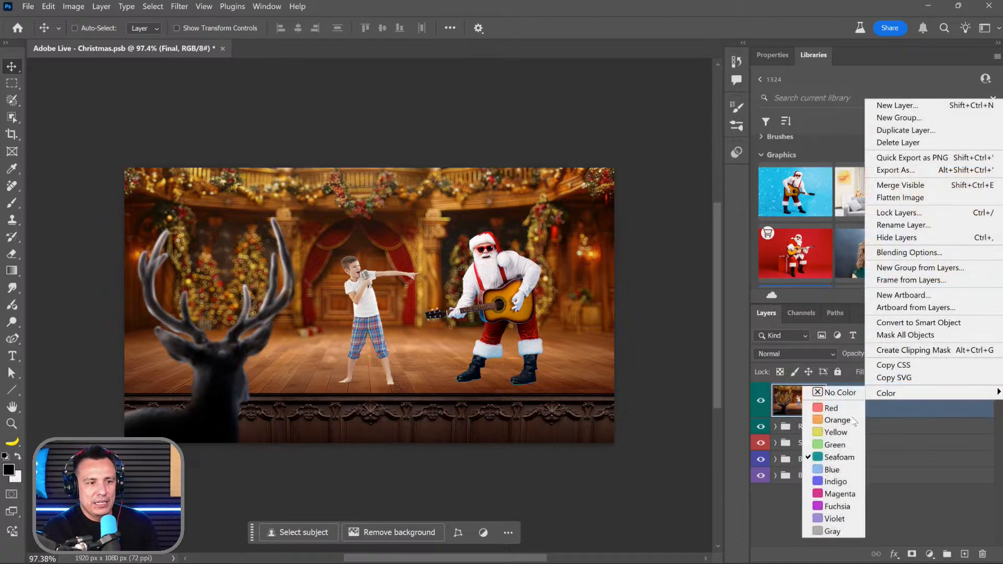
left_click(854, 433)
Step: Convert the Final layer to a smart object and label it yellow
right_click(879, 403)
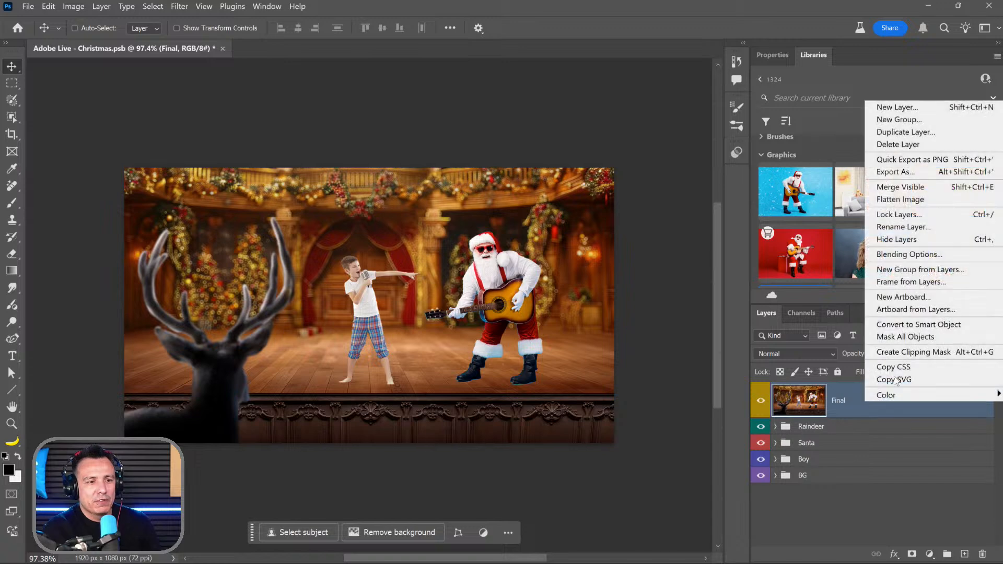
left_click(906, 327)
right_click(866, 409)
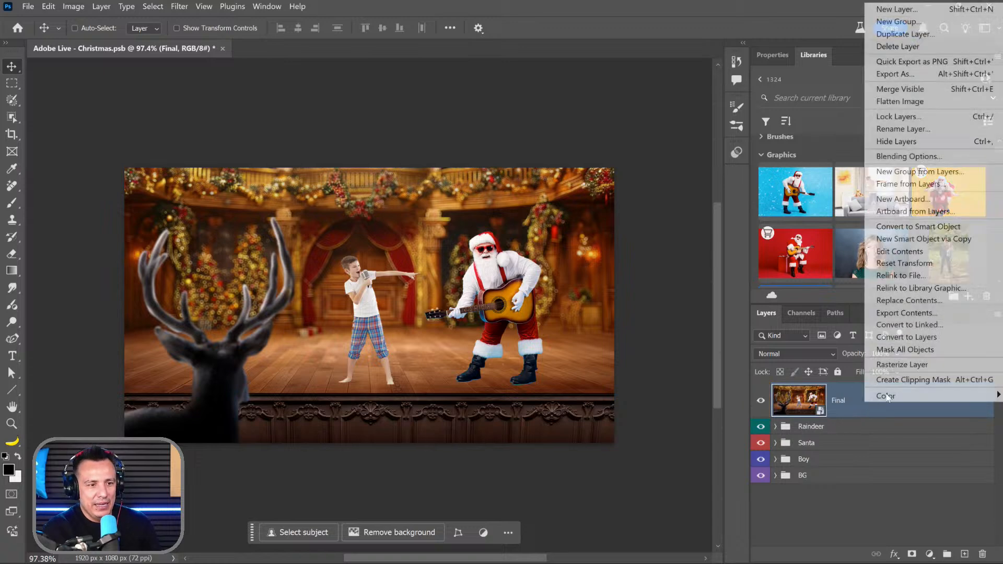
mouse_move(883, 395)
left_click(848, 437)
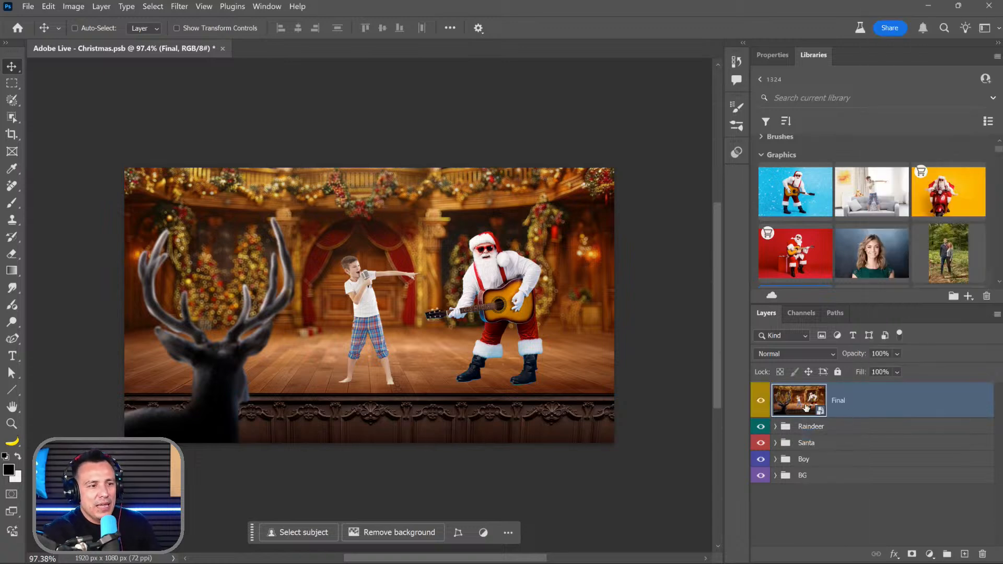
Step: Start a Camera Raw filter on the Final layer and set its highlights to -50 and shadows to -3
left_click(177, 7)
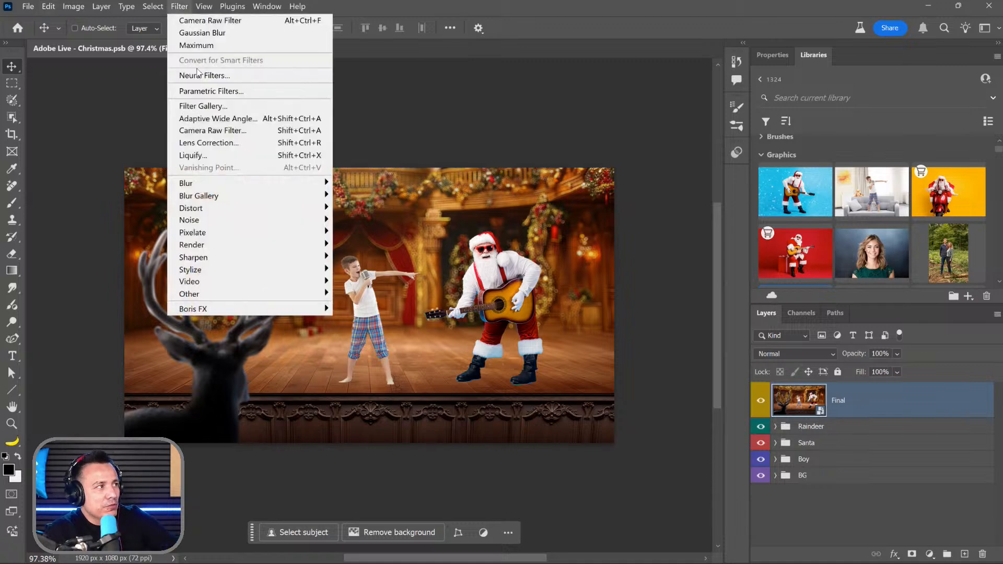
left_click(211, 129)
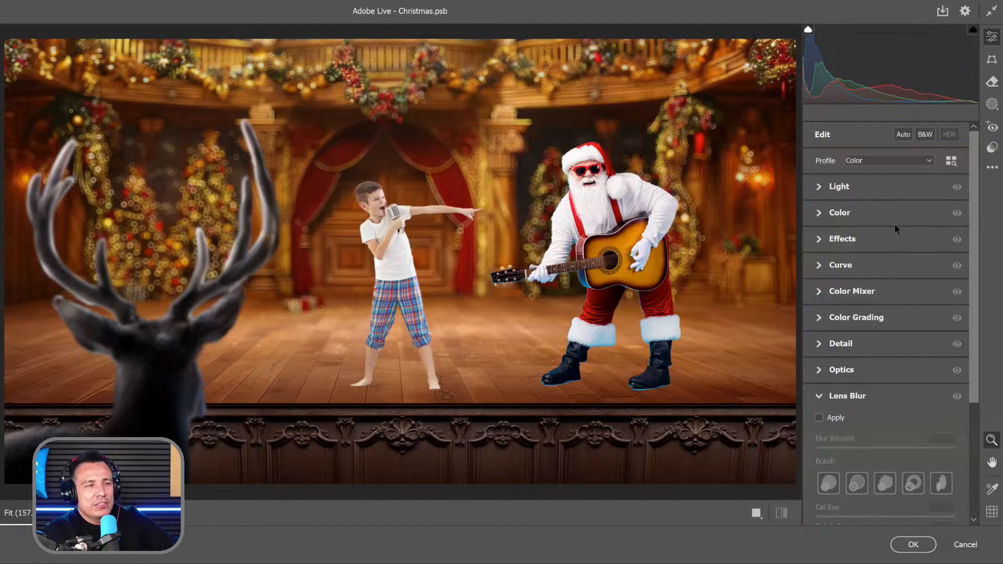
left_click(819, 188)
left_click_drag(886, 256, 836, 256)
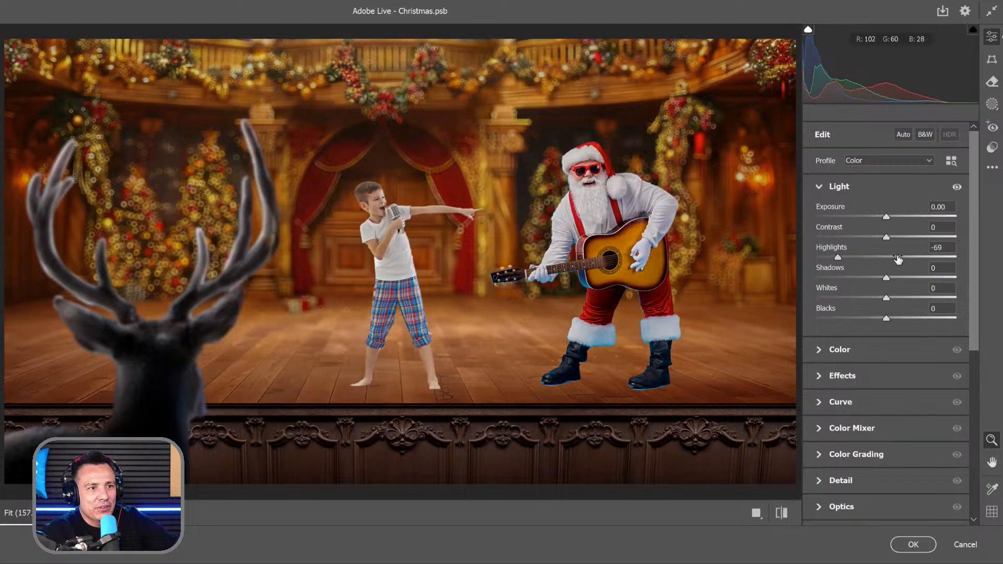
left_click(851, 257)
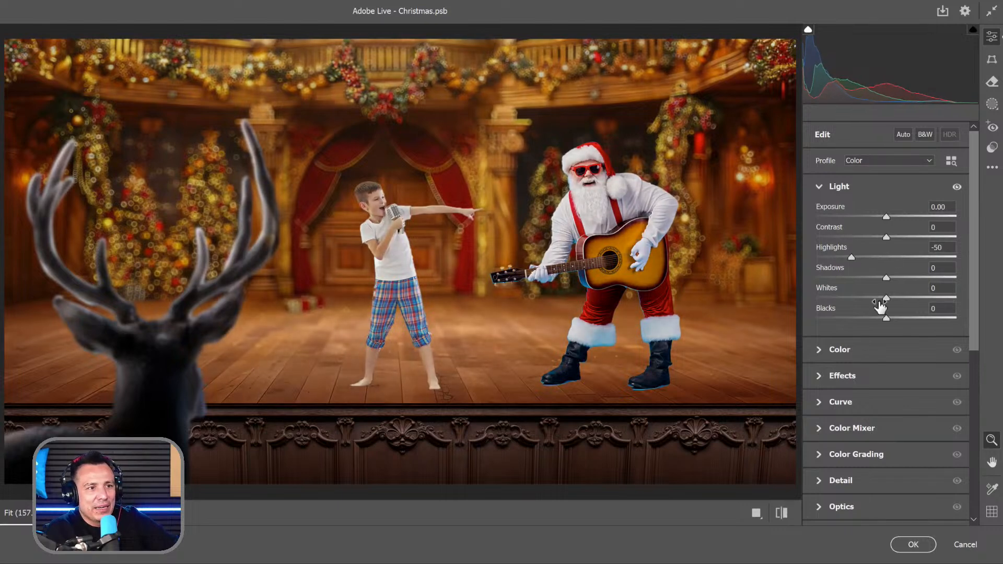
mouse_move(886, 278)
left_mouse_down()
mouse_move(922, 282)
mouse_move(888, 291)
left_mouse_up()
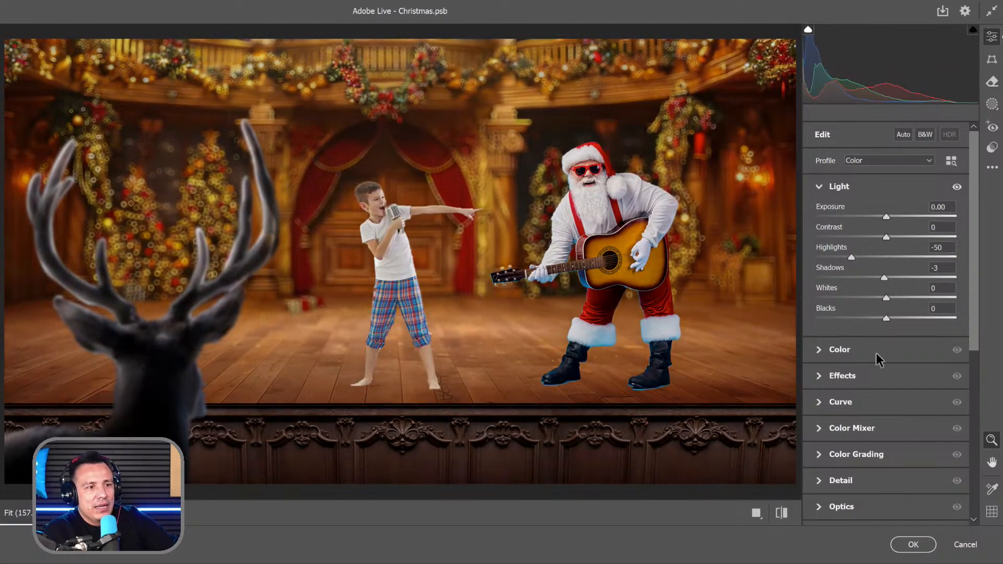
Step: Set vibrance to +45, and set the effects to texture +33, clarity +12, vignette -32 and grain 17
left_click(837, 359)
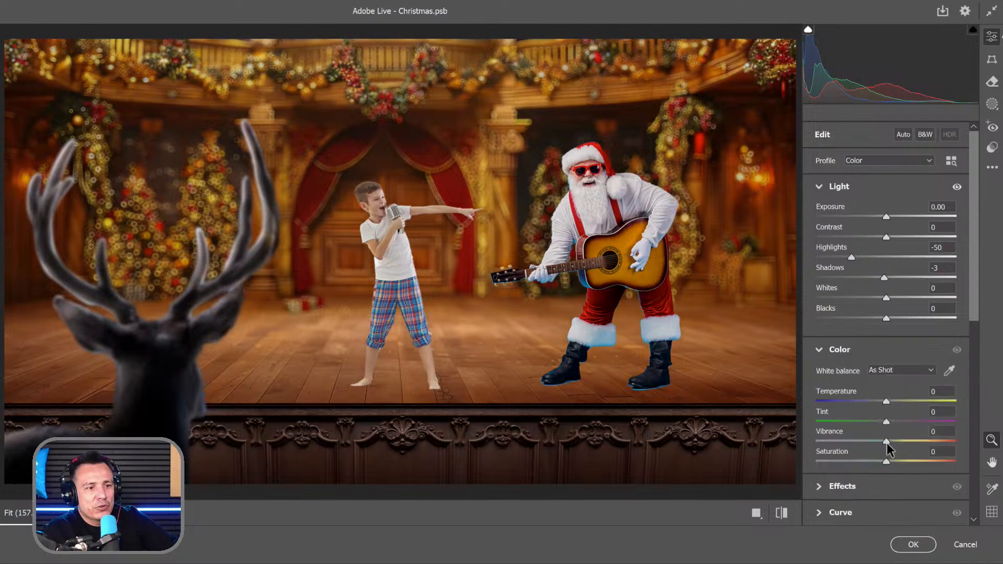
left_click_drag(886, 442, 918, 442)
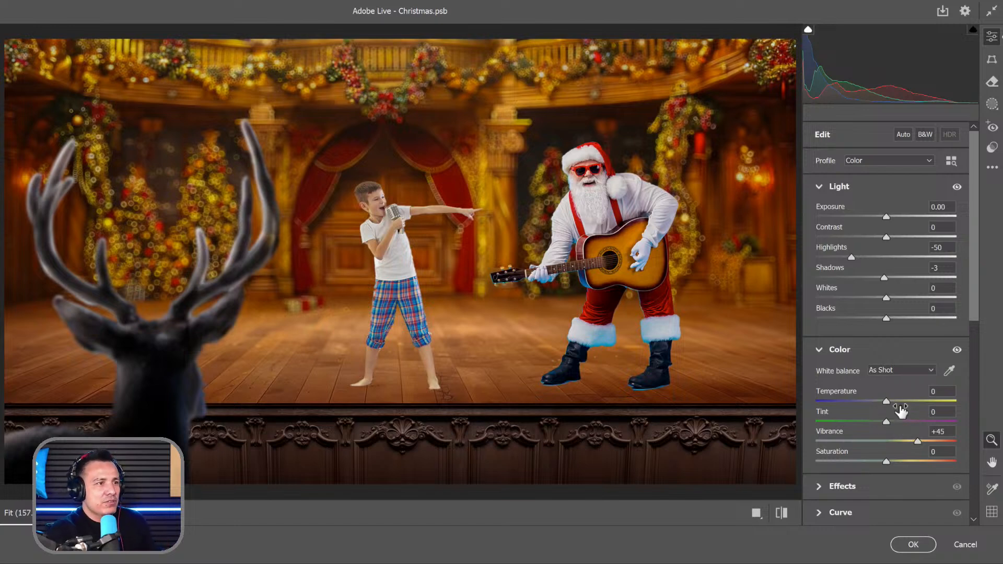
scroll(883, 448, "down", 3)
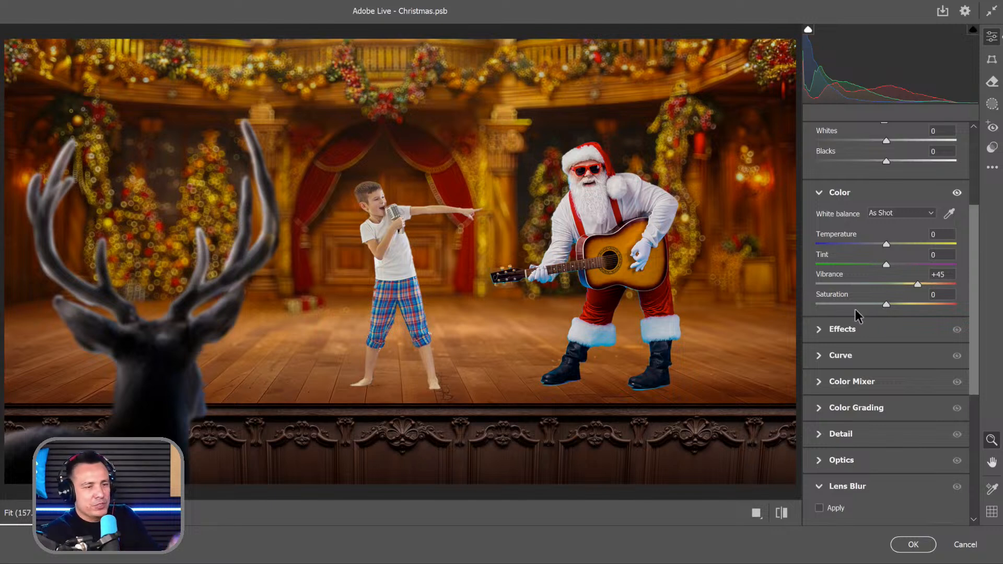
left_click(819, 334)
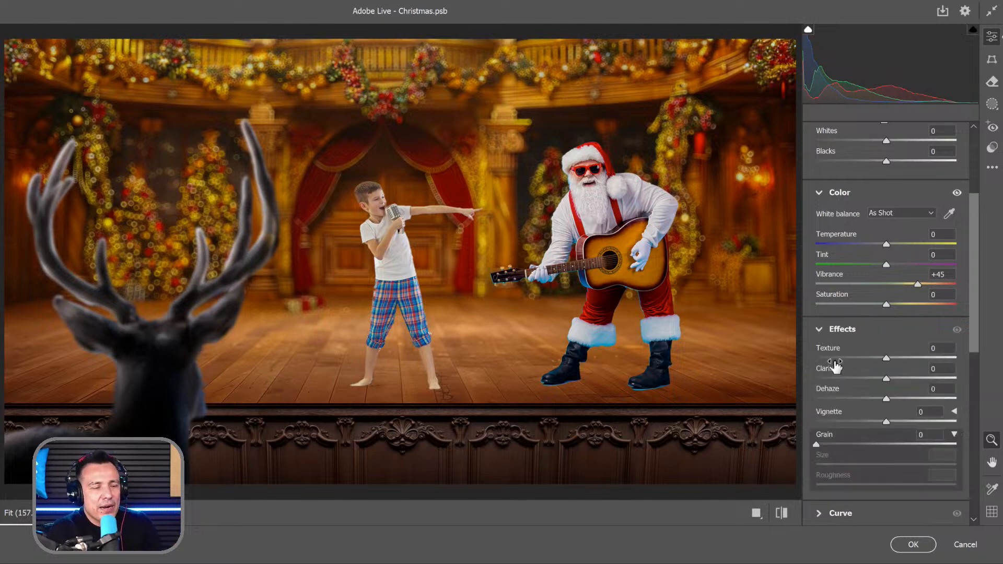
left_click_drag(887, 360, 895, 383)
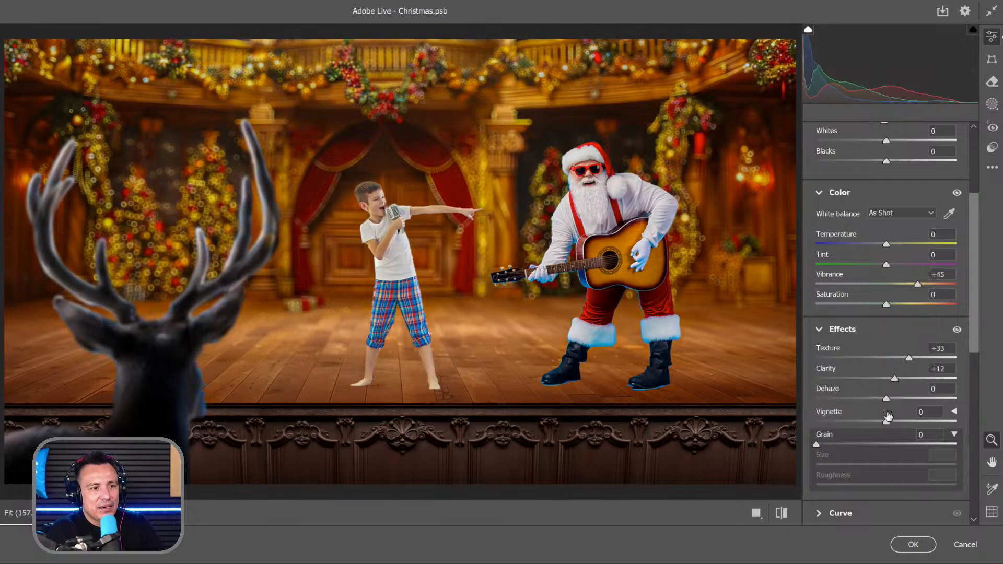
left_click_drag(886, 418, 840, 446)
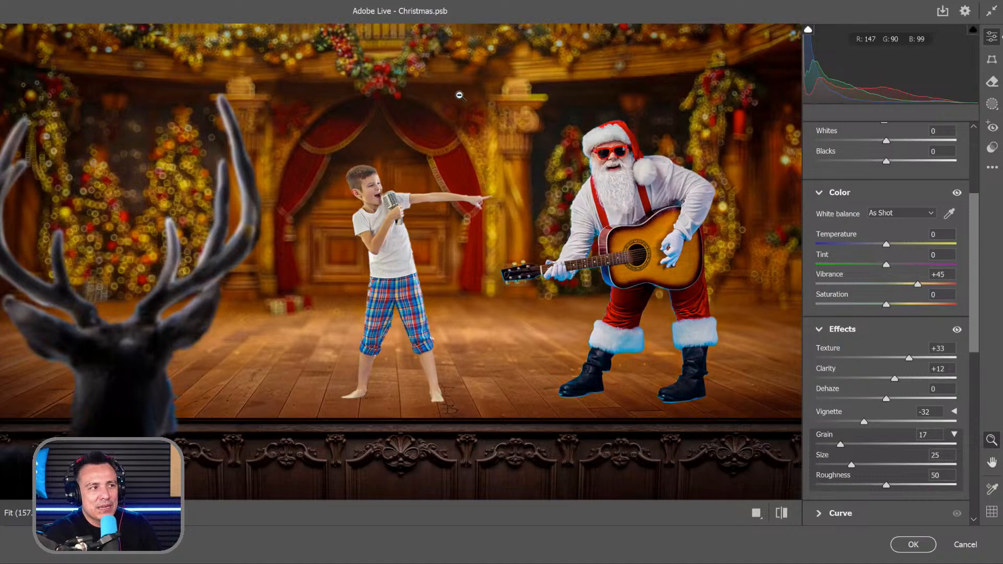
Step: Reduce the grain amount to 4, judging it close up around the boy's plaid shorts
left_click(460, 96)
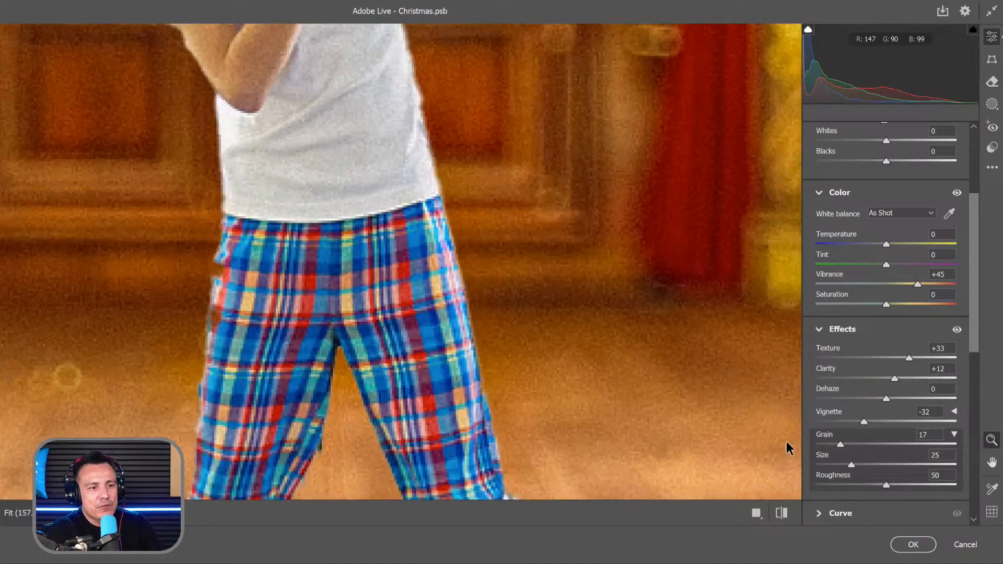
left_click(472, 194)
key("ctrl+z")
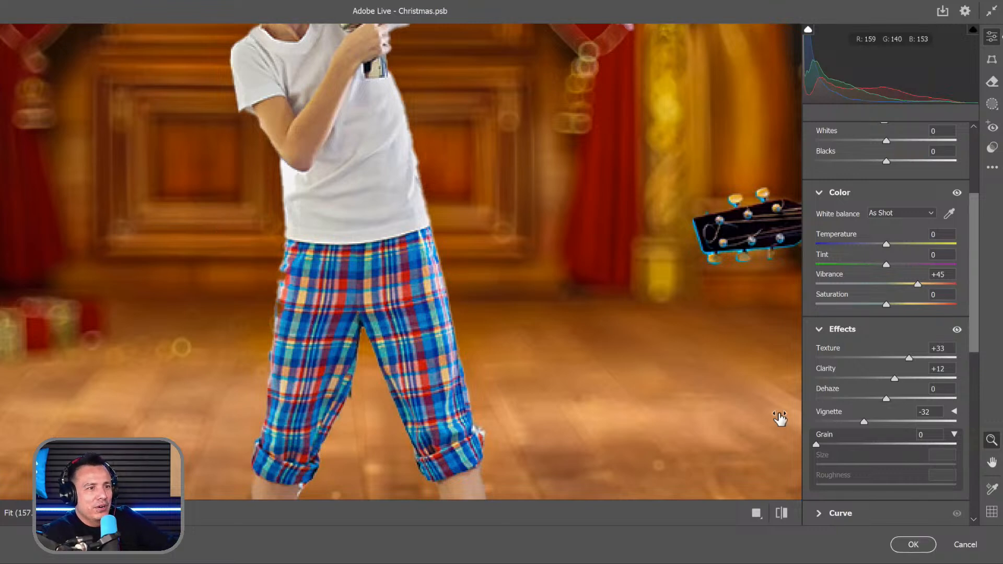
left_click_drag(818, 444, 823, 444)
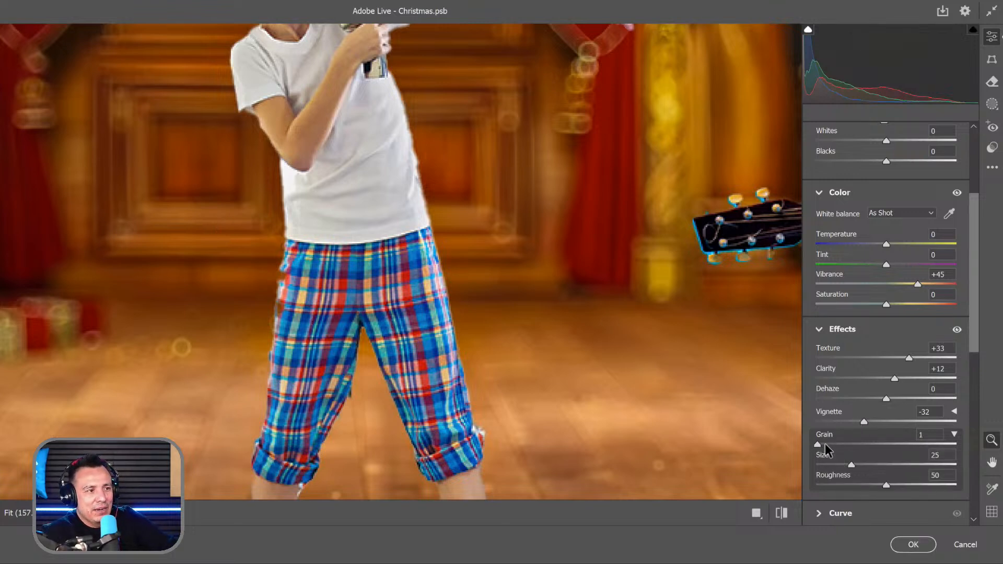
left_click_drag(556, 293, 713, 262)
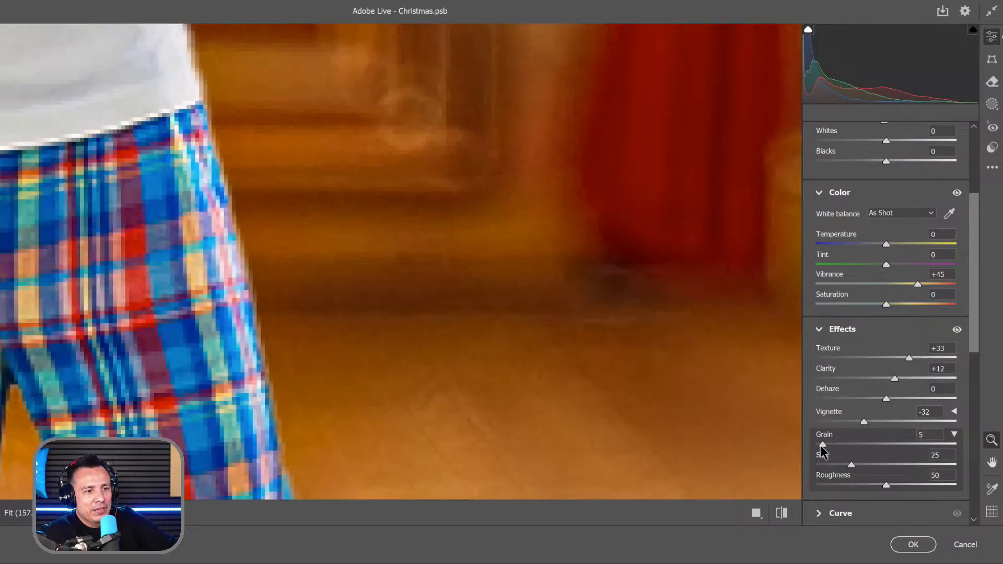
left_click_drag(820, 446, 819, 445)
left_click_drag(505, 232, 519, 284)
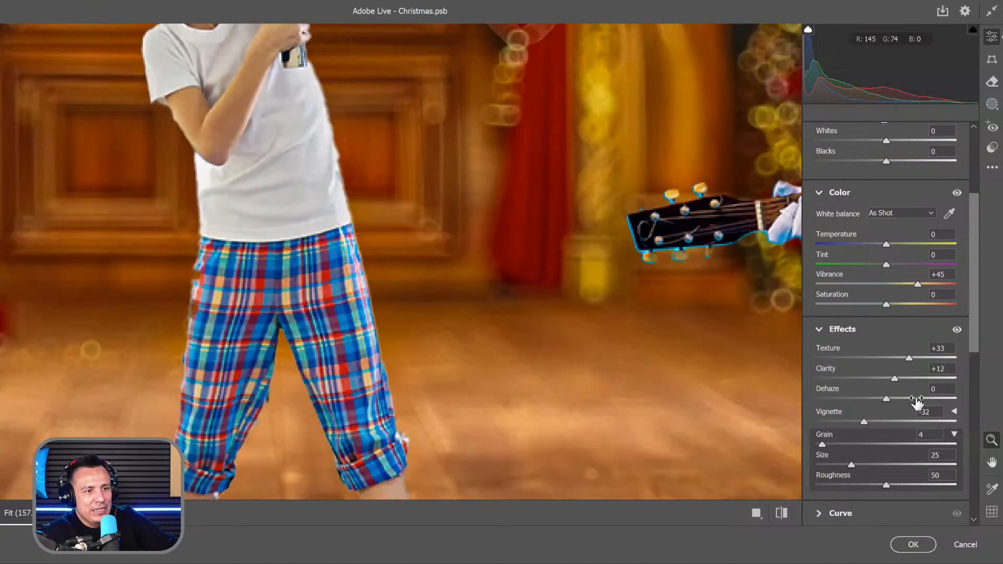
Step: Tint the whole image warm orange through global color grading with hue 39 and saturation 26
key("ctrl+0")
left_click(818, 329)
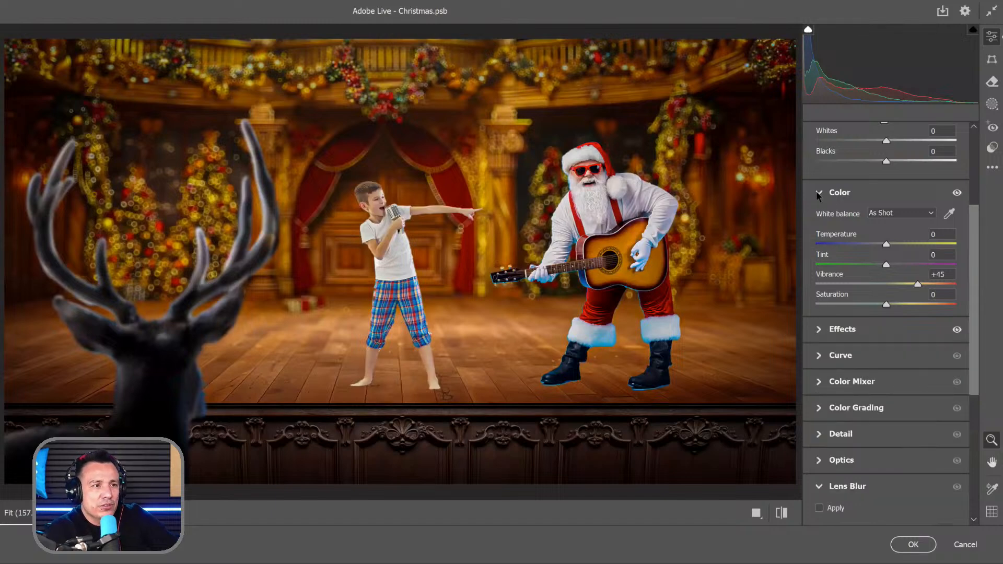
left_click(819, 192)
left_click(820, 378)
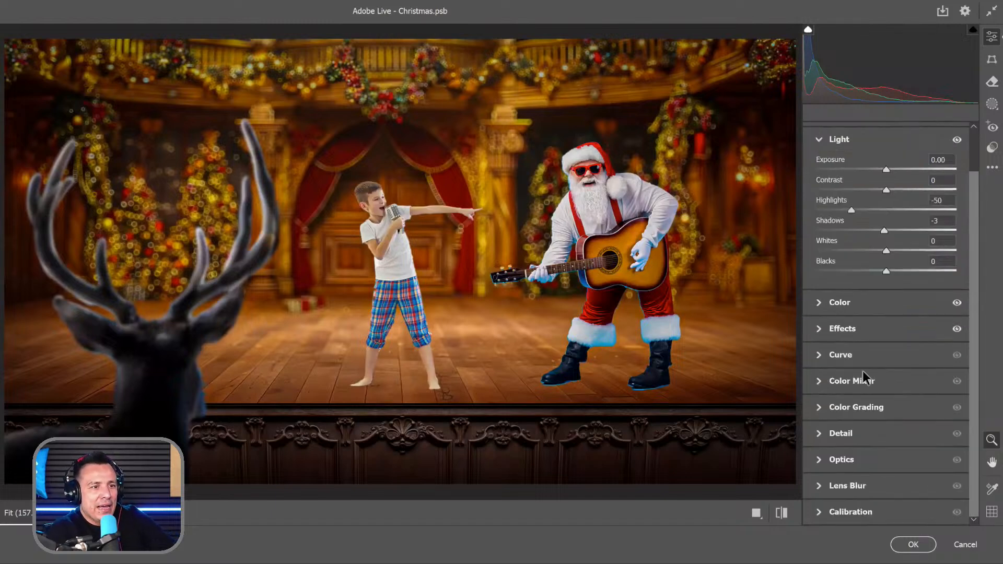
left_click(820, 408)
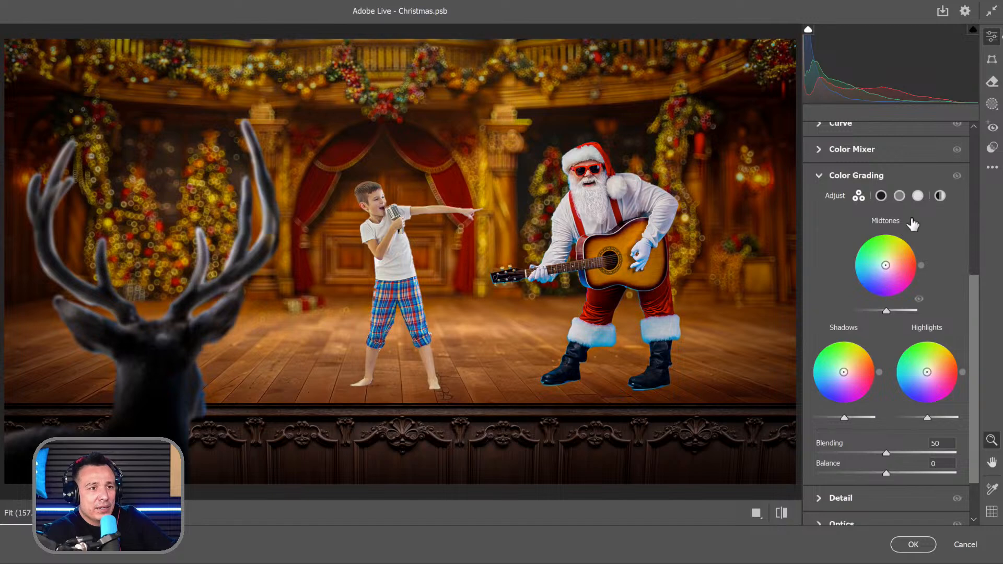
left_click(939, 198)
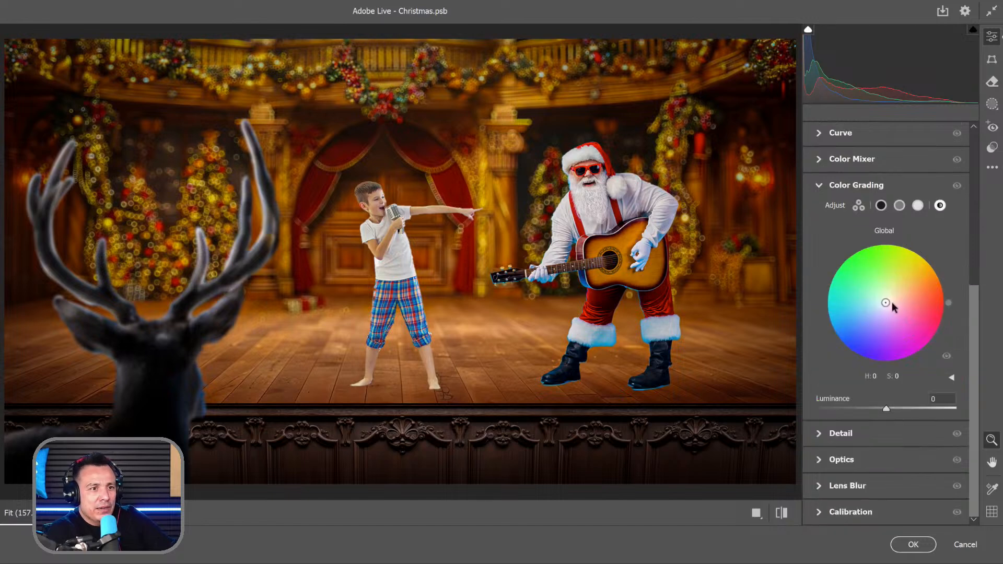
mouse_move(885, 302)
left_mouse_down()
mouse_move(917, 280)
mouse_move(909, 273)
mouse_move(898, 294)
left_mouse_up()
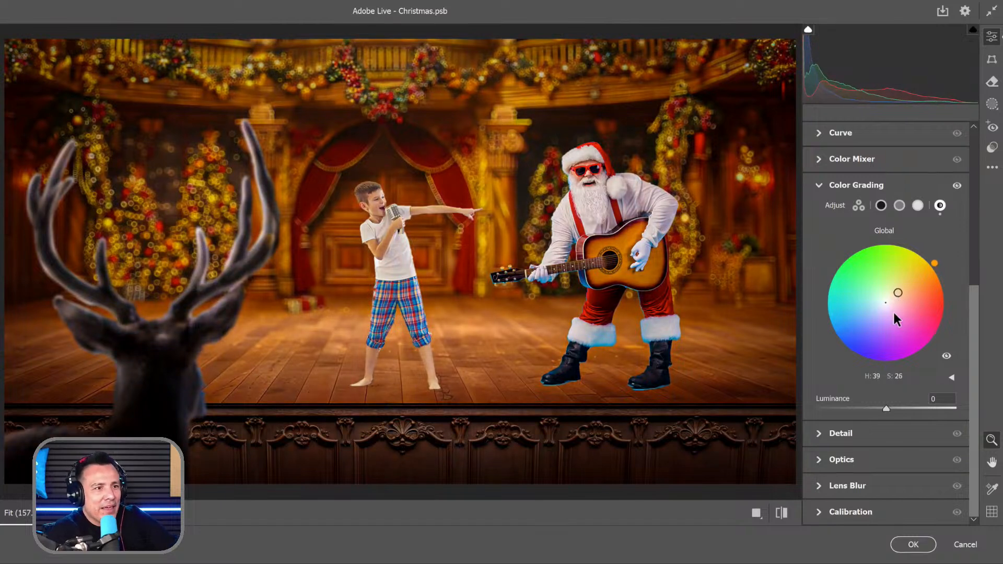
Step: Tint the highlights with hue 38 and saturation 44 in color grading, and apply the Camera Raw filter
left_click(918, 205)
mouse_move(885, 302)
left_mouse_down()
mouse_move(918, 274)
mouse_move(895, 300)
mouse_move(913, 281)
mouse_move(906, 287)
left_mouse_up()
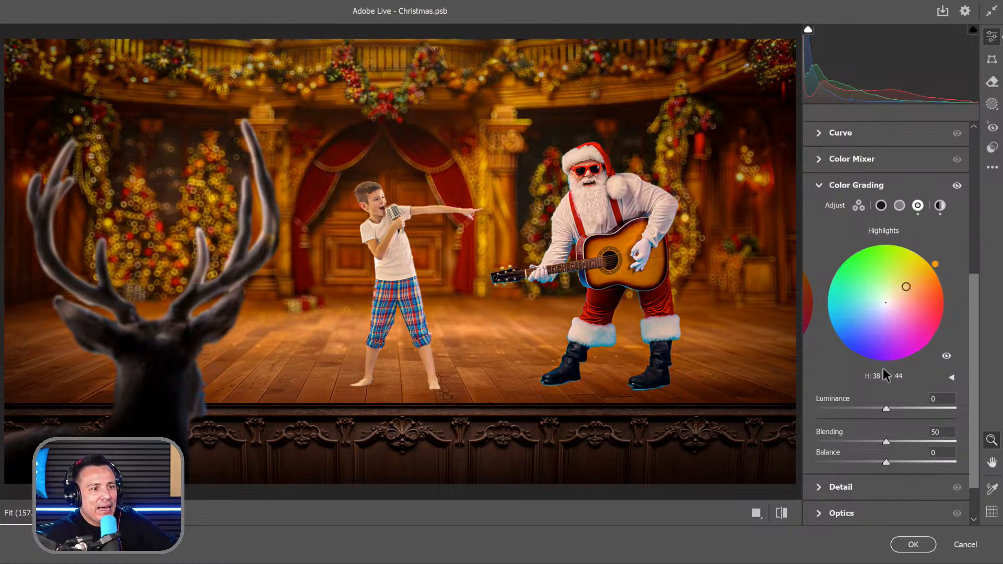
left_click(911, 544)
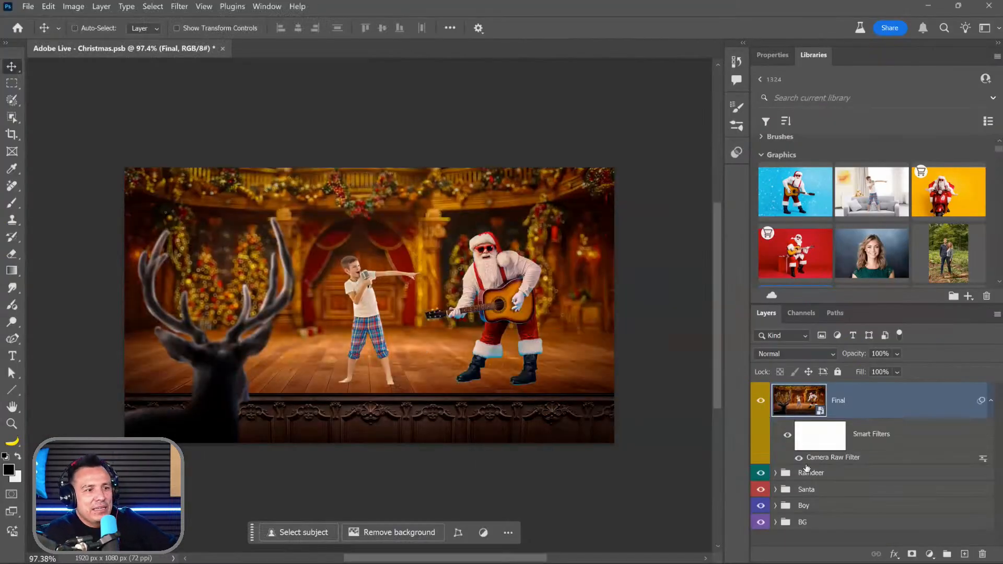
Step: Collapse the Final layer's smart filters and toggle its visibility to compare the image with and without the grade
left_click(991, 400)
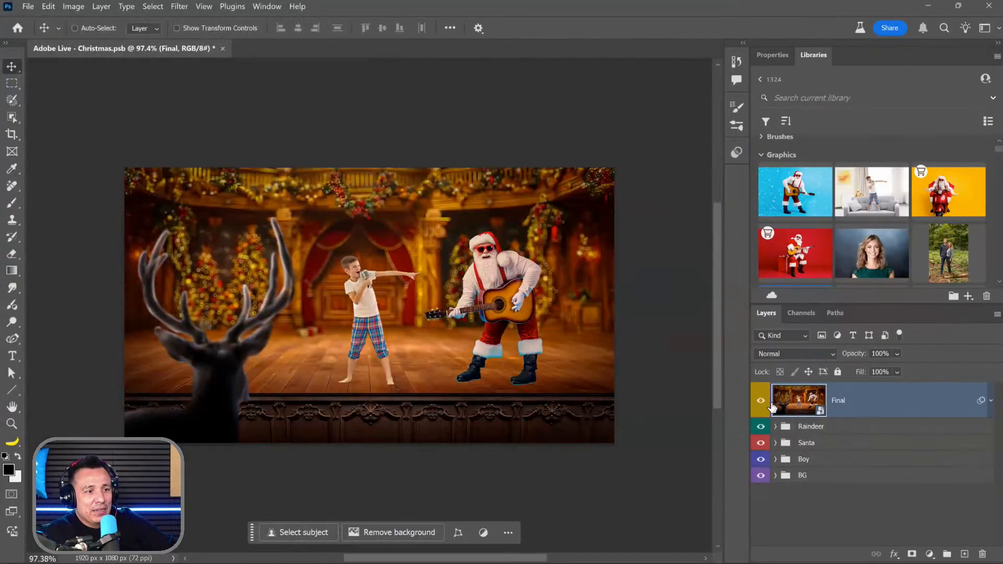
left_click(761, 401)
left_click(760, 407)
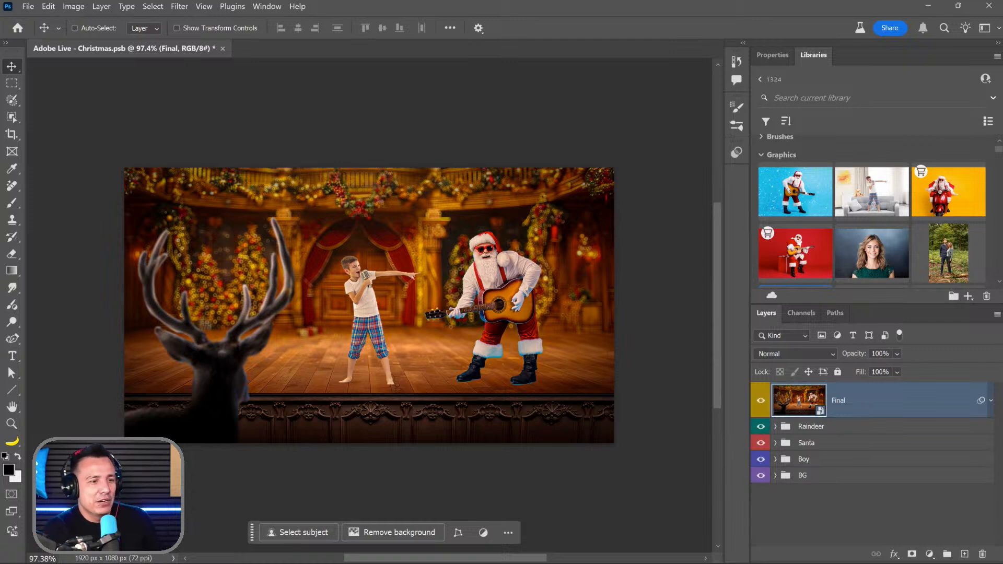
Step: With the Final layer hidden, try moving the Raindeer group in front of the boy, and undo the move
left_click(842, 426)
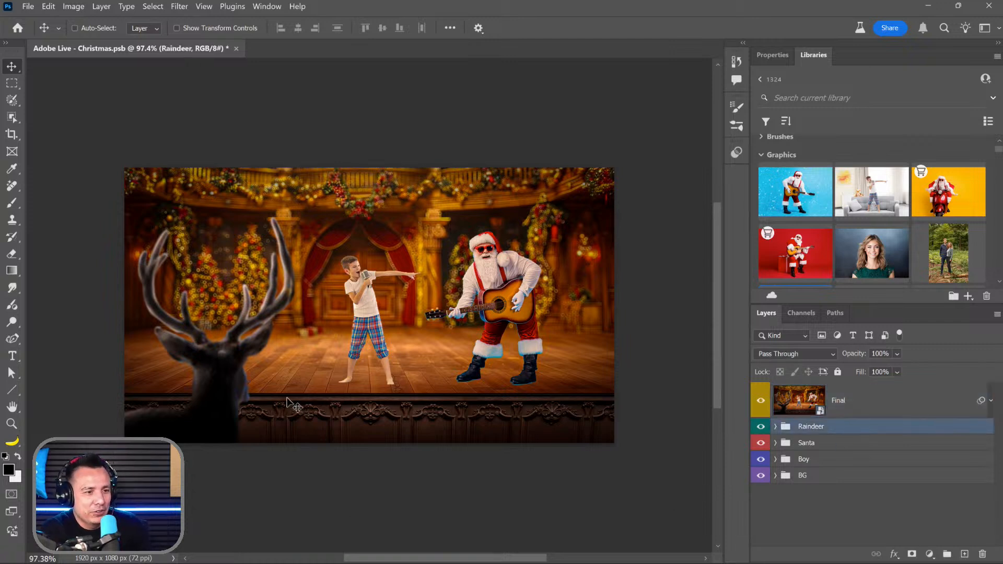
left_click(761, 404)
left_click_drag(238, 363, 386, 361)
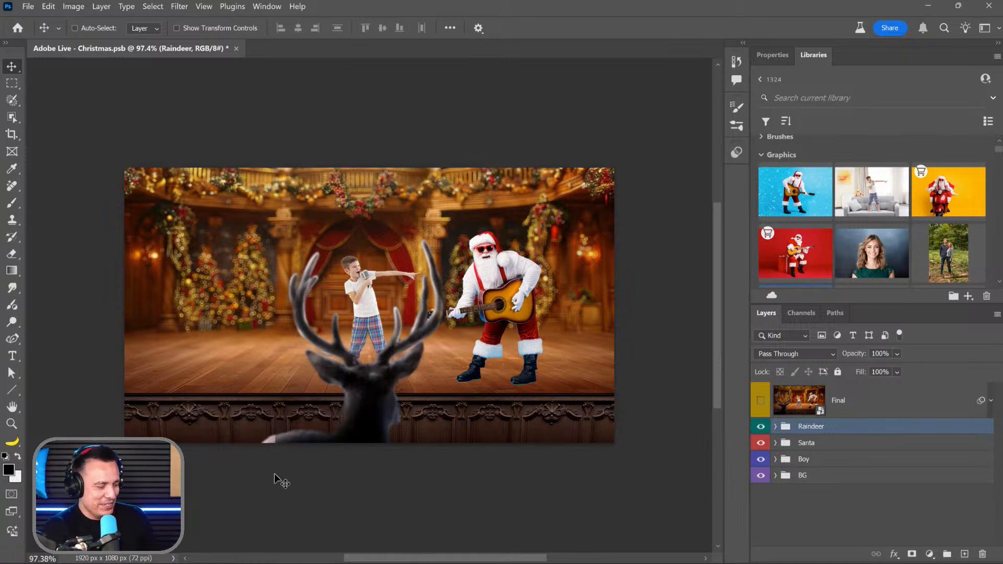
key("ctrl+z")
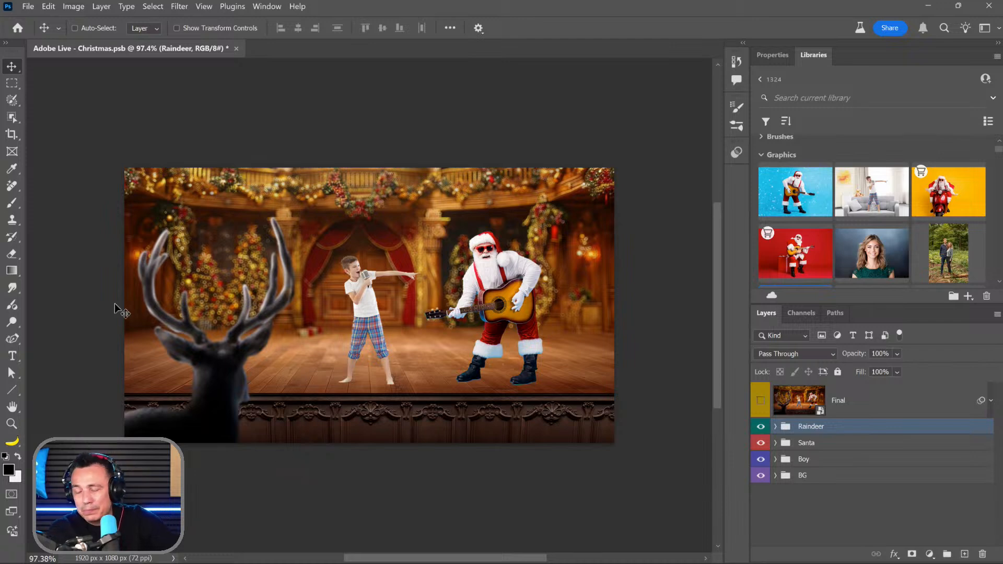
Step: Show the Final layer and toggle it repeatedly to compare the composite before and after grading
mouse_move(542, 382)
left_mouse_down()
mouse_move(458, 382)
mouse_move(556, 391)
left_mouse_up()
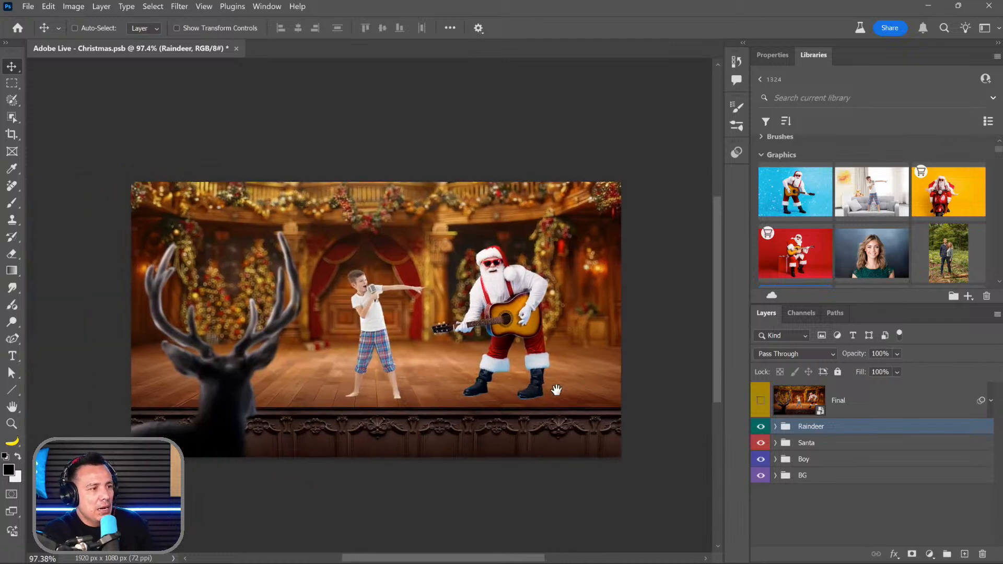
left_click(761, 401)
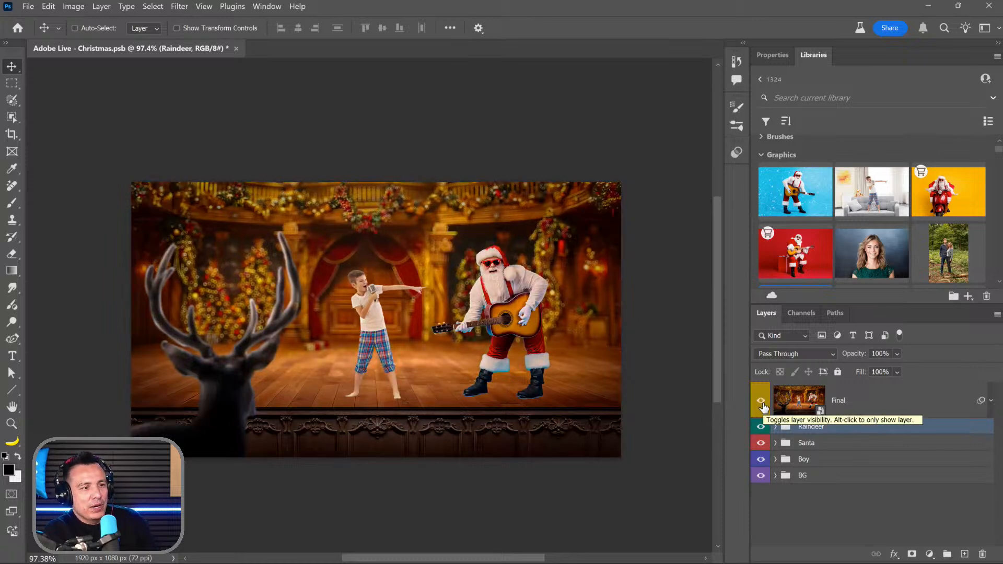
left_click(762, 403)
left_click(762, 404)
left_click(762, 403)
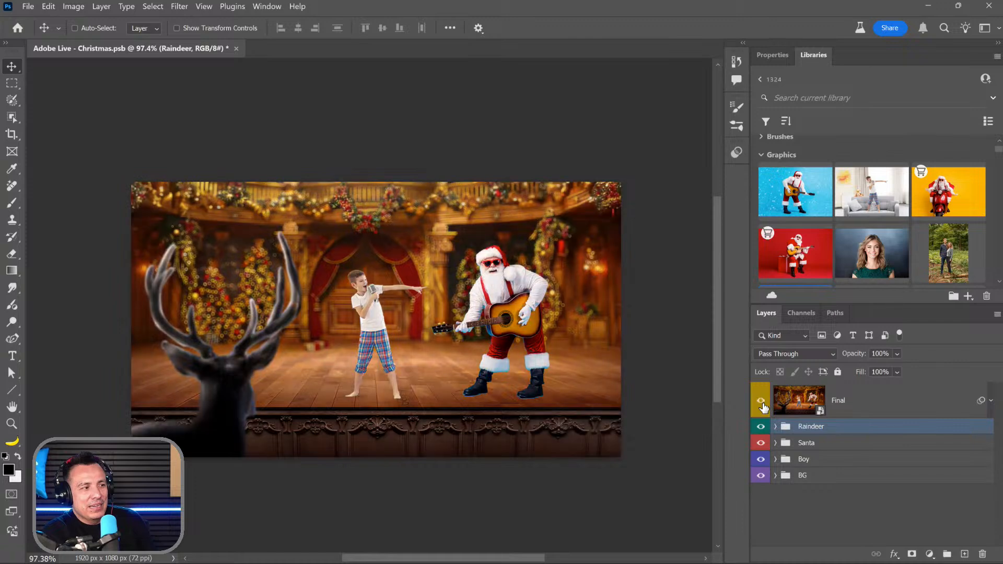
left_click(762, 403)
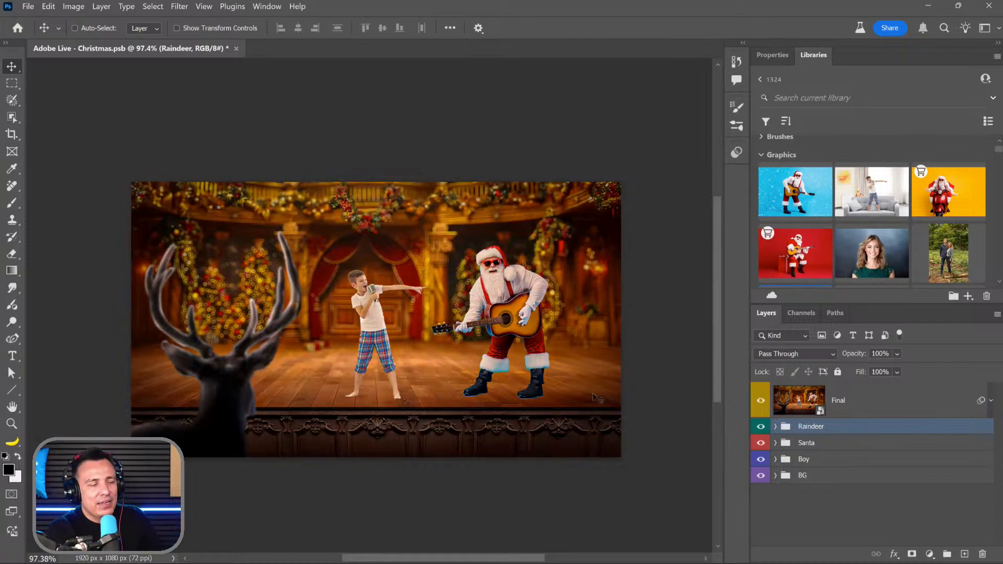
Step: Hide the Final layer and delete the layer mask from the singing boy's layer in the Boy group
left_click(761, 400)
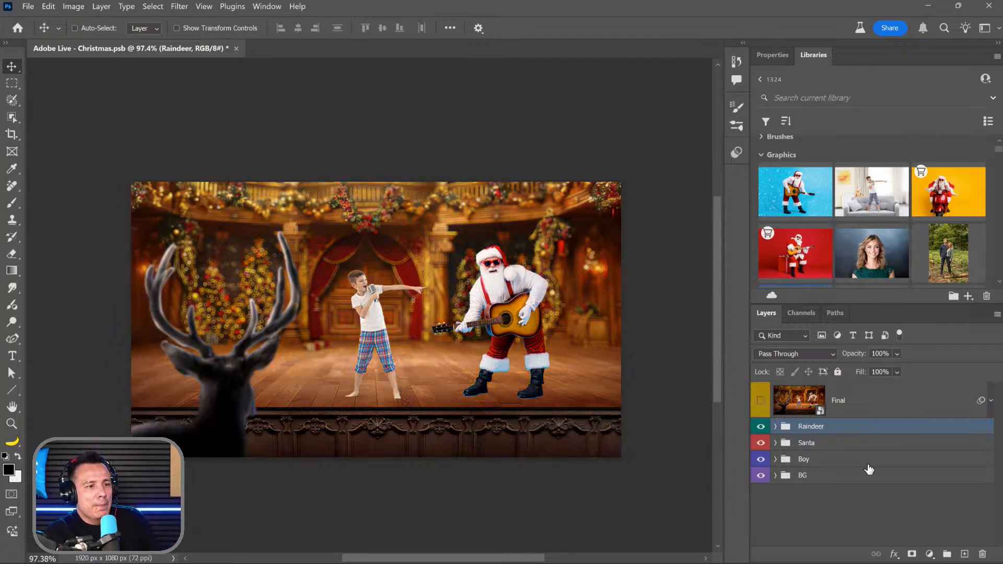
left_click(775, 459)
left_click(888, 490)
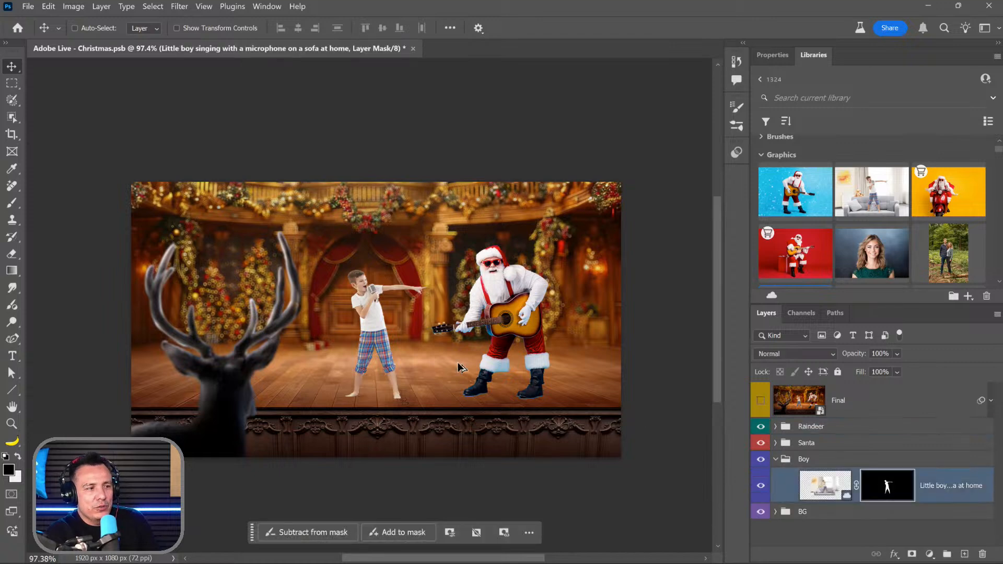
scroll(376, 333, "up", 2)
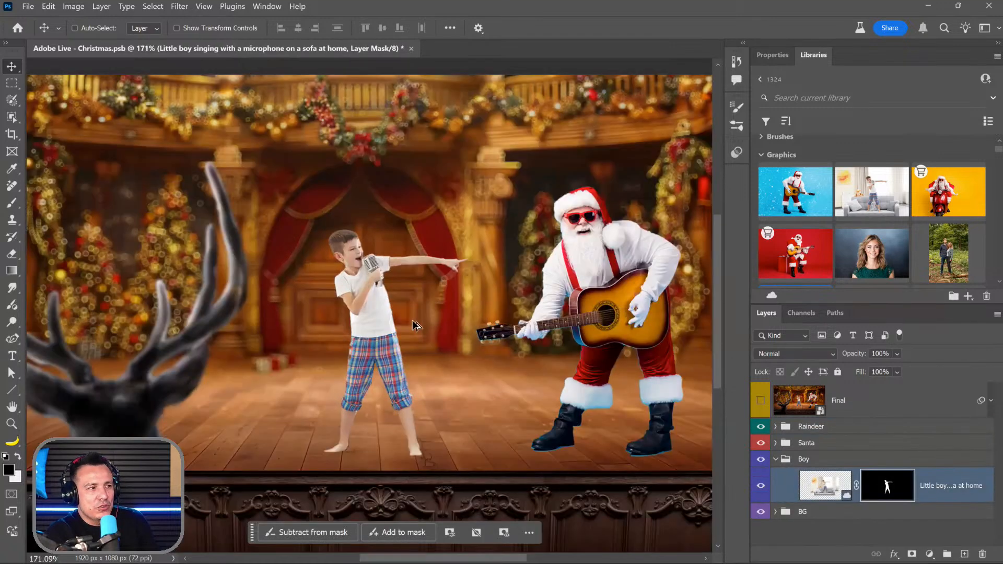
scroll(412, 317, "up", 5)
scroll(413, 317, "down", 4)
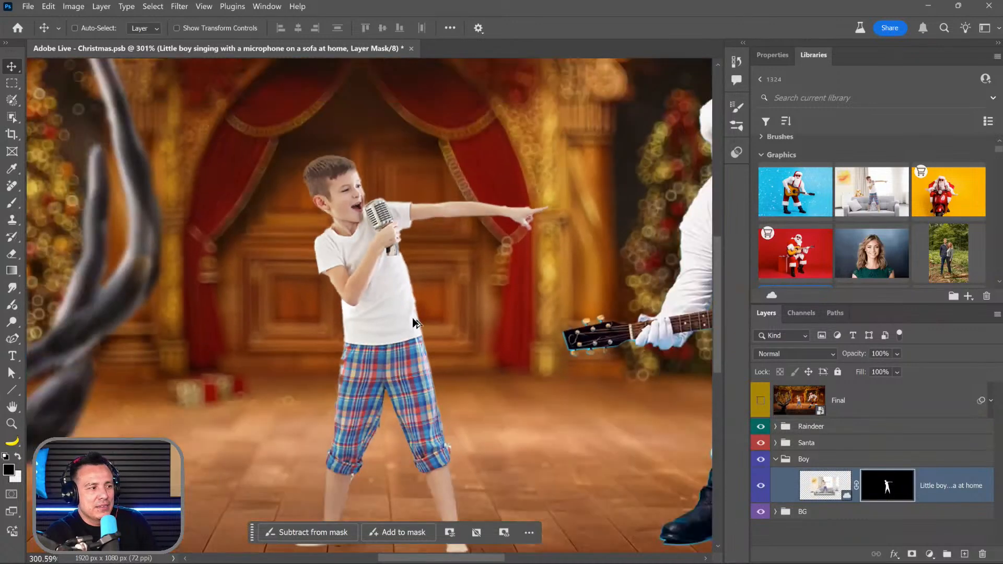
scroll(412, 318, "up", 4)
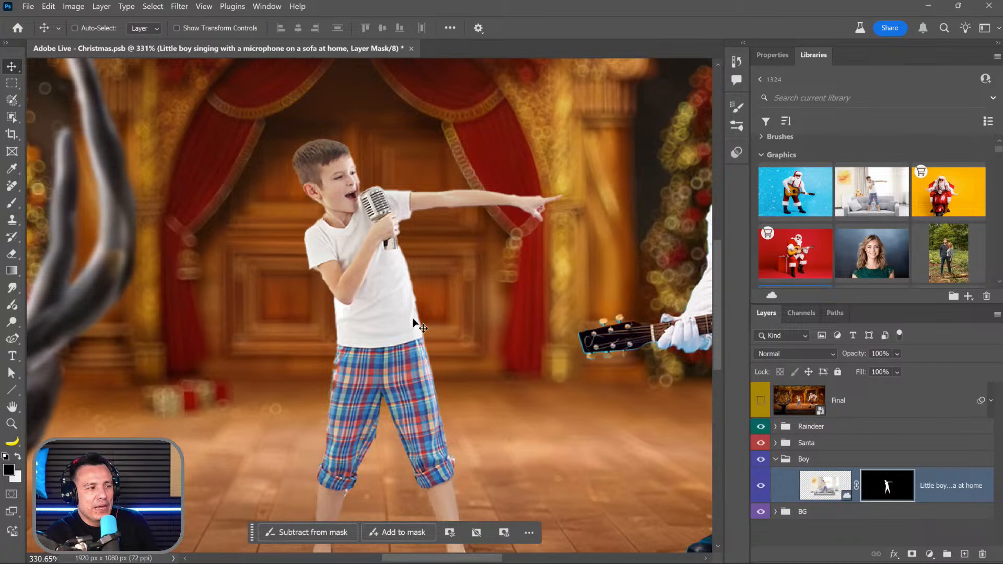
left_click_drag(424, 368, 422, 286)
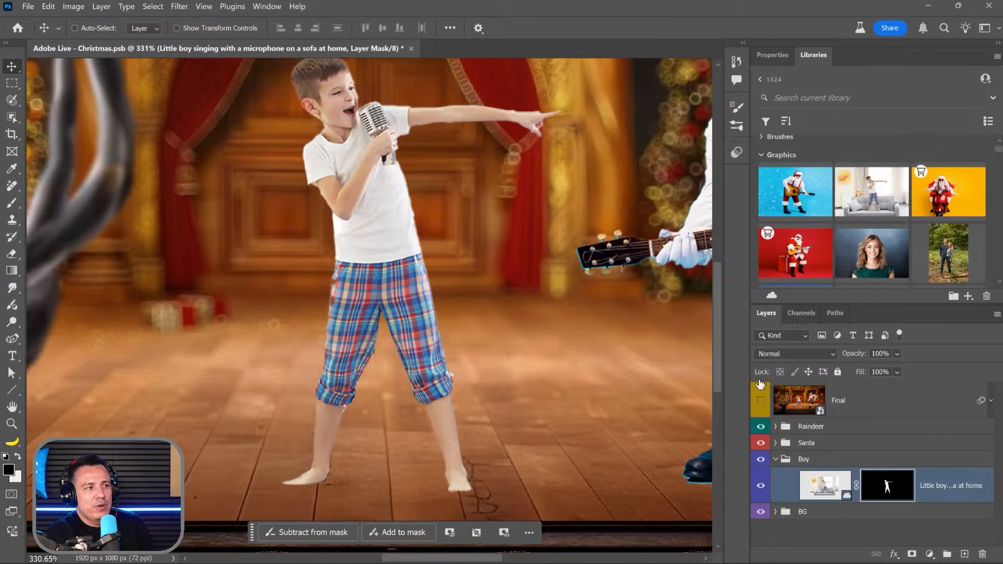
right_click(887, 488)
left_click(912, 390)
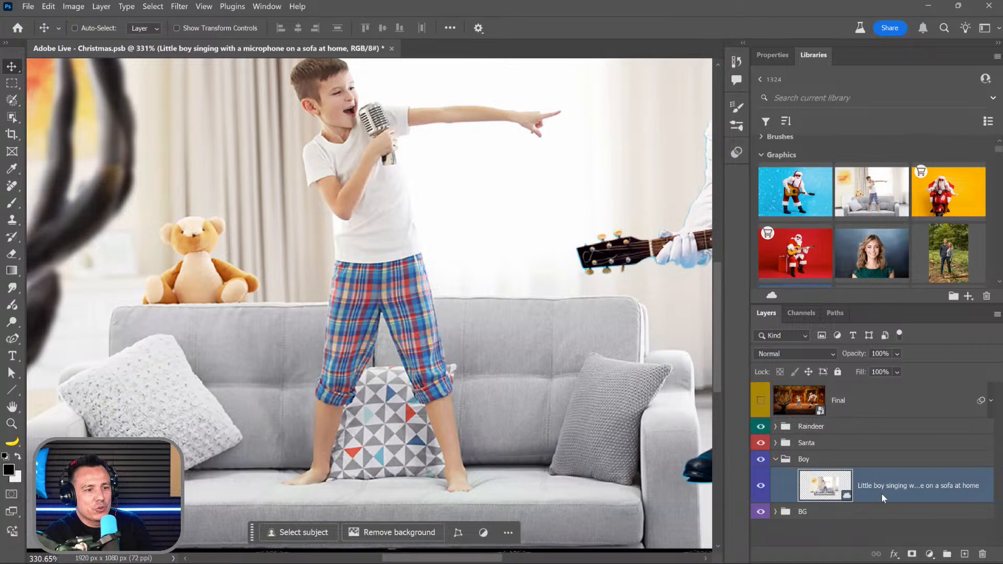
Step: Embed the boy's linked smart object and add a new blank layer inside its contents
right_click(882, 493)
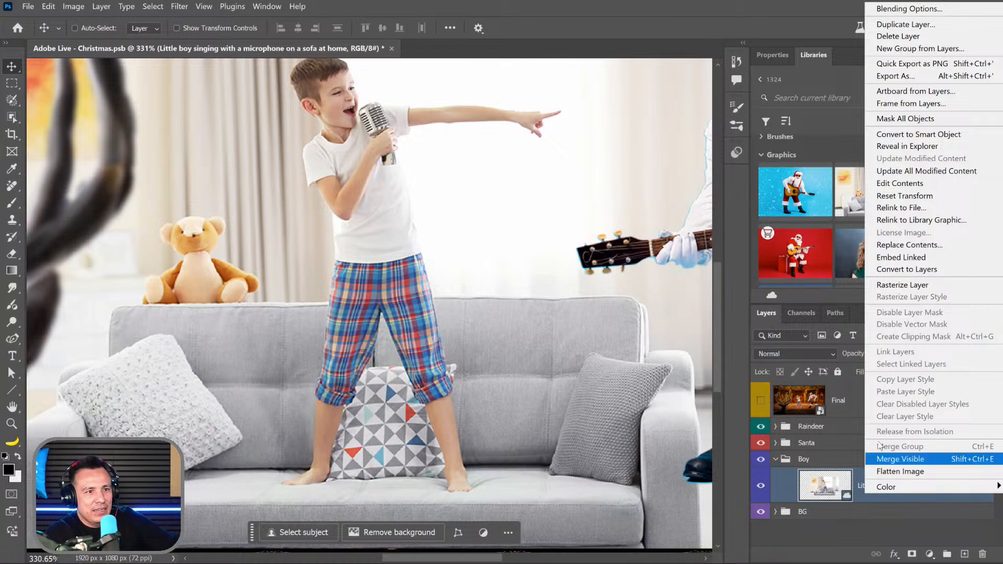
left_click(920, 257)
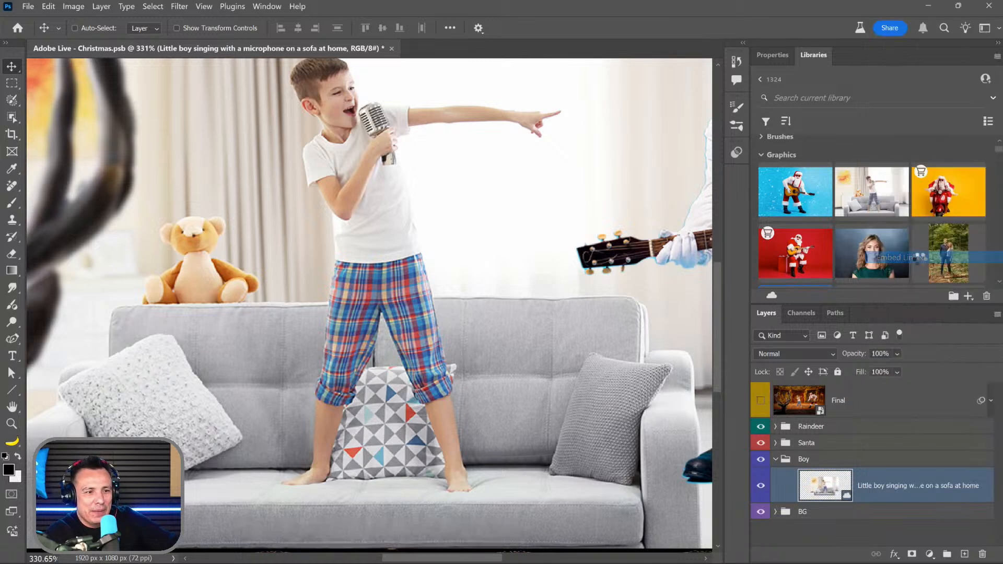
double_click(832, 490)
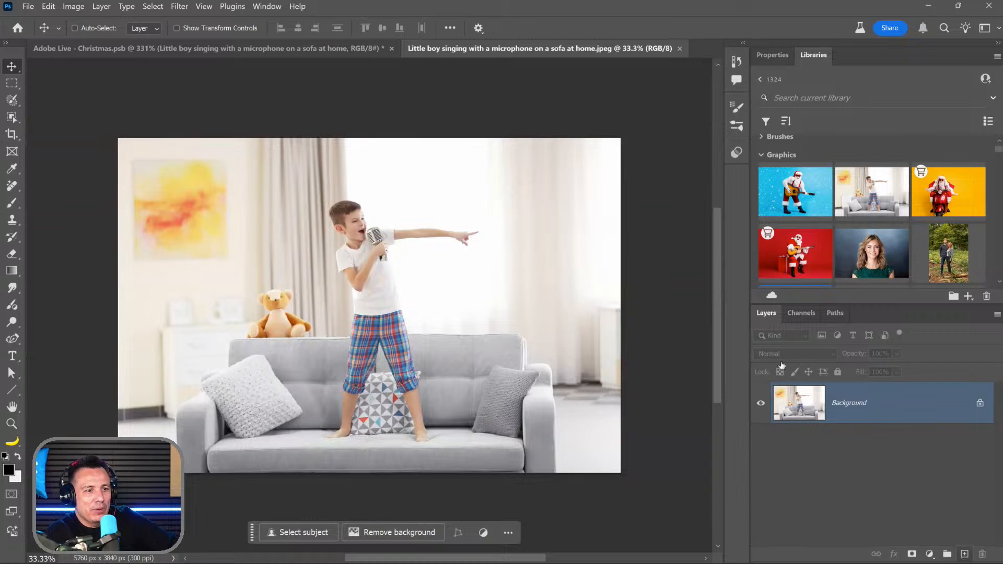
left_click(964, 555)
Step: Close the smart object's contents, saving them to the Desktop as the Photoshop file "Little boy singing with a microphone on a sofa at home"
left_click(686, 48)
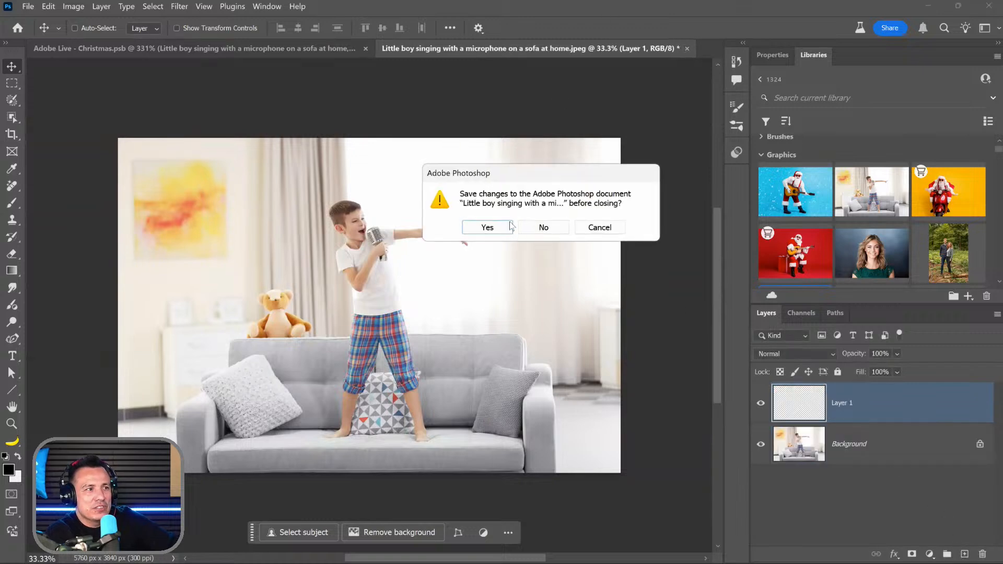
left_click(487, 227)
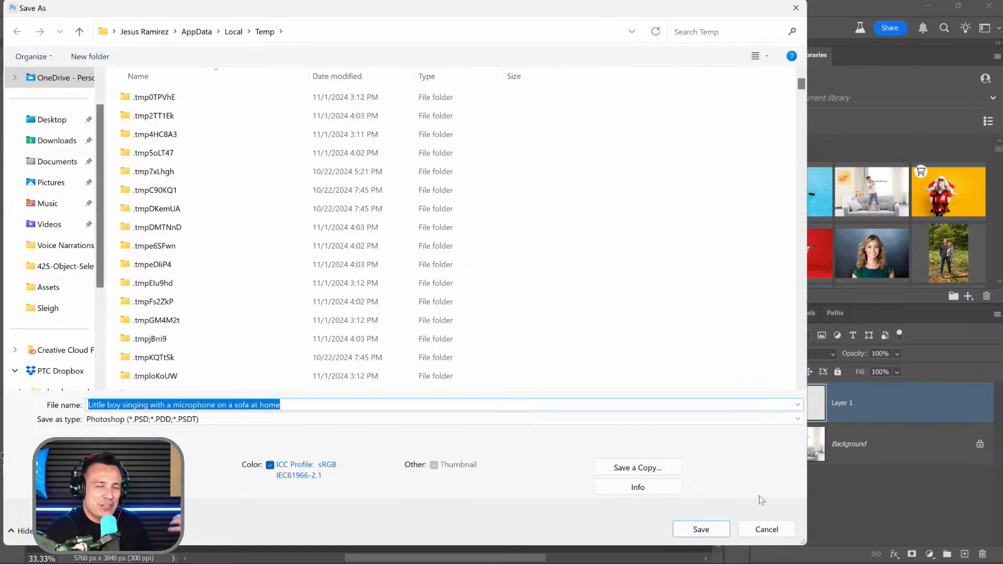
left_click(64, 121)
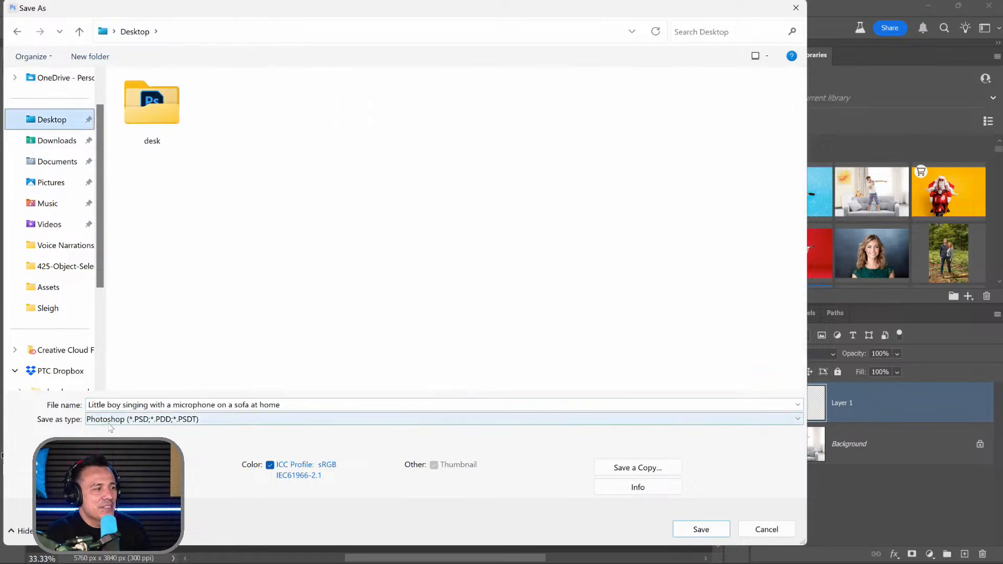
left_click(708, 531)
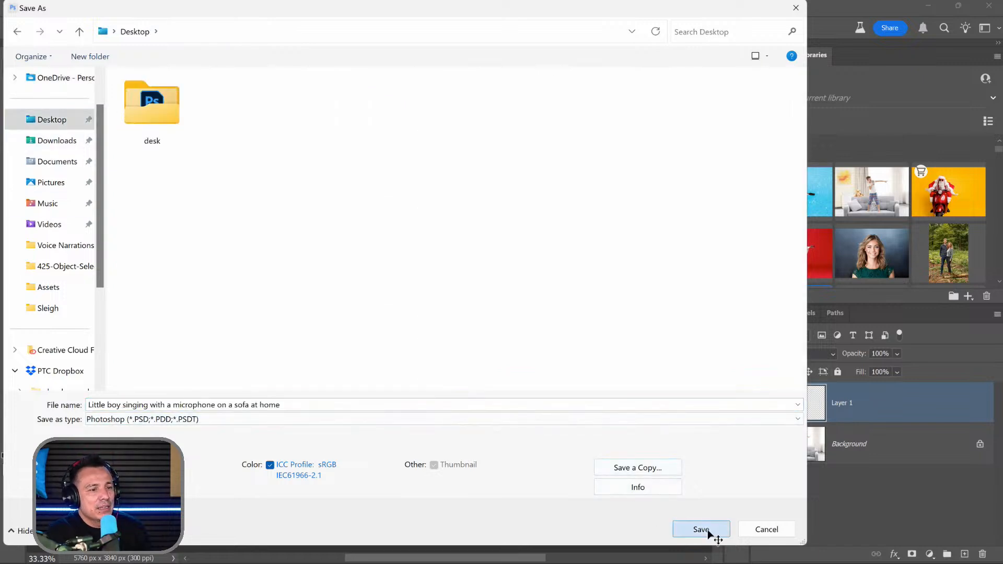
left_click(720, 169)
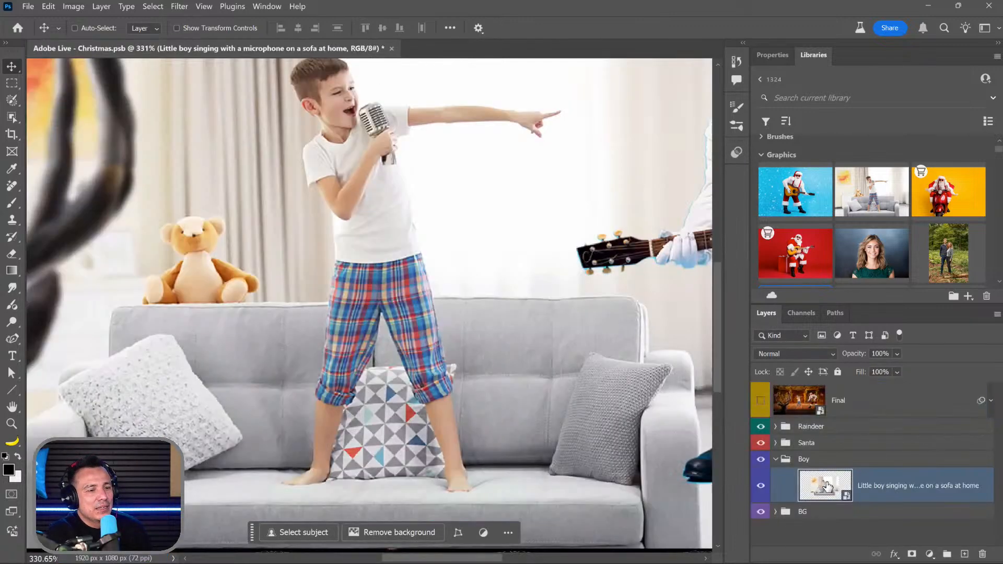
Step: Check the boy smart object's contents and replace them with the "Little boy singing with a microphone on a sofa at home" PSD from the Desktop
double_click(824, 483)
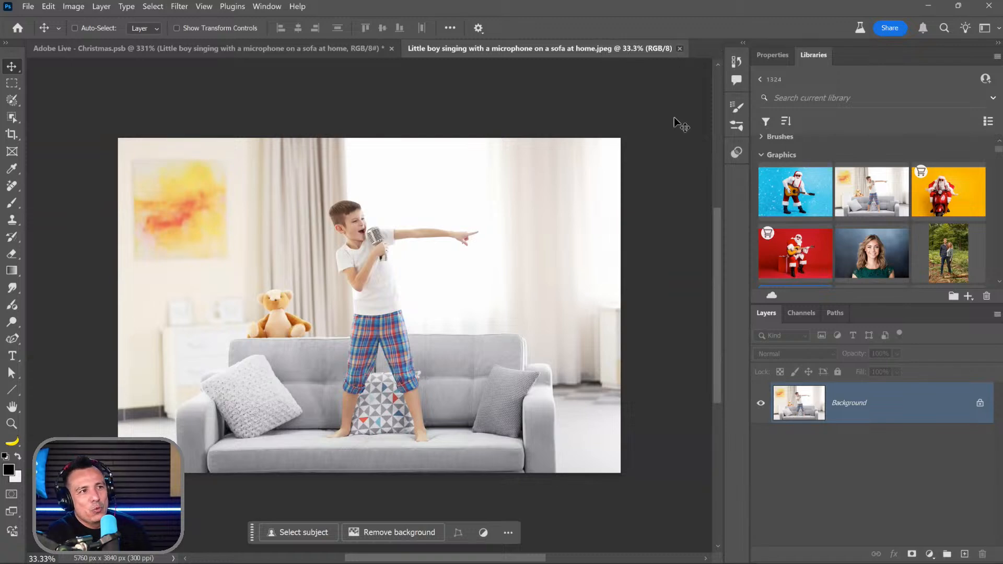
key("ctrl+w")
right_click(920, 491)
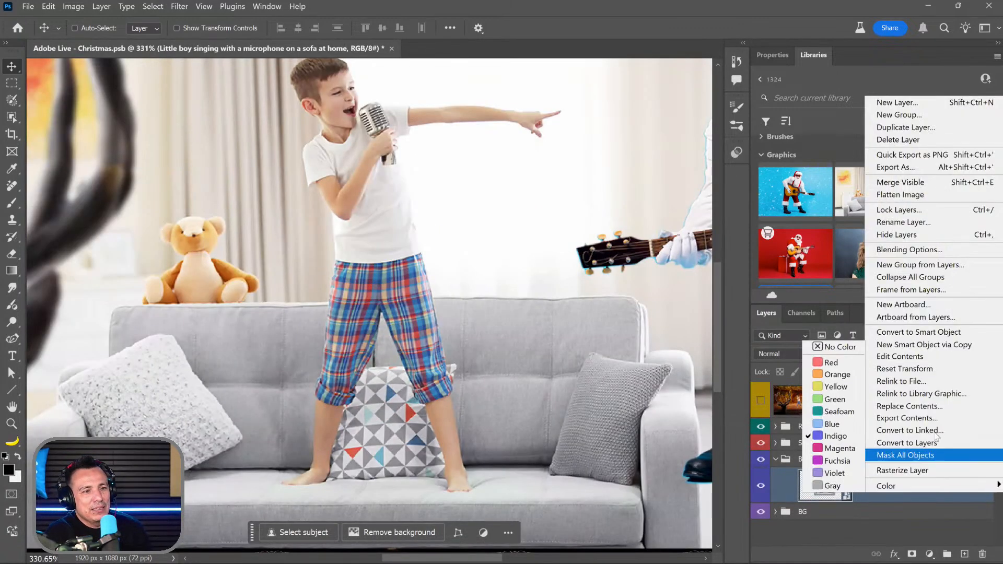
left_click(943, 409)
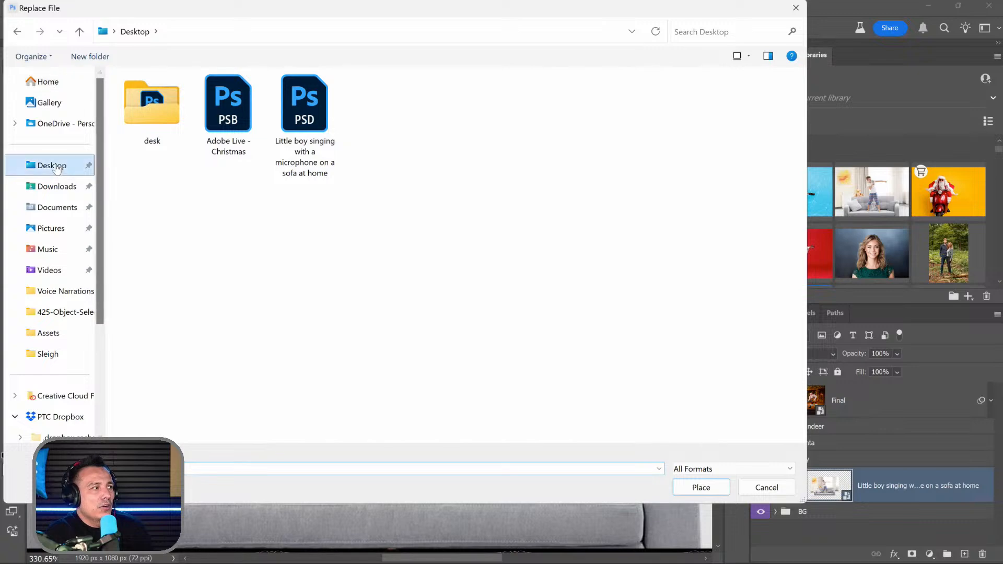
left_click(304, 115)
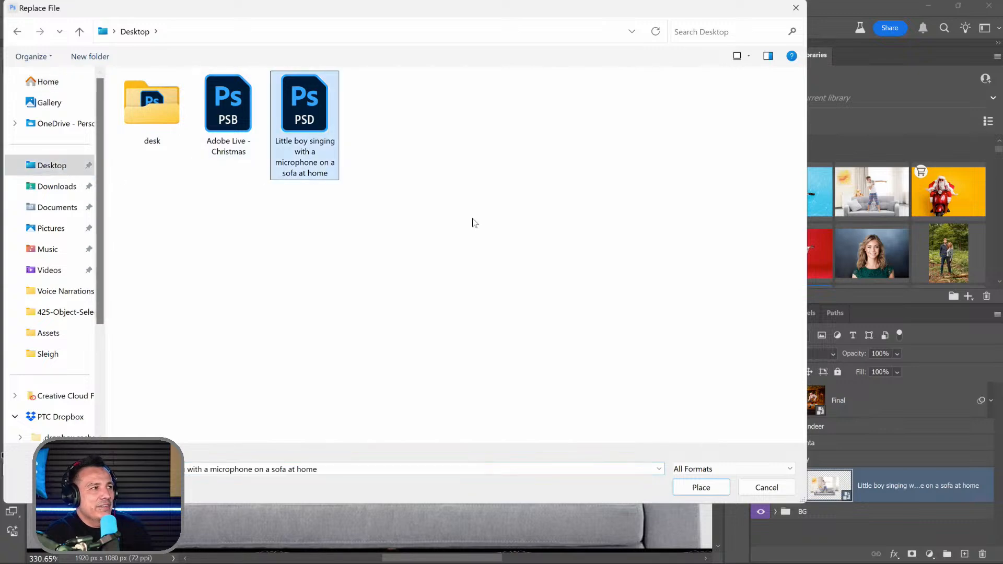
left_click(716, 488)
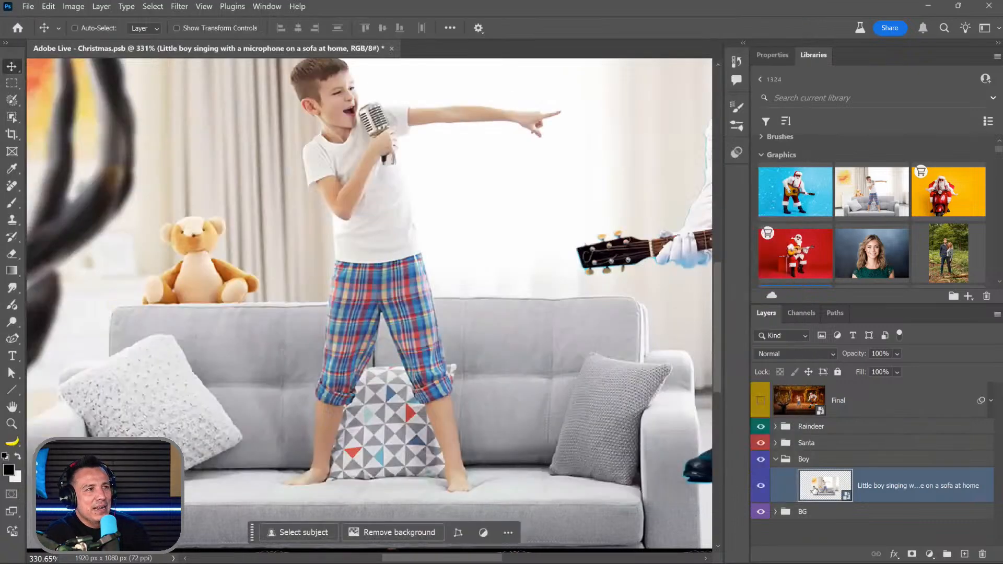
Step: Open the boy smart object's contents and hide the empty Layer 1
double_click(814, 490)
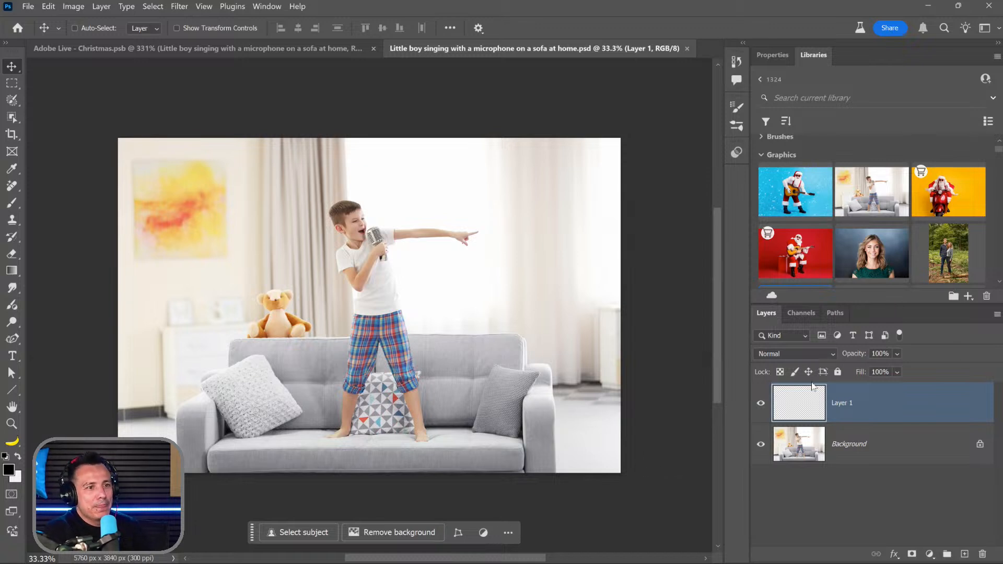
left_click(761, 404)
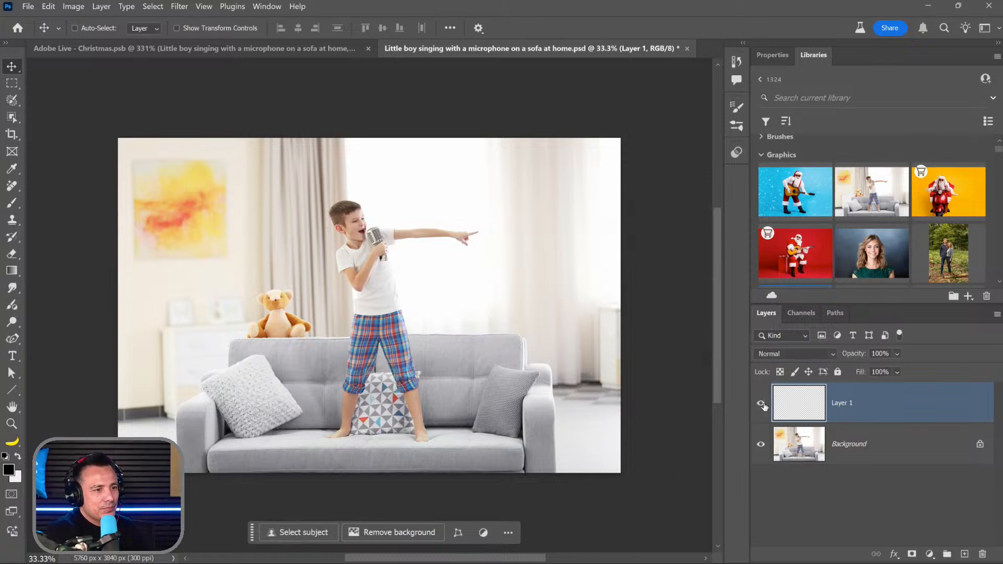
Step: Try Remove Background on the Background layer of the boy photo, and undo it
left_click(792, 445)
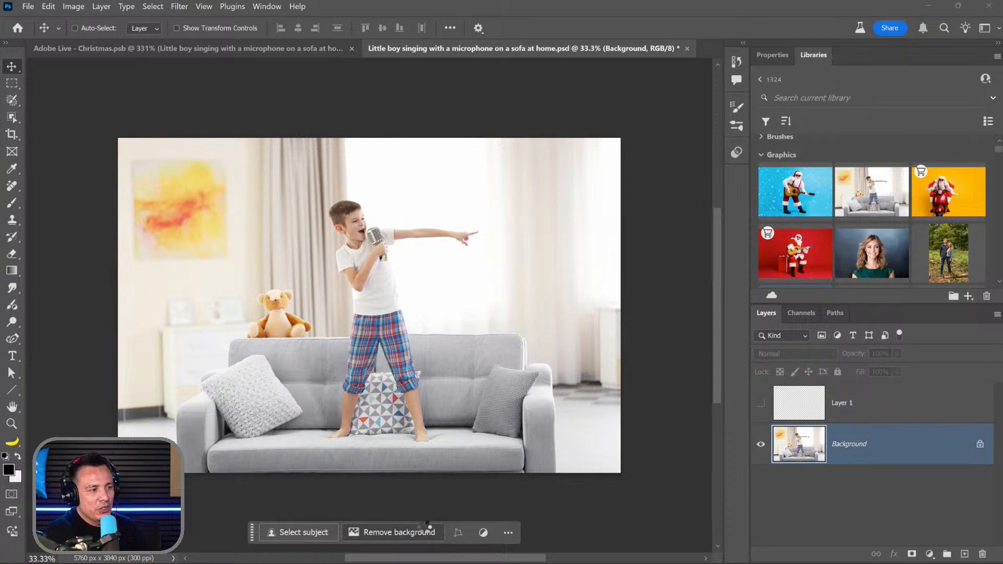
left_click(432, 530)
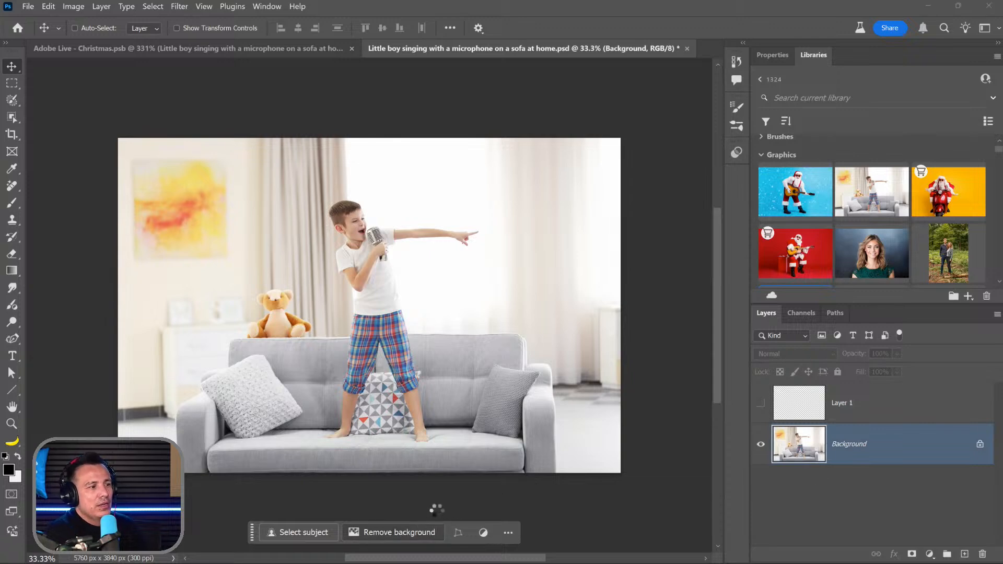
key("ctrl+z")
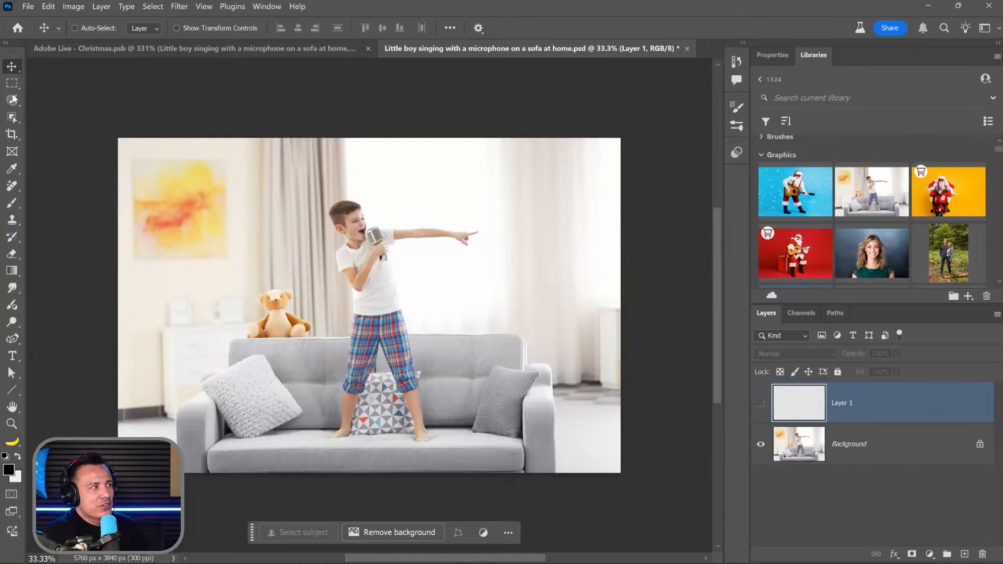
Step: Select the entire boy with Select People and turn the selection into a layer mask on the Background layer
right_click(12, 119)
left_click(58, 119)
left_click(185, 29)
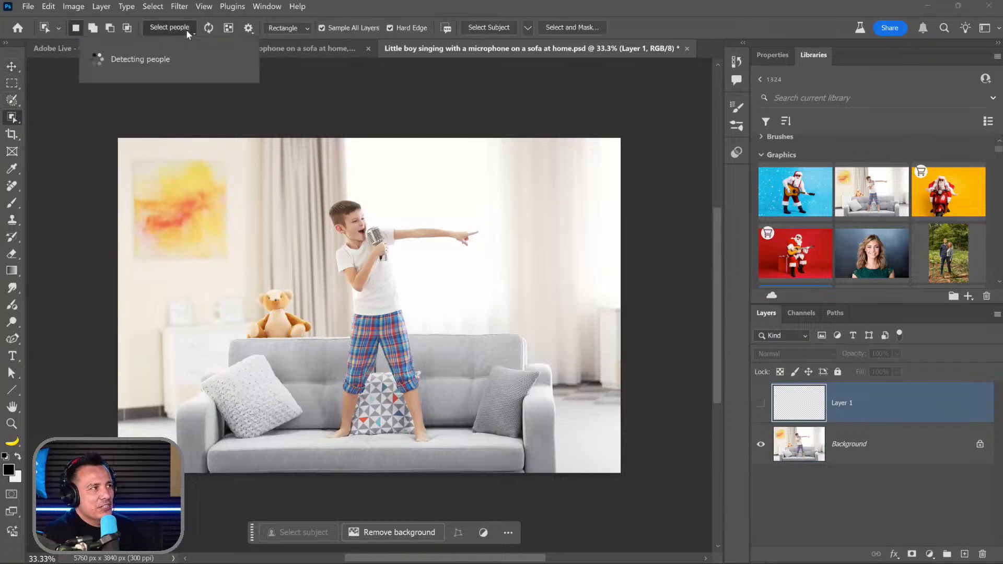
left_click(134, 65)
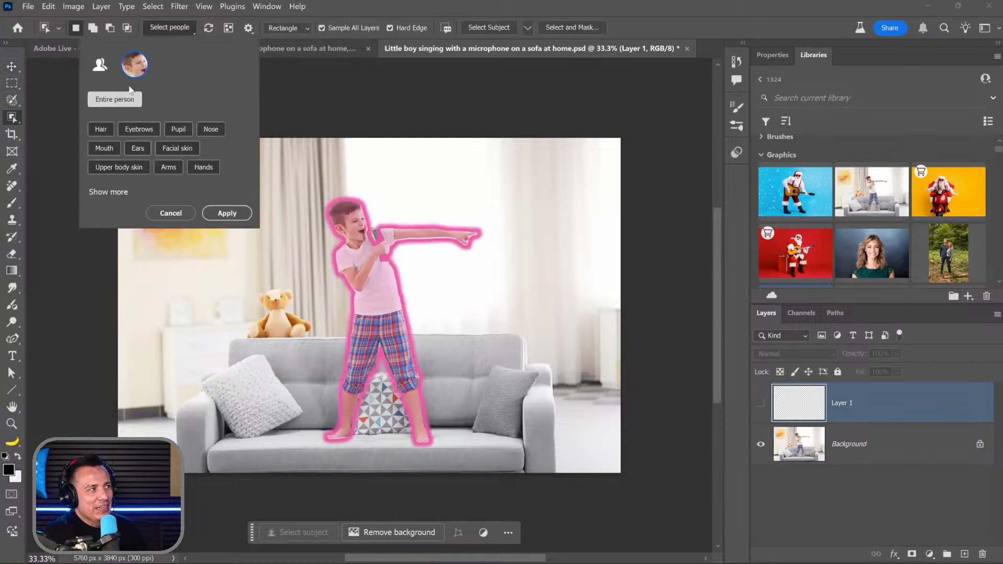
left_click(217, 217)
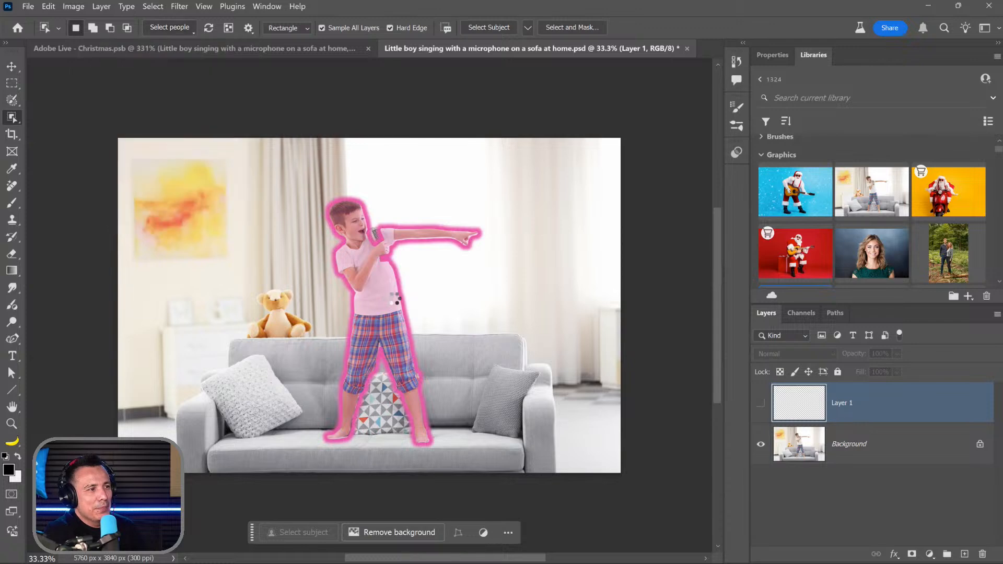
left_click(874, 452)
left_click(910, 556)
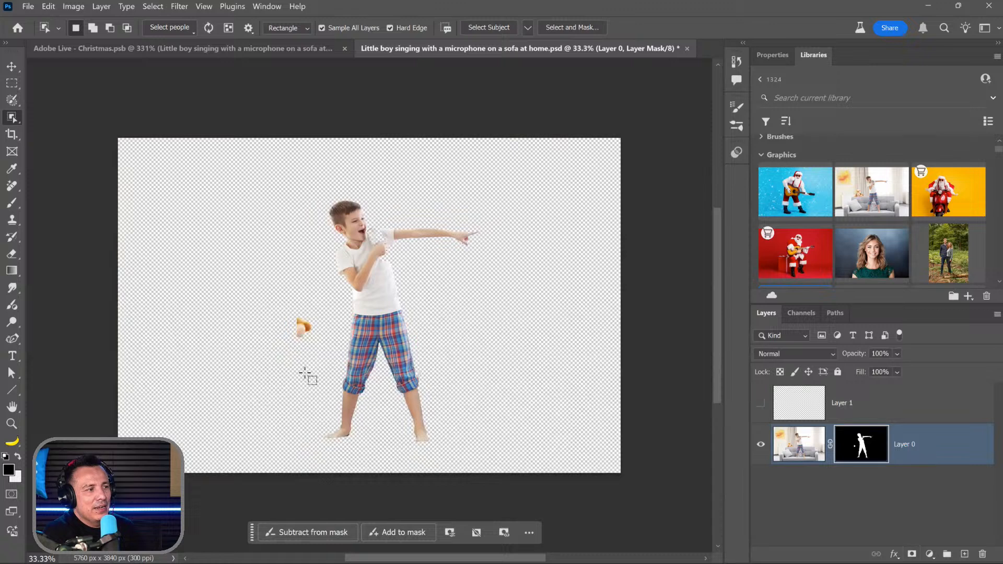
Step: Clear the stray teddy bear fragment beside the boy from the mask using a rectangular marquee selection, and deselect
left_click(12, 83)
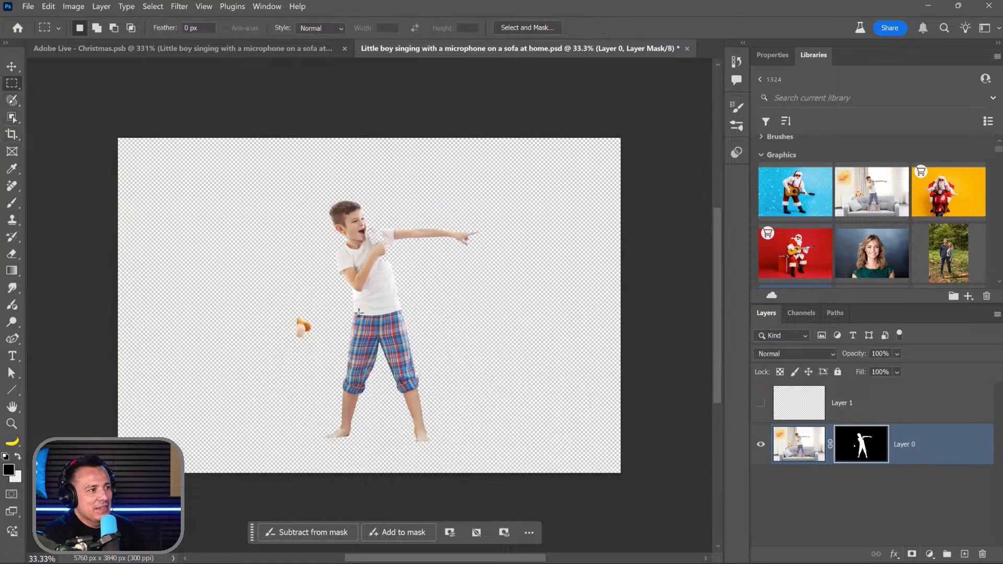
left_click_drag(284, 295, 321, 361)
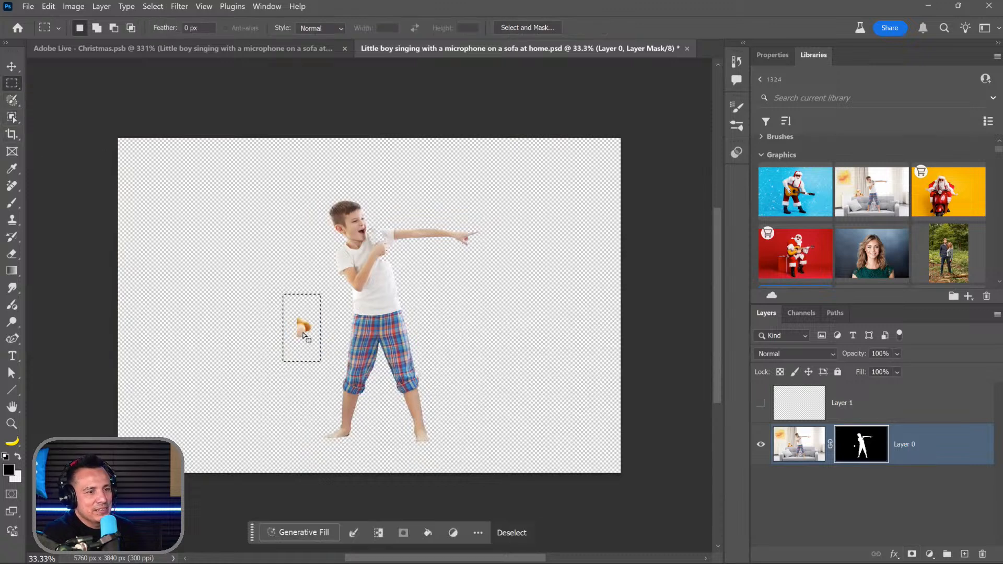
key("Delete")
key("ctrl+d")
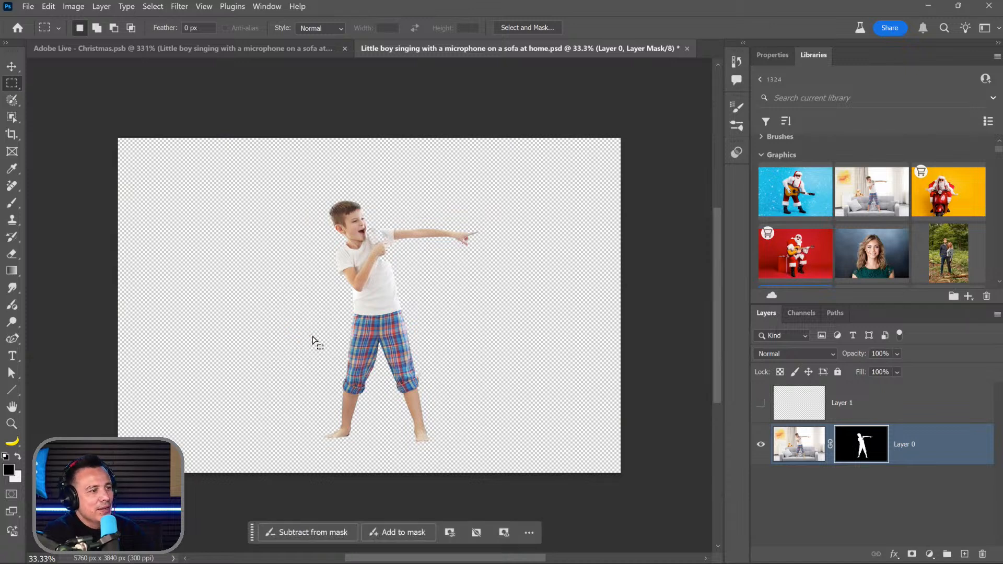
Step: Add a gray Solid Color fill layer (#717171) and place it beneath the masked boy layer
scroll(334, 324, "up", 6)
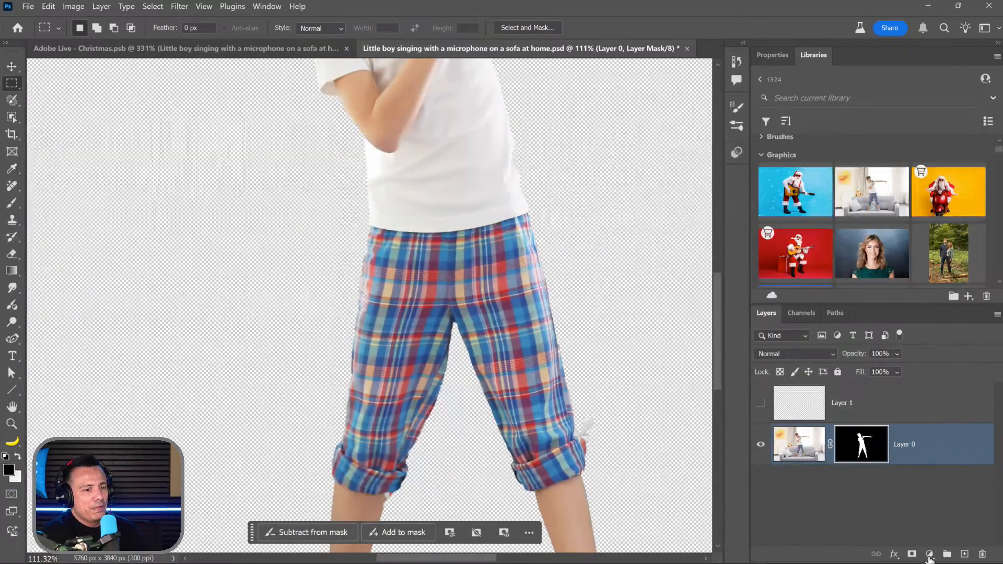
left_click(929, 555)
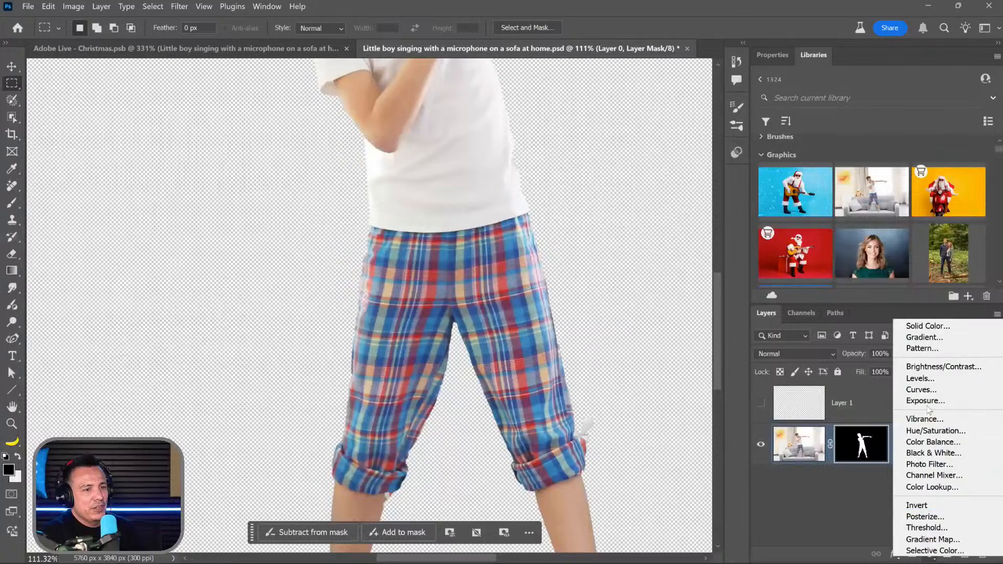
left_click(928, 326)
left_click_drag(615, 270, 527, 284)
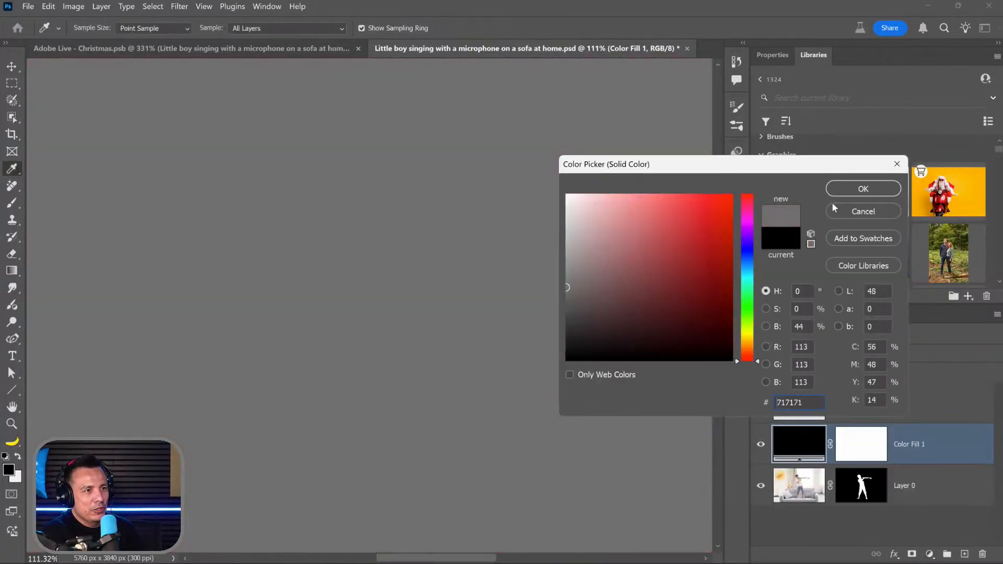
left_click(863, 188)
left_click_drag(796, 450, 792, 525)
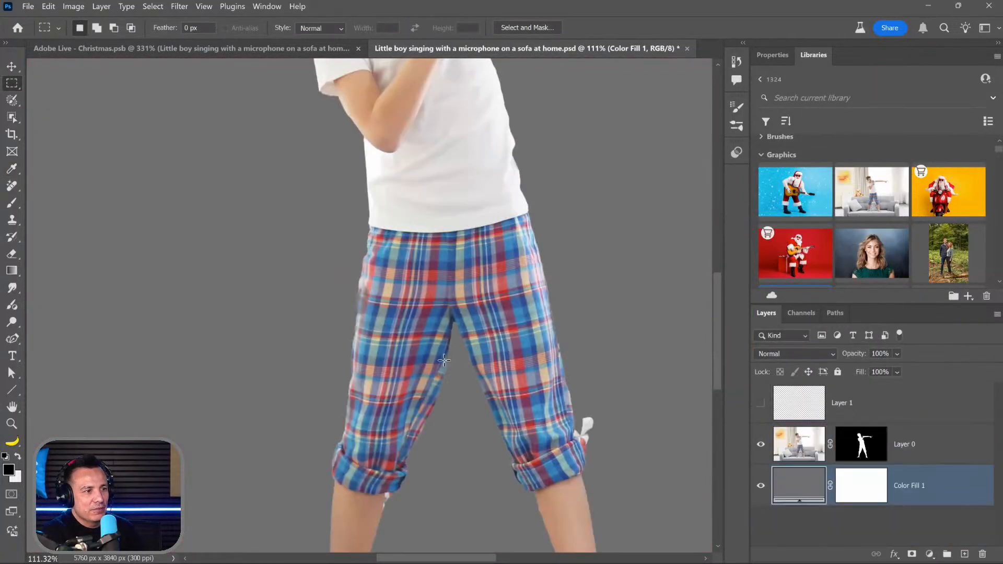
Step: Open Select and Mask for Layer 0's mask and display it in the Black & White view
left_click_drag(506, 358, 430, 256)
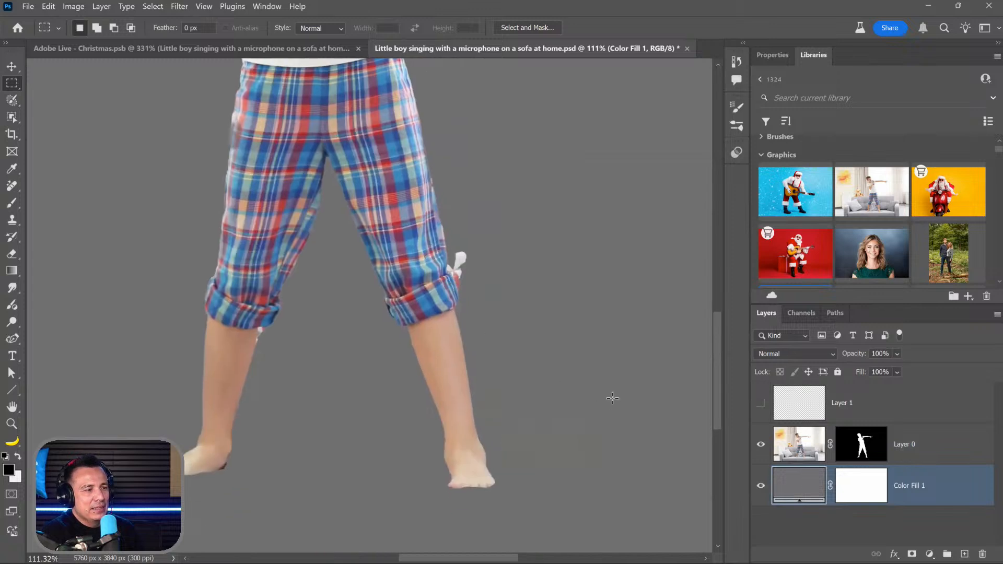
left_click(862, 454)
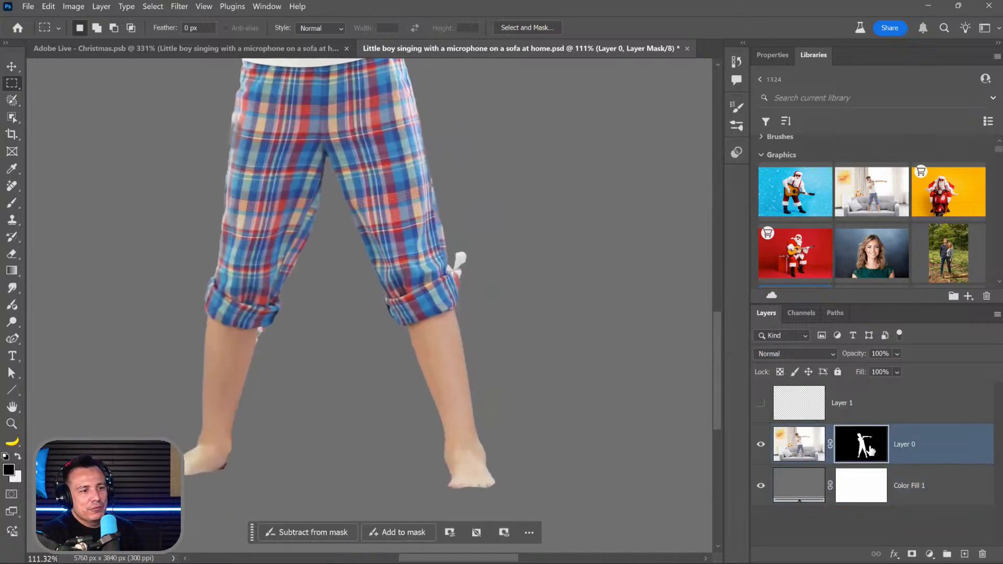
double_click(870, 448)
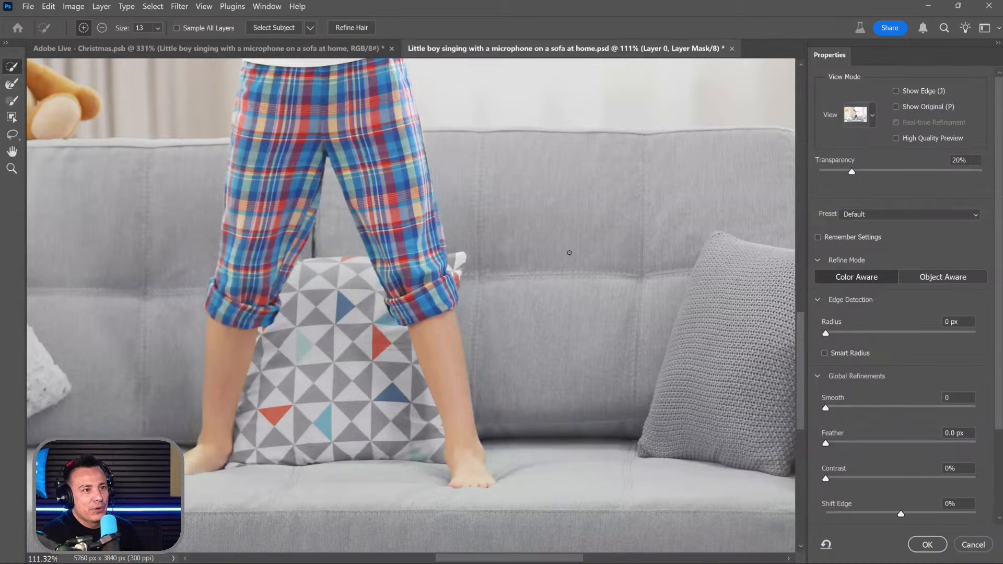
left_click(874, 118)
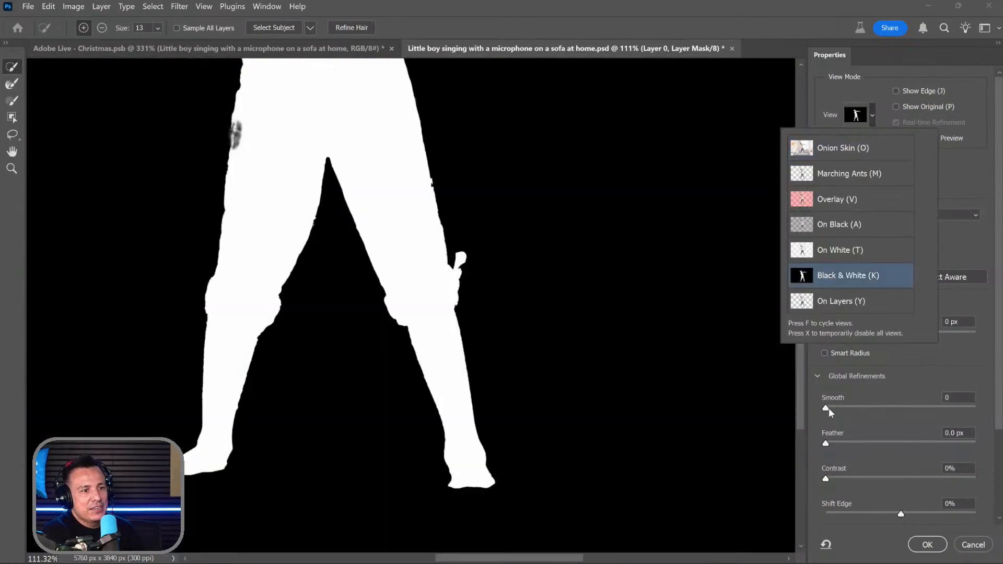
Step: Refine the boy's mask edge with Smooth 32, Contrast 28% and Shift Edge -21%, and apply the refinement
left_click(828, 409)
left_click_drag(829, 409, 873, 413)
left_click_drag(832, 477, 868, 478)
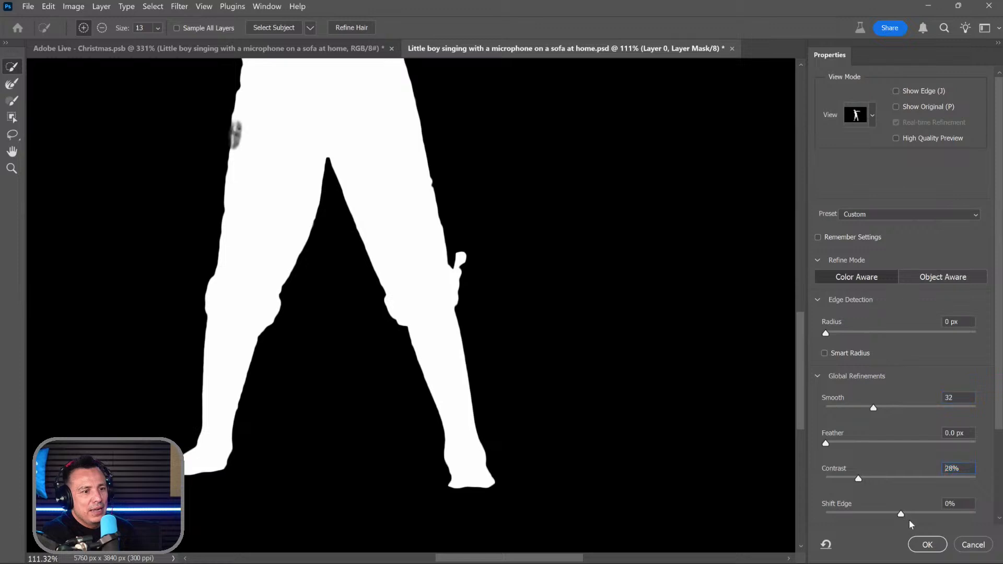
left_click_drag(900, 514, 884, 514)
left_click(920, 545)
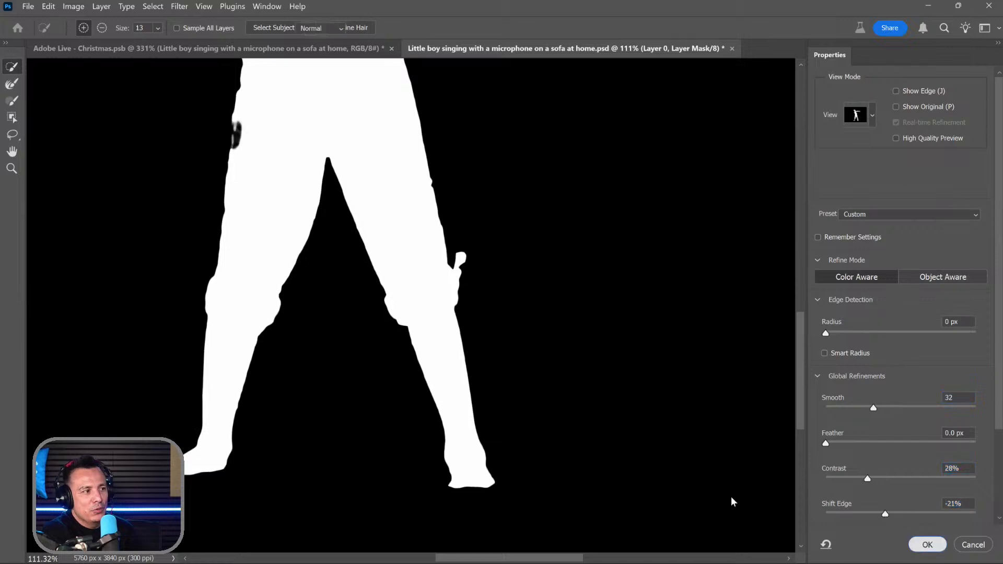
Step: Apply the Minimum filter with a radius of 1 pixel to Layer 0's mask
mouse_move(333, 273)
left_mouse_down()
mouse_move(352, 249)
mouse_move(352, 280)
left_mouse_up()
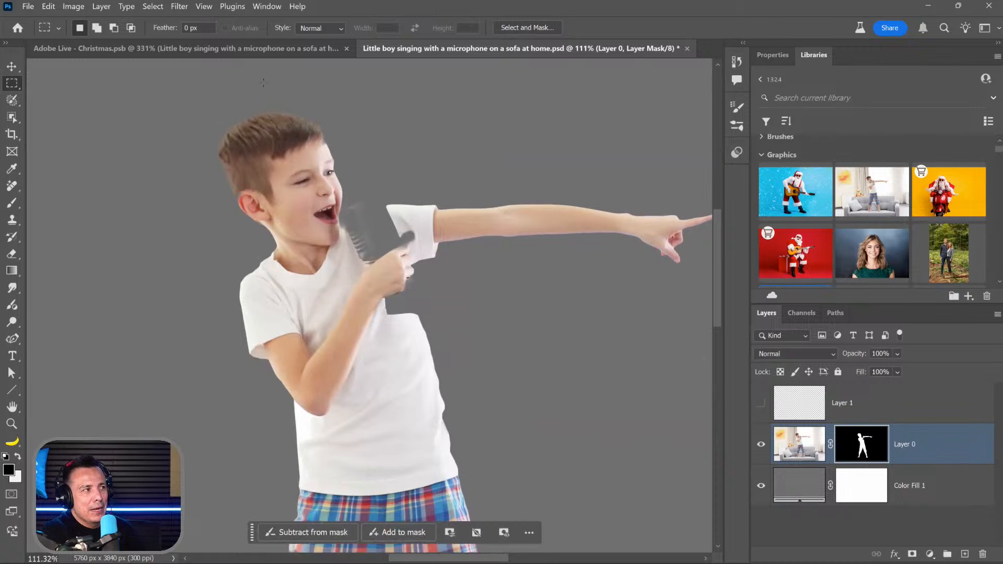
left_click(179, 6)
mouse_move(239, 295)
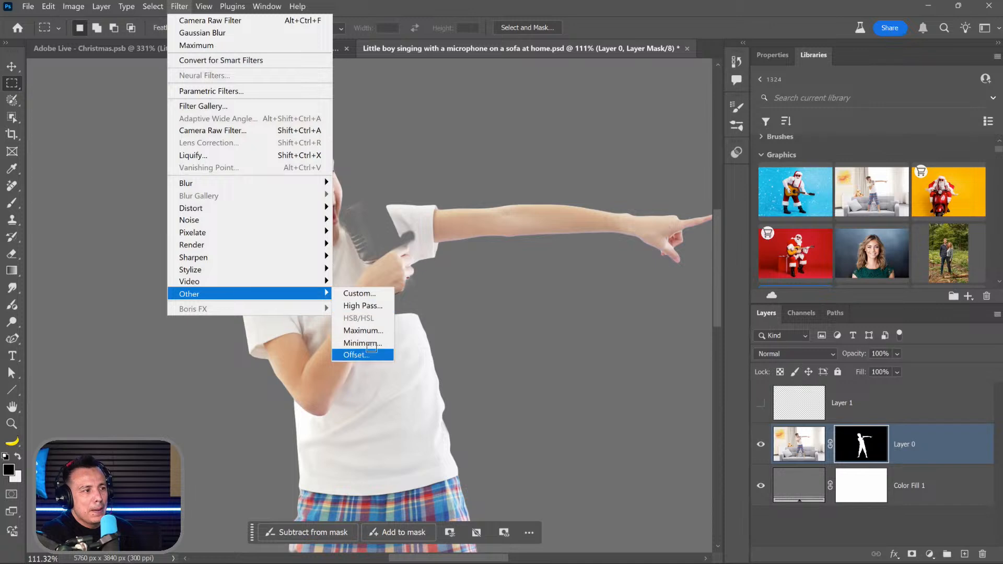
left_click(363, 343)
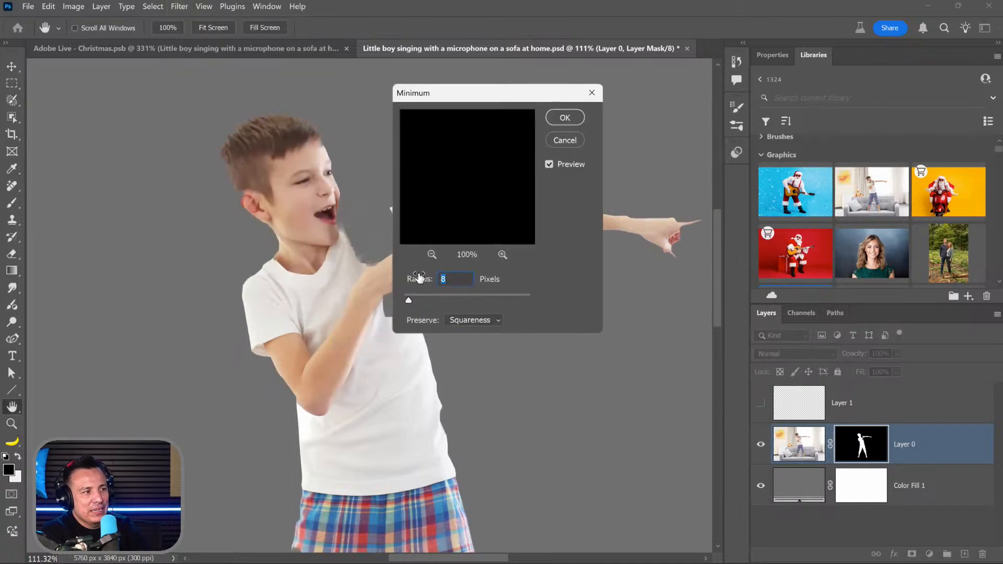
type("1")
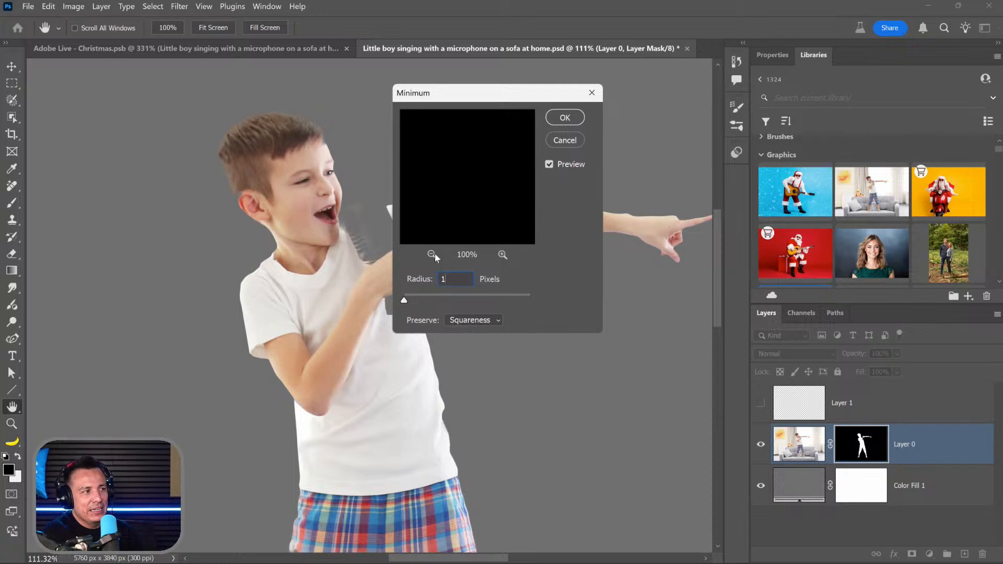
left_click(564, 118)
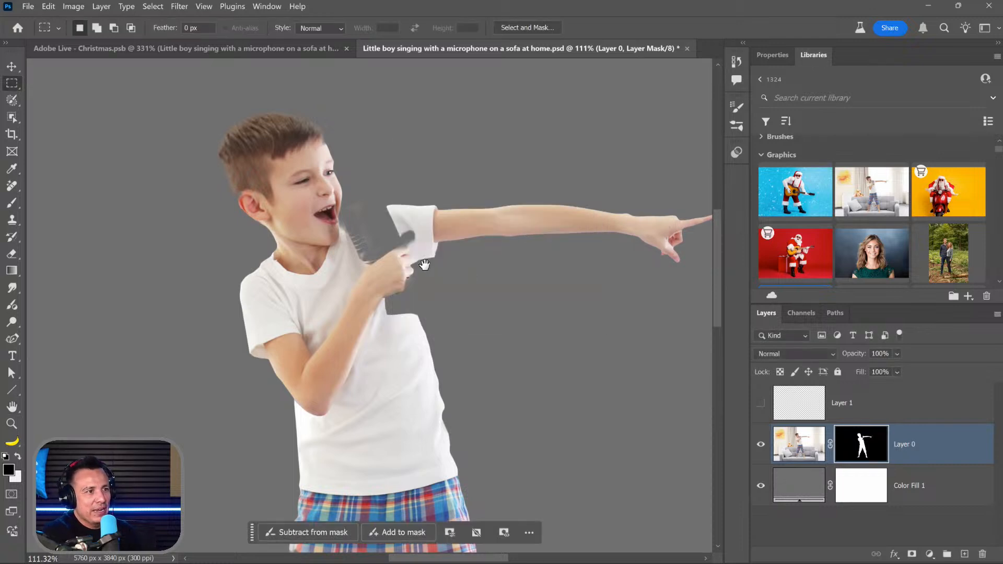
Step: Paint the stray white fragment beside the rolled trouser cuff out of the mask with a black brush
left_click_drag(425, 265, 208, 78)
left_click_drag(105, 130, 432, 165)
left_click_drag(627, 471, 466, 217)
left_click_drag(434, 176, 455, 224)
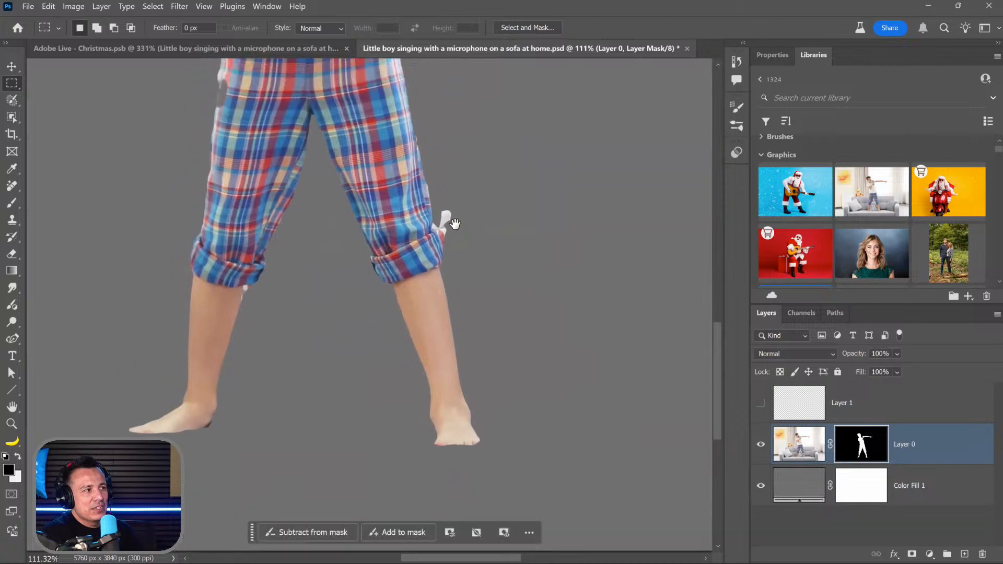
left_click(12, 202)
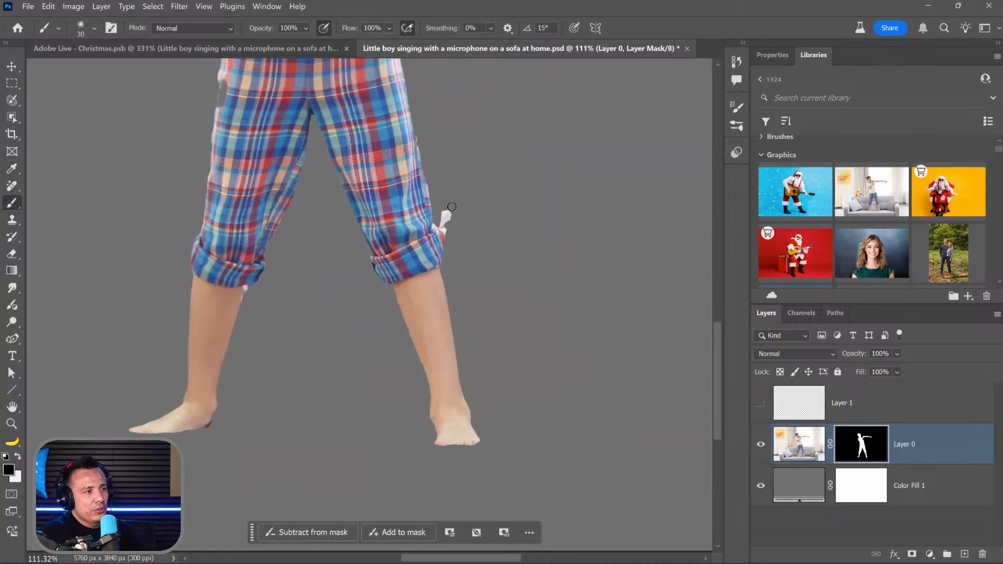
left_click_drag(448, 215, 443, 237)
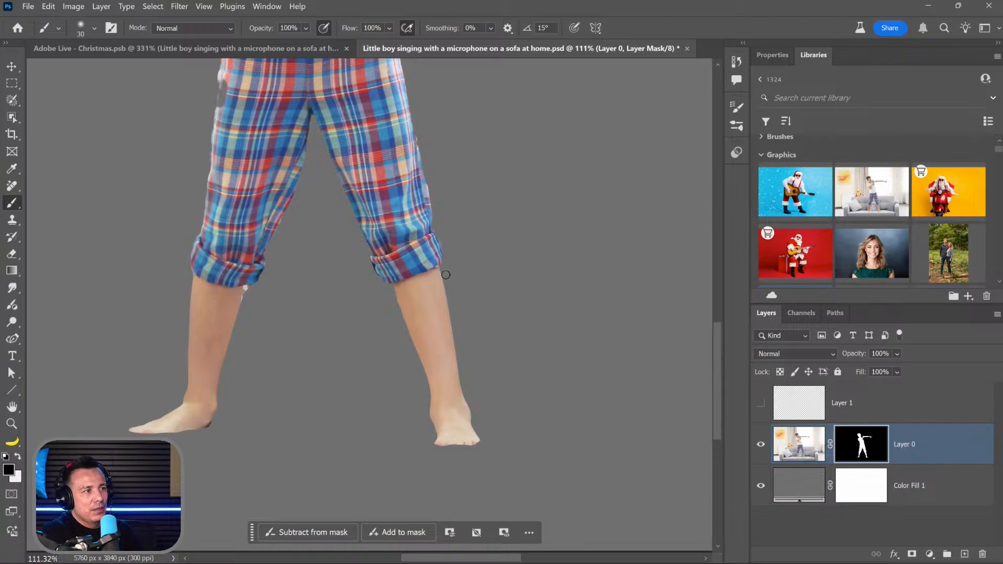
Step: Paint white on the mask to restore the microphone, the shoulder behind it and the shirt's edge under the outstretched arm
scroll(448, 266, "up", 5)
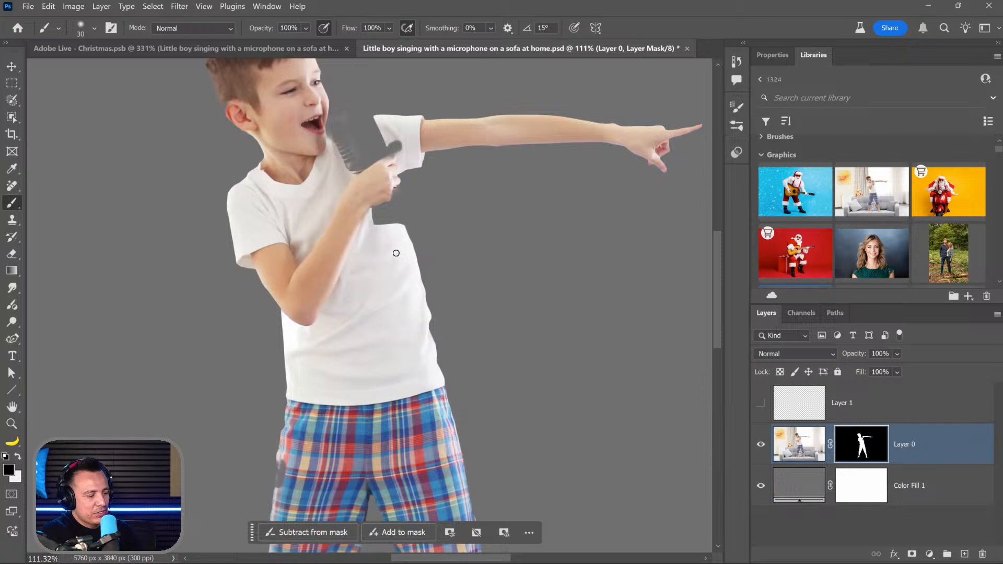
key("x")
mouse_move(381, 209)
left_mouse_down()
mouse_move(398, 247)
mouse_move(389, 165)
mouse_move(403, 250)
mouse_move(397, 171)
mouse_move(405, 242)
mouse_move(408, 175)
mouse_move(410, 247)
mouse_move(406, 160)
mouse_move(393, 144)
mouse_move(388, 165)
mouse_move(400, 142)
mouse_move(352, 168)
mouse_move(380, 141)
mouse_move(325, 138)
mouse_move(340, 136)
mouse_move(338, 120)
mouse_move(362, 115)
mouse_move(369, 136)
mouse_move(339, 129)
mouse_move(366, 139)
mouse_move(368, 126)
mouse_move(349, 122)
mouse_move(356, 140)
mouse_move(384, 151)
mouse_move(368, 115)
mouse_move(356, 112)
mouse_move(365, 111)
mouse_move(344, 116)
mouse_move(377, 111)
mouse_move(382, 129)
mouse_move(351, 109)
mouse_move(328, 117)
mouse_move(356, 118)
left_mouse_up()
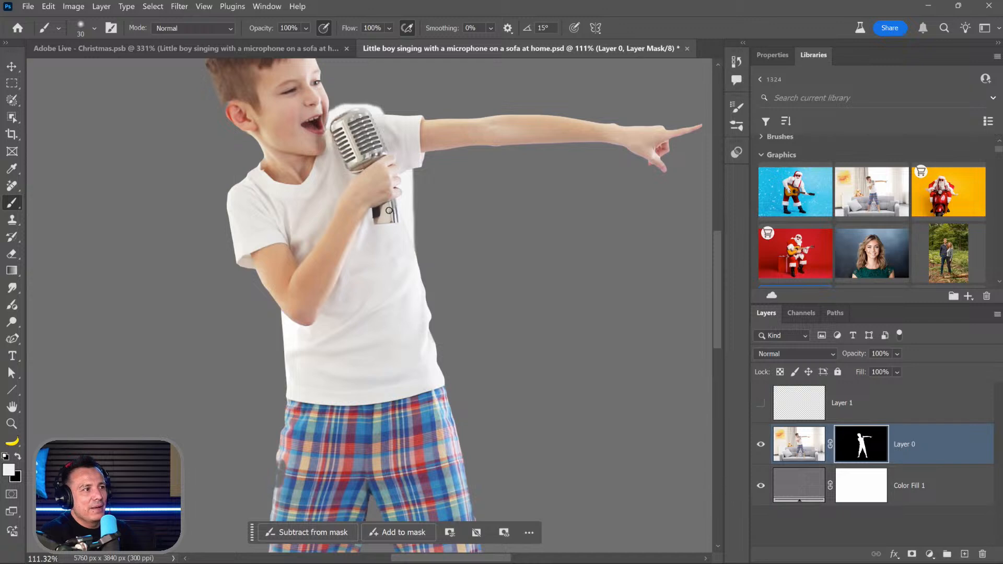
mouse_move(414, 257)
left_mouse_down()
mouse_move(437, 374)
mouse_move(424, 304)
left_mouse_up()
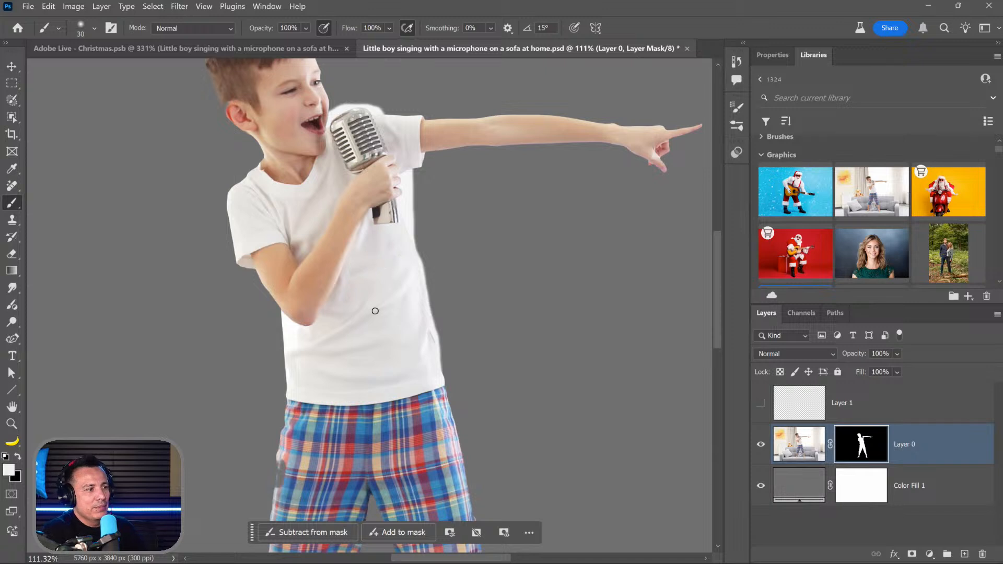
Step: Paint the missing patch on the outer edge of the plaid trousers back into the mask
left_click_drag(322, 430, 338, 352)
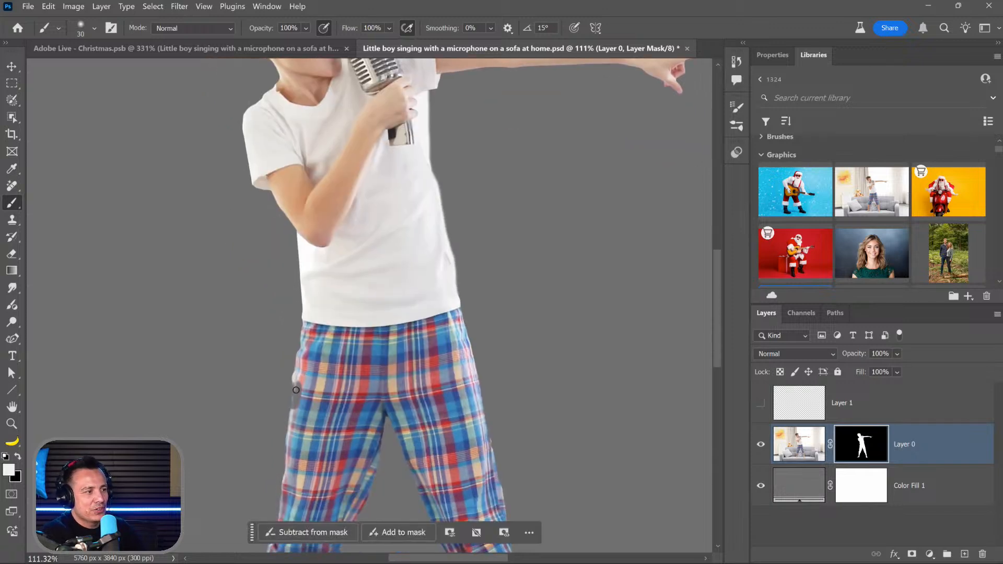
left_click_drag(295, 390, 301, 391)
scroll(339, 399, "down", 4)
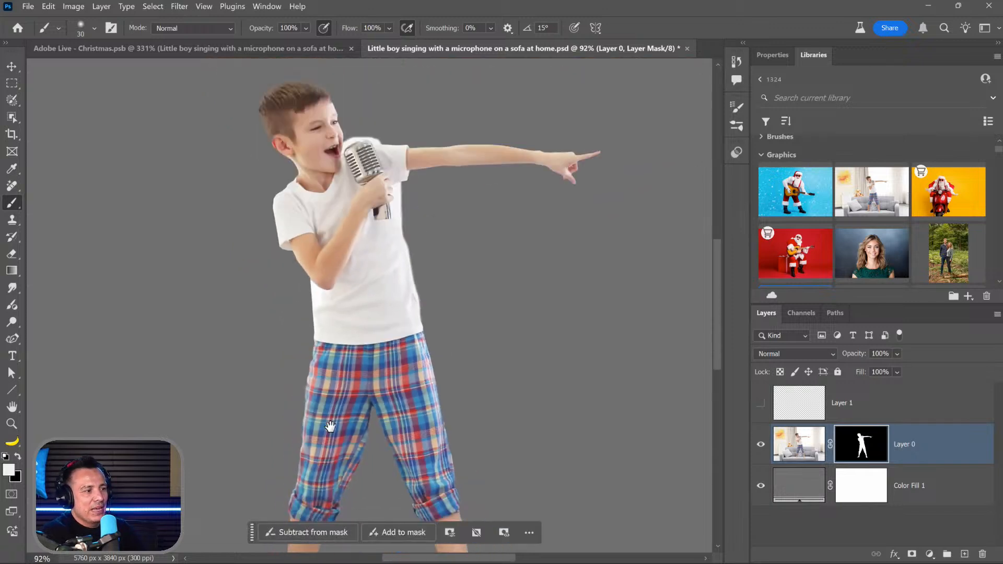
mouse_move(331, 427)
left_mouse_down()
mouse_move(347, 317)
mouse_move(333, 368)
mouse_move(345, 336)
left_mouse_up()
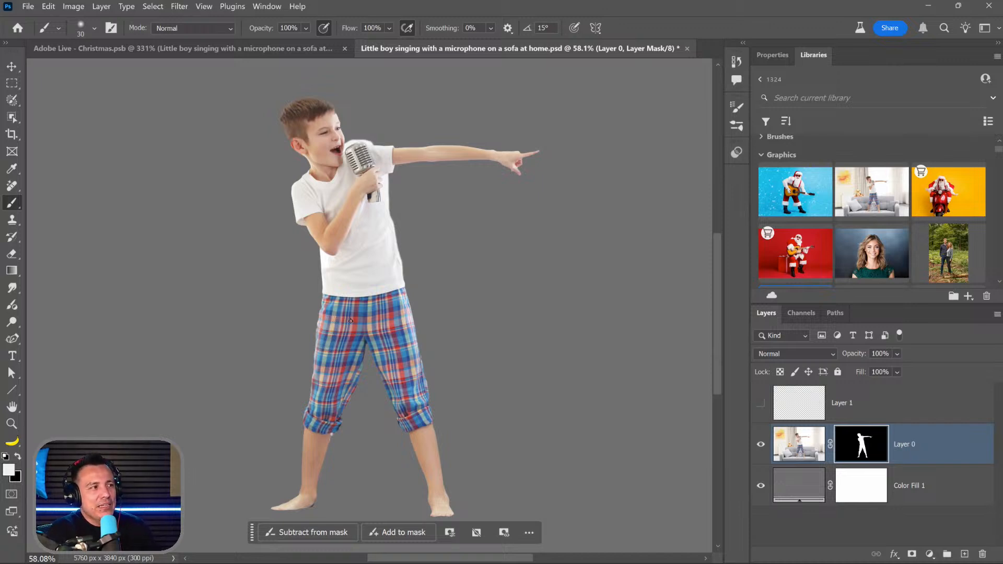
mouse_move(364, 331)
left_mouse_down()
mouse_move(350, 290)
mouse_move(357, 300)
left_mouse_up()
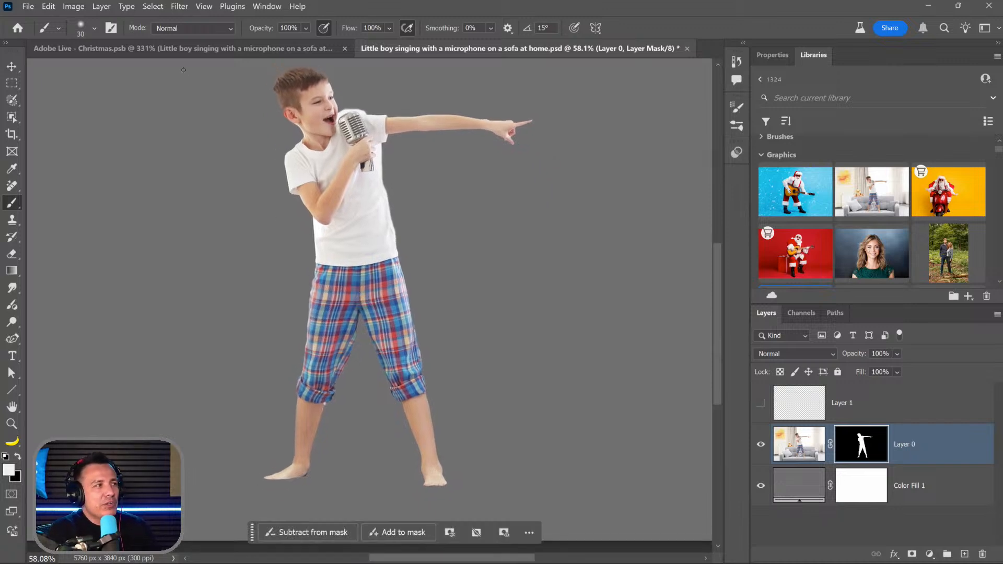
Step: Paint a selection over the boy's shirt, arms, trousers, legs and feet with the Selection Brush, leaving out his head and pointing hand
right_click(11, 100)
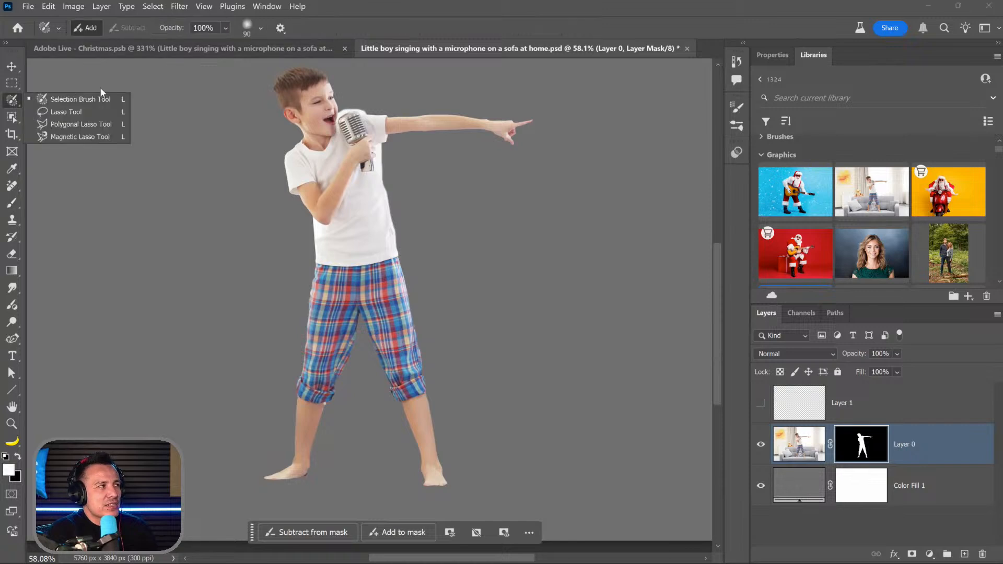
left_click(57, 99)
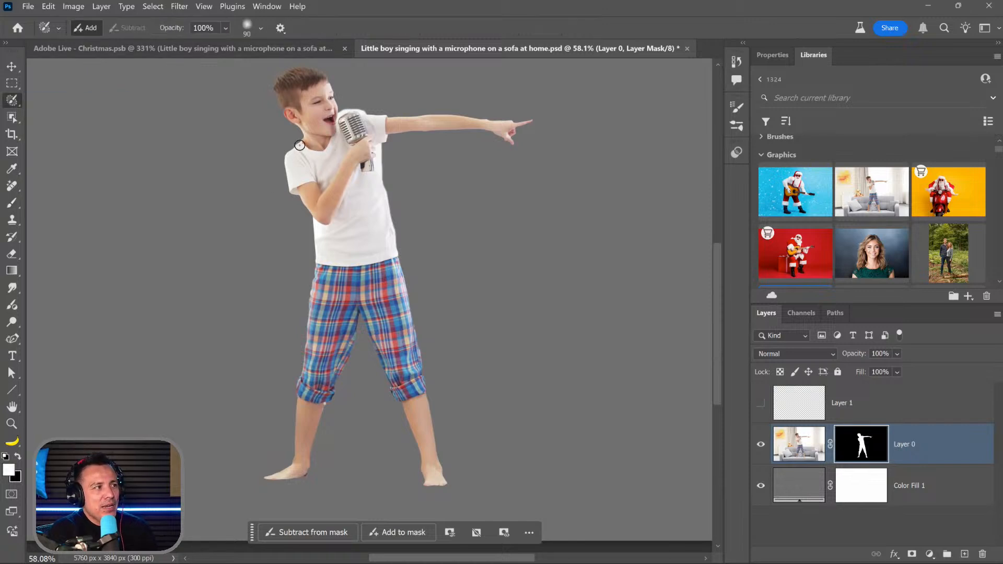
mouse_move(300, 143)
left_mouse_down()
mouse_move(330, 152)
mouse_move(355, 108)
mouse_move(366, 118)
mouse_move(475, 119)
mouse_move(386, 130)
mouse_move(460, 123)
mouse_move(372, 130)
left_mouse_up()
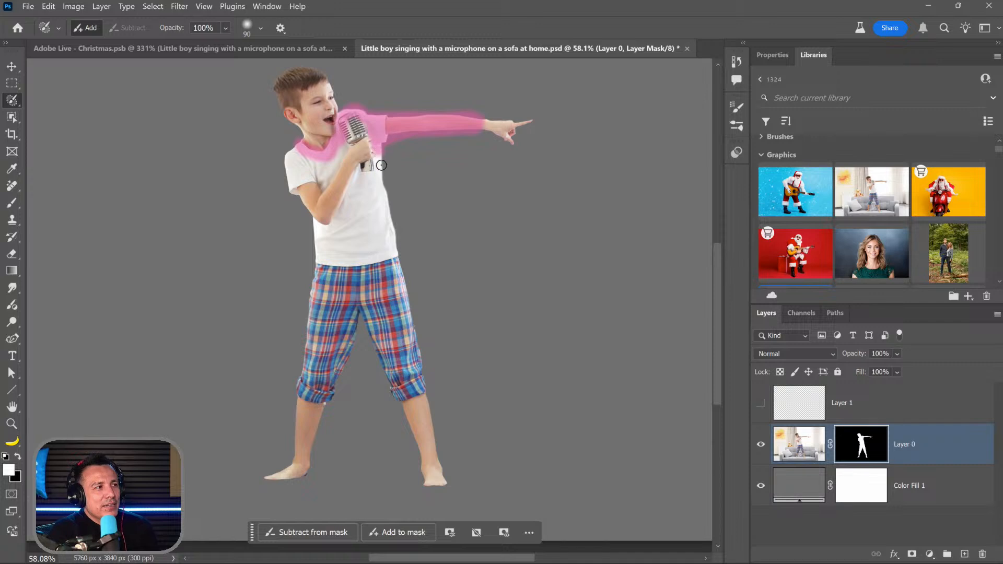
mouse_move(382, 165)
left_mouse_down()
mouse_move(336, 162)
mouse_move(345, 146)
mouse_move(332, 170)
mouse_move(349, 184)
mouse_move(296, 147)
mouse_move(290, 152)
mouse_move(292, 189)
mouse_move(319, 220)
mouse_move(300, 165)
mouse_move(324, 178)
mouse_move(304, 162)
mouse_move(331, 198)
mouse_move(315, 220)
mouse_move(297, 463)
mouse_move(283, 485)
left_mouse_up()
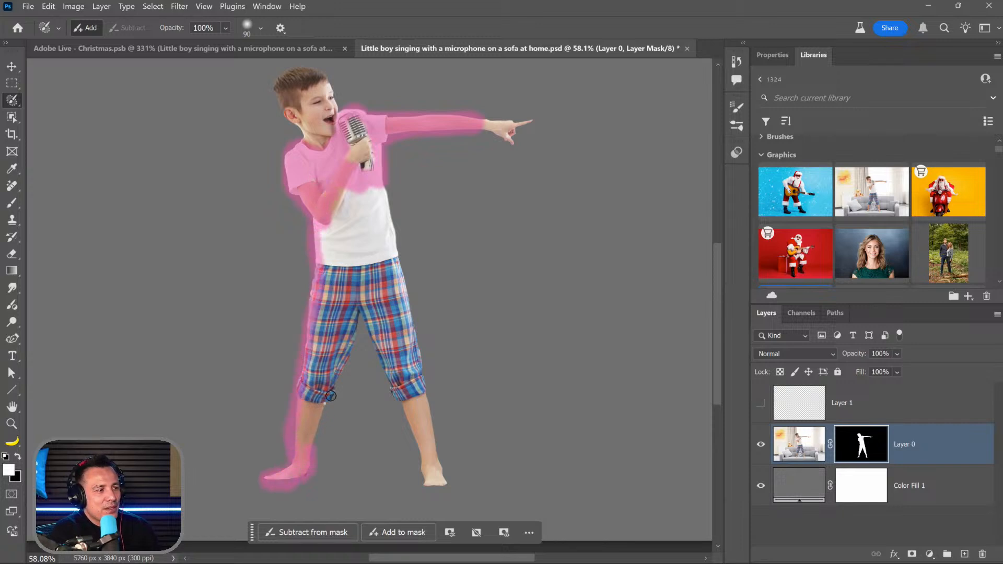
left_click_drag(360, 311, 375, 366)
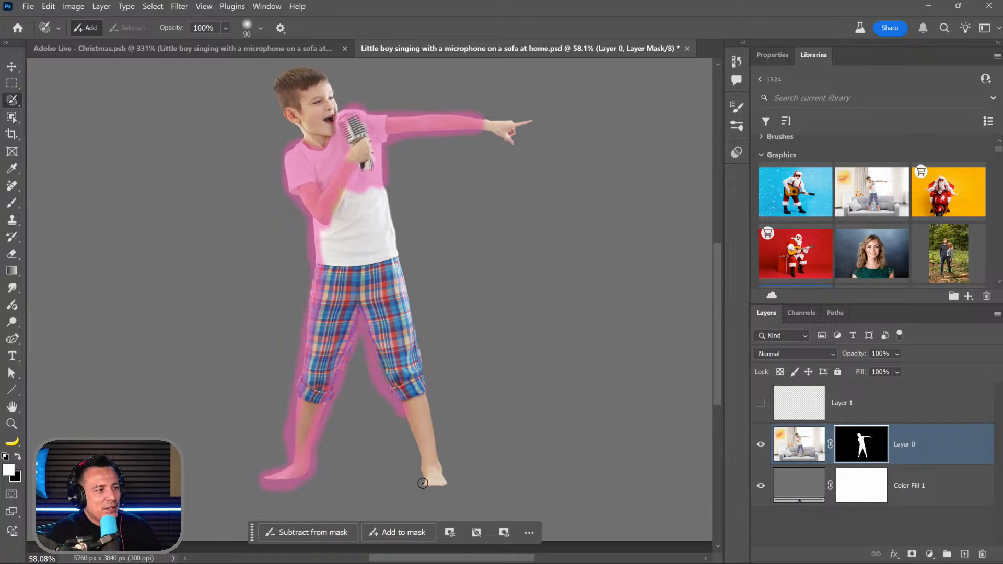
mouse_move(423, 483)
left_mouse_down()
mouse_move(447, 477)
mouse_move(427, 413)
mouse_move(414, 280)
mouse_move(376, 178)
left_mouse_up()
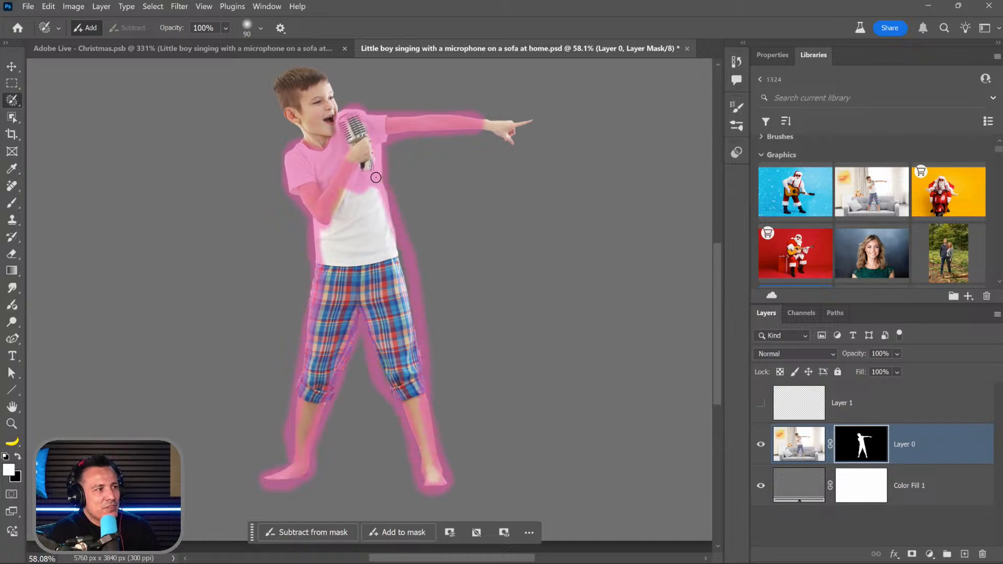
left_click_drag(318, 217, 307, 230)
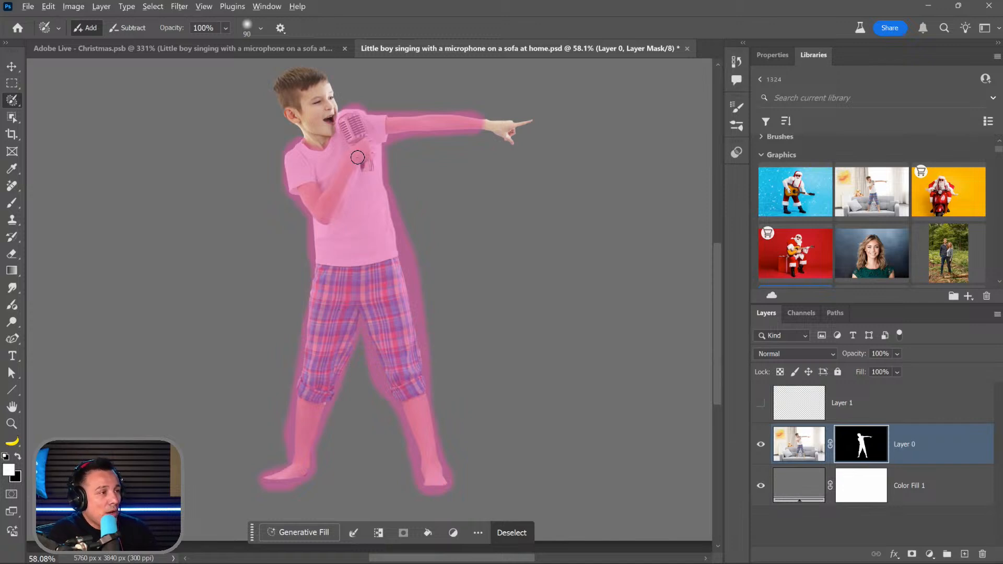
Step: Subtract the boy's gripping hand, the microphone handle and the middle of the microphone head from the painted selection
key("x")
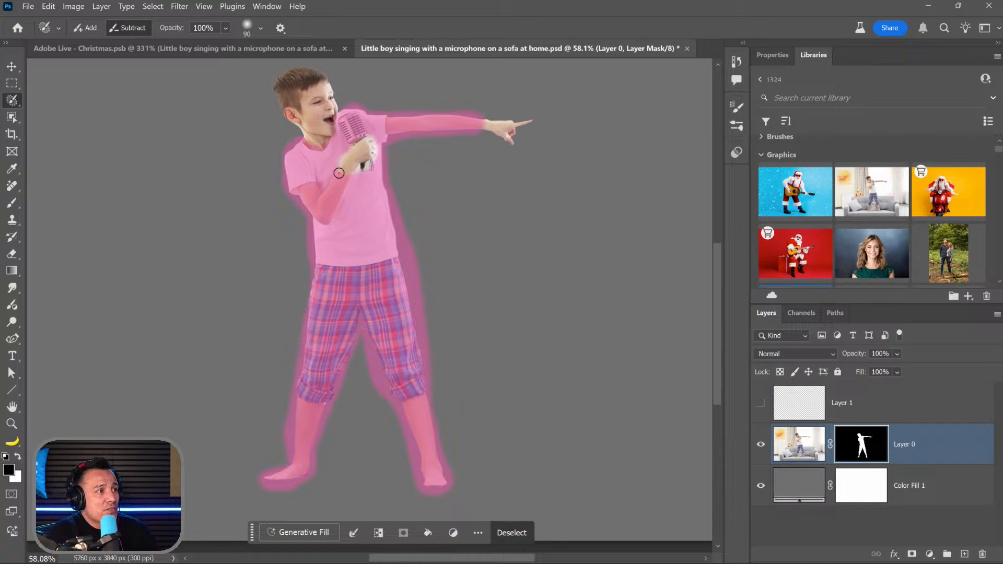
key("x")
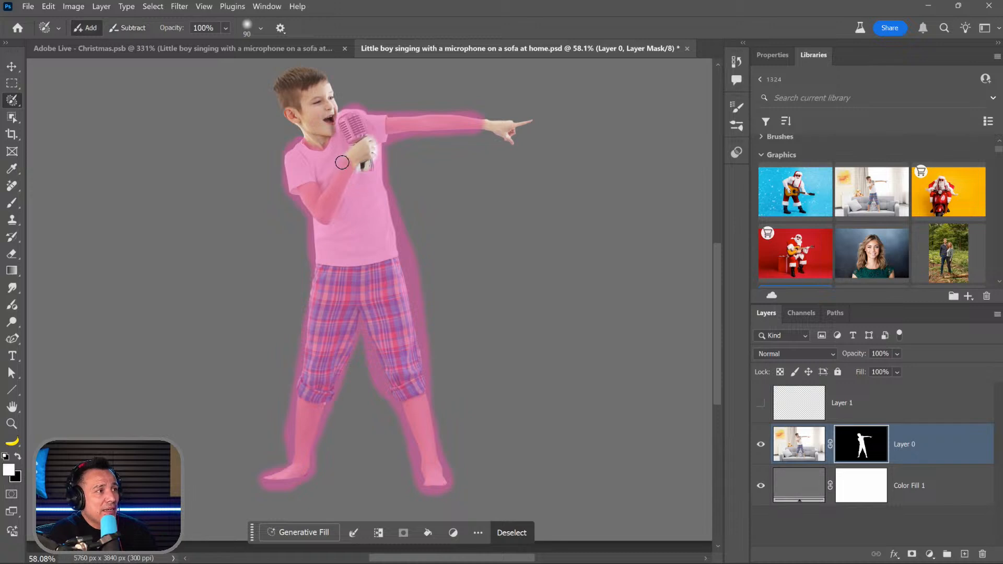
scroll(342, 162, "up", 5)
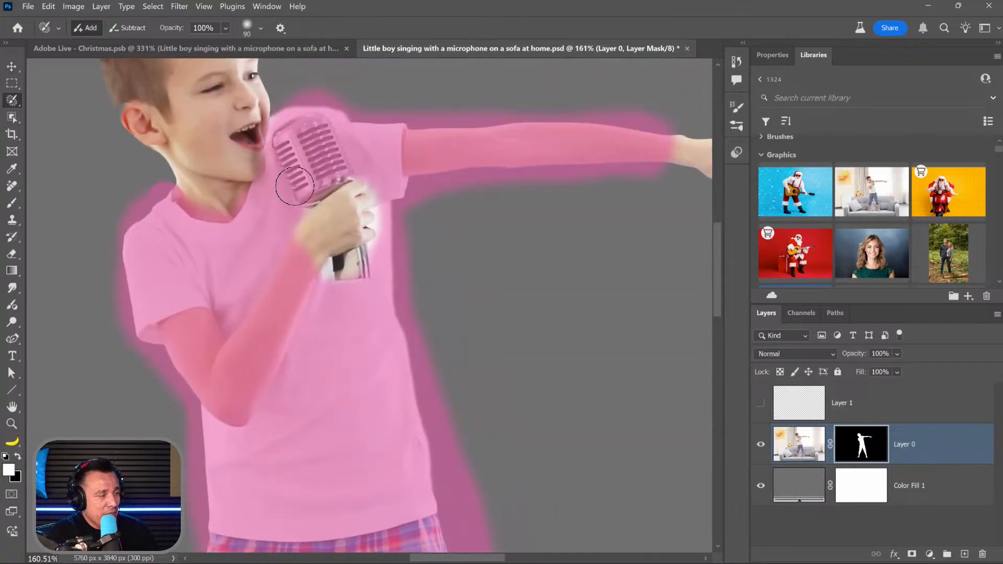
key("x")
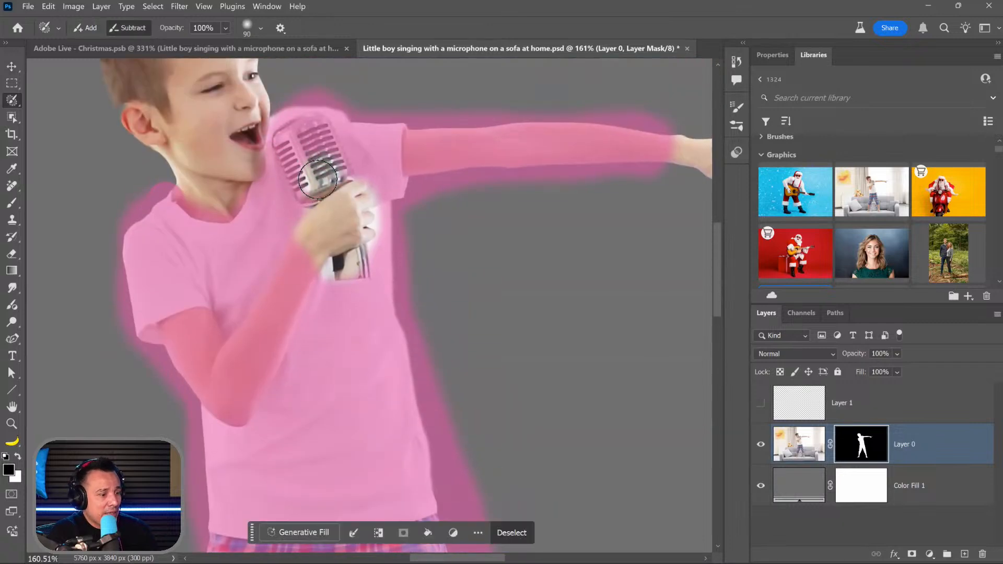
key("x")
Step: Reduce the selection brush to size 25 and subtract the rest of the microphone head from the selection
key("bracketleft")
key("bracketleft")
key("bracketleft")
key("bracketleft")
key("bracketleft")
key("bracketleft")
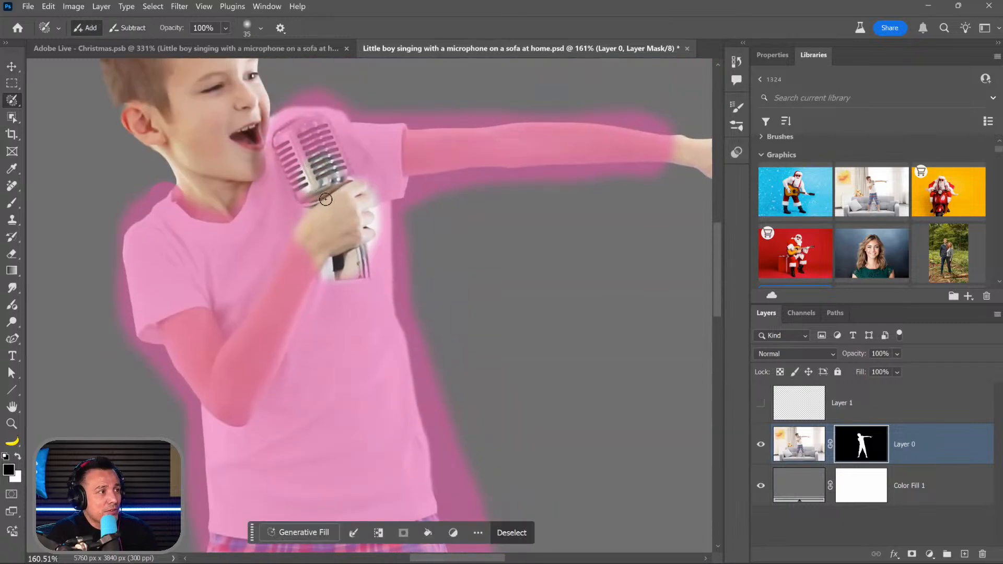
key("bracketleft")
key("x")
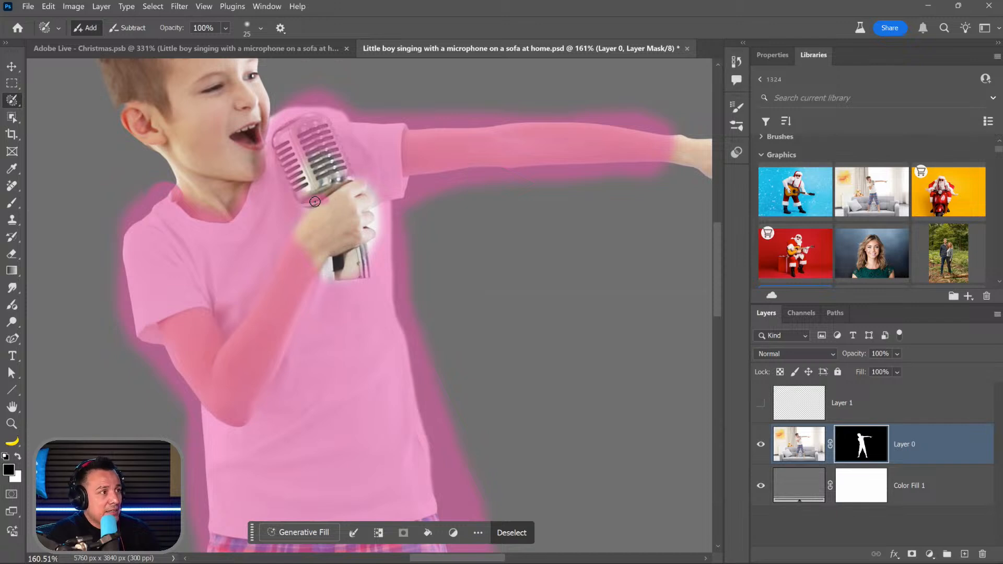
key("x")
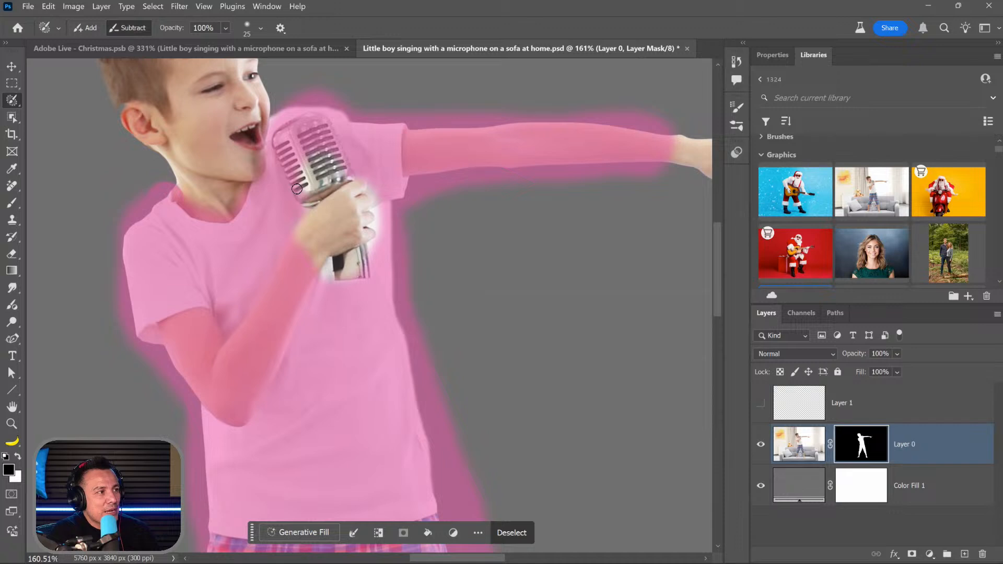
mouse_move(297, 189)
left_mouse_down()
mouse_move(280, 141)
mouse_move(313, 122)
mouse_move(289, 126)
mouse_move(282, 133)
mouse_move(312, 123)
left_mouse_up()
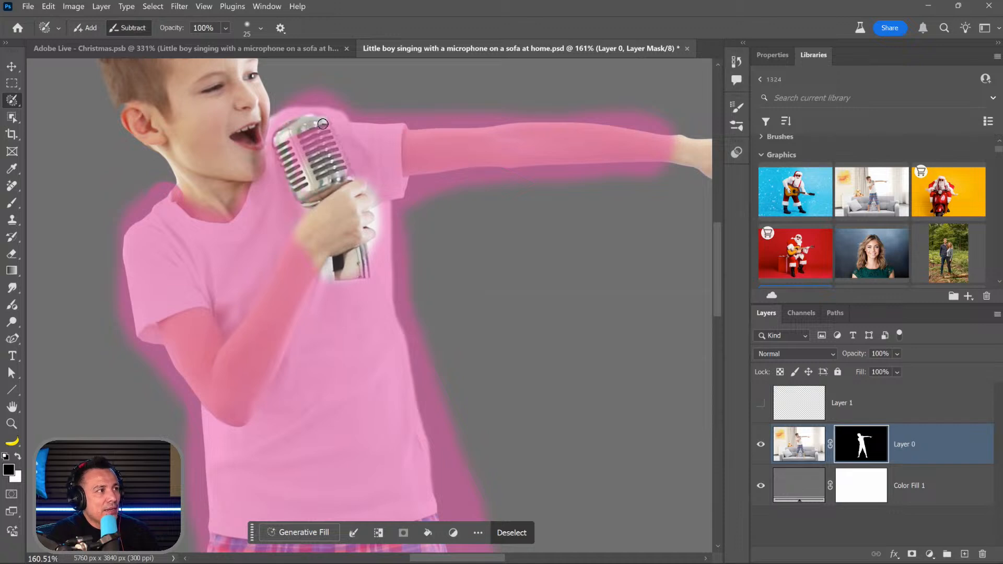
mouse_move(339, 154)
left_mouse_down()
mouse_move(321, 127)
mouse_move(306, 131)
mouse_move(298, 144)
mouse_move(308, 153)
mouse_move(296, 164)
mouse_move(298, 134)
left_mouse_up()
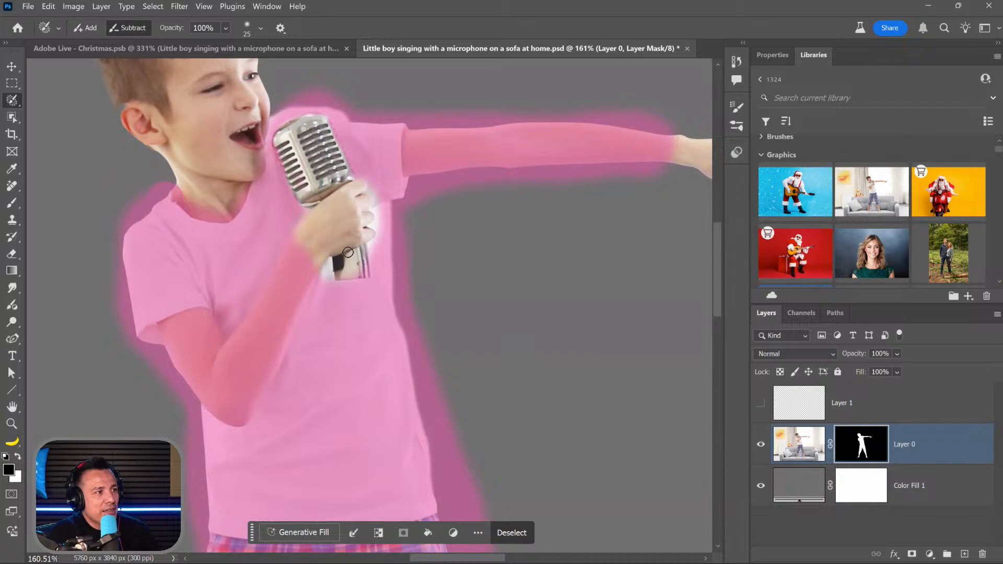
Step: Paint the shirt area around the gripping hand and microphone handle back into the selection, keeping the hand and microphone excluded
key("alt")
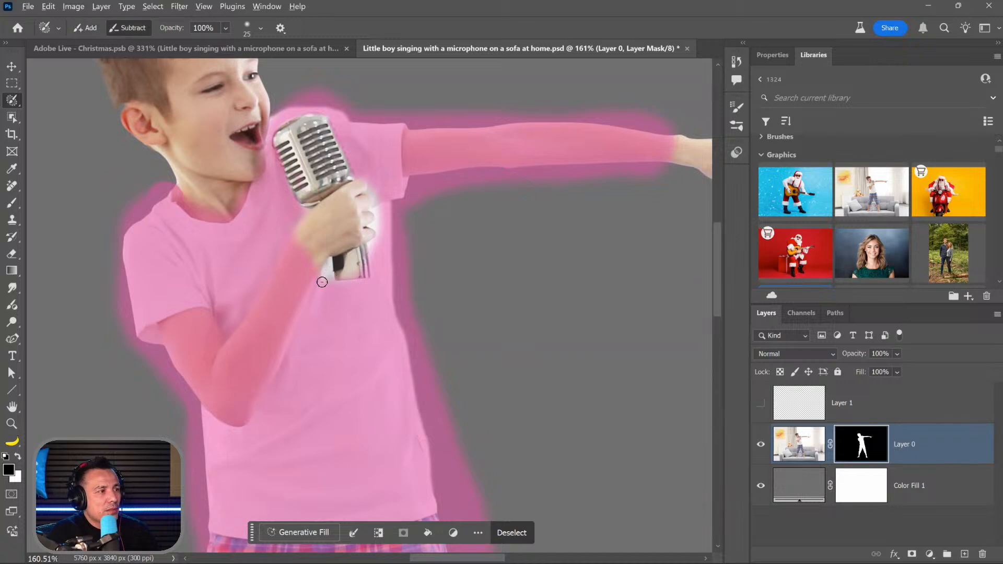
key("x")
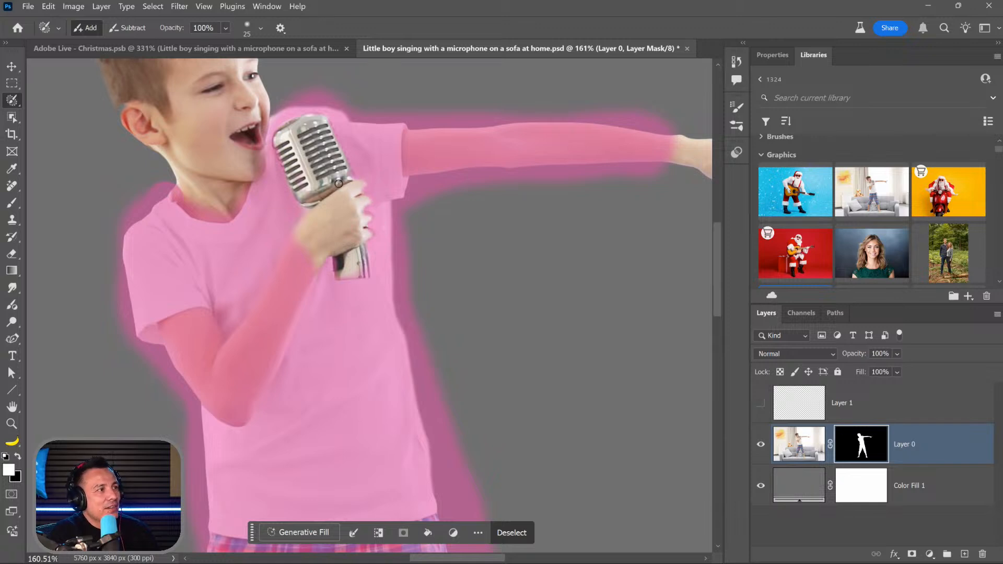
key("alt")
key("x")
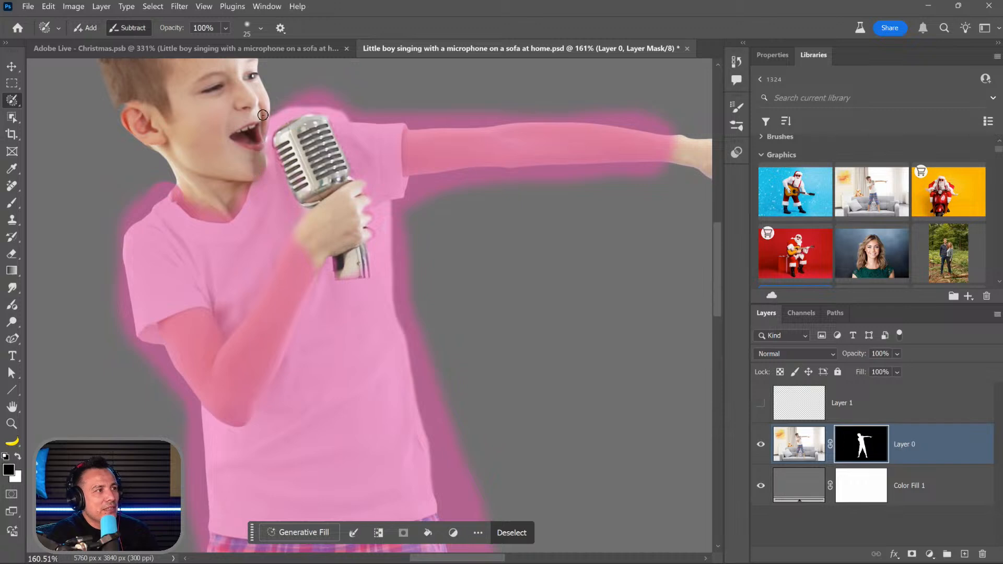
key("x")
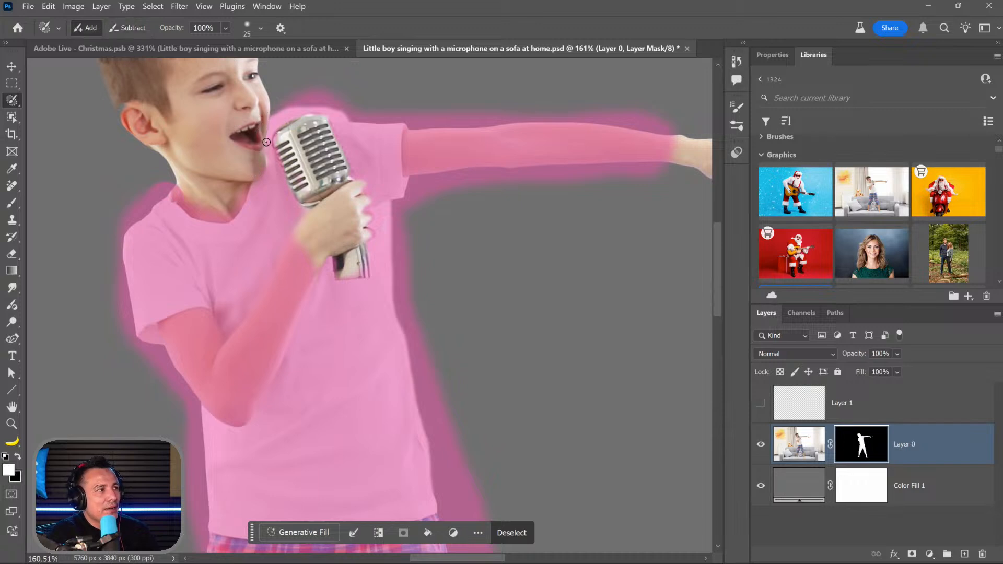
key("x")
key("x")
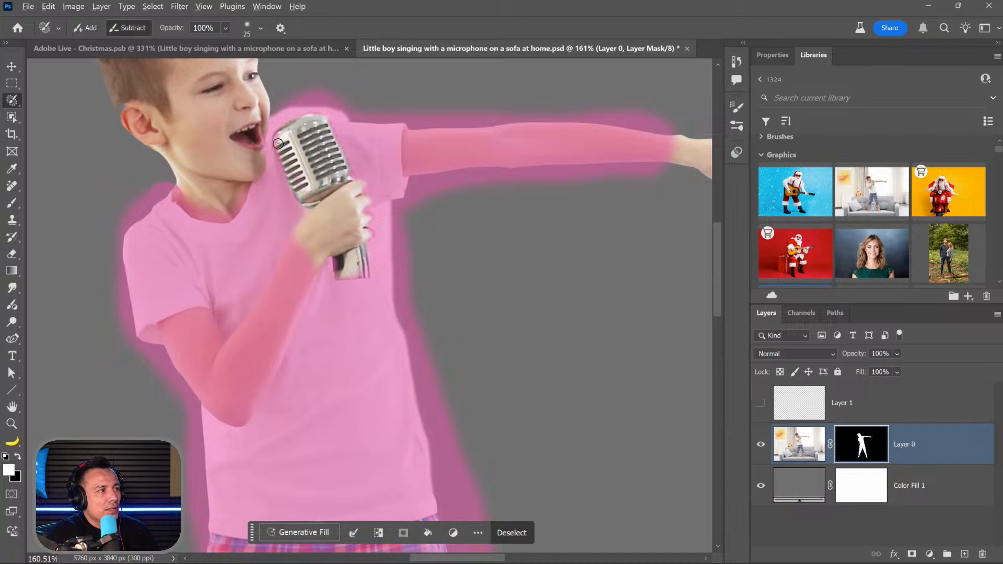
Step: Try a Generative Fill on the selected body and clothes with the prompt "black suit with a red tie" and undo it
double_click(12, 407)
left_click(299, 532)
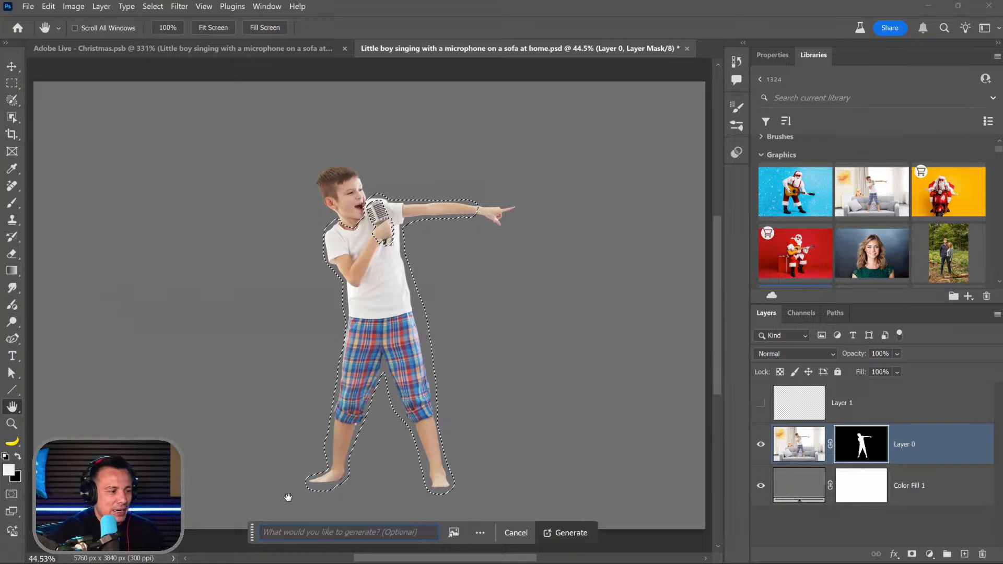
type("black")
type(" with a red tie")
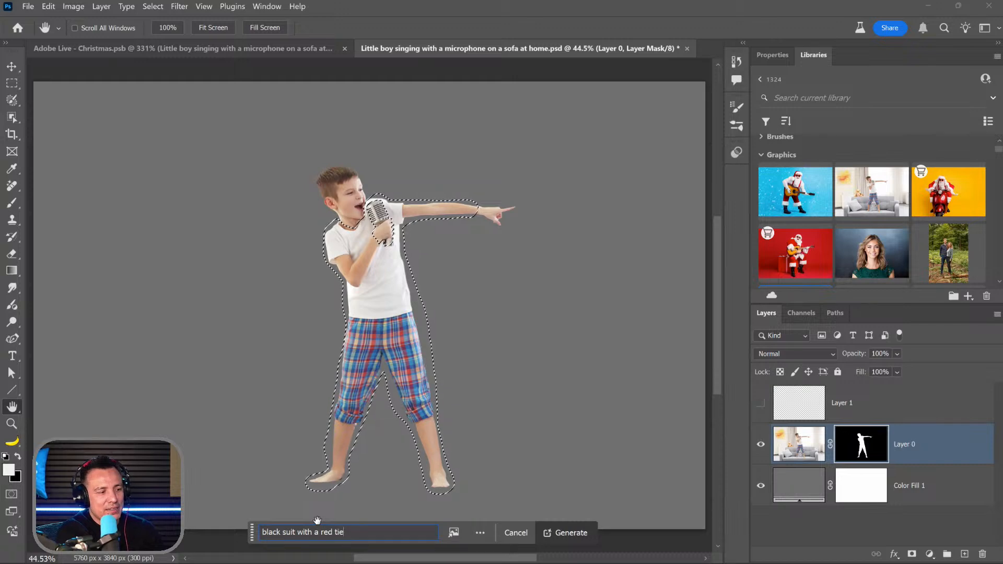
key("Return")
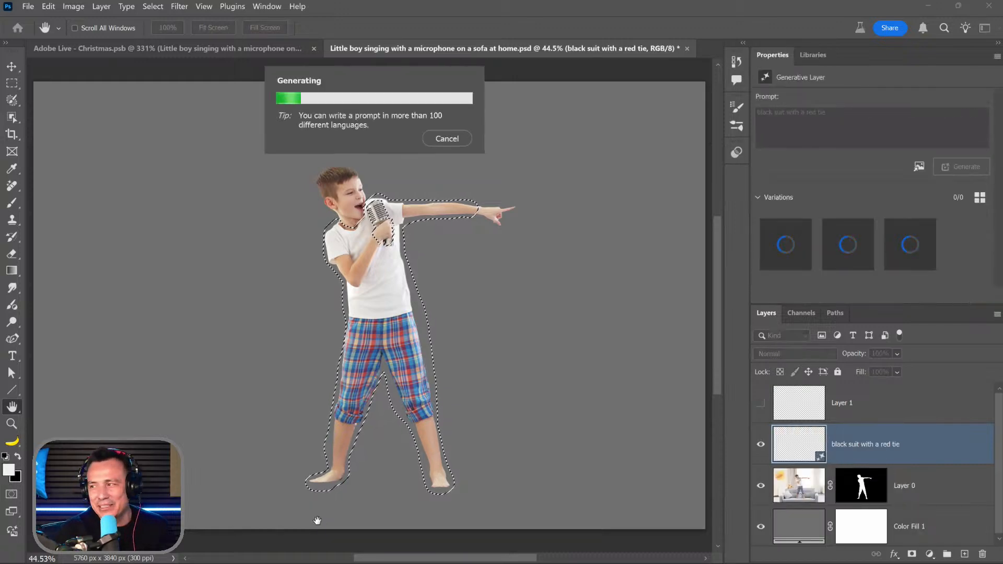
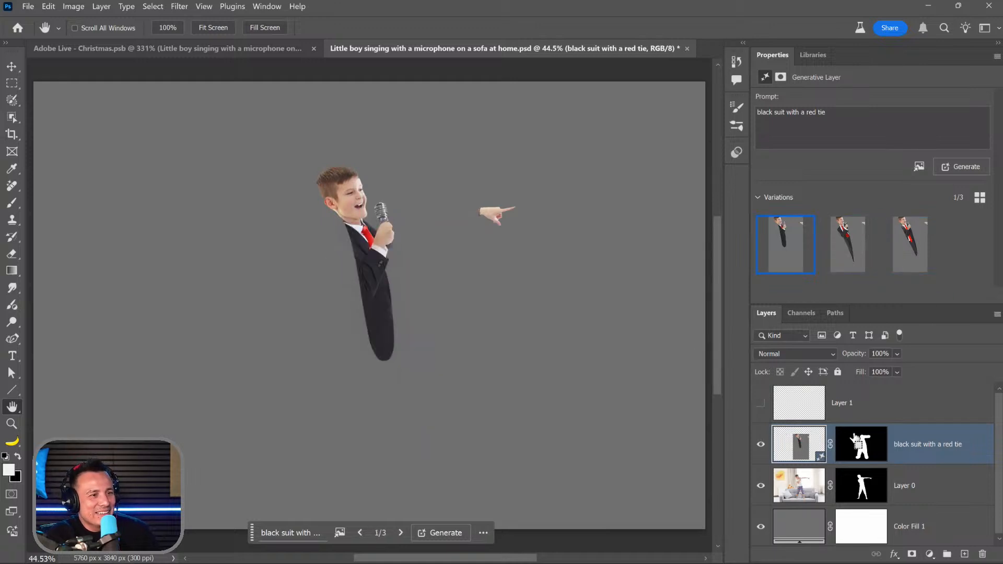
key("ctrl+z")
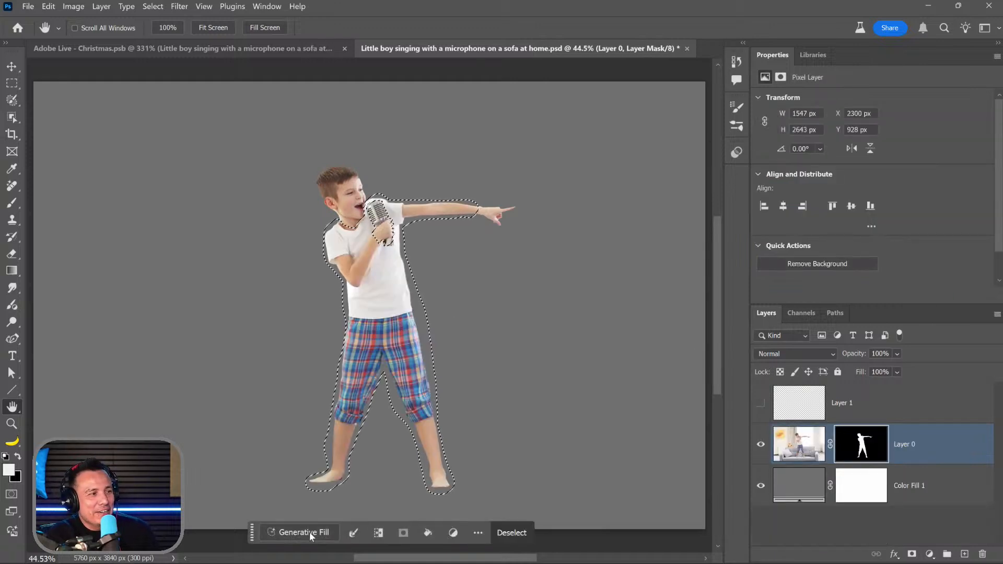
Step: Try the Generative Fill again on the same selection with the prompt "black suit and red tie" and undo it
left_click(304, 532)
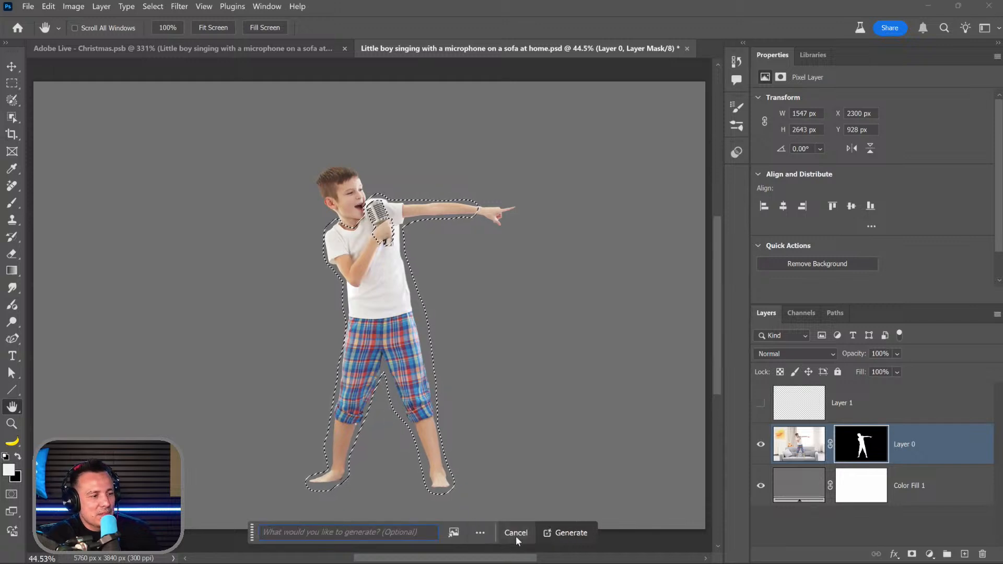
type("black suit and red tie")
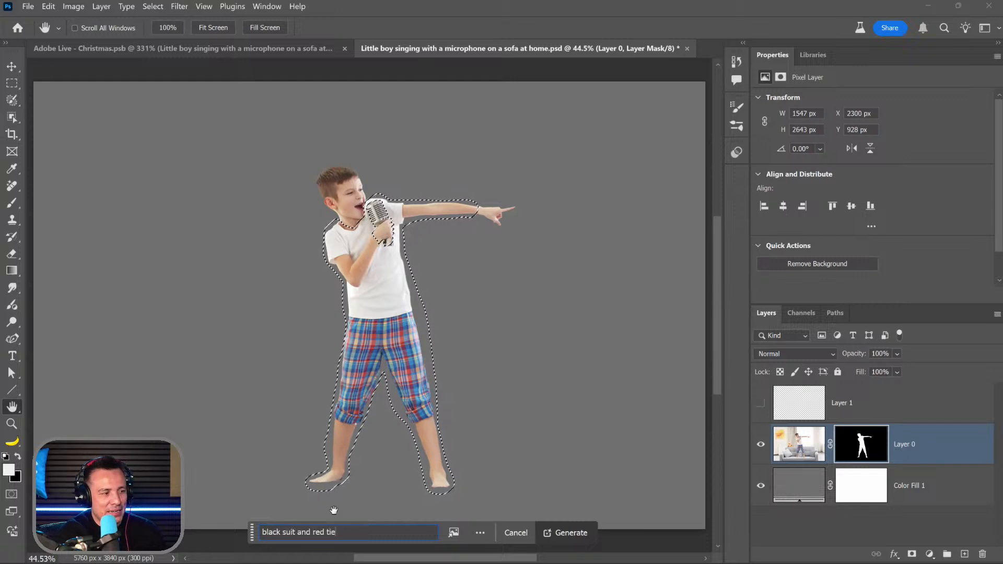
key("Return")
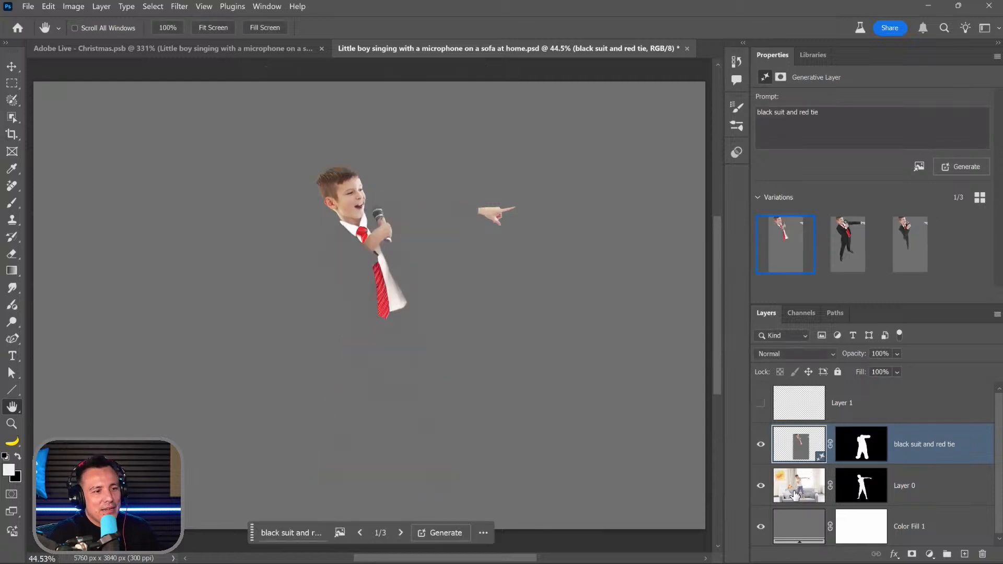
key("ctrl+z")
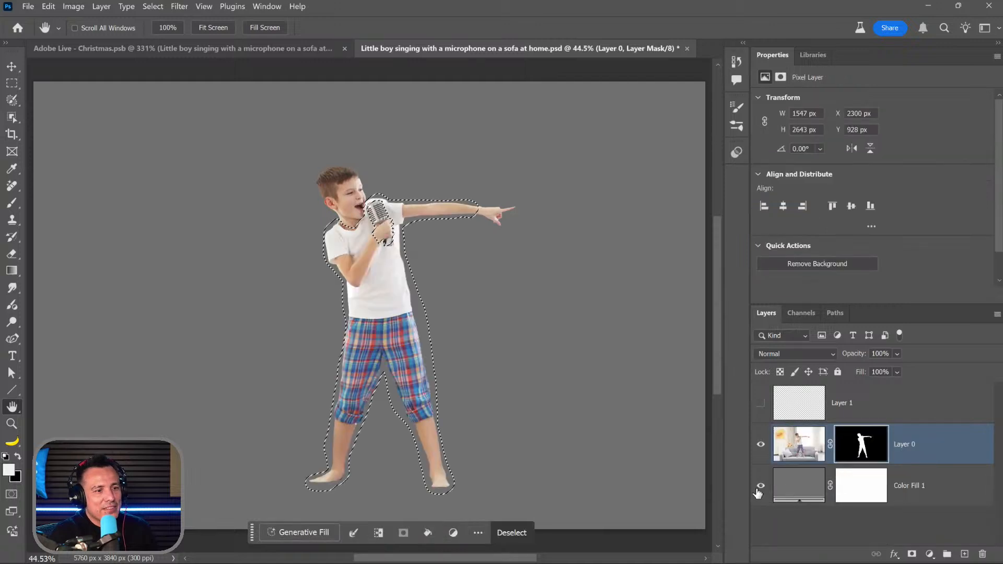
Step: Hide Color Fill 1, disable Layer 0's mask, and run Generative Fill on the selection with the prompt "black suit with red tie"
left_click(761, 487)
left_click(860, 444, "shift")
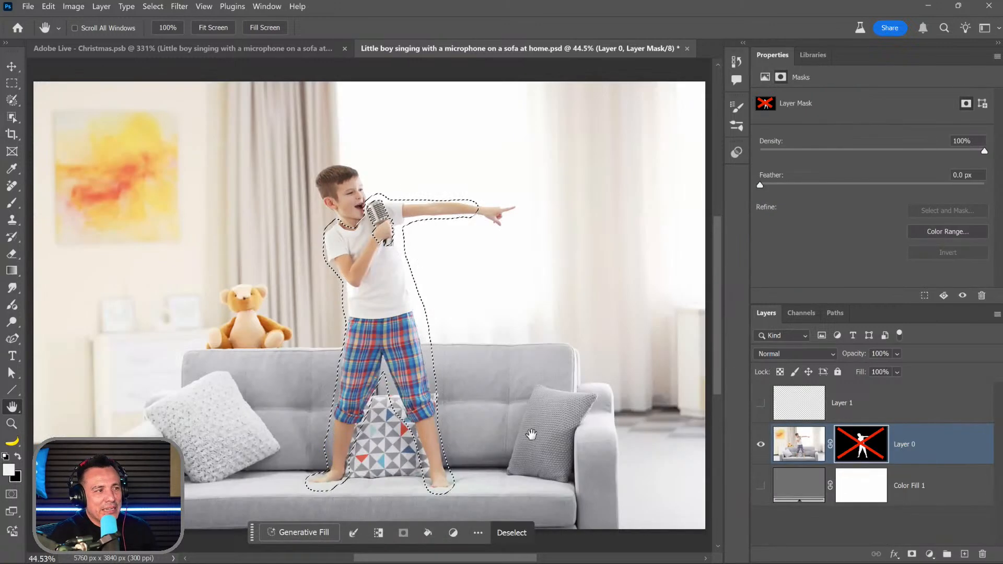
left_click(307, 532)
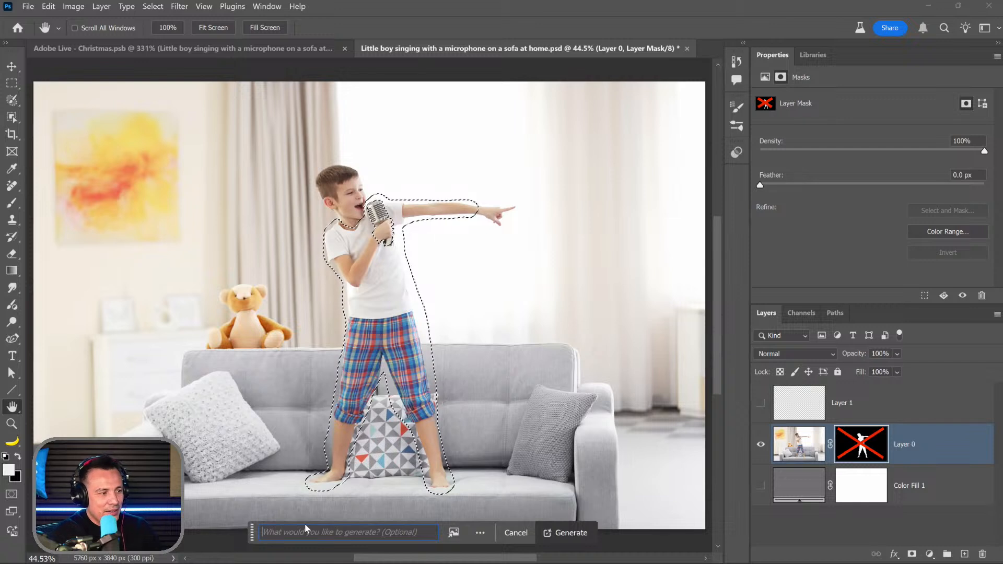
type("black s")
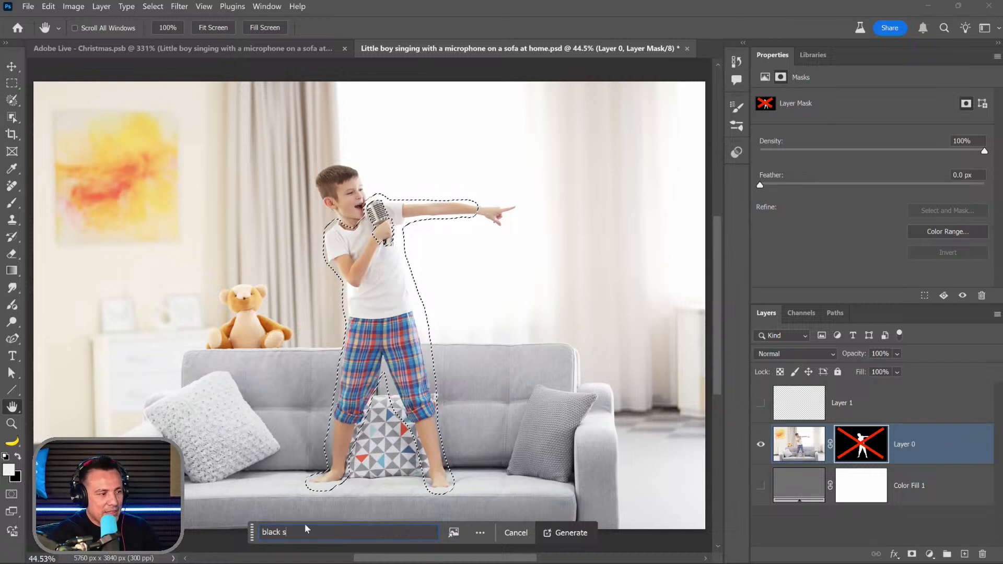
type("uit wi")
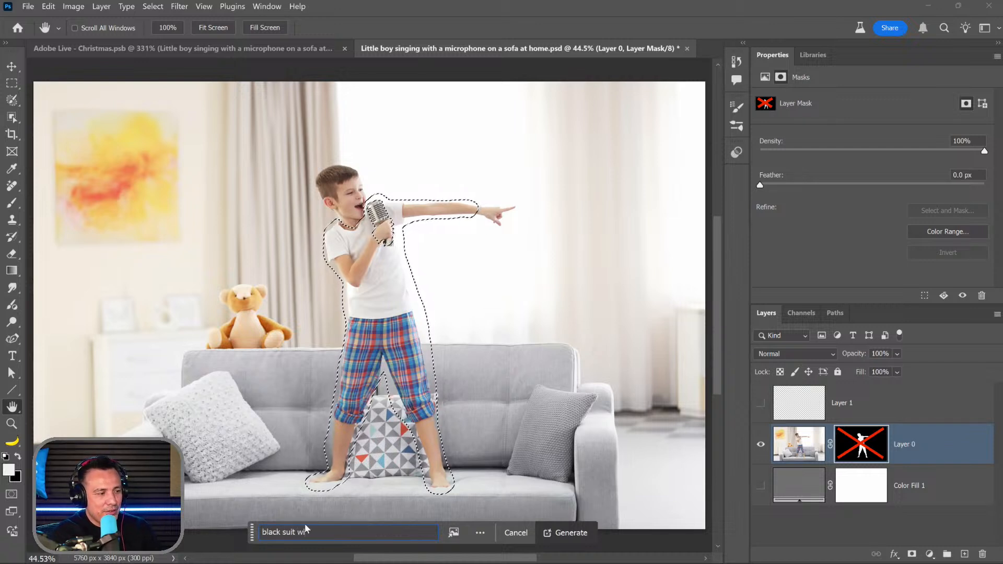
type("th red tie")
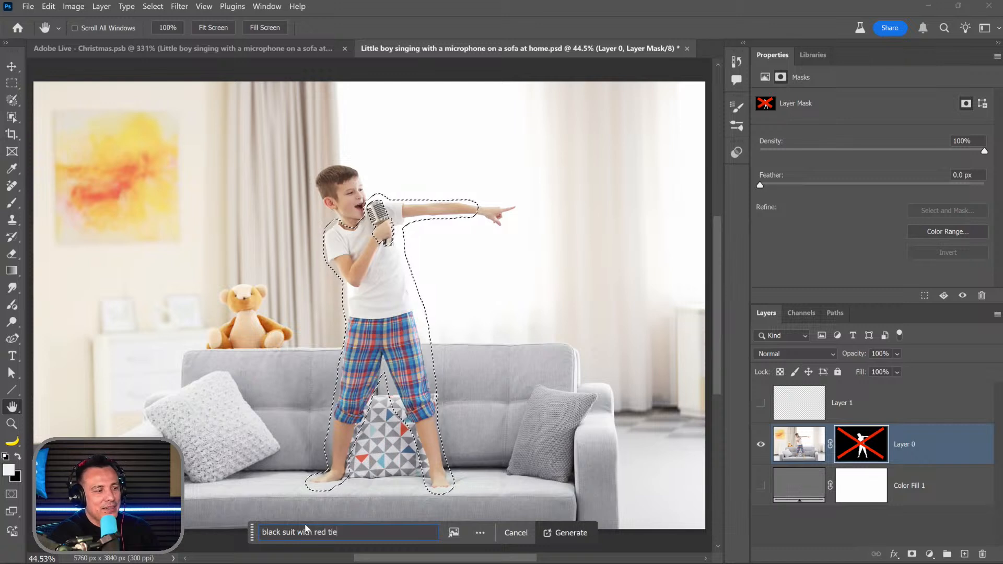
key("Return")
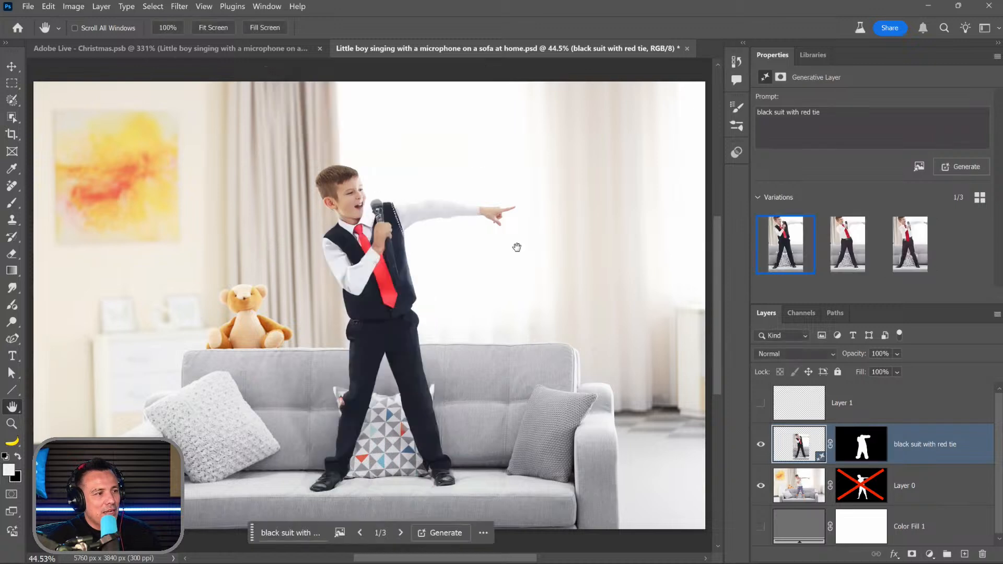
Step: Generate another set of variations for the suit prompt and choose the one with the vest, red tie and dark shorts
left_click(897, 247)
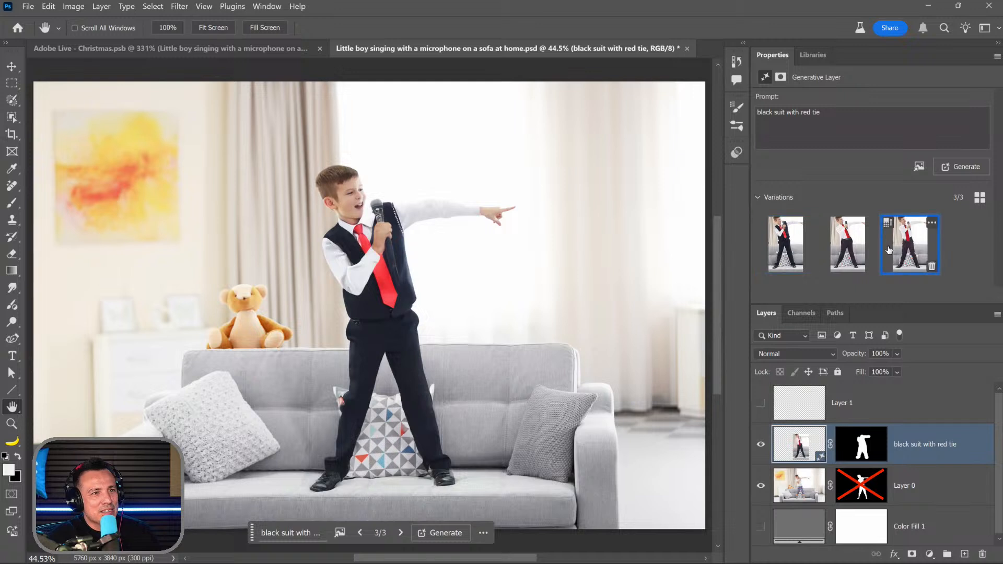
left_click(790, 251)
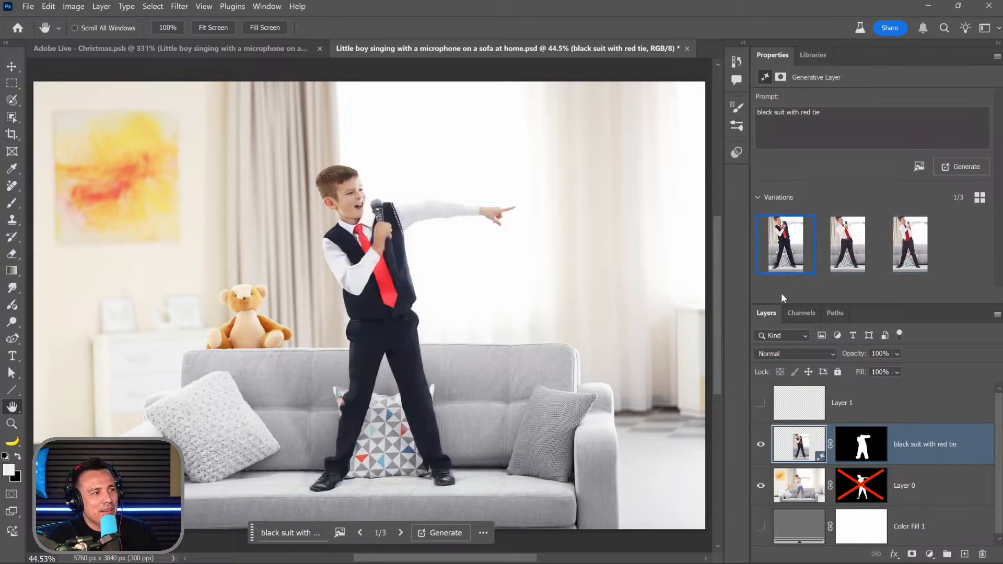
left_click(961, 167)
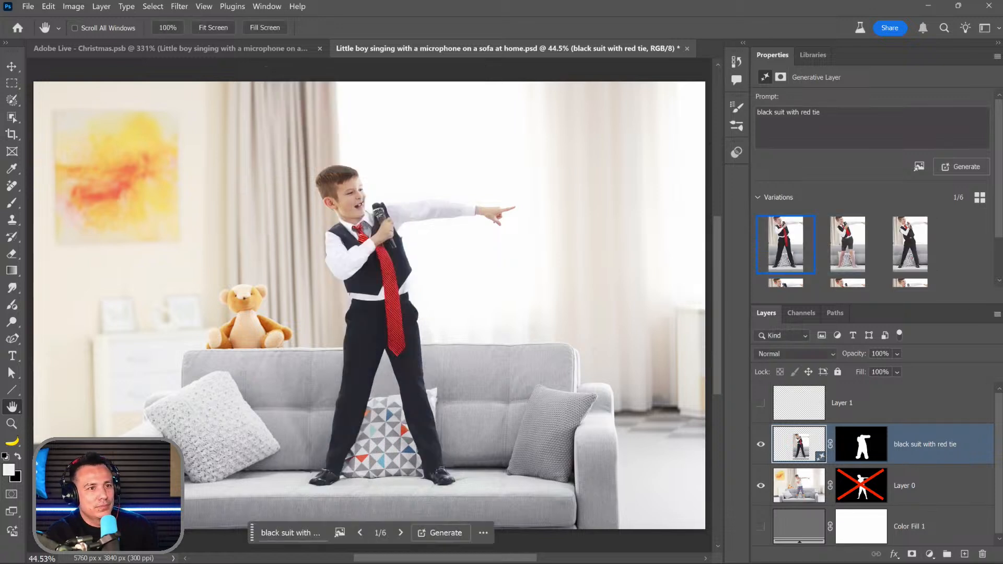
left_click(855, 256)
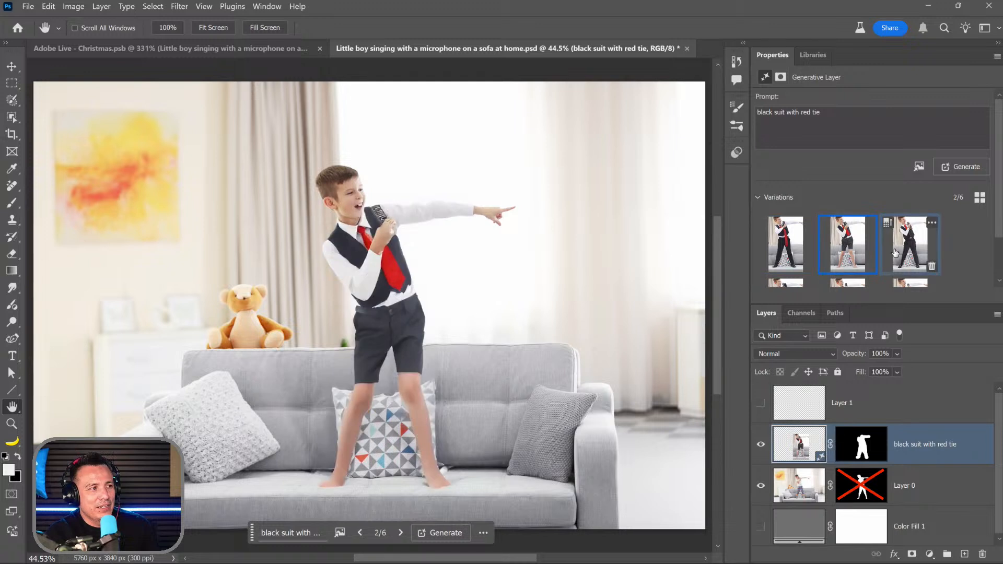
left_click(910, 244)
left_click(847, 245)
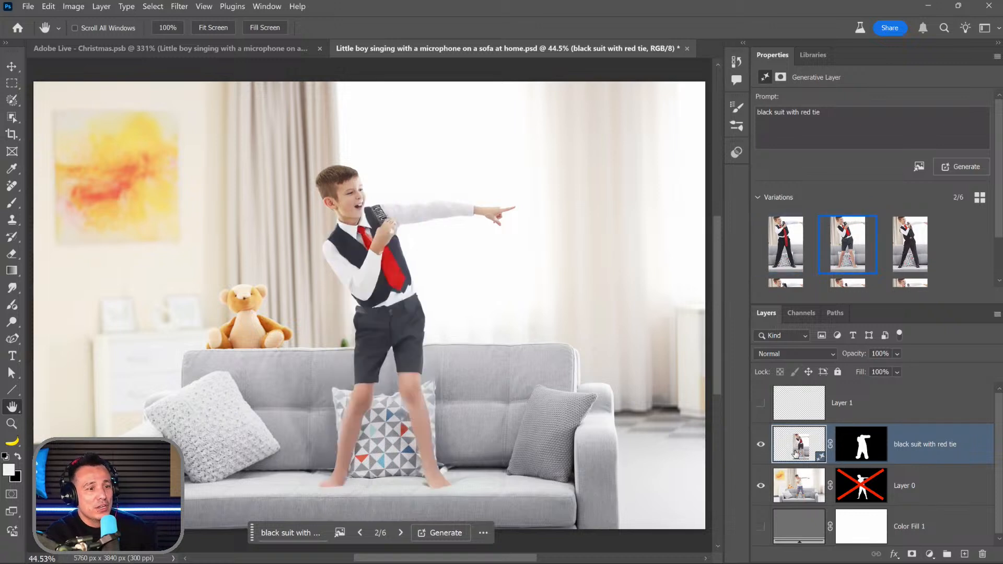
Step: Convert the generated "black suit with red tie" layer to a smart object
left_click(867, 450)
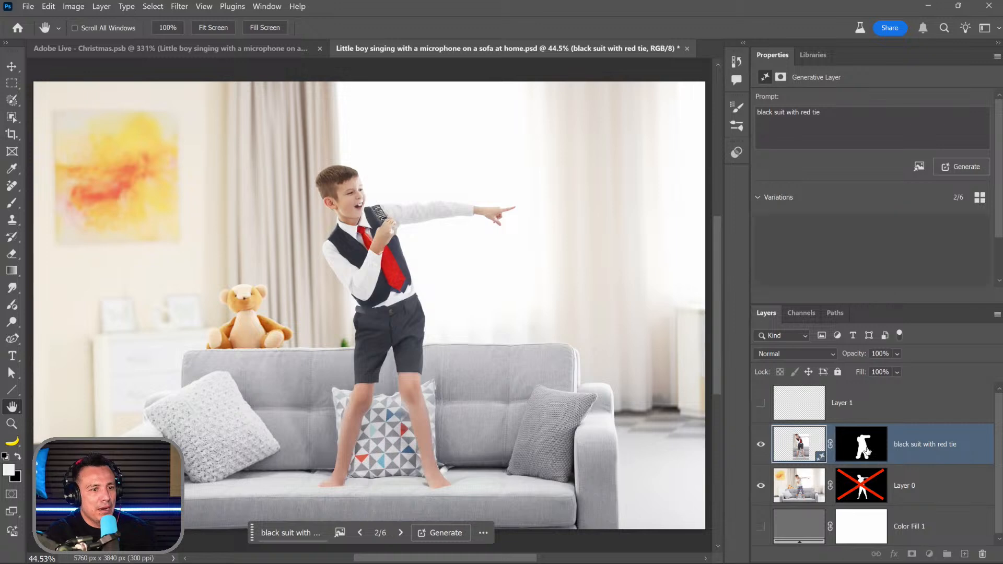
right_click(932, 458)
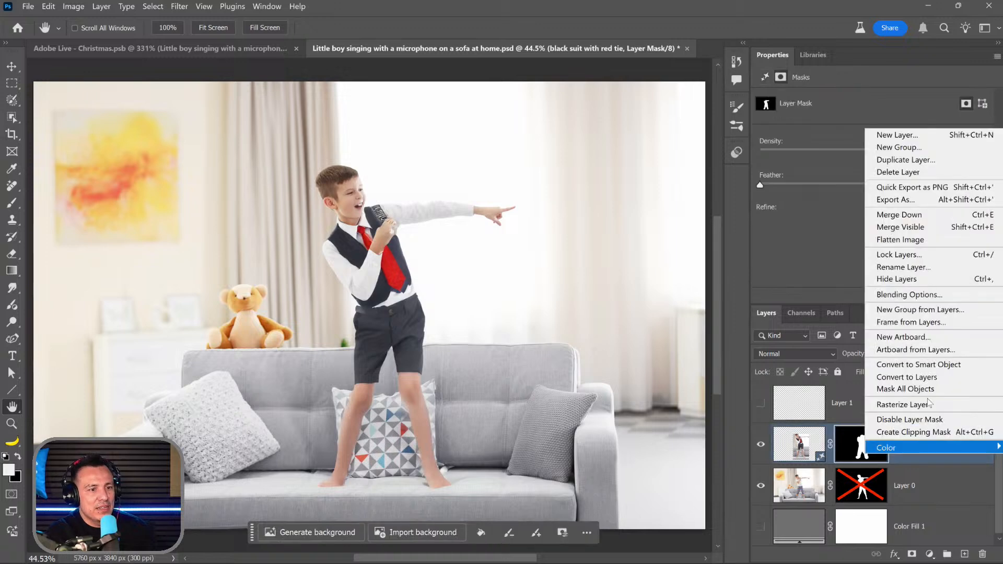
left_click(919, 365)
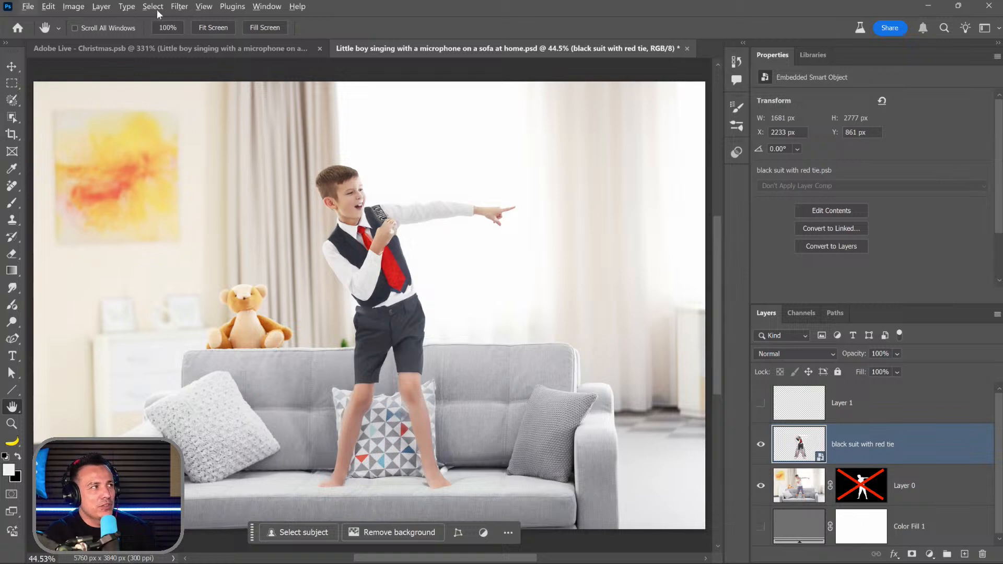
Step: Open the Liquify filter on the suit smart object and use Layer 0 as the backdrop
left_click(180, 6)
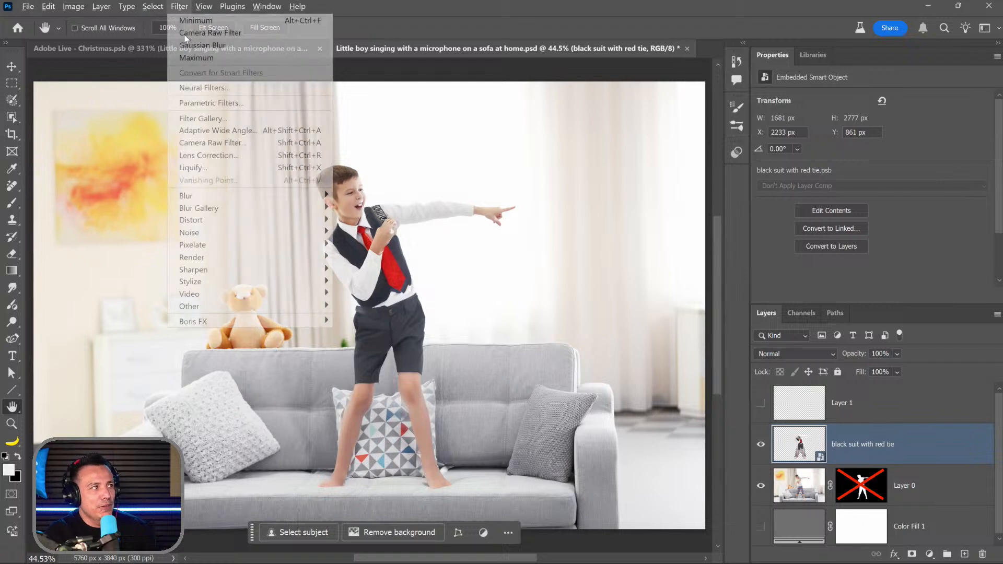
left_click(226, 173)
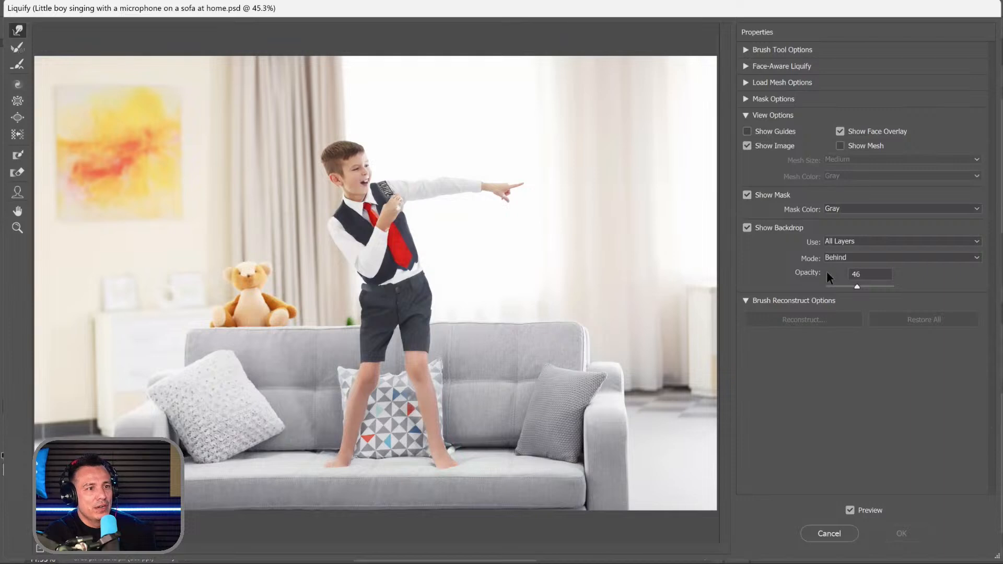
left_click(860, 239)
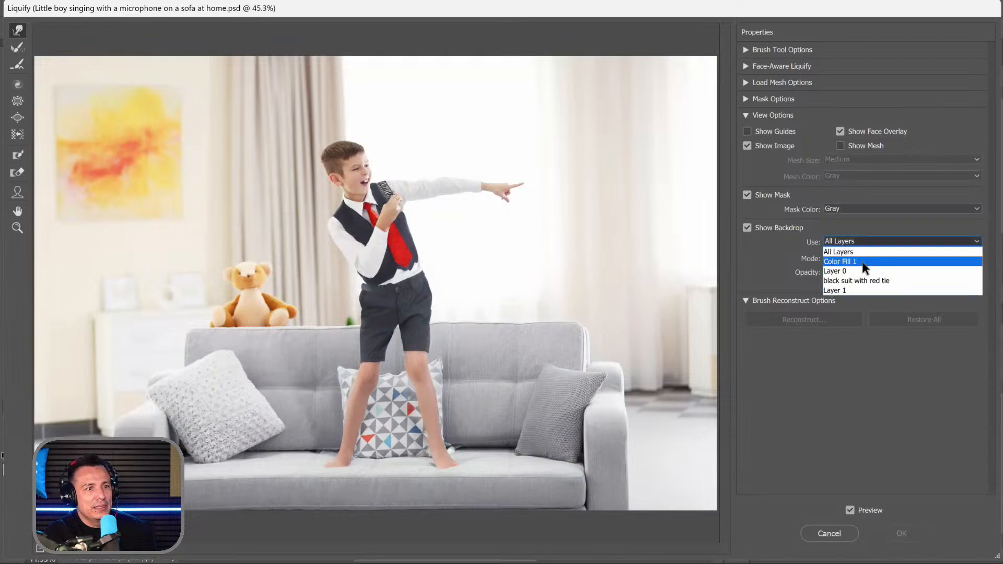
left_click(860, 271)
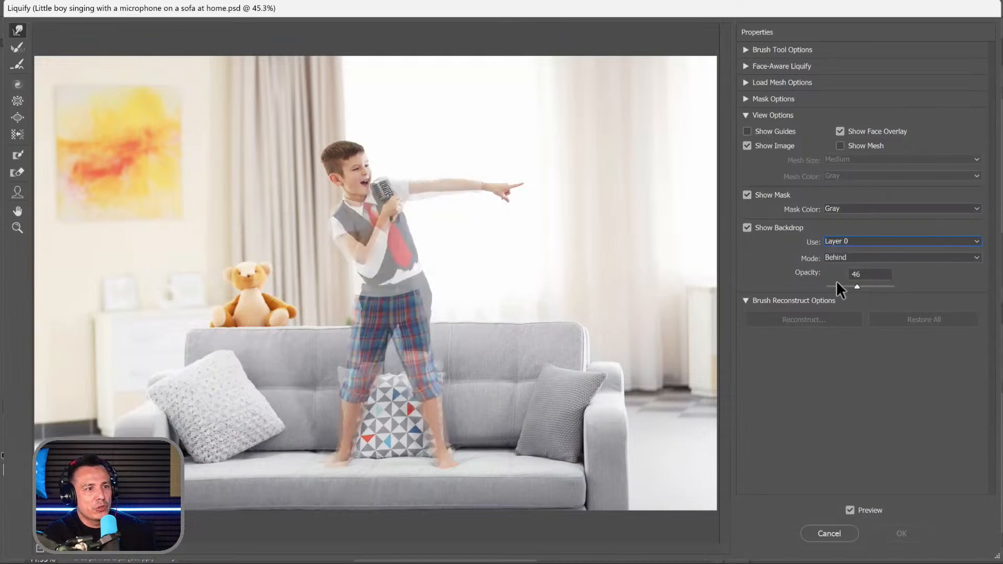
left_click(855, 277)
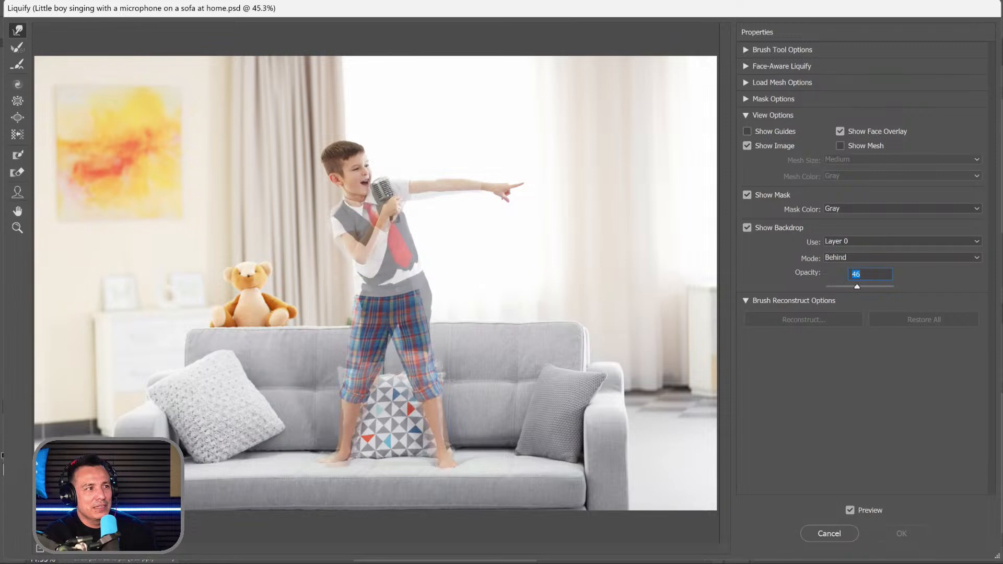
Step: Enlarge the Forward Warp brush and push the outstretched arm's white sleeve toward the original arm in the backdrop
key("bracketright")
key("bracketright")
key("bracketright")
key("bracketright")
key("bracketright")
key("bracketright")
key("bracketright")
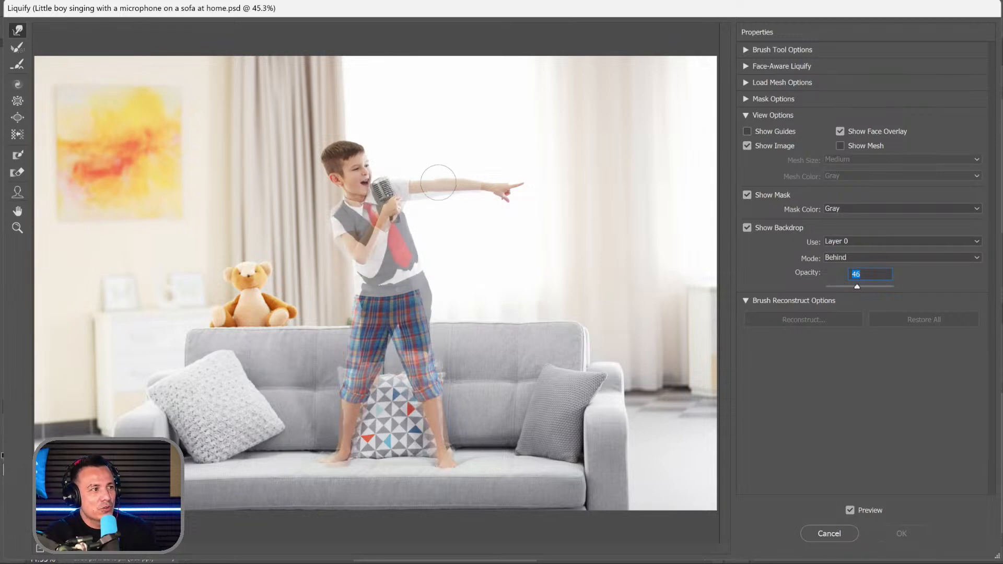
left_click_drag(432, 181, 459, 189)
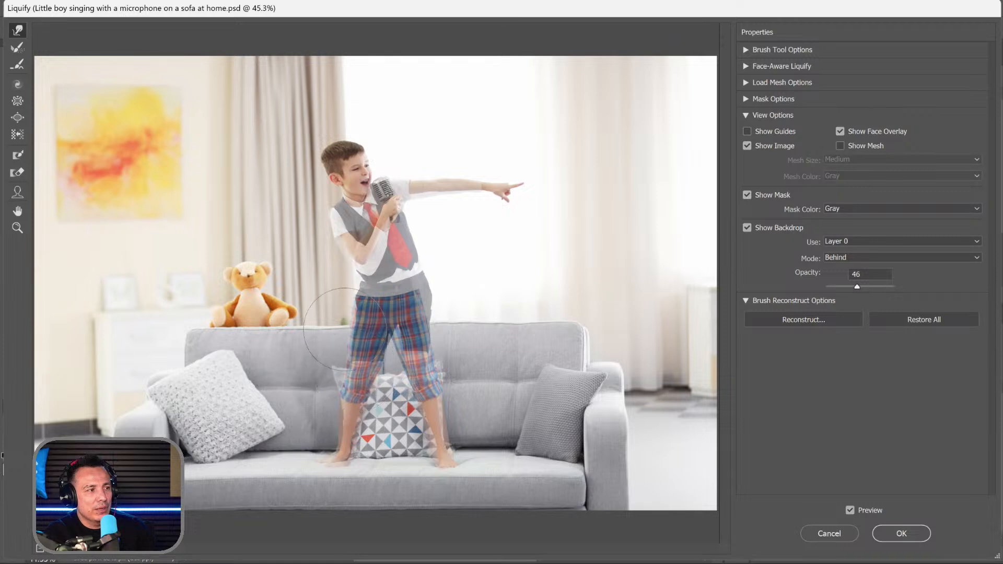
Step: Push the edges of the vest and shorts to match the original body in the backdrop, varying the warp brush size, and apply Liquify
left_click_drag(351, 311, 348, 309)
key("bracketleft")
key("bracketleft")
key("bracketleft")
key("bracketleft")
key("bracketleft")
key("bracketright")
key("bracketright")
key("bracketright")
key("bracketright")
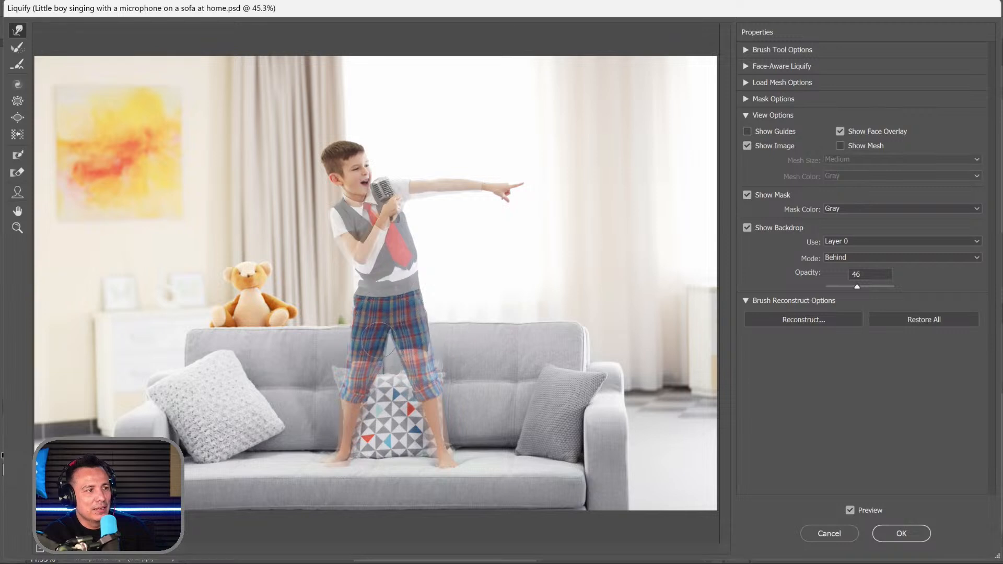
key("bracketright")
key("bracketright")
key("bracketright")
key("bracketright")
key("bracketright")
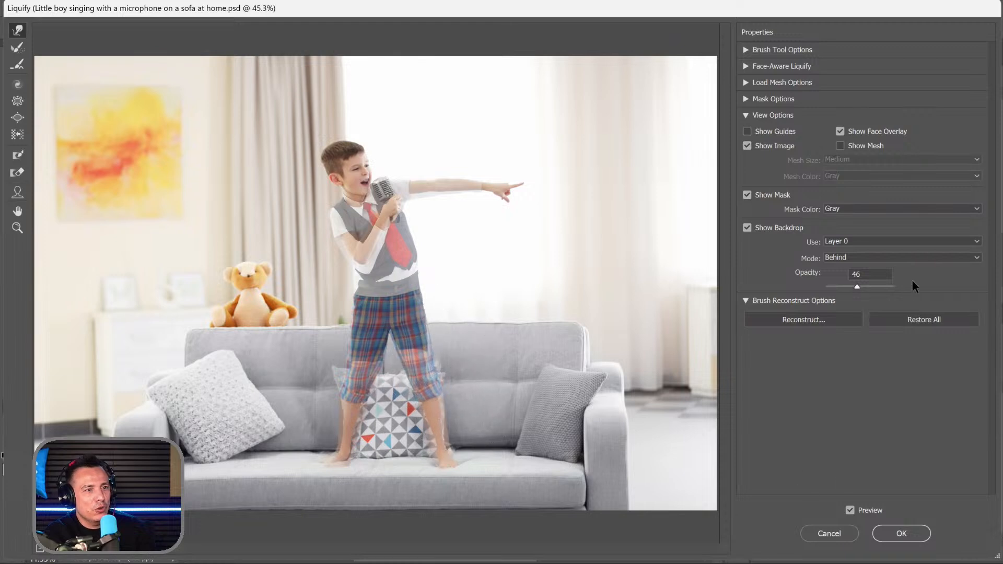
left_click(894, 532)
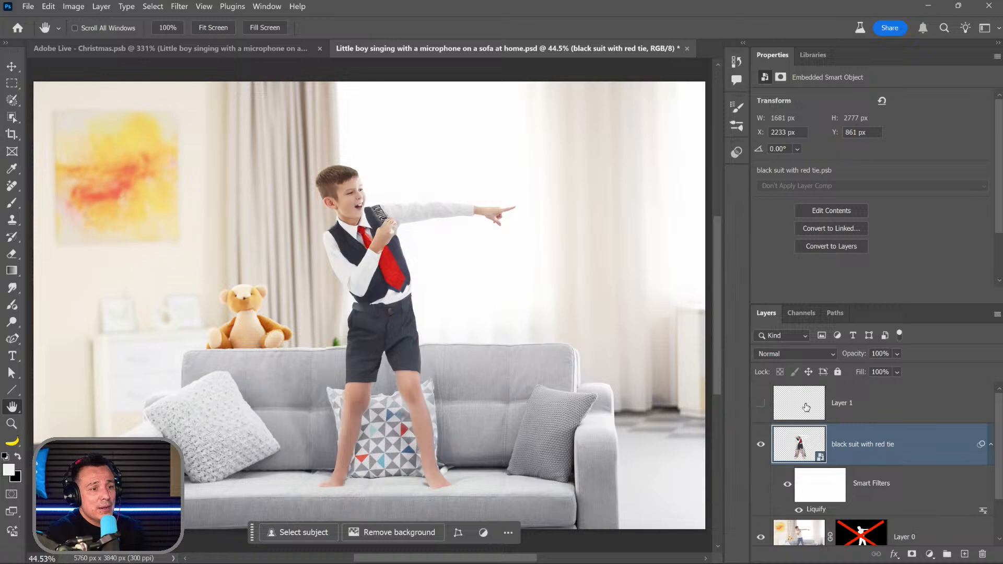
Step: Collapse the suit layer's smart filters and paint a selection over both bare legs with the Selection Brush at size 300
left_click(991, 445)
key("w")
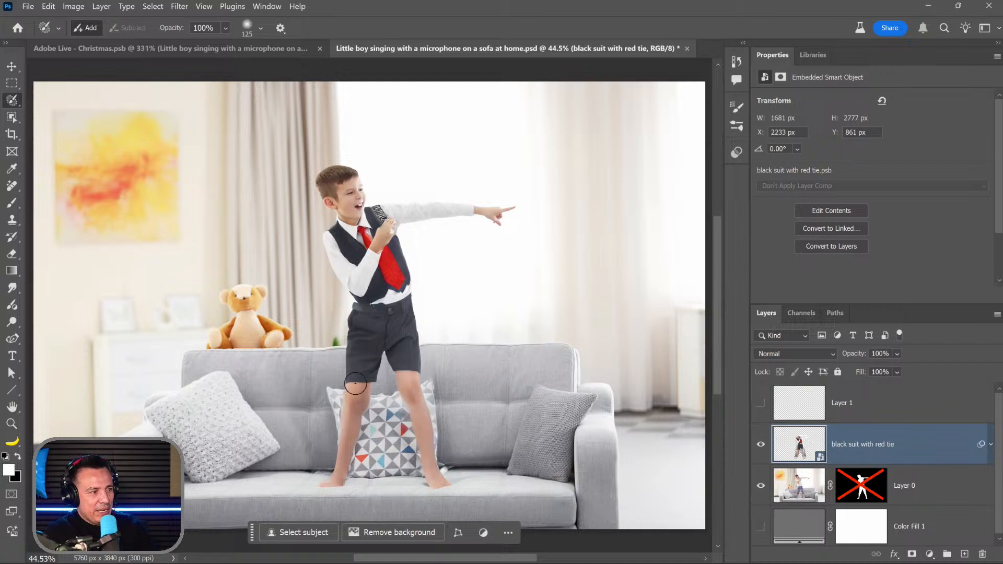
key("bracketright")
key("bracketright")
key("bracketright")
key("bracketright")
key("bracketright")
mouse_move(355, 384)
left_mouse_down()
mouse_move(351, 424)
mouse_move(360, 379)
mouse_move(320, 494)
left_mouse_up()
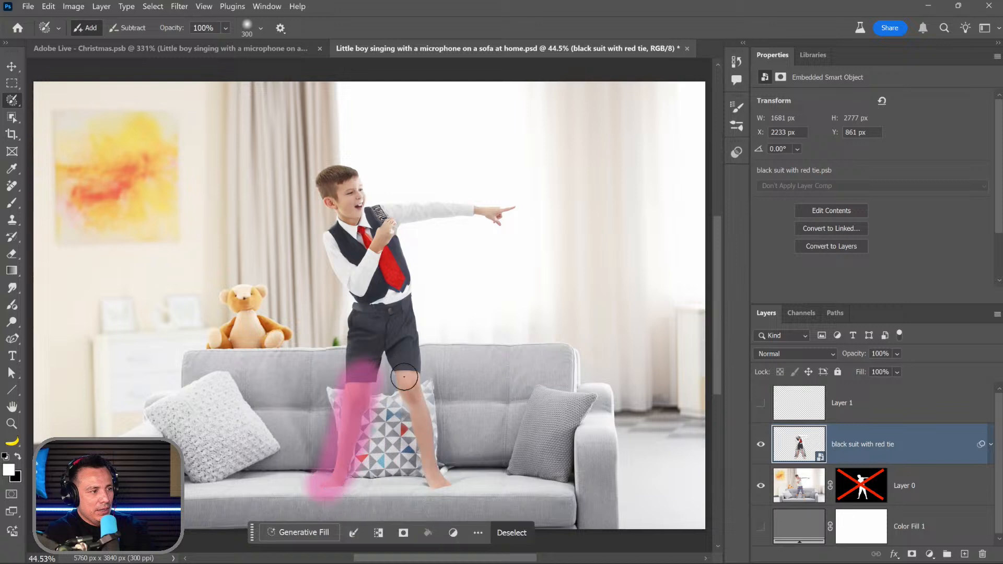
mouse_move(404, 377)
left_mouse_down()
mouse_move(403, 359)
mouse_move(413, 410)
mouse_move(410, 369)
mouse_move(441, 460)
left_mouse_up()
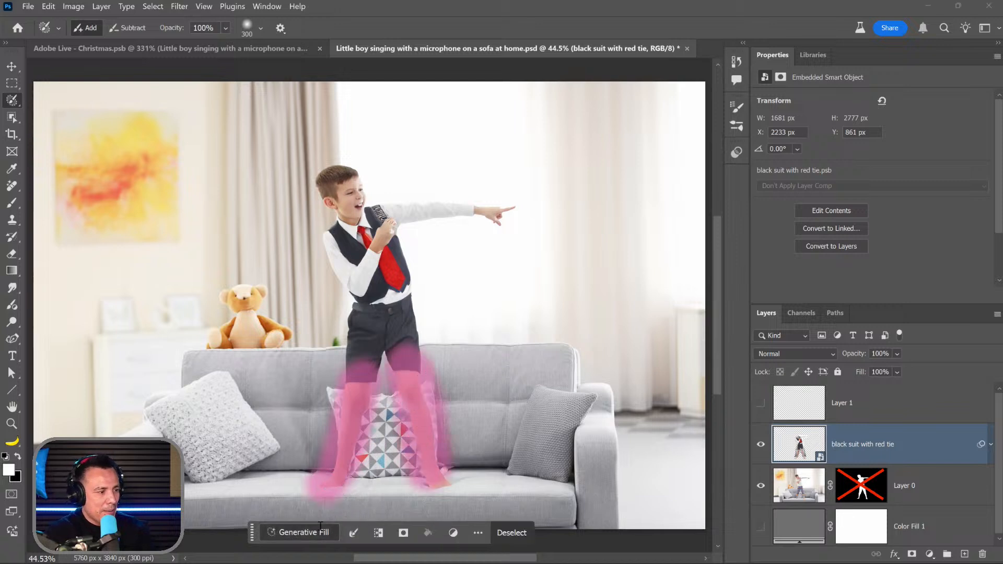
Step: Generate "black pants" in the leg selection and choose the third variation
left_click(320, 525)
type("black pants")
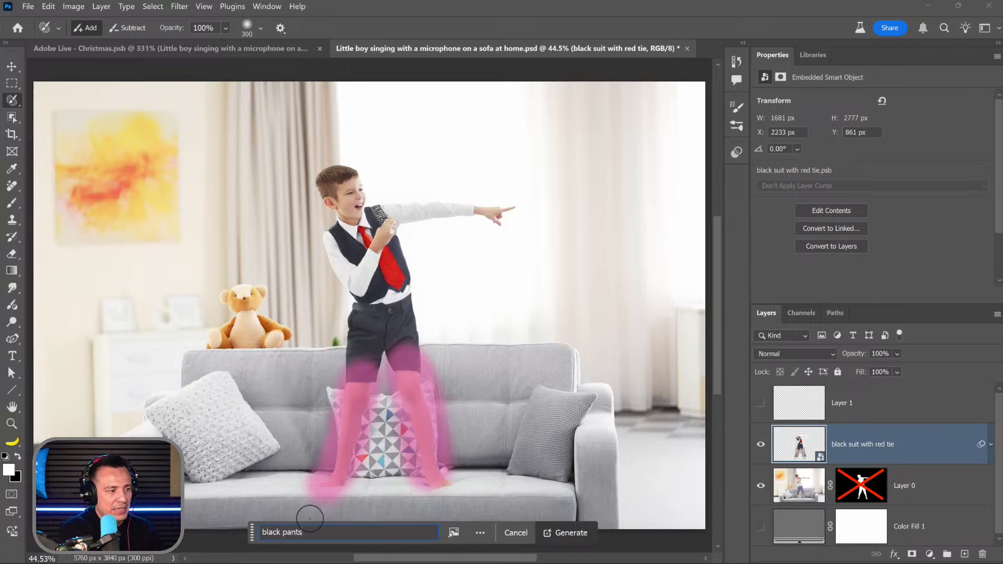
key("Return")
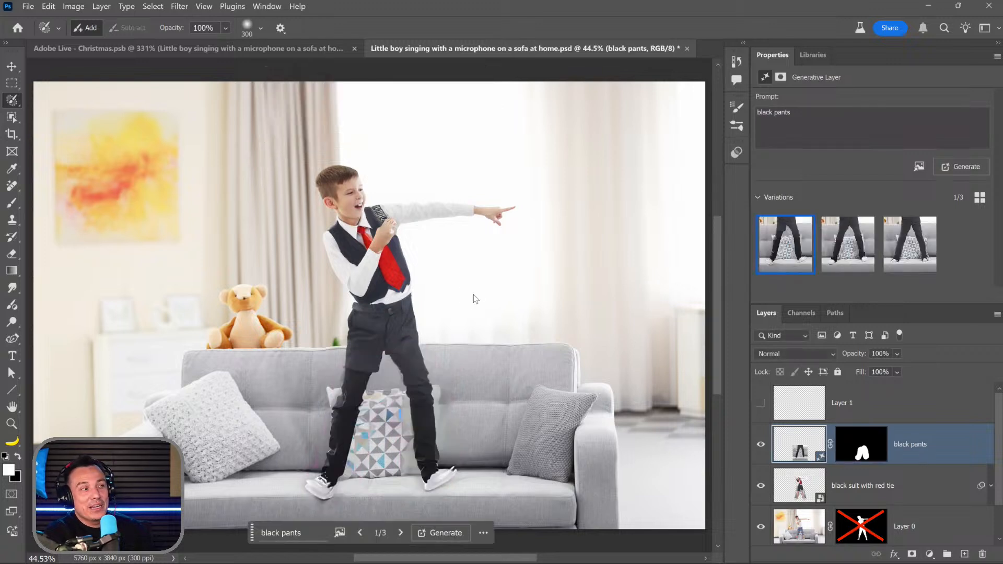
left_click(849, 246)
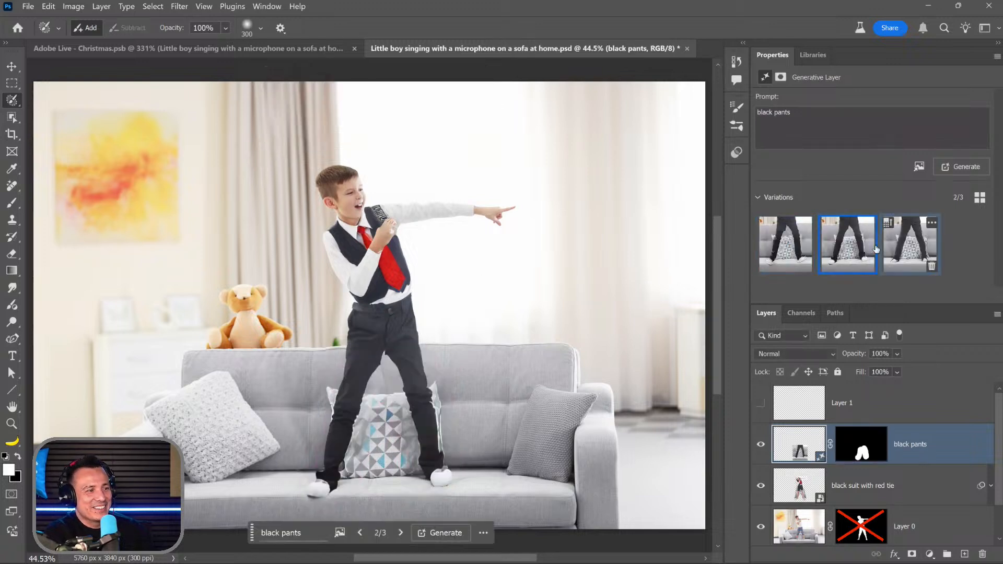
left_click(924, 252)
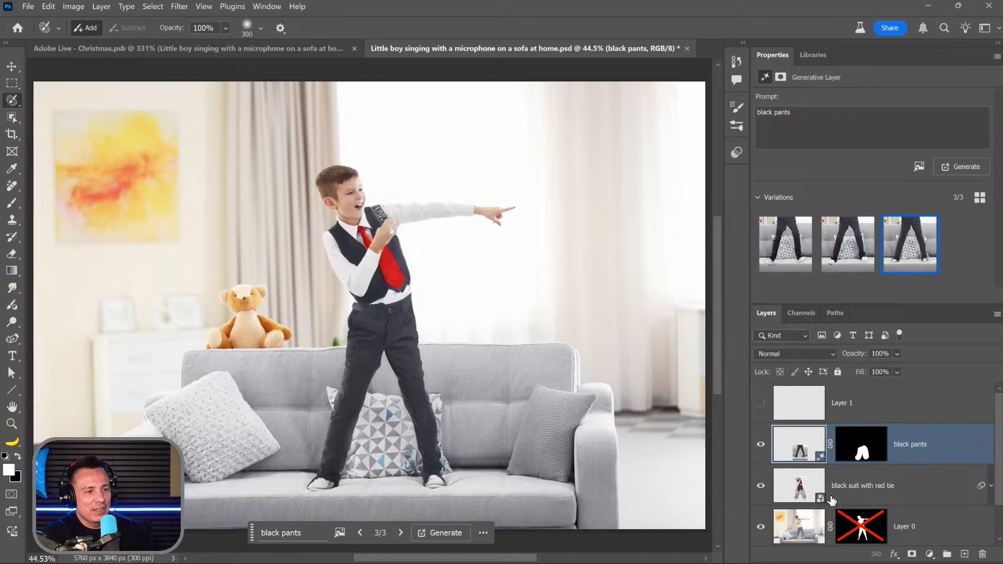
Step: Group the black pants, suit and Layer 0 layers, then duplicate the group and merge the copy into one layer
left_click(807, 530, "shift")
key("ctrl+g")
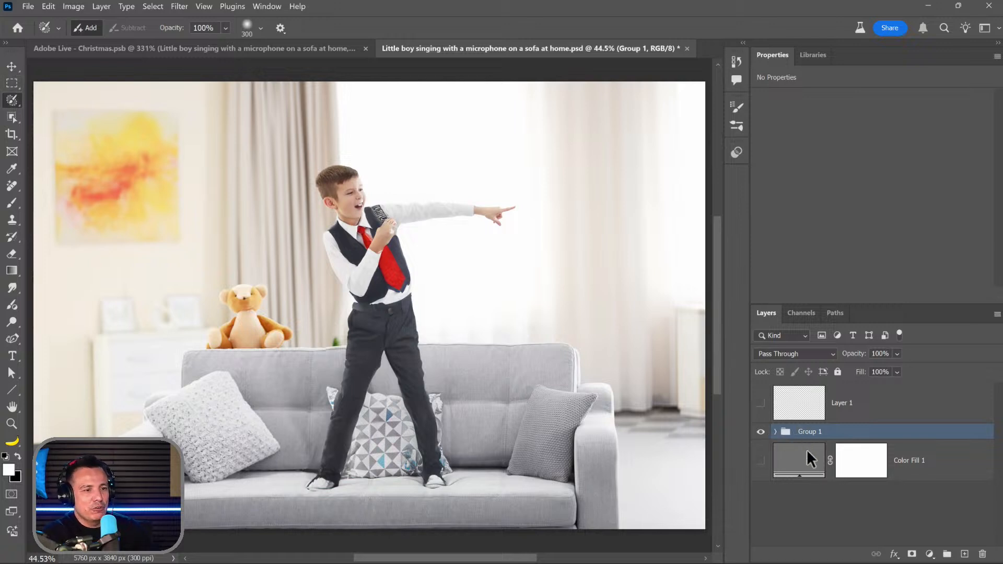
key("ctrl+j")
key("ctrl+e")
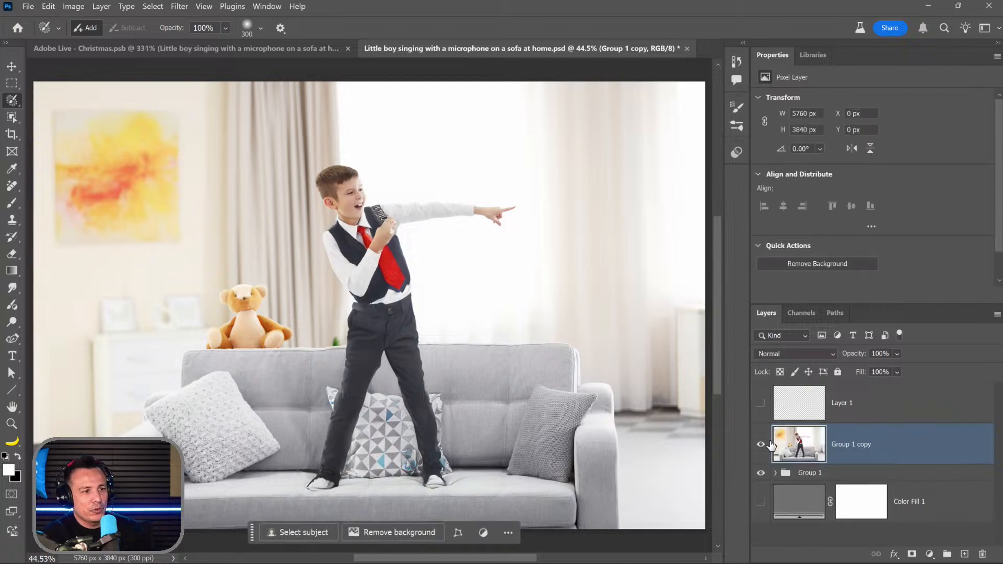
Step: Open Liquify on the merged group copy, hide the backdrop and push the bent arm's shirt sleeve outward
left_click(179, 6)
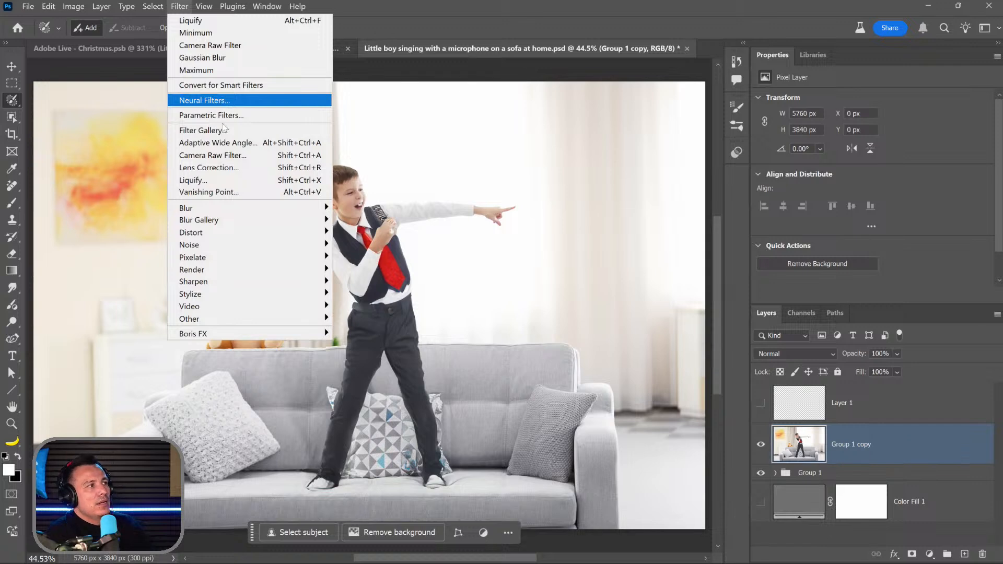
left_click(209, 179)
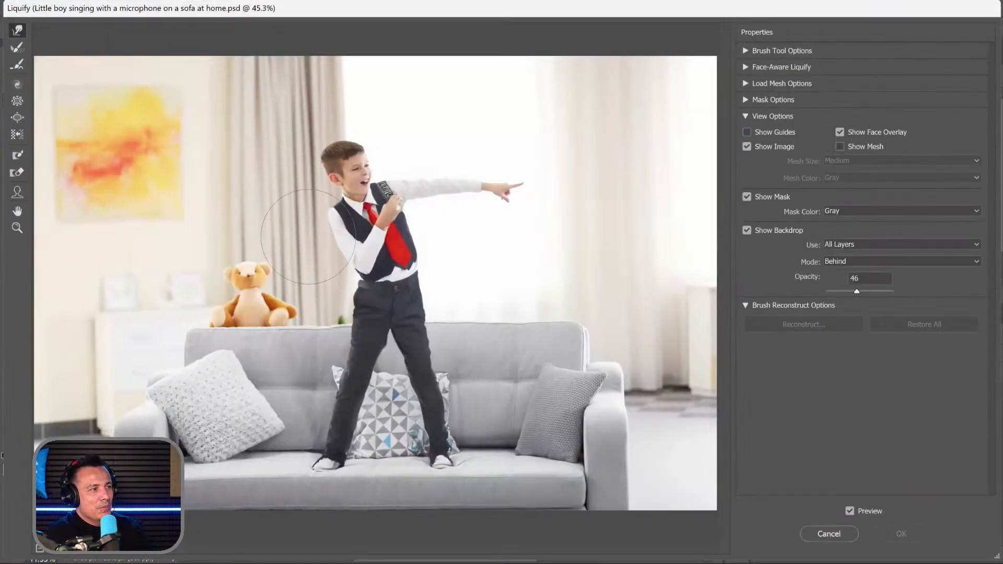
mouse_move(310, 237)
left_mouse_down()
mouse_move(449, 248)
mouse_move(258, 239)
mouse_move(298, 234)
left_mouse_up()
left_click(746, 231)
key("bracketleft")
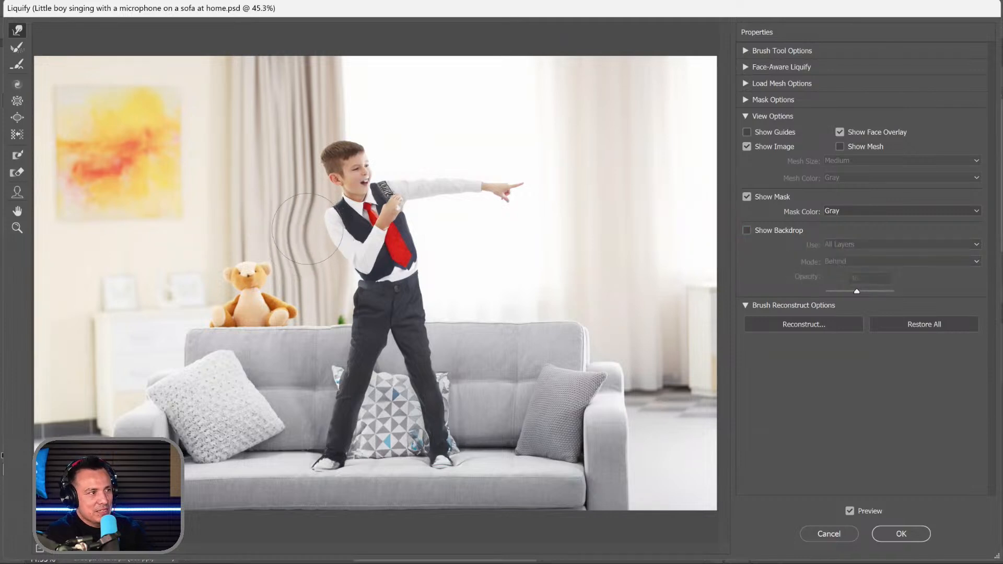
key("bracketleft")
key("bracketleft")
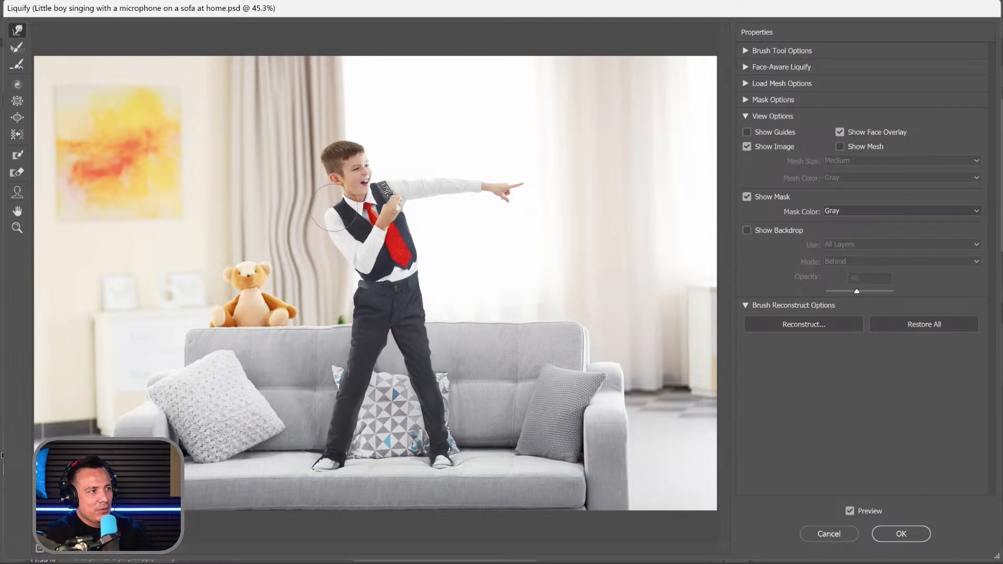
Step: Refine the shoulder and vest edges with a smaller Forward Warp brush and apply the Liquify changes
key("bracketleft")
key("bracketleft")
key("bracketleft")
key("bracketleft")
key("bracketleft")
key("bracketright")
key("bracketright")
key("bracketright")
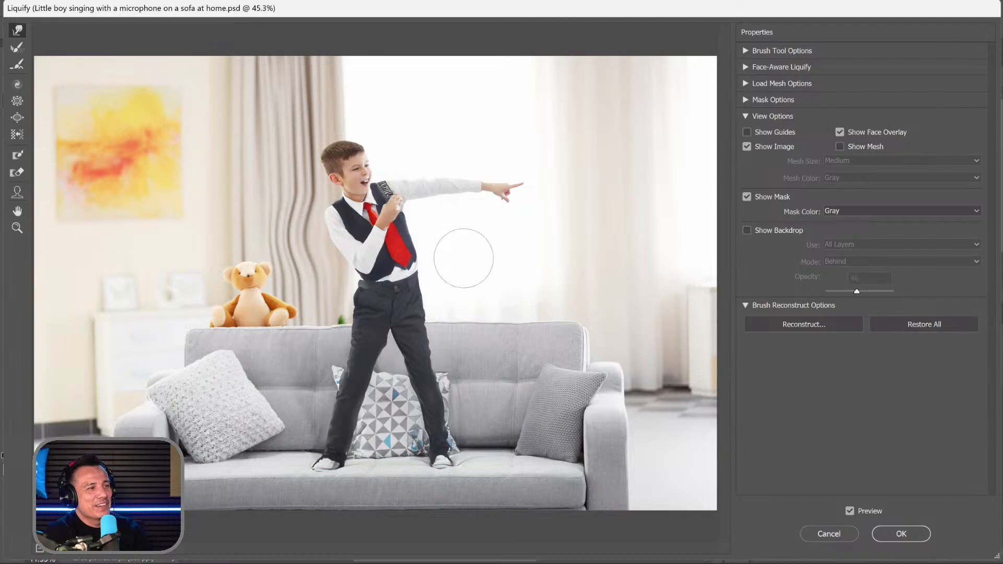
left_click(896, 534)
Step: Paint a selection over the lower part of the tie with the Selection Brush at size 70, subtracting the overspill around it
key("bracketleft")
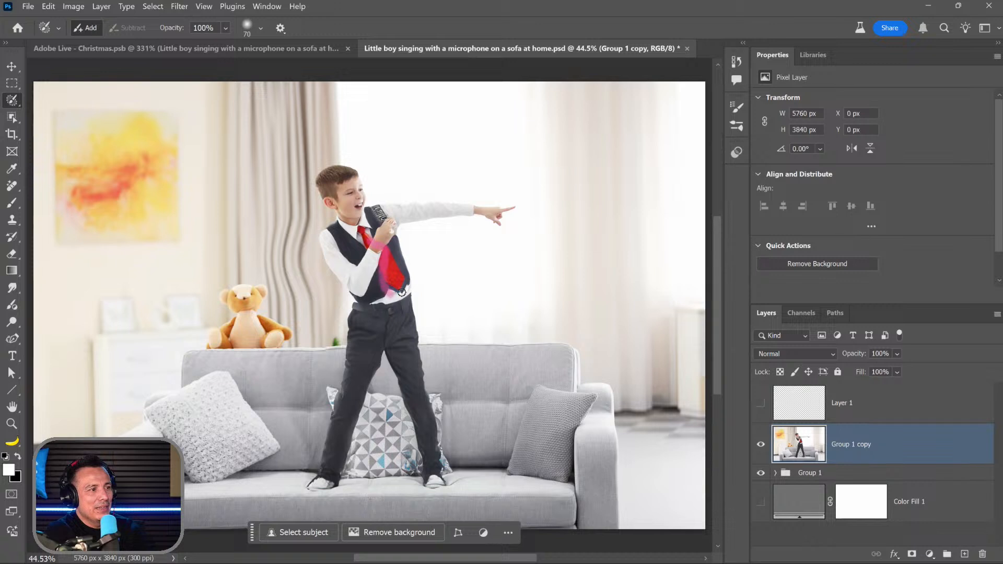
left_click_drag(392, 255, 387, 256)
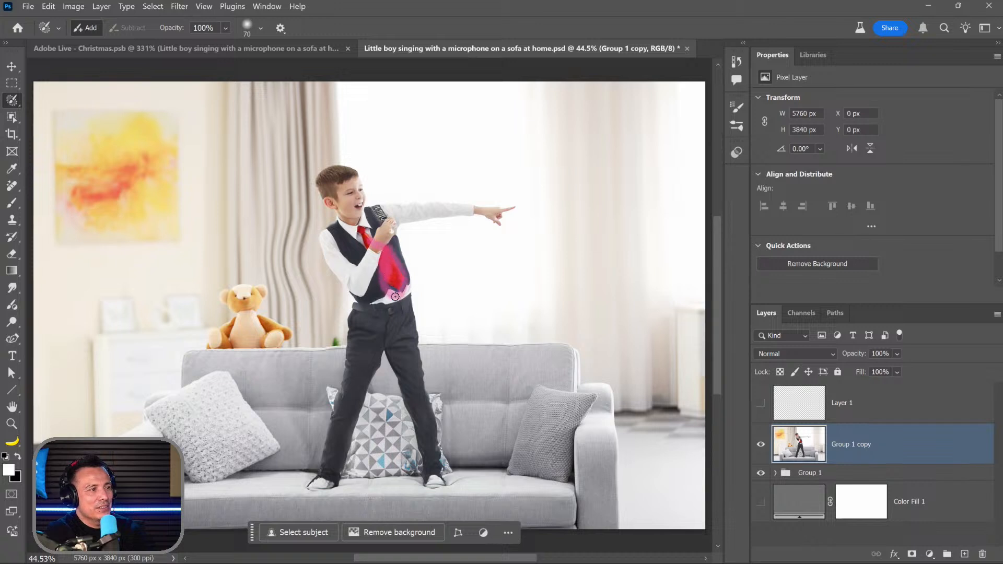
left_click_drag(395, 296, 396, 275)
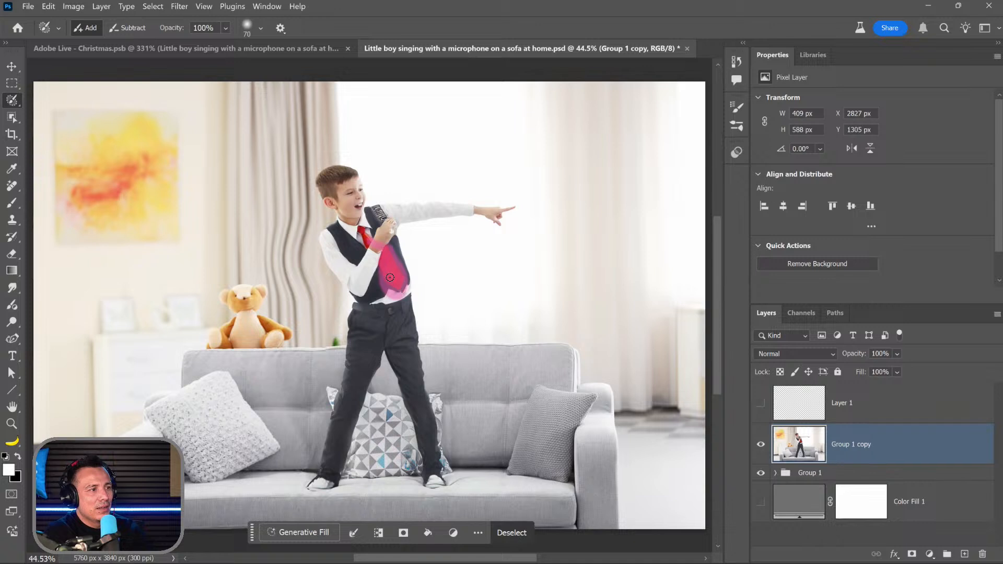
key("alt")
key("x")
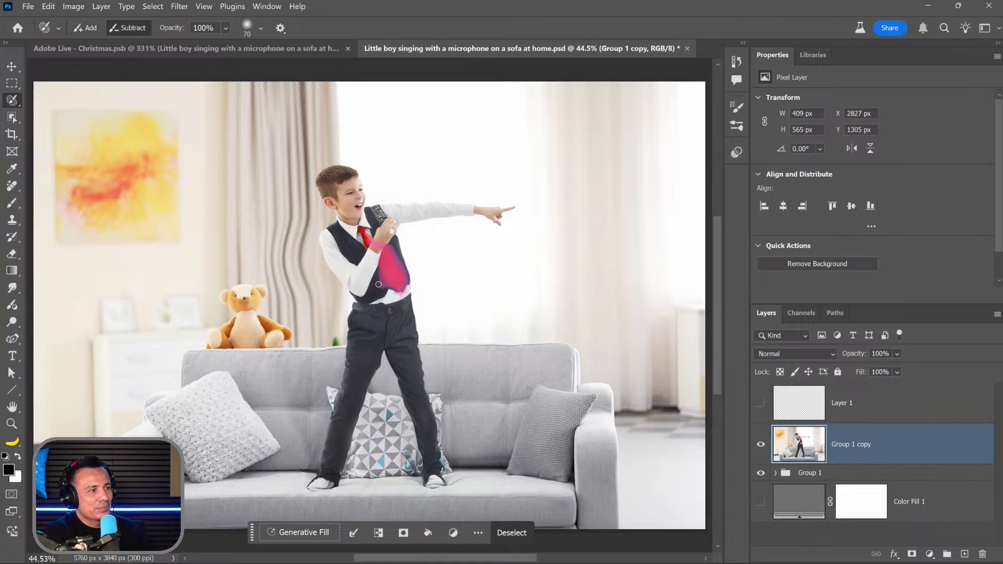
Step: Generate "red tie" in the selected area, compare the variations and keep the first one
left_click(299, 536)
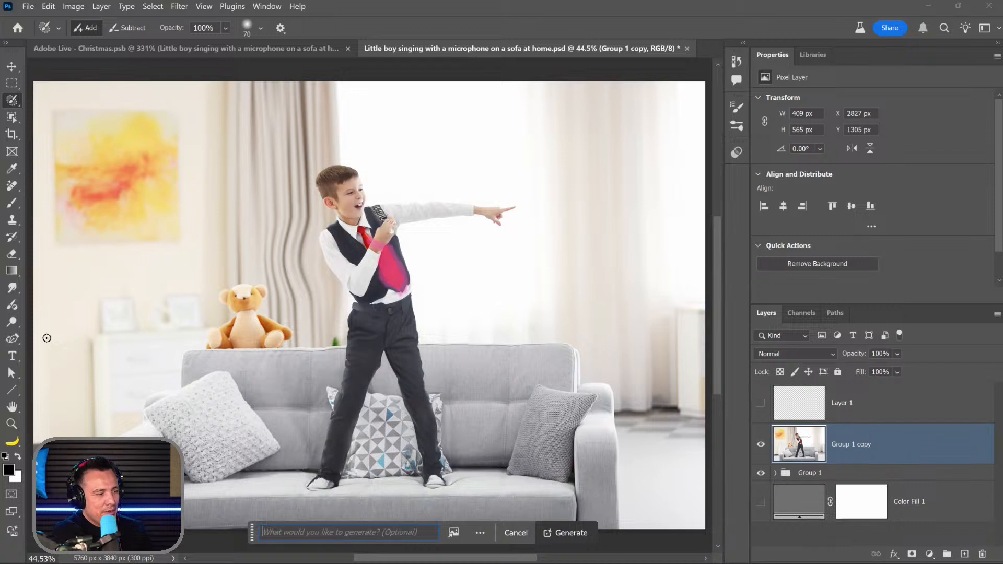
type("red tie")
key("Return")
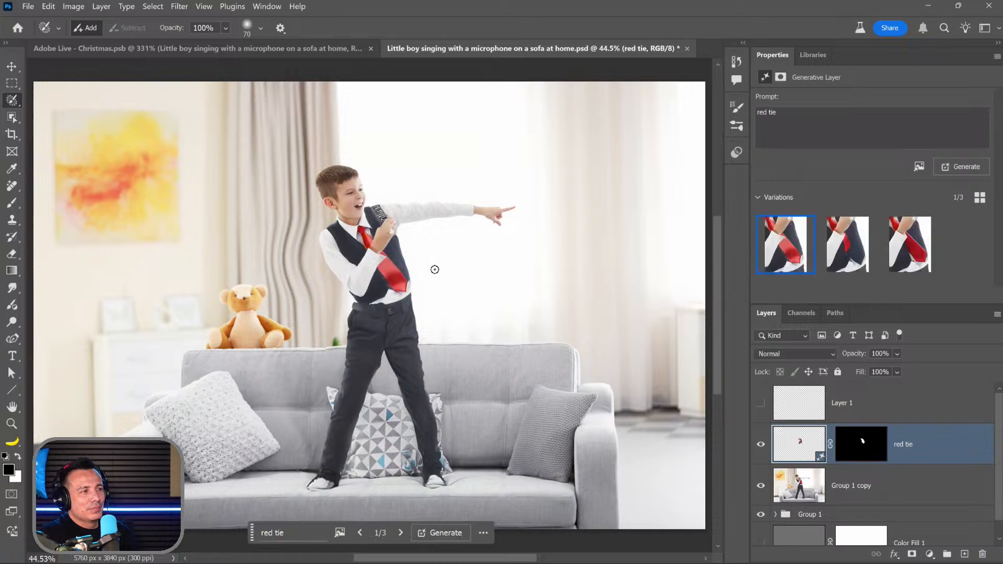
left_click(855, 260)
left_click(894, 256)
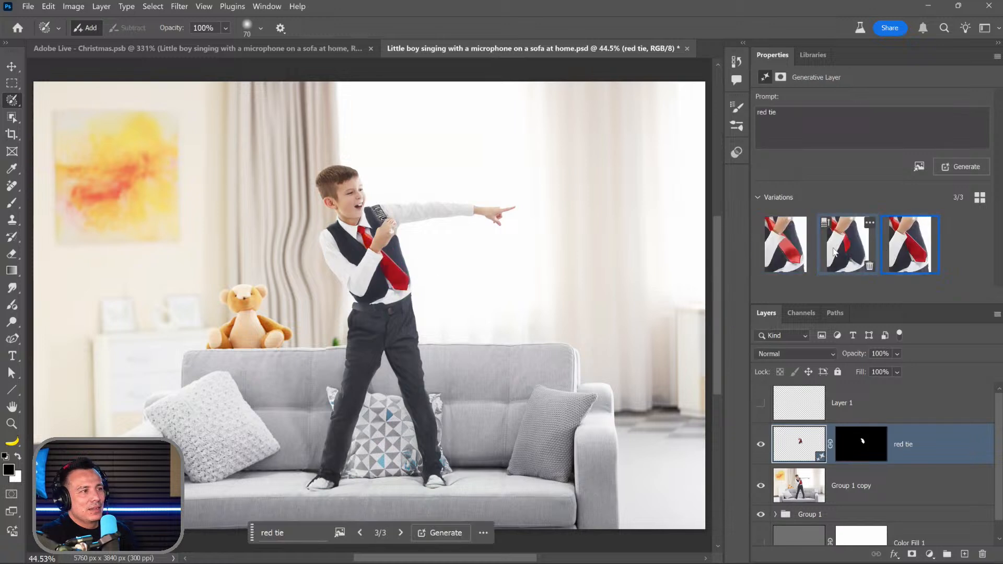
left_click(789, 250)
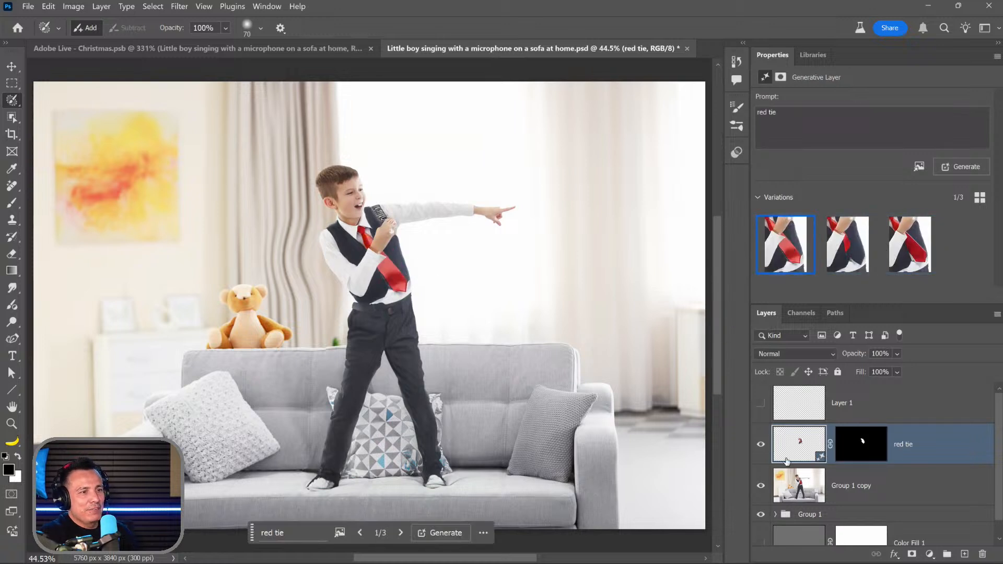
Step: Merge the red tie layer with Group 1 copy and move the merged layer into Group 1
left_click(795, 492, "shift")
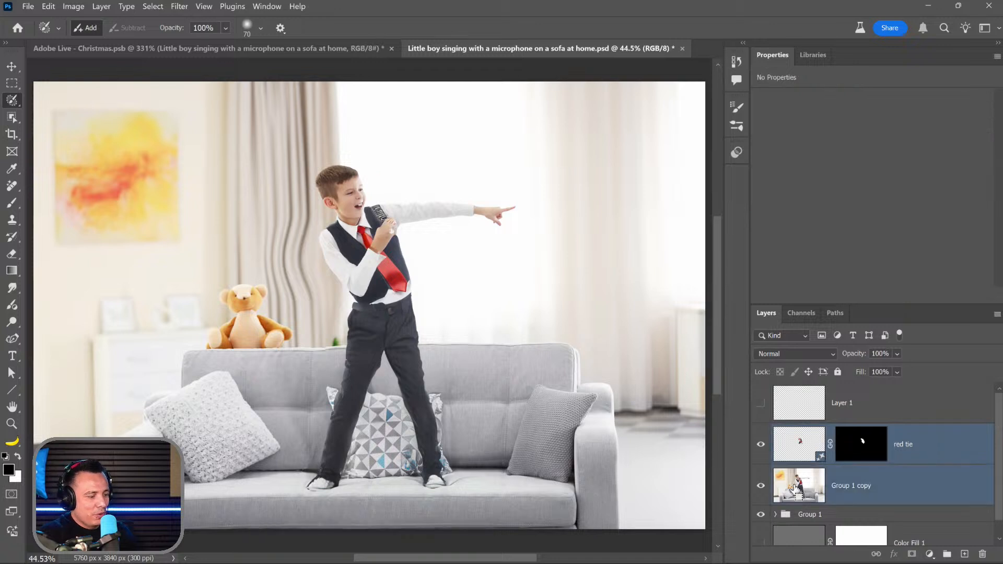
key("ctrl+e")
left_click(775, 473)
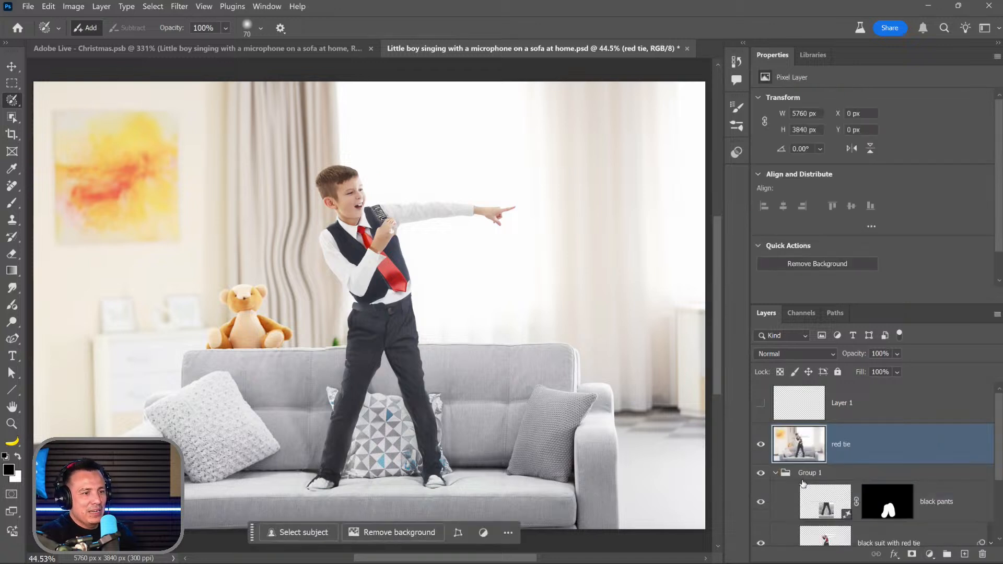
key("ctrl+bracketleft")
Step: Duplicate Layer 0, place the copy above the red tie layer inside Group 1 and enable its layer mask
scroll(811, 474, "down", 3)
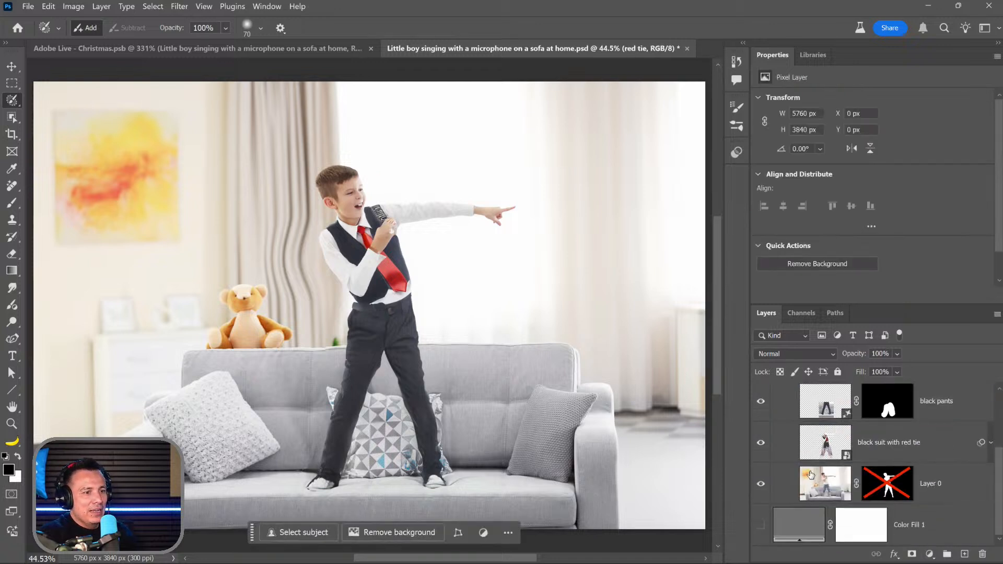
left_click(835, 494)
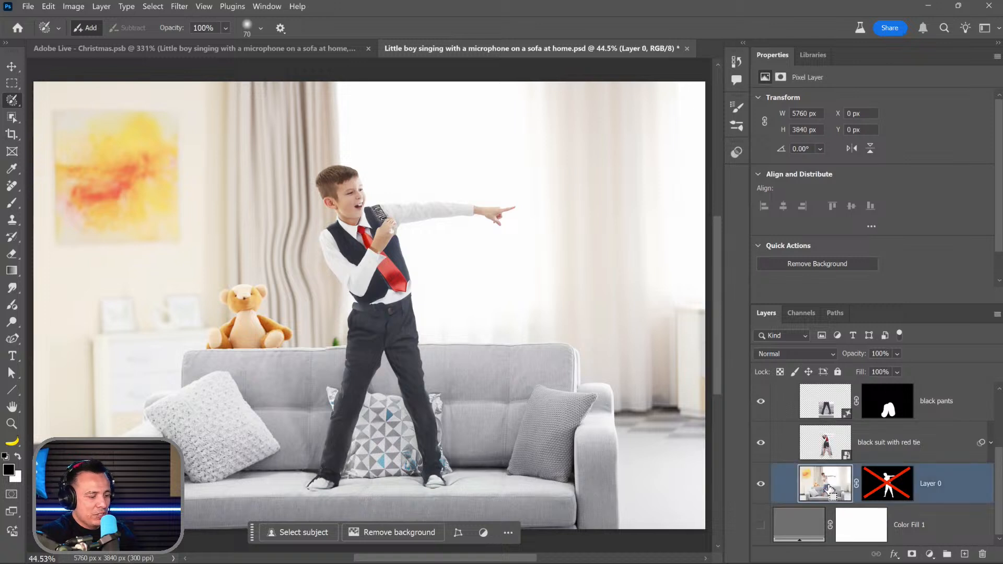
key("ctrl+j")
left_click_drag(831, 488, 820, 424)
left_click(883, 425)
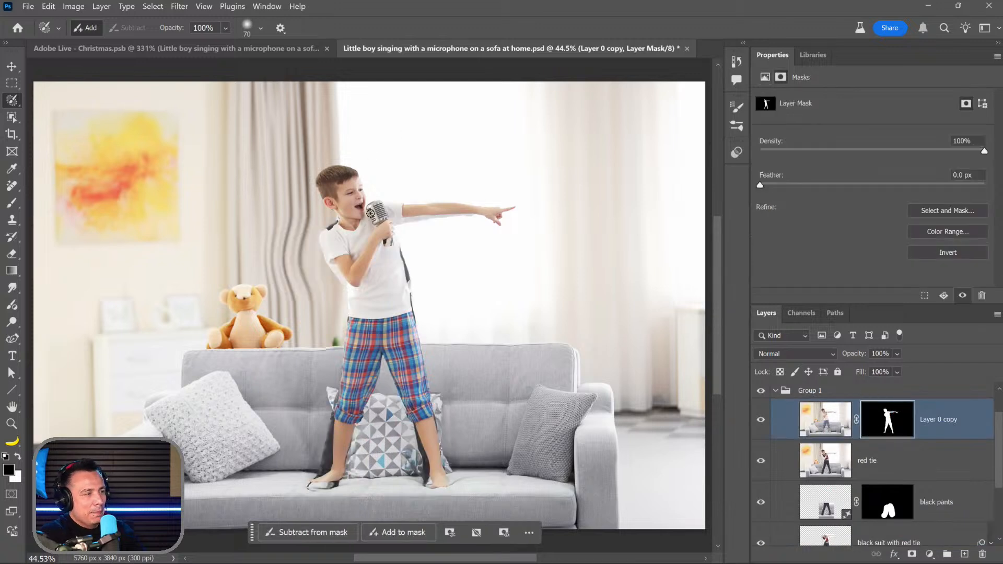
Step: Switch to the Brush tool and delete the layer mask from Layer 0 copy
left_click_drag(370, 170, 369, 212)
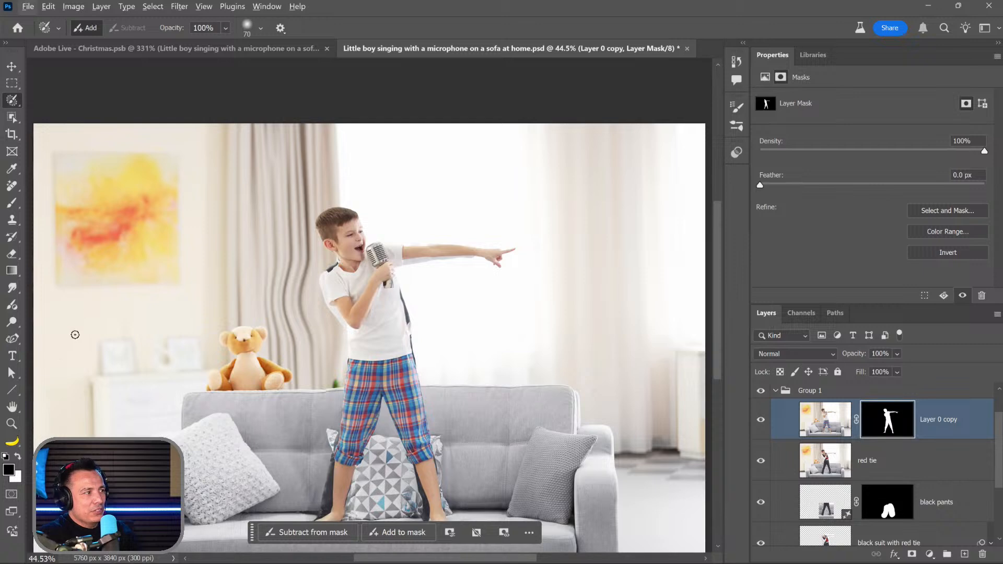
left_click(13, 425)
left_click(392, 253)
left_click(391, 253)
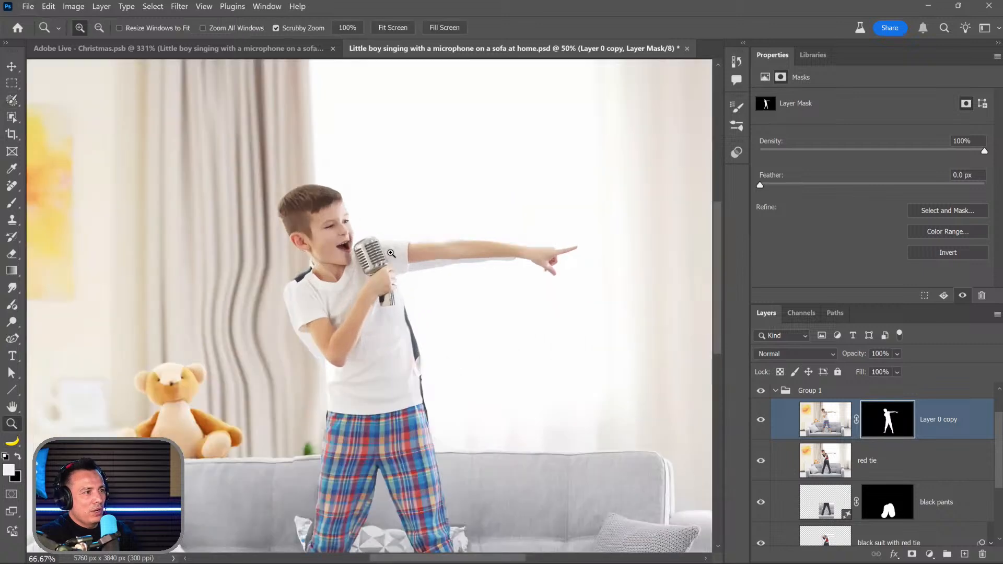
left_click(392, 253)
left_click(392, 253)
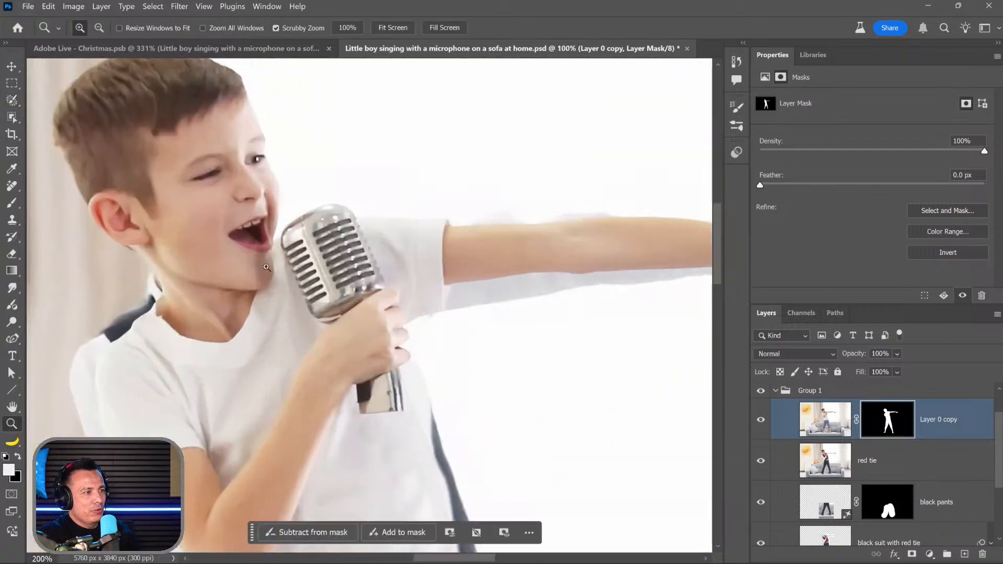
left_click(12, 203)
right_click(883, 421)
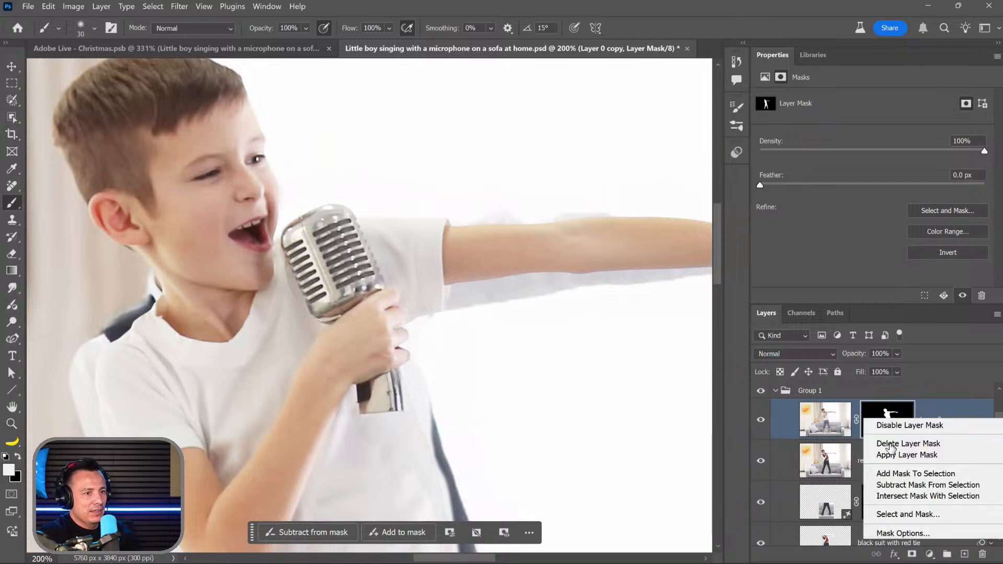
left_click(891, 445)
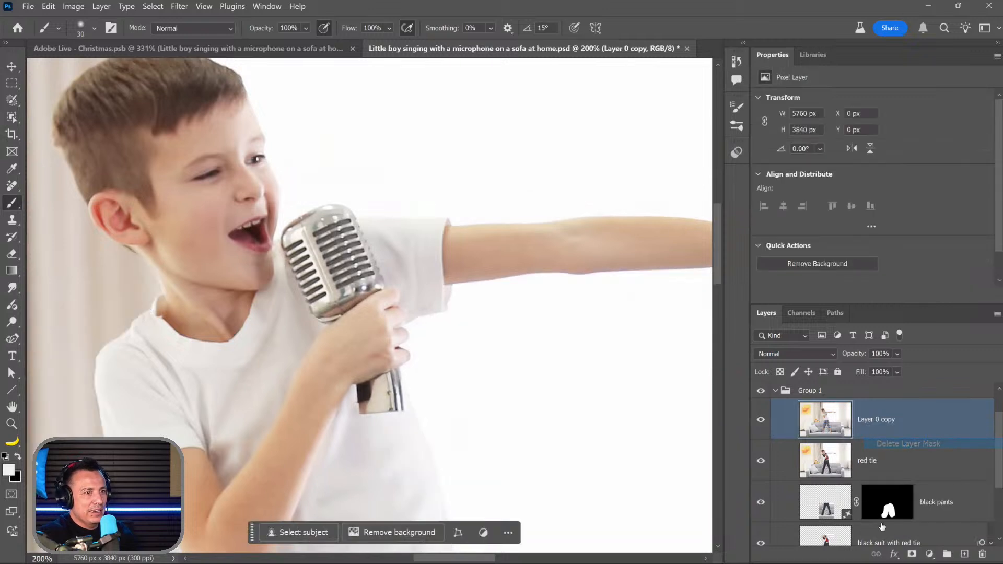
Step: Add a black layer mask to Layer 0 copy and paint white to reveal the original microphone and hand
left_click(911, 555, "alt")
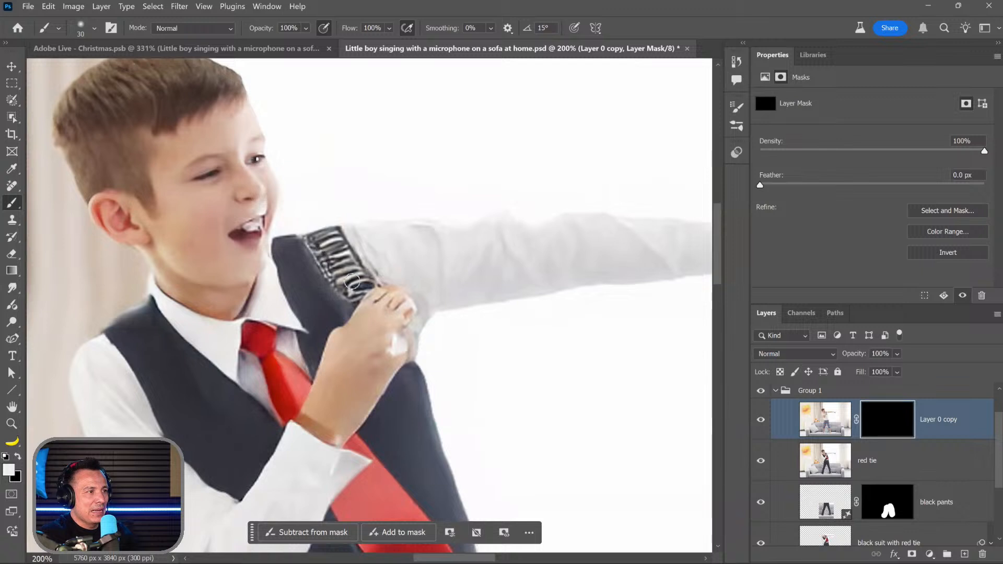
mouse_move(352, 282)
left_mouse_down()
mouse_move(350, 323)
mouse_move(329, 349)
mouse_move(330, 316)
mouse_move(313, 317)
mouse_move(327, 309)
mouse_move(316, 322)
mouse_move(304, 268)
mouse_move(310, 237)
mouse_move(289, 243)
mouse_move(316, 226)
mouse_move(302, 246)
mouse_move(320, 251)
mouse_move(339, 238)
mouse_move(328, 213)
mouse_move(379, 279)
mouse_move(333, 212)
mouse_move(399, 298)
mouse_move(379, 304)
mouse_move(401, 342)
mouse_move(408, 322)
mouse_move(385, 358)
mouse_move(398, 362)
mouse_move(351, 426)
mouse_move(360, 414)
mouse_move(334, 417)
mouse_move(341, 399)
mouse_move(309, 416)
mouse_move(298, 404)
mouse_move(306, 346)
mouse_move(296, 421)
mouse_move(303, 399)
mouse_move(288, 408)
mouse_move(312, 327)
left_mouse_up()
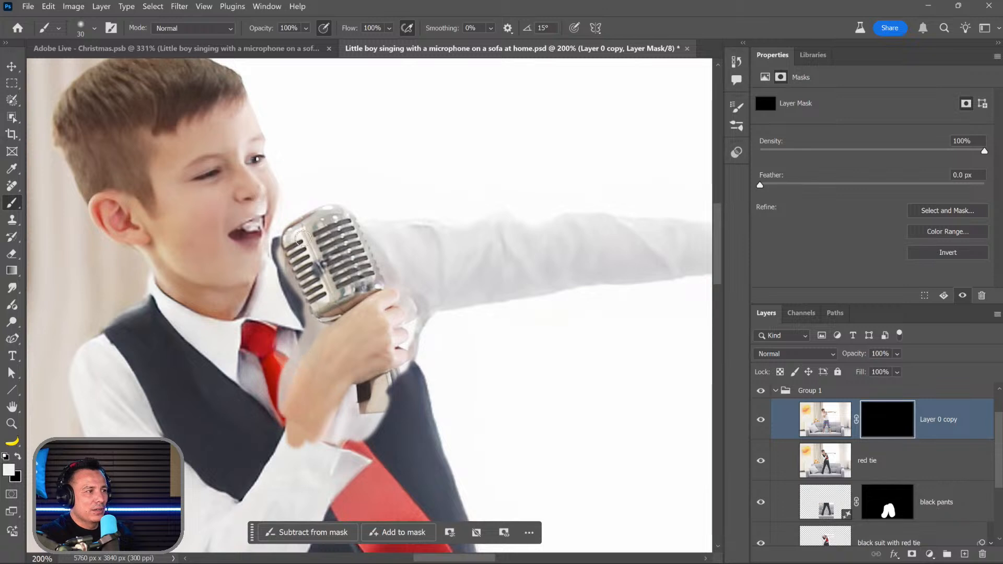
left_click_drag(302, 239, 335, 223)
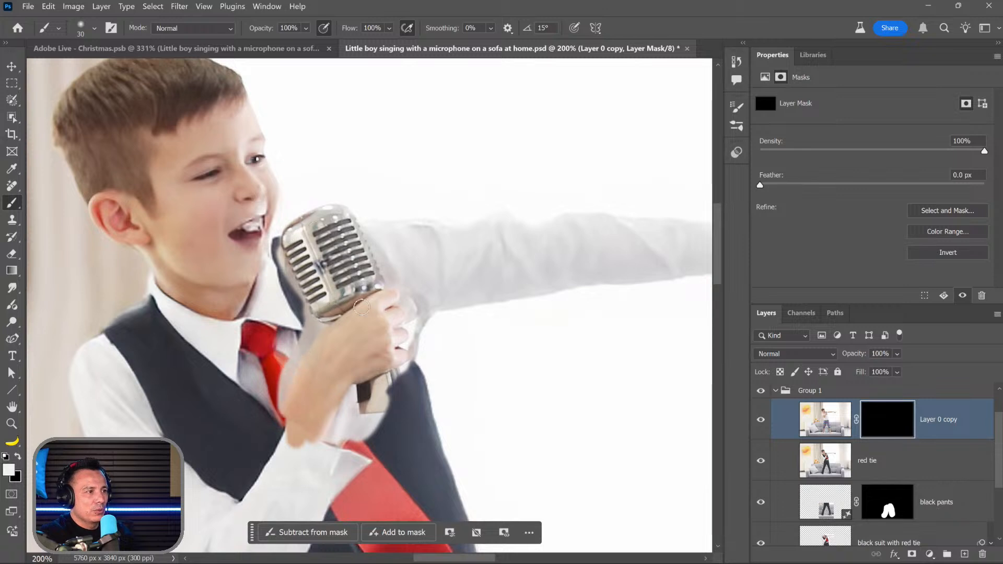
Step: Paint black on the Layer 0 copy mask along the forearm and microphone's edge to bring back the tie and vest
key("x")
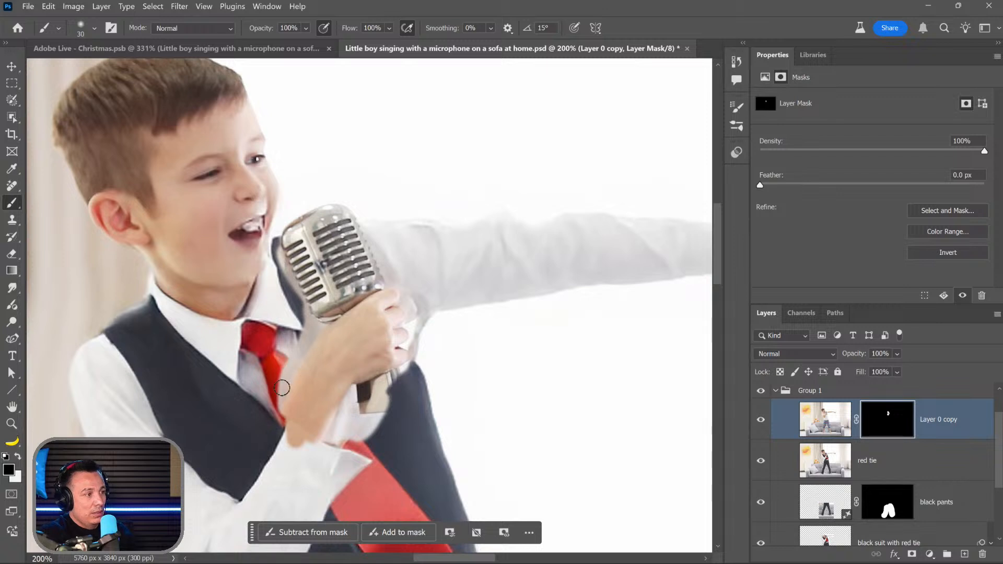
mouse_move(281, 388)
left_mouse_down()
mouse_move(275, 410)
mouse_move(293, 356)
mouse_move(313, 339)
mouse_move(276, 248)
mouse_move(282, 222)
mouse_move(282, 251)
left_mouse_up()
key("x")
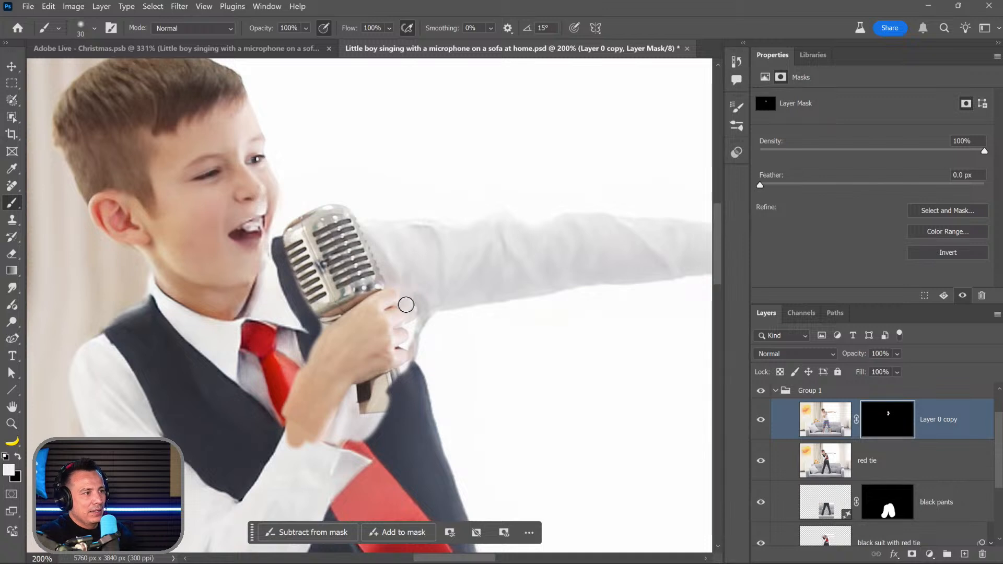
Step: Refine the Layer 0 copy mask around the fingers and microphone handle, alternating between black and white brush strokes
mouse_move(416, 360)
left_mouse_down()
mouse_move(424, 334)
mouse_move(423, 359)
mouse_move(398, 380)
mouse_move(399, 403)
mouse_move(393, 378)
mouse_move(395, 404)
mouse_move(384, 403)
mouse_move(409, 376)
mouse_move(408, 410)
mouse_move(414, 380)
left_mouse_up()
key("x")
key("x")
key("x")
key("x")
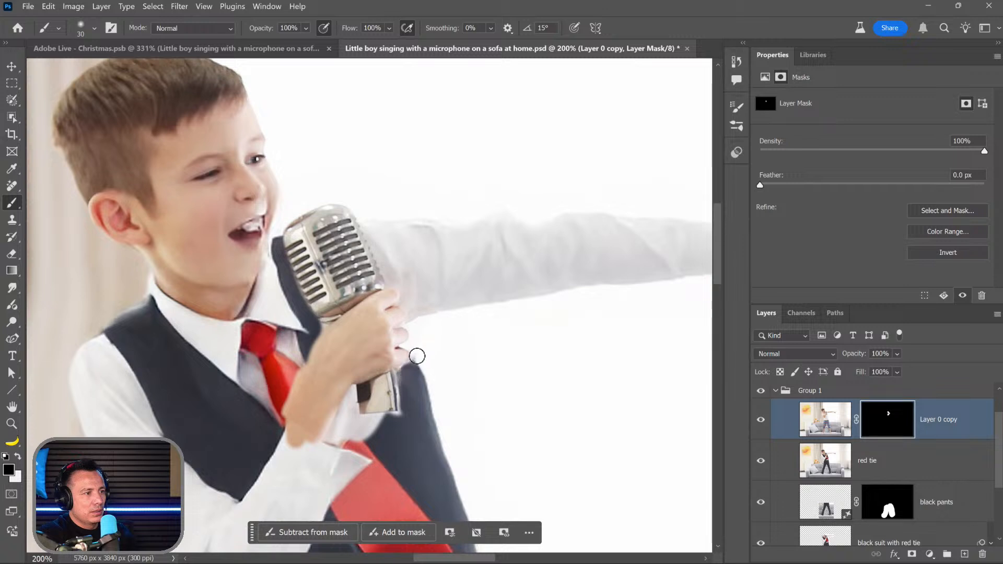
key("x")
mouse_move(395, 420)
left_mouse_down()
mouse_move(355, 416)
mouse_move(391, 430)
mouse_move(410, 420)
mouse_move(381, 437)
mouse_move(384, 425)
mouse_move(361, 430)
mouse_move(412, 409)
left_mouse_up()
key("x")
key("x")
key("x")
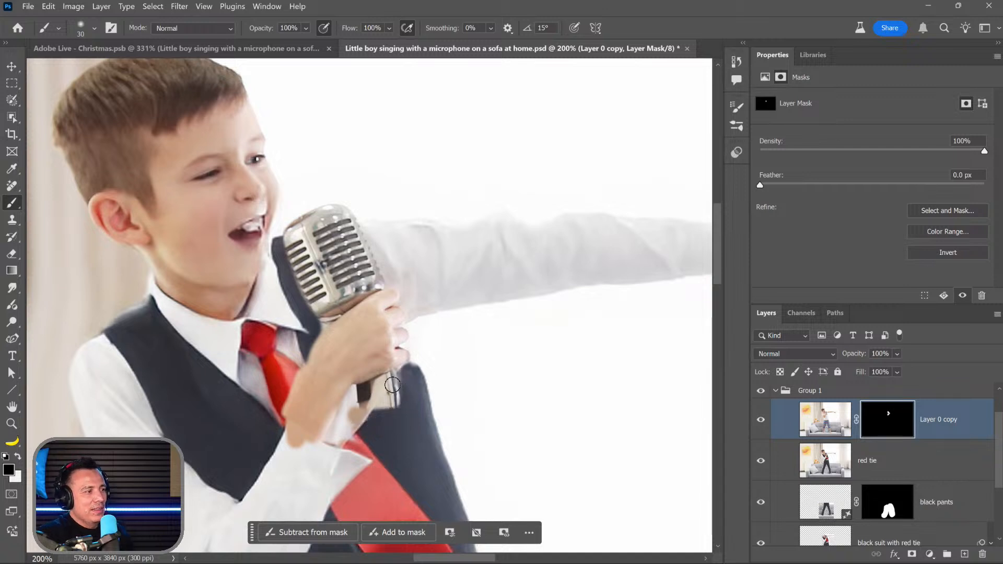
key("x")
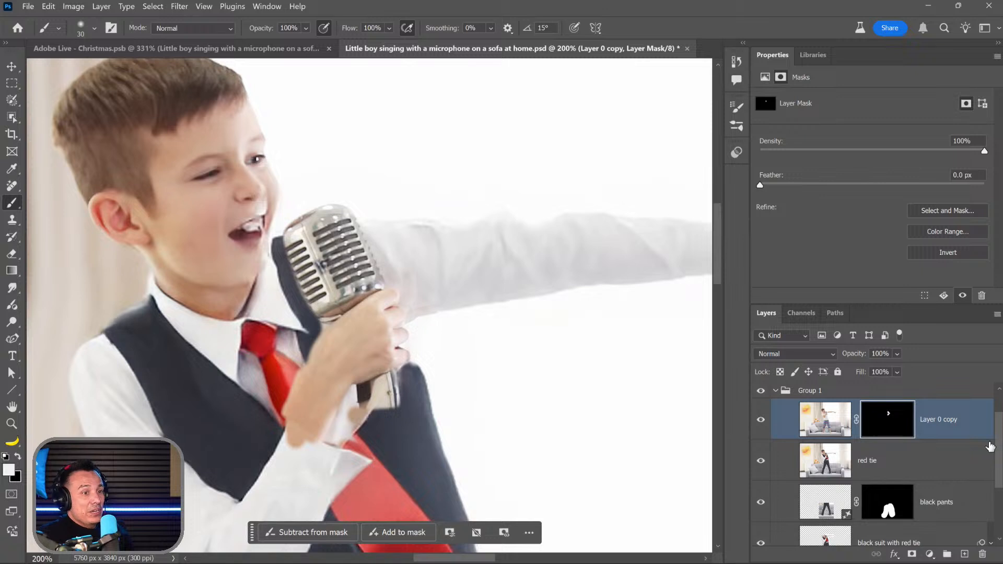
Step: Create a new layer above Layer 0 copy and clone the vest and red tie over the leftover patch below the microphone handle
left_click(964, 554)
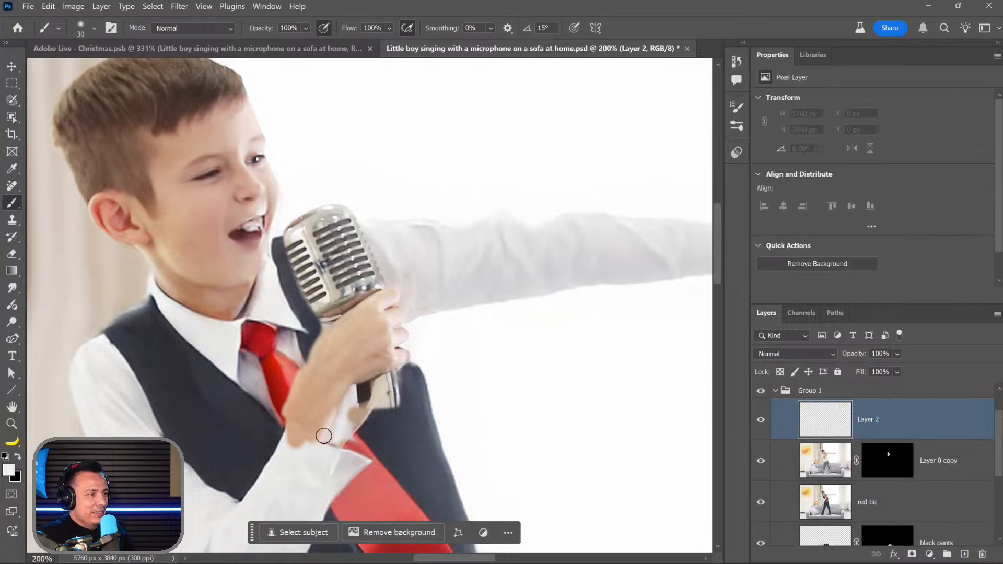
left_click(12, 219)
left_click(62, 216)
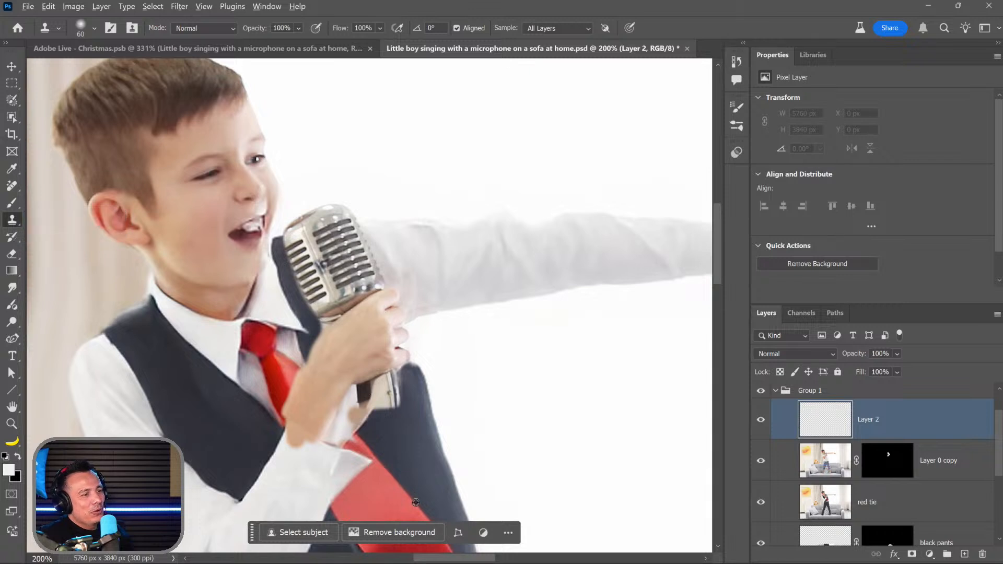
mouse_move(353, 424)
left_mouse_down()
mouse_move(368, 394)
mouse_move(358, 420)
mouse_move(334, 429)
mouse_move(342, 428)
left_mouse_up()
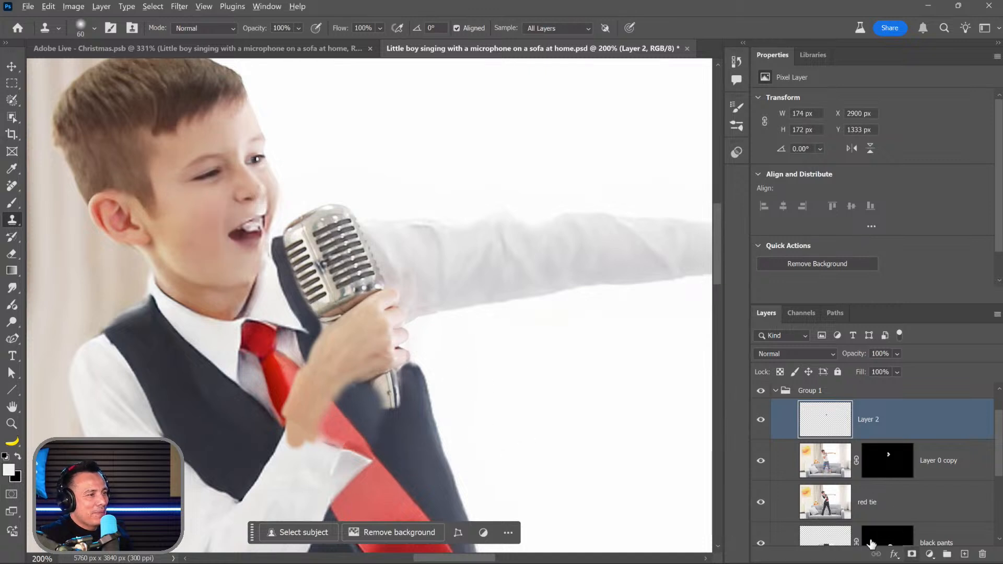
Step: Hide Layer 2 with a black mask and brush the cloned vest and tie back in below the microphone handle
left_click(912, 553, "alt")
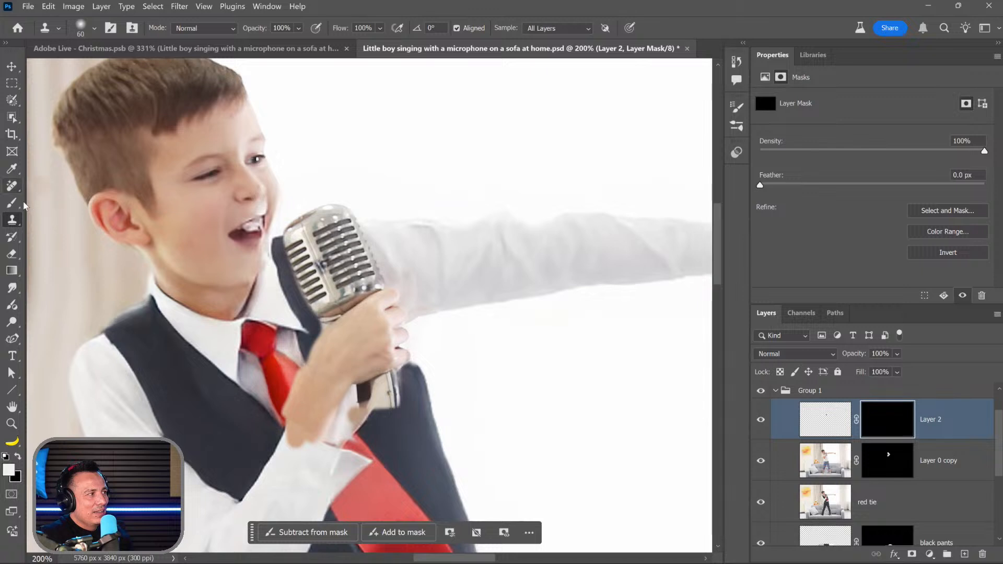
left_click(12, 203)
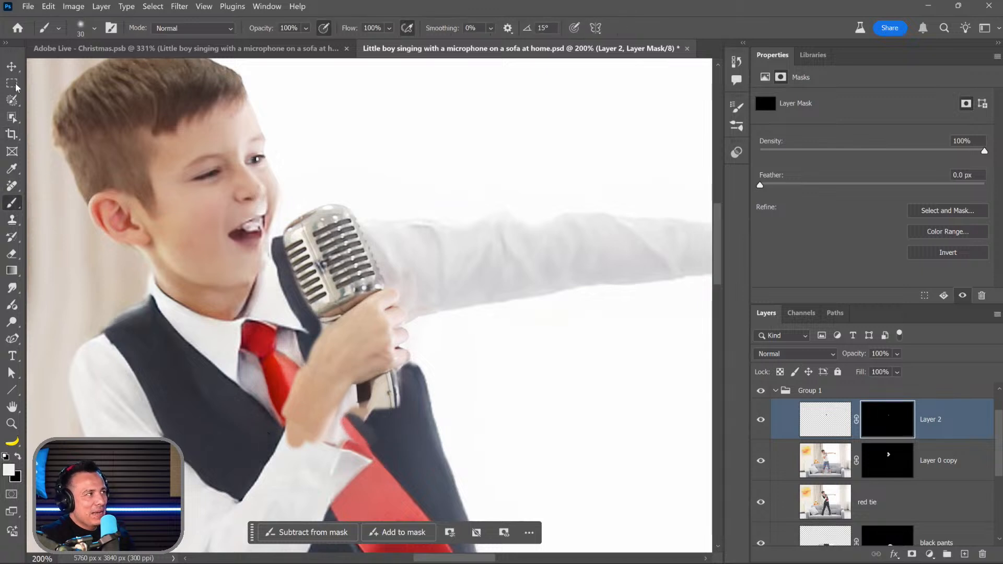
left_click(13, 67)
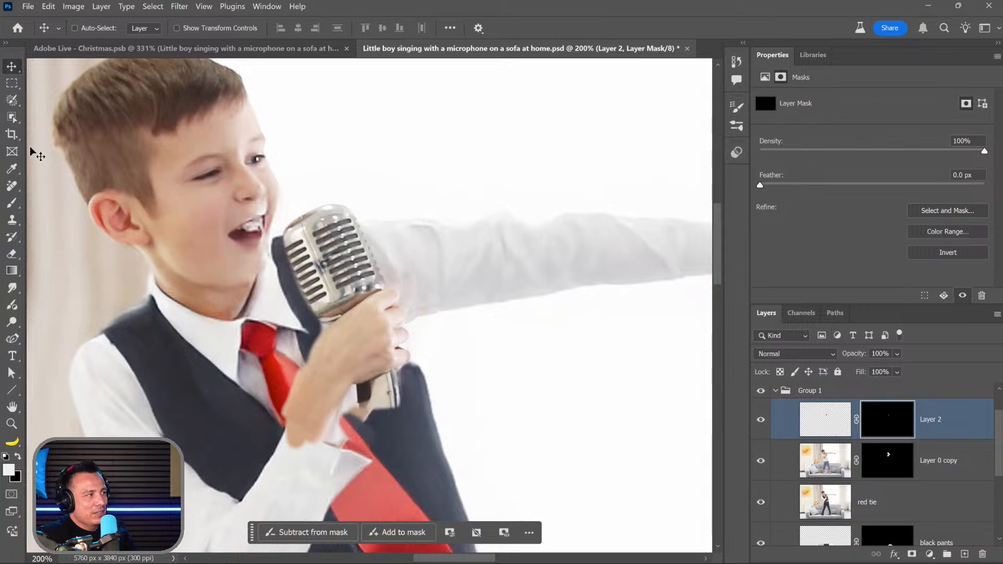
left_click(13, 203)
Step: Select the boy's wrist, shirt cuff and the adjoining part of the tie with the Selection Brush
scroll(374, 427, "up", 1)
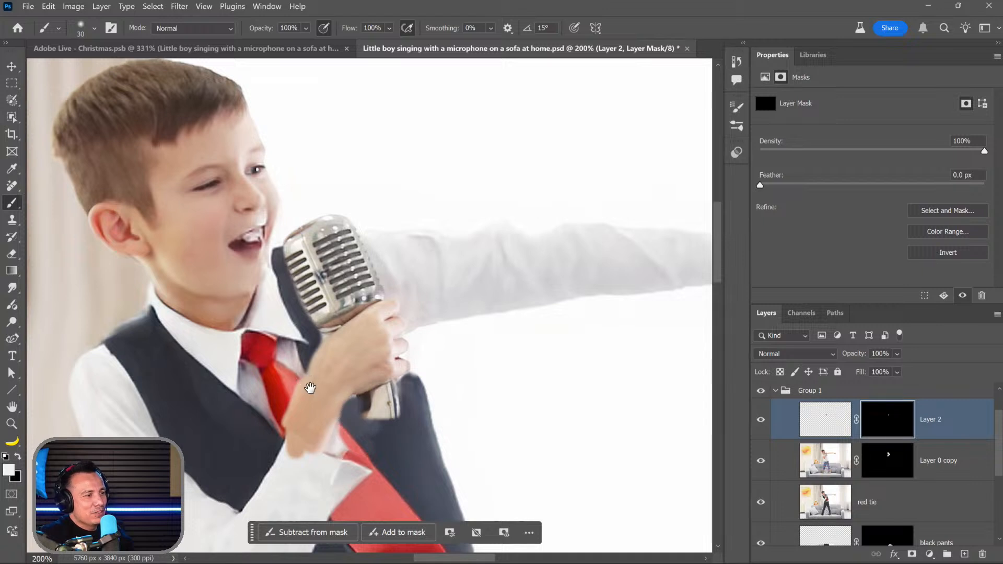
scroll(313, 385, "down", 3)
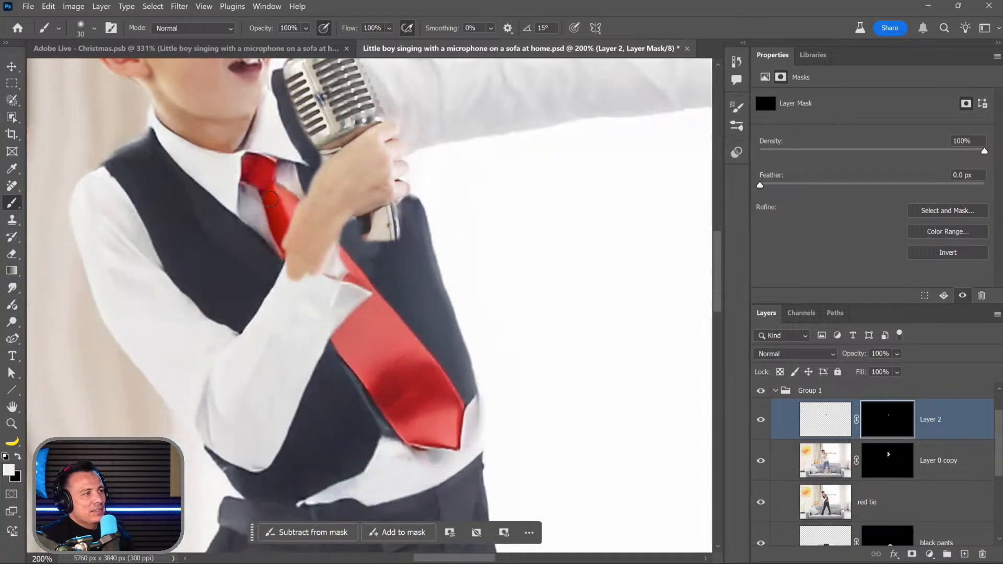
left_click(13, 100)
mouse_move(266, 244)
left_mouse_down()
mouse_move(334, 266)
mouse_move(262, 245)
mouse_move(334, 251)
mouse_move(343, 284)
mouse_move(366, 282)
mouse_move(334, 340)
mouse_move(308, 344)
mouse_move(286, 261)
mouse_move(269, 284)
mouse_move(330, 287)
left_mouse_up()
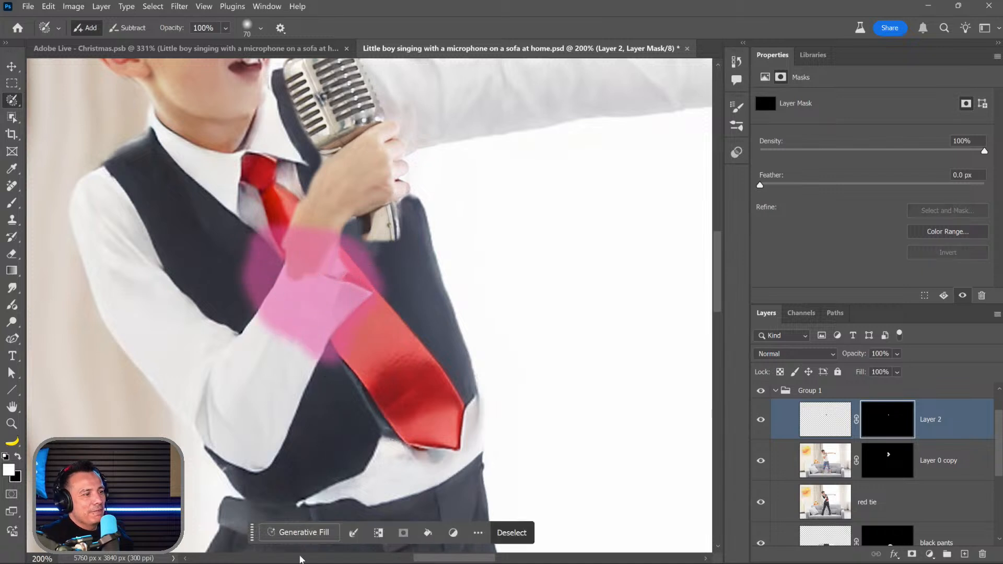
Step: Try a Generative Fill without a prompt on the wrist selection, compare its first two variations and undo the fill
left_click(300, 541)
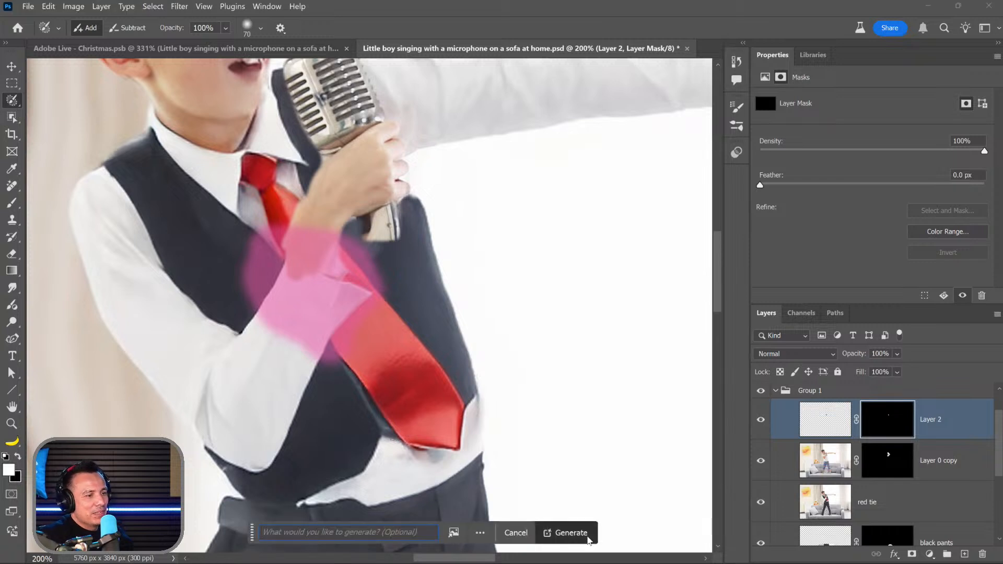
left_click(567, 532)
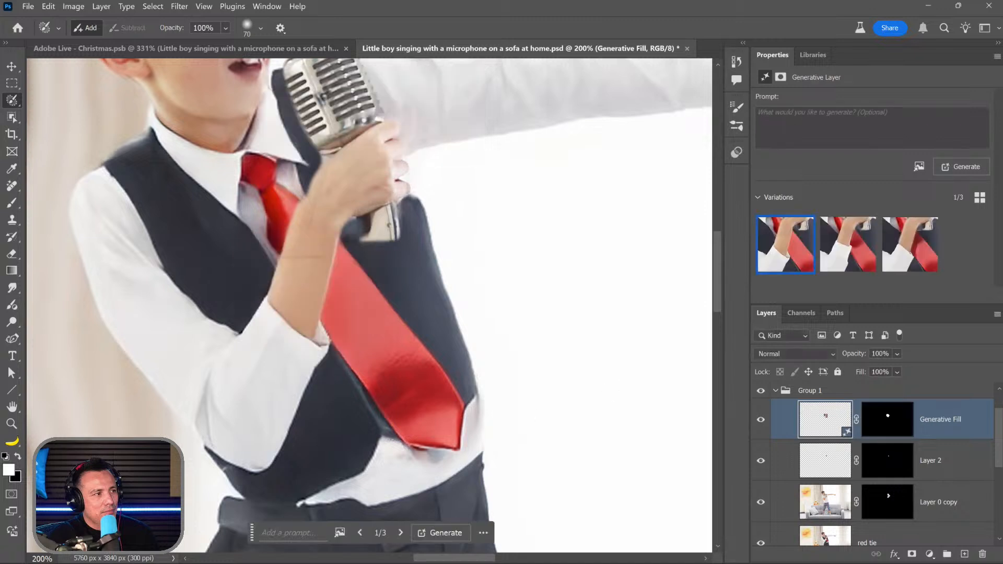
left_click(847, 247)
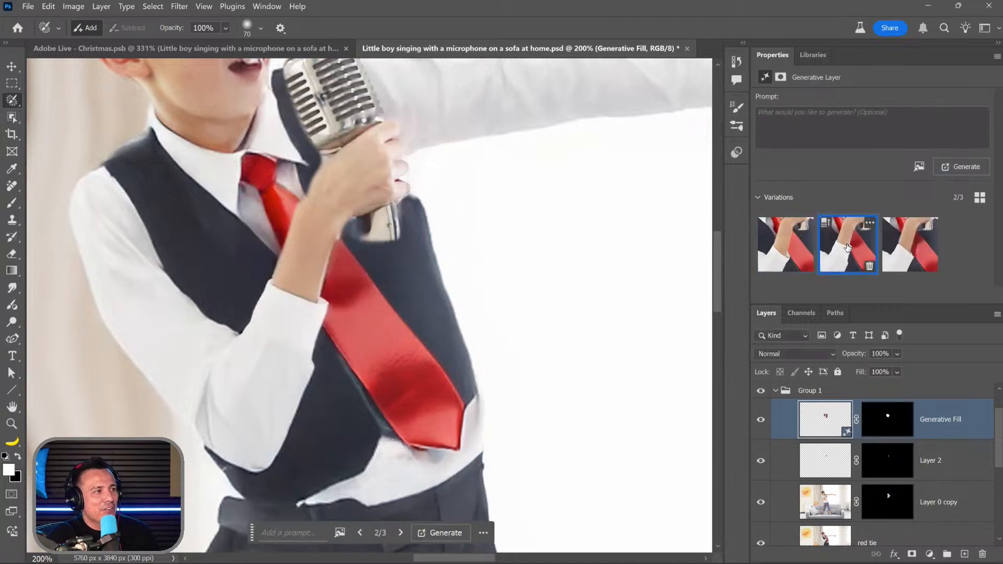
left_click(784, 253)
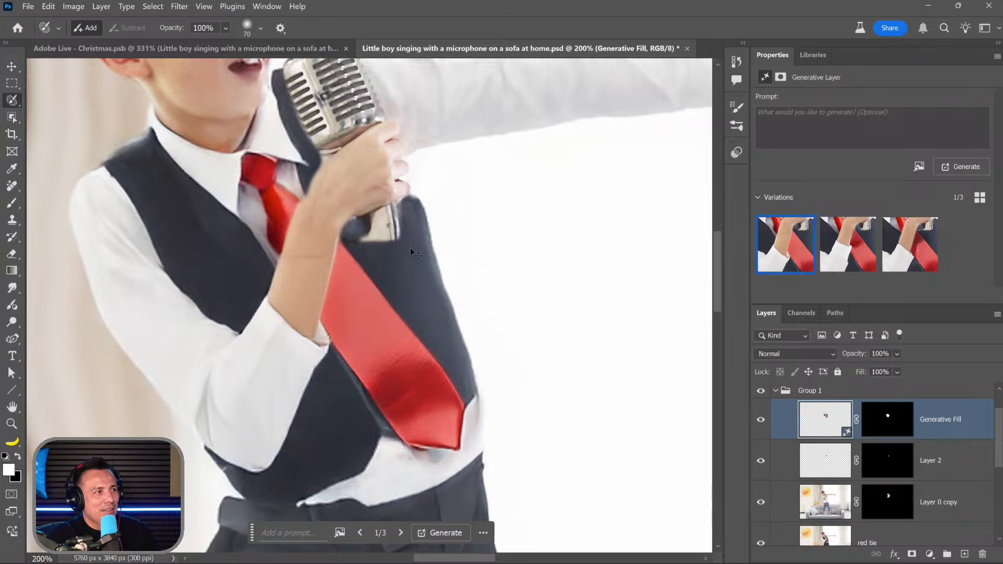
key("ctrl+z")
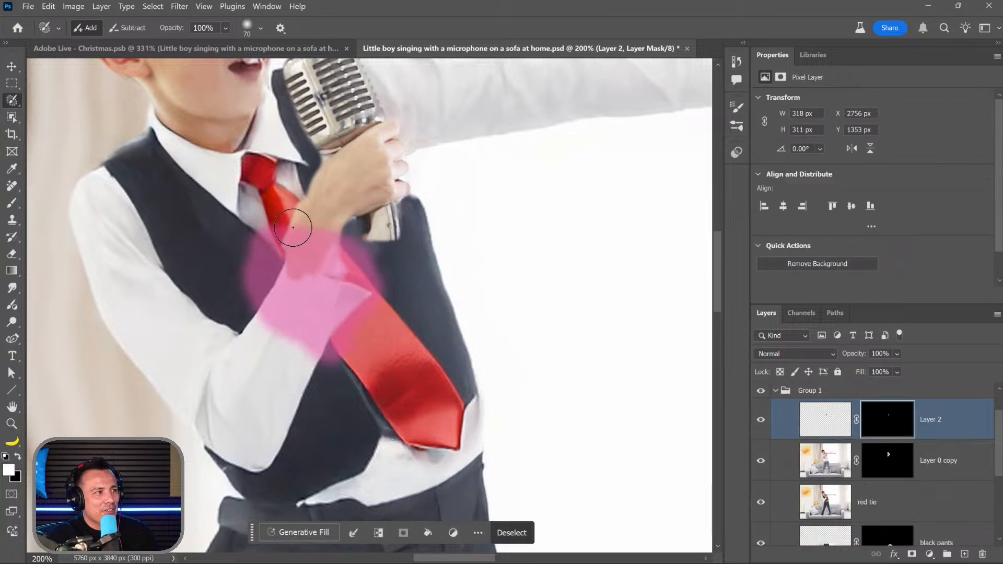
Step: Extend the selection down the forearm sleeve, run Generative Fill without a prompt and keep the first variation
mouse_move(255, 296)
left_mouse_down()
mouse_move(229, 339)
mouse_move(236, 379)
mouse_move(270, 411)
mouse_move(294, 410)
mouse_move(334, 364)
mouse_move(352, 318)
mouse_move(286, 384)
mouse_move(306, 367)
mouse_move(268, 337)
mouse_move(236, 350)
mouse_move(235, 385)
mouse_move(225, 382)
mouse_move(229, 351)
left_mouse_up()
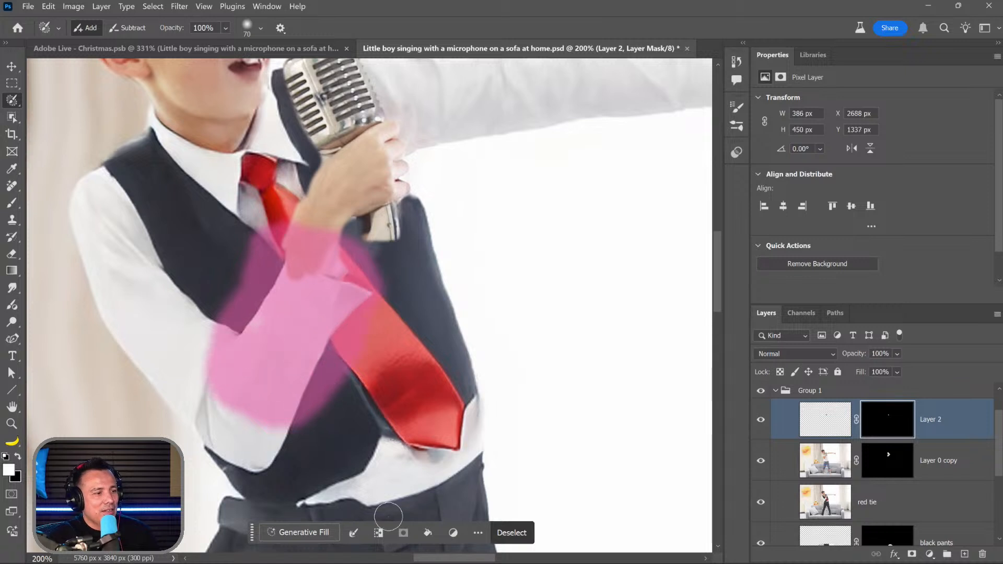
left_click(299, 533)
left_click(575, 533)
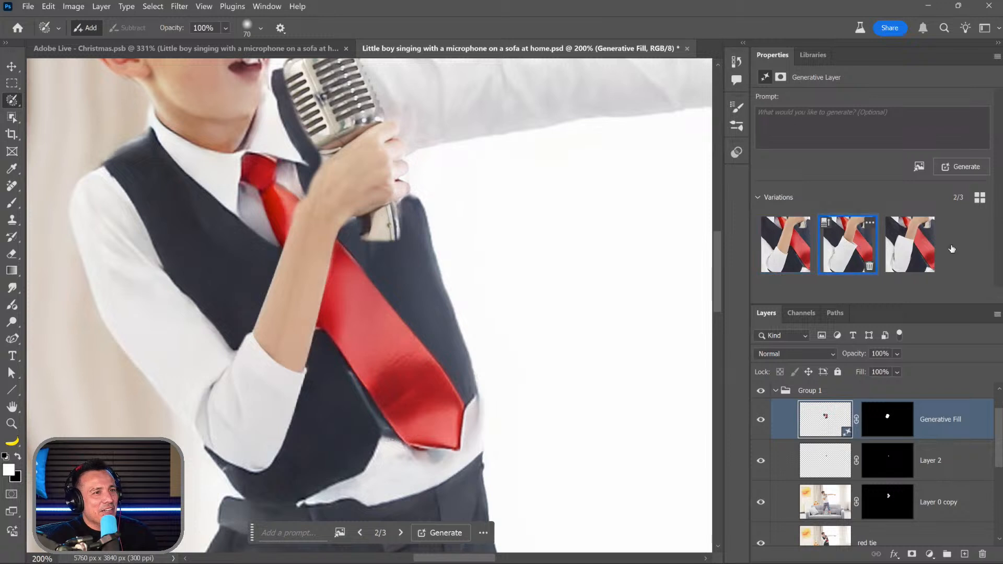
left_click(786, 247)
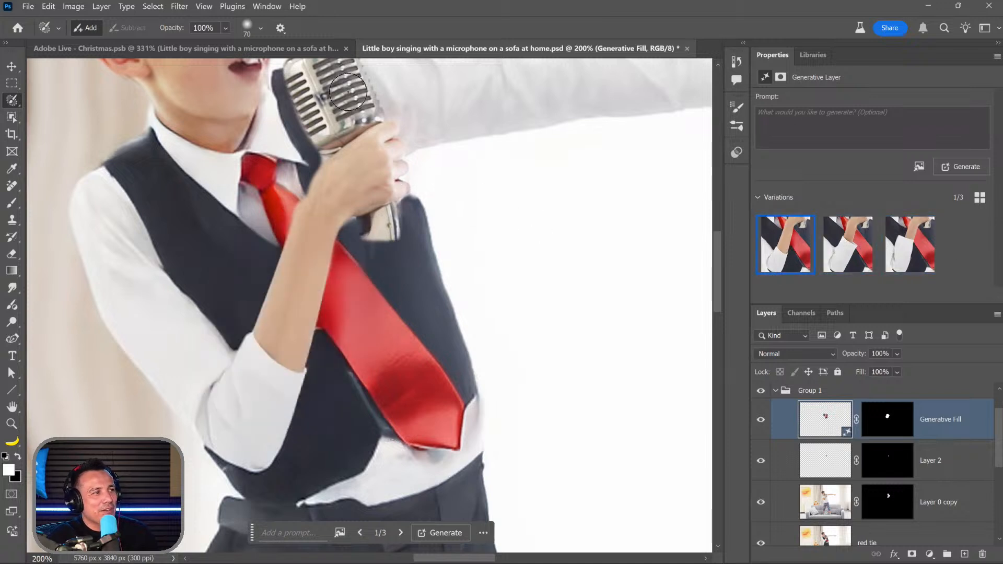
Step: Close the boy's smart object document and save its changes back into the Christmas composite
left_click(688, 48)
left_click(488, 228)
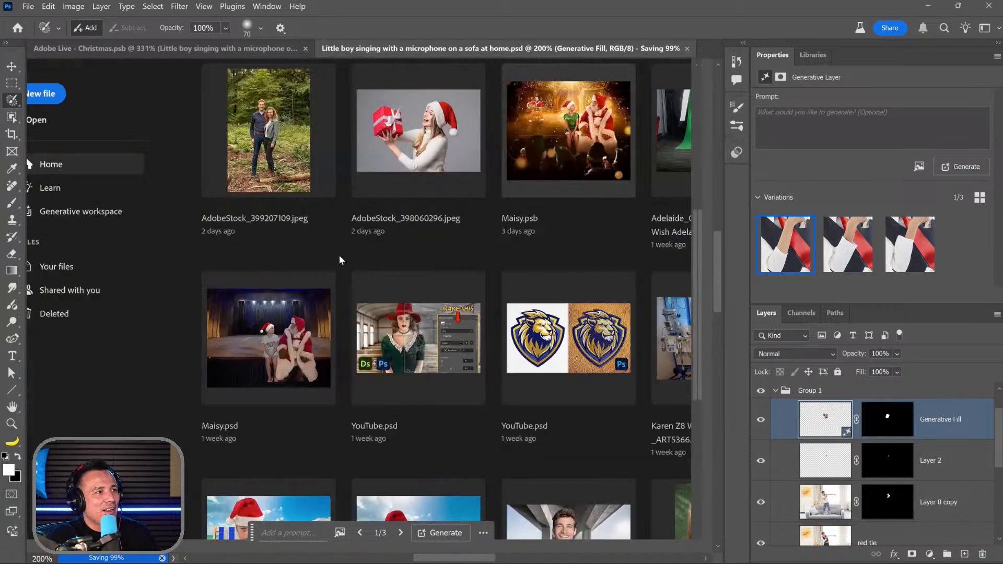
scroll(427, 200, "down", 5)
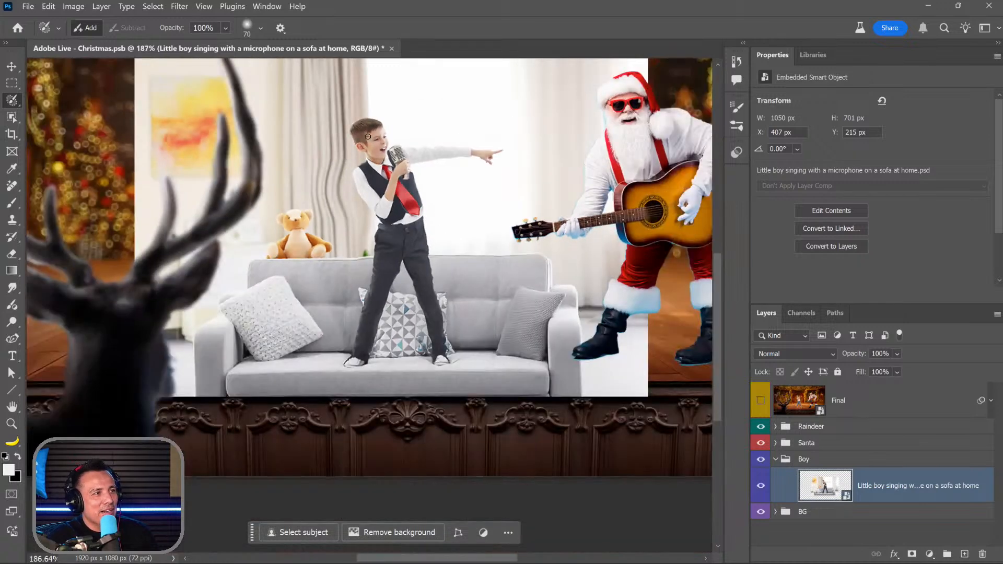
Step: Reopen the boy's smart object contents, toggle the Layer 0 copy mask to check it and select that mask
scroll(355, 236, "up", 10)
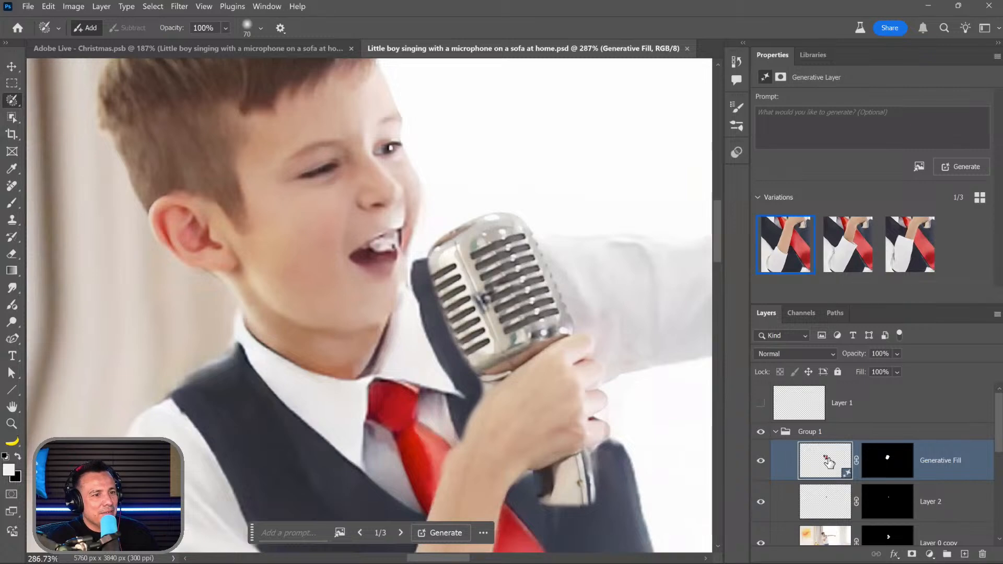
scroll(796, 429, "down", 3)
scroll(768, 427, "up", 2)
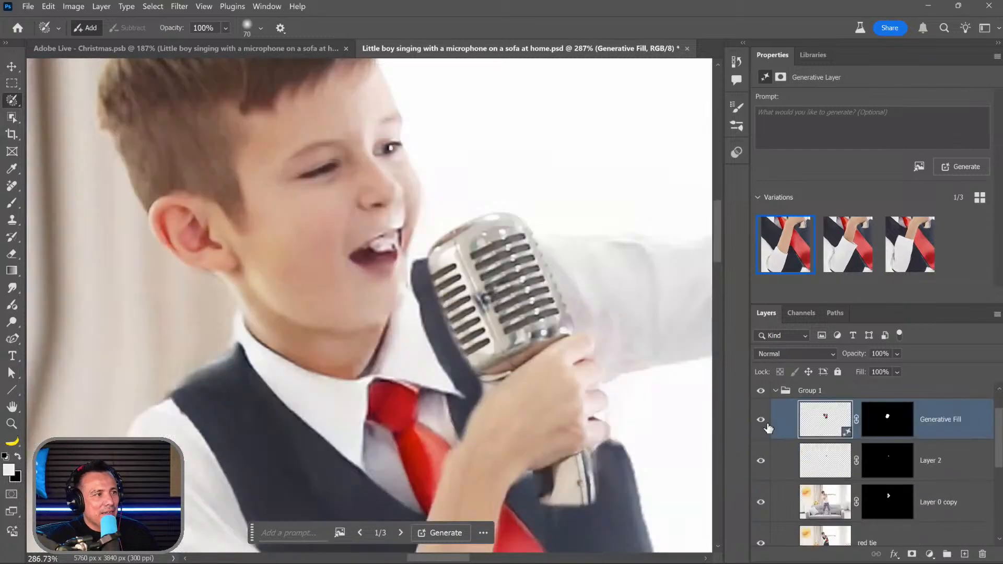
double_click(772, 467)
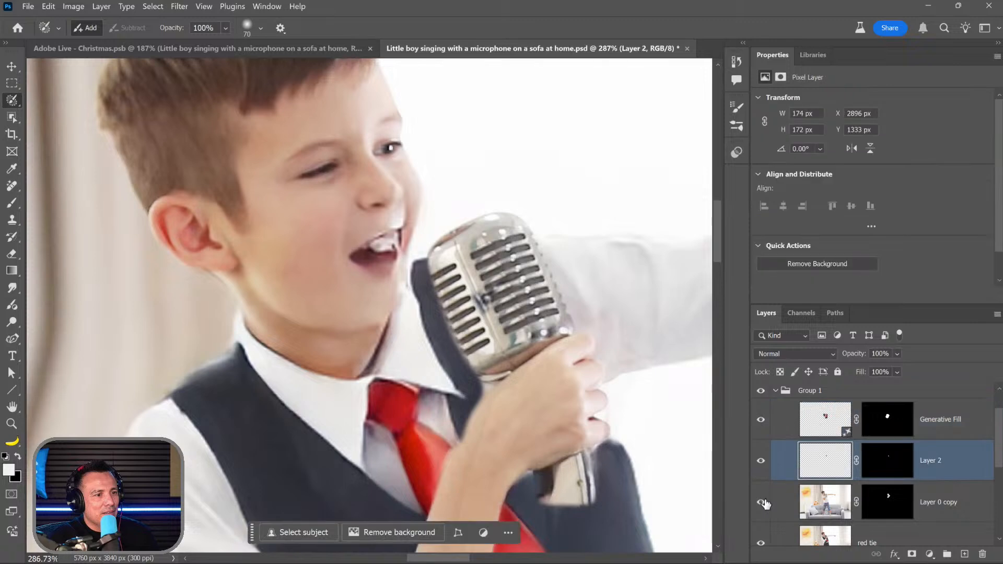
left_click(933, 99)
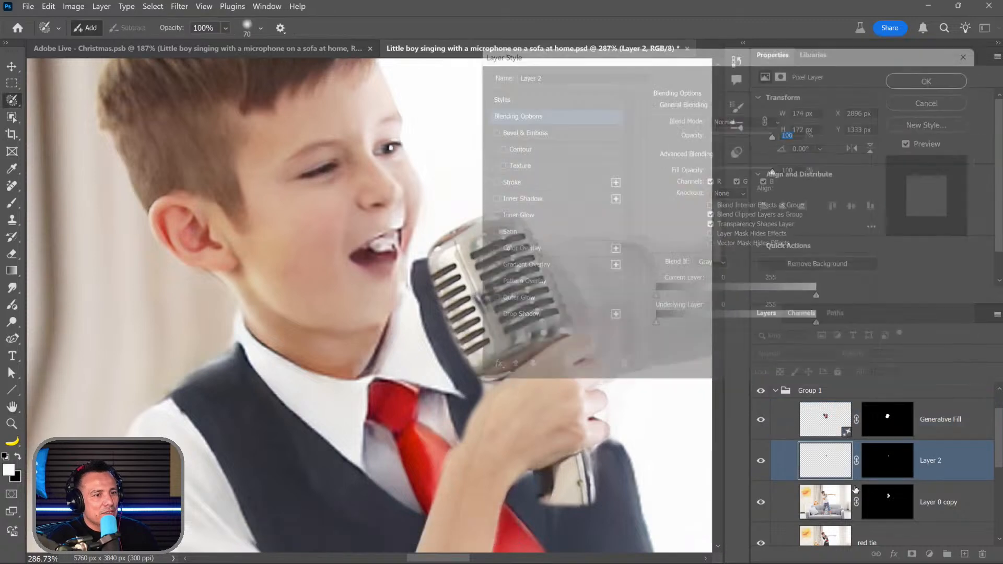
left_click(887, 500, "shift")
left_click(886, 500, "shift")
left_click(886, 500)
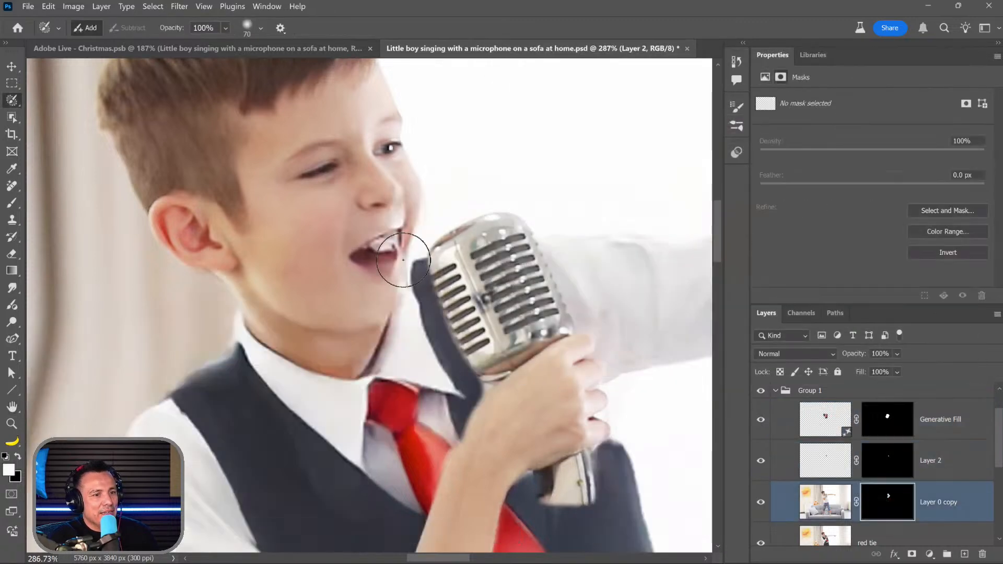
Step: Paint white with the Brush on the Layer 0 copy mask to reveal the boy's original mouth, cheek and chin
mouse_move(368, 236)
left_mouse_down()
mouse_move(380, 274)
mouse_move(365, 336)
mouse_move(397, 272)
mouse_move(387, 306)
mouse_move(405, 240)
mouse_move(387, 203)
left_mouse_up()
key("ctrl+z")
key("b")
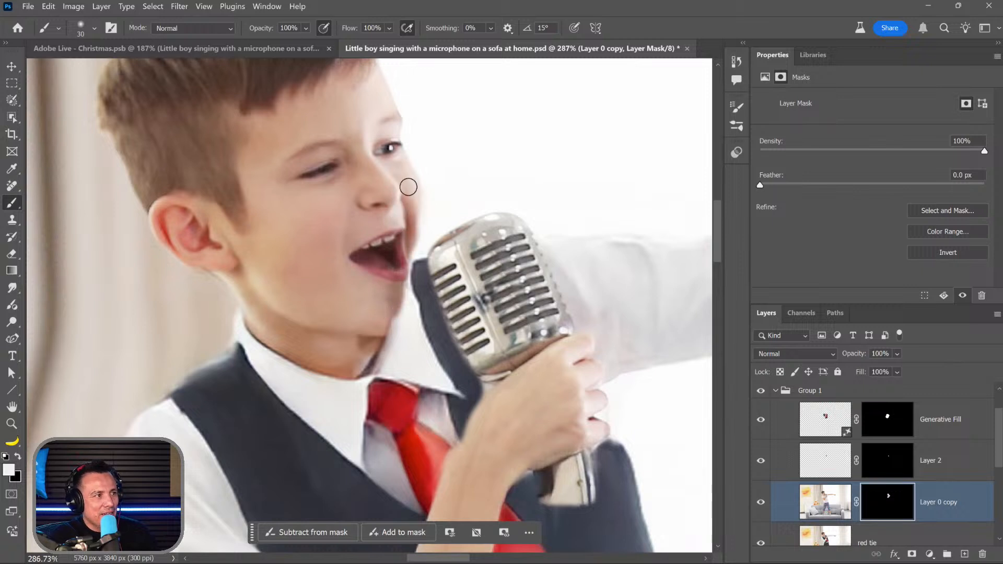
mouse_move(404, 262)
left_mouse_down()
mouse_move(365, 344)
mouse_move(395, 312)
mouse_move(409, 224)
left_mouse_up()
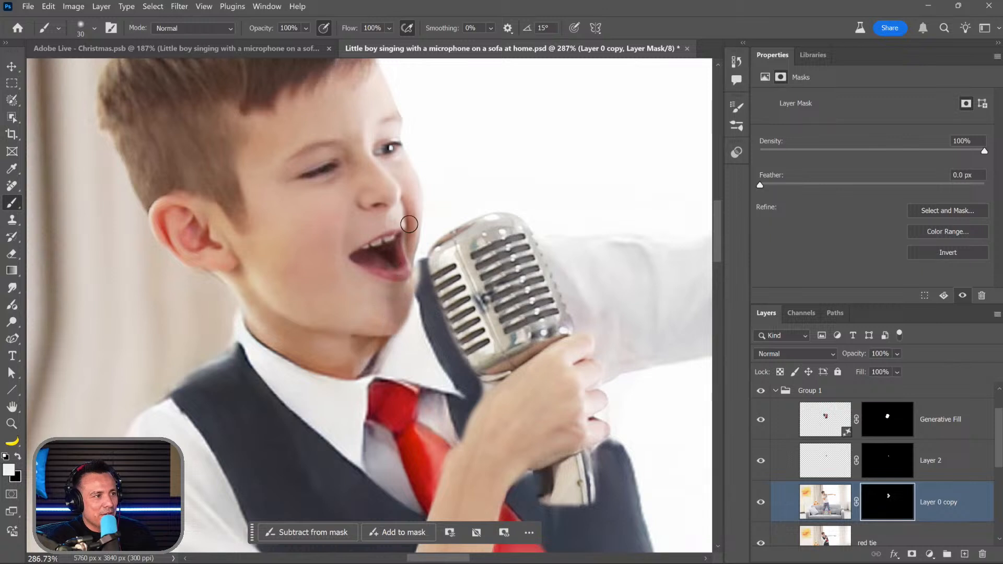
mouse_move(396, 319)
left_mouse_down()
mouse_move(398, 307)
mouse_move(392, 340)
mouse_move(406, 342)
mouse_move(429, 303)
mouse_move(419, 256)
mouse_move(436, 295)
mouse_move(447, 288)
left_mouse_up()
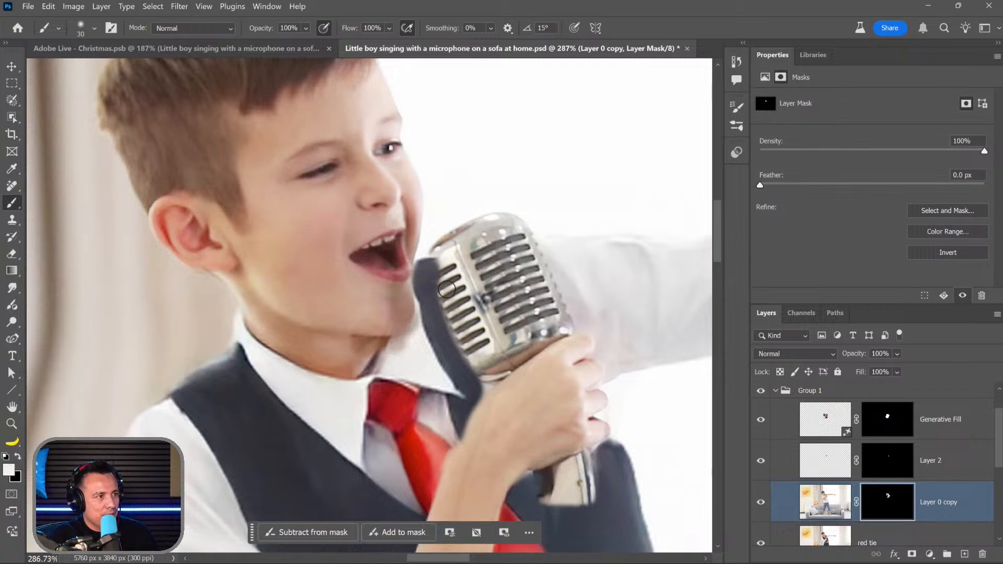
Step: Touch up the Layer 0 copy mask beside the microphone, save the boy's smart object and close its document
left_click_drag(447, 254, 442, 261)
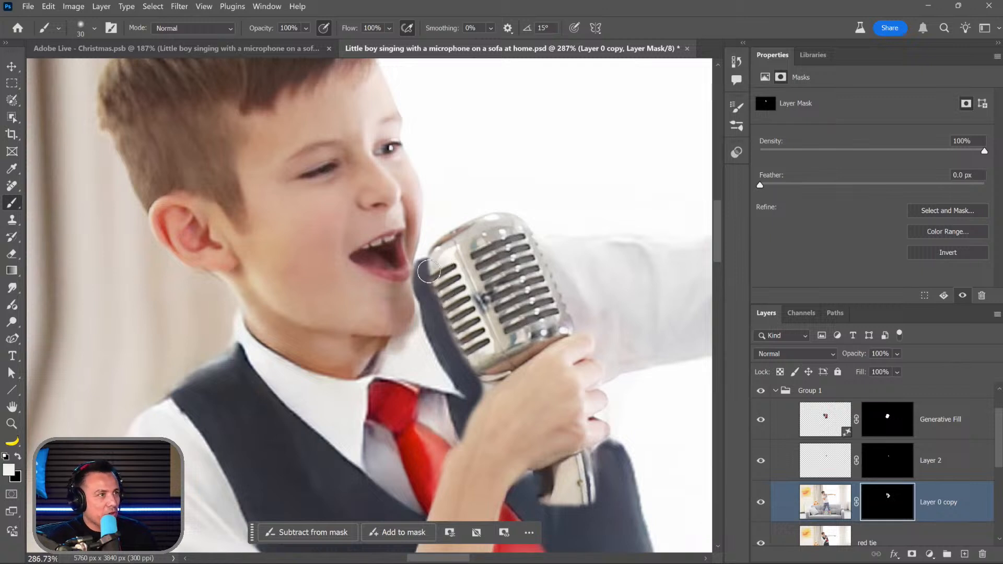
key("ctrl+s")
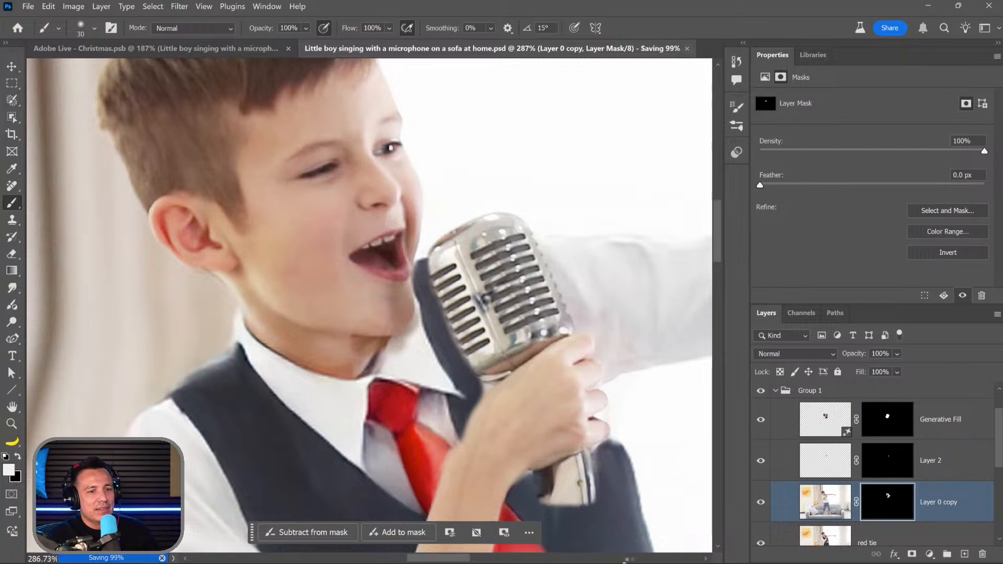
left_click(686, 48)
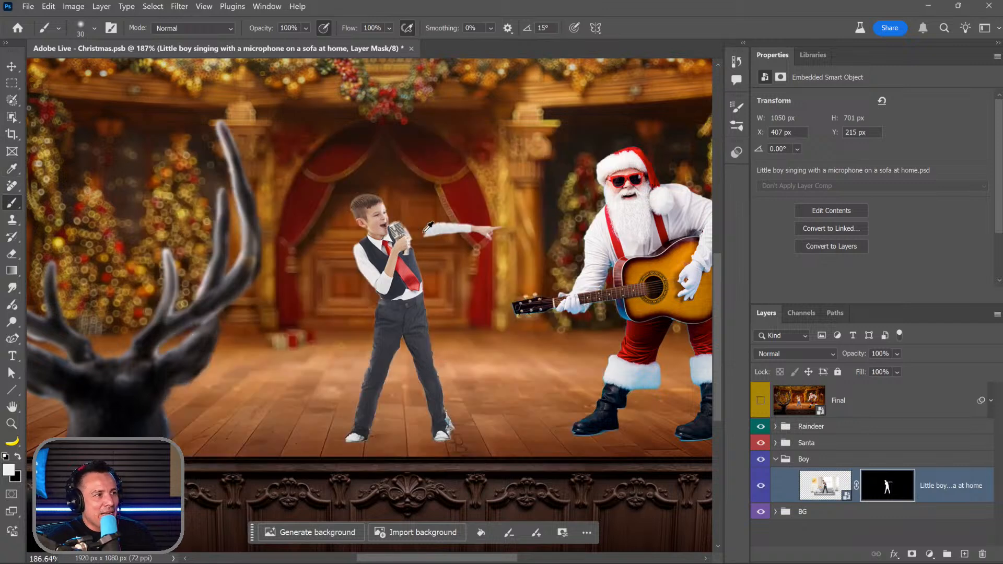
Step: Refine the boy's layer mask in Select and Mask with Smooth 19, Contrast 23% and the edge shifted slightly inward
scroll(427, 227, "up", 5)
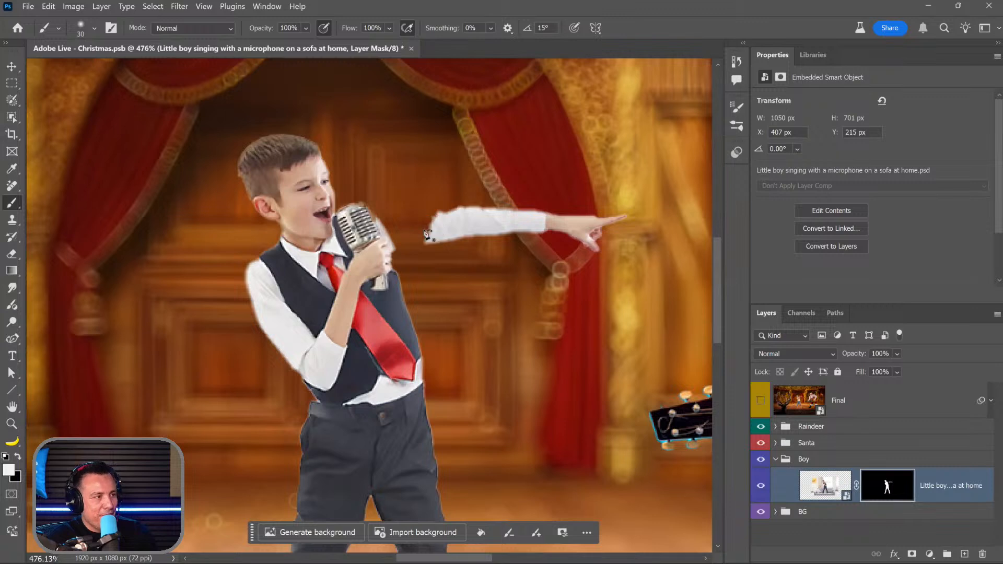
key("p")
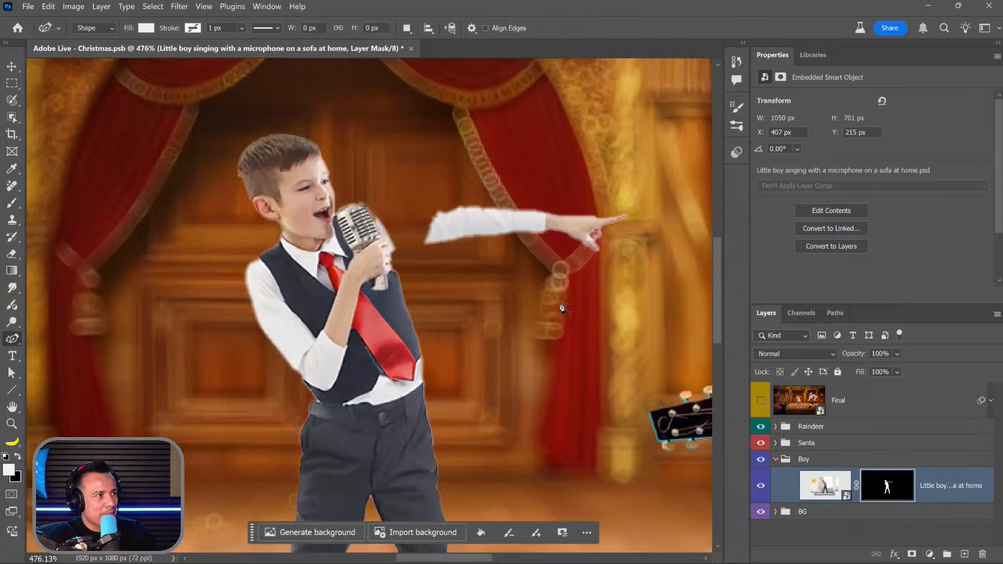
key("ctrl+alt+r")
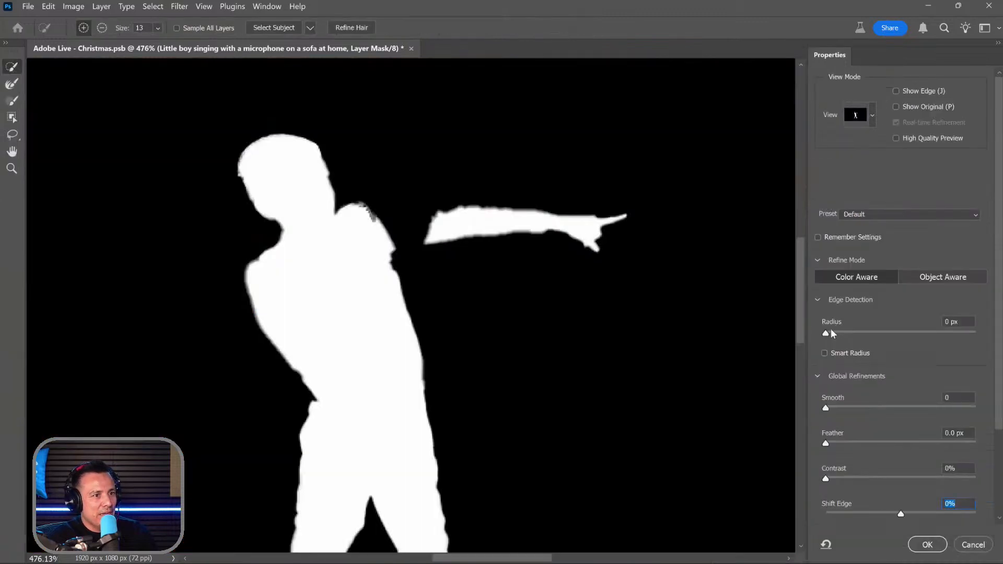
mouse_move(827, 333)
left_mouse_down()
mouse_move(867, 332)
mouse_move(819, 334)
left_mouse_up()
left_click_drag(825, 407, 853, 407)
left_click_drag(861, 476, 859, 477)
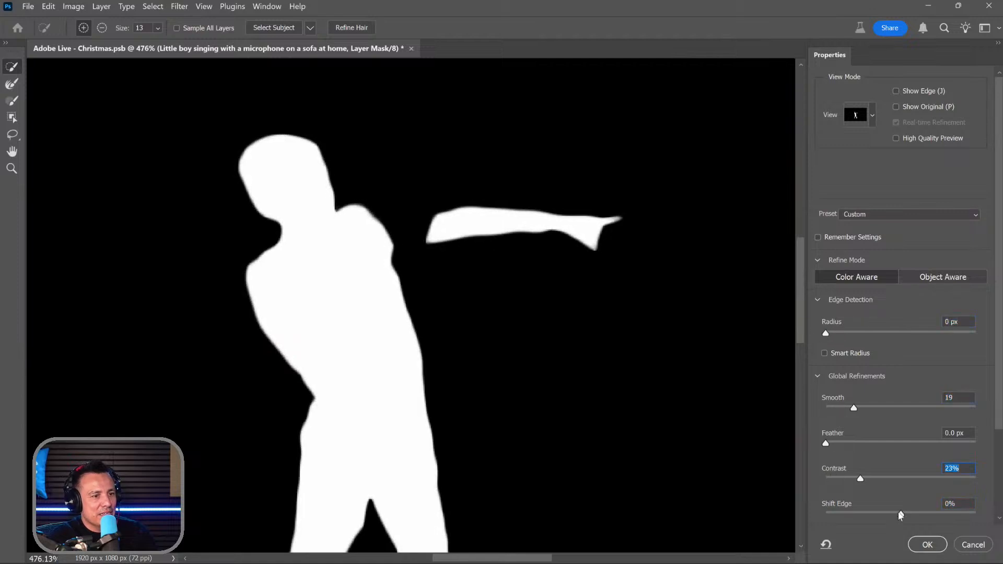
left_click_drag(899, 513, 888, 513)
left_click(923, 543)
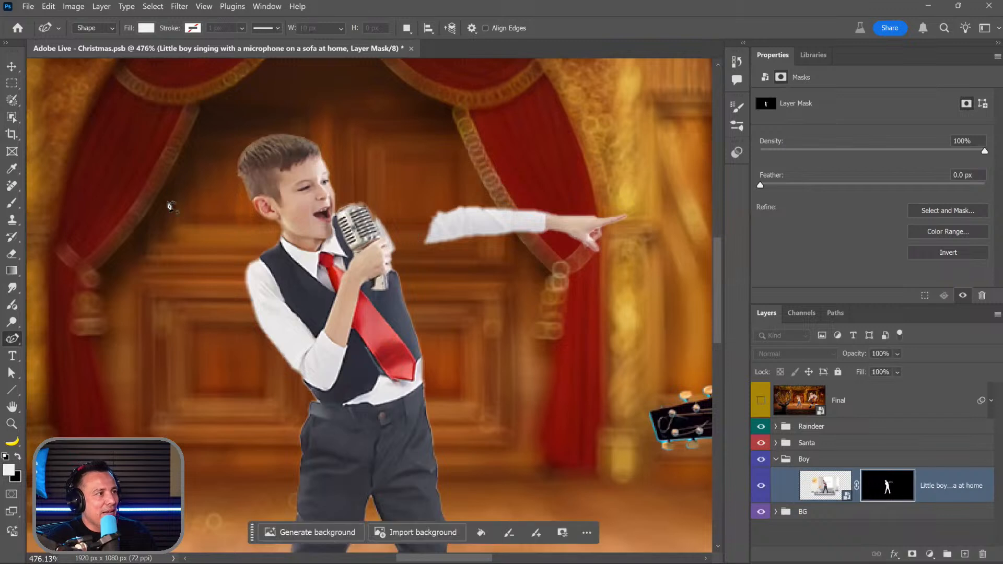
Step: Paint white with a smaller Brush on the boy's mask to reveal the missing sleeve between the microphone and the outstretched forearm
key("b")
key("bracketleft")
key("bracketleft")
key("bracketleft")
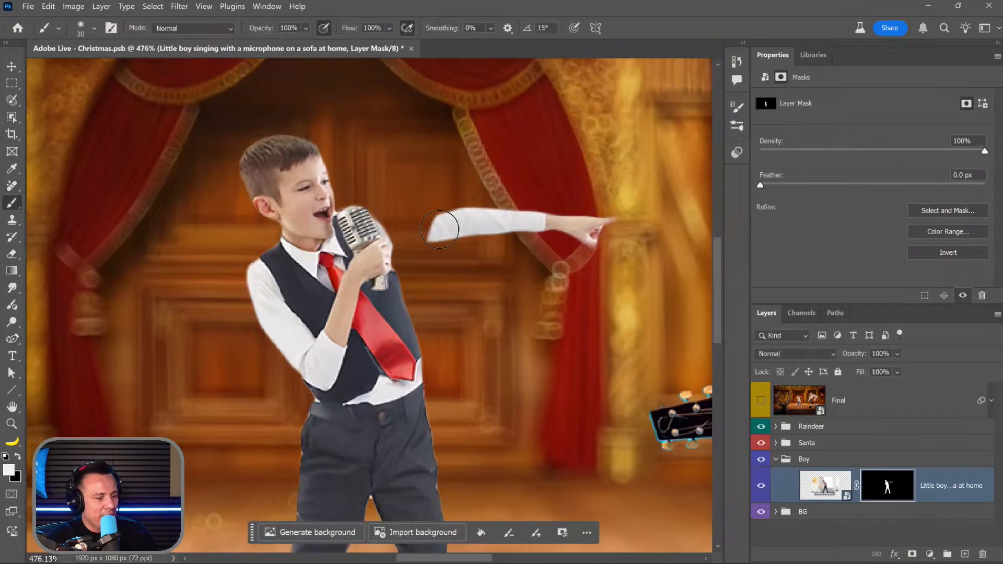
mouse_move(388, 241)
left_mouse_down()
mouse_move(430, 228)
mouse_move(366, 217)
left_mouse_up()
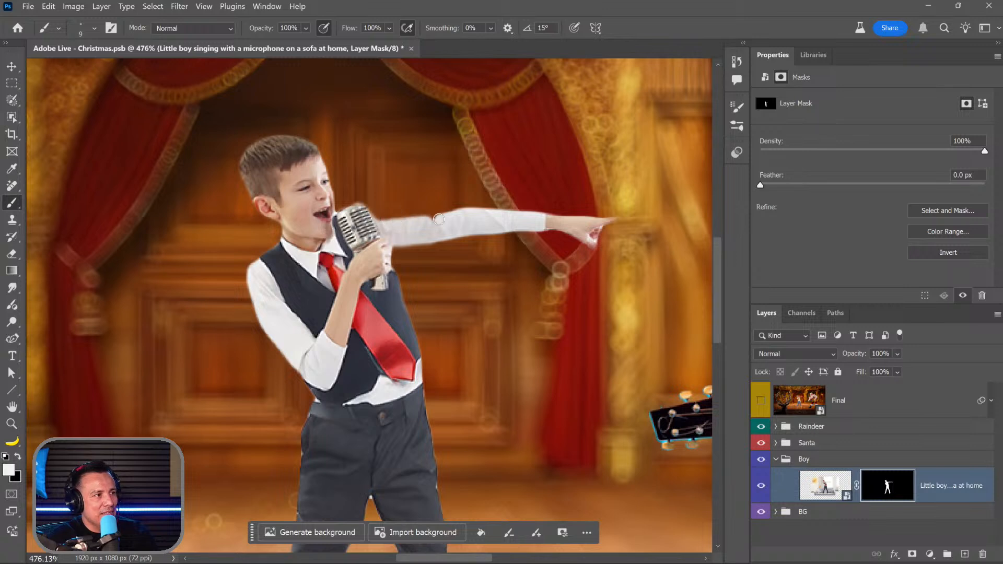
mouse_move(438, 219)
left_mouse_down()
mouse_move(409, 221)
mouse_move(465, 215)
mouse_move(370, 217)
mouse_move(435, 215)
left_mouse_up()
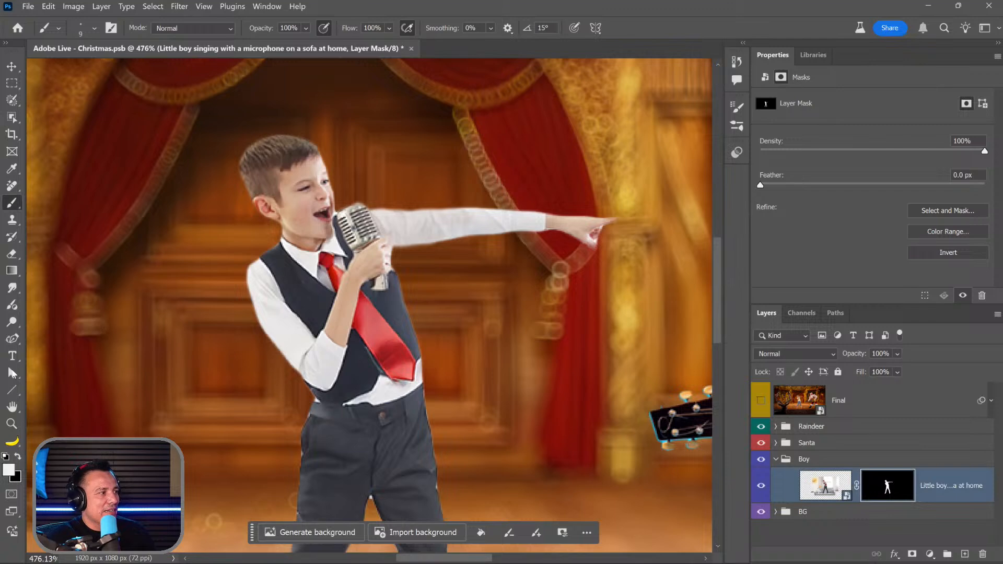
Step: Examine the whole composite at 100%, and inspect the edges of Santa's fur cuffs up close at 800%
double_click(11, 424)
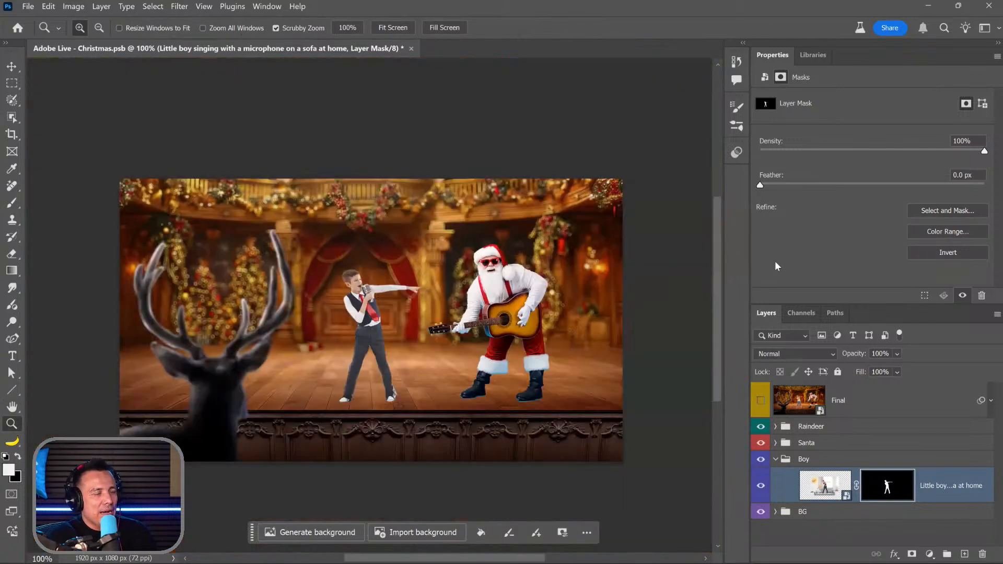
left_click(519, 393, "alt")
left_click(519, 393, "alt")
left_click(519, 393, "alt")
left_click(519, 387)
left_click(519, 386)
left_click(519, 387)
left_click(519, 387)
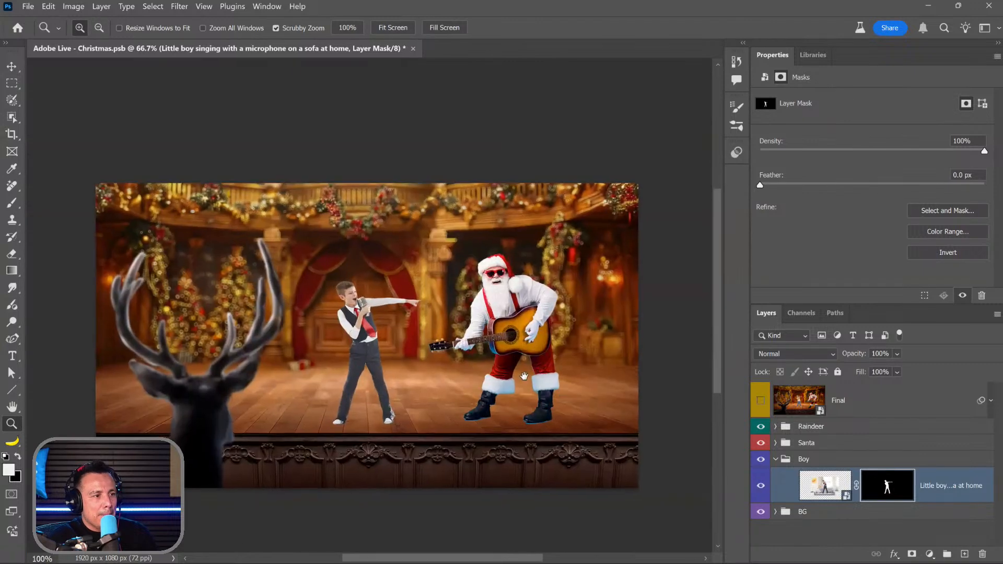
left_click(431, 363)
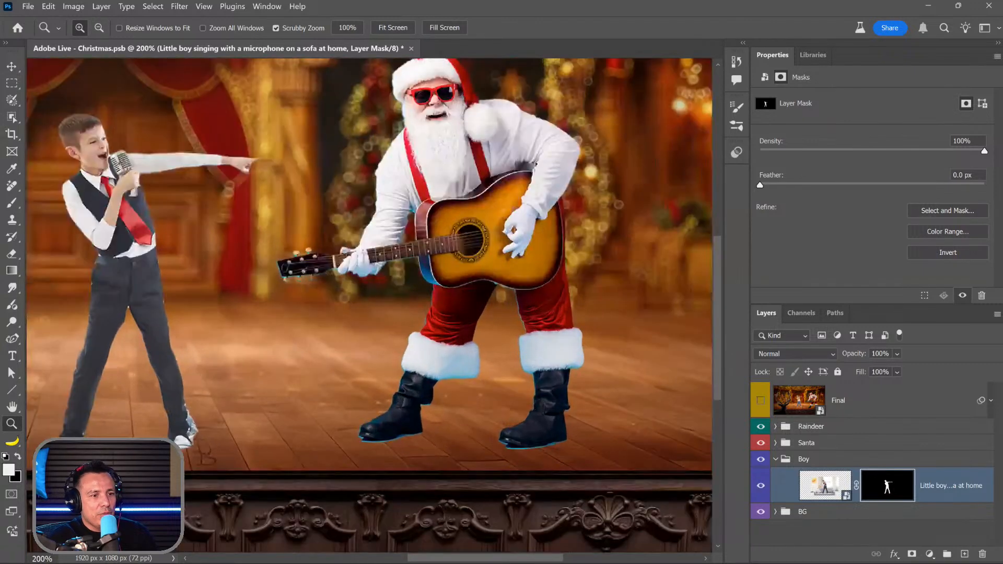
left_click(438, 362)
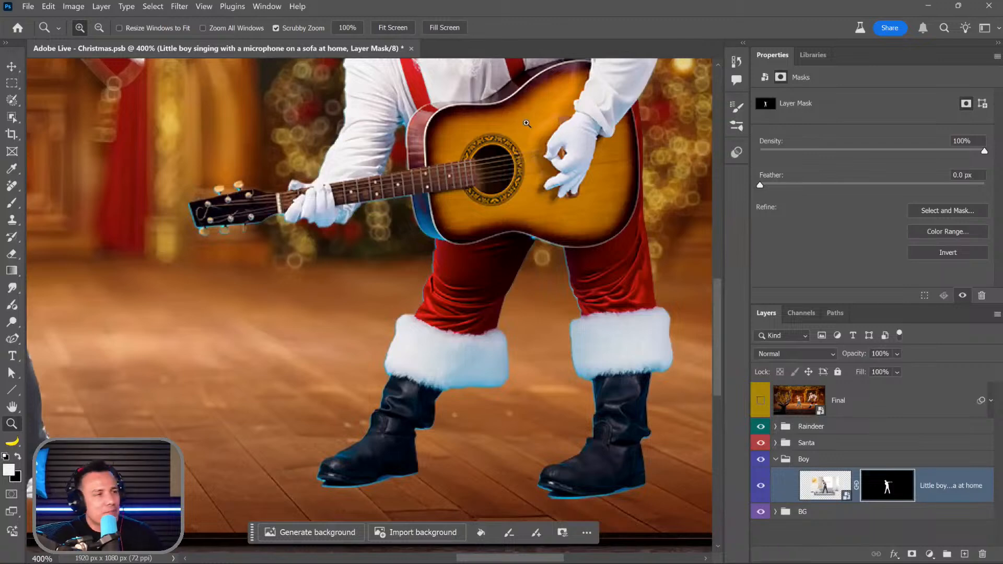
left_click_drag(292, 277, 251, 278)
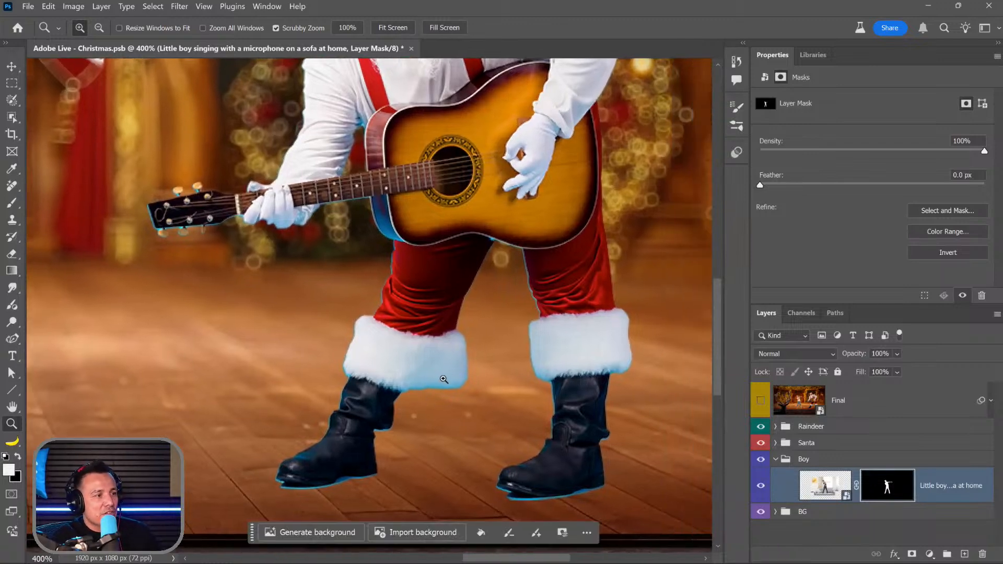
left_click(444, 380)
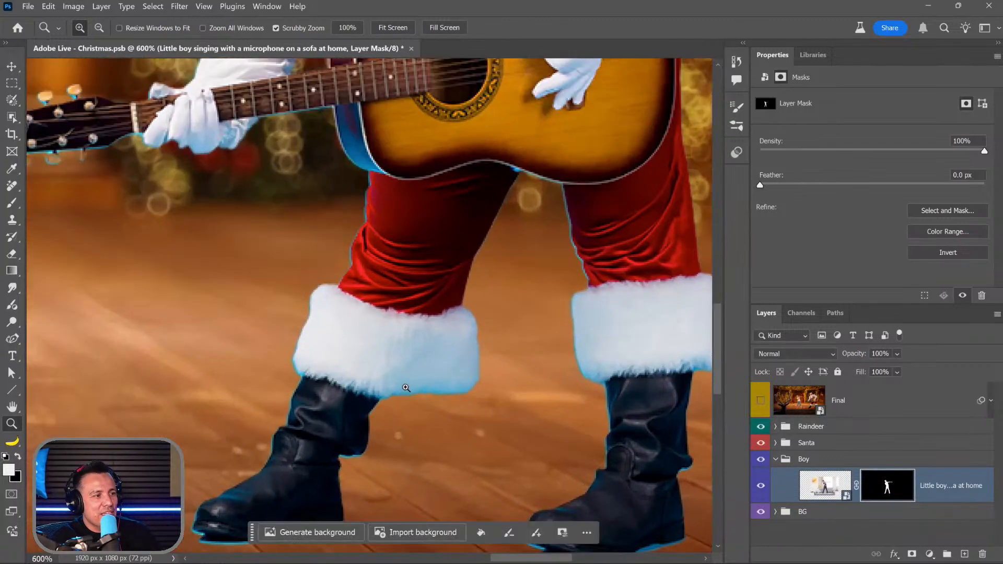
left_click_drag(406, 388, 369, 384)
left_click(407, 394)
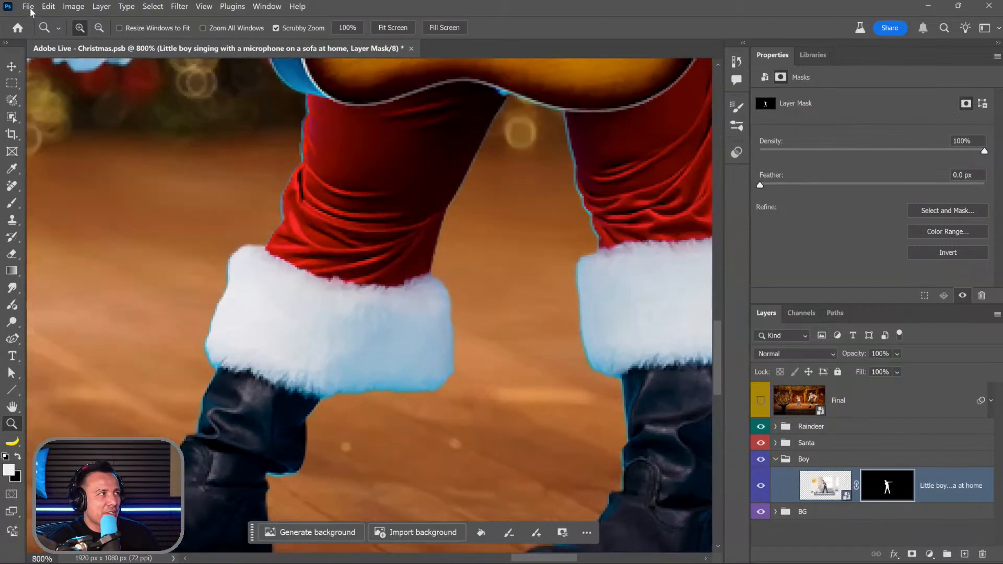
Step: Create a new white 1080 x 1080 px RGB document at 72 pixels per inch
left_click(27, 7)
left_click(32, 21)
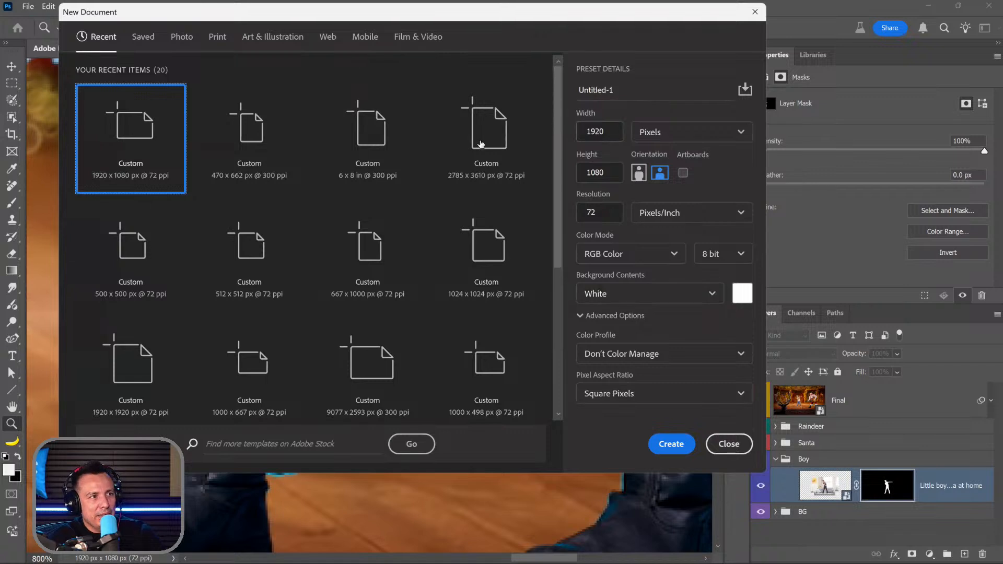
type("1020")
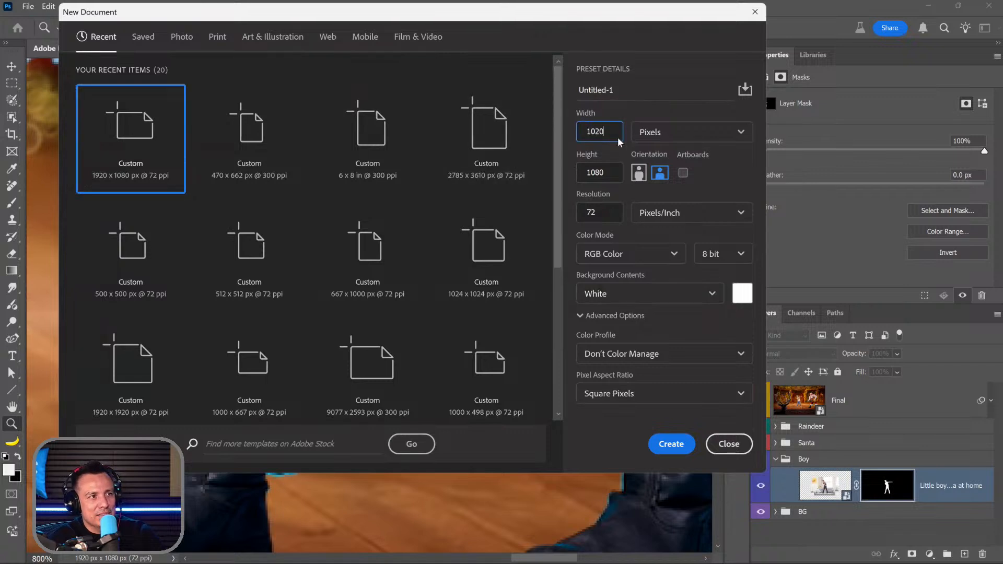
key("BackSpace")
key("BackSpace")
type("5")
type("8")
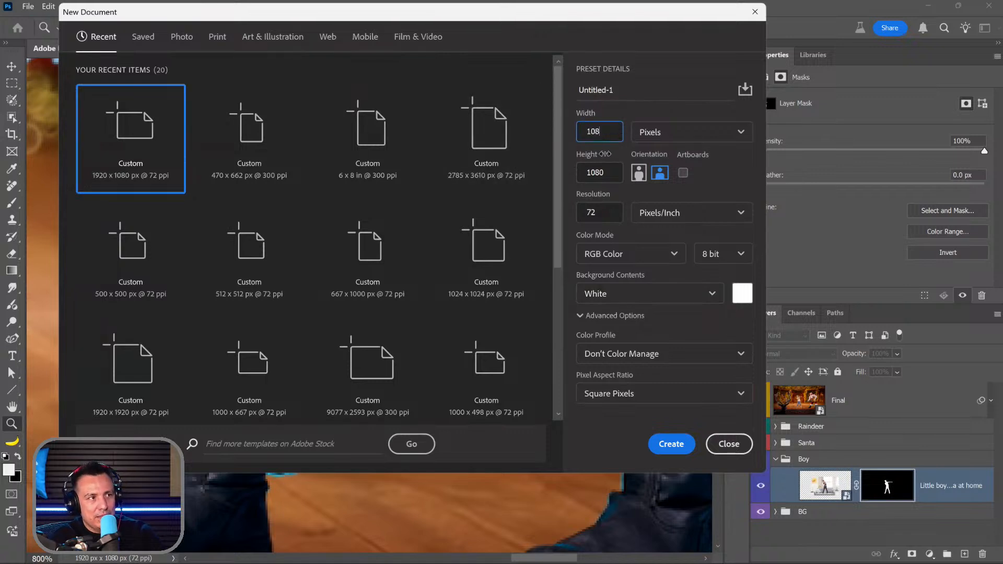
left_click(670, 444)
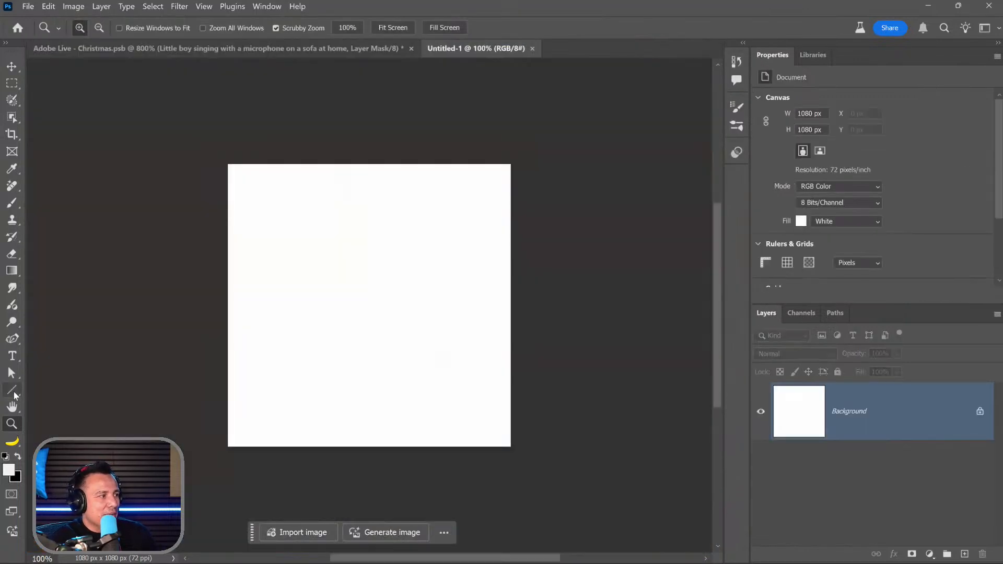
Step: Draw a narrow vertical shape about 966 px tall with the Curvature Pen, placing two upper points and one lower point
left_click(12, 389)
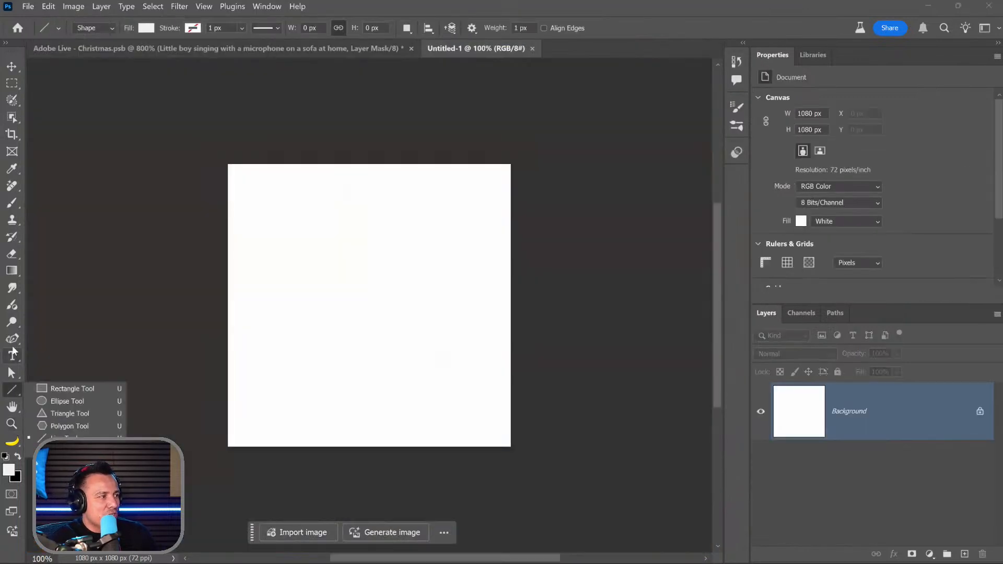
left_click(12, 339)
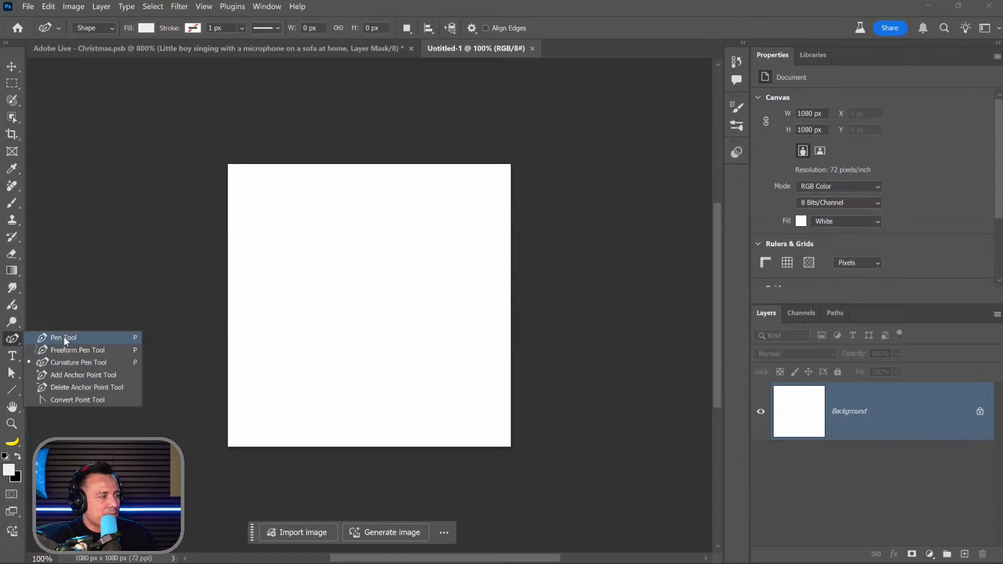
left_click(71, 362)
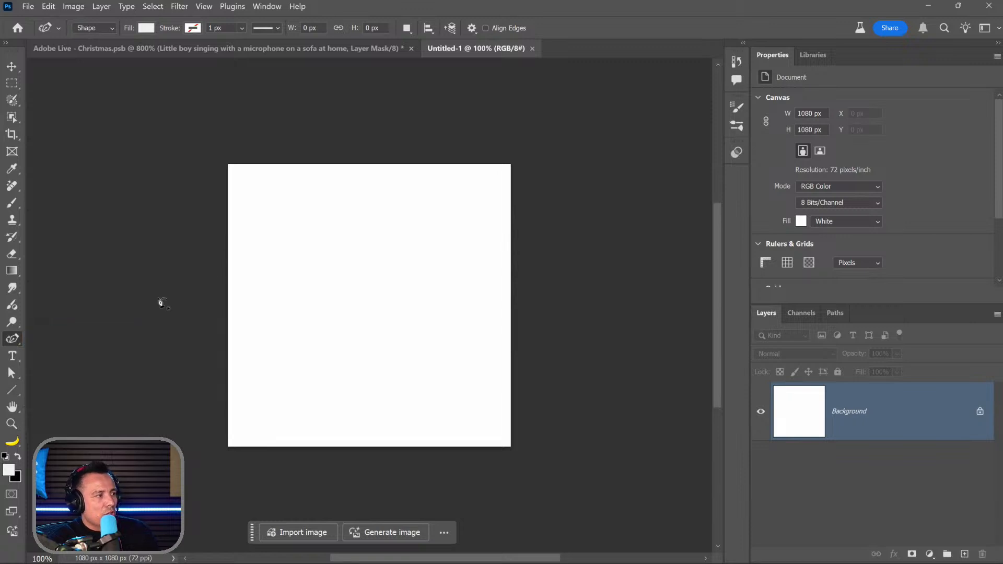
left_click(346, 171)
left_click(355, 422)
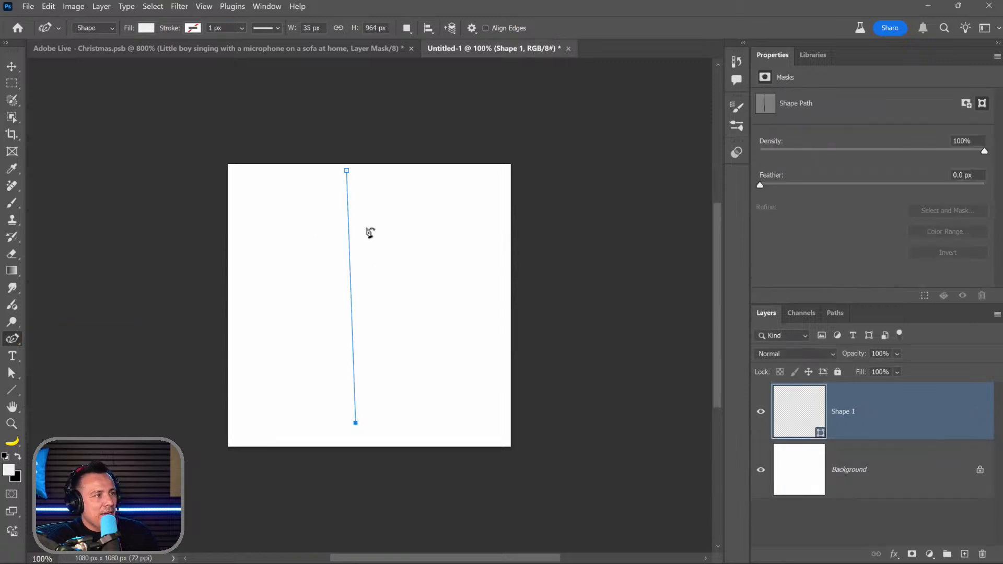
left_click(352, 170)
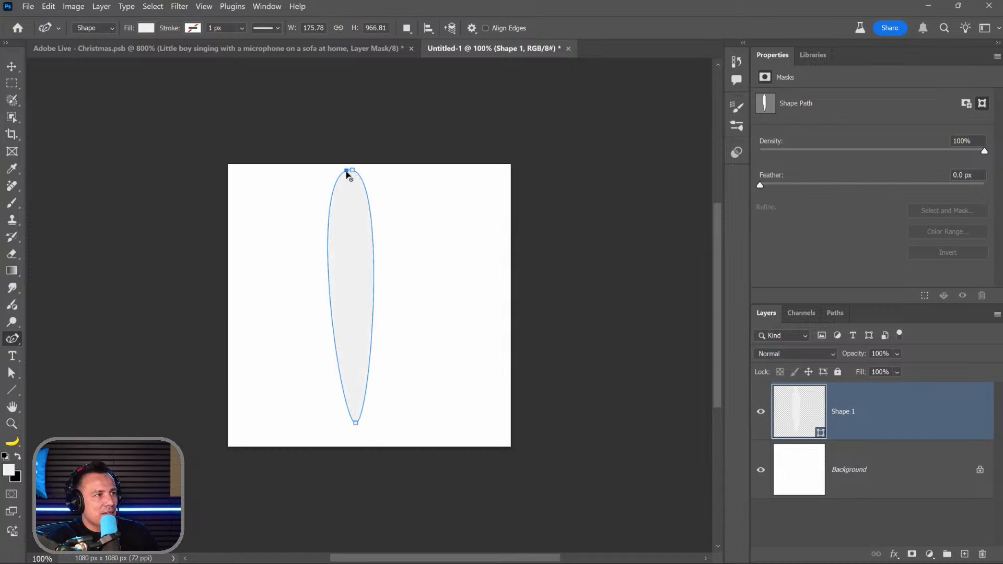
Step: Convert the shape's two upper points to corners and bend its side into a thin curved strand about 67 px wide
double_click(347, 171)
double_click(352, 171)
left_click_drag(353, 265, 342, 271)
scroll(381, 351, "up", 1)
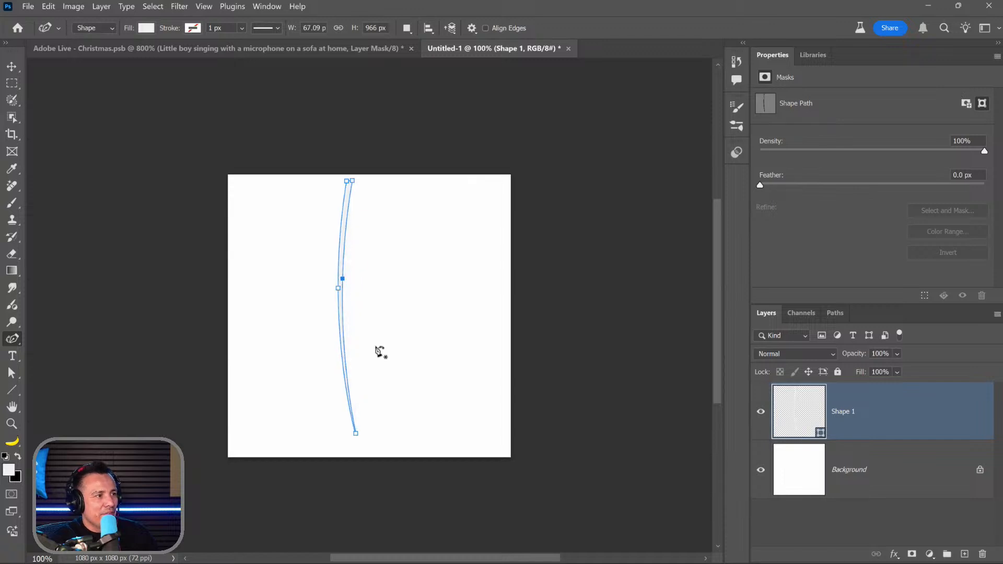
Step: Change the strand shape's fill color to black
double_click(797, 413)
left_click_drag(608, 299, 551, 391)
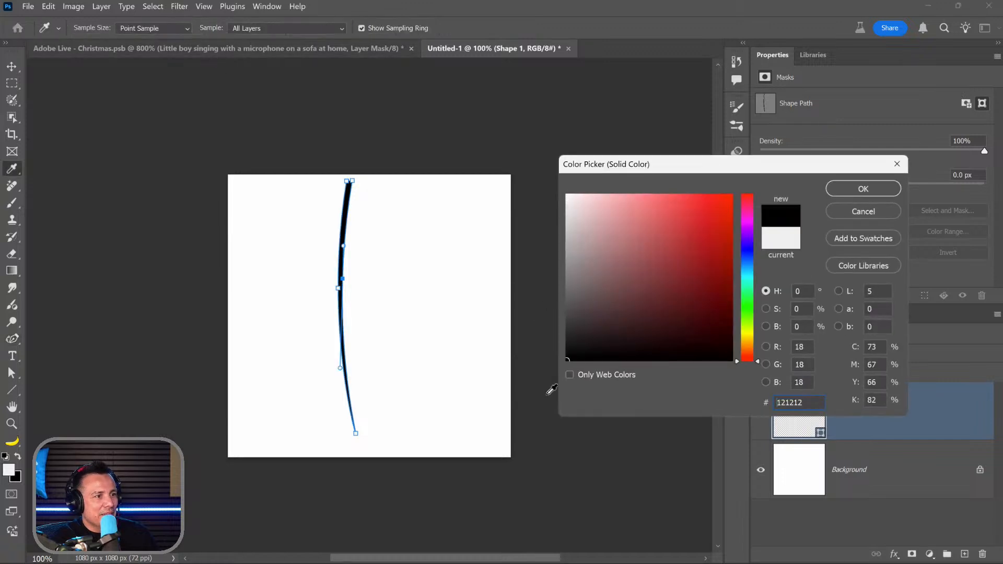
left_click(858, 189)
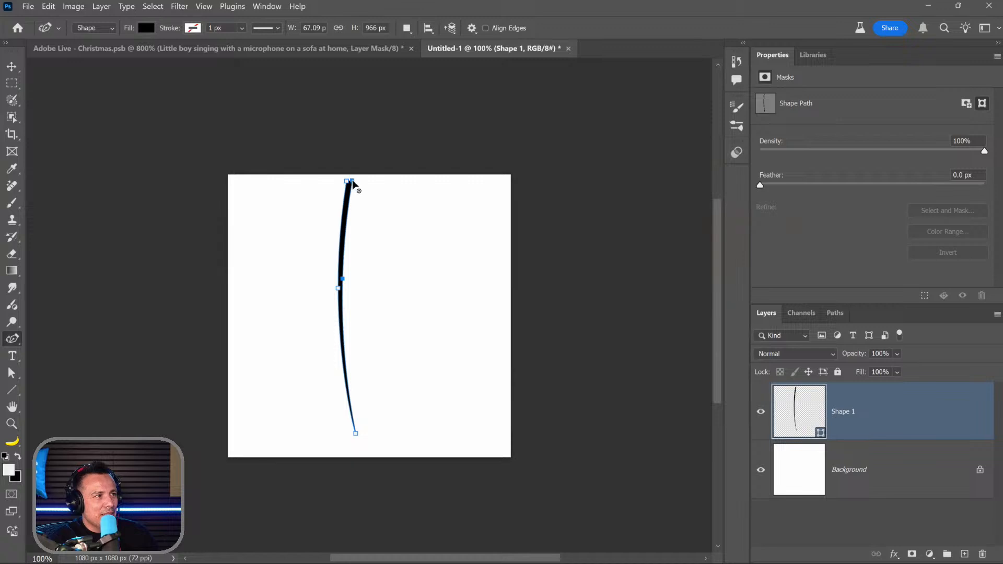
Step: Delete the strand's extra upper point and reposition its middle anchor so the curve tapers at both ends
left_click_drag(352, 180, 342, 296)
key("Delete")
left_click(343, 258)
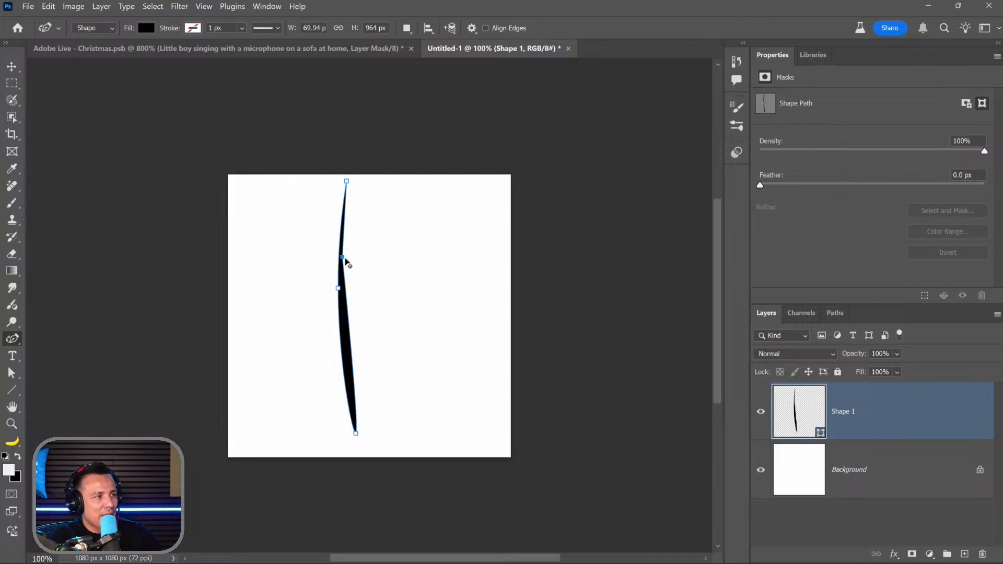
left_click_drag(343, 258, 344, 298)
scroll(359, 296, "up", 1)
left_click(338, 286)
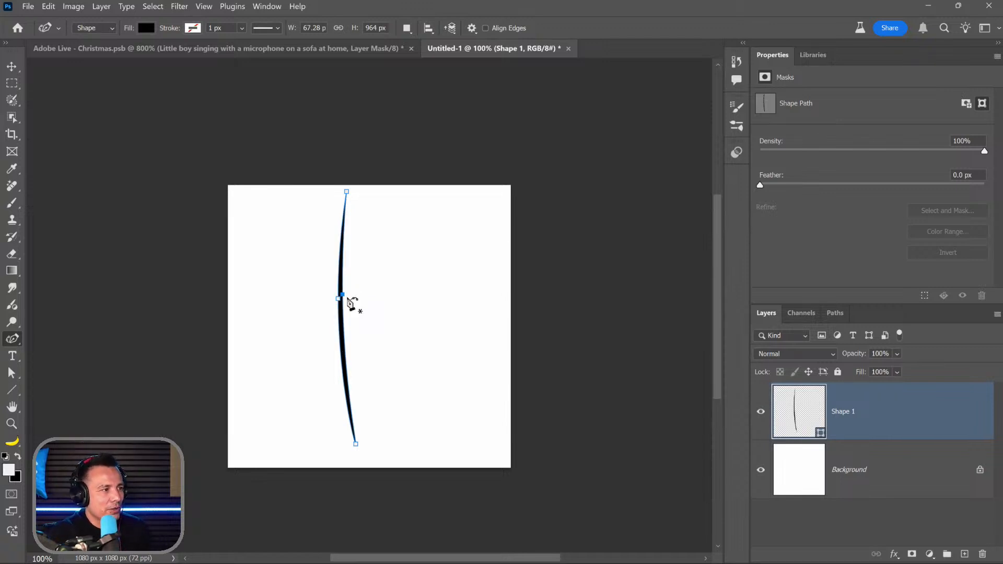
Step: Move the strand shape toward the canvas center and scale its height to about 62% from both ends
key("v")
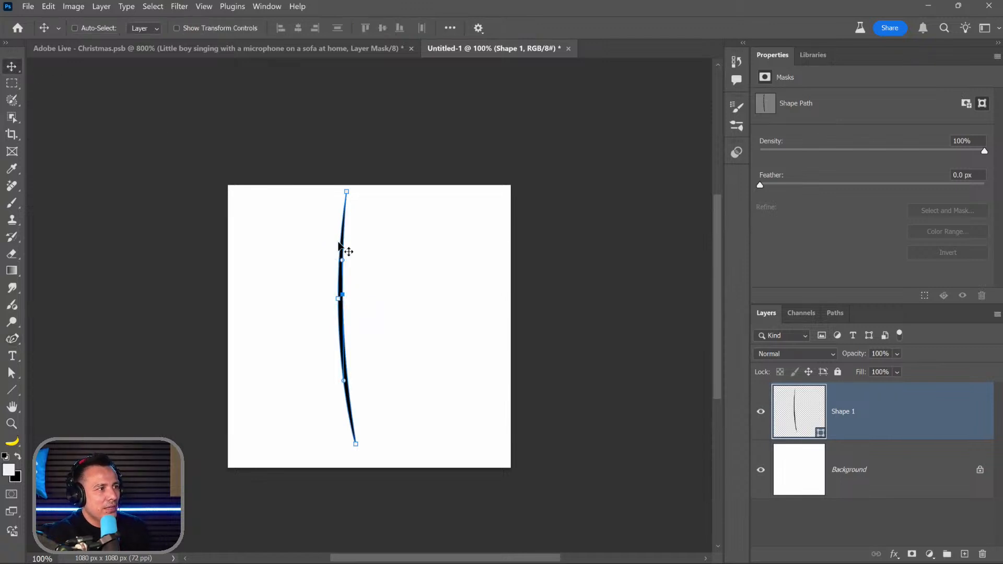
left_click_drag(349, 229, 364, 233)
key("ctrl+t")
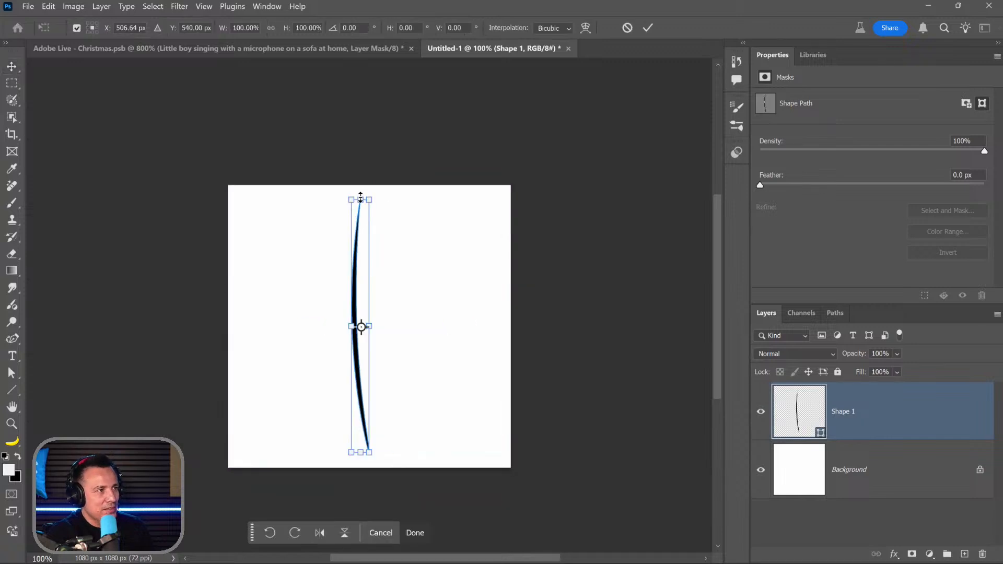
left_click_drag(361, 197, 350, 294)
scroll(350, 334, "up", 1)
left_click_drag(356, 336, 362, 284)
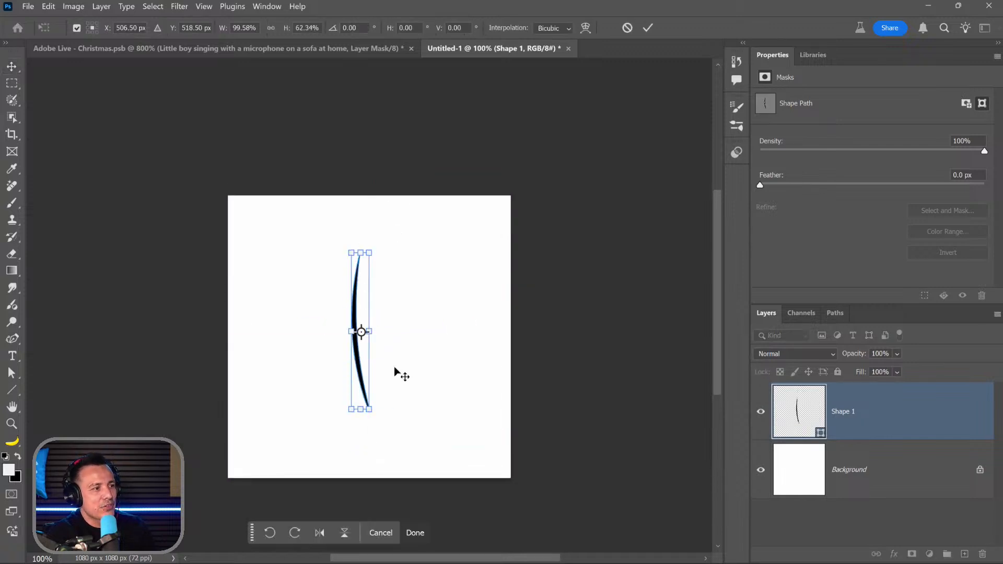
key("Return")
Step: Define the black strand as a new brush preset named Sampled Brush 1178
left_click(48, 6)
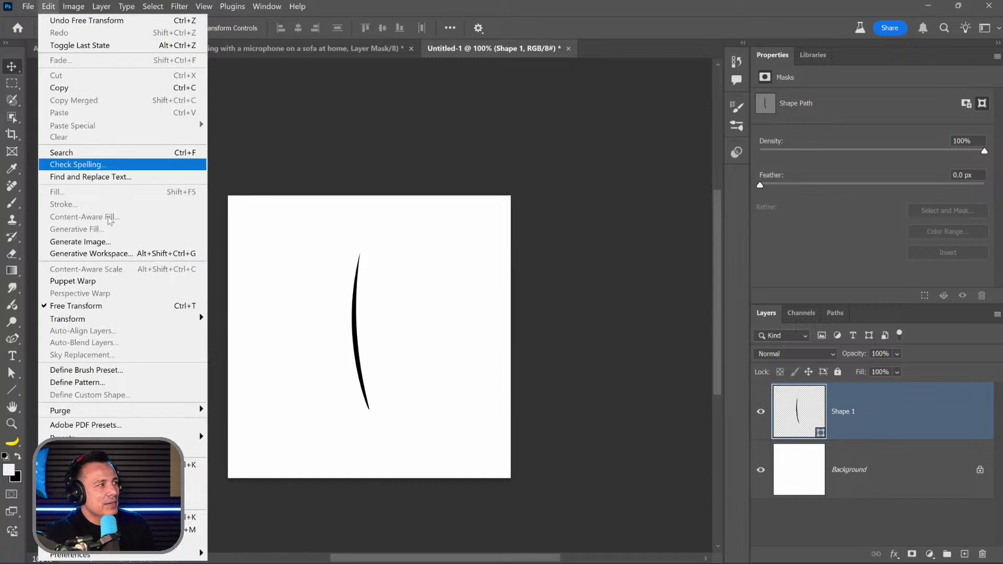
left_click(111, 371)
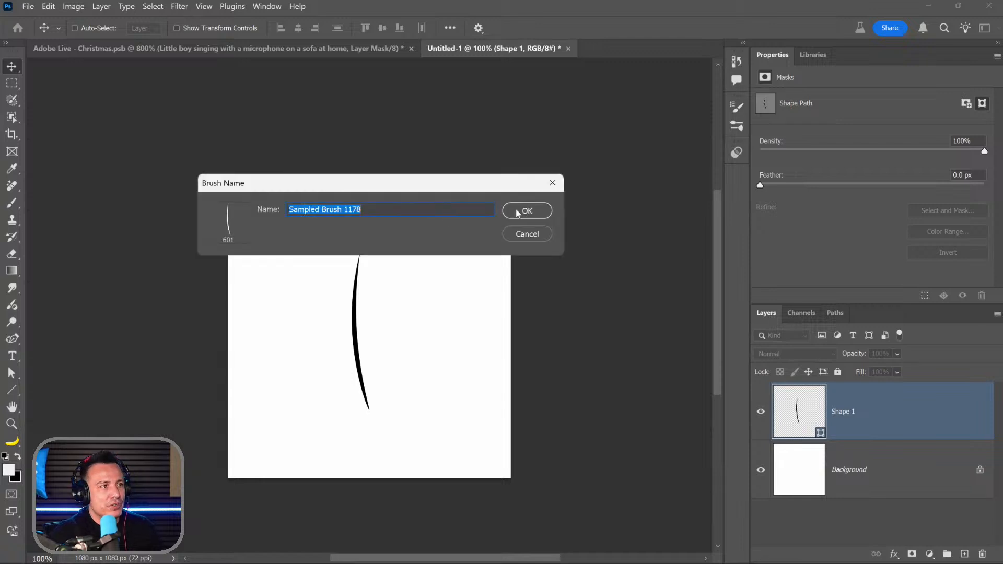
left_click(517, 211)
Step: In the Christmas composite, add a layer above Final filled with the off-white foreground color, plus an empty layer on top
left_click(332, 48)
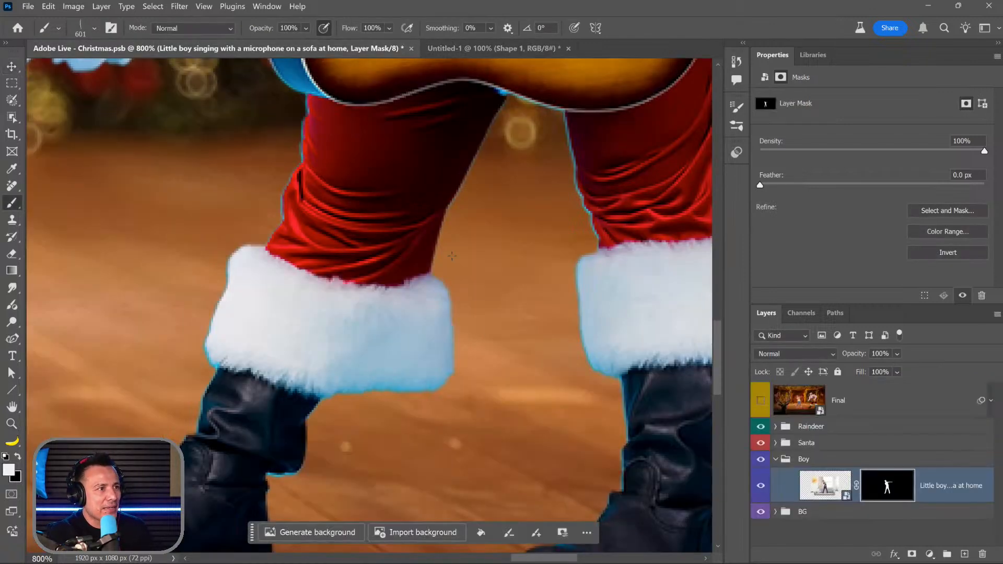
left_click(867, 400)
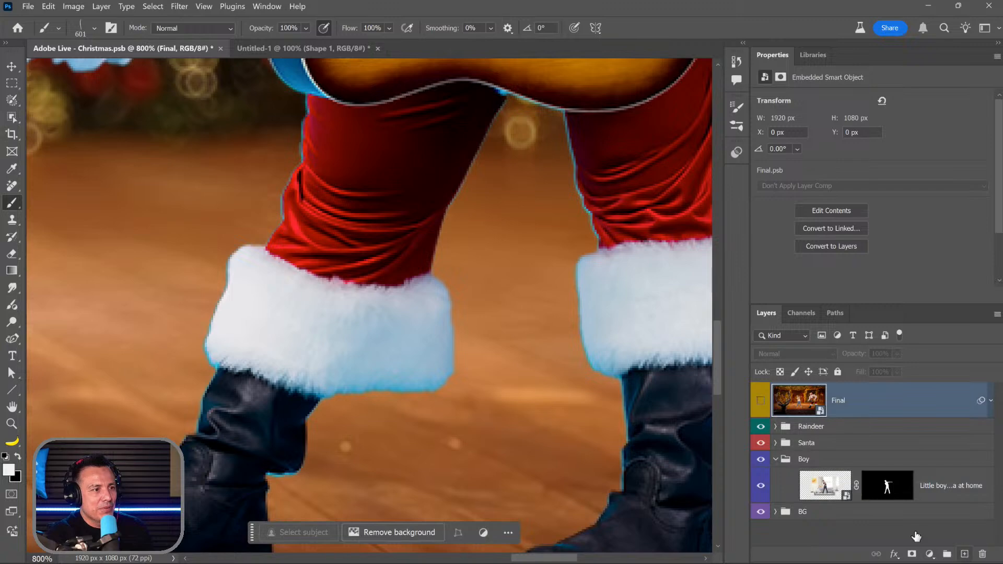
left_click(965, 553)
scroll(449, 296, "down", 2)
scroll(449, 296, "down", 4)
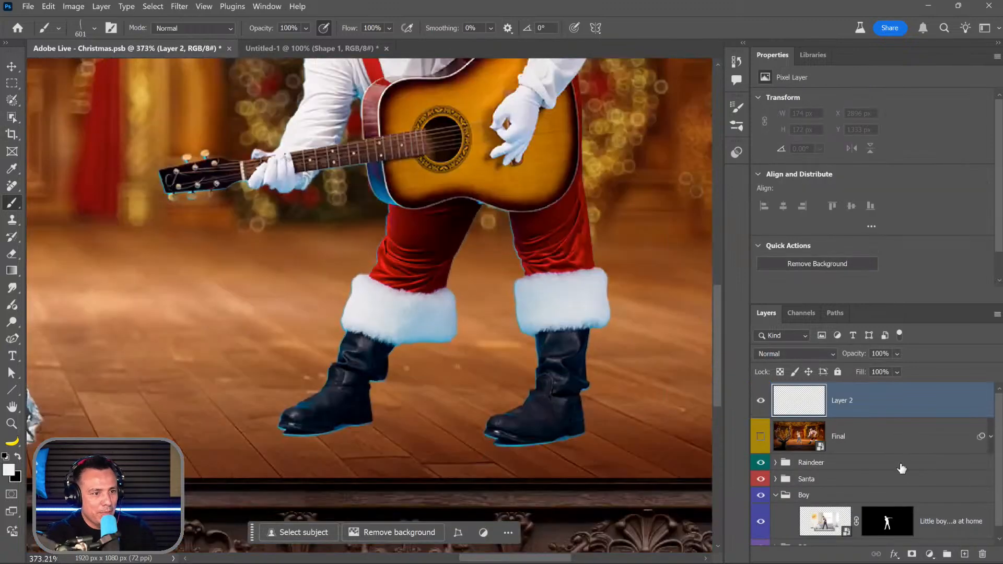
key("alt+BackSpace")
left_click(965, 553)
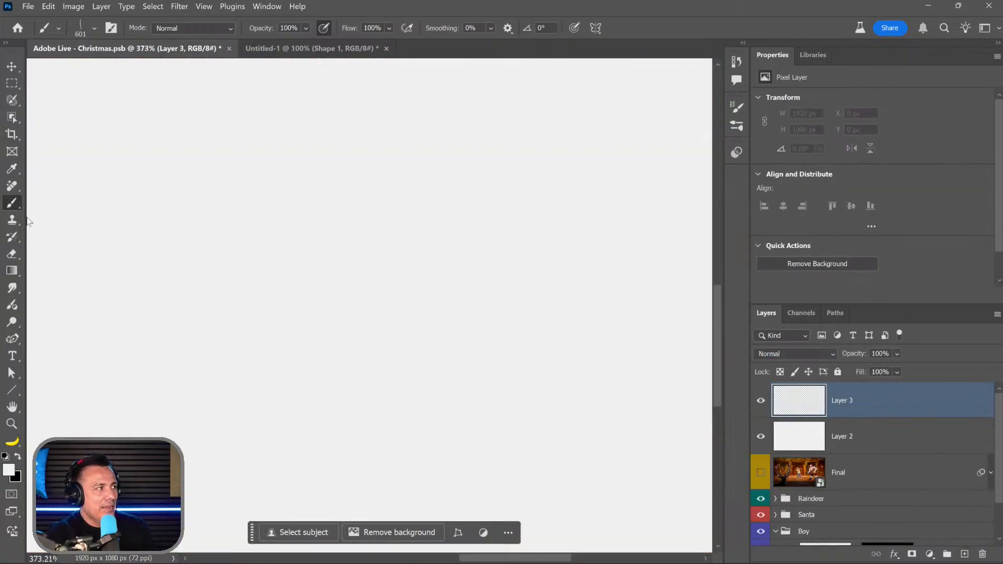
Step: Swap the foreground color to black and paint a horizontal test stroke with the strand brush on the empty layer
left_click(450, 201)
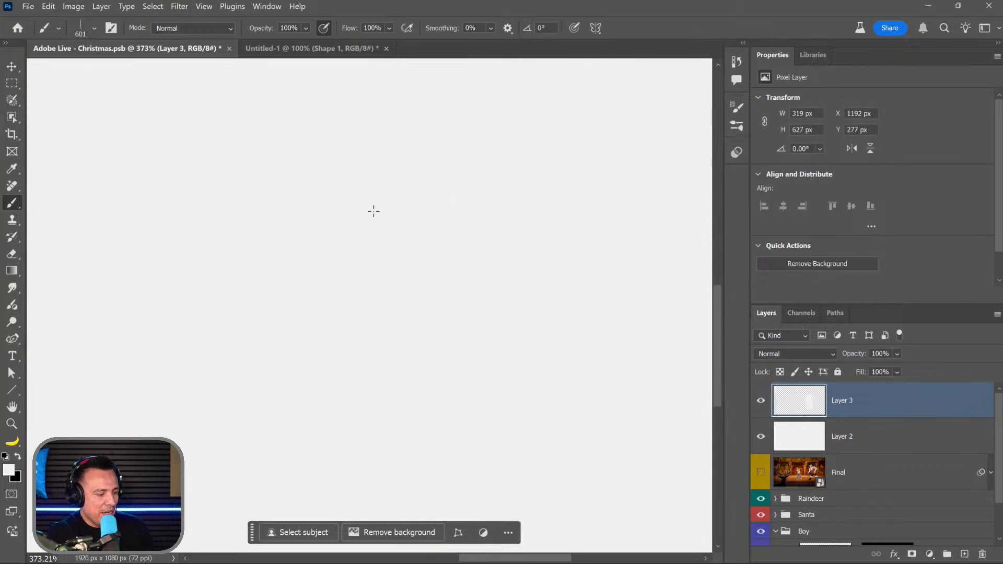
key("x")
mouse_move(265, 221)
left_mouse_down()
mouse_move(236, 221)
mouse_move(416, 221)
left_mouse_up()
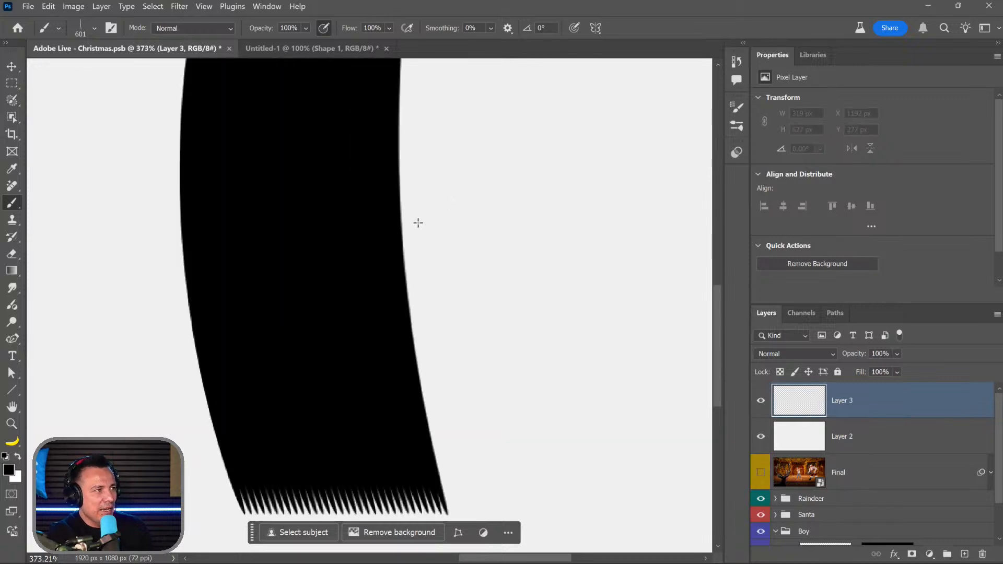
scroll(327, 216, "down", 3)
left_click_drag(284, 238, 356, 317)
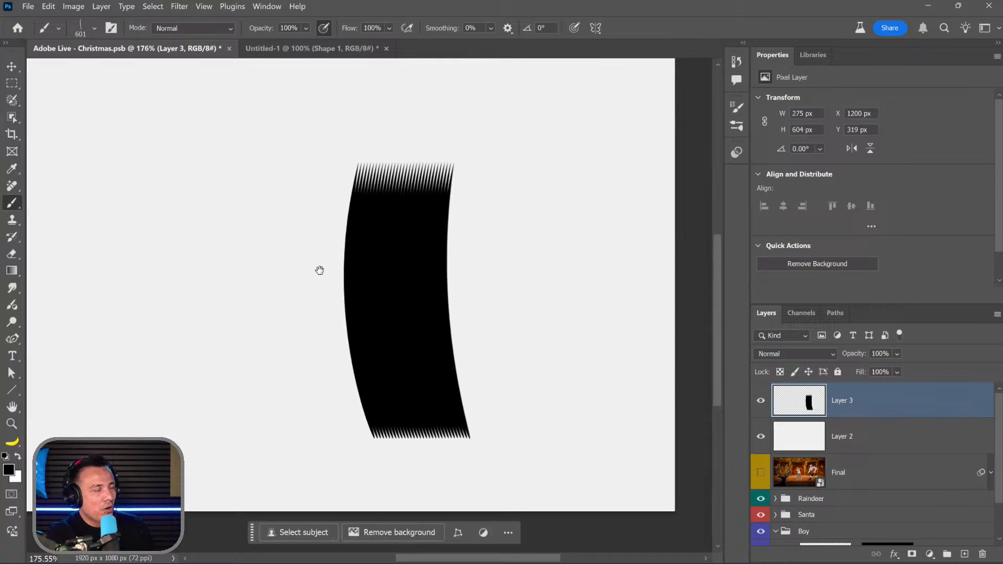
Step: Open the strand brush's settings and set its tip spacing to 33%
left_click(95, 29)
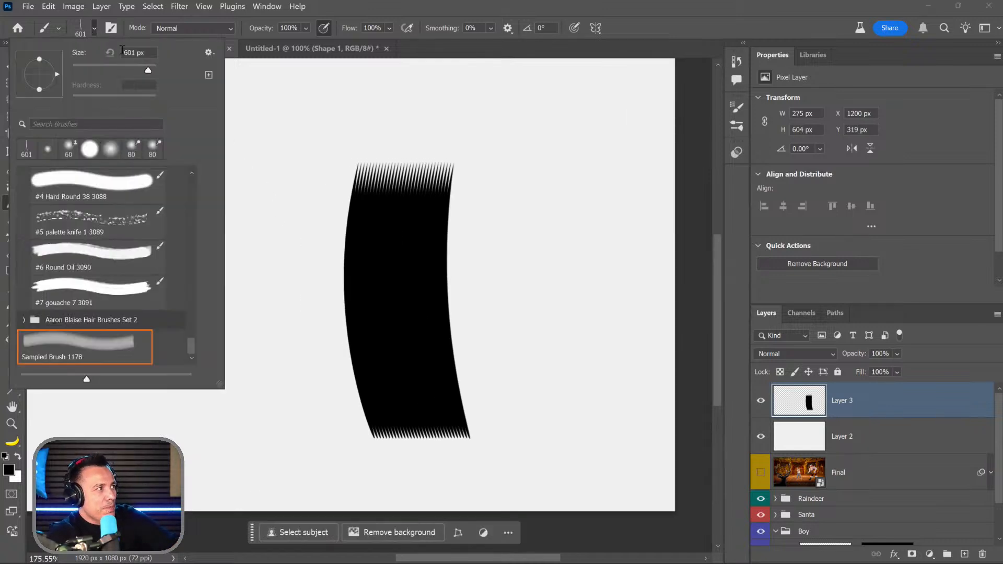
left_click(112, 27)
left_click(111, 28)
left_click(112, 28)
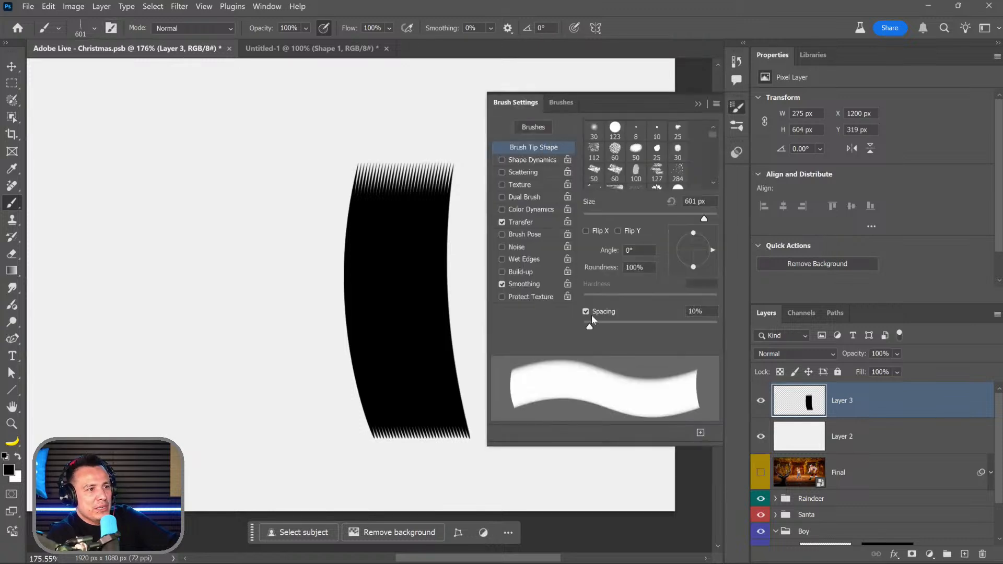
left_click_drag(594, 324, 606, 327)
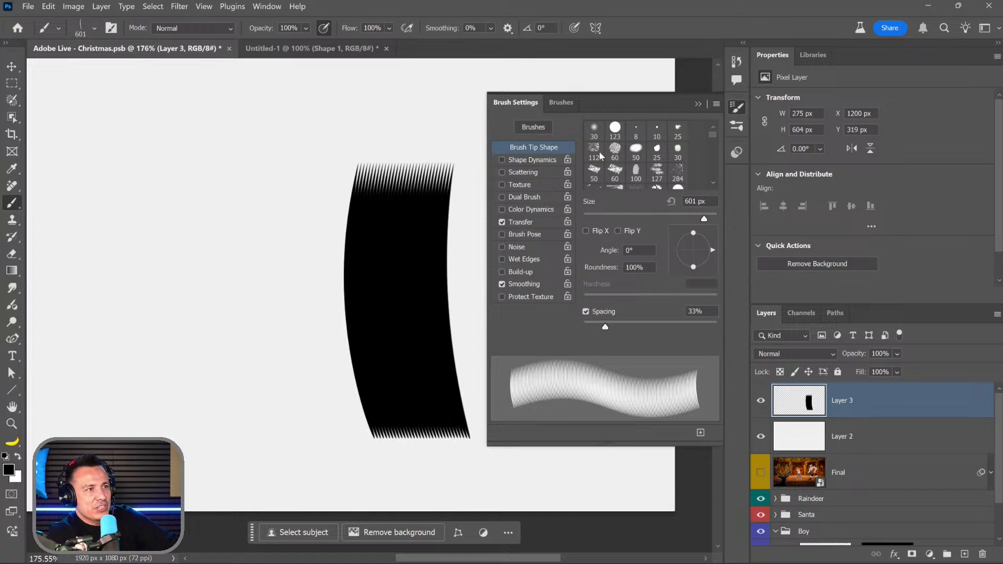
Step: Enable Shape Dynamics with 88% size jitter and Scattering with 39% scatter for the strand brush
left_click(532, 160)
left_click_drag(601, 138, 700, 140)
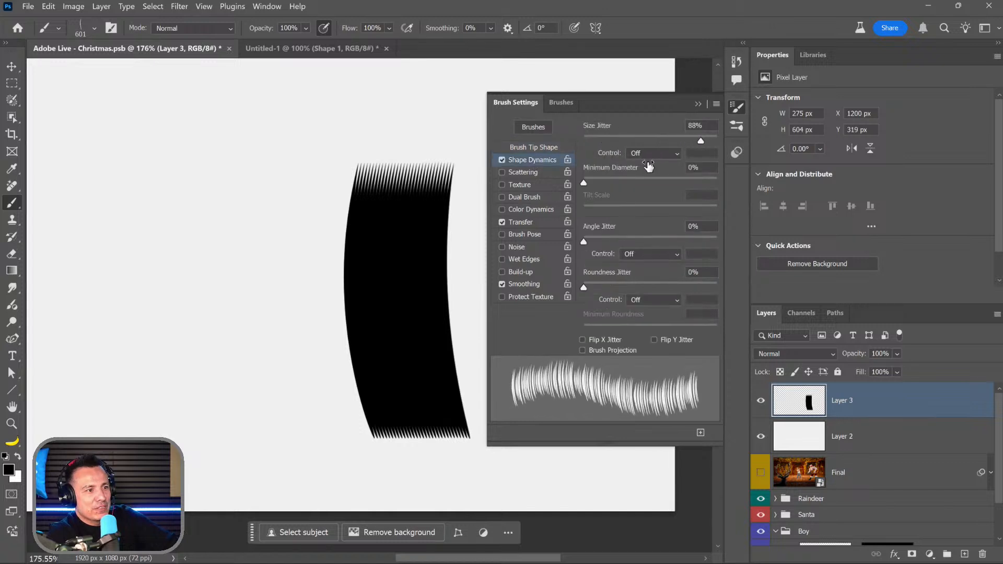
left_click(524, 173)
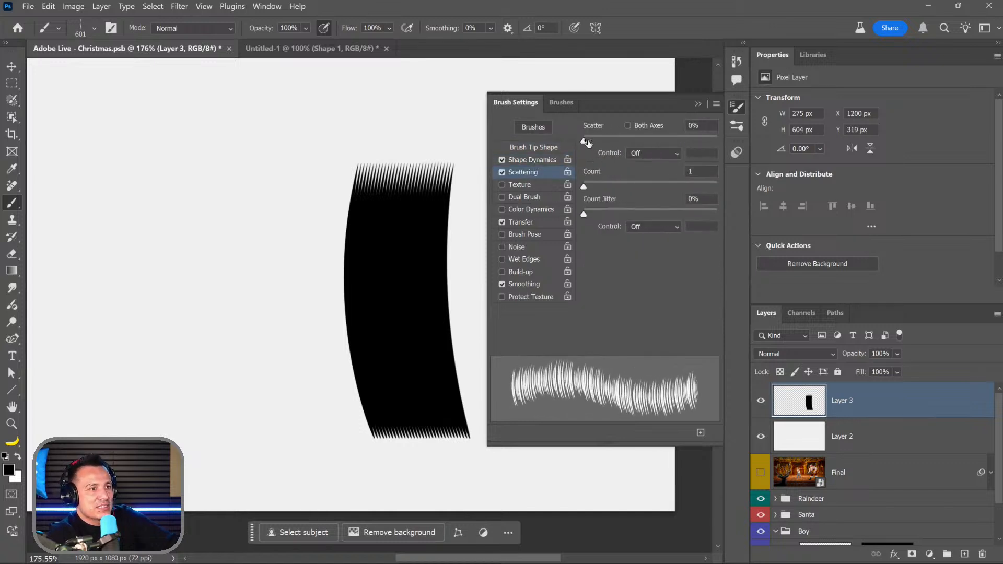
left_click_drag(586, 142, 589, 141)
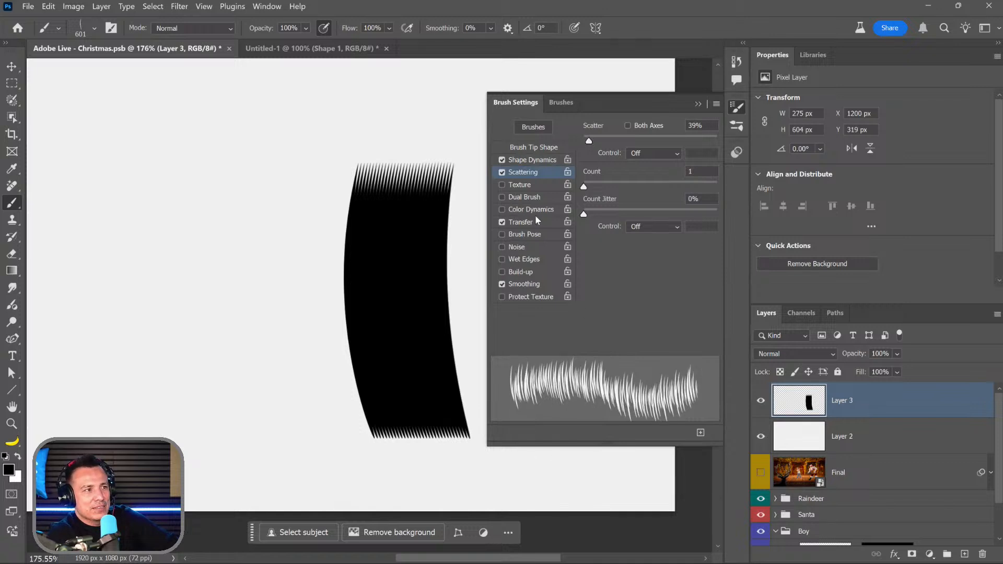
Step: Set the brush's angle jitter to 3%, scatter to 49% and count to 2, and paint a furry test stroke
left_click(536, 163)
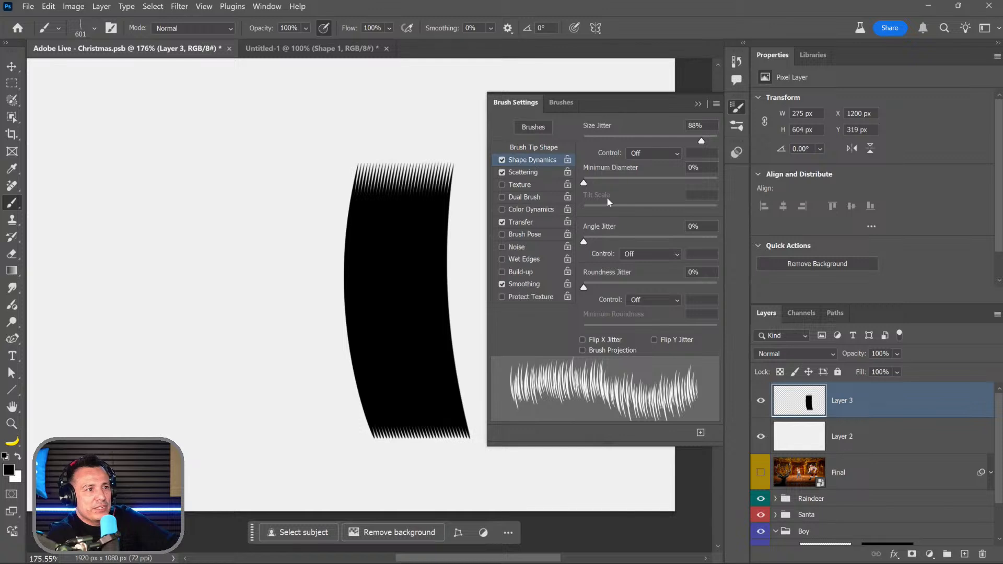
left_click_drag(590, 243, 587, 241)
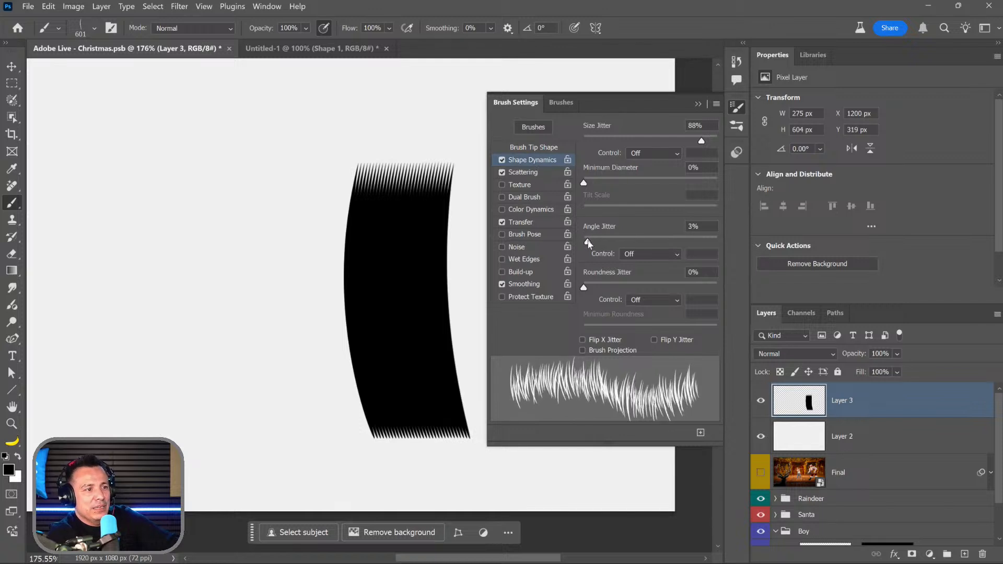
left_click(534, 172)
left_click_drag(592, 141, 589, 141)
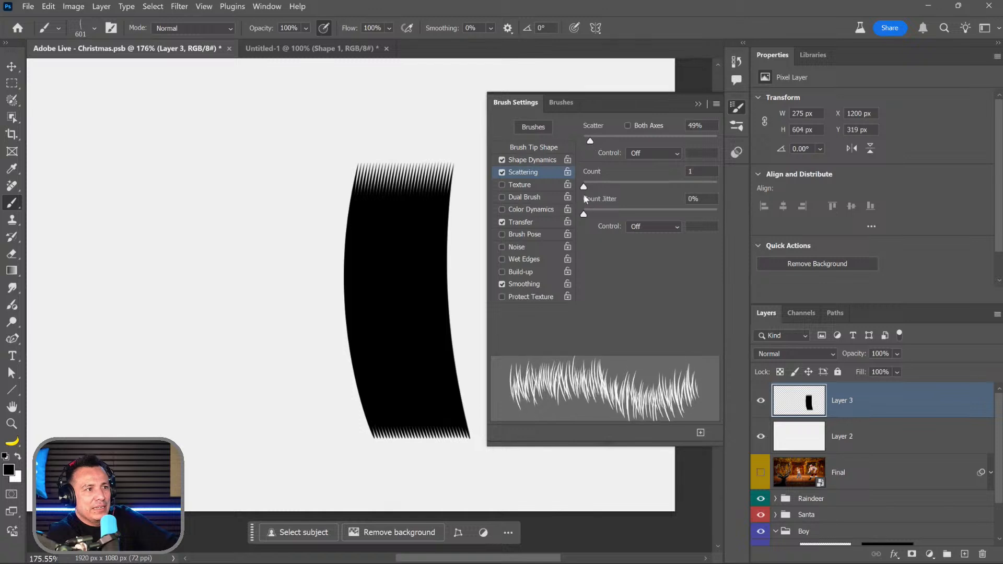
left_click_drag(584, 187, 595, 187)
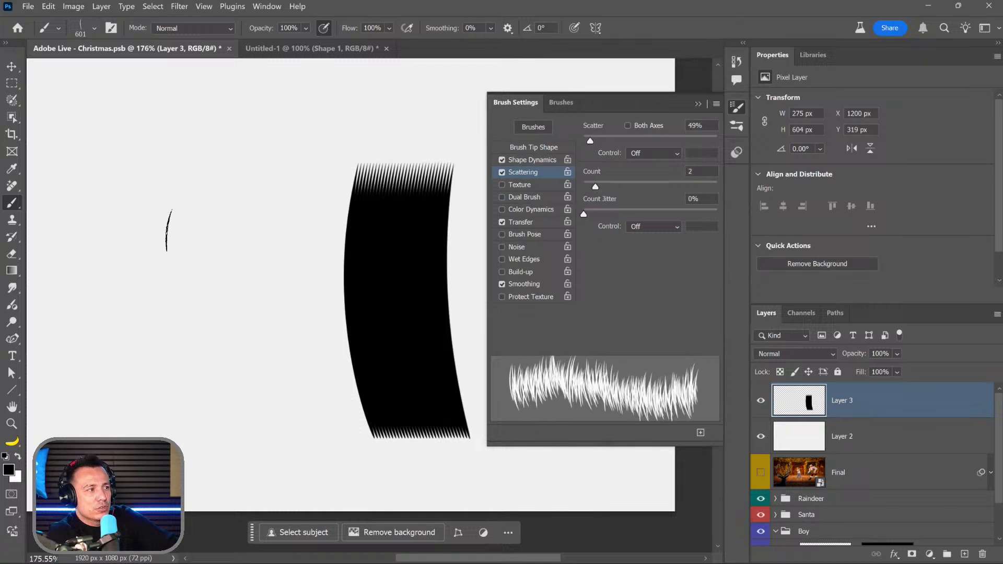
mouse_move(167, 230)
left_mouse_down()
mouse_move(219, 219)
mouse_move(135, 225)
mouse_move(298, 219)
mouse_move(319, 199)
left_mouse_up()
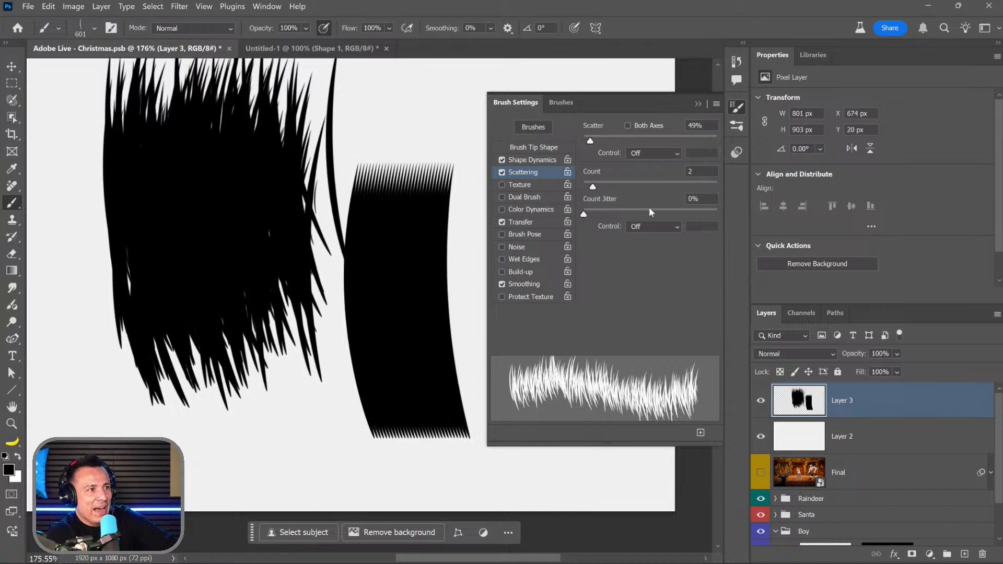
Step: Set size jitter to 43%, raise angle jitter slightly and set the scatter count to 4, testing the brush over the earlier strokes
left_click(533, 160)
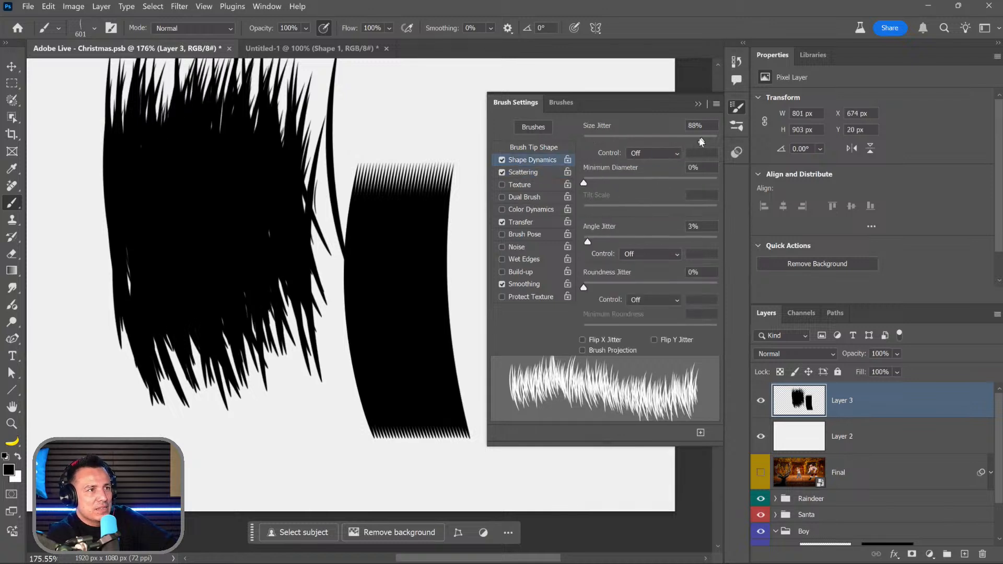
left_click_drag(665, 141, 641, 141)
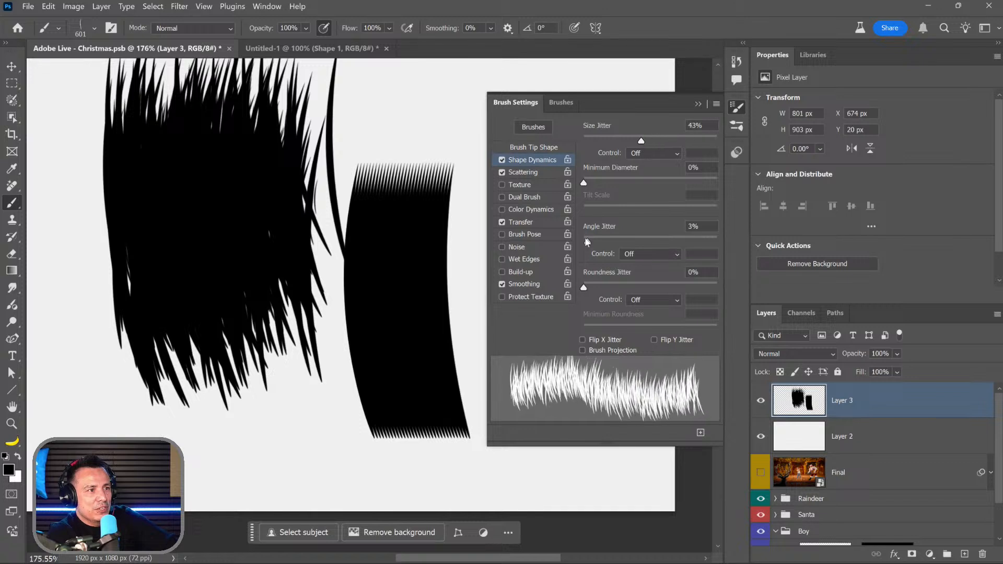
left_click_drag(588, 241, 591, 241)
left_click(532, 175)
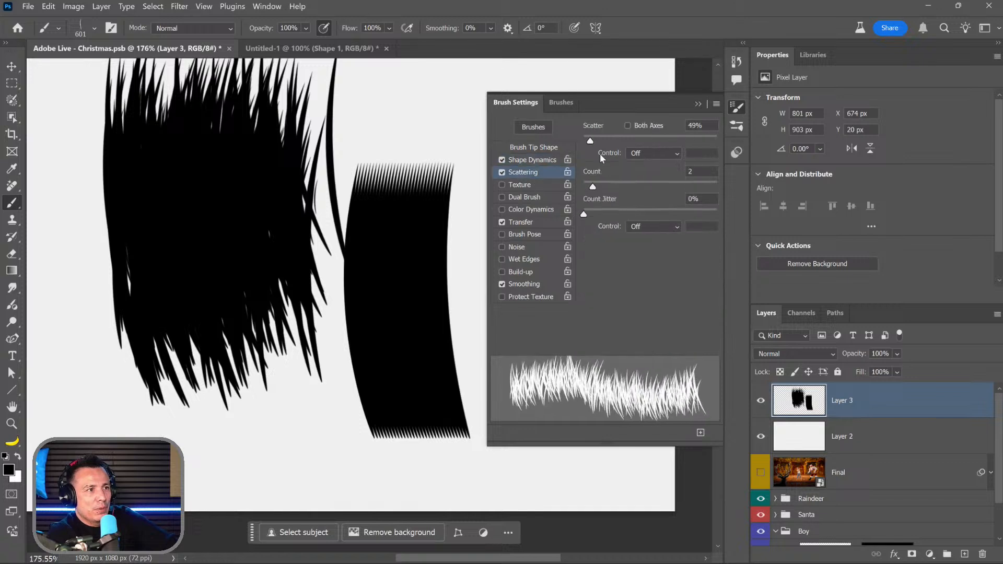
left_click_drag(592, 187, 610, 187)
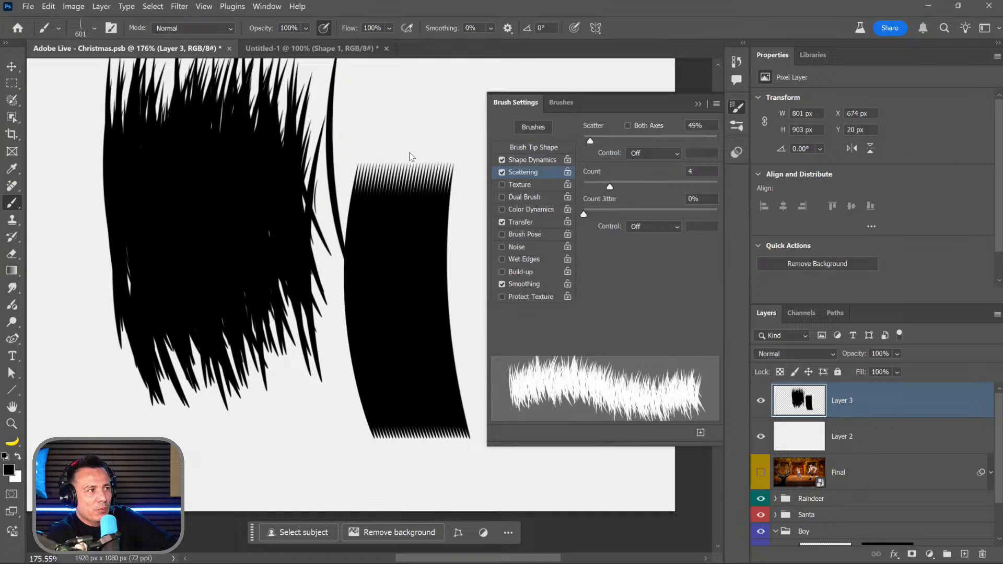
mouse_move(473, 188)
left_mouse_down()
mouse_move(376, 136)
mouse_move(267, 390)
left_mouse_up()
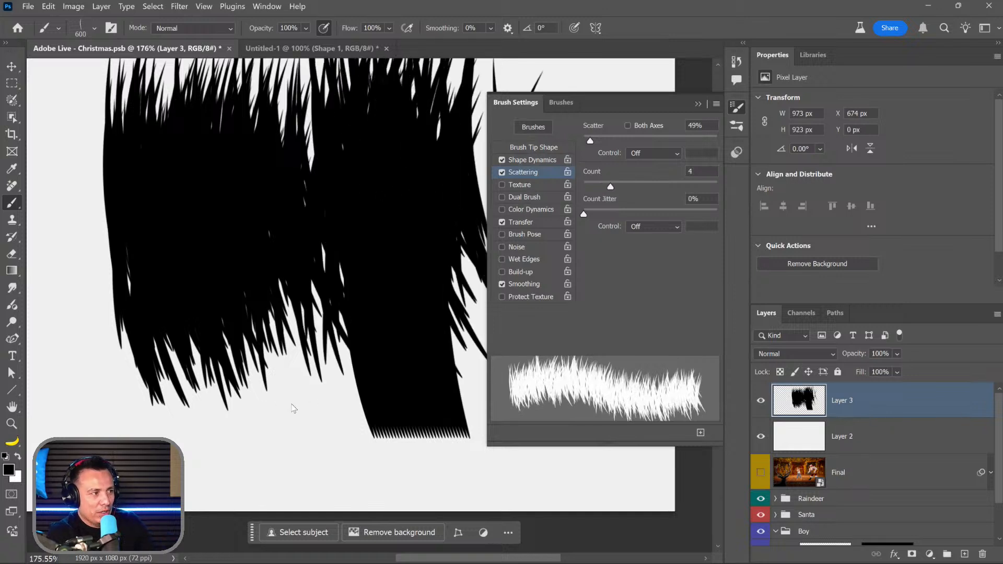
Step: Reduce the fur brush to 70 px, paint a small test stroke below the others and close the brush settings
key("bracketleft")
key("bracketleft")
key("bracketleft")
key("bracketleft")
key("bracketleft")
key("bracketleft")
key("bracketleft")
key("bracketleft")
key("bracketleft")
key("bracketleft")
key("bracketleft")
key("bracketleft")
mouse_move(294, 434)
left_mouse_down()
mouse_move(237, 443)
mouse_move(327, 431)
mouse_move(204, 449)
mouse_move(350, 434)
mouse_move(172, 445)
left_mouse_up()
key("F5")
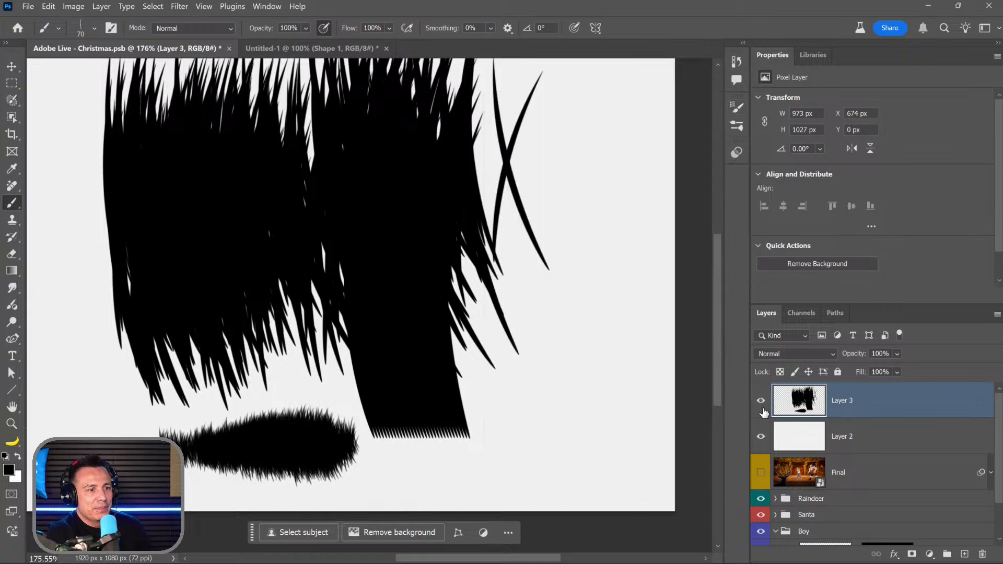
Step: Hide the test-stroke layer and its off-white backdrop, and select the layer mask inside the Santa group
left_click(761, 400)
left_click(760, 436)
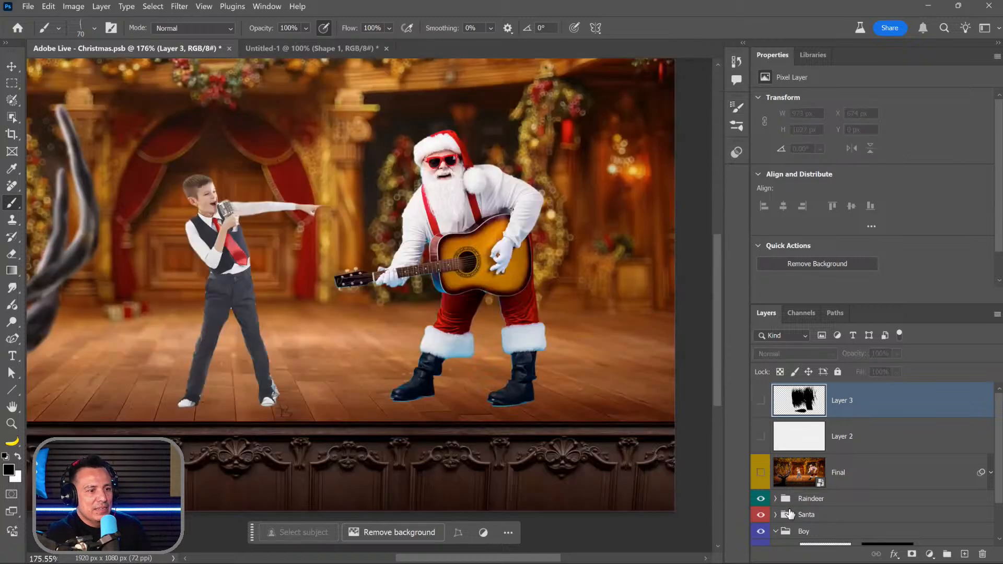
left_click(776, 514)
scroll(915, 486, "down", 3)
left_click(897, 463)
Step: Contract Santa's layer mask with the Minimum filter at a radius of 2 pixels to trim the blue fringe
scroll(528, 359, "up", 1)
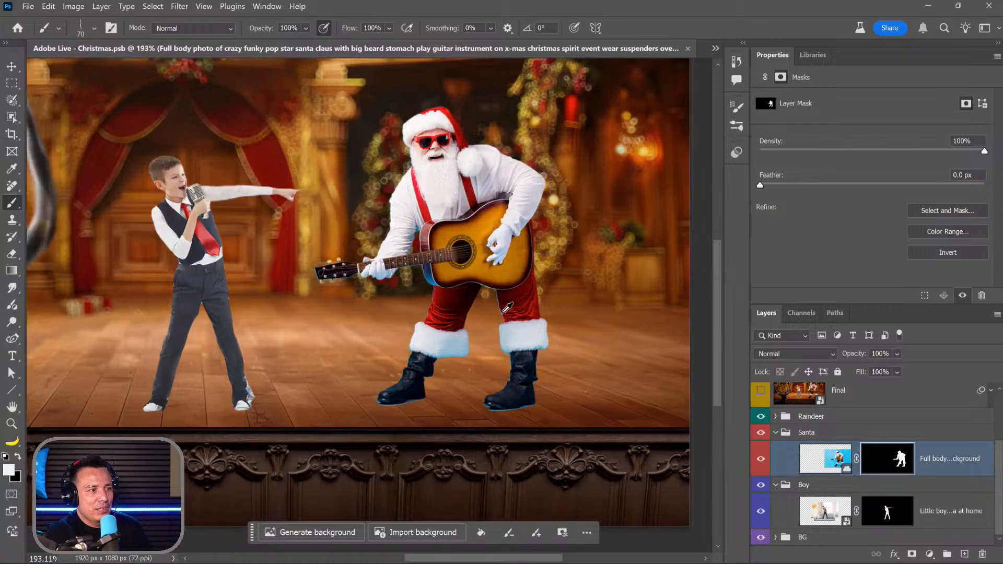
scroll(506, 308, "up", 2)
scroll(491, 361, "up", 2)
scroll(445, 268, "up", 2)
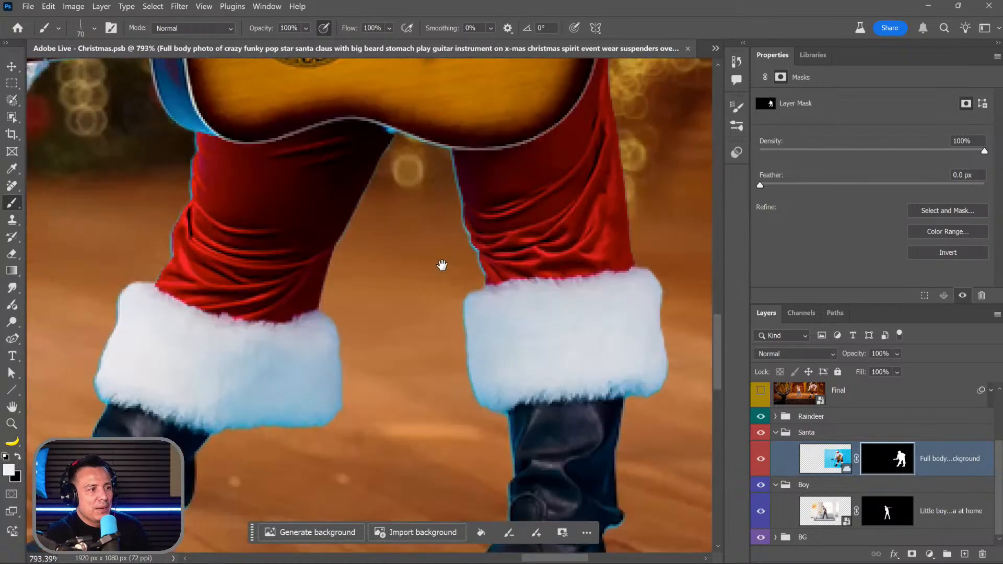
left_click_drag(255, 182, 190, 83)
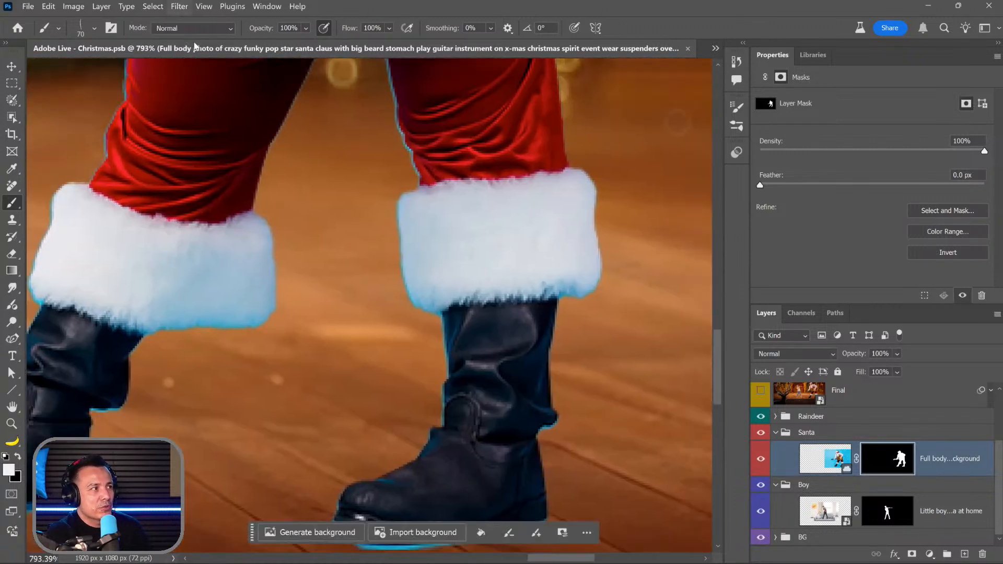
left_click(179, 7)
mouse_move(209, 318)
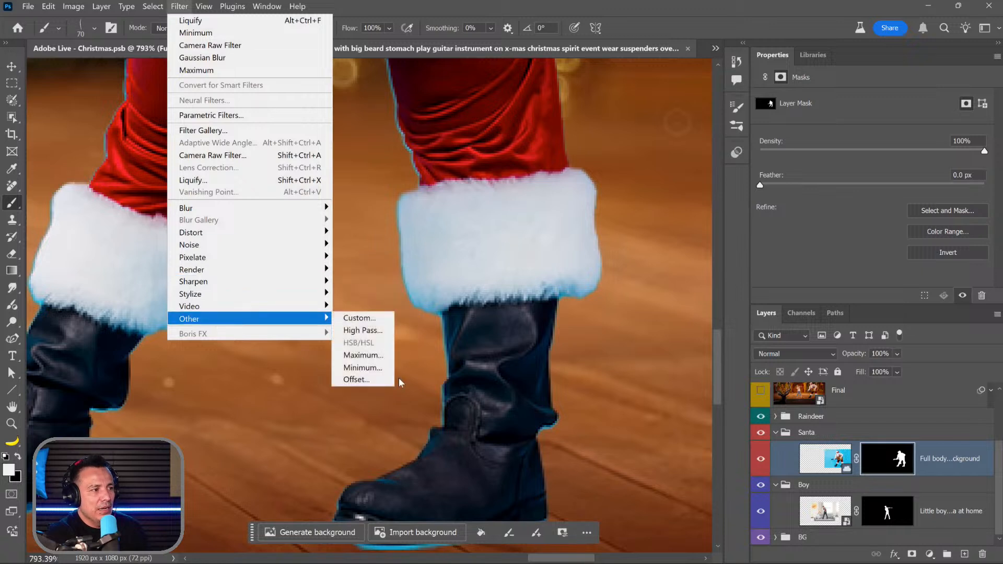
left_click(364, 368)
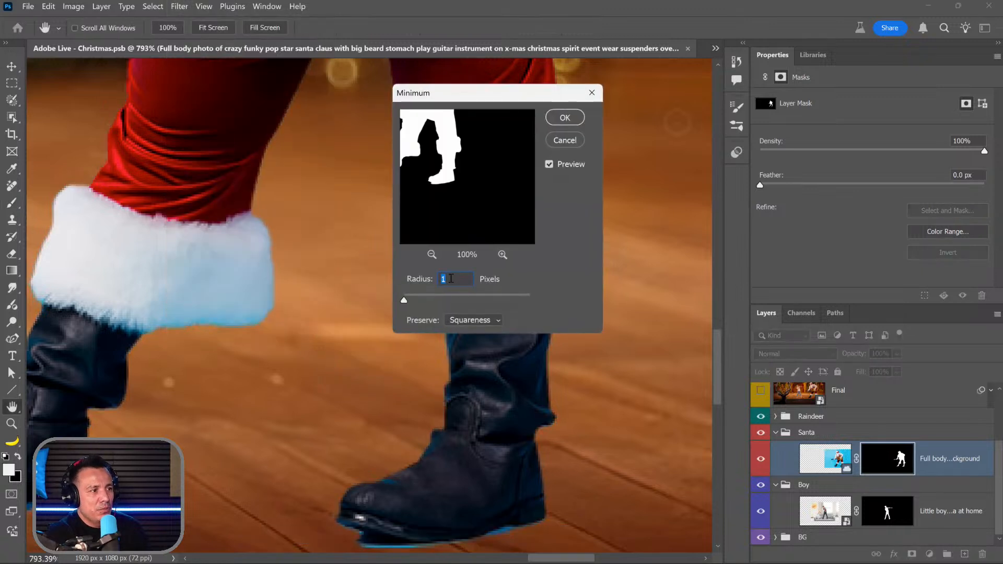
type("2")
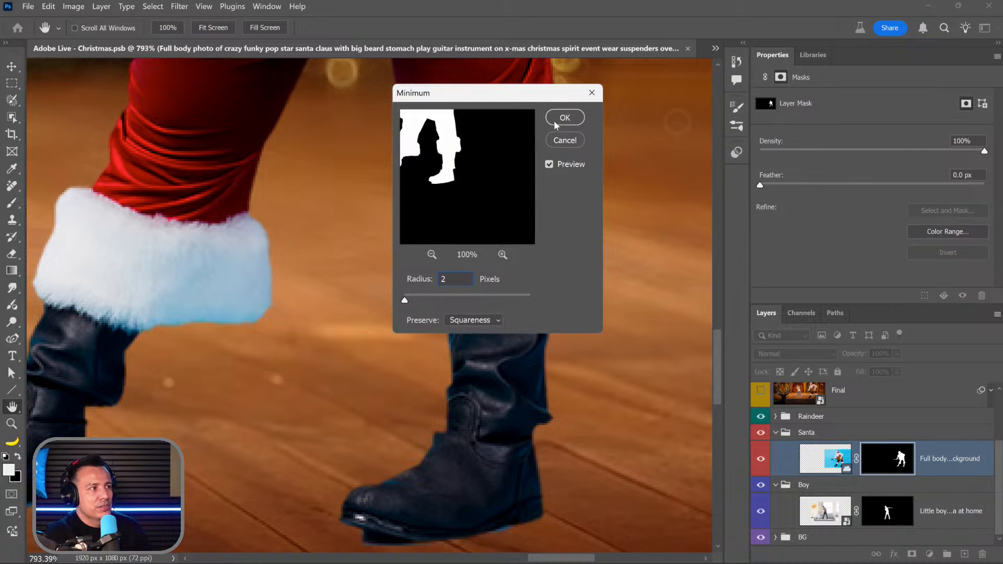
left_click(564, 118)
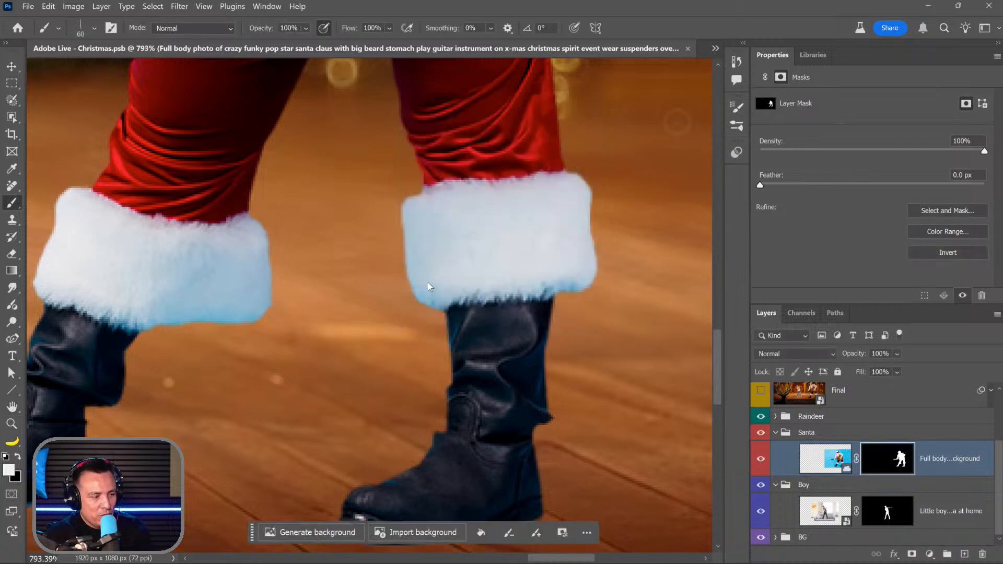
Step: Reduce the fur brush to 10 px and paint fur strands in white on the mask at the right cuff's lower left corner
key("bracketleft")
key("bracketleft")
key("bracketleft")
key("bracketleft")
key("bracketleft")
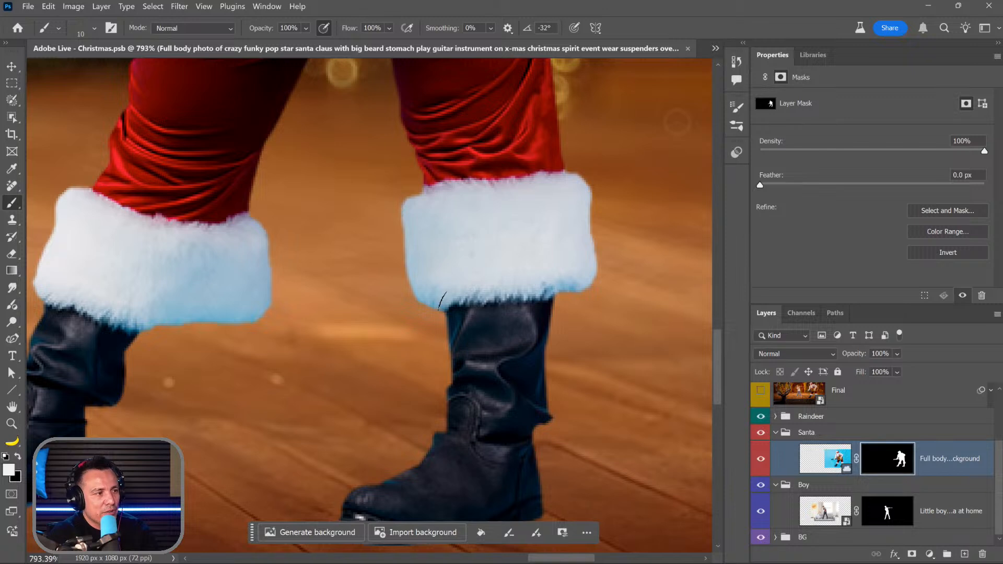
key("x")
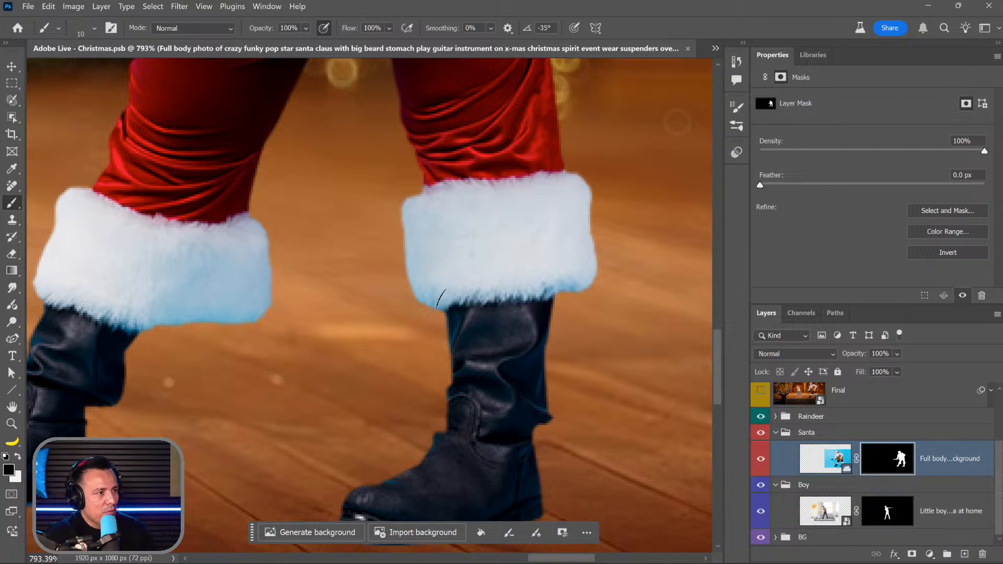
left_click_drag(440, 301, 434, 296)
key("x")
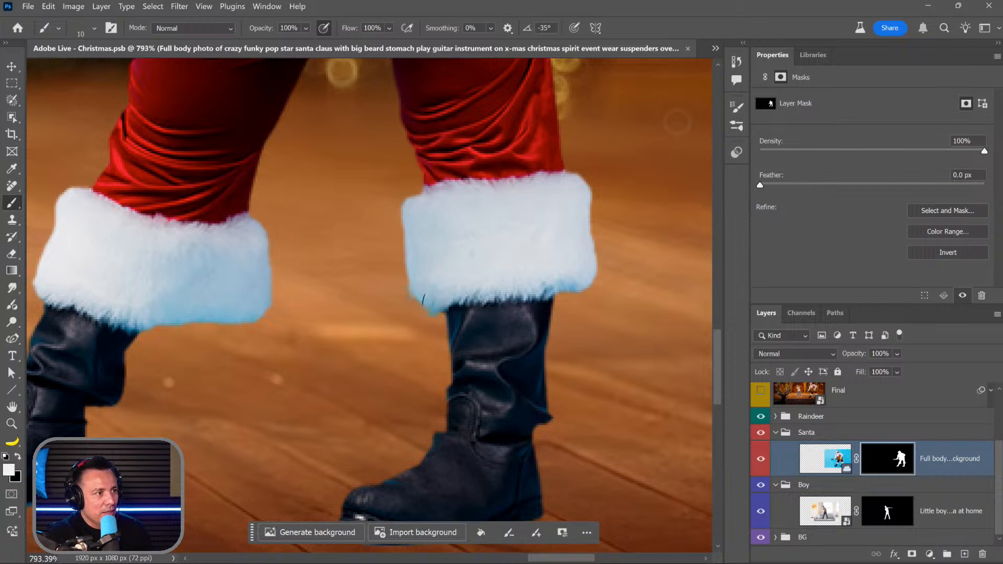
Step: Enlarge the fur brush to 20 px, rotate its tip to -63° and paint strands up the right cuff's left edge
key("]")
key("]")
key("Right")
key("Right")
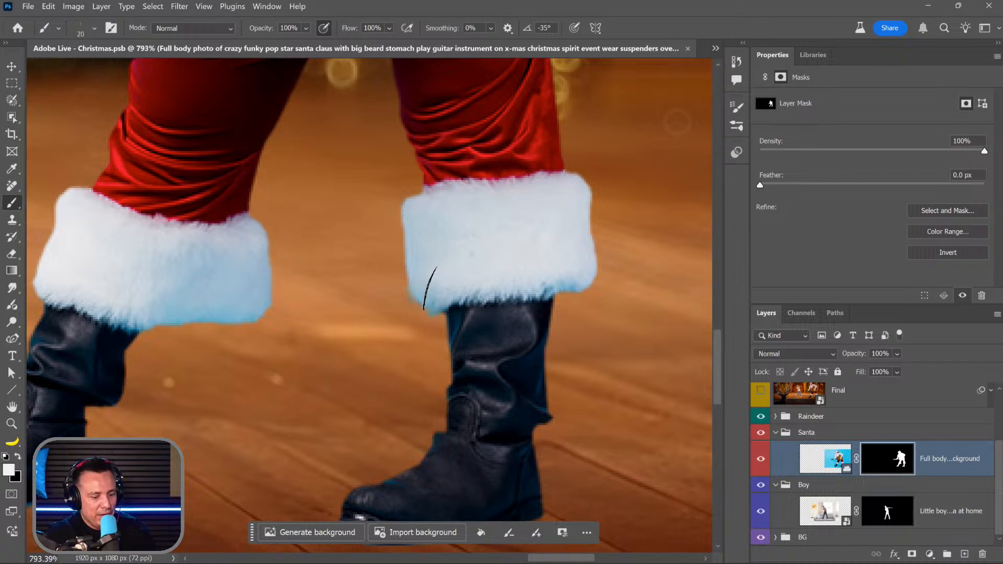
key("Right")
key("Right")
key("Right")
key("Right")
key("Right")
key("Right")
key("Right")
key("Right")
key("Right")
key("Right")
key("Right")
key("Right")
key("Right")
key("Right")
key("Right")
key("Right")
key("Right")
key("Right")
key("Right")
key("Right")
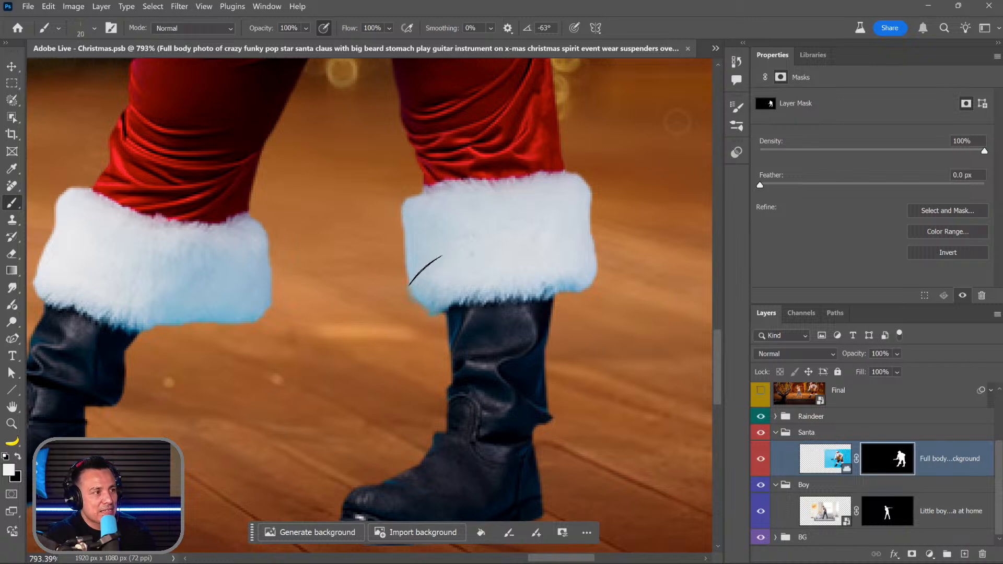
left_click_drag(423, 267, 424, 206)
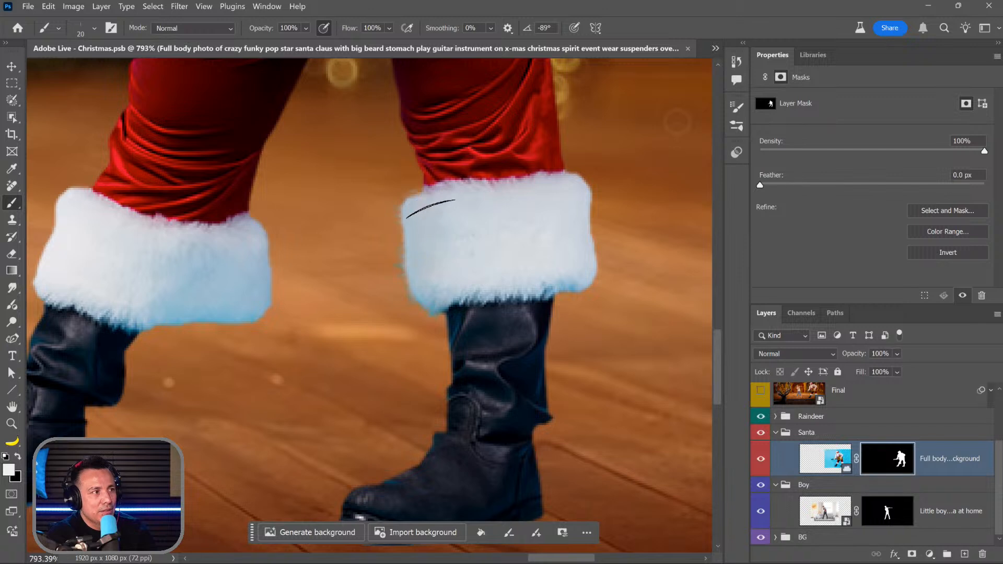
Step: Rotate the fur tip to follow the right cuff's outline and paint strands around its upper corners and outer edge, ending at -38°
key("Right")
key("Right")
key("Right")
key("Right")
key("Right")
key("Right")
key("Right")
key("Right")
key("Right")
key("Right")
key("Right")
key("Right")
key("Right")
key("Right")
key("Right")
key("Right")
key("Right")
key("Right")
key("Right")
key("Right")
key("Right")
key("Right")
key("Right")
key("Right")
key("Right")
key("Right")
key("Right")
key("Right")
key("Right")
key("Right")
key("Right")
key("Right")
key("Right")
key("Right")
key("Right")
key("Right")
key("Right")
key("Right")
key("Right")
key("Right")
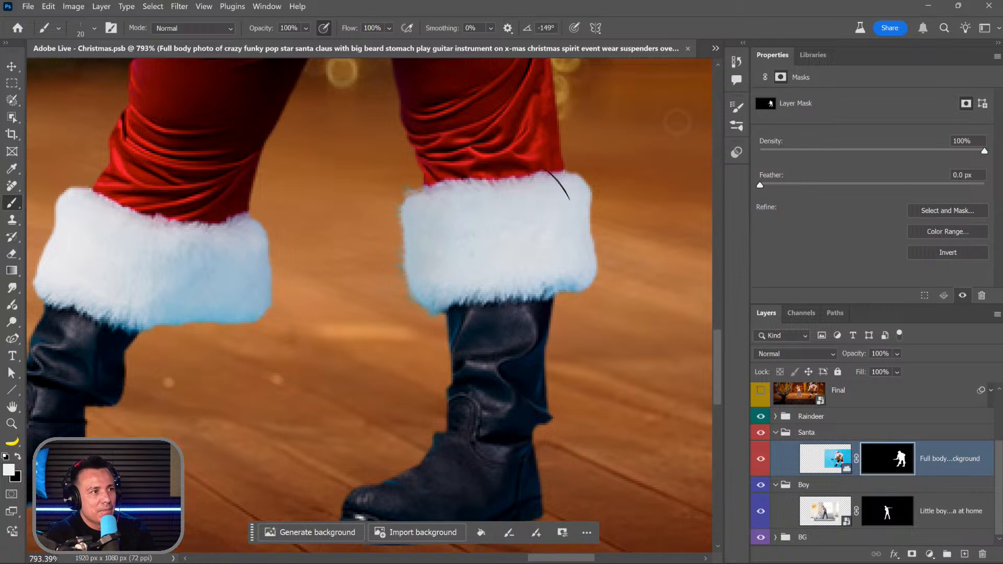
key("Left")
key("Left")
key("Left")
key("Left")
key("Left")
key("Left")
key("Left")
key("Left")
key("Left")
key("Left")
key("Left")
key("Left")
key("Left")
key("Left")
key("Left")
key("Left")
key("Left")
key("Left")
key("Left")
key("Left")
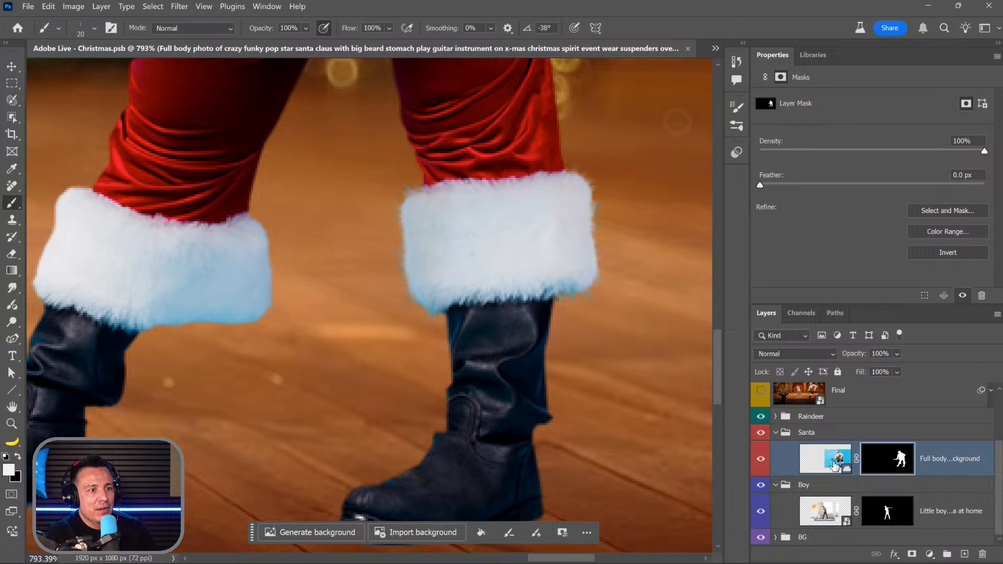
Step: Add a new layer above the Santa image and clip it to that layer
left_click(964, 554)
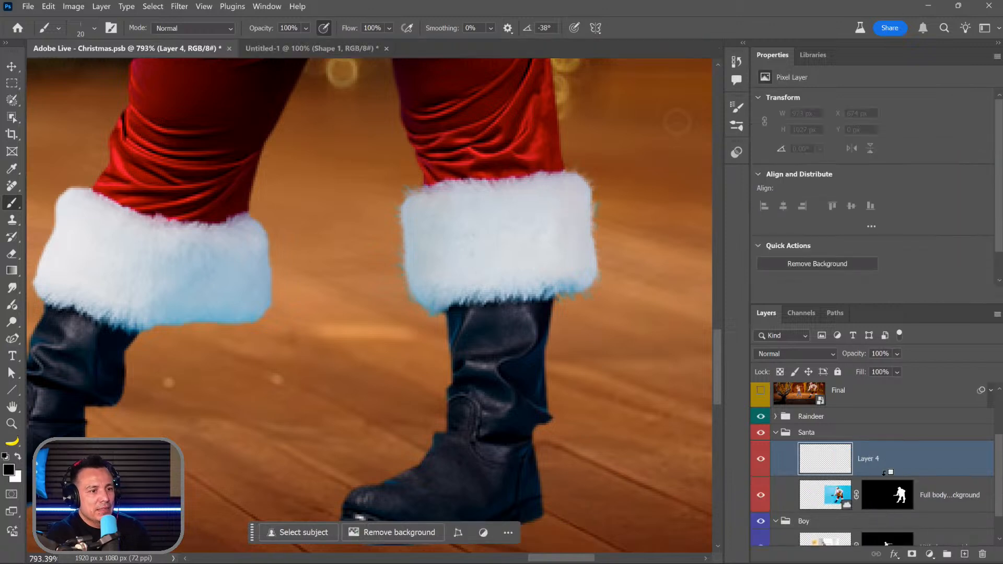
key("ctrl+alt+g")
key("x")
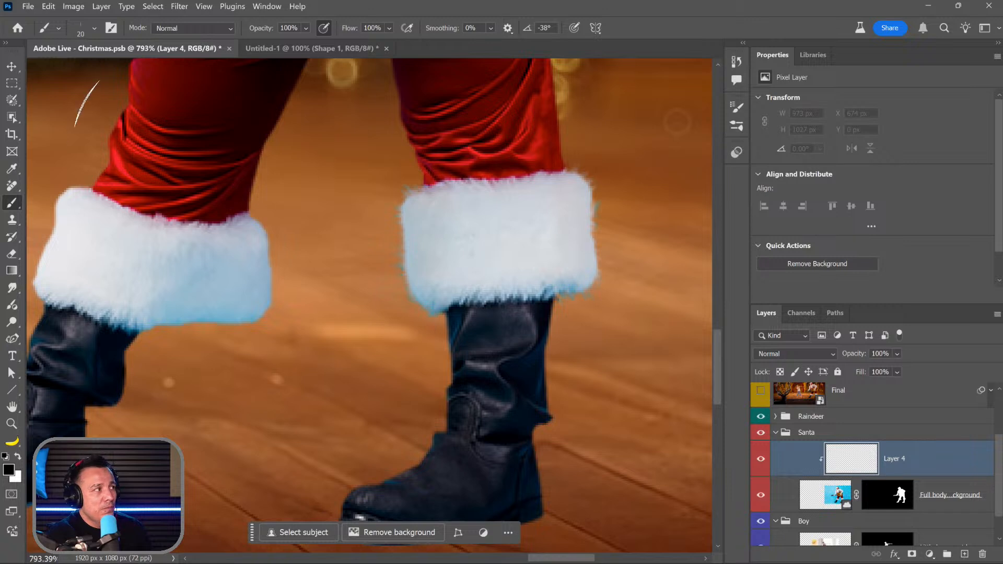
Step: Save the fur brush as a new preset with its size, tool settings and color under the suggested name, and close the brush settings
left_click(93, 28)
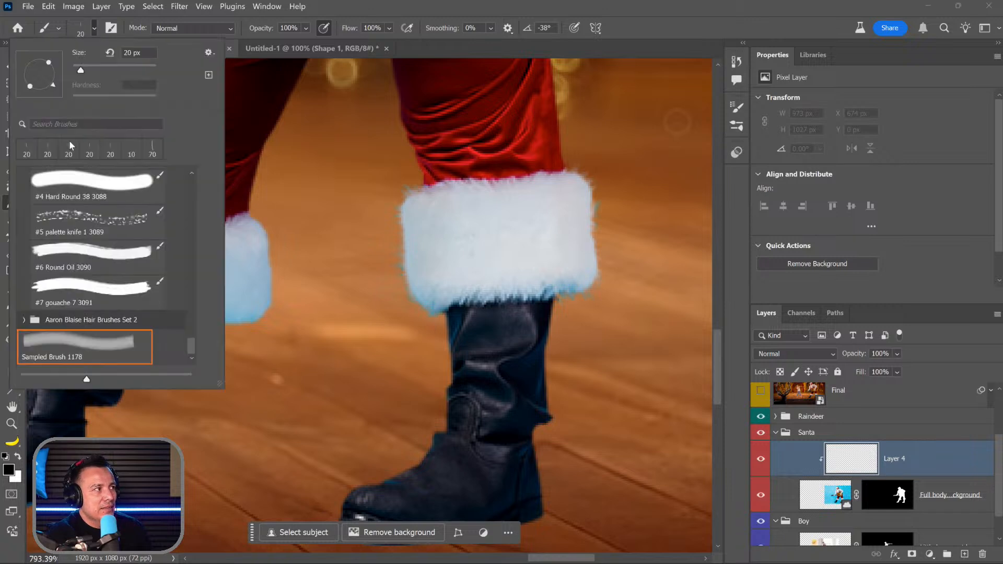
left_click(112, 28)
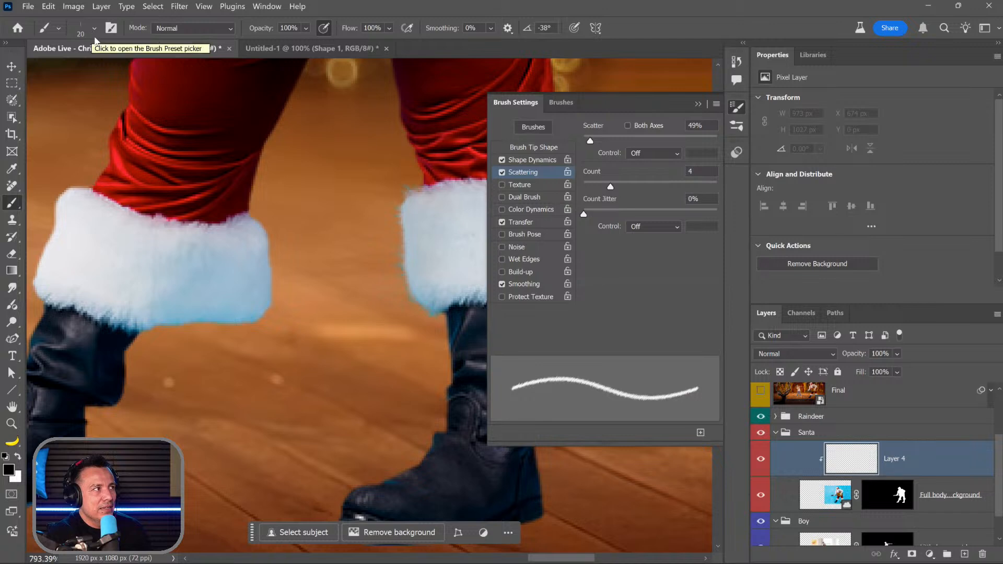
left_click(717, 104)
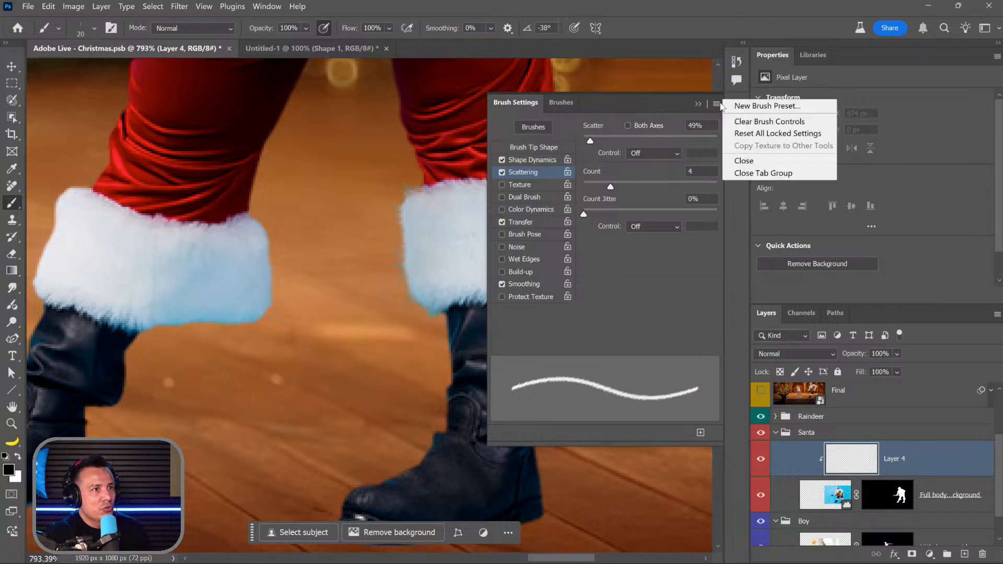
left_click(752, 106)
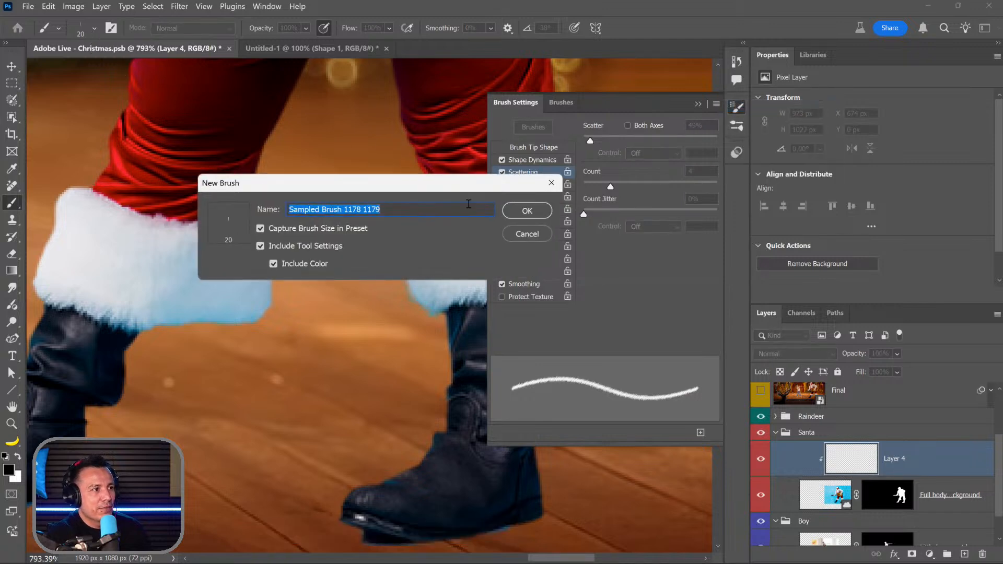
left_click(538, 215)
left_click(699, 104)
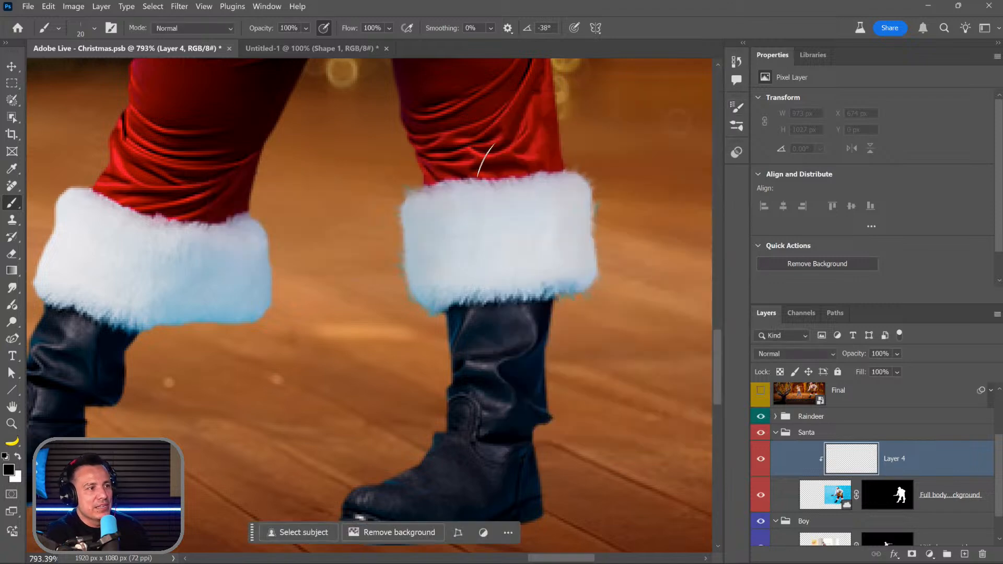
Step: Choose the Soft Round brush, sample the cuff's white and paint over the blue fringe along the right cuff's outer edge
left_click(95, 28)
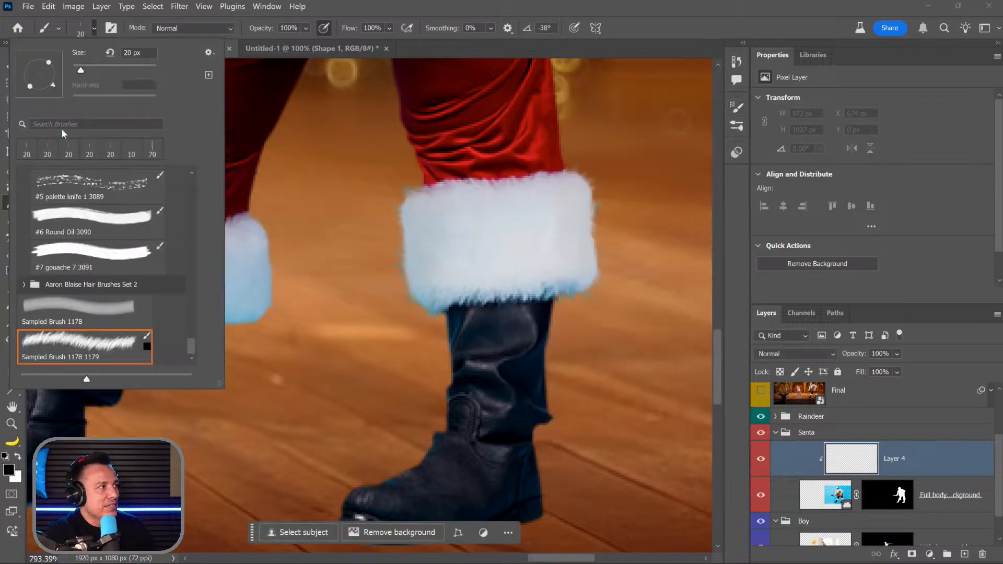
left_click_drag(192, 348, 196, 165)
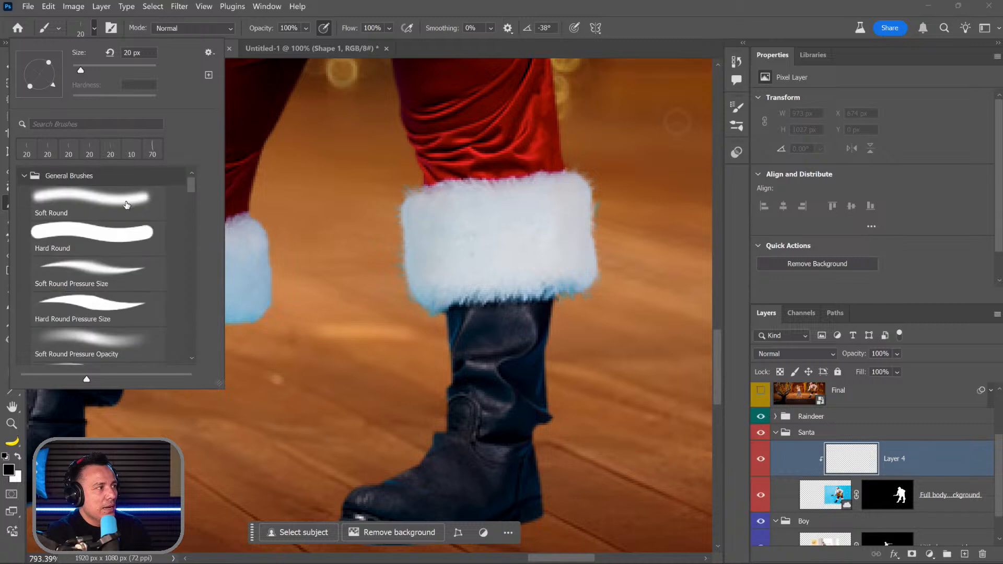
left_click(128, 203)
mouse_move(575, 296)
left_mouse_down()
mouse_move(567, 297)
mouse_move(604, 280)
mouse_move(619, 198)
mouse_move(616, 225)
left_mouse_up()
key("ctrl+z")
key("x")
left_click(585, 223, "alt")
mouse_move(580, 303)
left_mouse_down()
mouse_move(615, 293)
mouse_move(601, 241)
mouse_move(600, 168)
left_mouse_up()
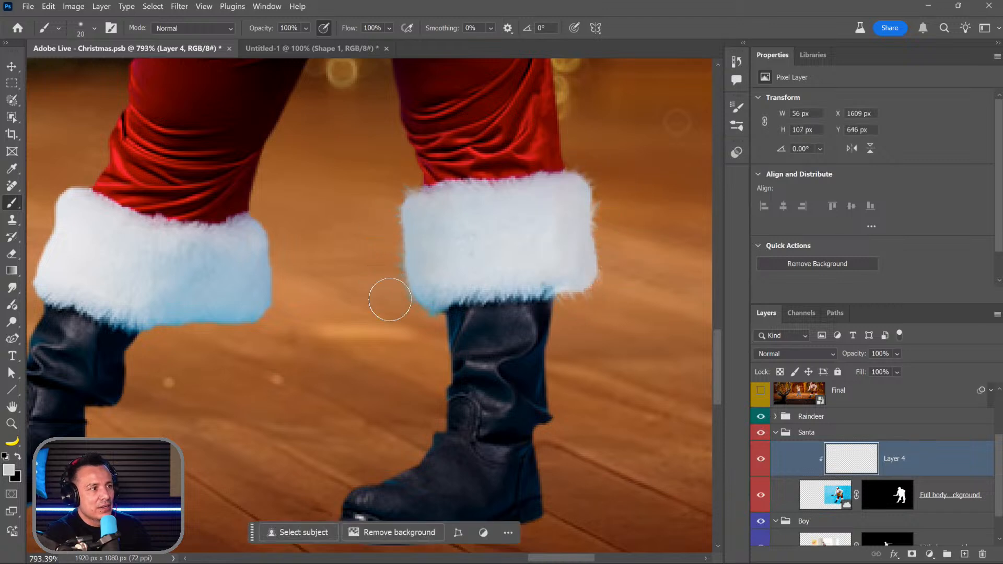
Step: Paint the sampled white over the blue fringe at the right cuff's lower left corner on the clipped layer
left_click_drag(440, 319, 438, 313)
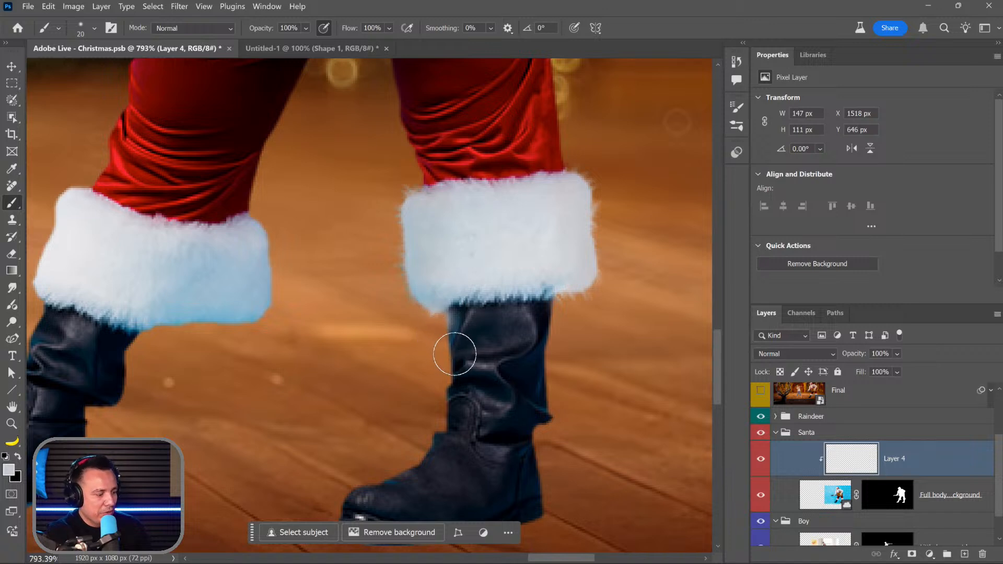
key("shift+alt+r")
key("shift+alt+n")
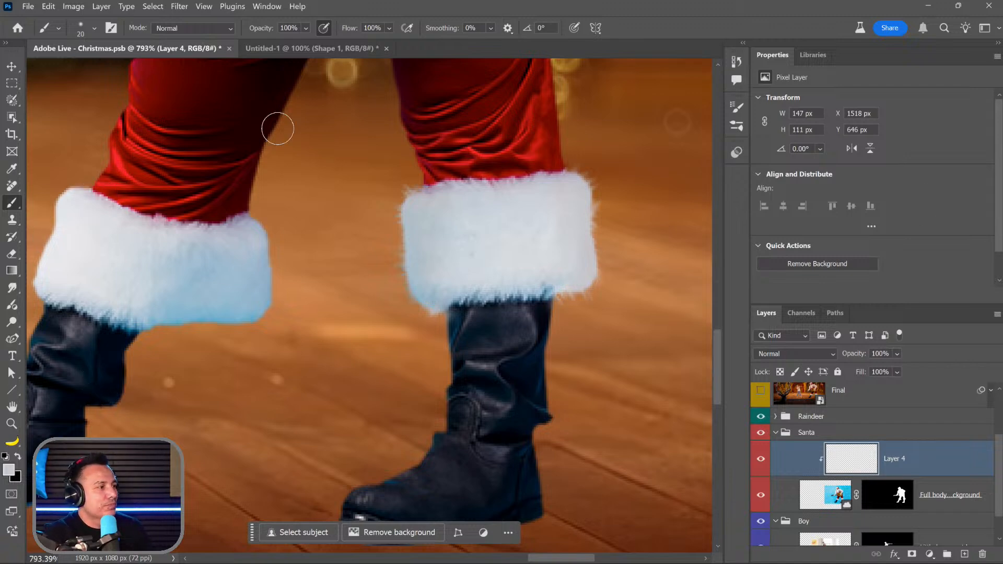
Step: Examine the refined fur cuff beside the untreated one and within the whole composite
key("z")
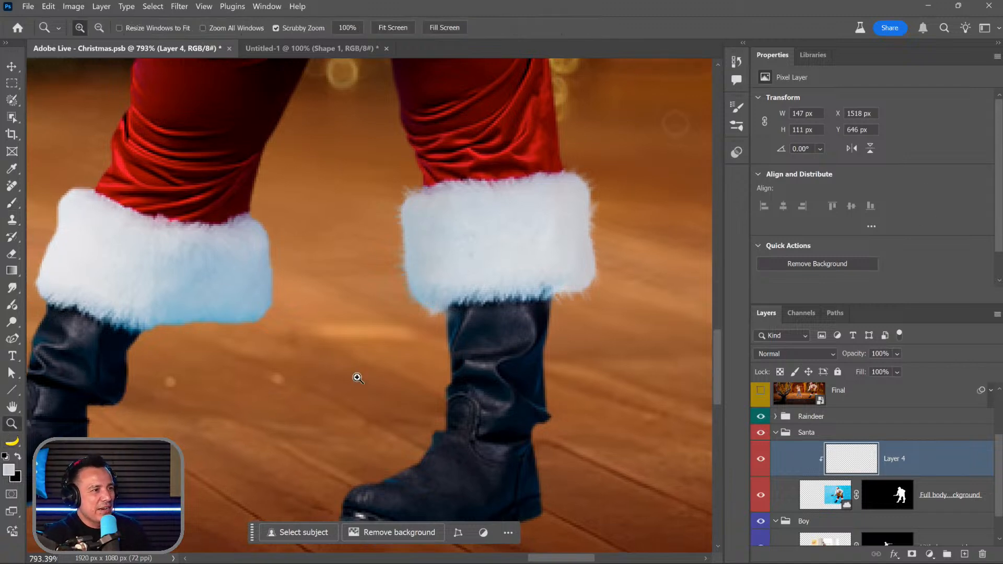
key("ctrl+1")
left_click(395, 299)
left_click(394, 300)
left_click(395, 299)
left_click(394, 300)
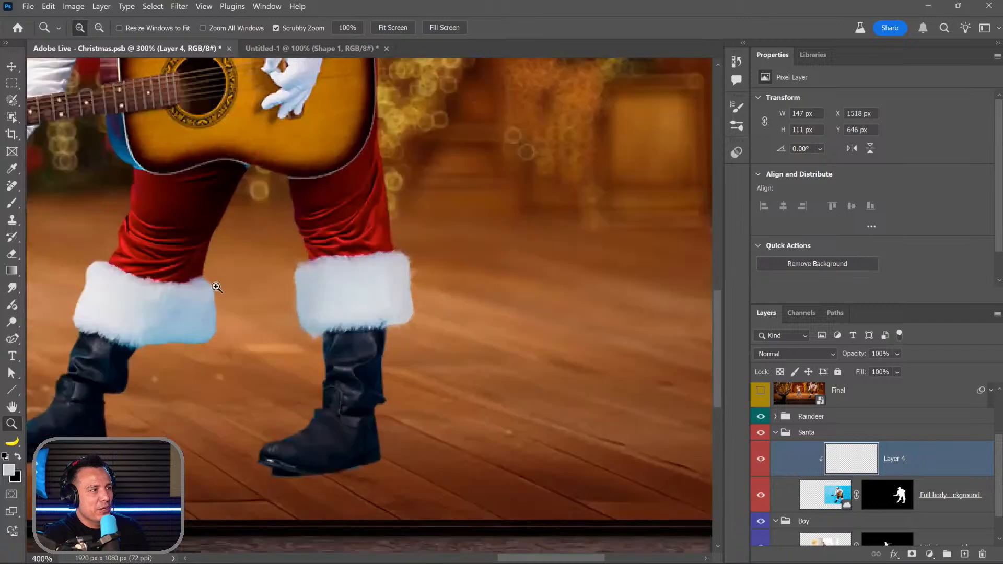
left_click(216, 286)
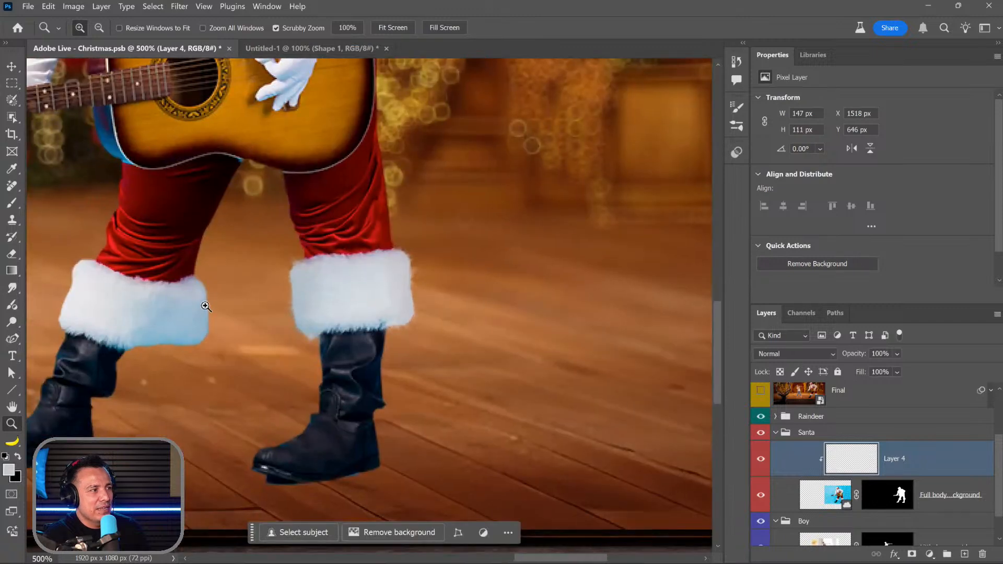
right_click(323, 316)
left_click(342, 322)
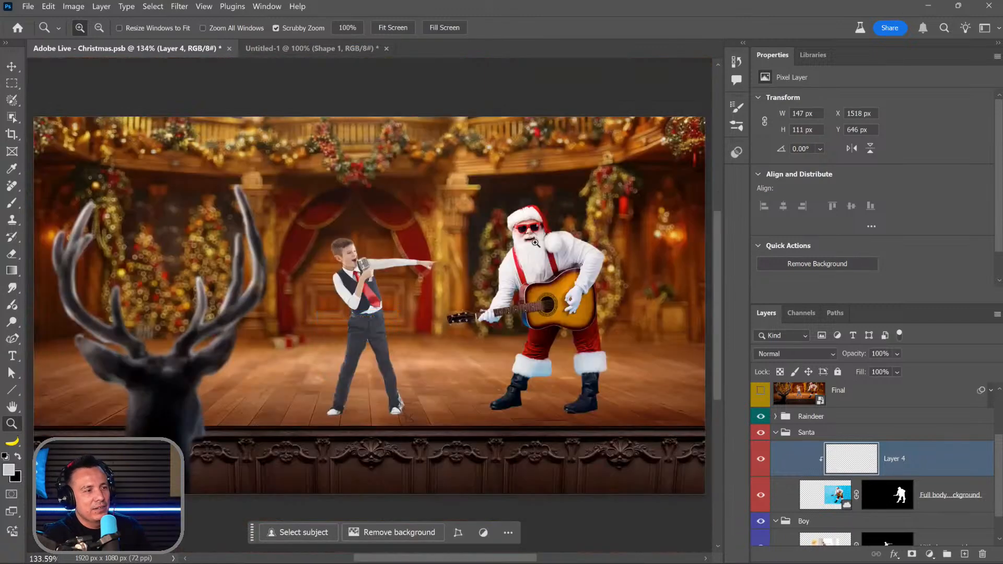
Step: Choose the recently used fur brush and paint fur strands into Santa's layer mask along the left edge of the hat trim
left_click(513, 216)
left_click(513, 217)
left_click(513, 216)
left_click(512, 216)
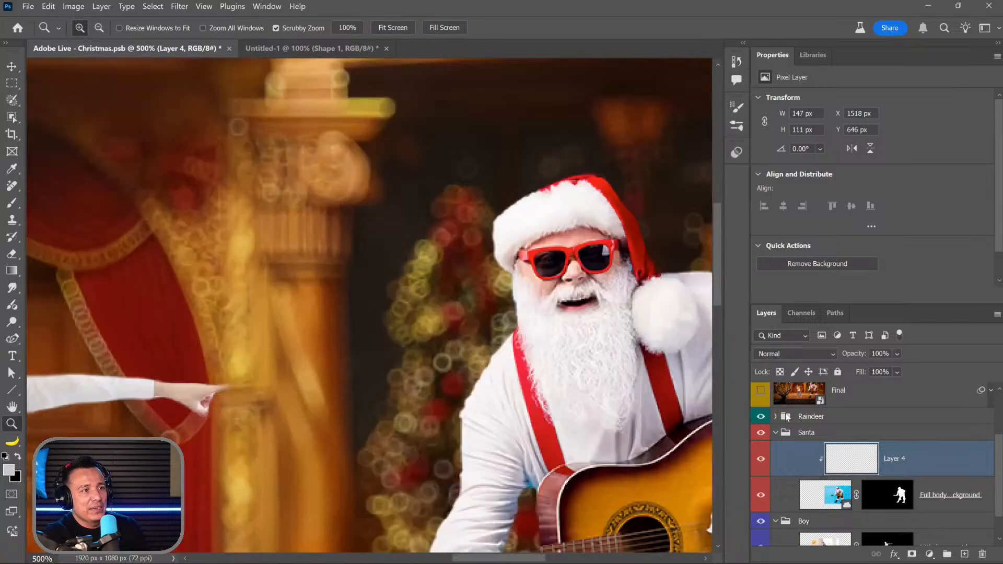
left_click(902, 498)
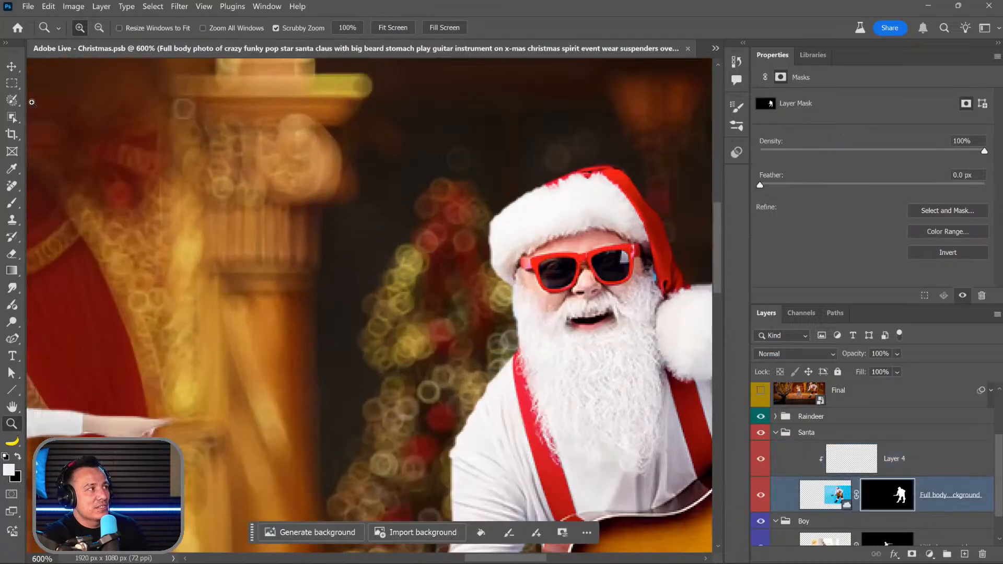
left_click(11, 202)
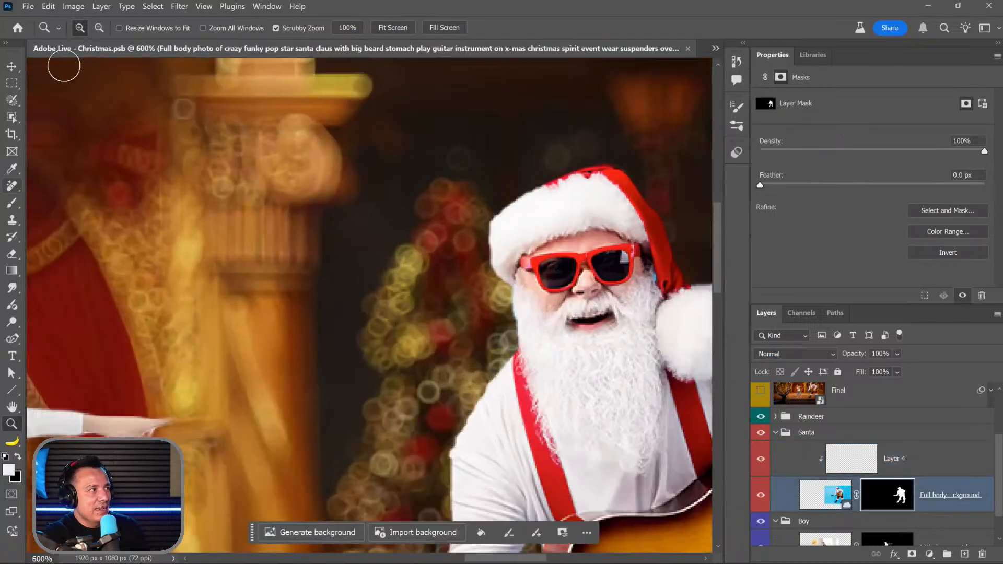
right_click(95, 137)
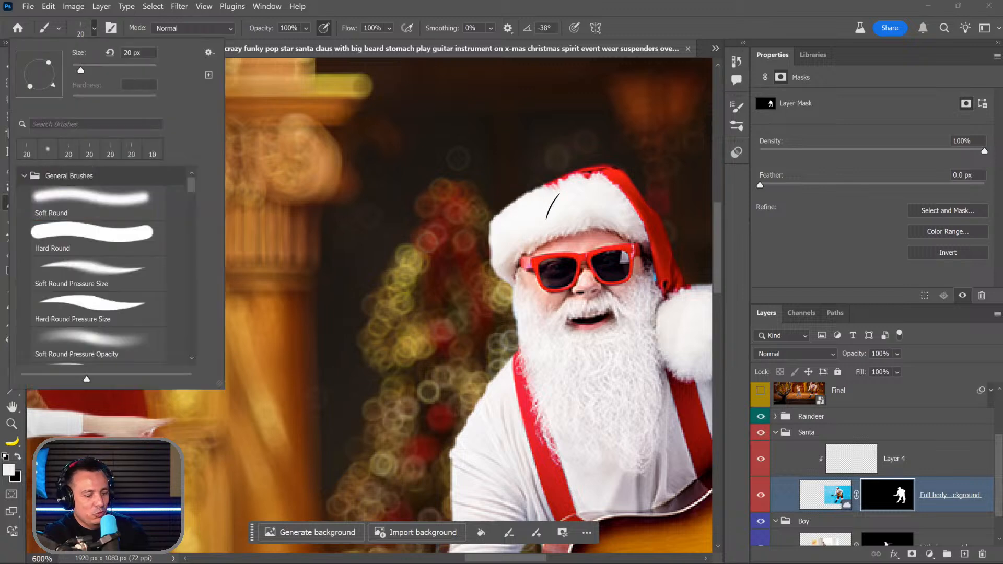
key("period")
key("period")
key("period")
key("period")
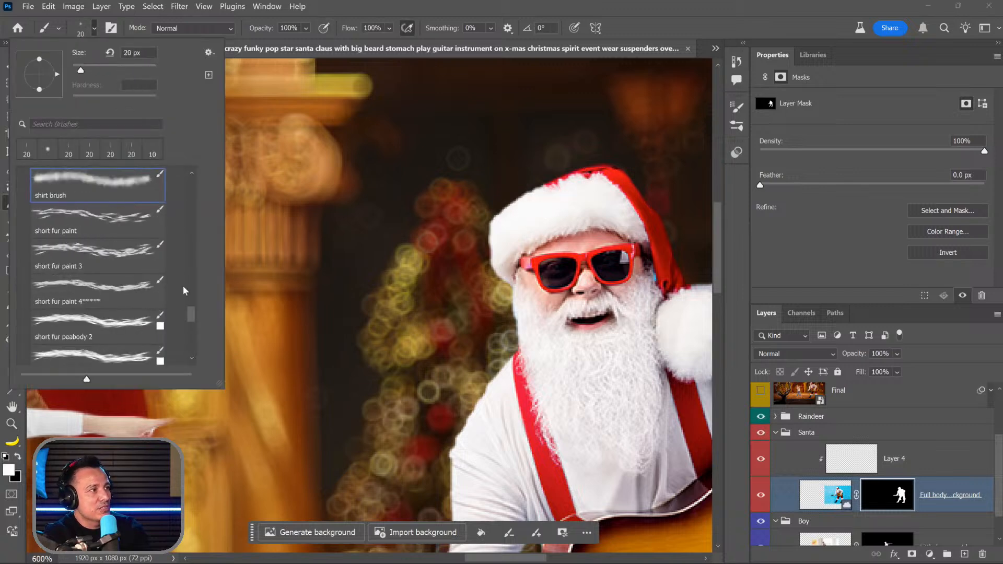
scroll(184, 290, "up", 10)
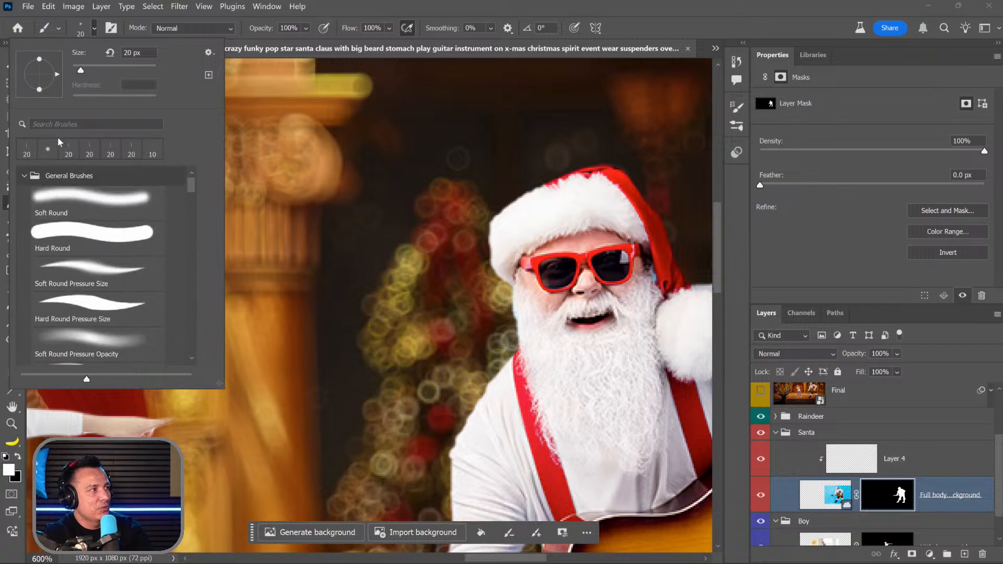
left_click(66, 155)
key("Return")
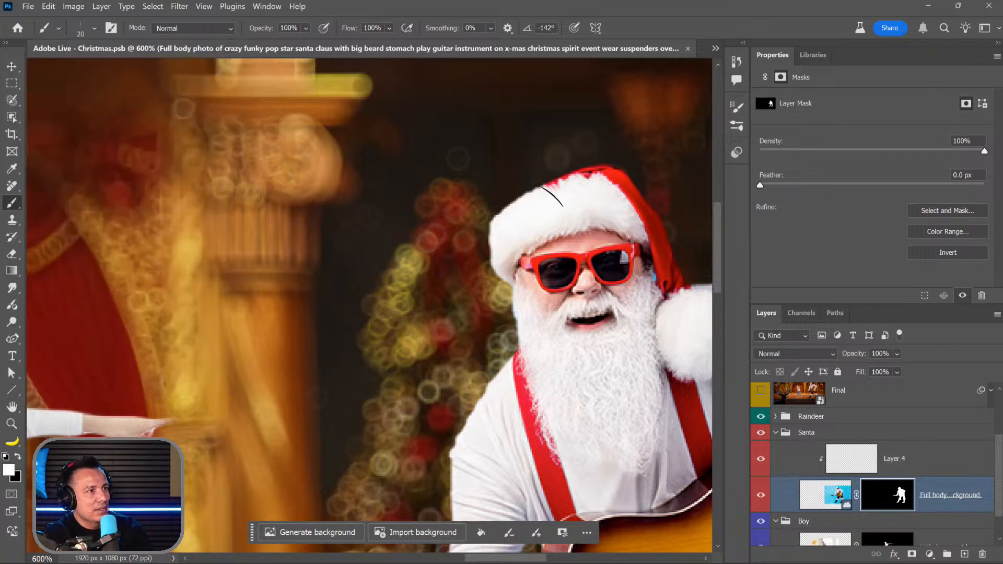
left_click_drag(536, 197, 499, 243)
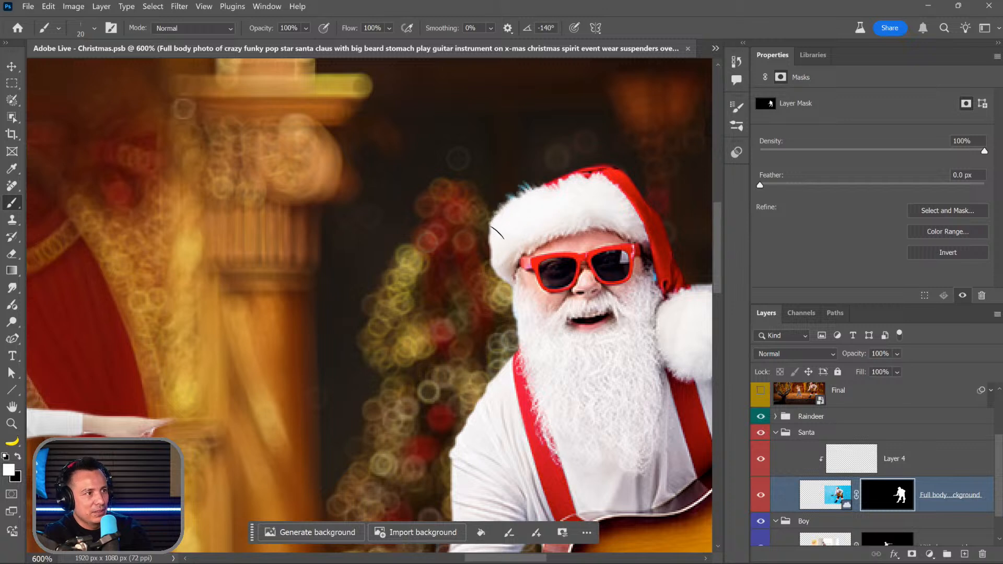
left_click_drag(497, 246, 502, 267)
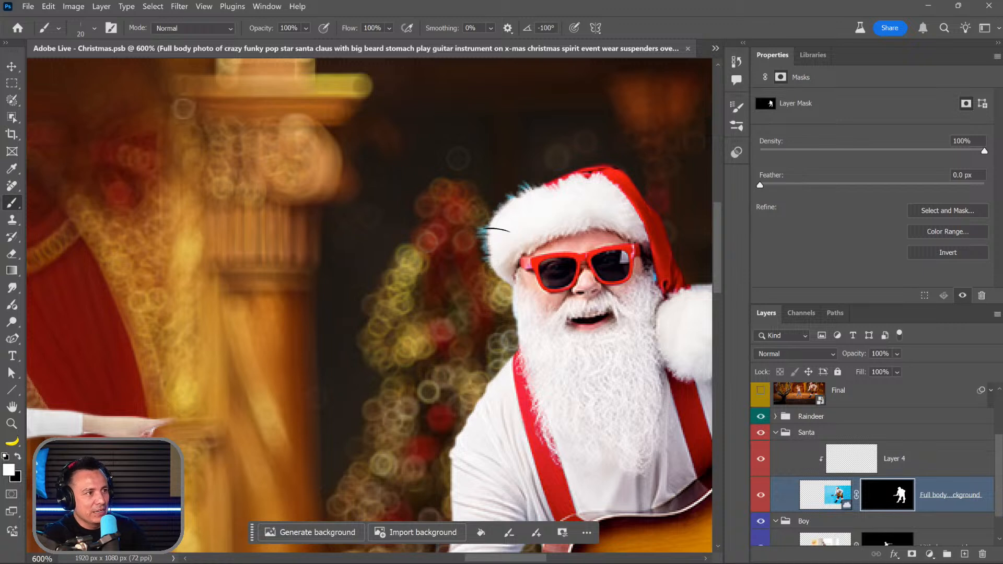
Step: On clipped Layer 4, choose the Soft Round brush, sample the hat's white and paint over the blue fringe on the trim's left edge
left_click(850, 473)
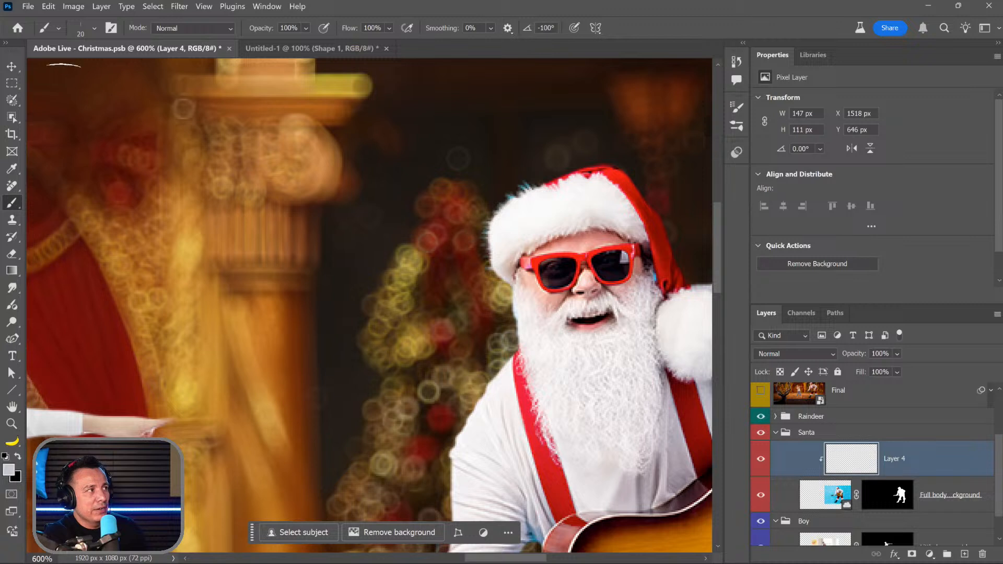
left_click(94, 28)
left_click(52, 199)
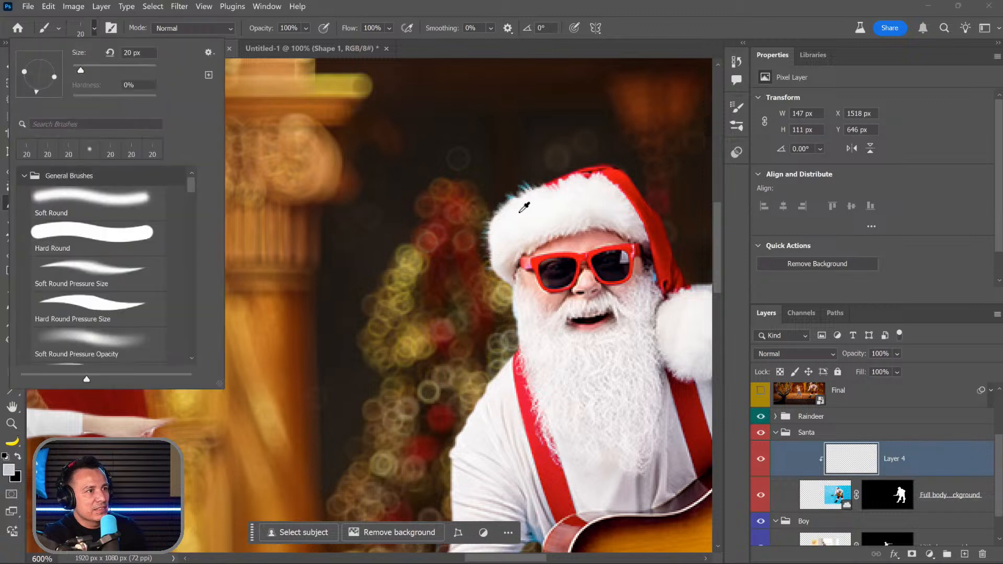
left_click(521, 181)
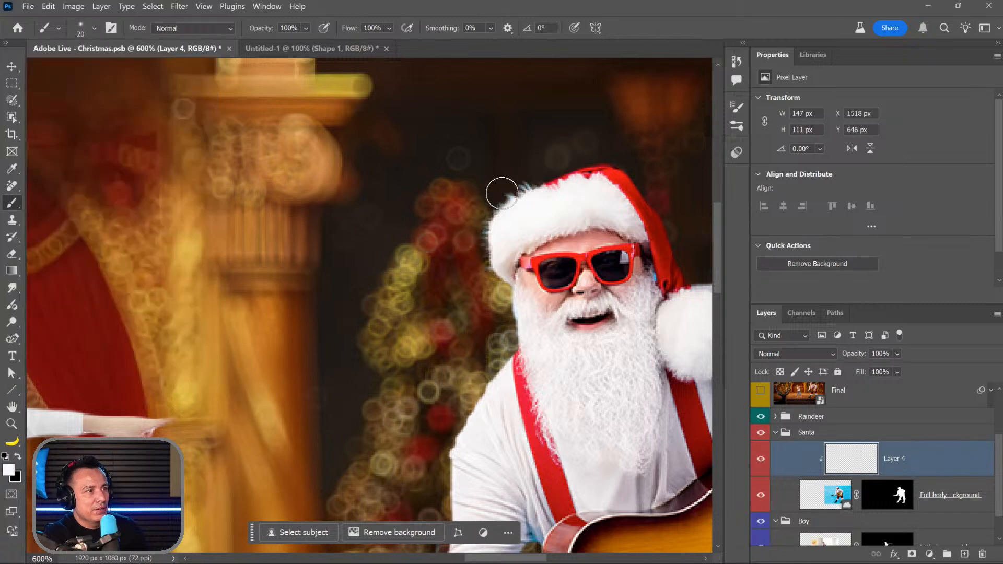
left_click_drag(483, 220, 483, 276)
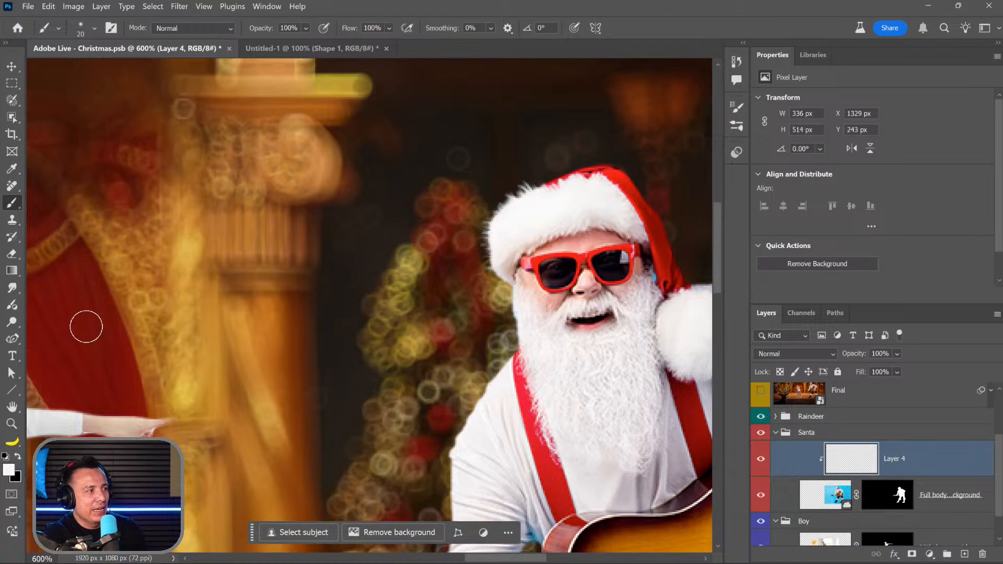
Step: Place the abstract gold glitter image from the 1324 library into the composite and license the stock image
double_click(12, 424)
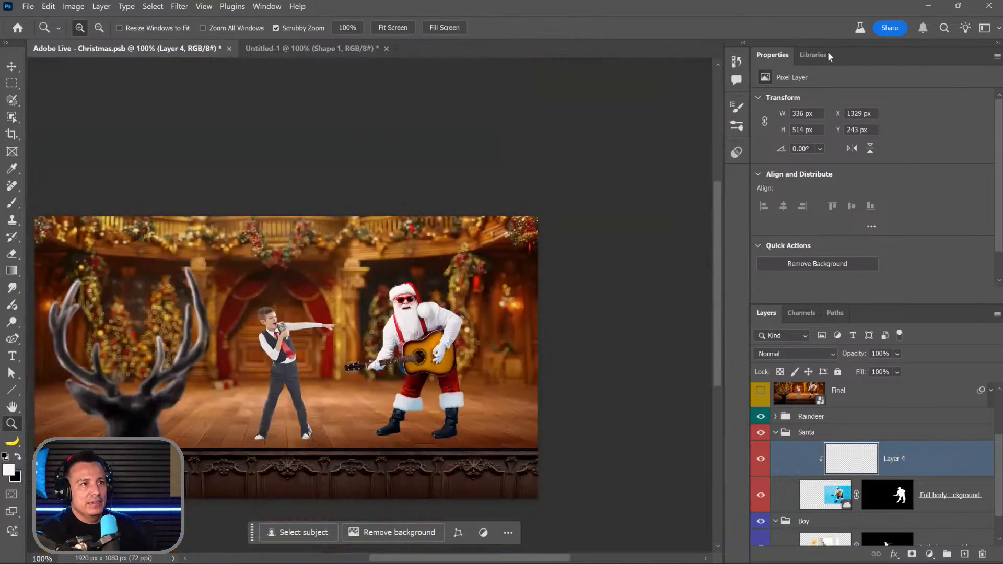
left_click(812, 55)
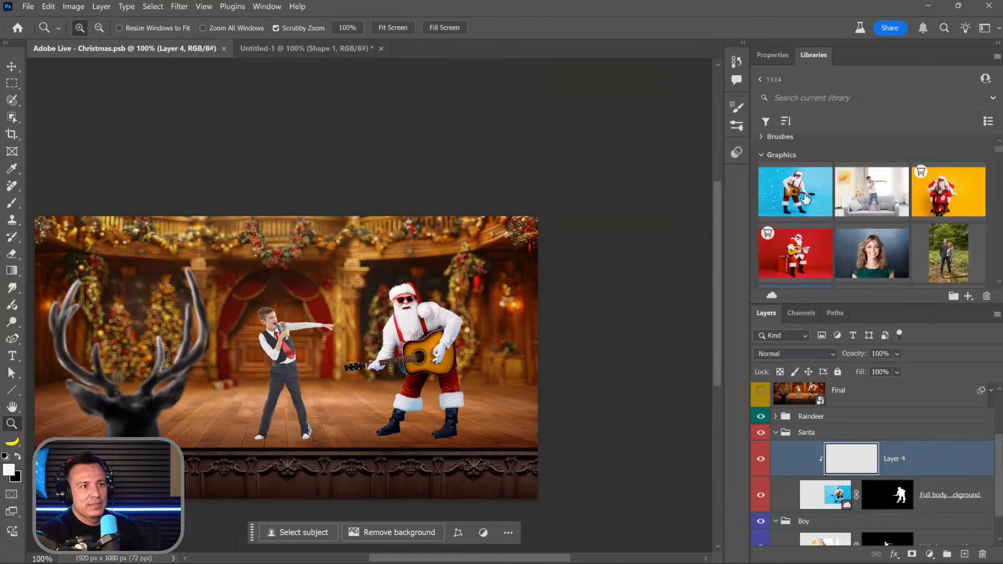
scroll(843, 207, "down", 5)
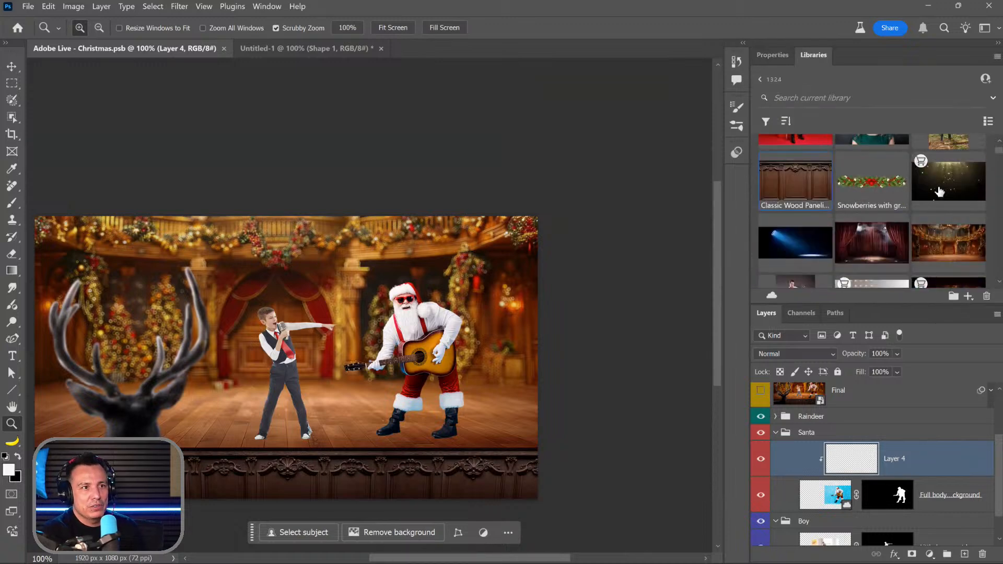
left_click_drag(959, 184, 260, 331)
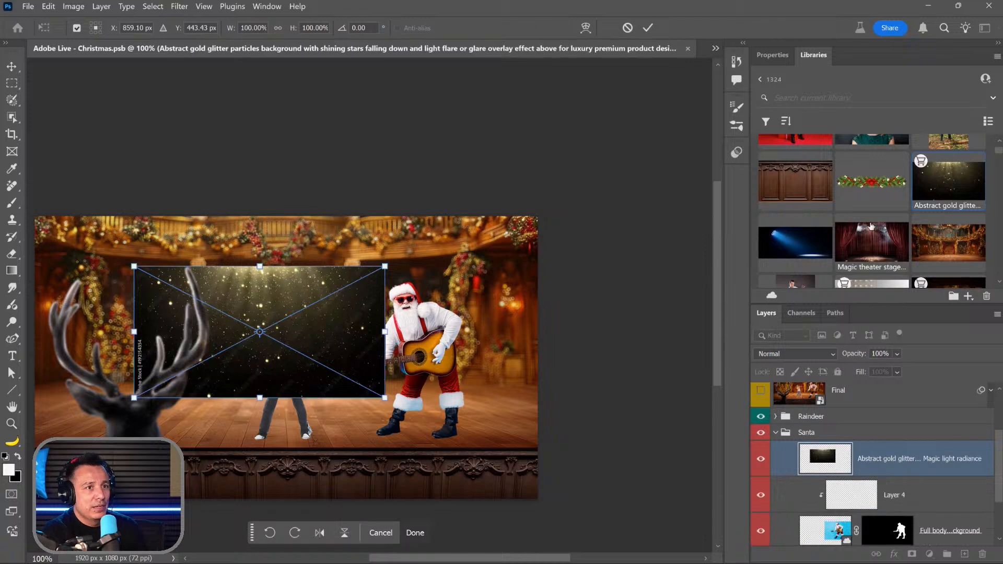
key("Return")
key("z")
left_click(920, 162)
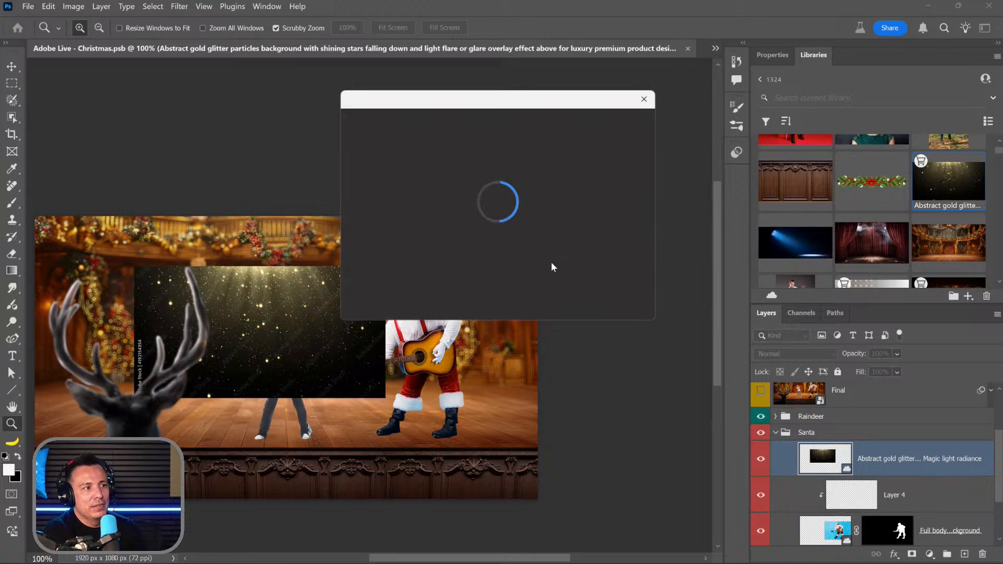
left_click(595, 285)
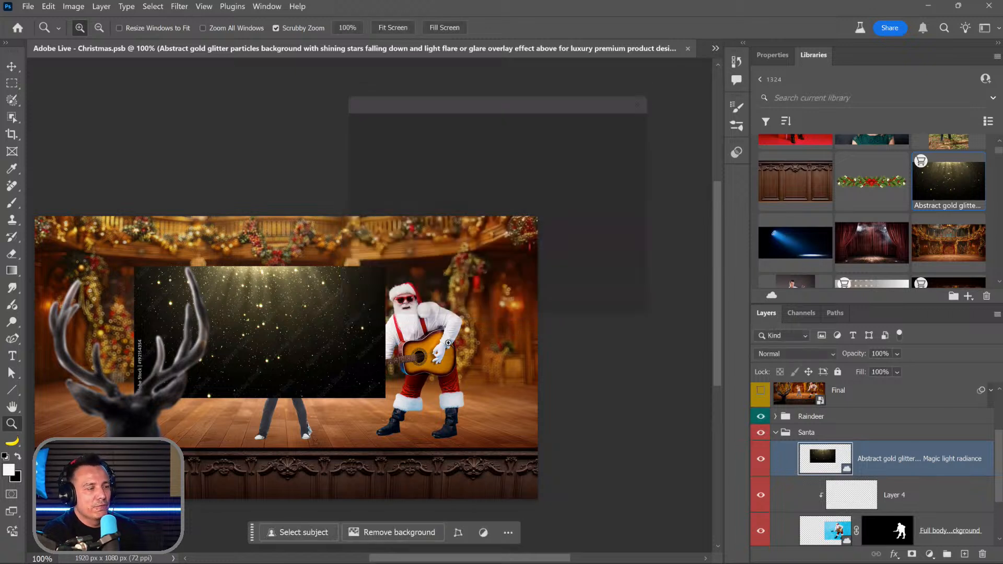
Step: Enlarge the gold glitter image to 229.06% so it covers the whole canvas
key("ctrl+t")
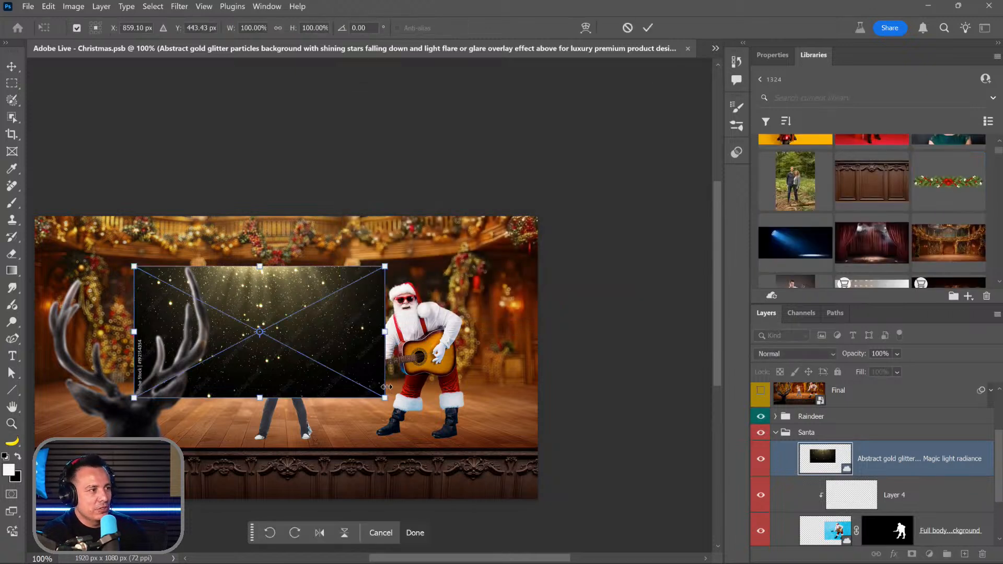
left_click_drag(384, 398, 572, 496)
left_click_drag(527, 408, 527, 423)
key("Return")
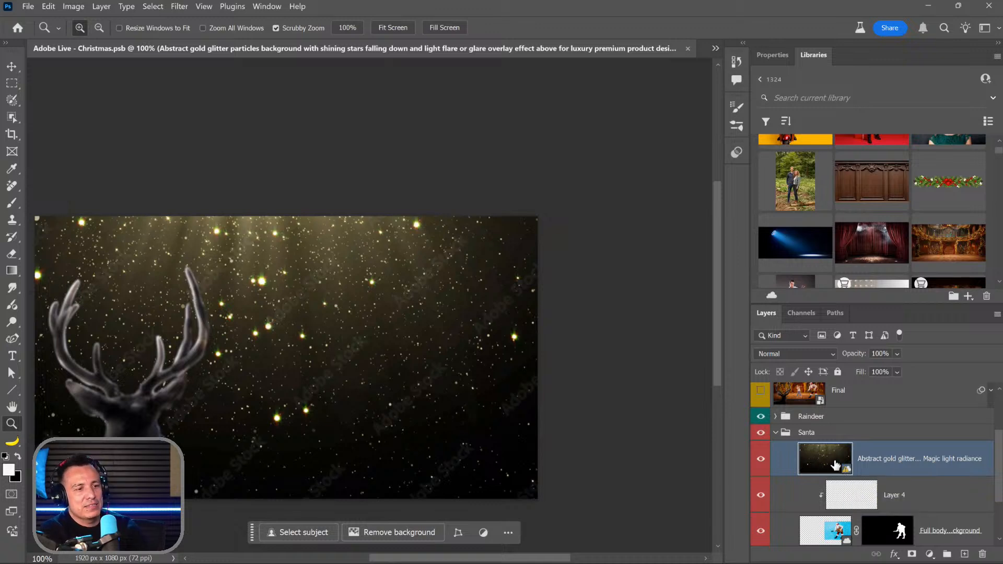
left_click_drag(836, 465, 220, 330)
left_click_drag(349, 399, 509, 465)
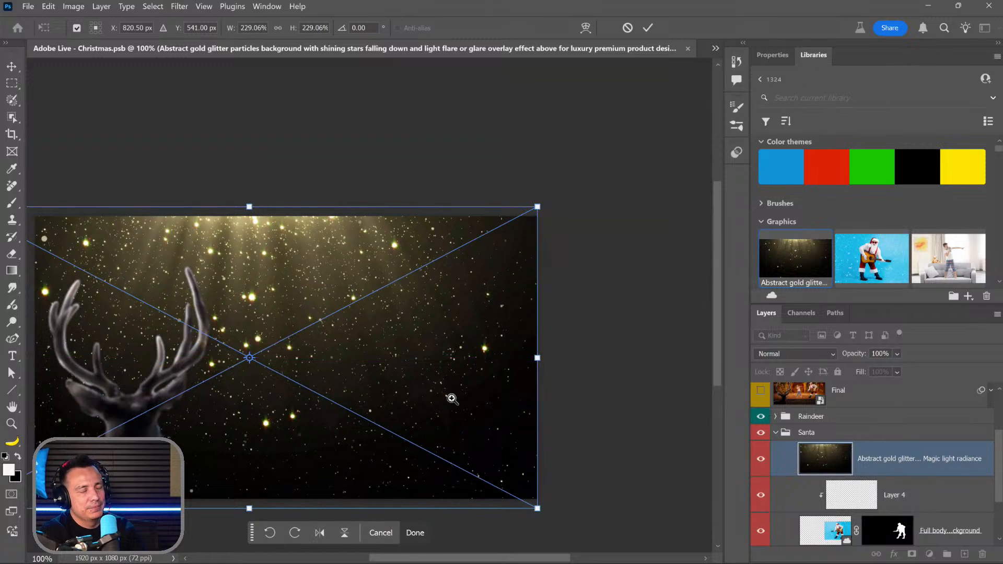
key("Return")
left_click_drag(387, 355, 449, 321)
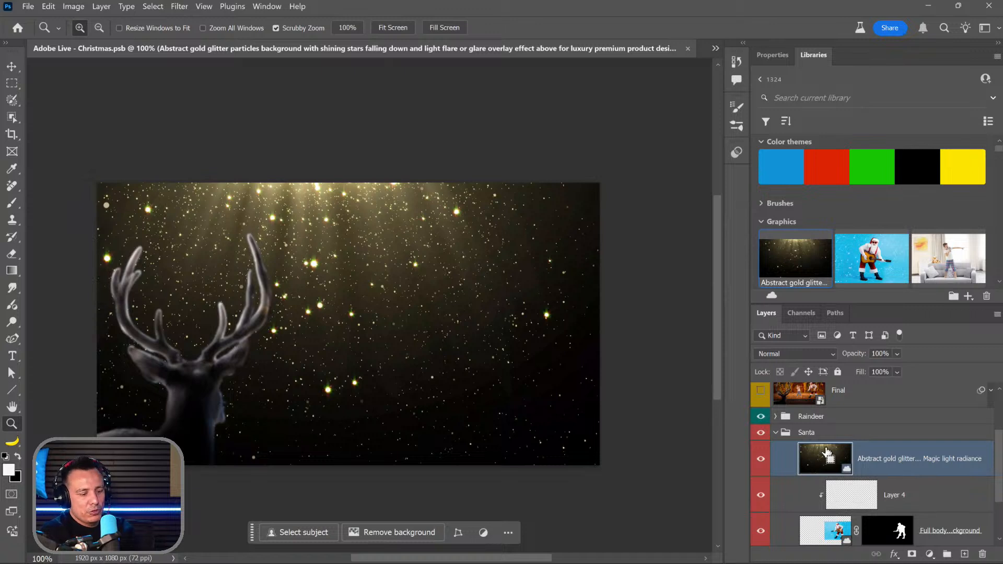
Step: Move the gold glitter layer above the Raindeer group and set its blend mode to Screen
left_click_drag(826, 452, 792, 429)
left_click(802, 356)
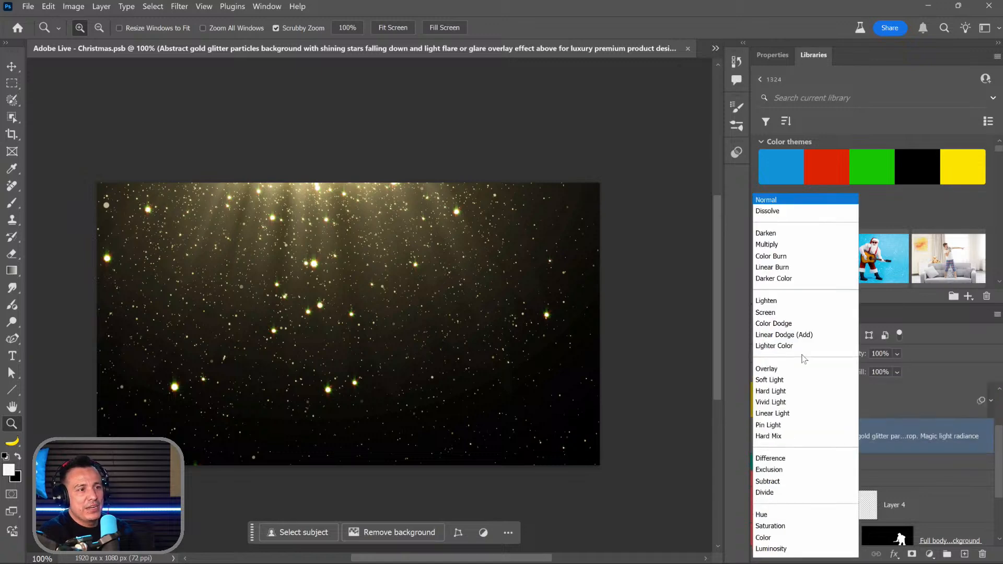
left_click(798, 312)
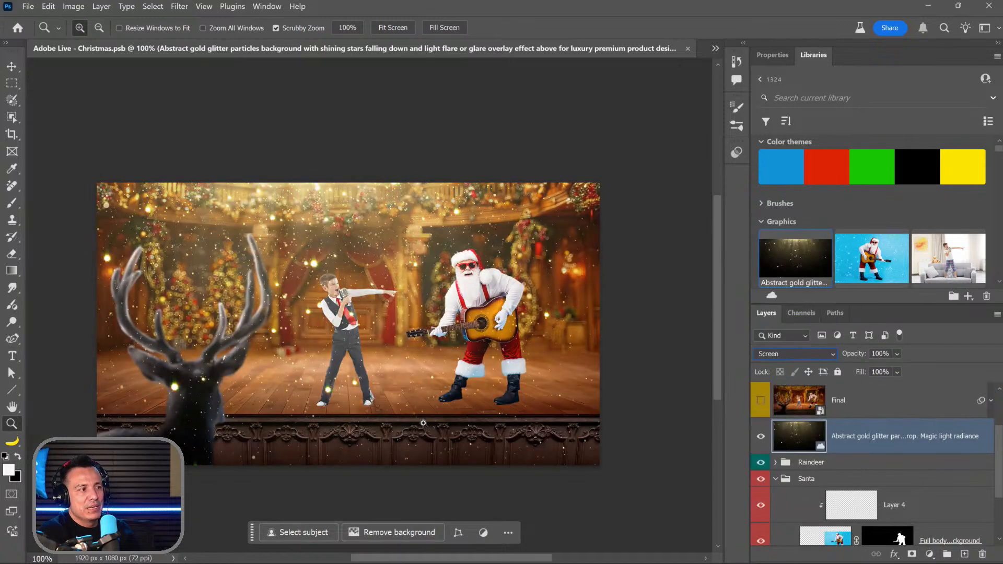
Step: Add a Curves adjustment clipped to the boy layer, lowering the shadows and raising the highlights for more contrast
scroll(919, 476, "down", 2)
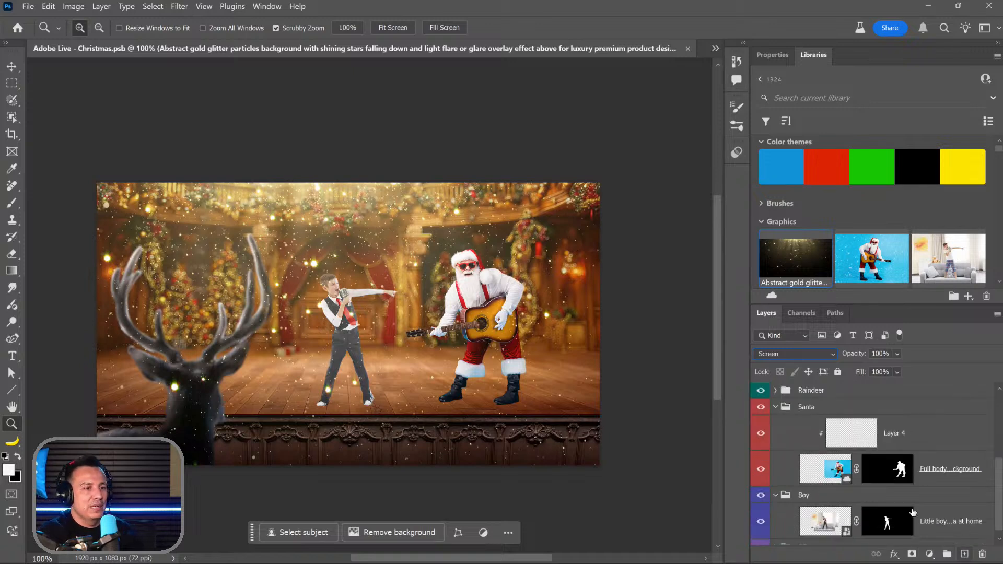
left_click(829, 522)
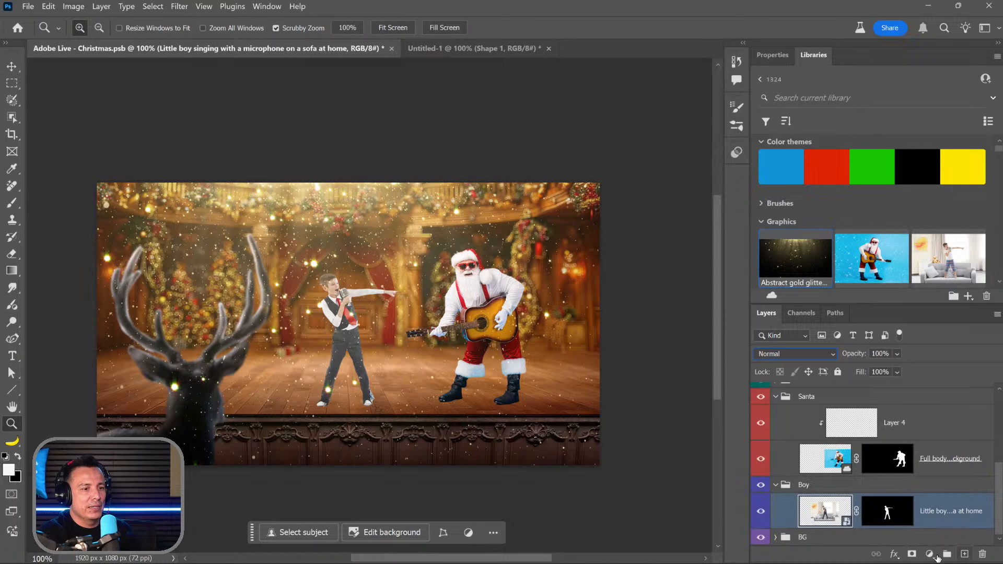
left_click(935, 555)
left_click(932, 389)
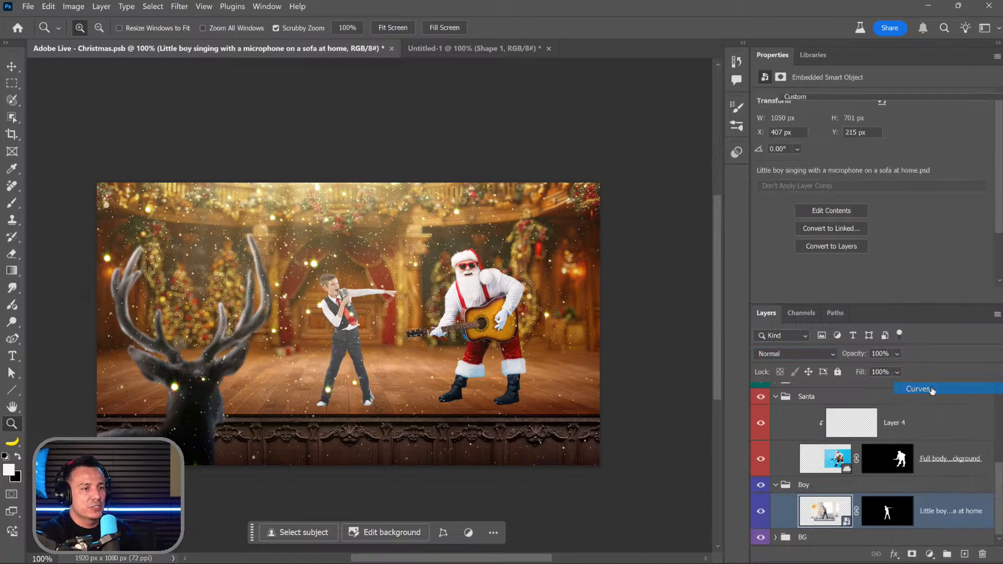
left_click(907, 296)
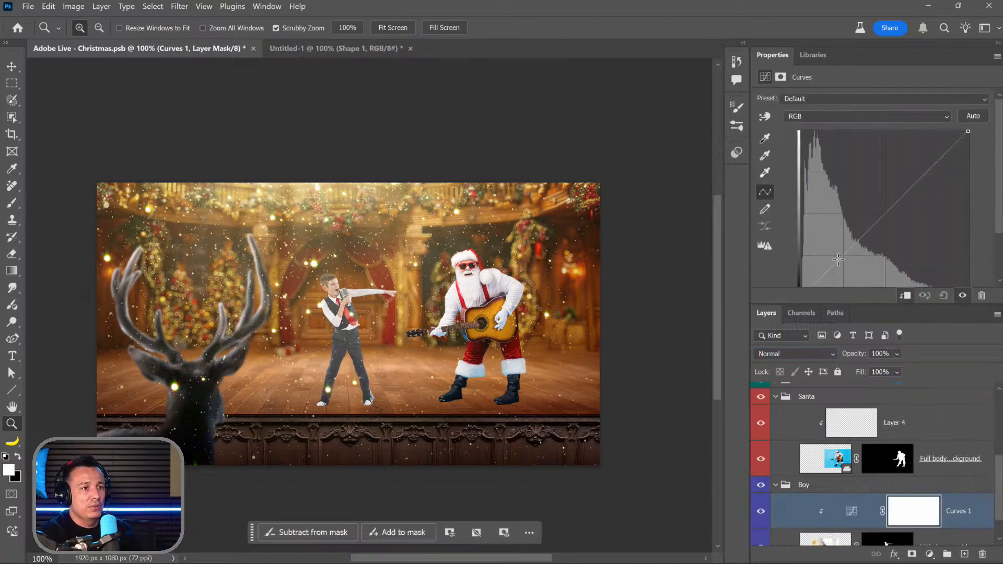
left_click_drag(837, 259, 851, 267)
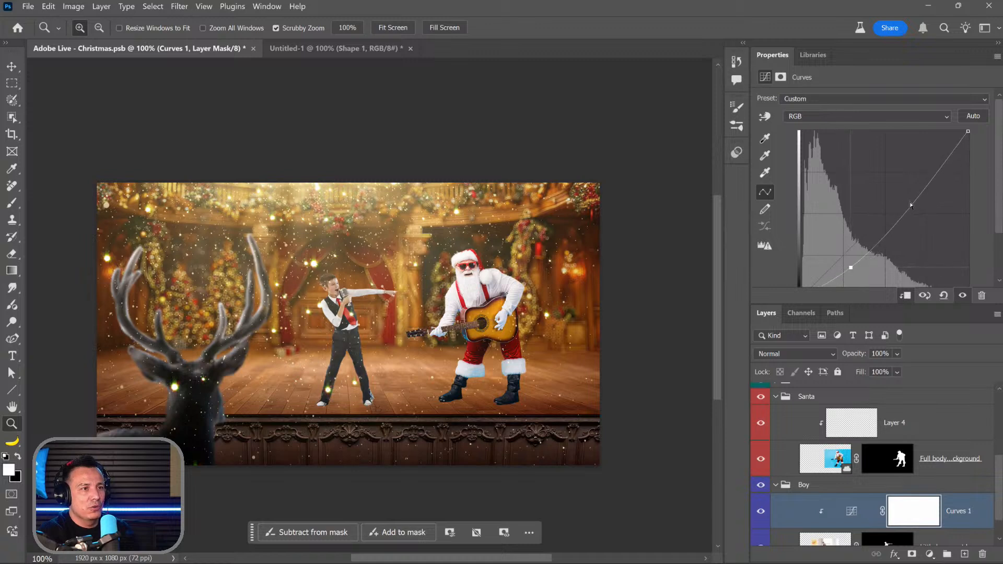
left_click_drag(910, 206, 901, 194)
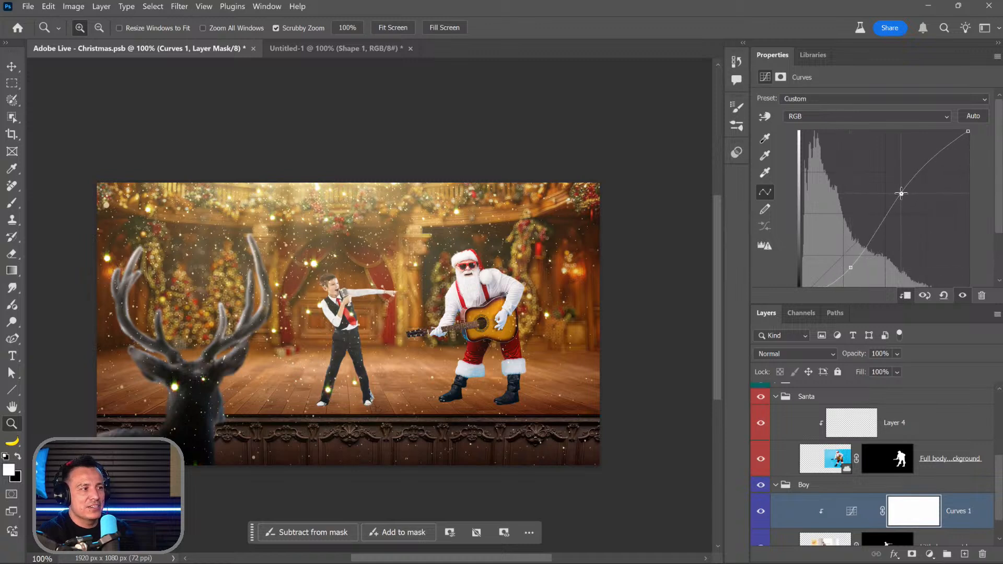
Step: Create a new layer beneath the boy inside the Boy group and sample the floor's brown at his feet for the brush
scroll(784, 437, "down", 1)
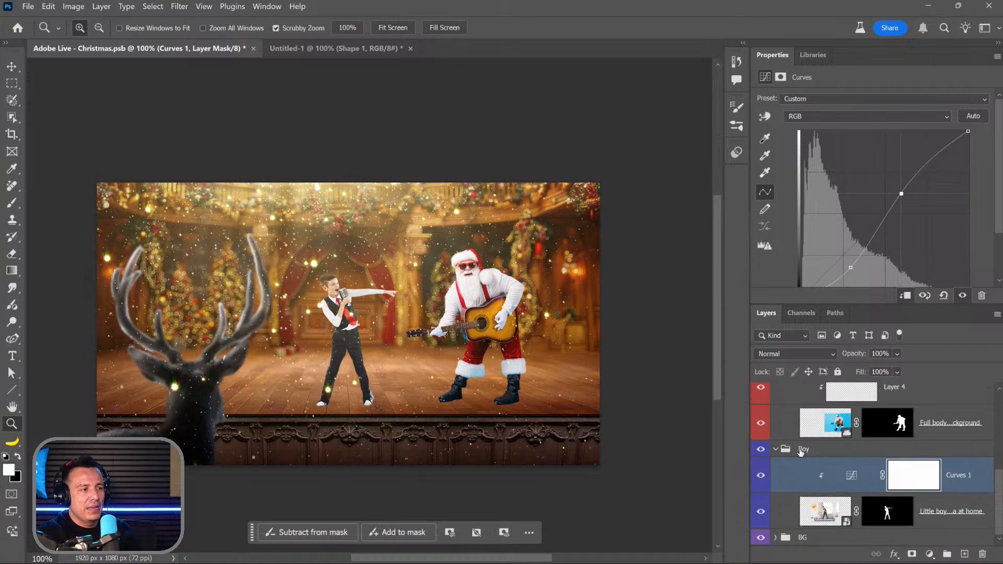
key("b")
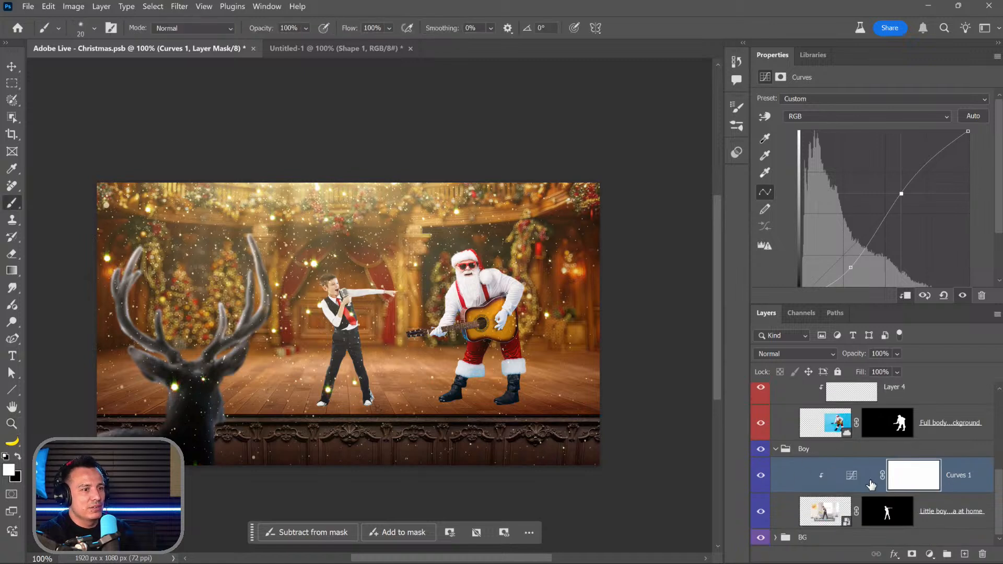
left_click(940, 538)
left_click(964, 554)
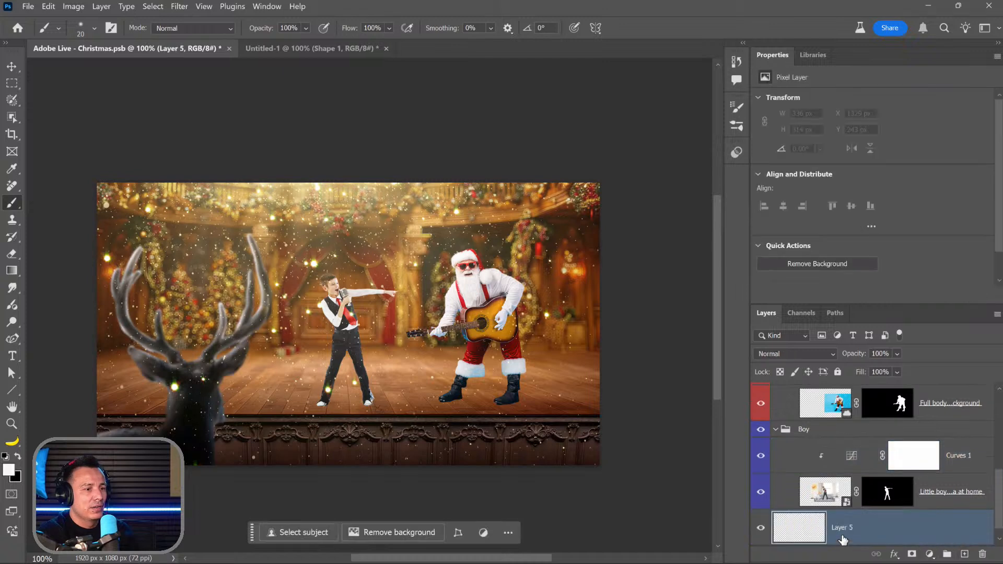
left_click(345, 406, "alt")
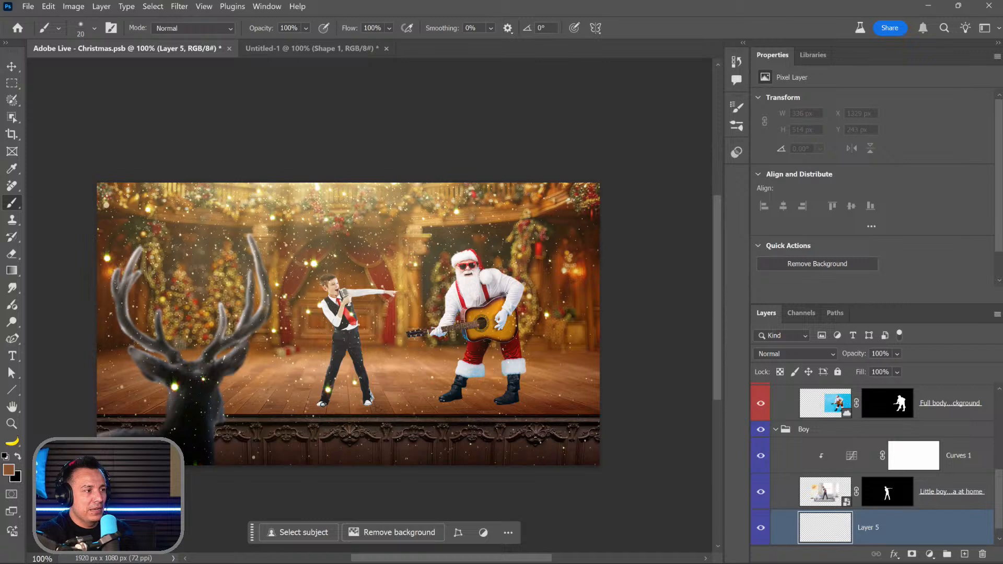
Step: Paint a soft brown shadow under the boy's shoes on Layer 5, set to Multiply at 45% opacity, and collapse the Boy group
left_click_drag(323, 404, 328, 407)
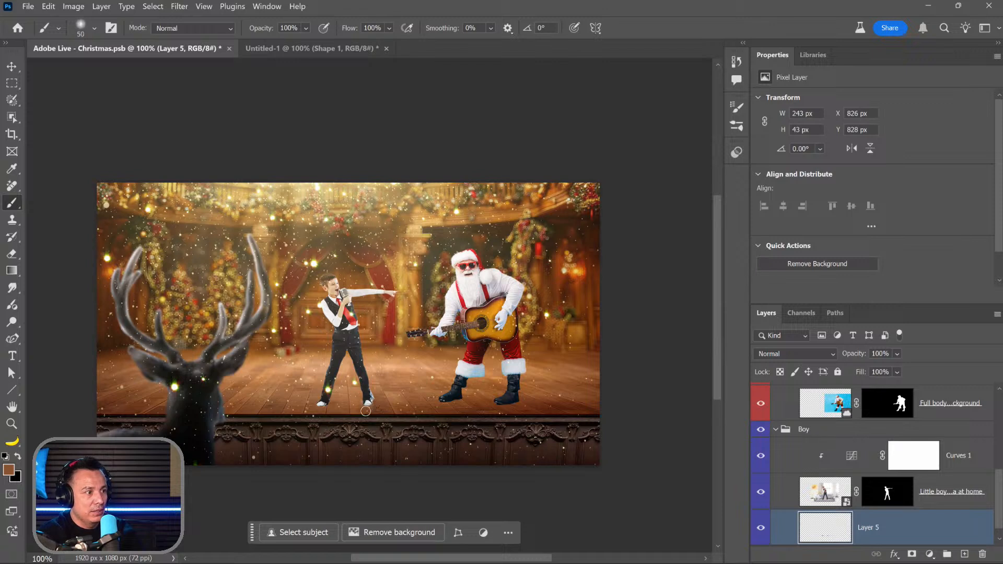
left_click_drag(367, 403, 316, 407)
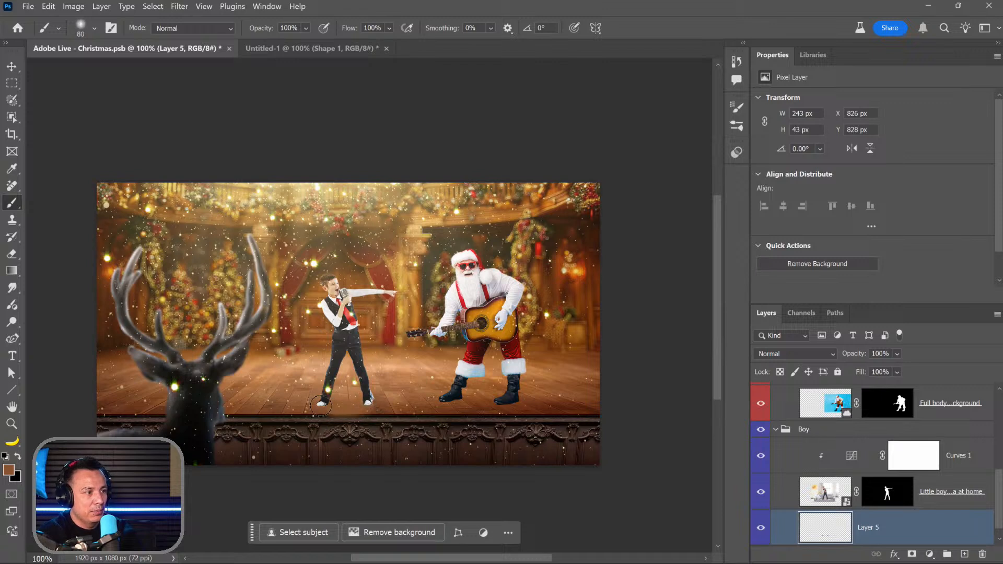
left_click(768, 357)
left_click(773, 246)
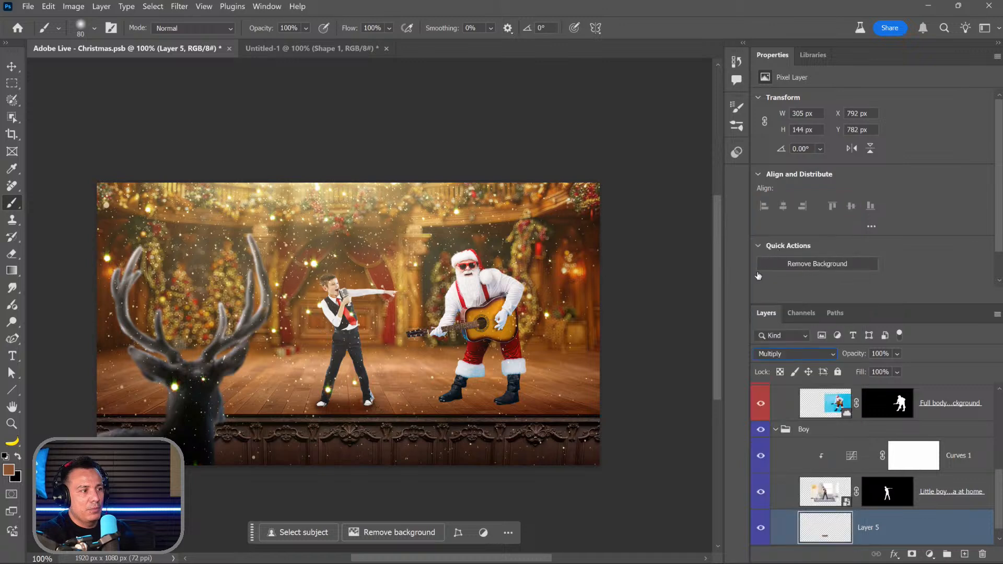
left_click_drag(840, 355, 859, 350)
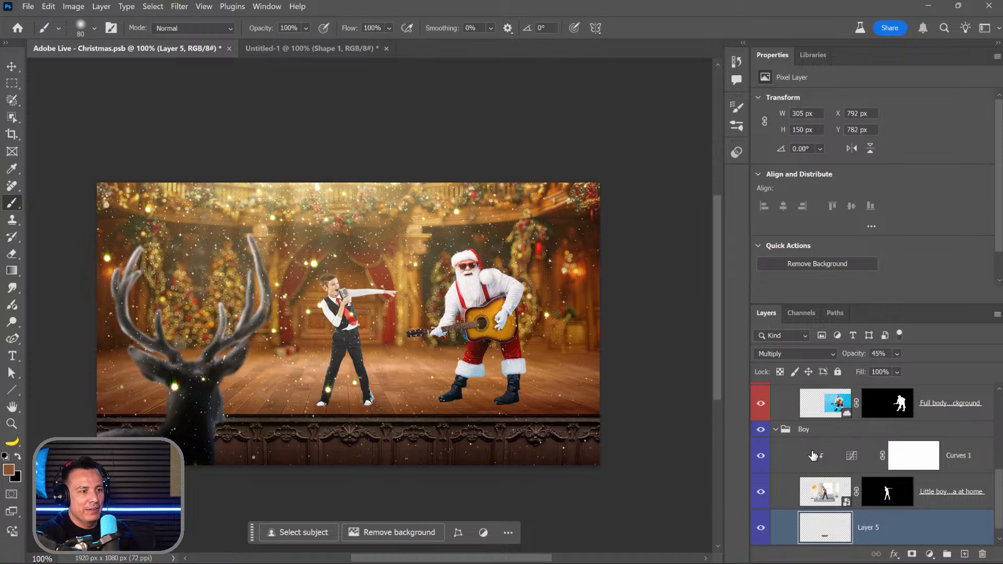
left_click(776, 430)
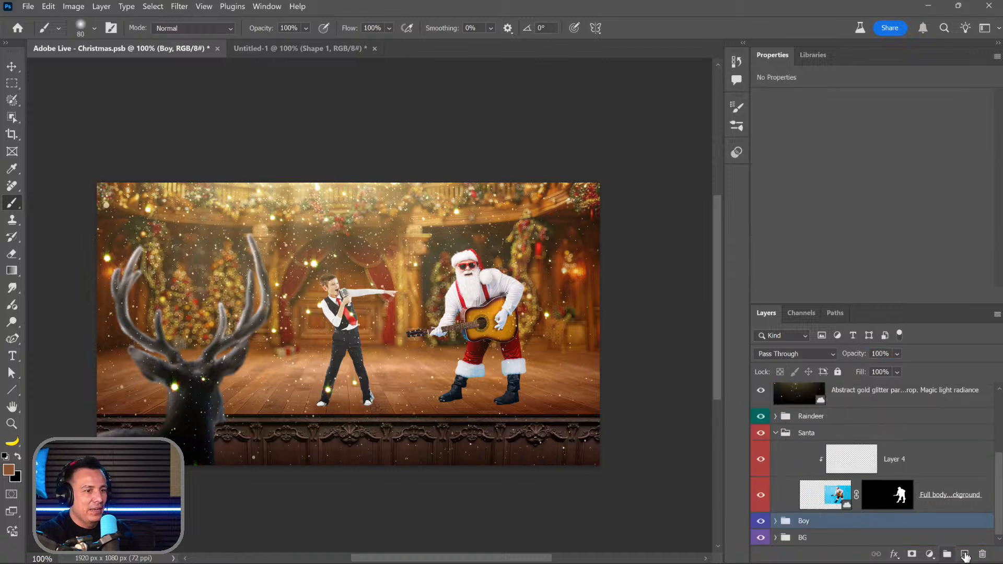
Step: Paint a brown shadow around Santa's boots on a new layer beneath him in the Santa group, set to Multiply at 67% opacity
left_click(964, 557)
left_click_drag(829, 527, 826, 505)
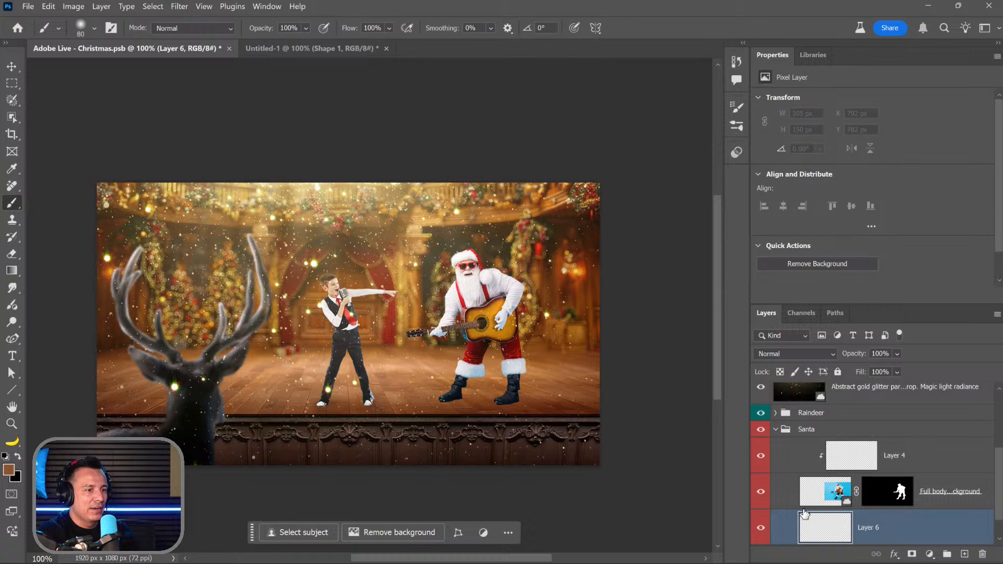
left_click_drag(447, 403, 562, 402)
scroll(630, 392, "up", 1)
left_click(794, 354)
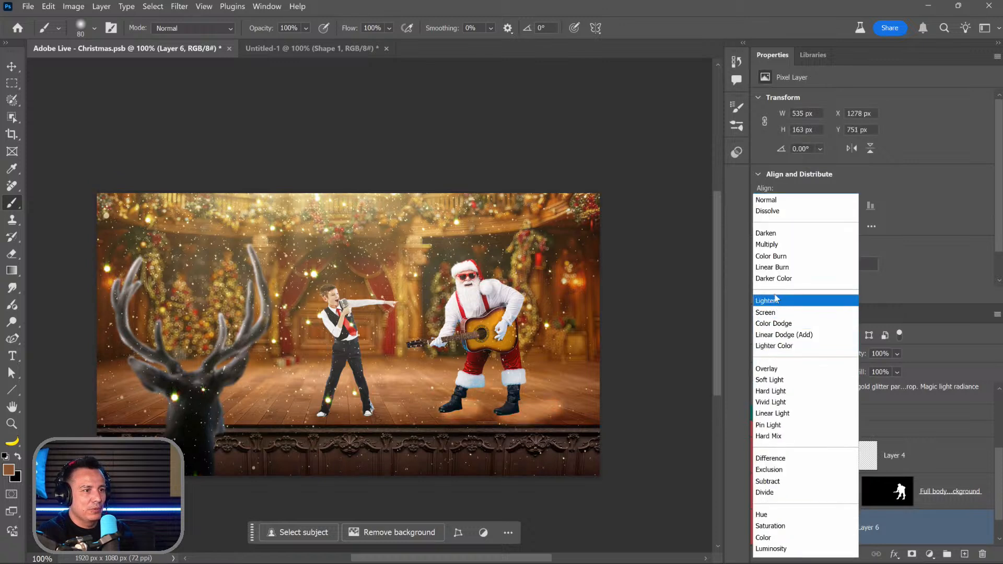
left_click(776, 244)
left_click_drag(850, 355, 845, 354)
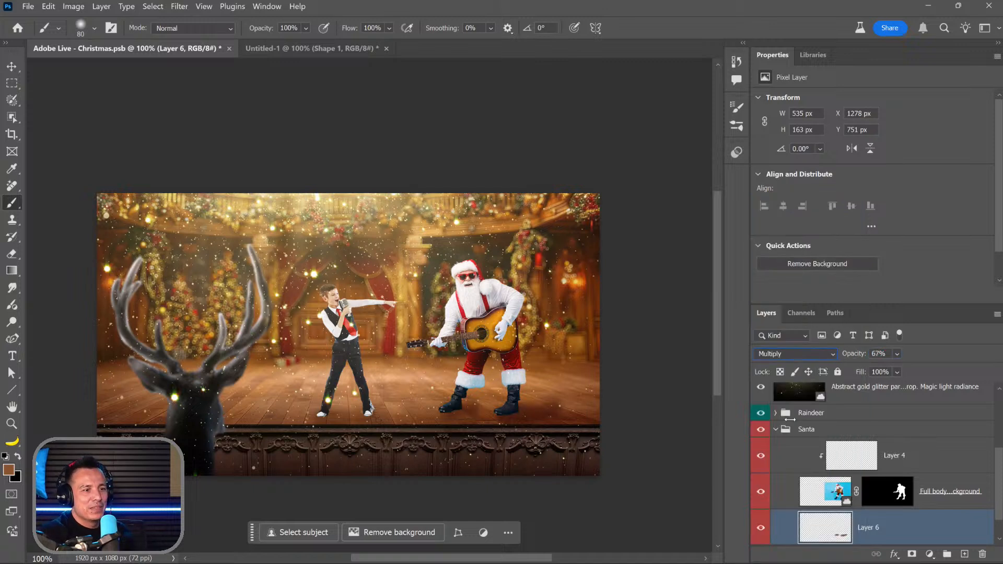
left_click(775, 429)
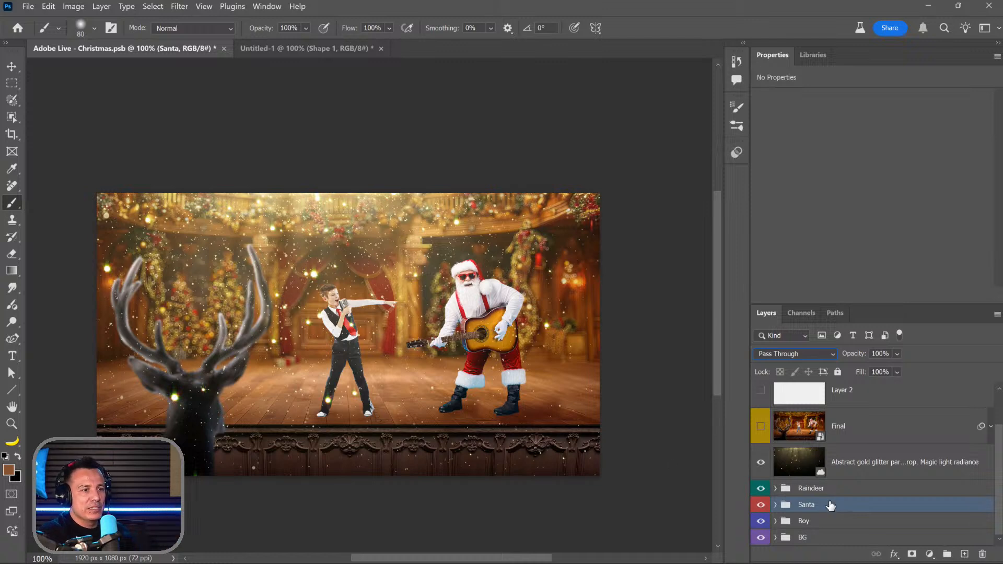
Step: Paint a large soft glow in gold sampled from the stage's upper lights on a new layer above the BG group, blended as Soft Light
left_click(851, 543)
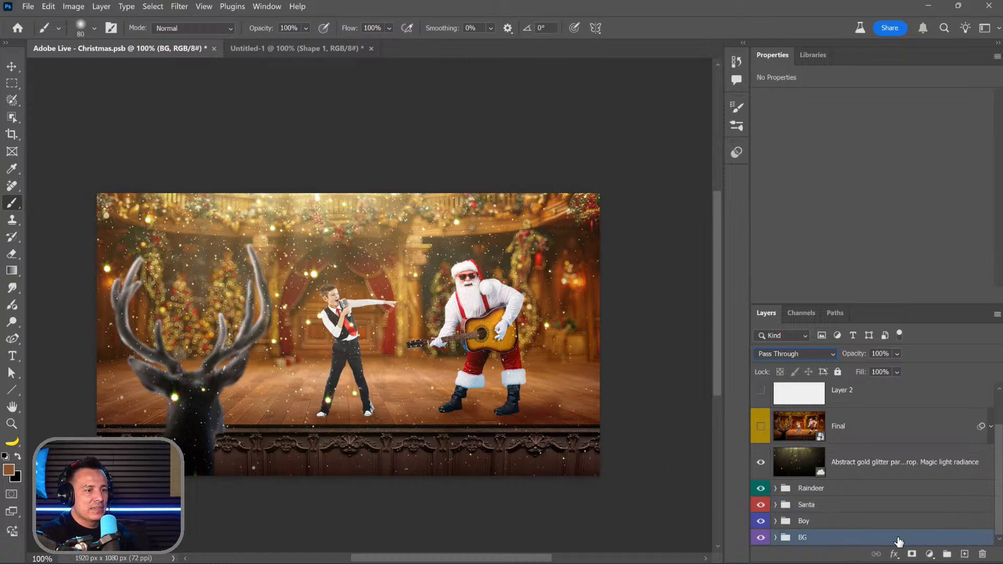
left_click(964, 553)
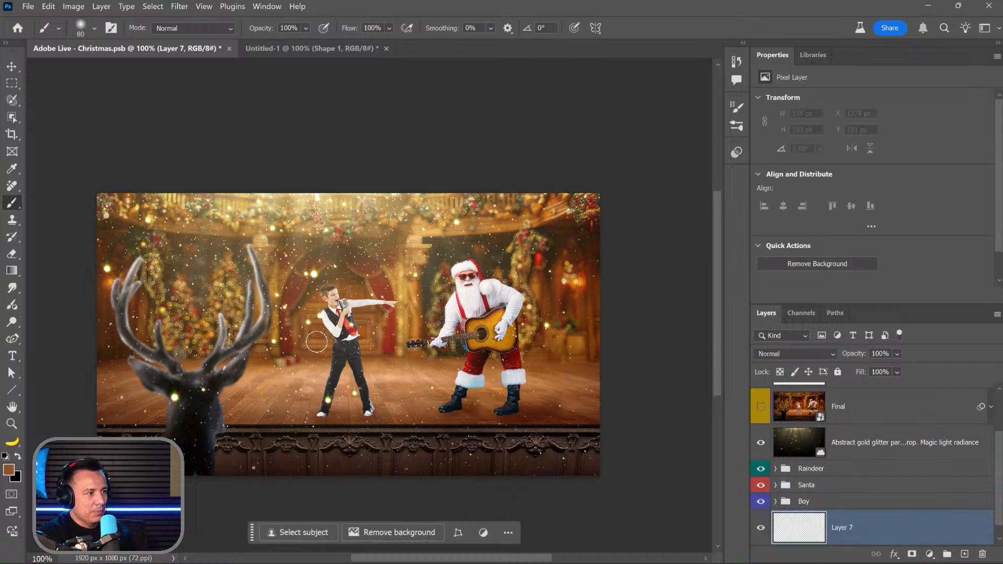
left_click(326, 198, "alt")
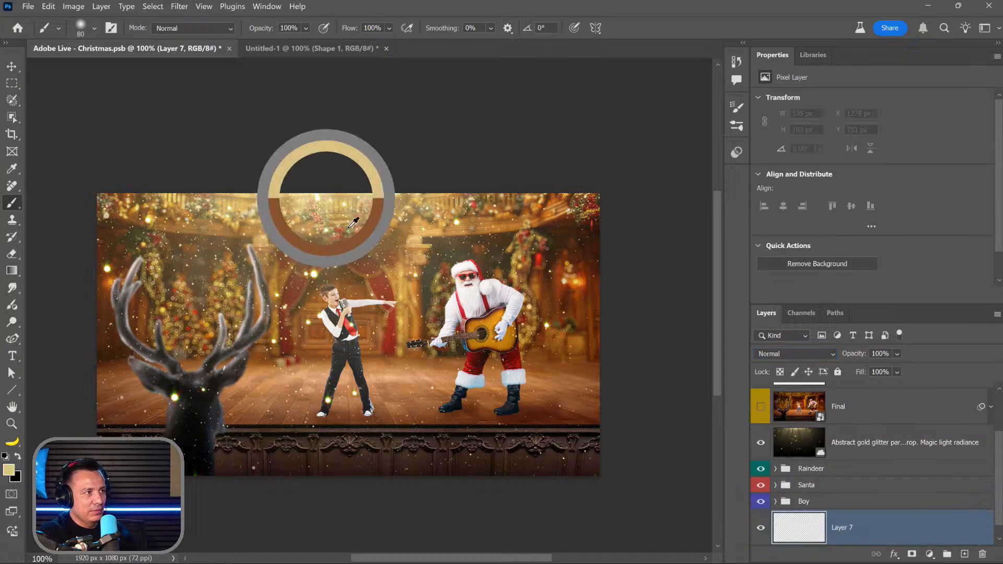
key("bracketright")
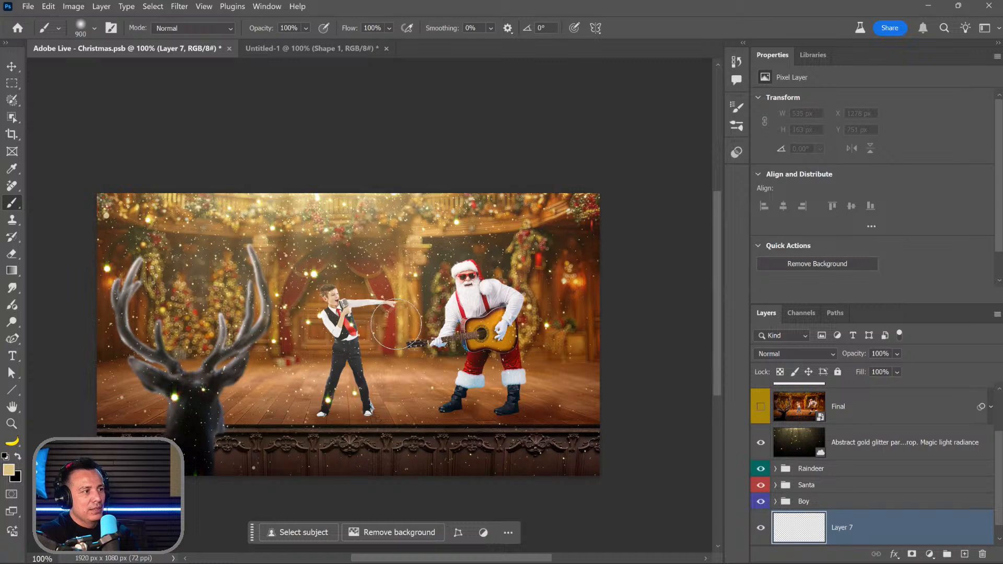
left_click(386, 320)
left_click(795, 354)
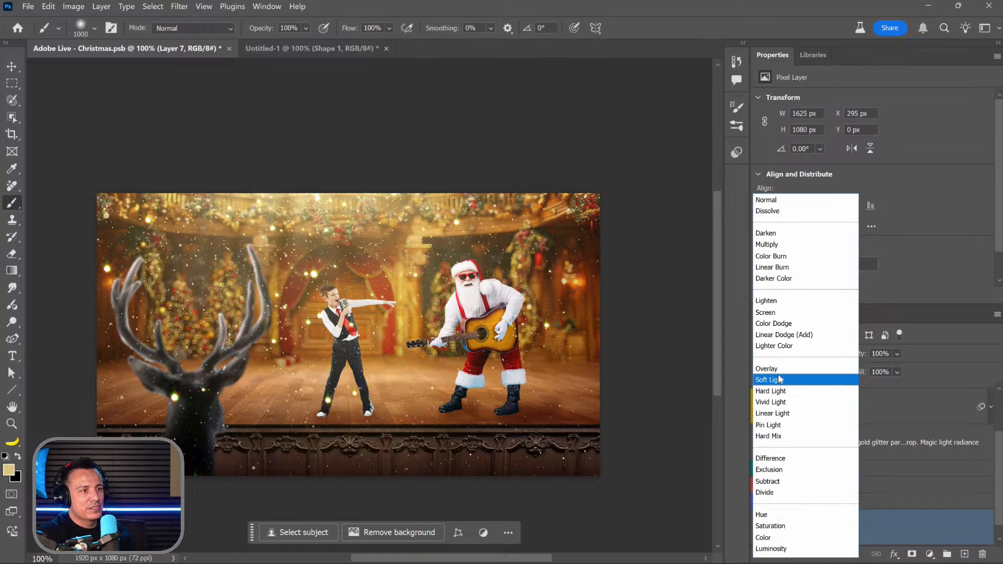
left_click(780, 379)
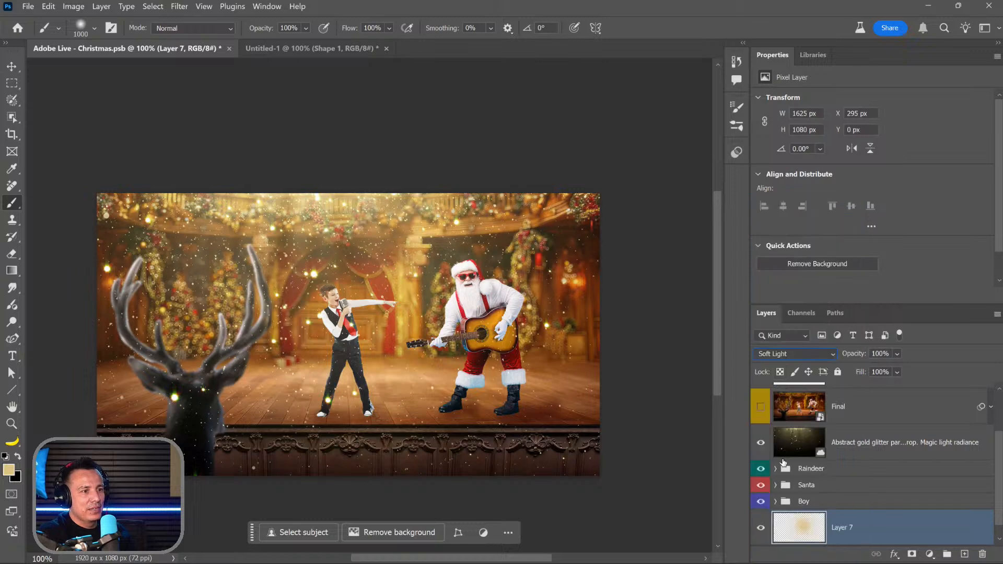
Step: Brighten the gold glow layer with Levels, setting the midtone input to 1.48 and the white input to 165
left_click(72, 8)
mouse_move(105, 37)
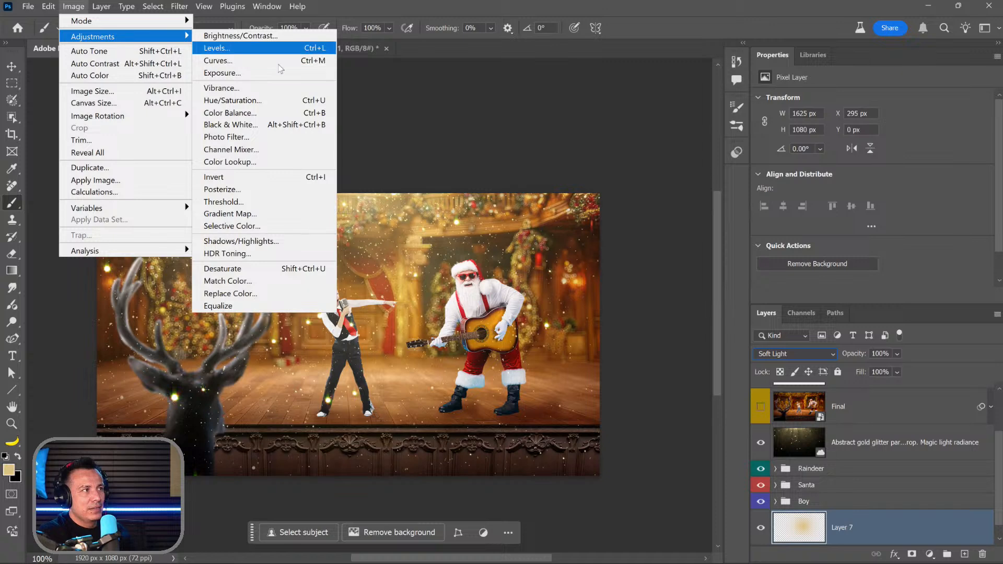
left_click(245, 48)
mouse_move(518, 266)
left_mouse_down()
mouse_move(551, 268)
mouse_move(500, 270)
left_mouse_up()
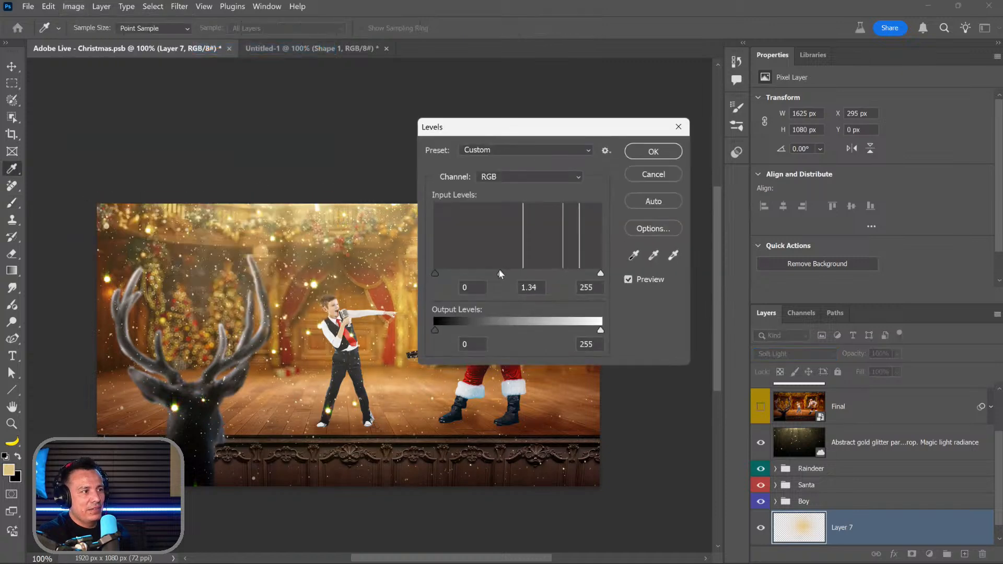
left_click_drag(600, 273, 542, 273)
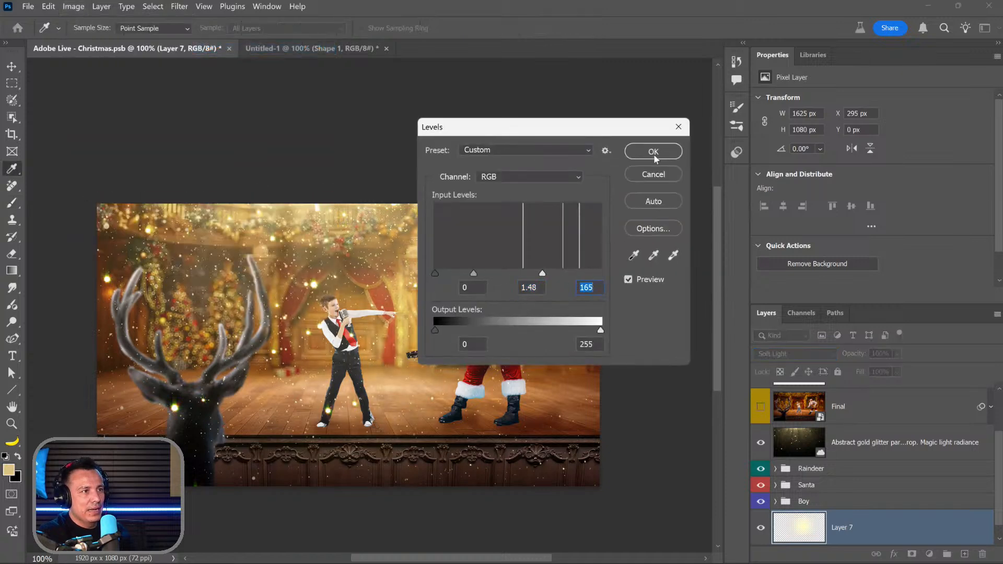
left_click(653, 152)
key("b")
Step: Select the whole canvas and open the contents of the Final smart object for editing
left_click(799, 442)
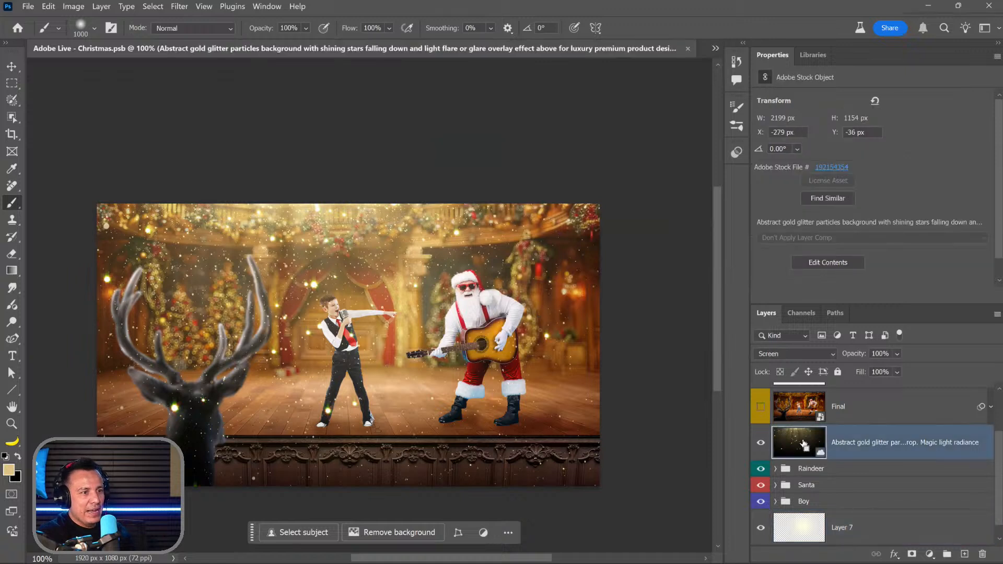
key("ctrl+a")
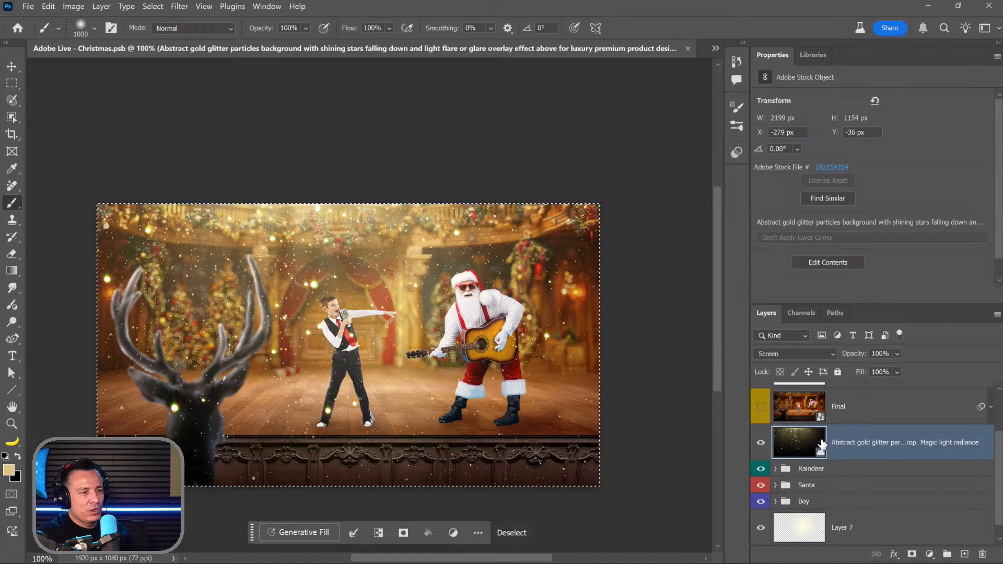
left_click(794, 414)
left_click(761, 407)
double_click(795, 410)
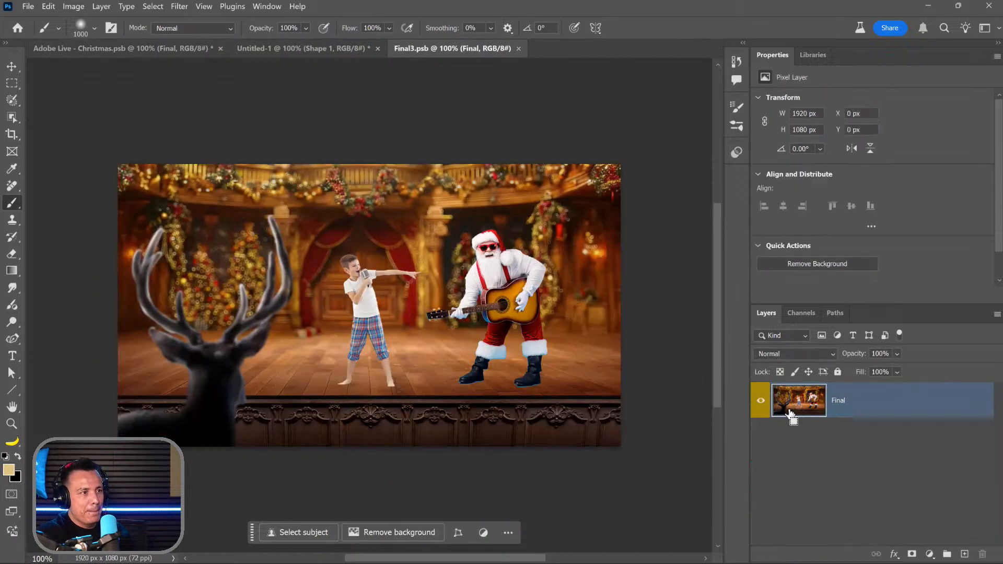
Step: Return to the Christmas document and make a merged copy of the whole composite with the Final layer hidden and the gold glitter layer active
left_click(308, 49)
left_click(184, 48)
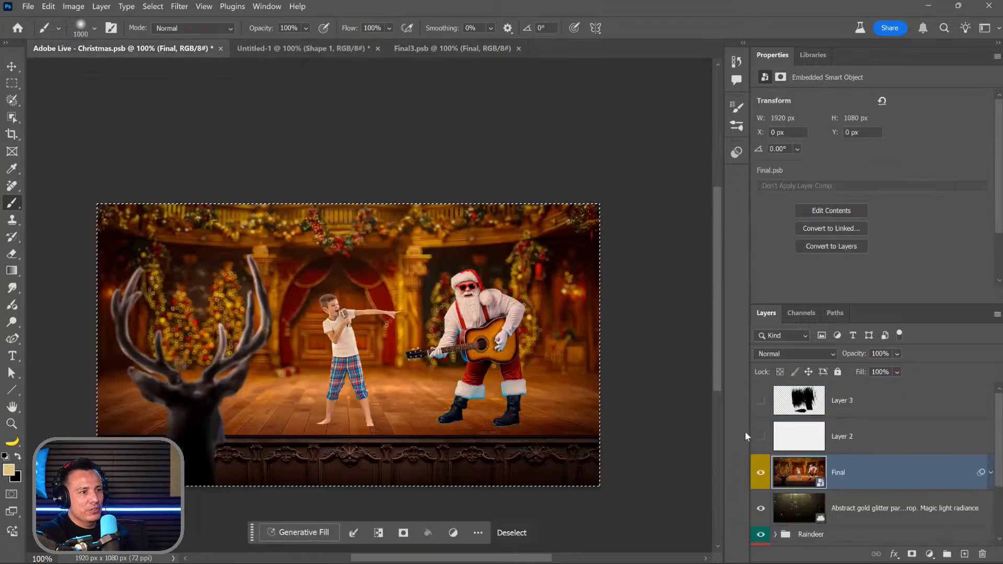
left_click(48, 7)
left_click(81, 100)
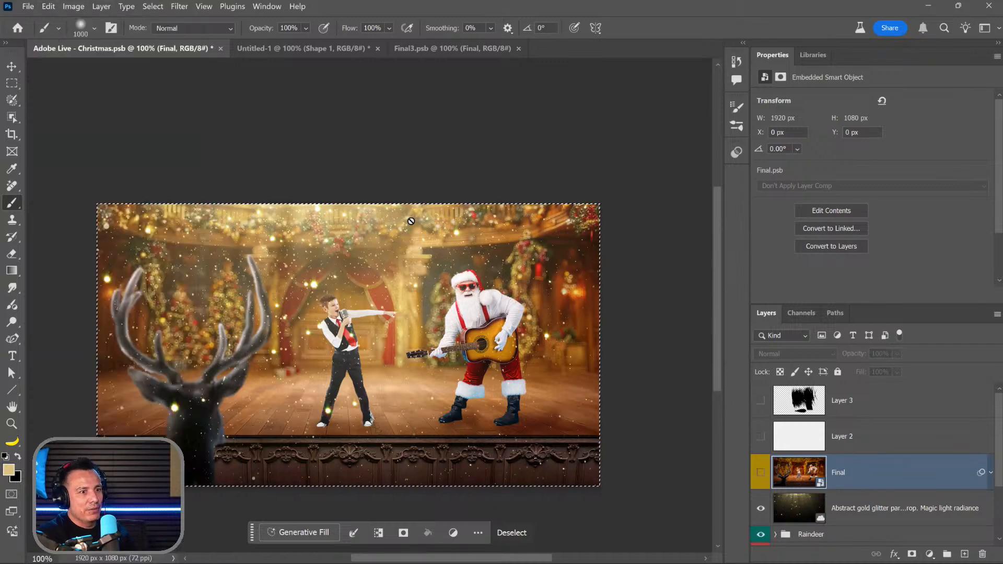
left_click(824, 515)
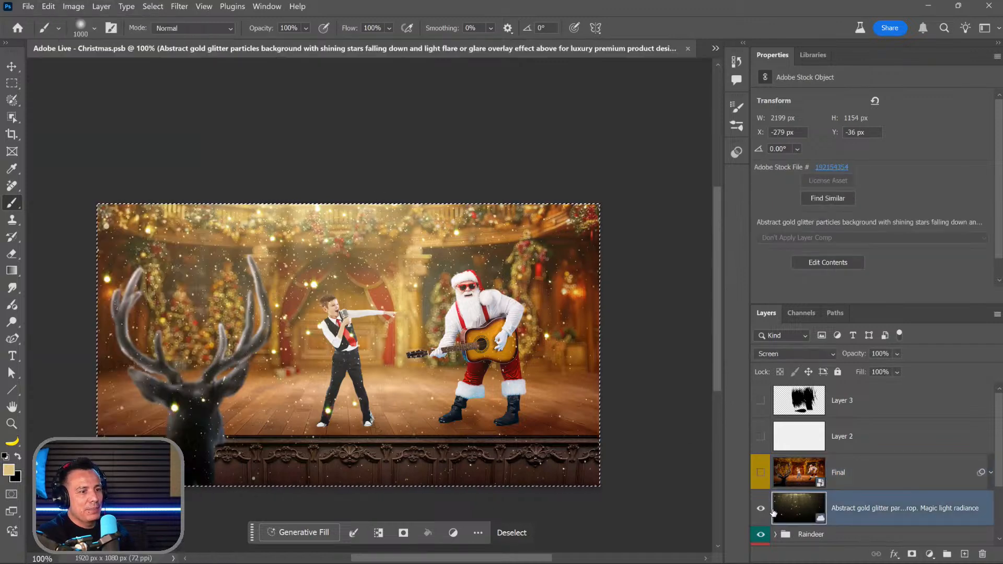
left_click(51, 8)
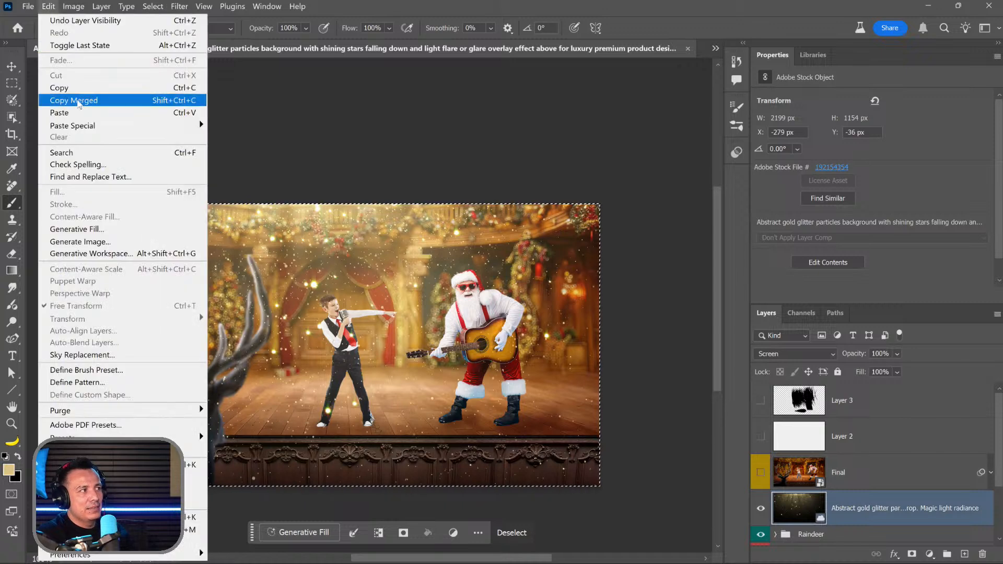
left_click(81, 97)
Step: Paste the merged composite into Final3.psb, save and close it, and hide the Final layer in the Christmas document
left_click(715, 48)
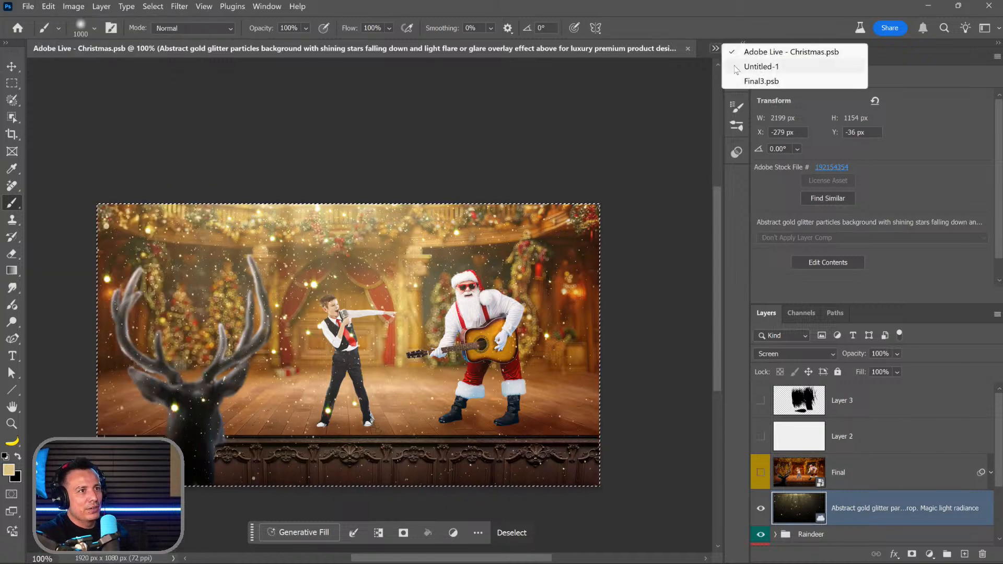
left_click(761, 81)
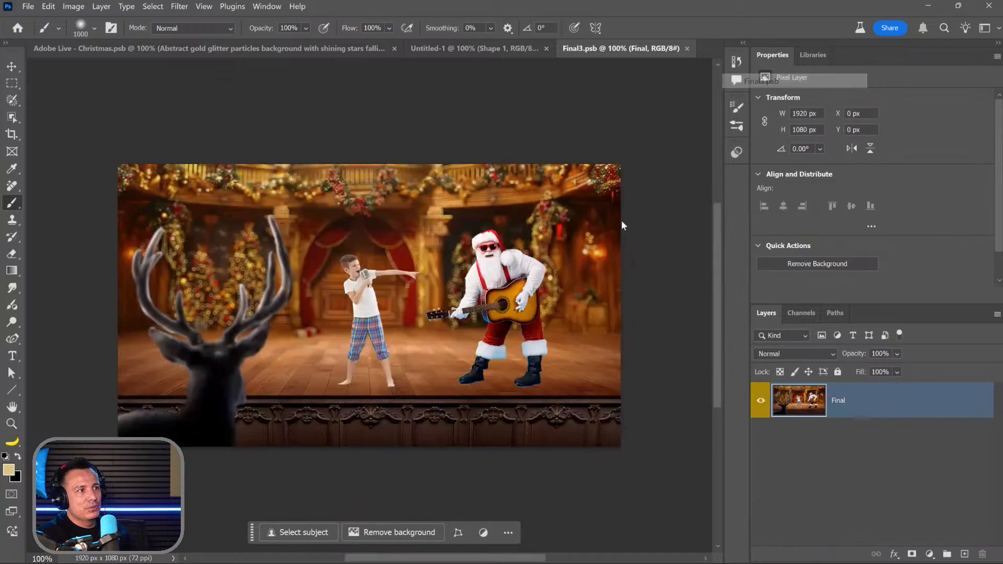
key("ctrl+v")
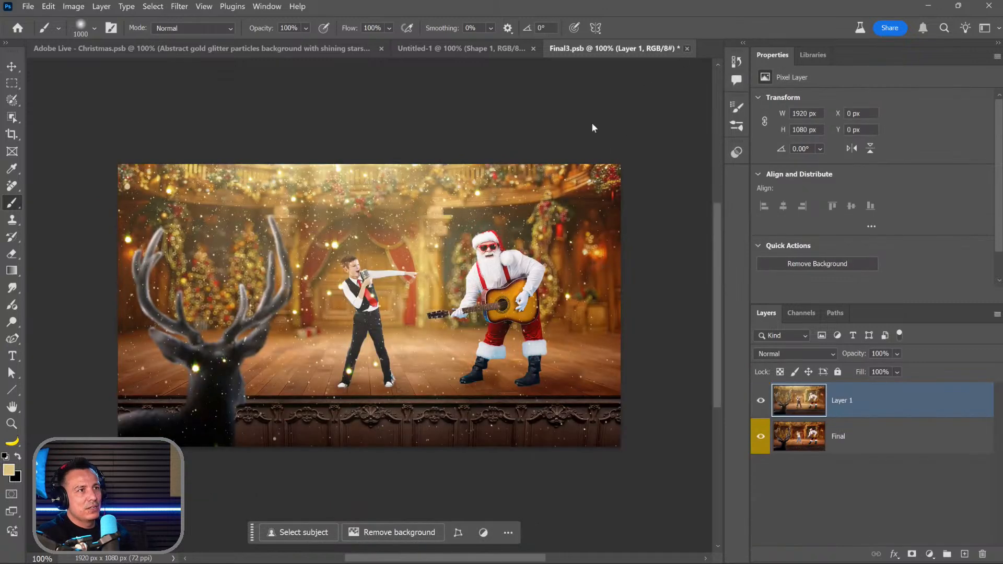
left_click(687, 48)
left_click(501, 226)
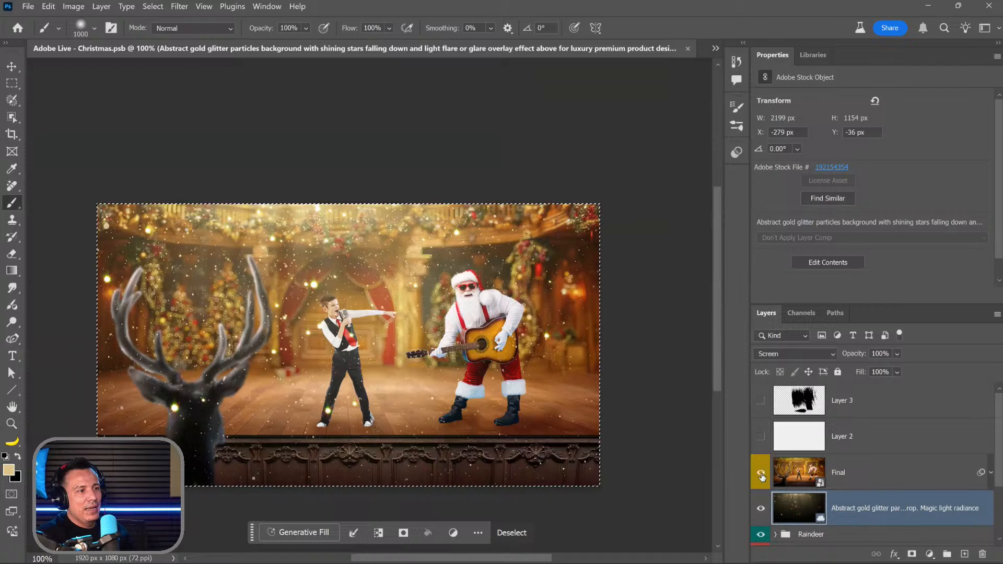
left_click(761, 475)
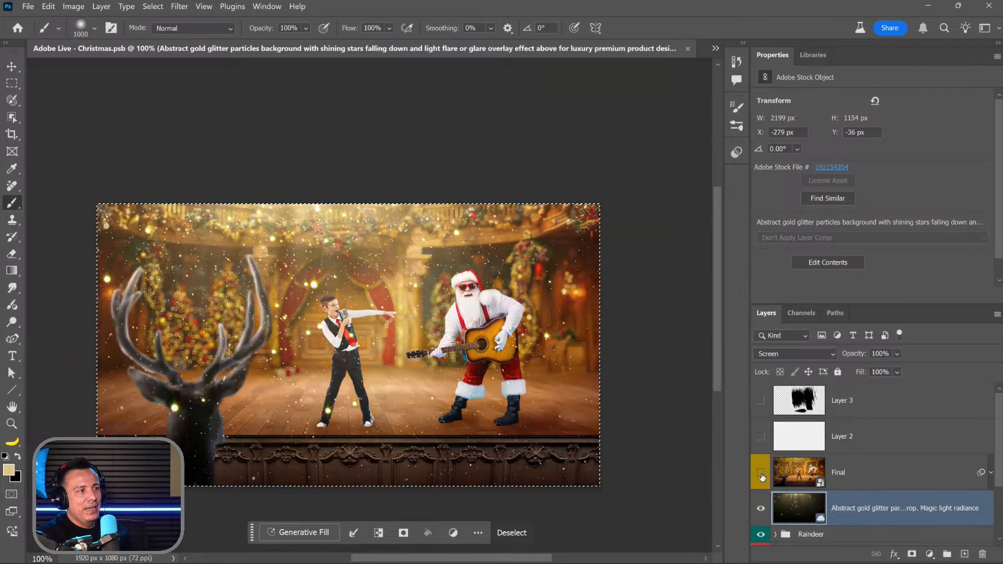